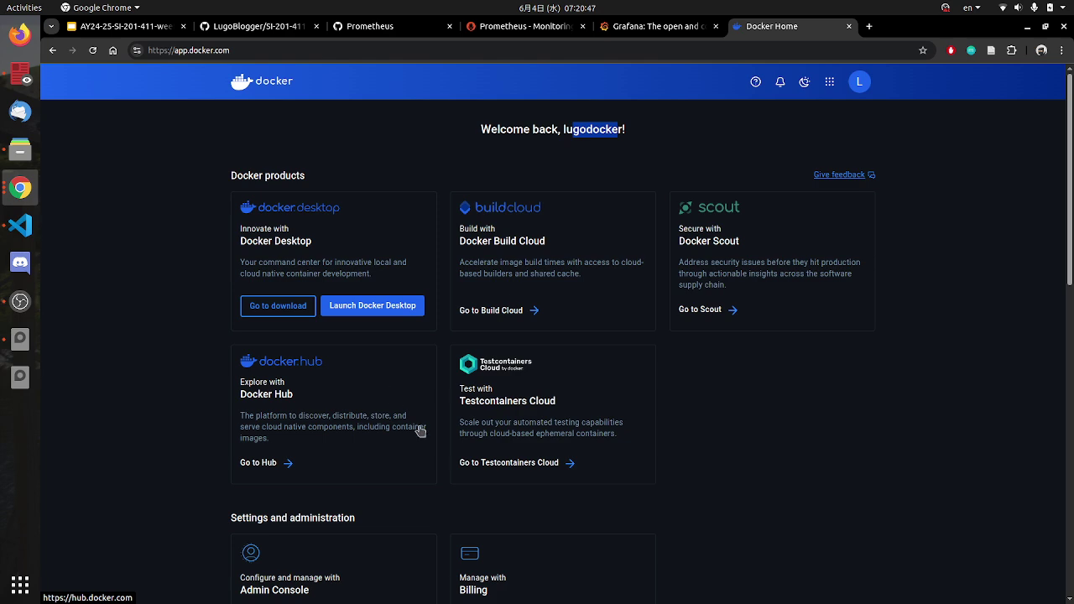
# Step: Browse the Docker Home dashboard, glance at the slide deck, then choose Launch Docker Desktop
pyautogui.scroll(-3, 497, 462)
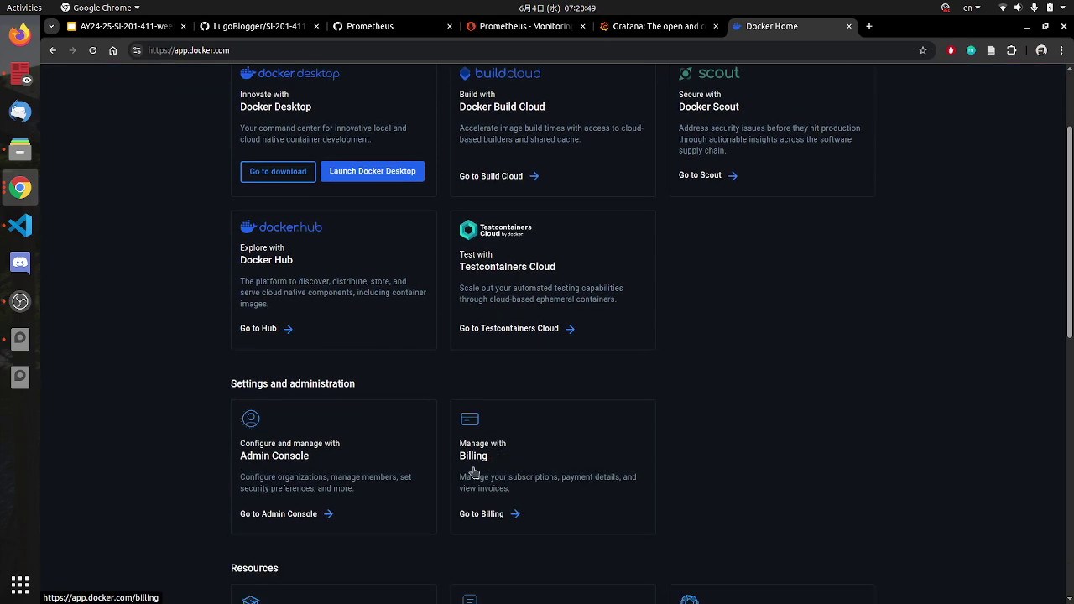
pyautogui.scroll(-4, 470, 470)
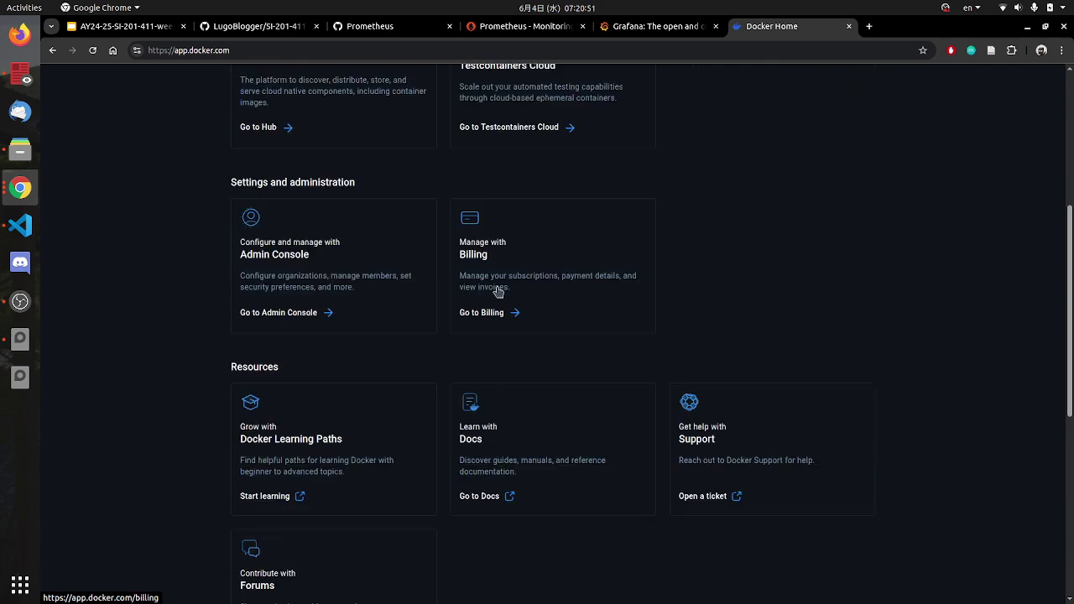
pyautogui.scroll(7, 494, 345)
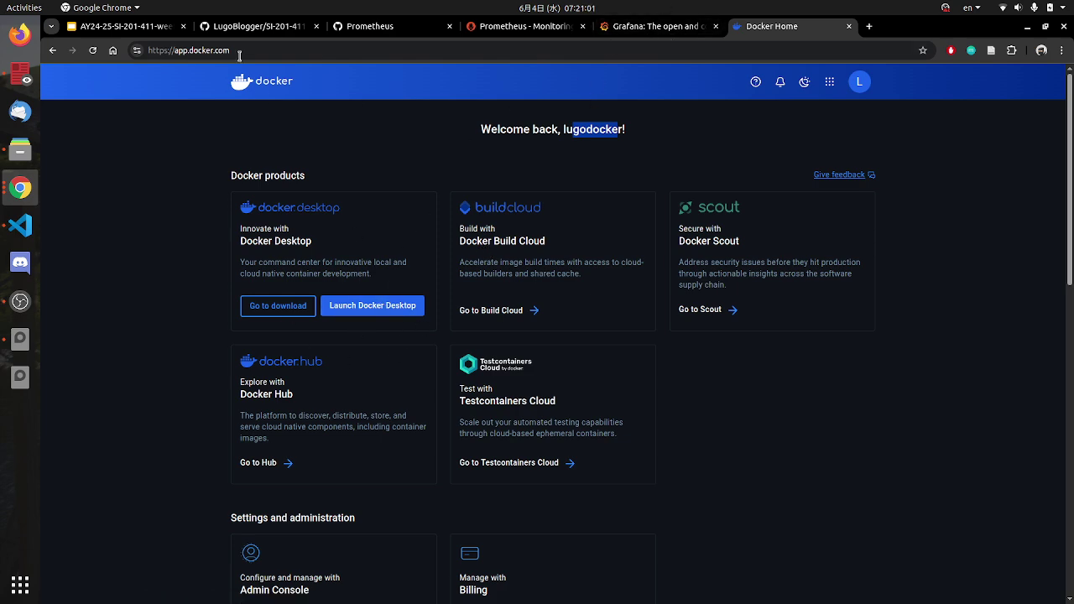
pyautogui.click(139, 31)
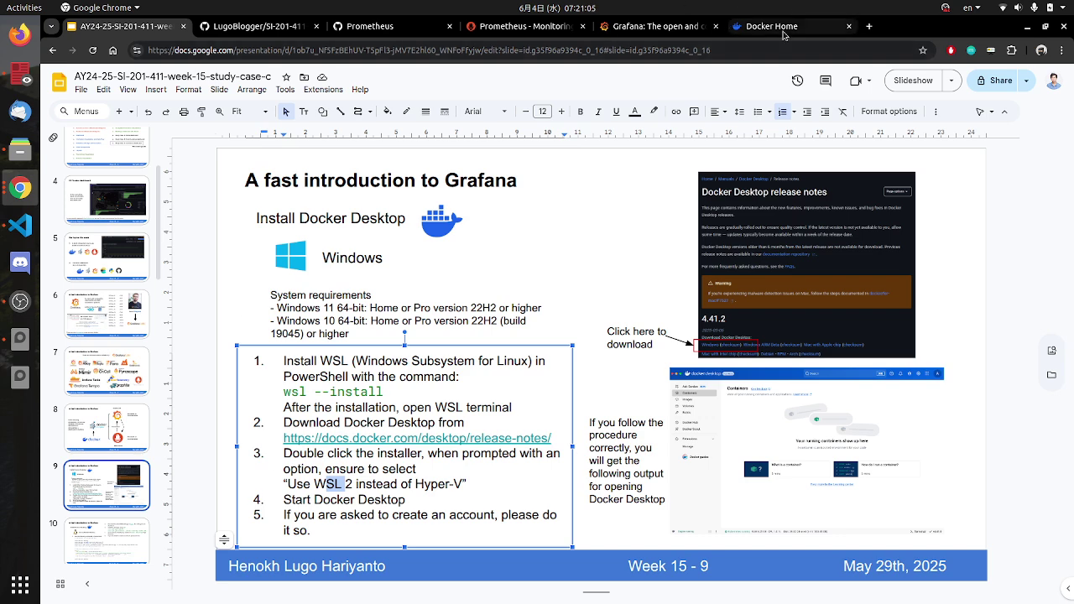
pyautogui.click(751, 26)
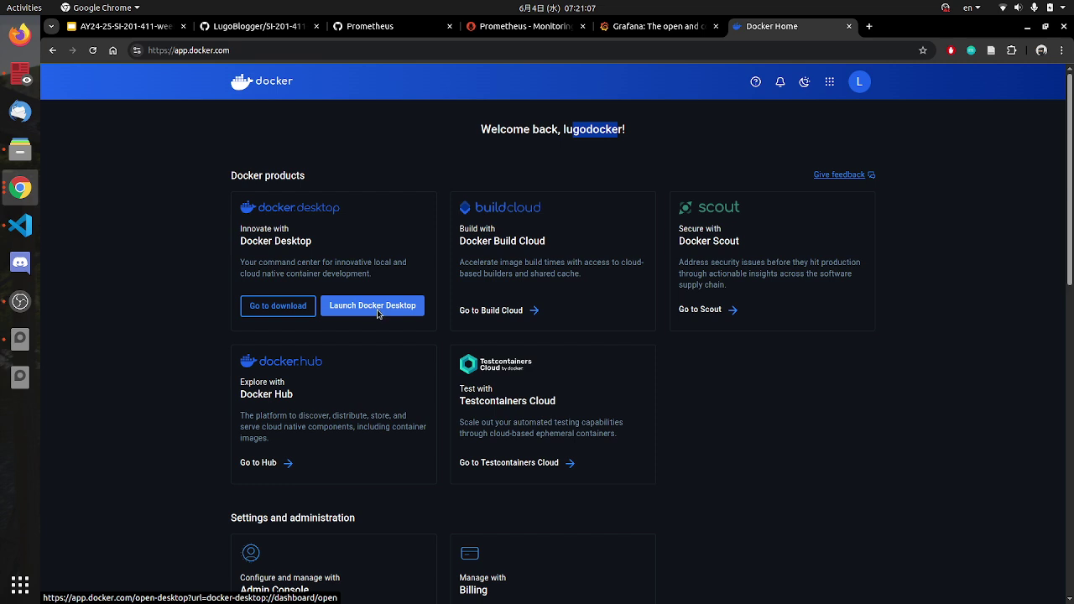
pyautogui.click(375, 311)
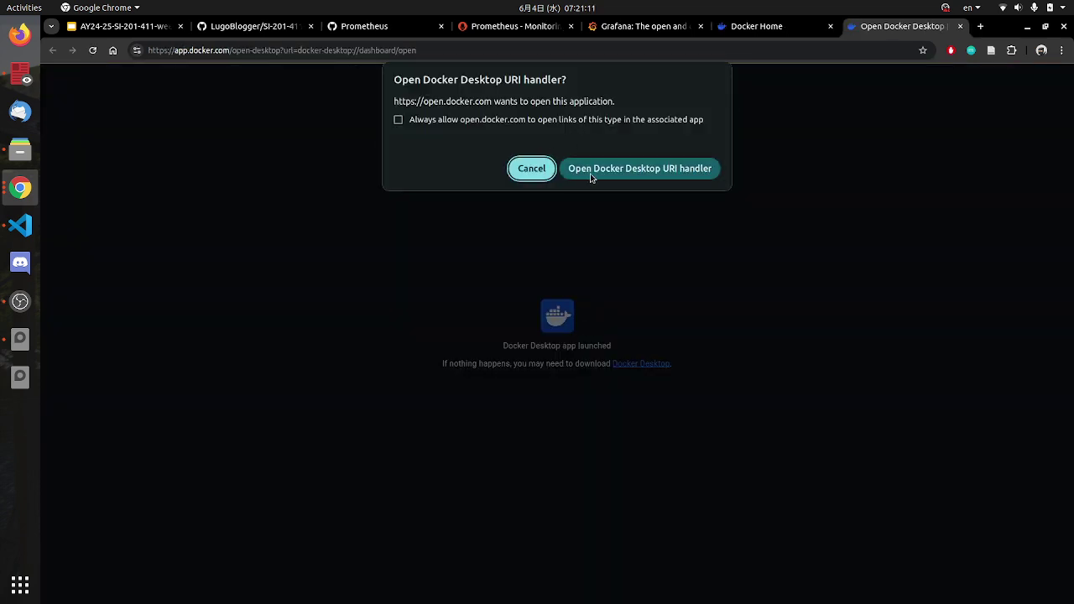
# Step: Allow Chrome to open the Docker Desktop URI handler, then glance back at Docker Home
pyautogui.click(590, 175)
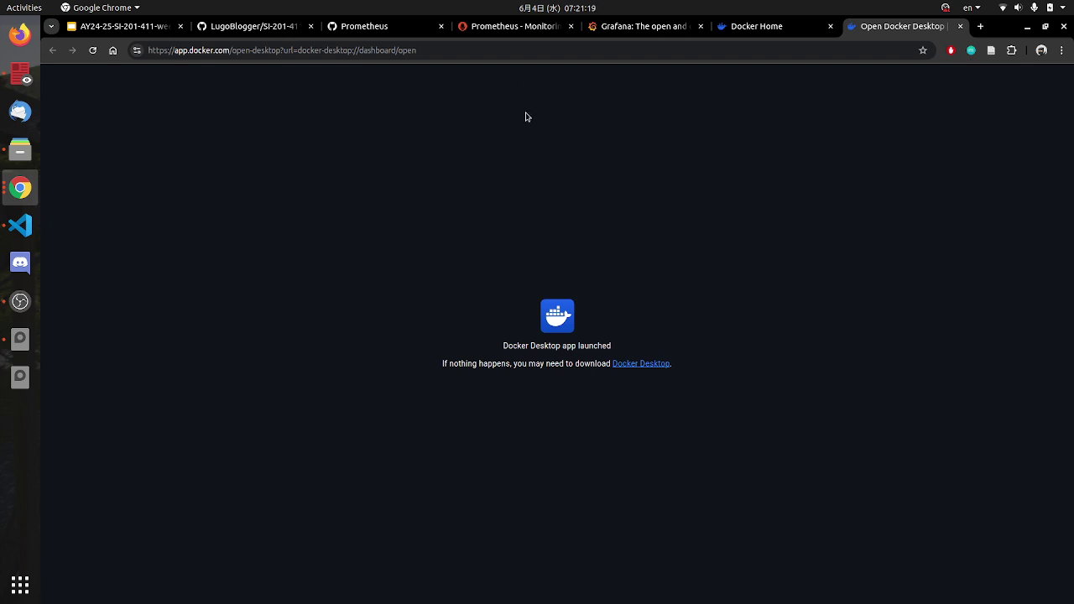
pyautogui.click(755, 26)
pyautogui.click(873, 30)
# Step: Search the applications list for 'docker' and launch Docker Desktop
pyautogui.click(32, 587)
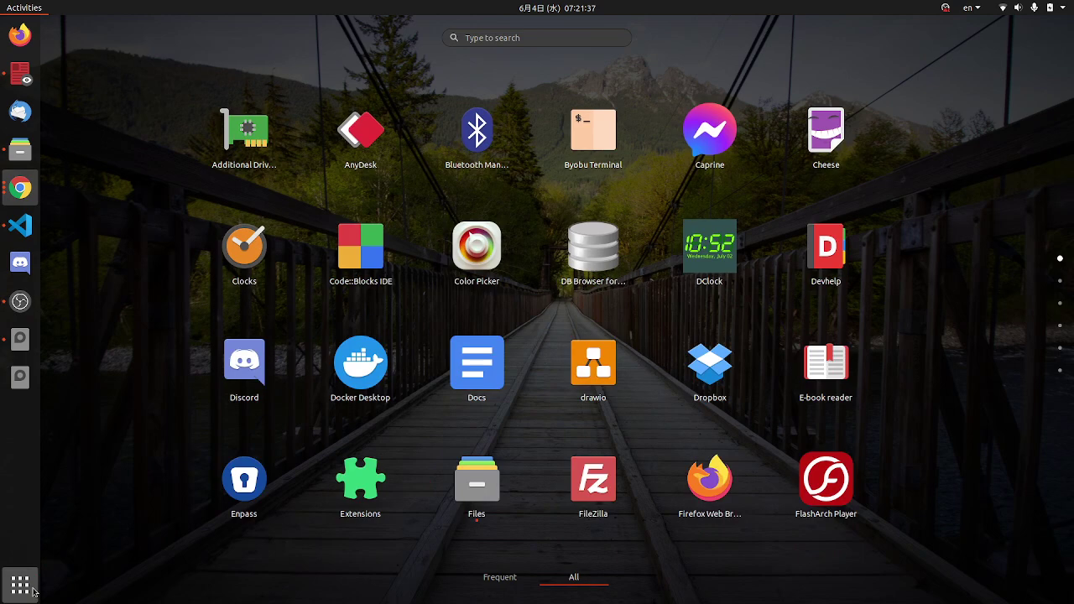
pyautogui.write('docker')
pyautogui.press('Return')
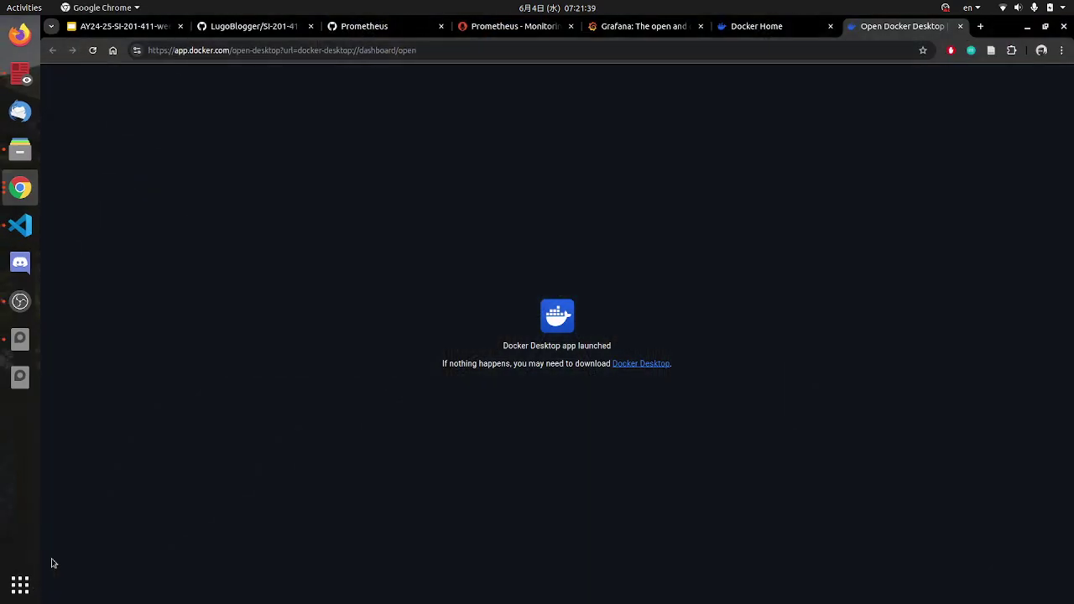
# Step: Enter the GPG key passphrase to unlock the key for Docker Desktop
pyautogui.click(781, 27)
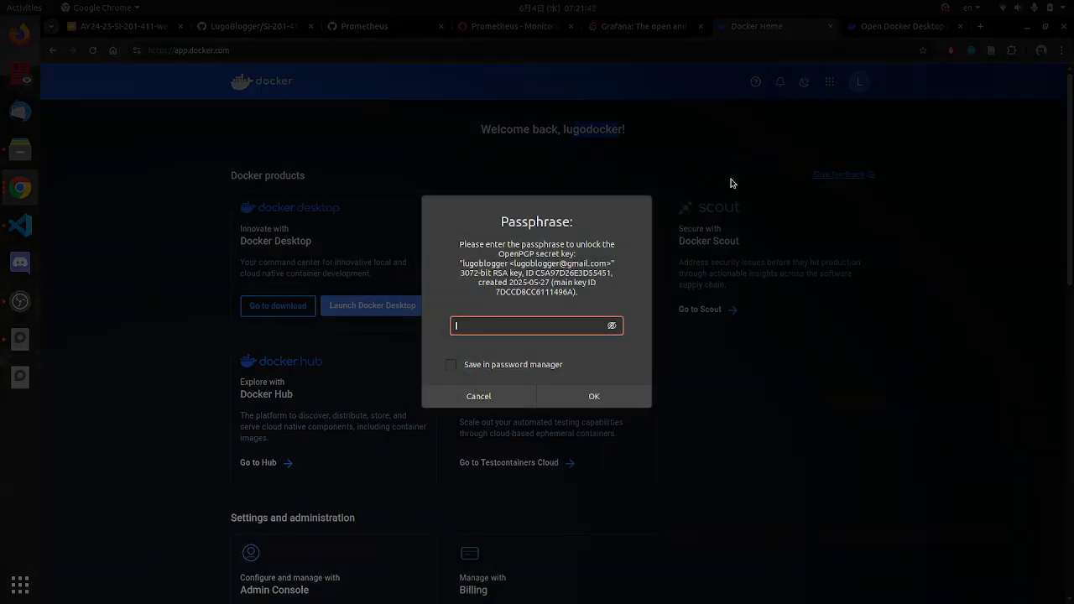
pyautogui.write('•••••••••••')
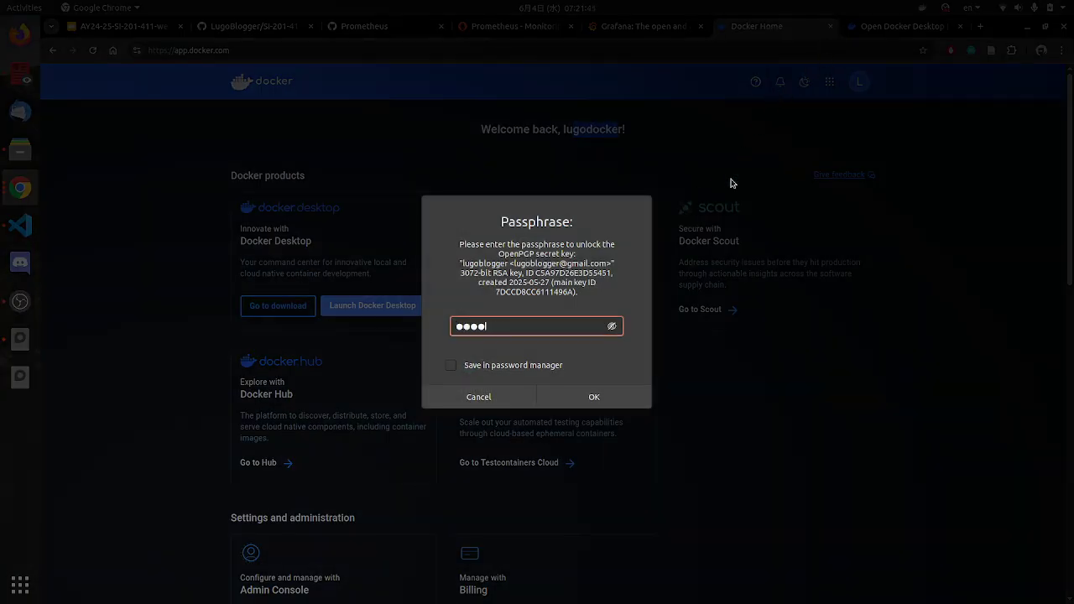
pyautogui.write('••')
pyautogui.press('Return')
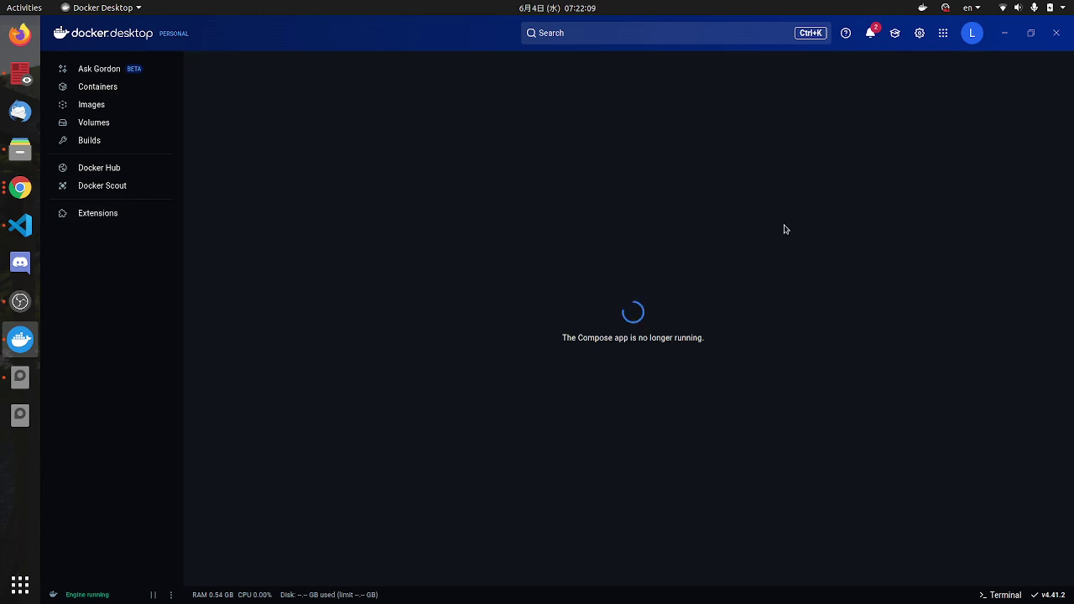
# Step: Bring Docker Desktop to the front and show its empty Containers page
pyautogui.click(21, 187)
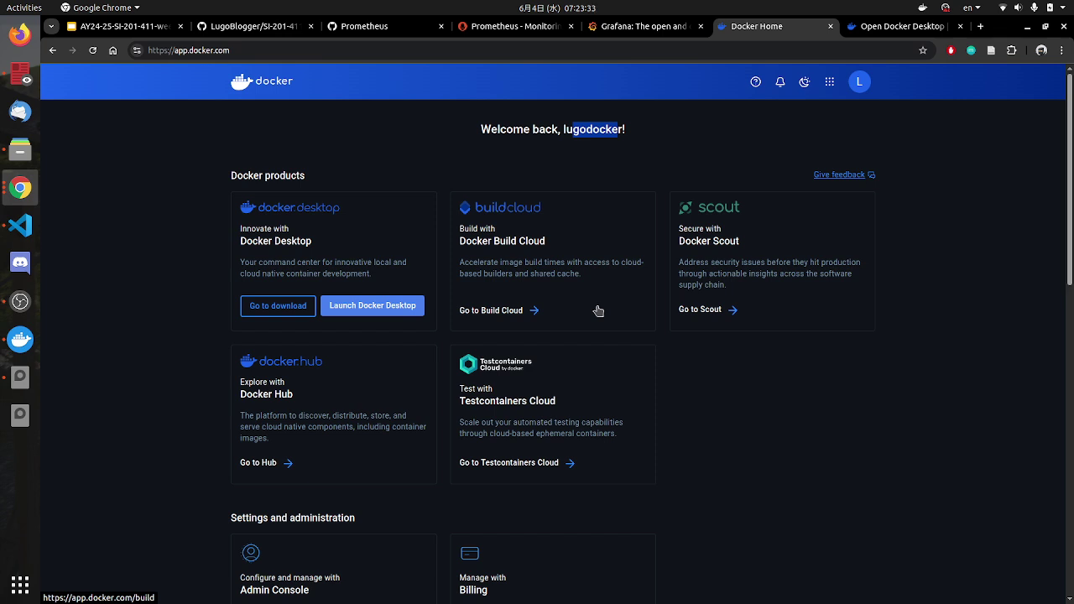
pyautogui.click(19, 344)
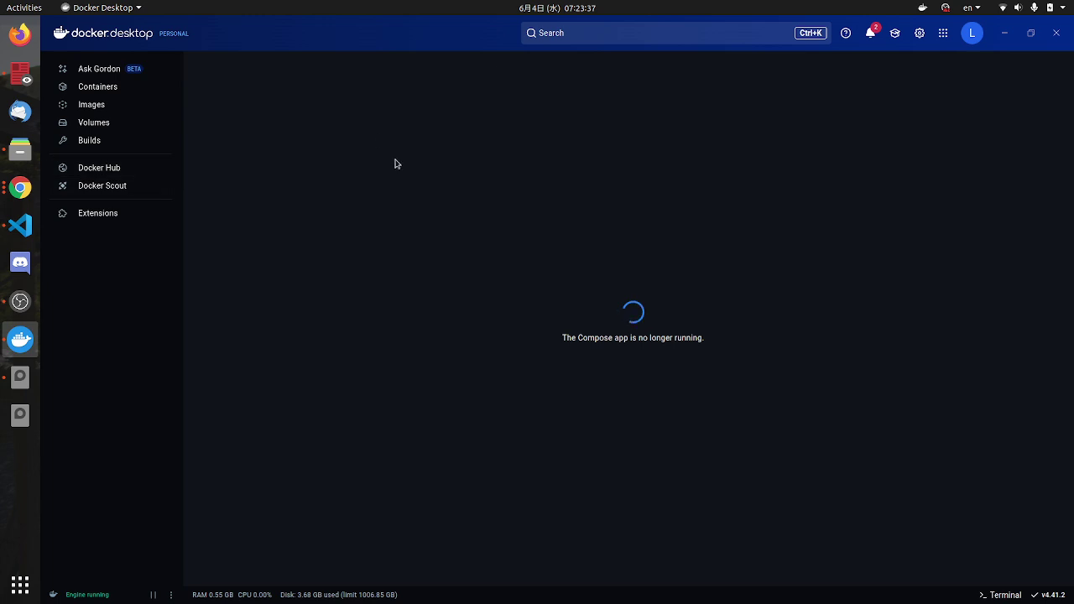
pyautogui.click(108, 91)
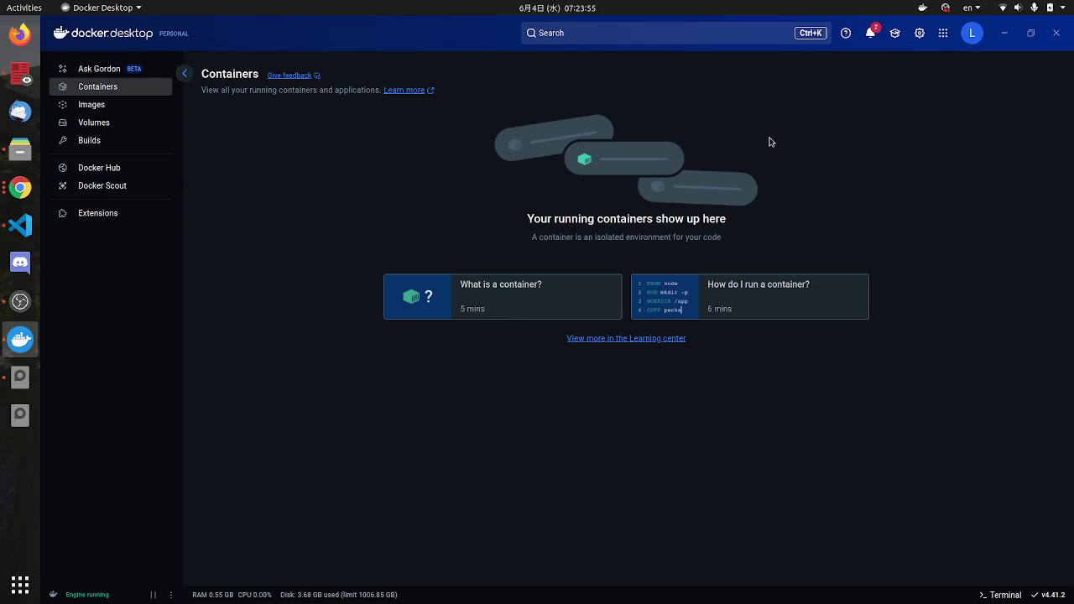
# Step: Unmaximize Docker Desktop, widen it, float it over Chrome, and return to the launch tab
pyautogui.moveTo(746, 20); pyautogui.dragTo(736, 131)
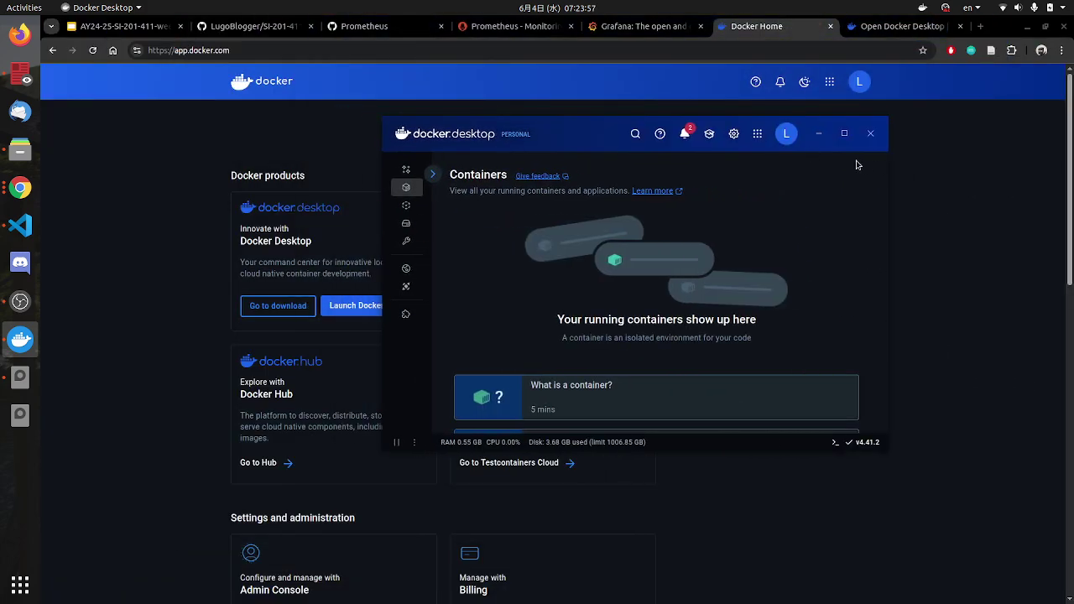
pyautogui.moveTo(383, 251); pyautogui.dragTo(301, 264)
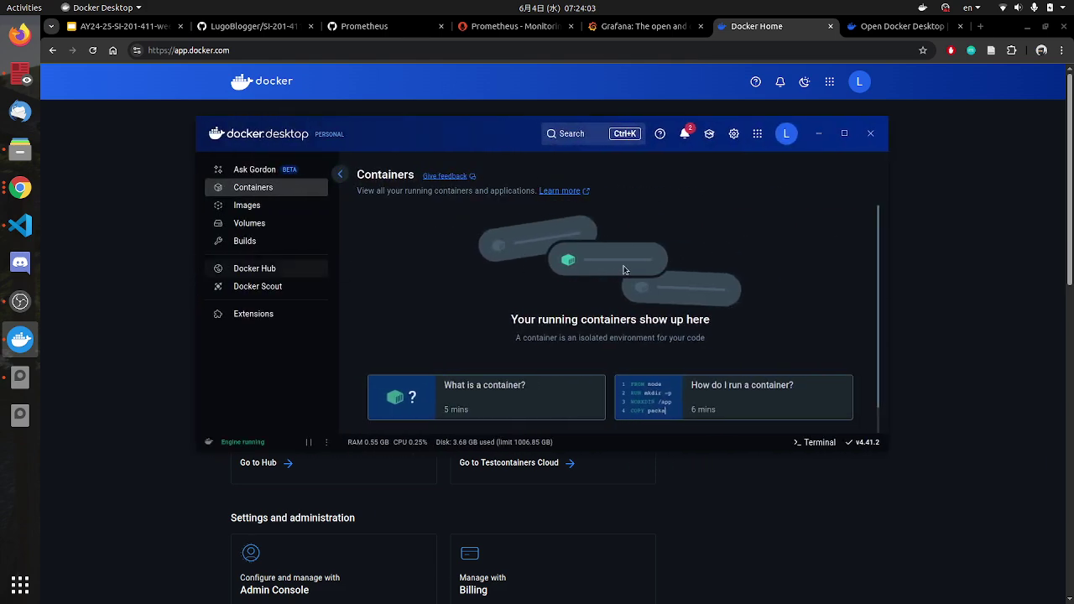
pyautogui.moveTo(458, 143); pyautogui.dragTo(543, 214)
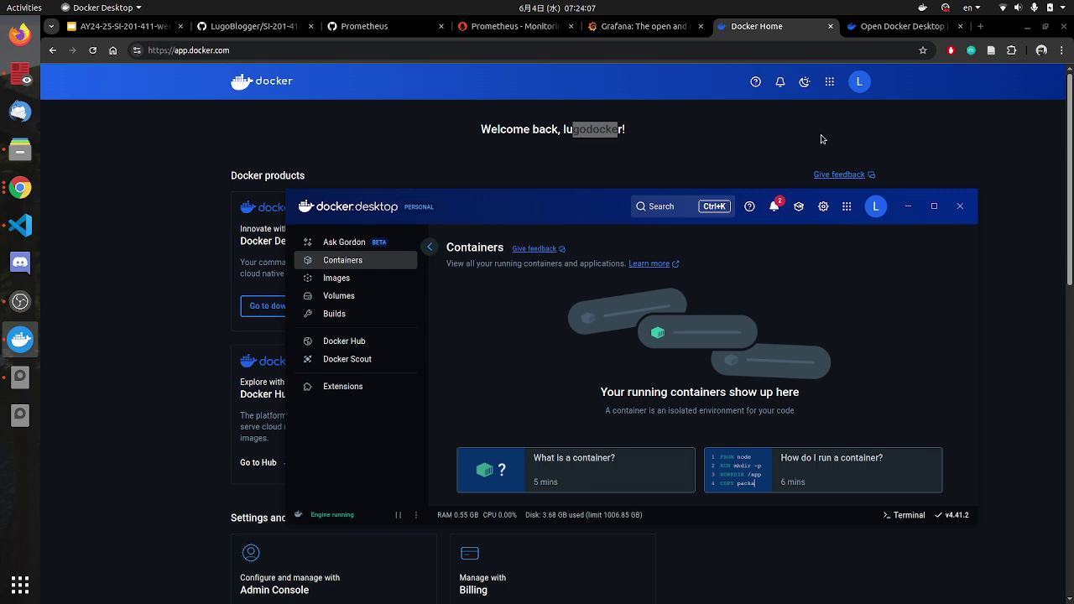
pyautogui.moveTo(555, 211)
pyautogui.mouseDown()
pyautogui.moveTo(569, 191)
pyautogui.moveTo(527, 192)
pyautogui.moveTo(569, 224)
pyautogui.moveTo(569, 215)
pyautogui.mouseUp()
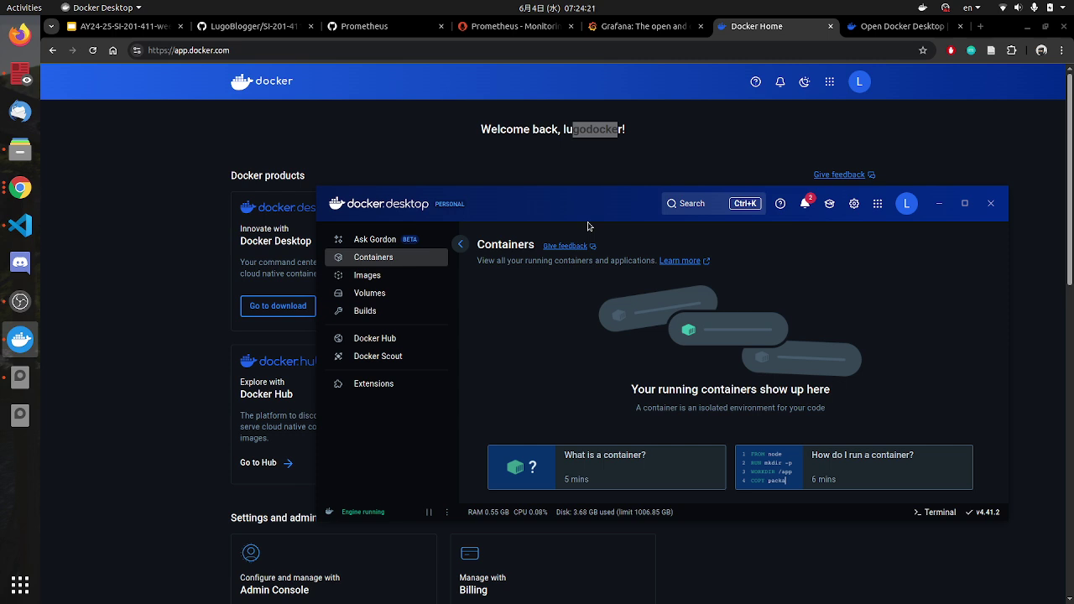
pyautogui.moveTo(567, 206); pyautogui.dragTo(610, 206)
pyautogui.click(872, 32)
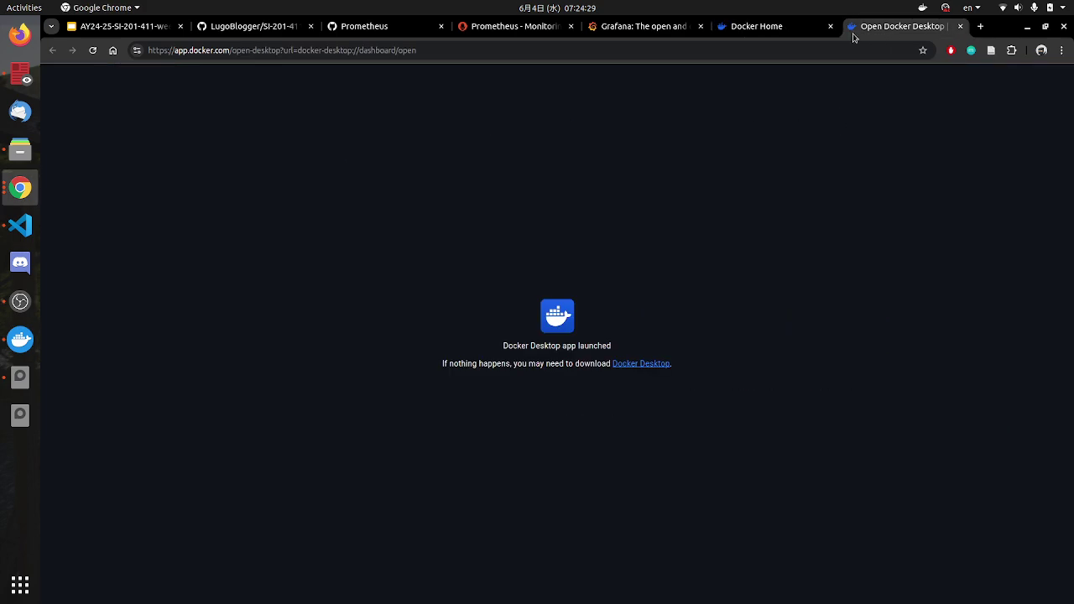
# Step: Close the Docker launch, Docker Home, Grafana, Prometheus and GitHub Prometheus tabs
pyautogui.click(961, 26)
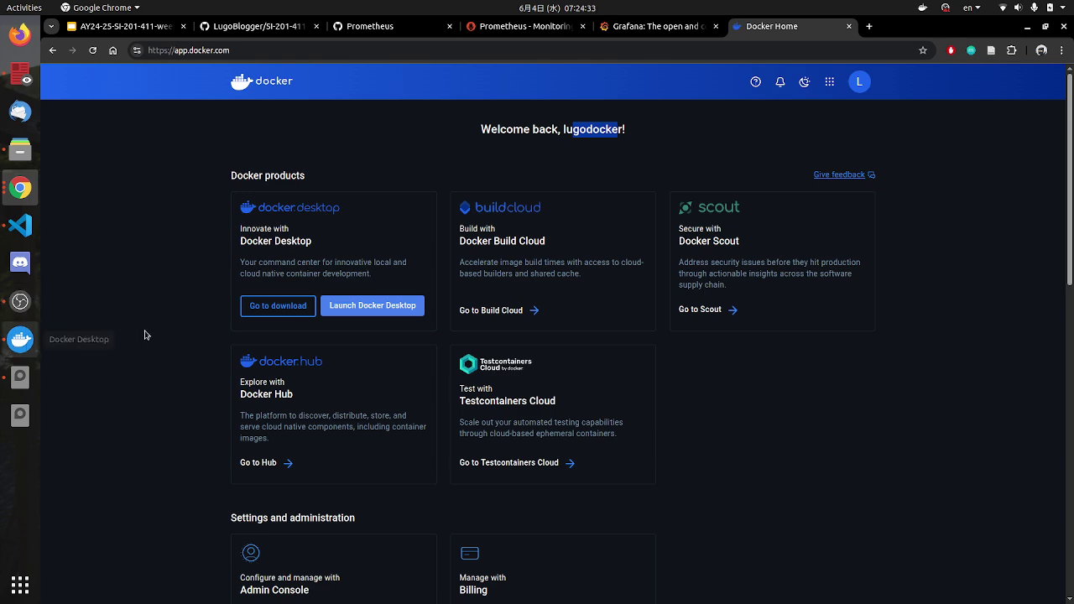
pyautogui.click(849, 28)
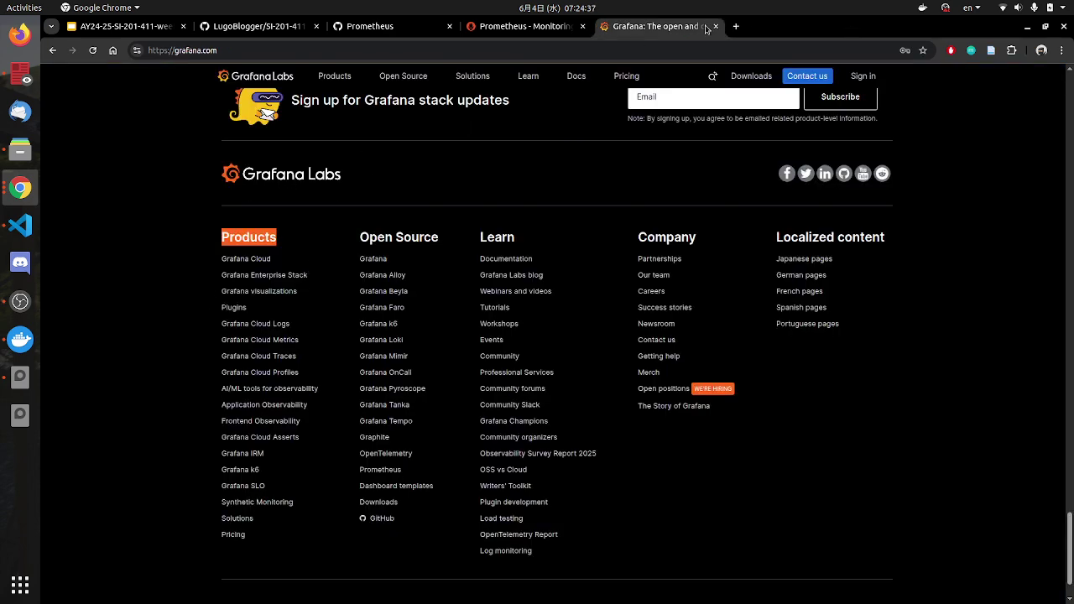
pyautogui.click(716, 26)
pyautogui.click(582, 26)
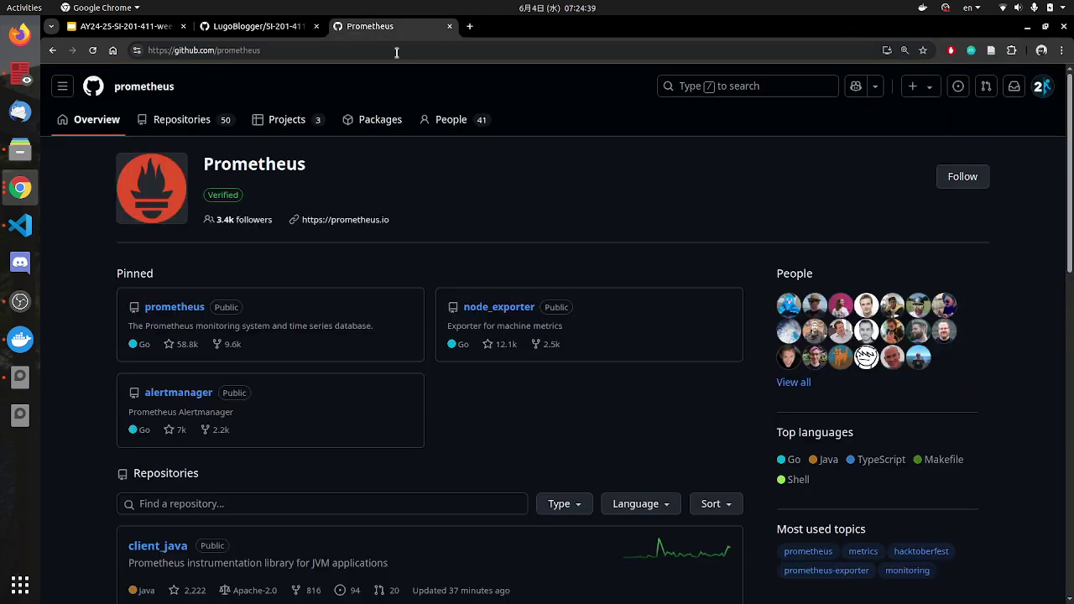
pyautogui.click(449, 26)
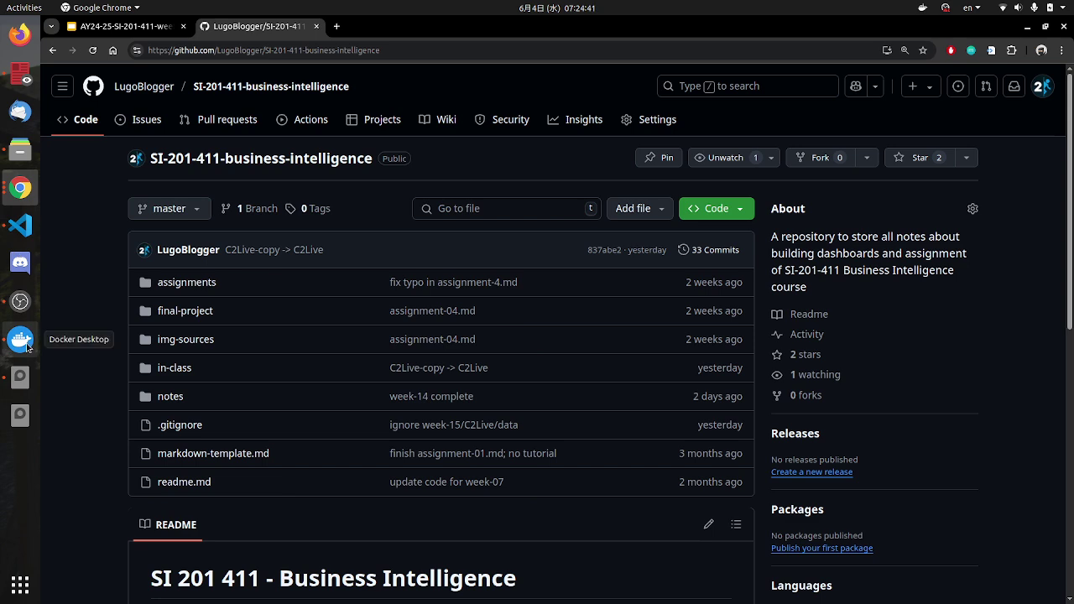
# Step: Start the lecture slideshow from slide 10 on installing Docker Desktop on Linux
pyautogui.click(20, 339)
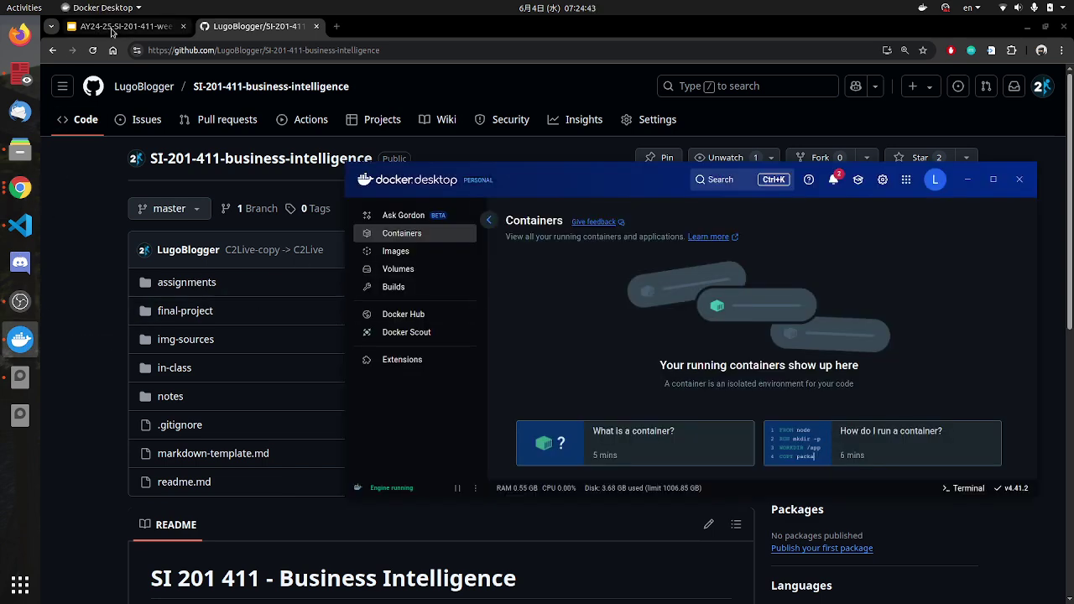
pyautogui.click(116, 27)
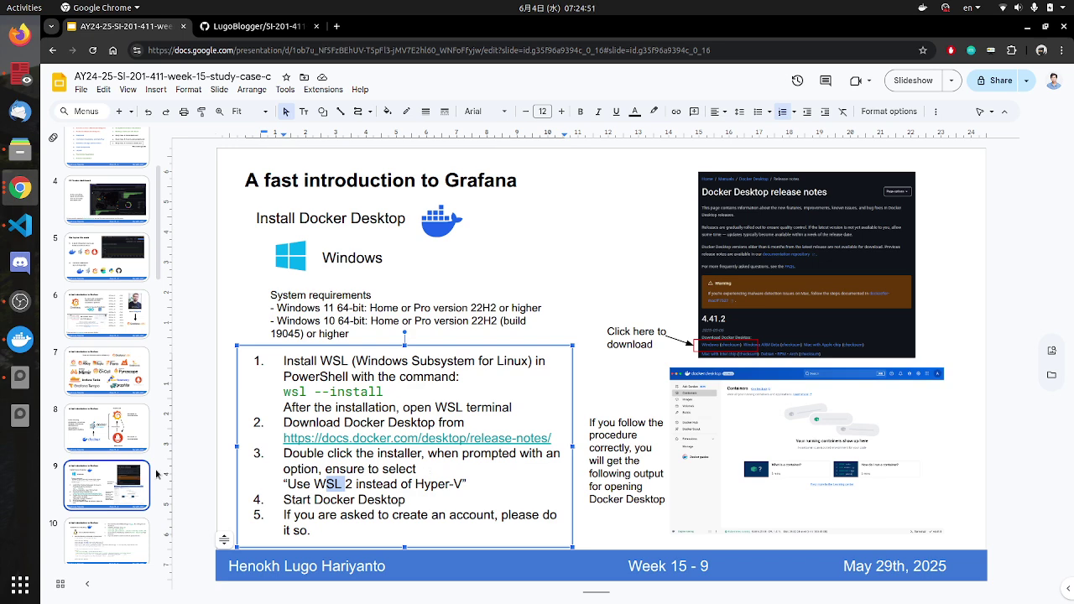
pyautogui.click(118, 549)
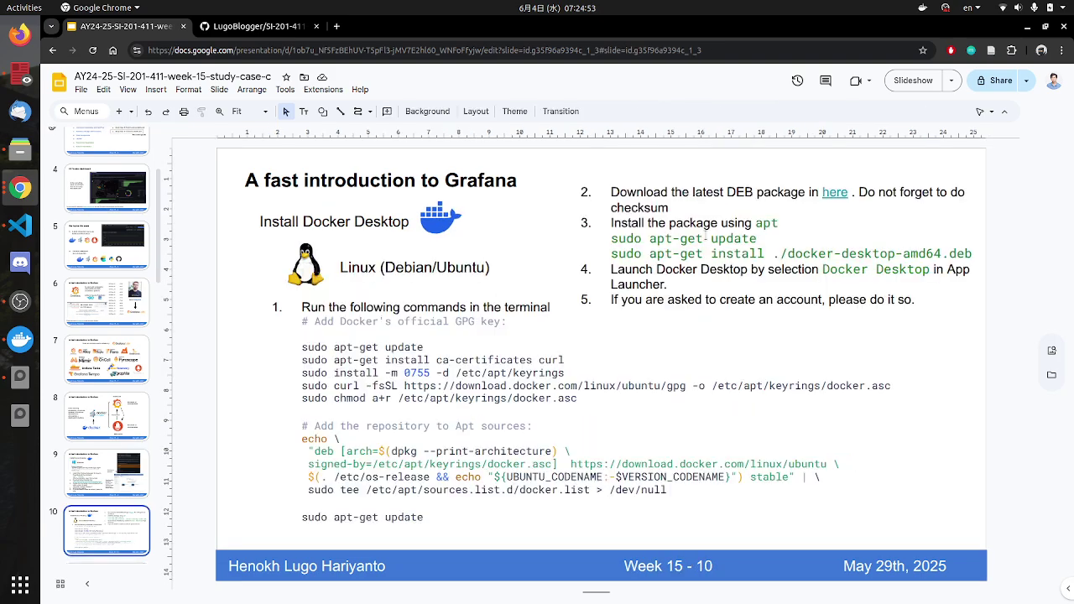
pyautogui.click(907, 88)
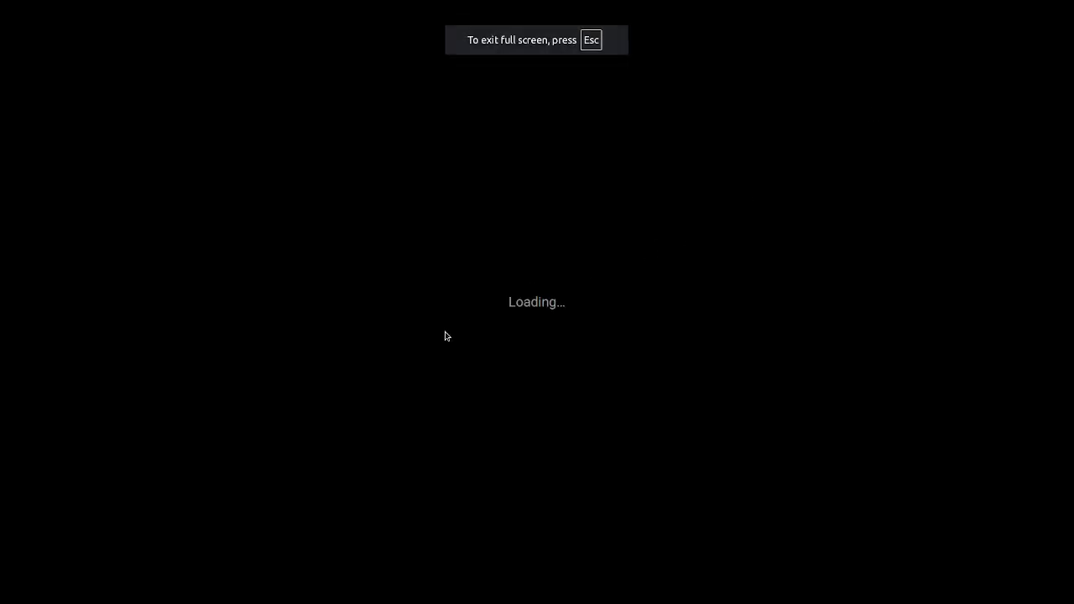
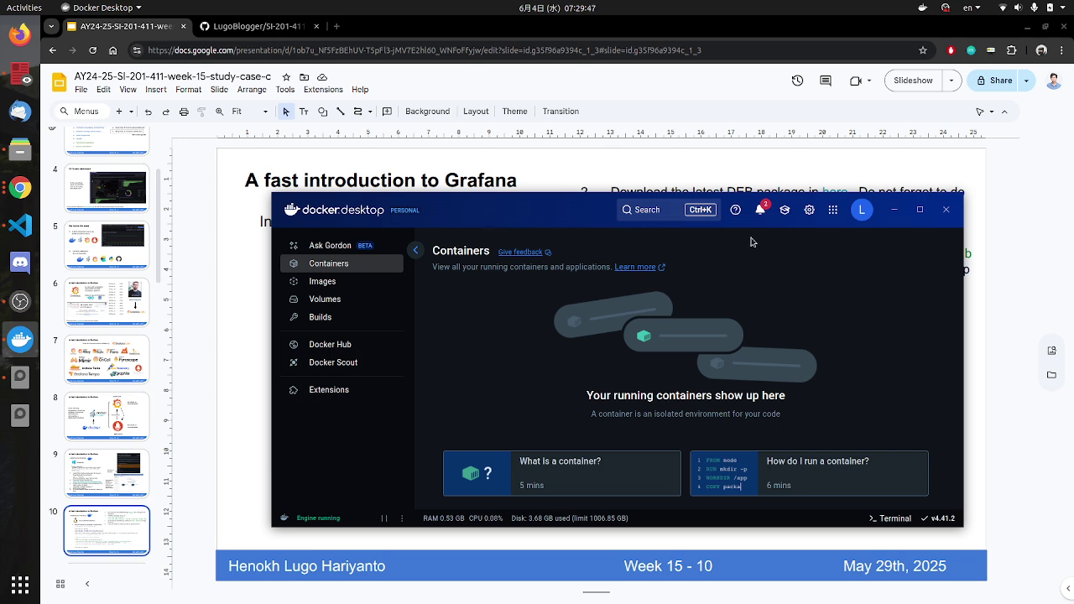
# Step: Bring the Google Slides deck in front of Docker Desktop and start presenting it
pyautogui.click(1019, 276)
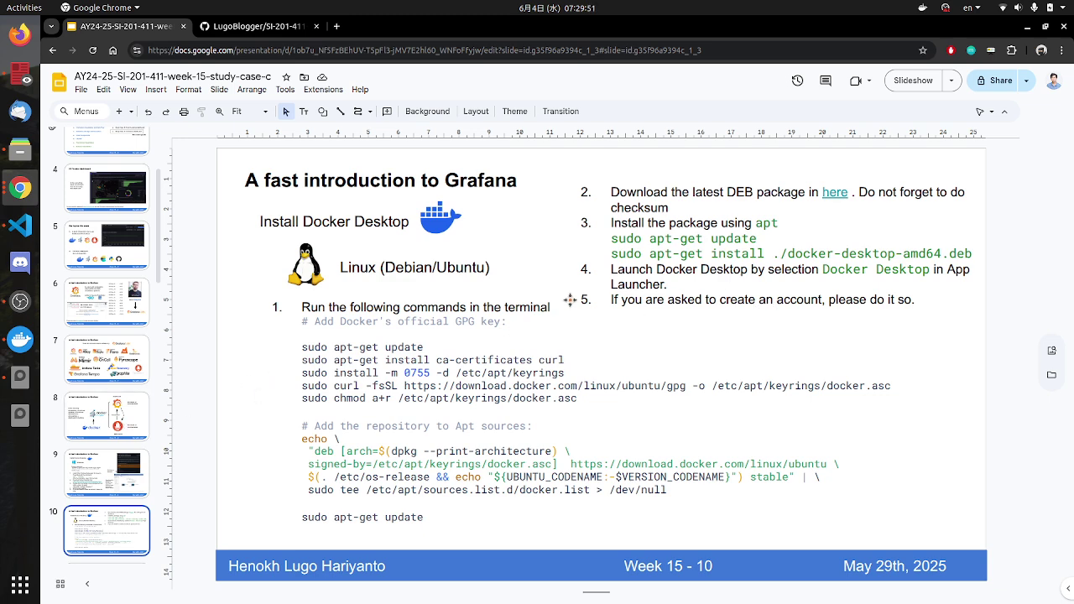
pyautogui.click(899, 80)
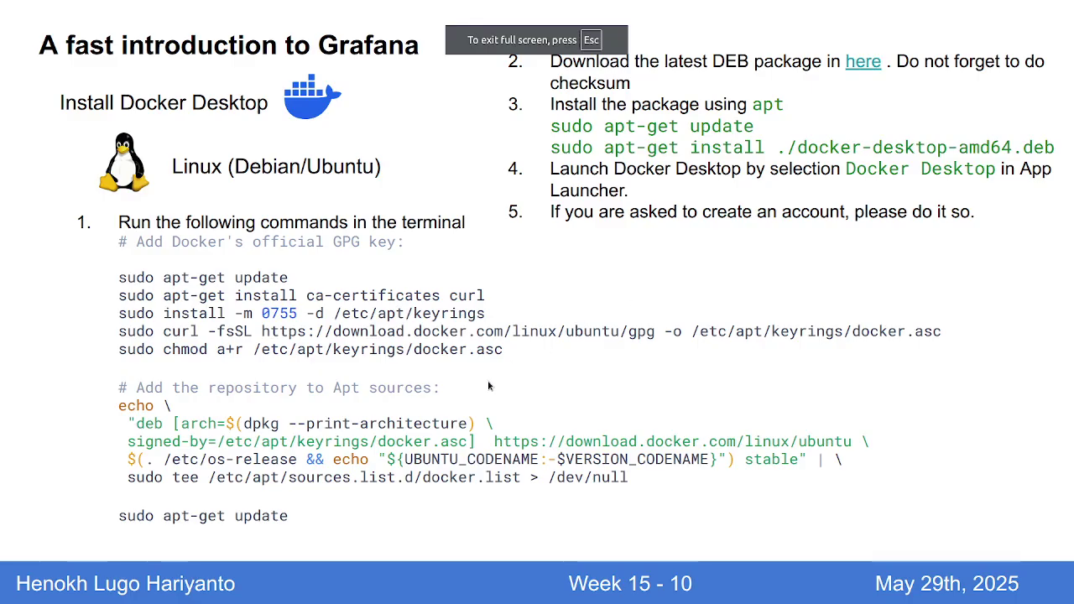
# Step: Advance to slide 11 and follow its week-15/fast-intro-grafana download link
pyautogui.press('Right')
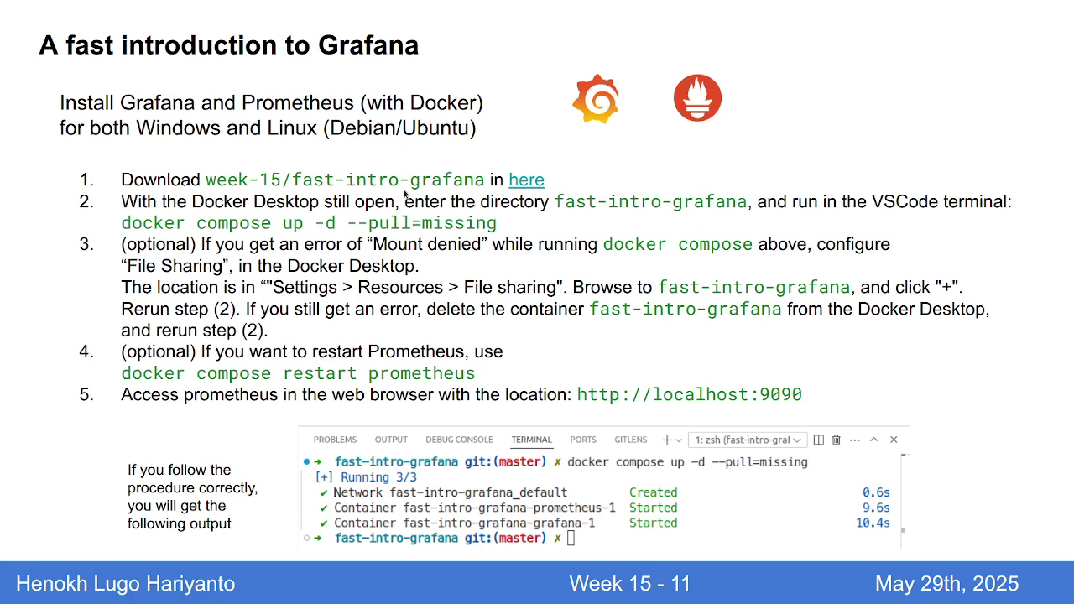
pyautogui.click(525, 185)
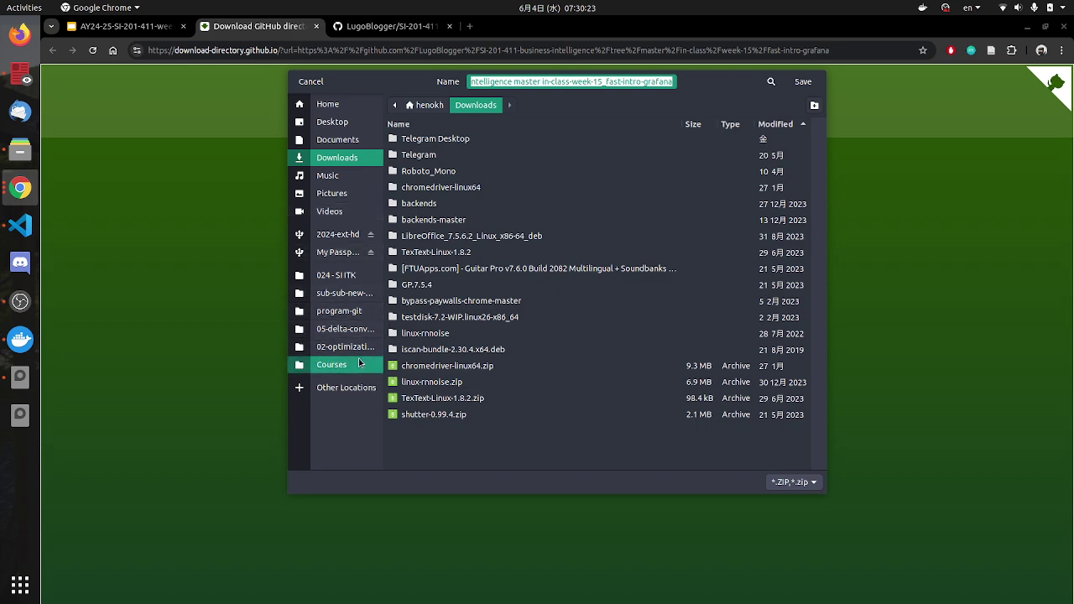
# Step: Browse the save dialog from Courses down through AY-24-25-even and in-class into week-15
pyautogui.click(335, 364)
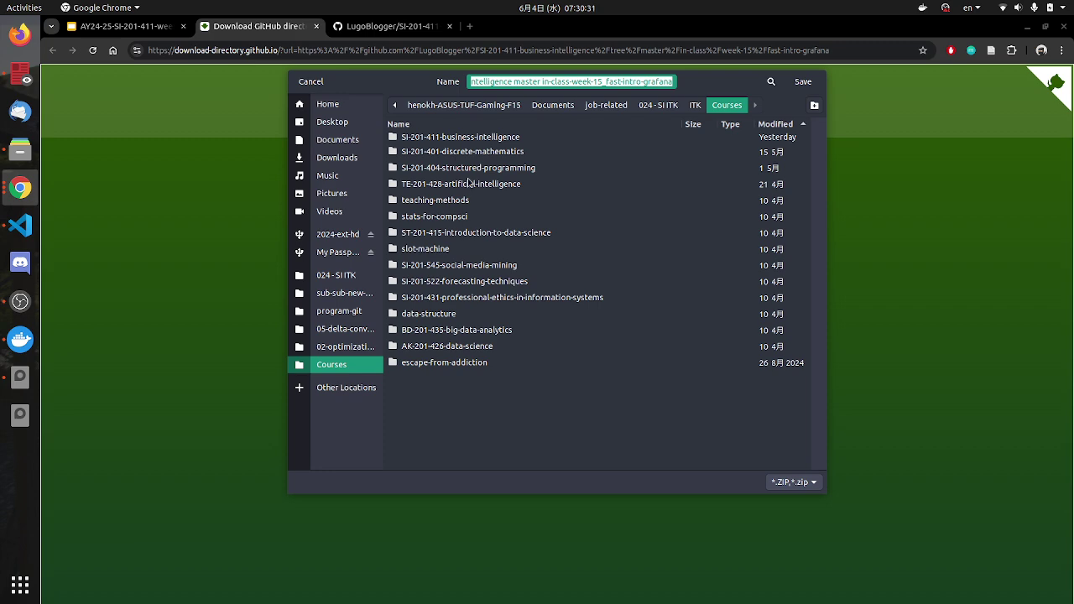
pyautogui.click(487, 138)
pyautogui.doubleClick(487, 140)
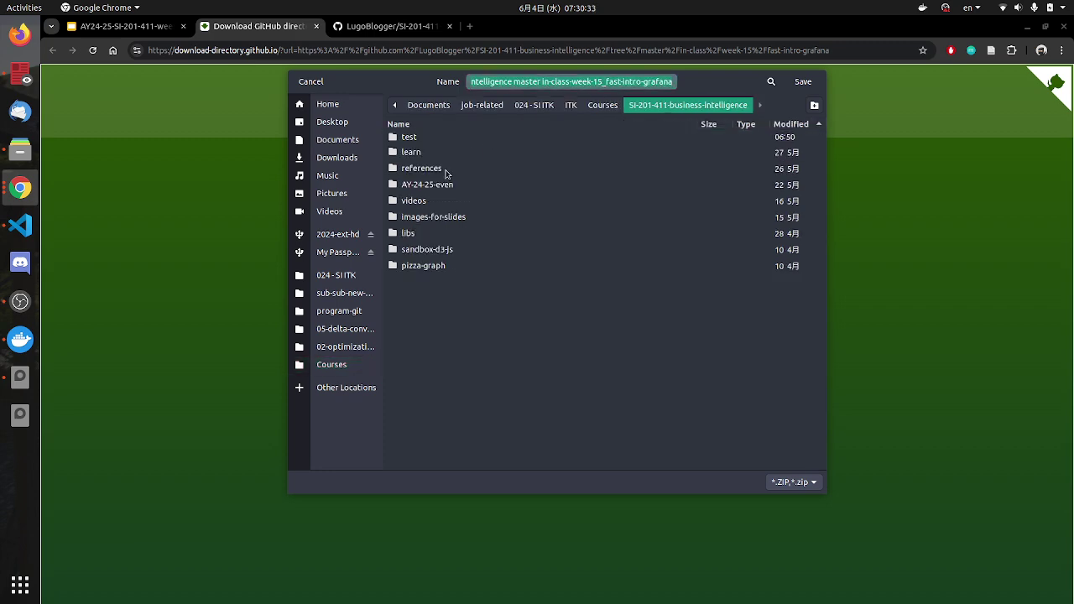
pyautogui.doubleClick(435, 188)
pyautogui.doubleClick(438, 139)
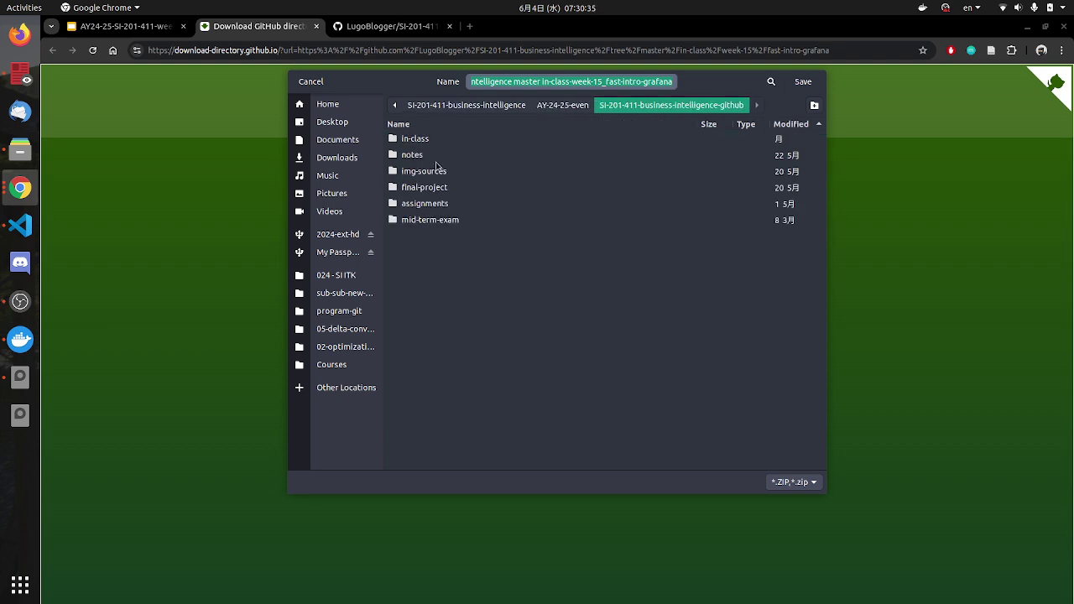
pyautogui.click(425, 141)
pyautogui.doubleClick(425, 141)
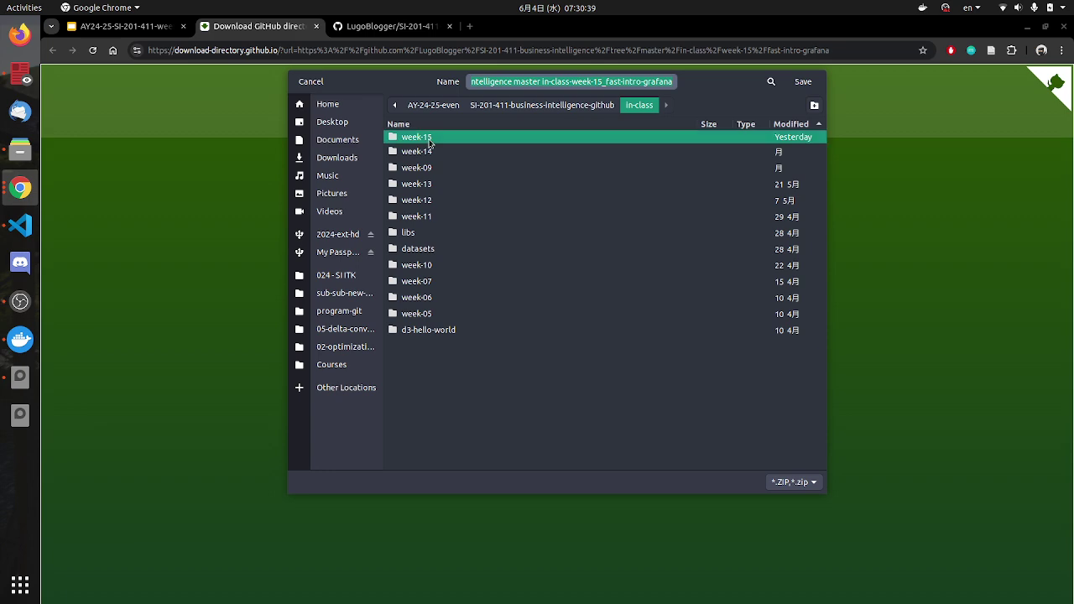
pyautogui.doubleClick(431, 141)
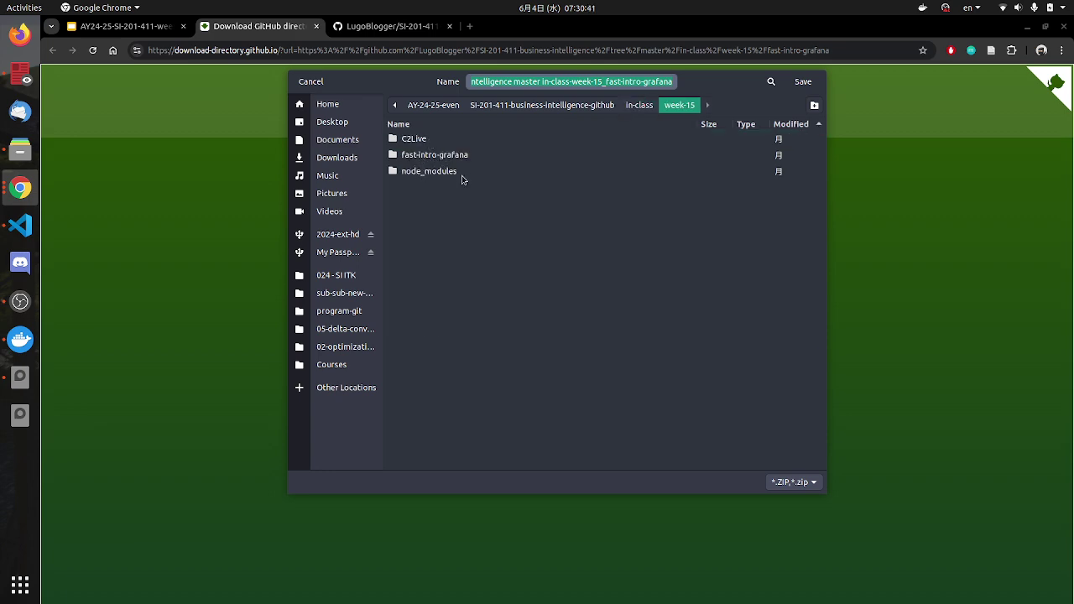
# Step: Go back up to SI-201-411-business-intelligence and save the zip into its test folder
pyautogui.click(567, 109)
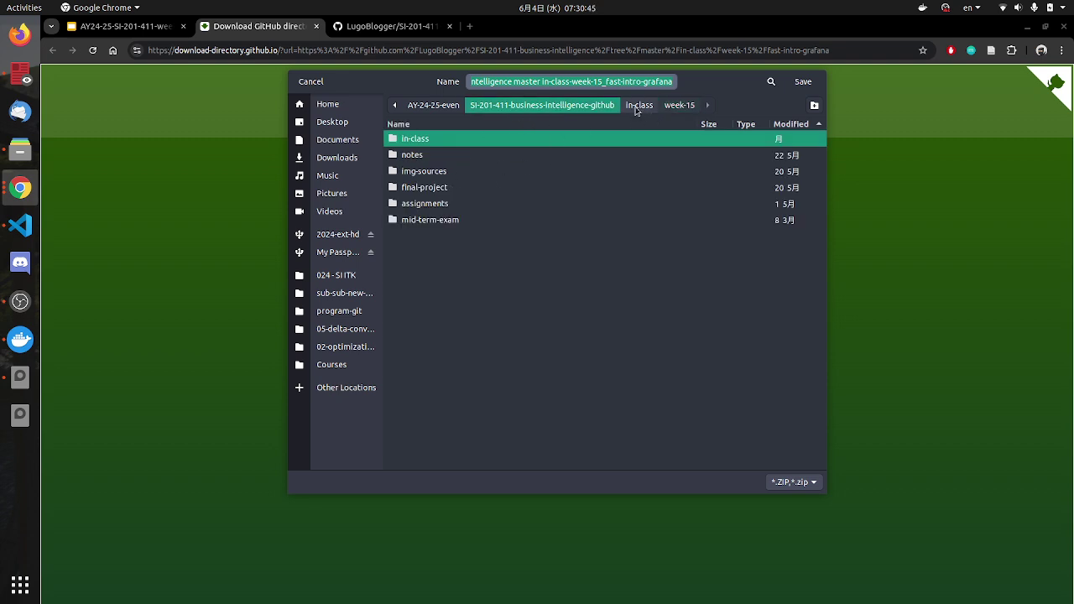
pyautogui.click(435, 110)
pyautogui.click(397, 111)
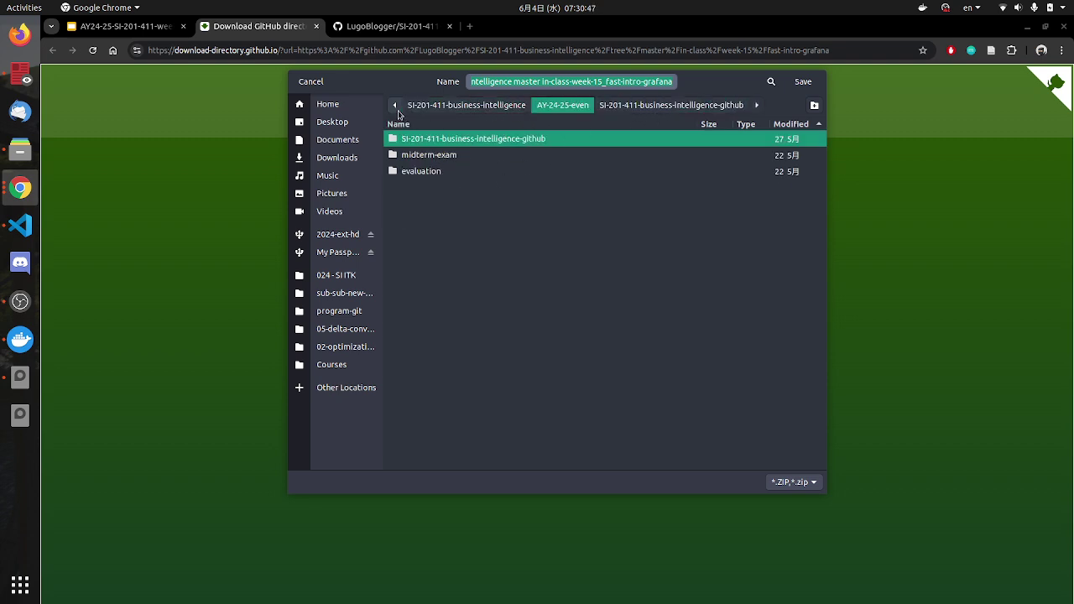
pyautogui.click(410, 109)
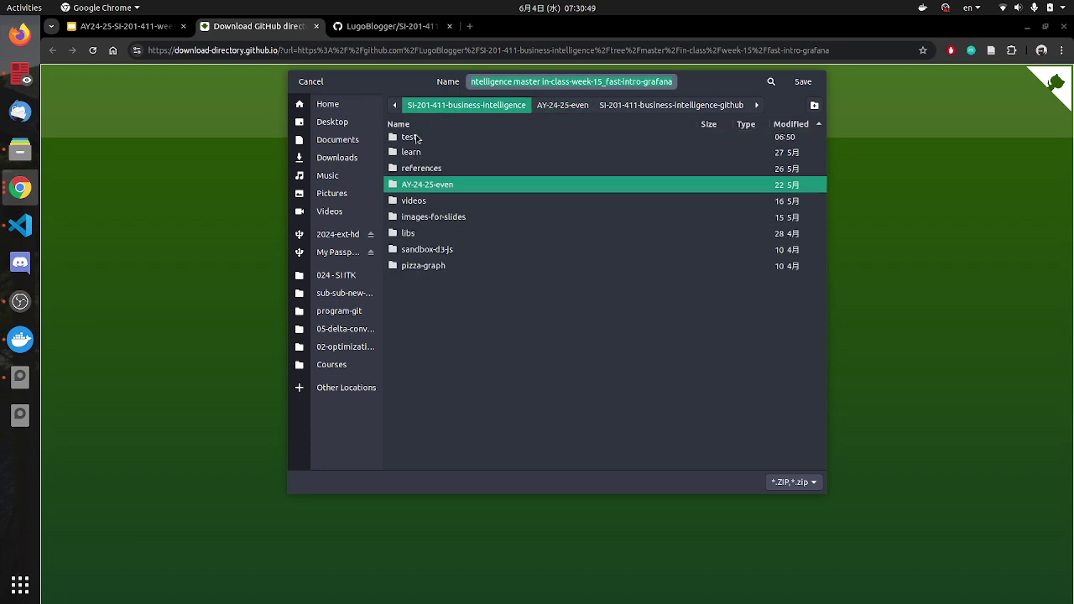
pyautogui.doubleClick(411, 137)
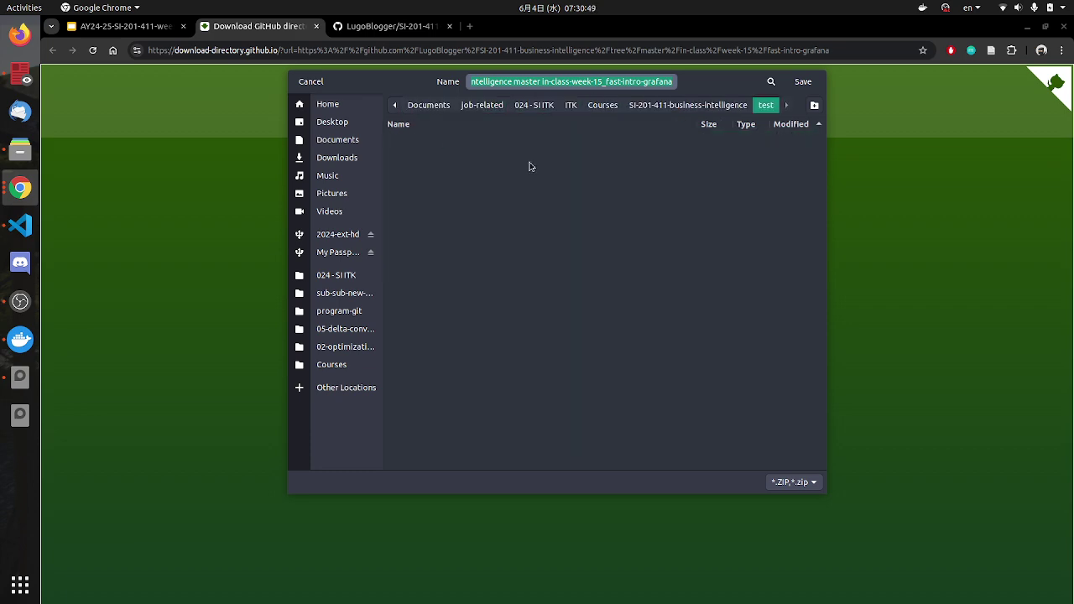
pyautogui.click(798, 84)
# Step: In Files, open the course's test folder and extract the downloaded zip there
pyautogui.click(18, 155)
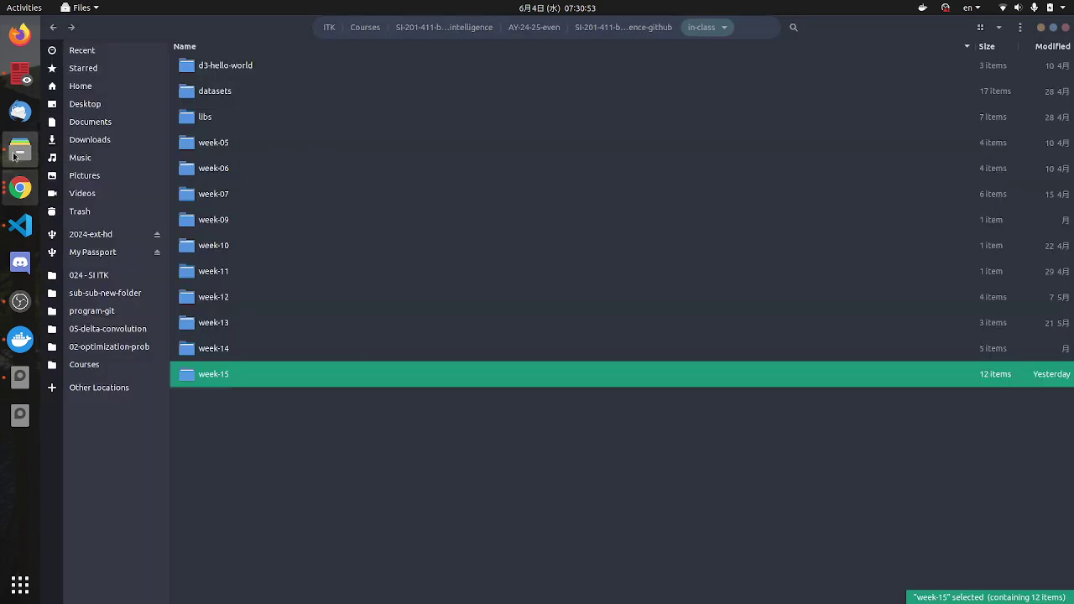
pyautogui.click(443, 28)
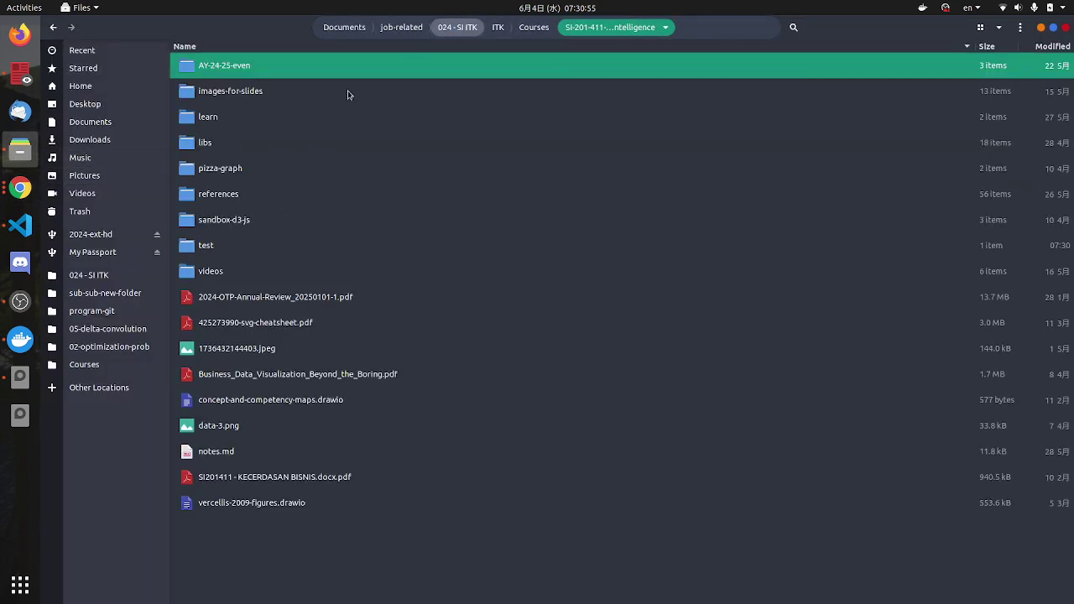
pyautogui.doubleClick(203, 248)
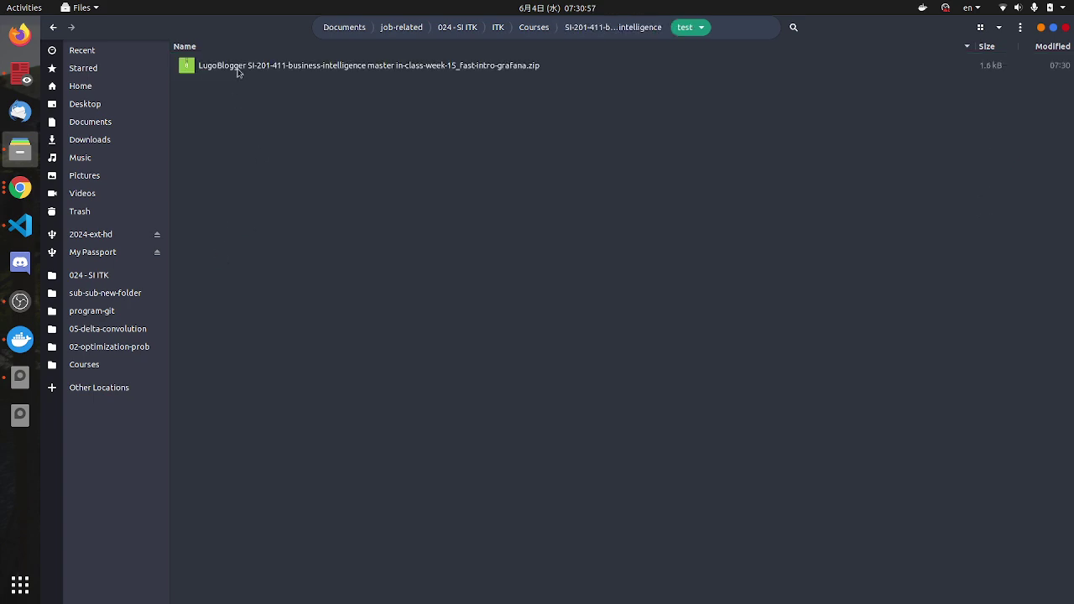
pyautogui.rightClick(239, 74)
pyautogui.click(286, 207)
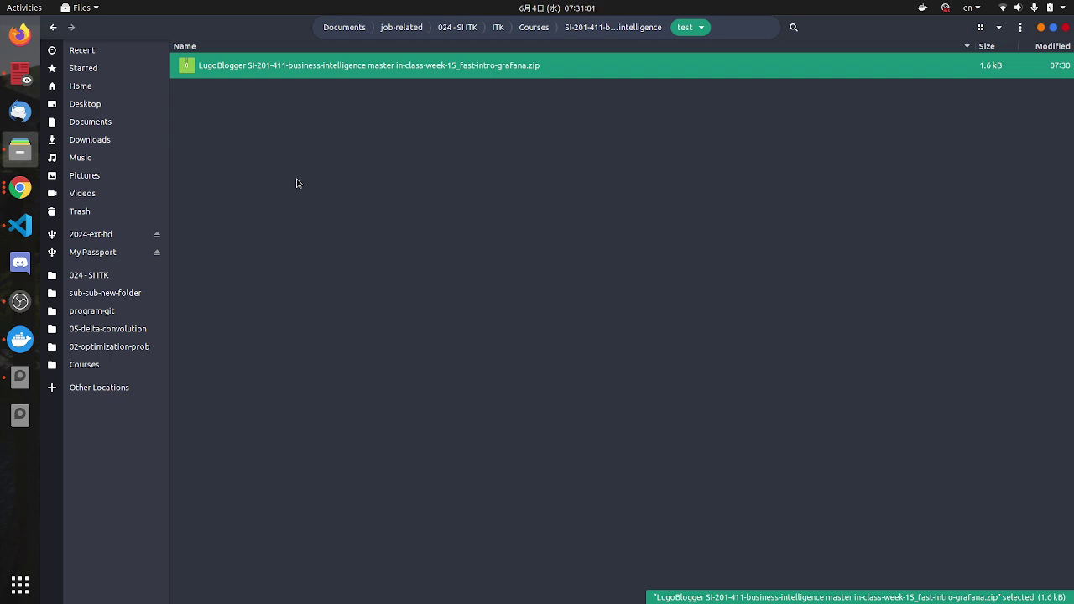
# Step: Delete the zip and check the extracted folder's contents
pyautogui.click(322, 90)
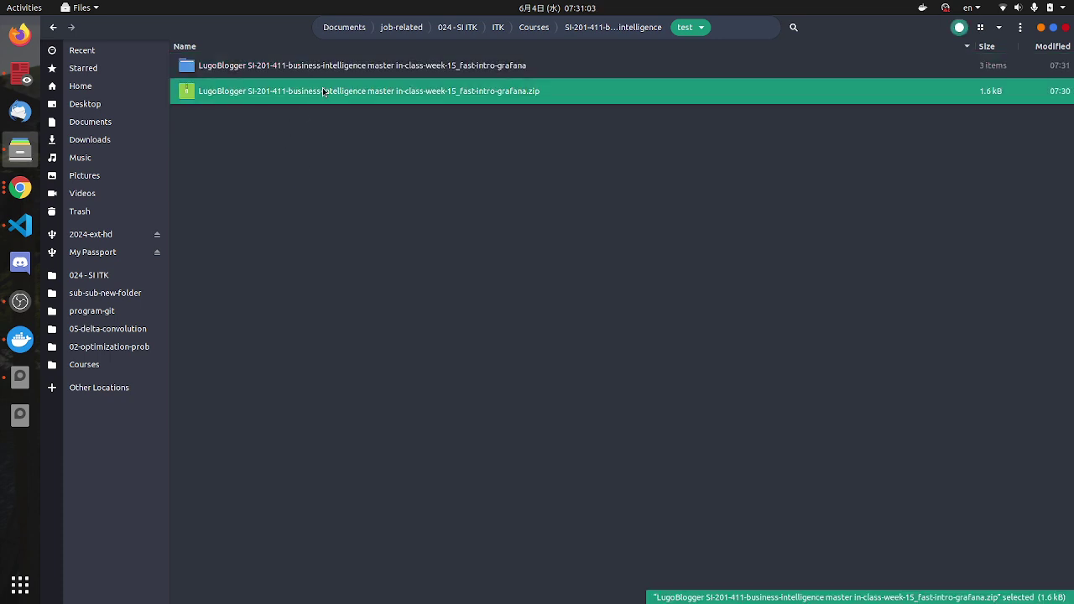
pyautogui.press('Delete')
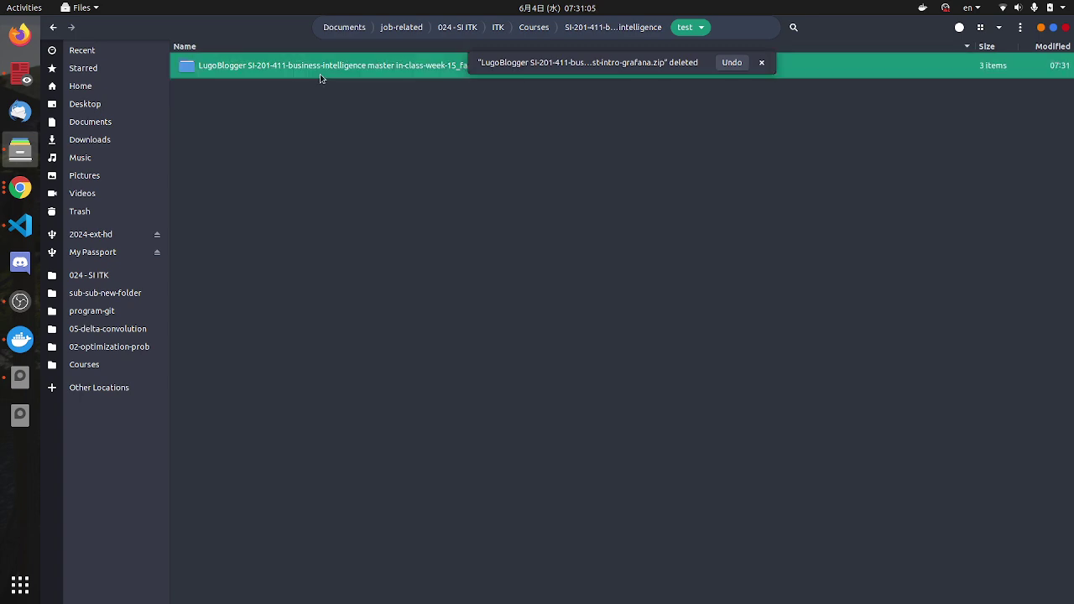
pyautogui.doubleClick(321, 73)
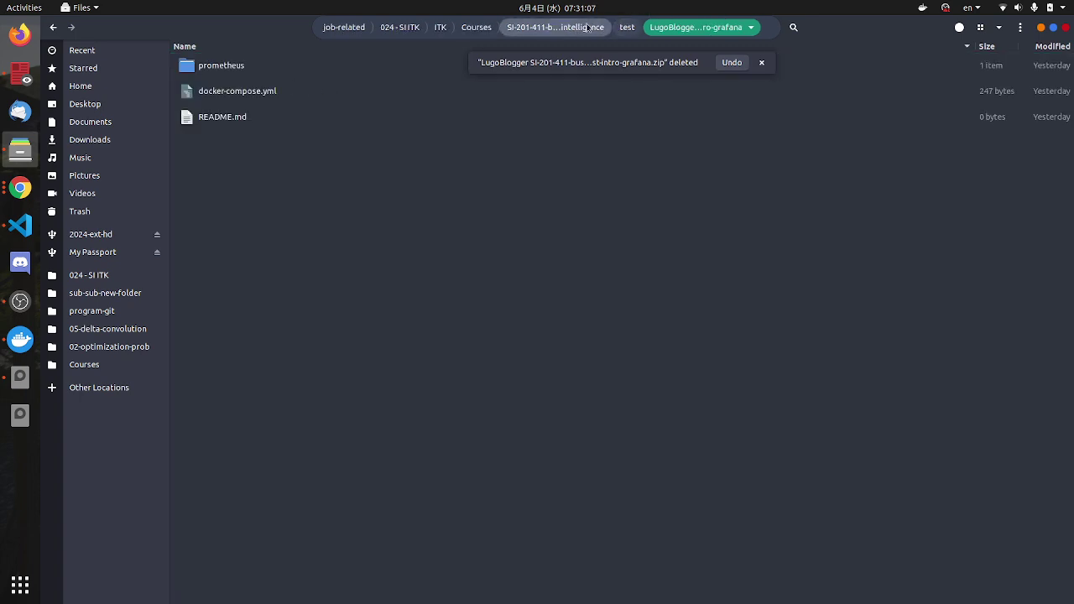
pyautogui.hotkey('alt', 'Up')
pyautogui.click(414, 120)
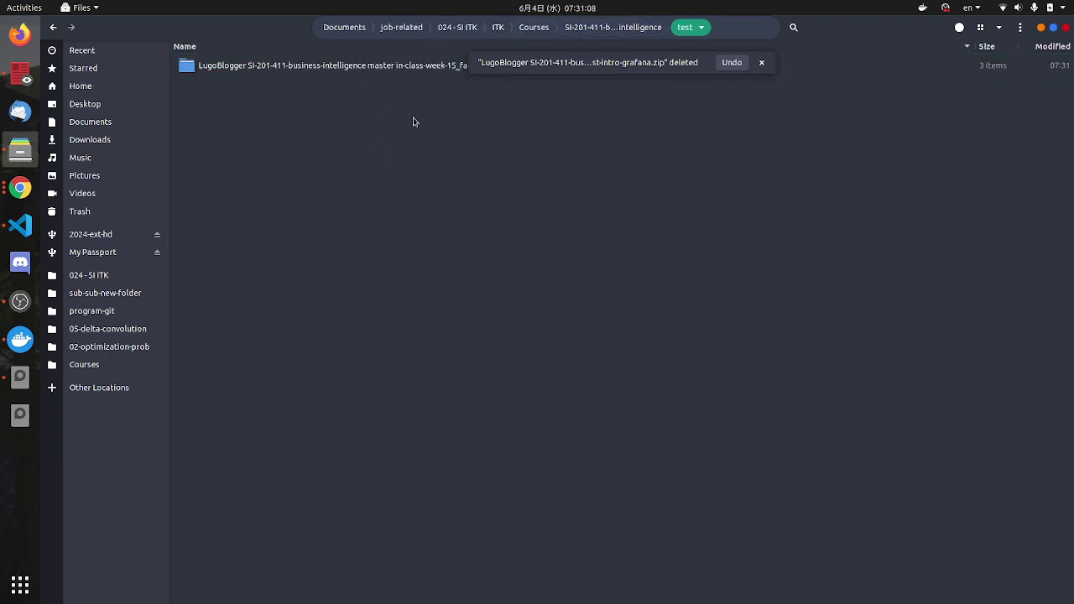
pyautogui.click(761, 62)
# Step: Rename the extracted folder to fast-intro-grafana
pyautogui.click(435, 73)
pyautogui.write('2')
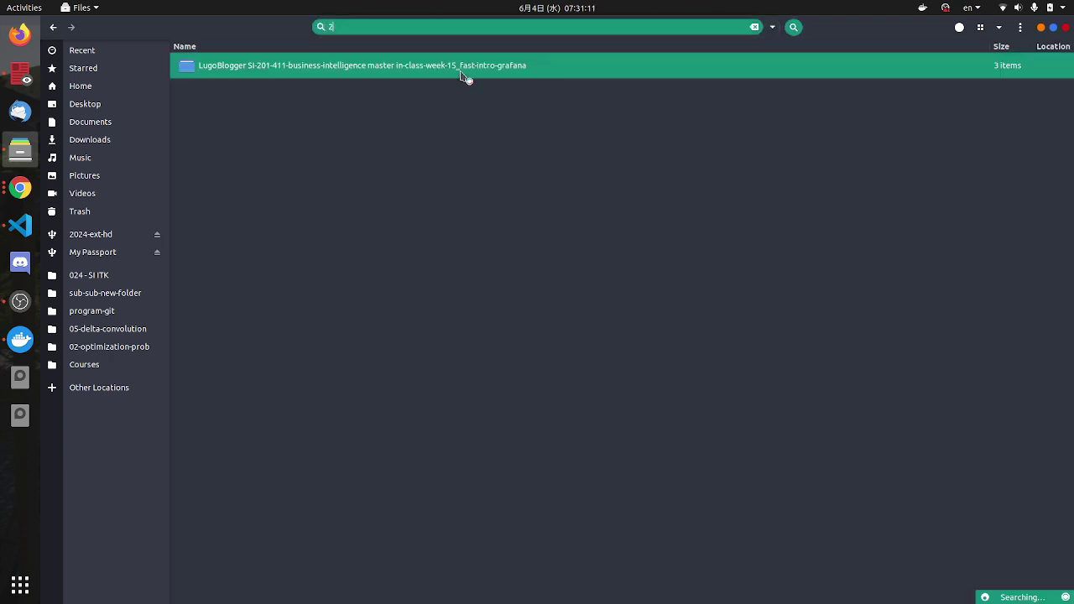
pyautogui.press('Escape')
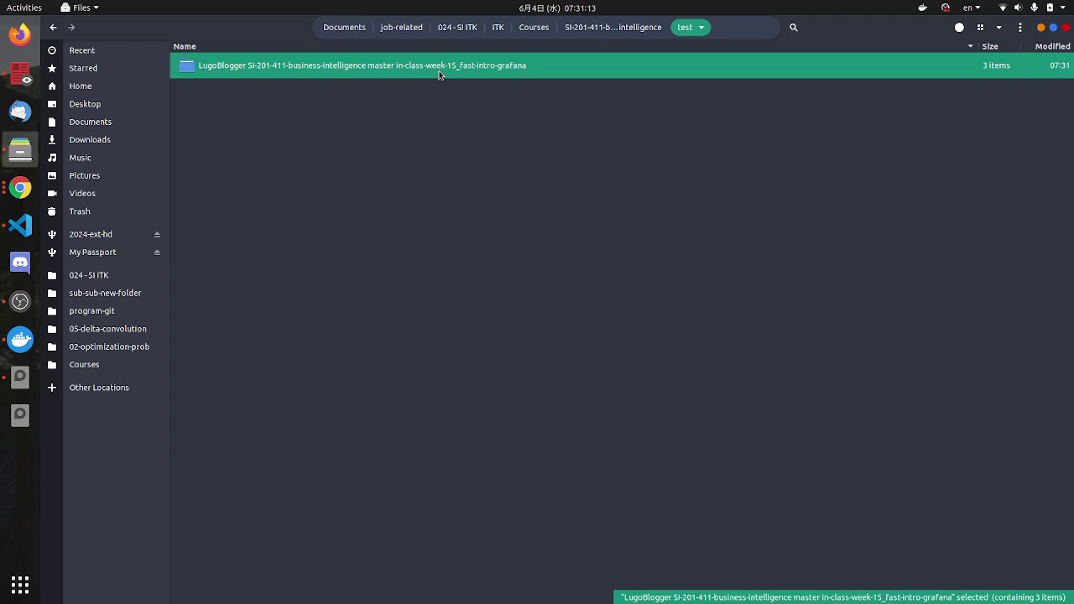
pyautogui.press('F2')
pyautogui.click(362, 113)
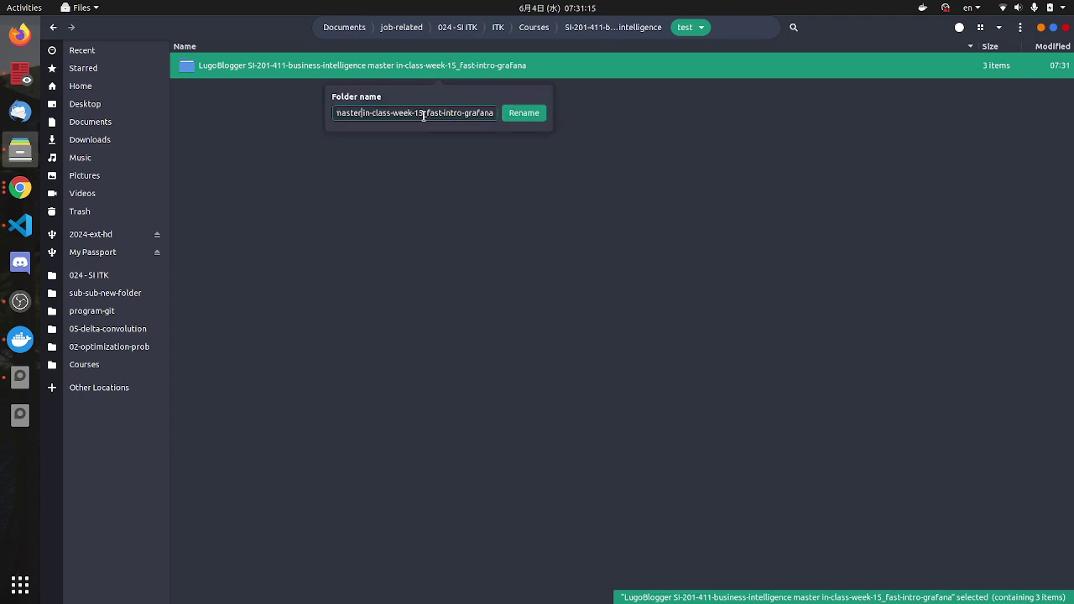
pyautogui.hotkey('ctrl', 'a')
pyautogui.press('BackSpace')
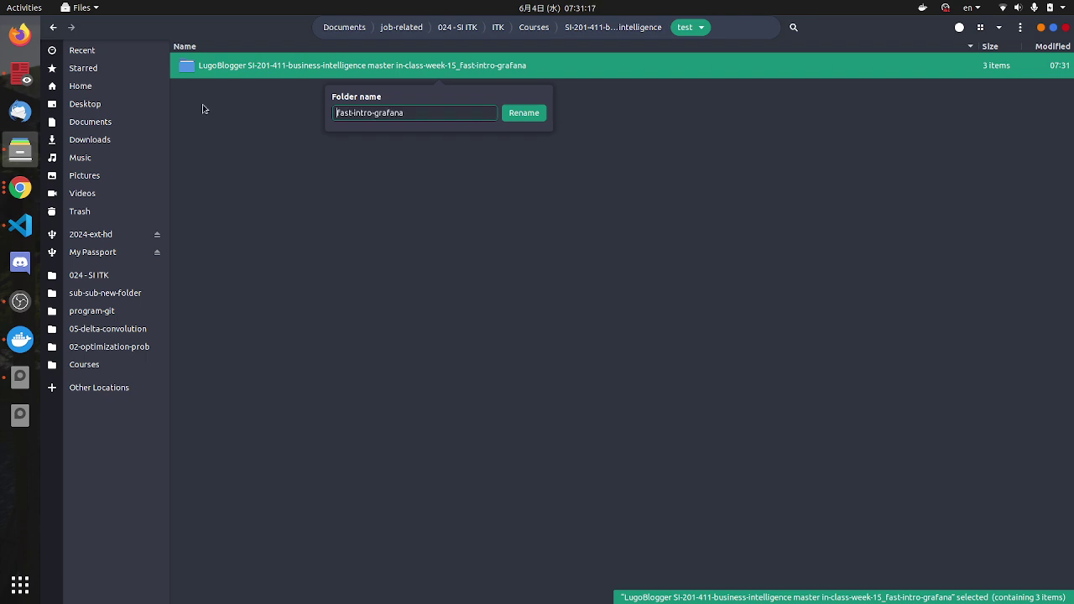
pyautogui.click(524, 112)
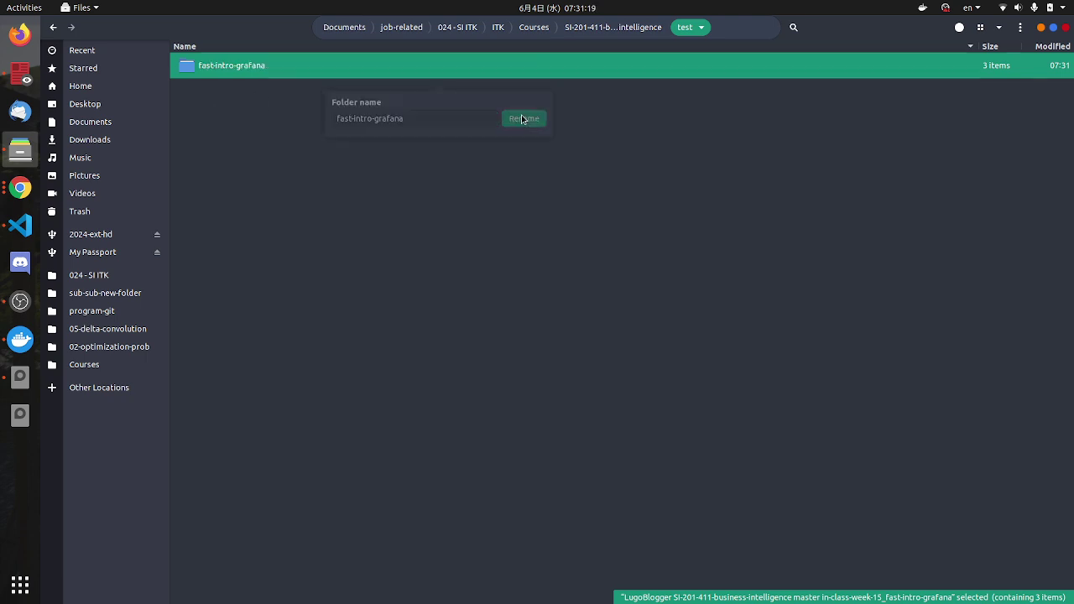
pyautogui.click(26, 225)
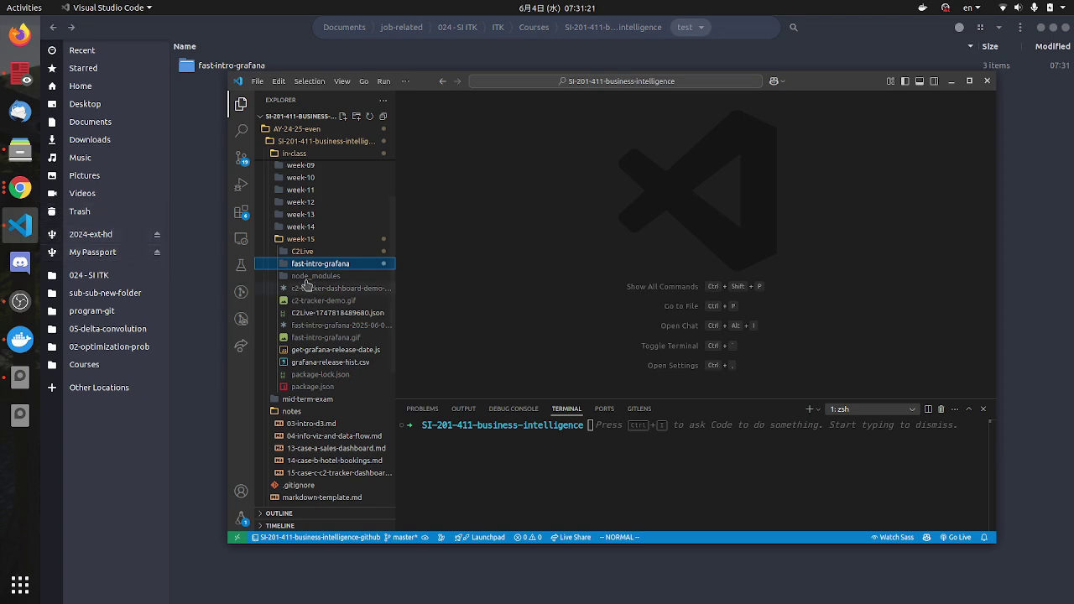
# Step: Collapse the in-class and course folders in Explorer and preview the project's README.md
pyautogui.click(275, 239)
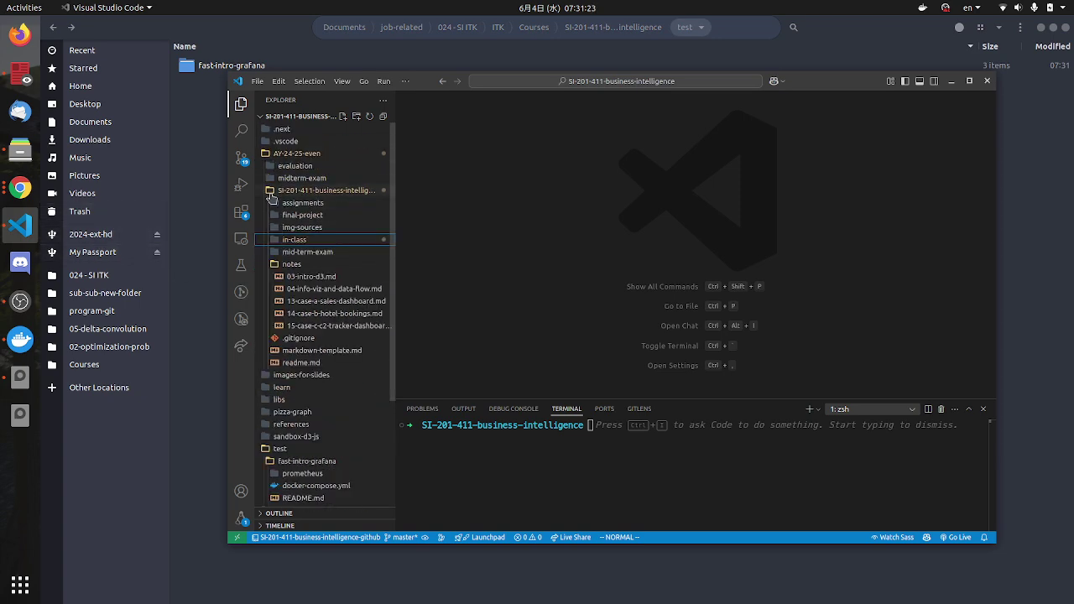
pyautogui.click(270, 191)
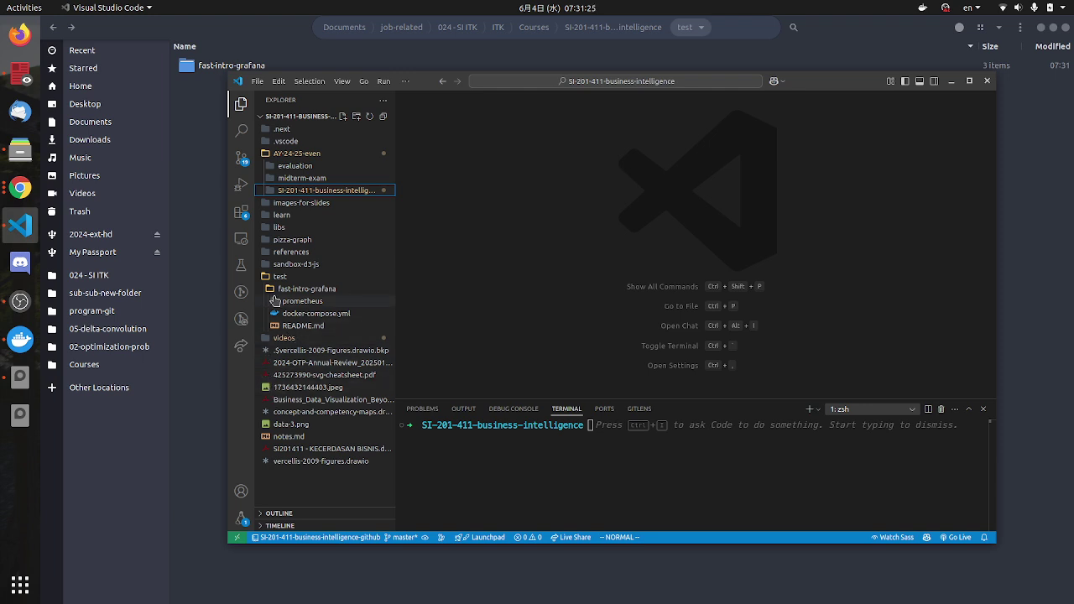
pyautogui.click(271, 289)
pyautogui.click(270, 289)
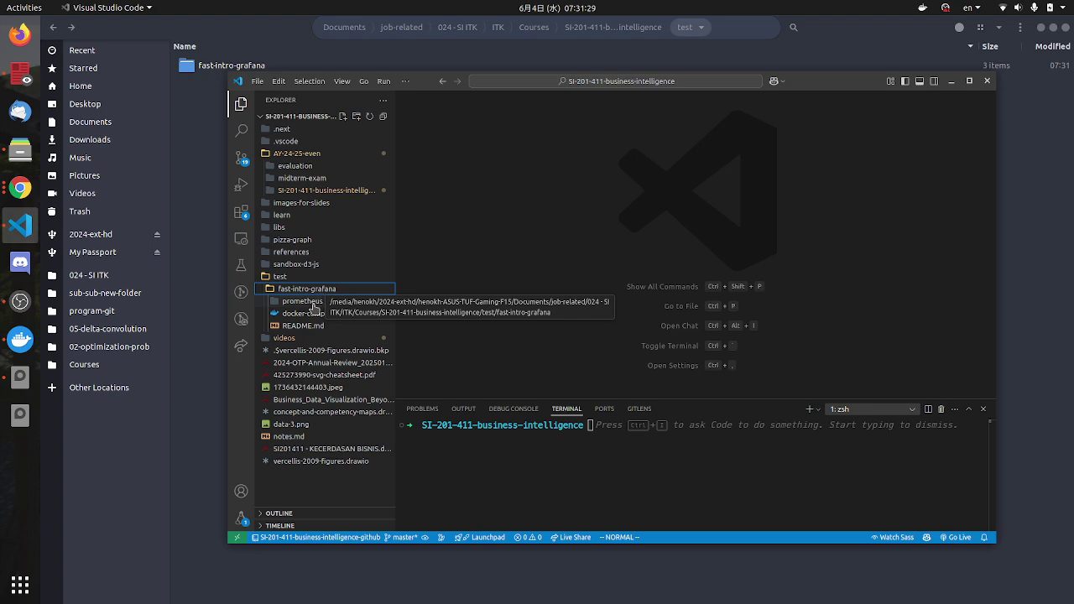
pyautogui.click(302, 325)
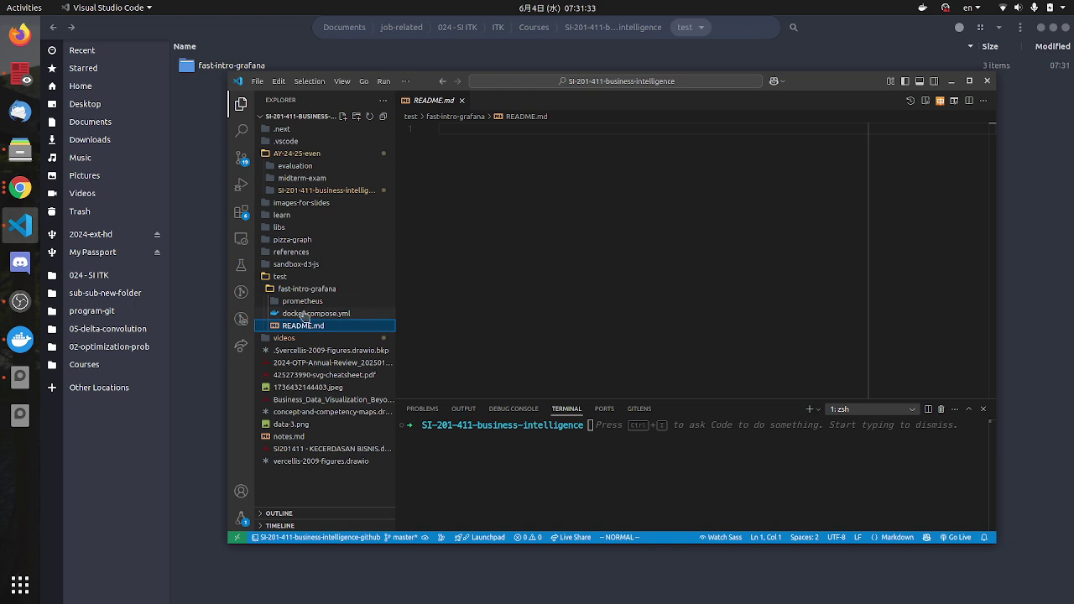
# Step: Look through docker-compose.yml, the prometheus folder and README.md, ending on docker-compose.yml
pyautogui.click(304, 314)
pyautogui.click(312, 302)
pyautogui.click(266, 302)
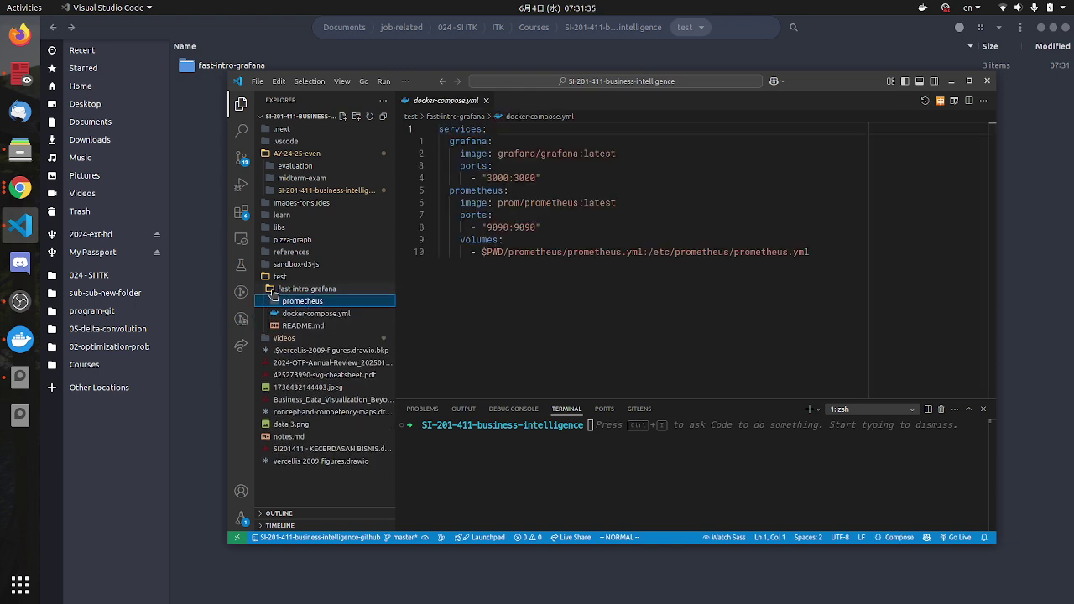
pyautogui.click(312, 326)
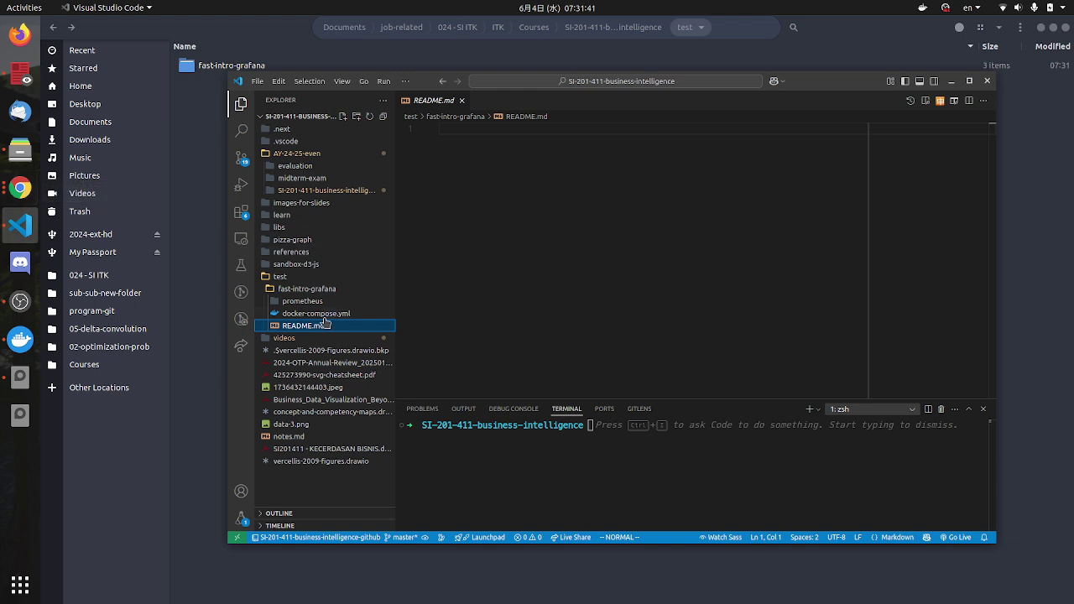
pyautogui.click(306, 304)
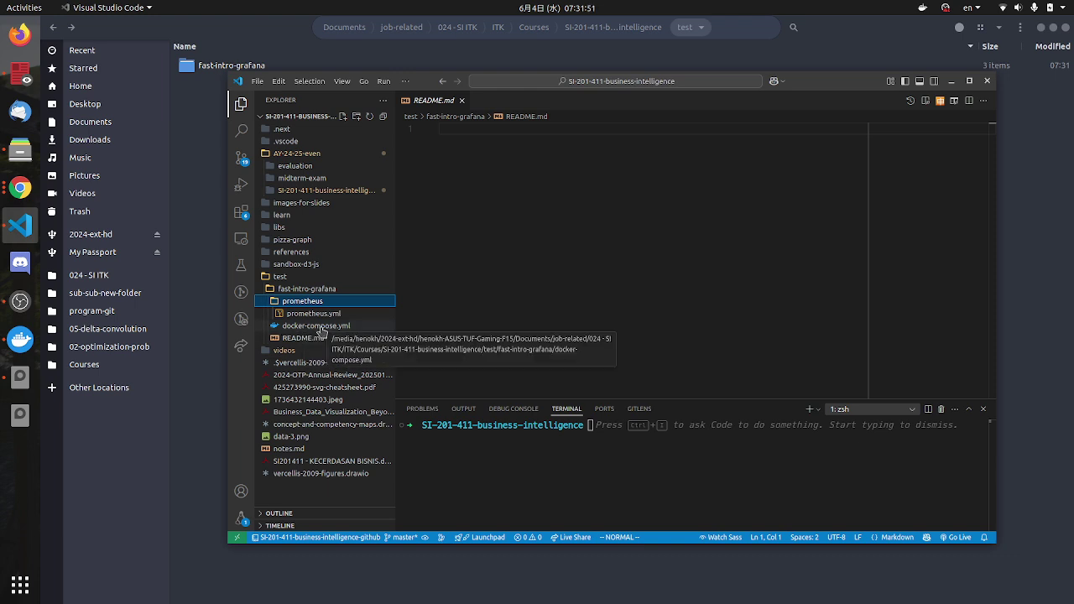
pyautogui.click(322, 329)
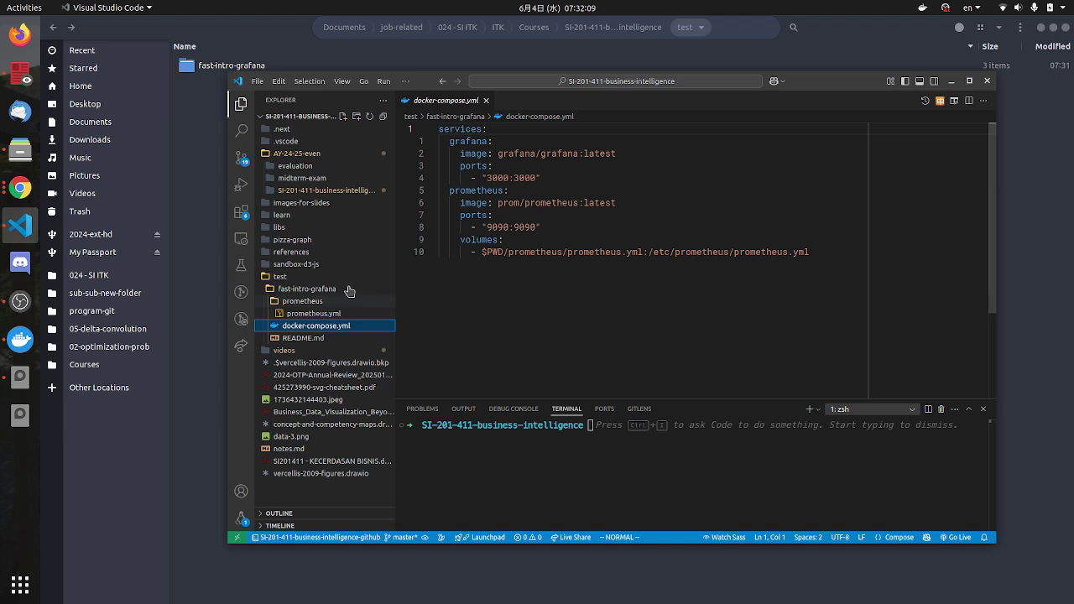
pyautogui.doubleClick(456, 141)
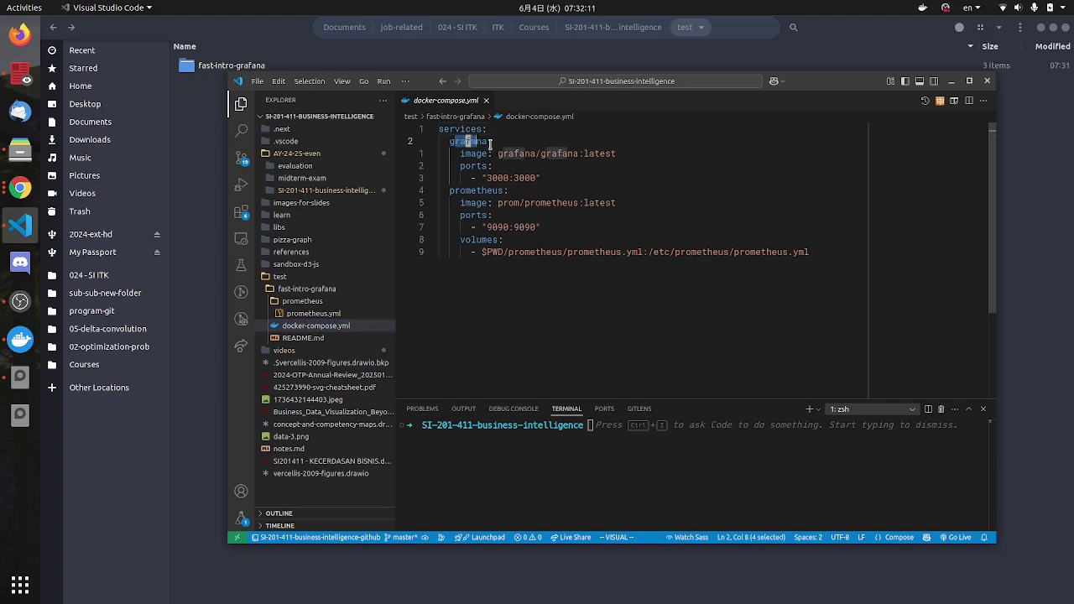
pyautogui.doubleClick(458, 192)
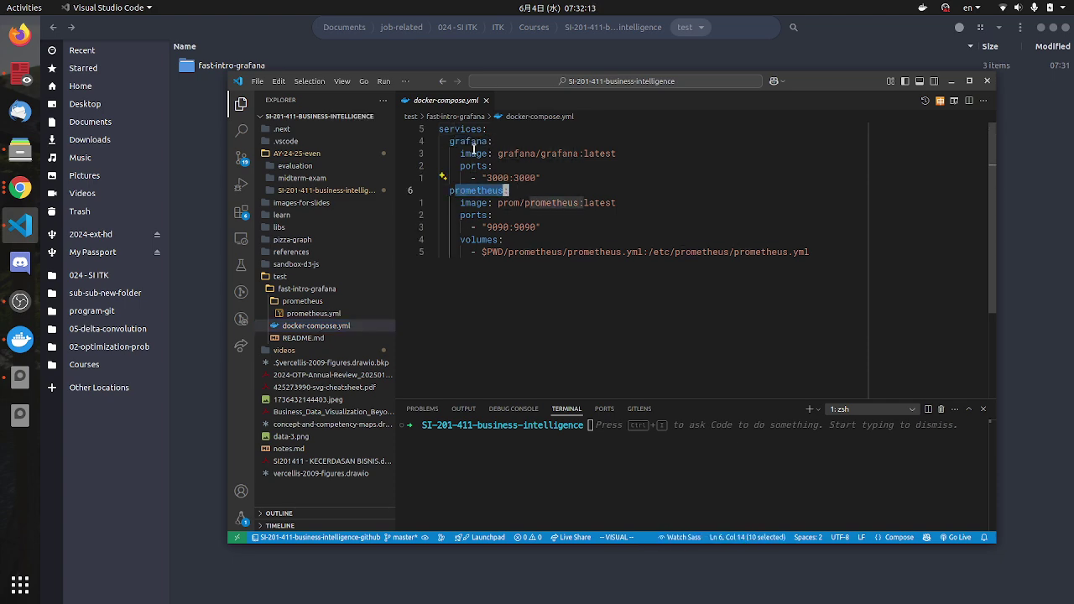
pyautogui.moveTo(440, 191); pyautogui.dragTo(506, 191)
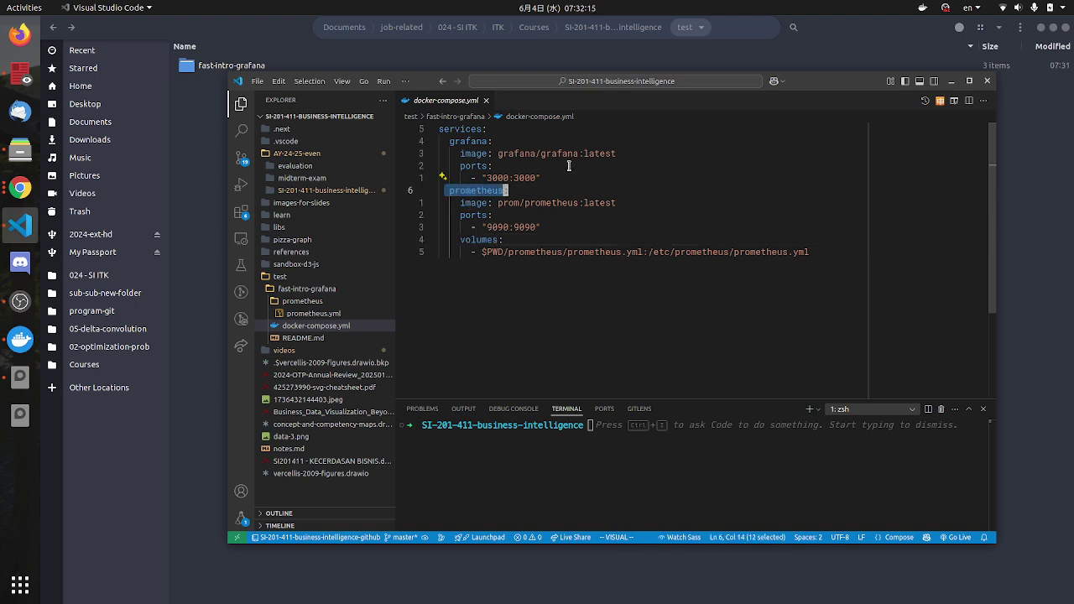
pyautogui.click(460, 199)
pyautogui.press('j')
pyautogui.press('l')
pyautogui.press('l')
pyautogui.press('l')
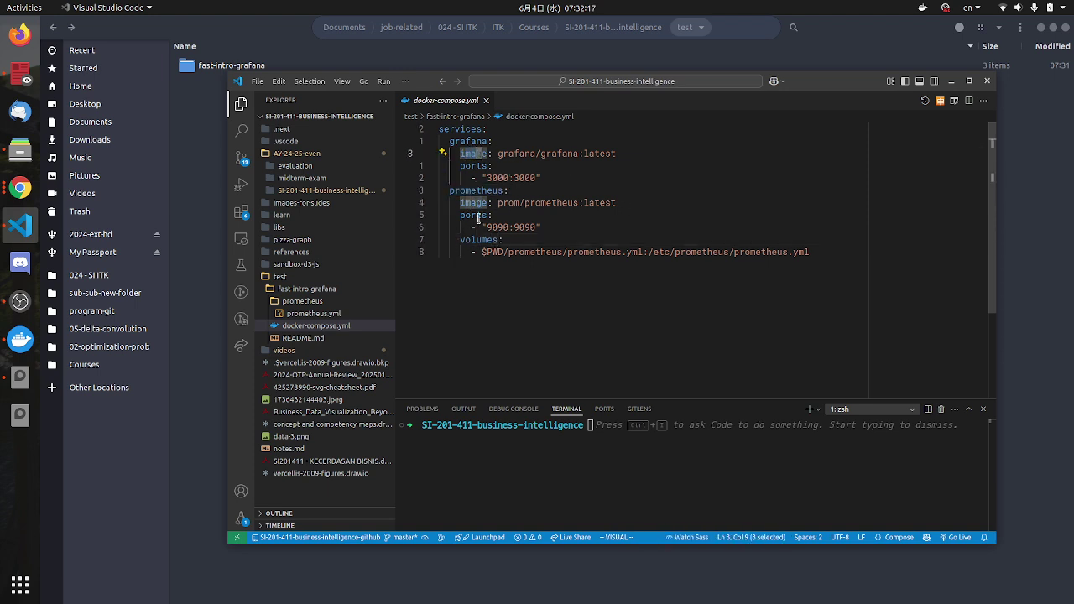
pyautogui.moveTo(460, 202); pyautogui.dragTo(475, 202)
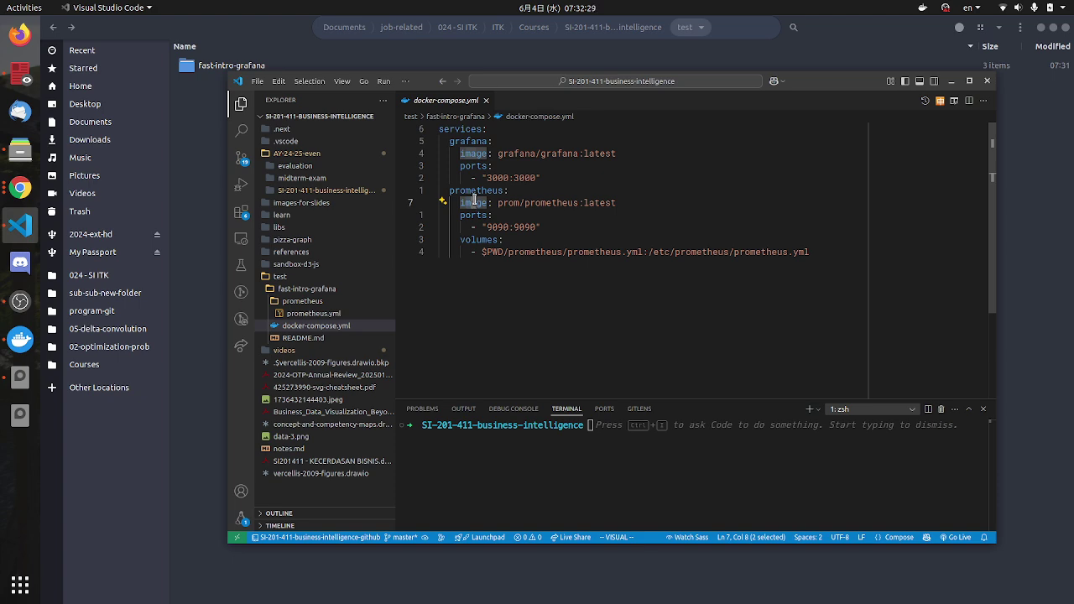
pyautogui.moveTo(580, 153); pyautogui.dragTo(521, 154)
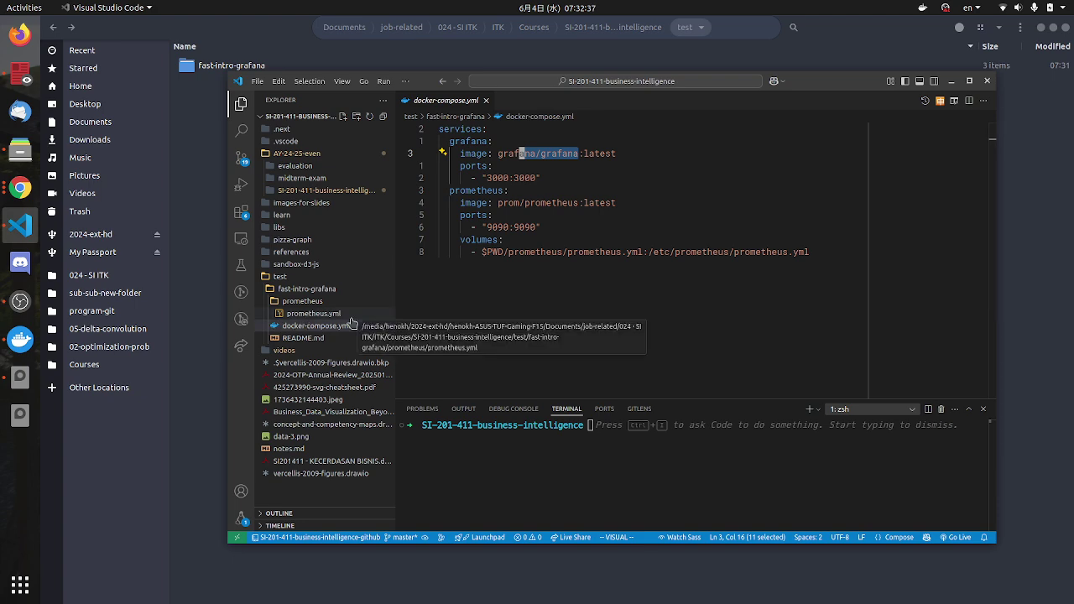
pyautogui.click(302, 302)
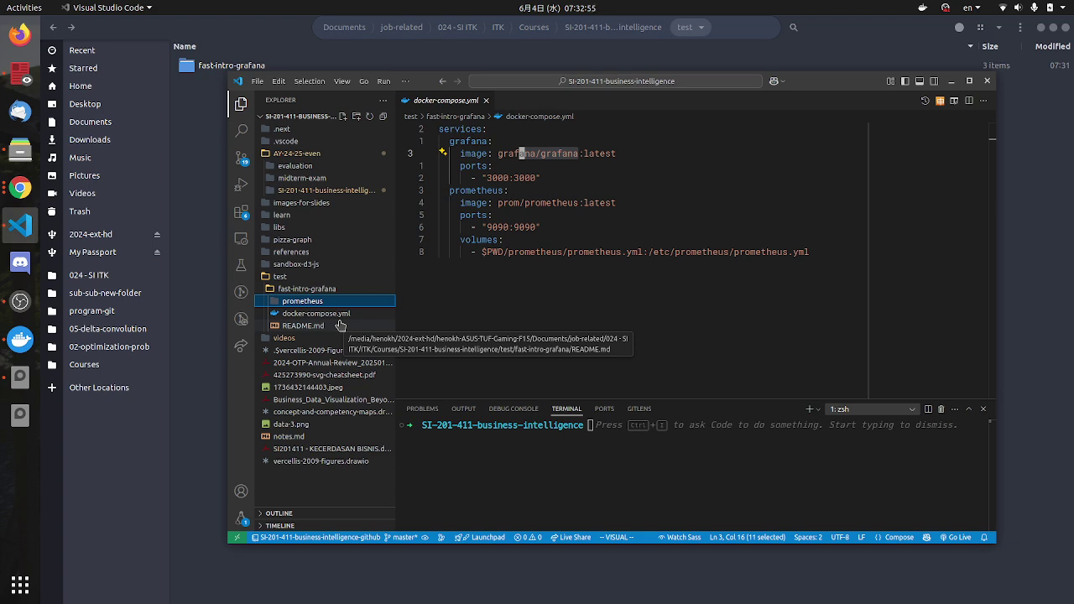
pyautogui.click(512, 178)
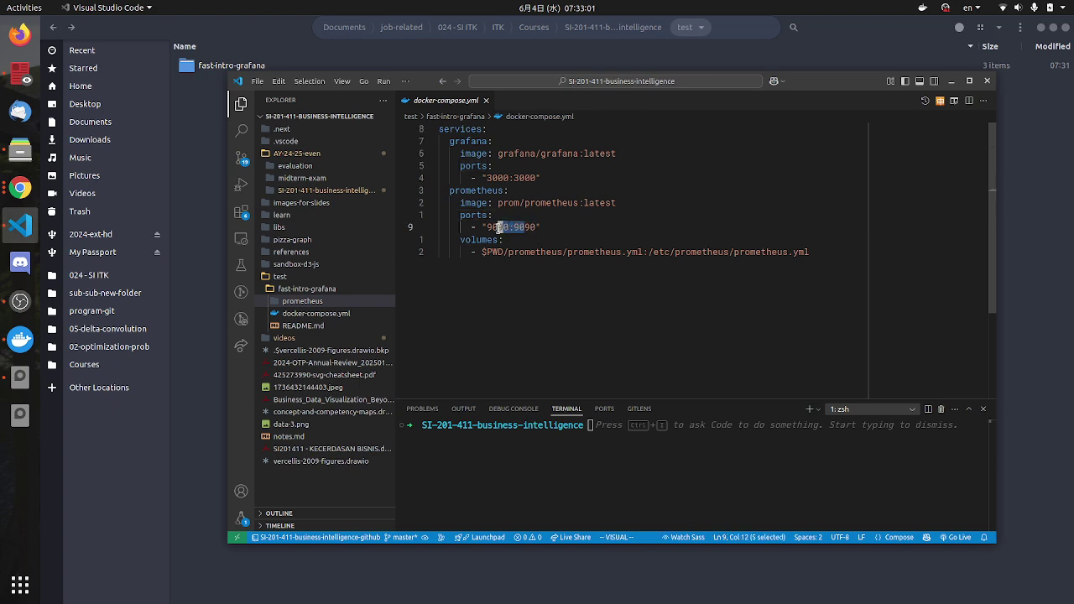
pyautogui.moveTo(537, 178); pyautogui.dragTo(495, 141)
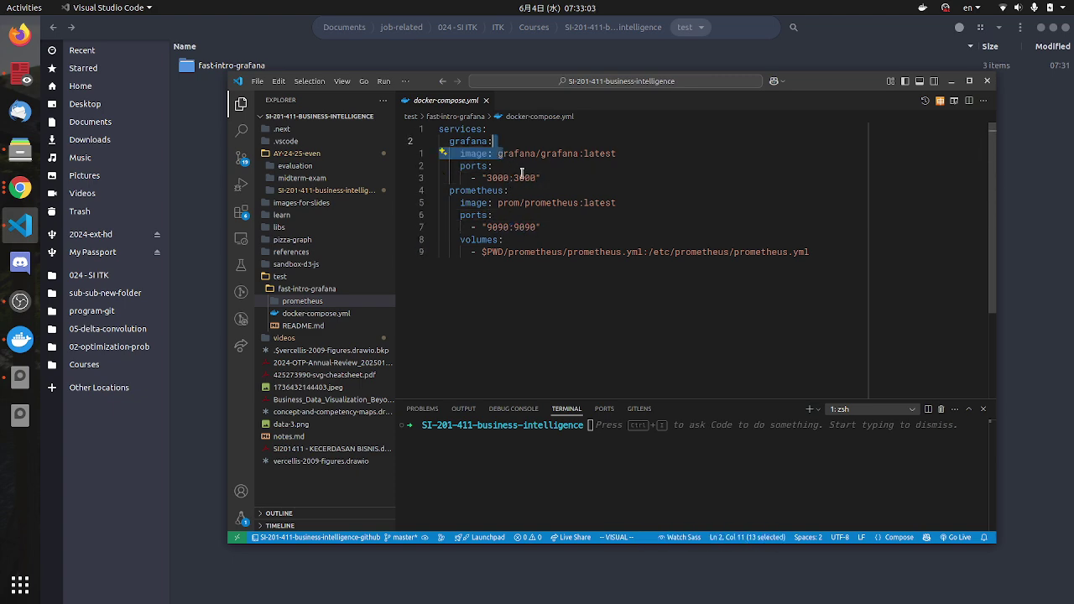
pyautogui.moveTo(538, 178); pyautogui.dragTo(494, 179)
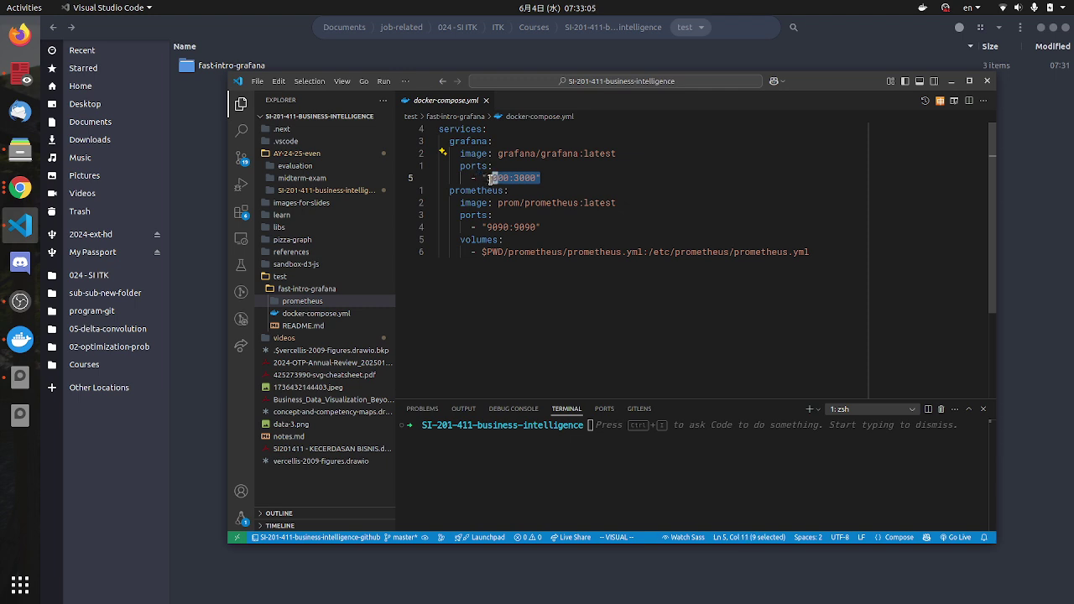
pyautogui.click(529, 229)
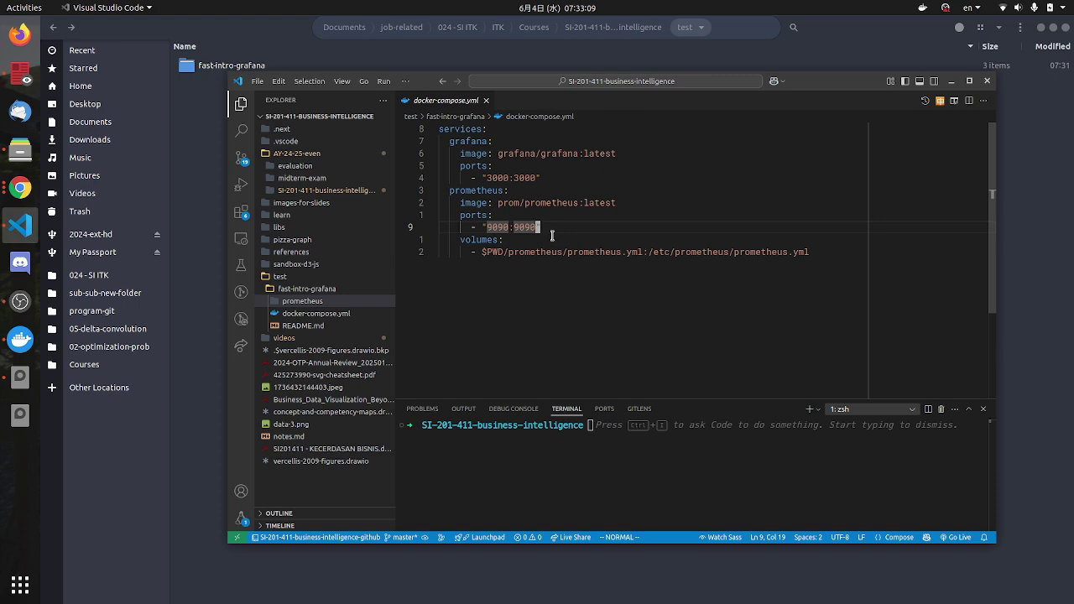
pyautogui.moveTo(551, 236); pyautogui.dragTo(705, 252)
pyautogui.click(807, 255)
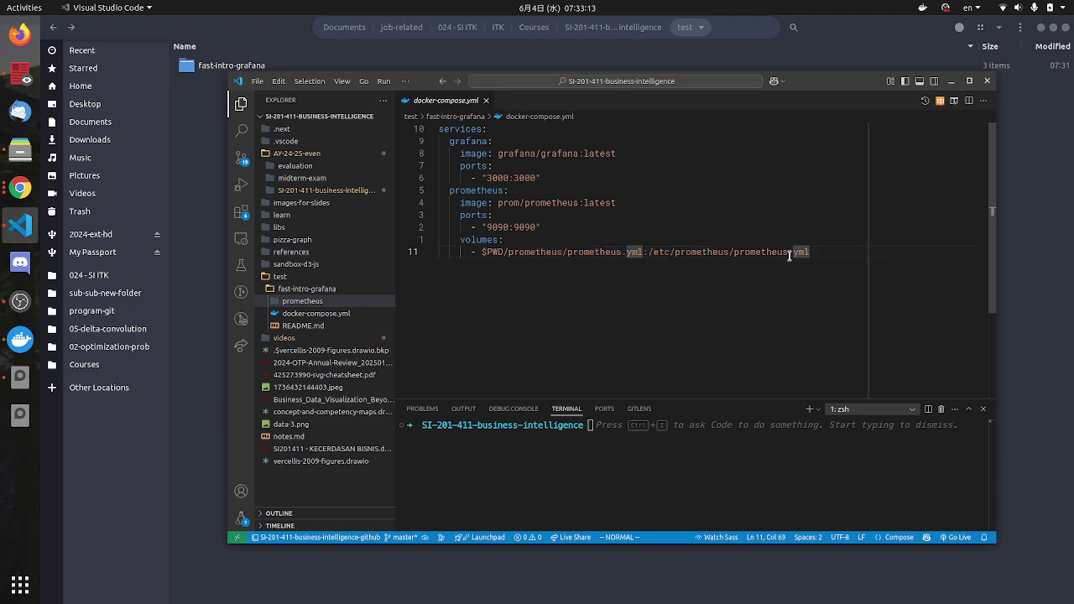
pyautogui.moveTo(787, 256); pyautogui.dragTo(501, 256)
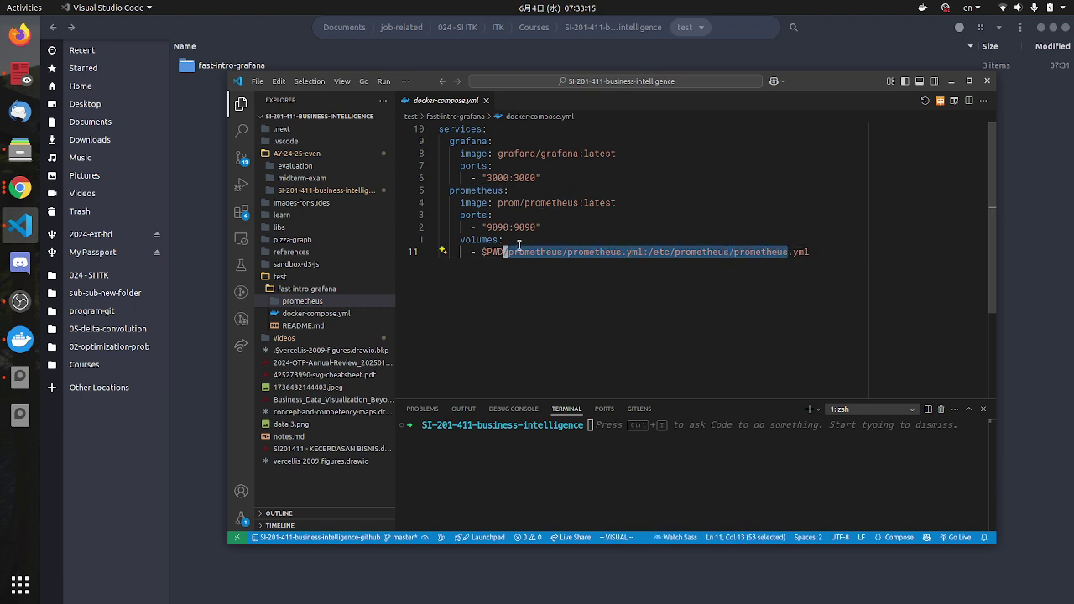
pyautogui.click(550, 265)
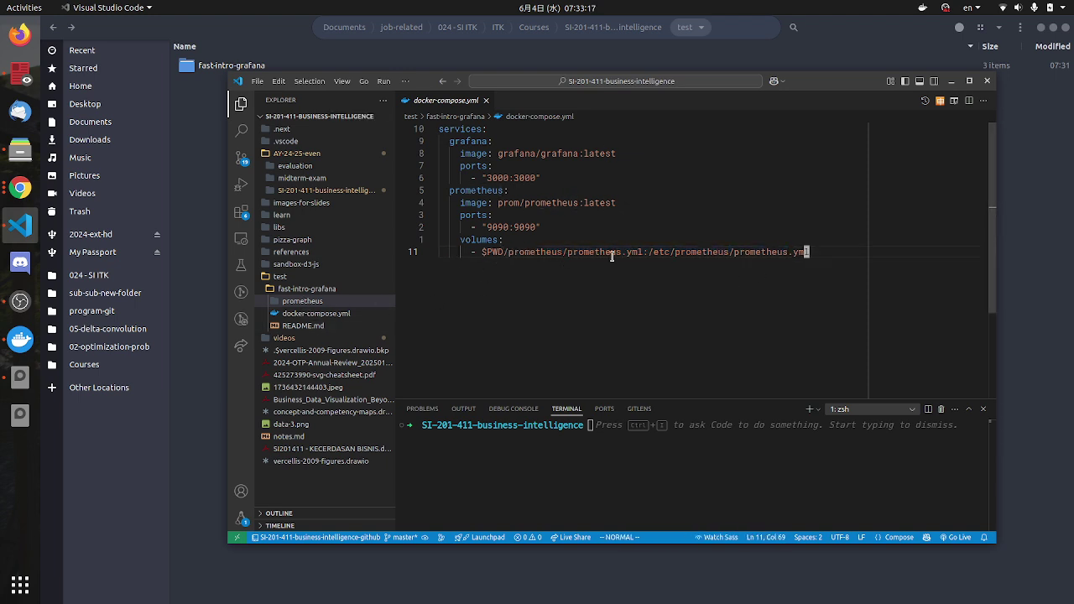
pyautogui.click(541, 256)
pyautogui.moveTo(504, 253); pyautogui.dragTo(490, 253)
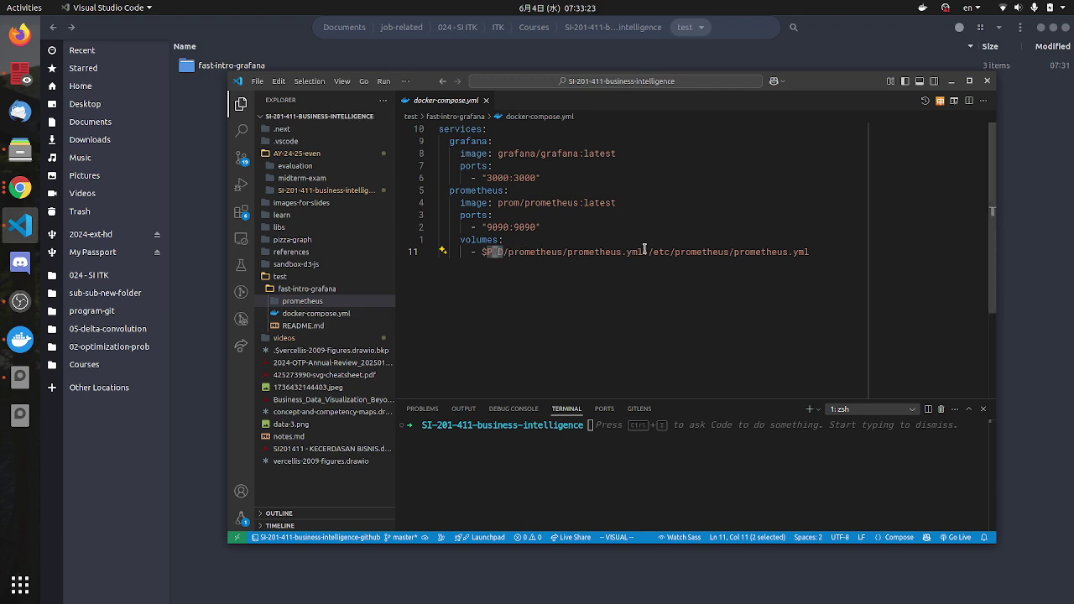
pyautogui.moveTo(645, 251); pyautogui.dragTo(568, 253)
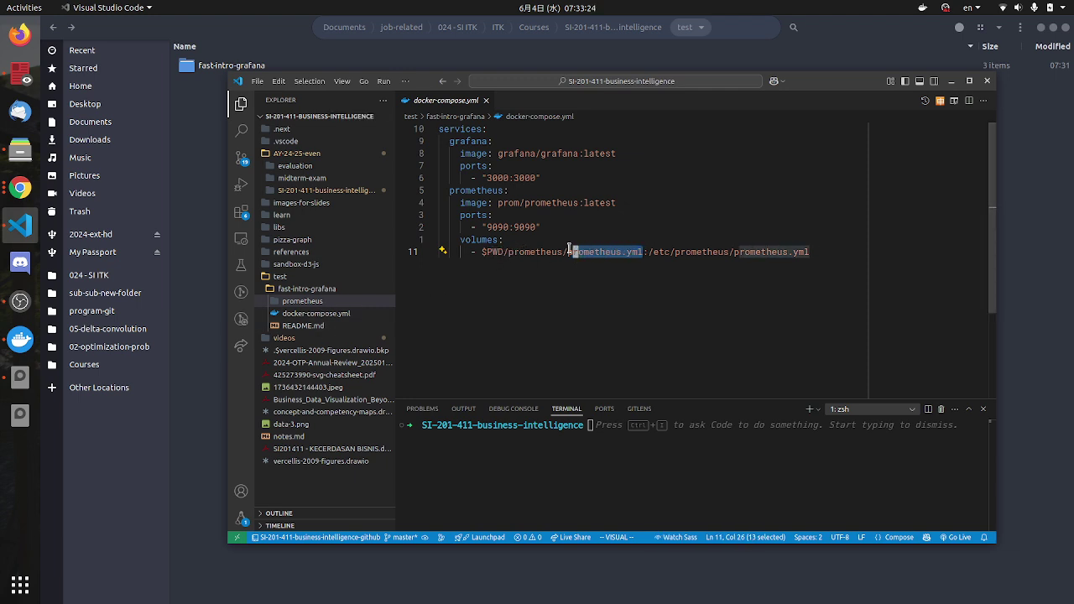
pyautogui.click(315, 302)
# Step: Open prometheus.yml and highlight its external labels and external systems comment lines
pyautogui.click(312, 313)
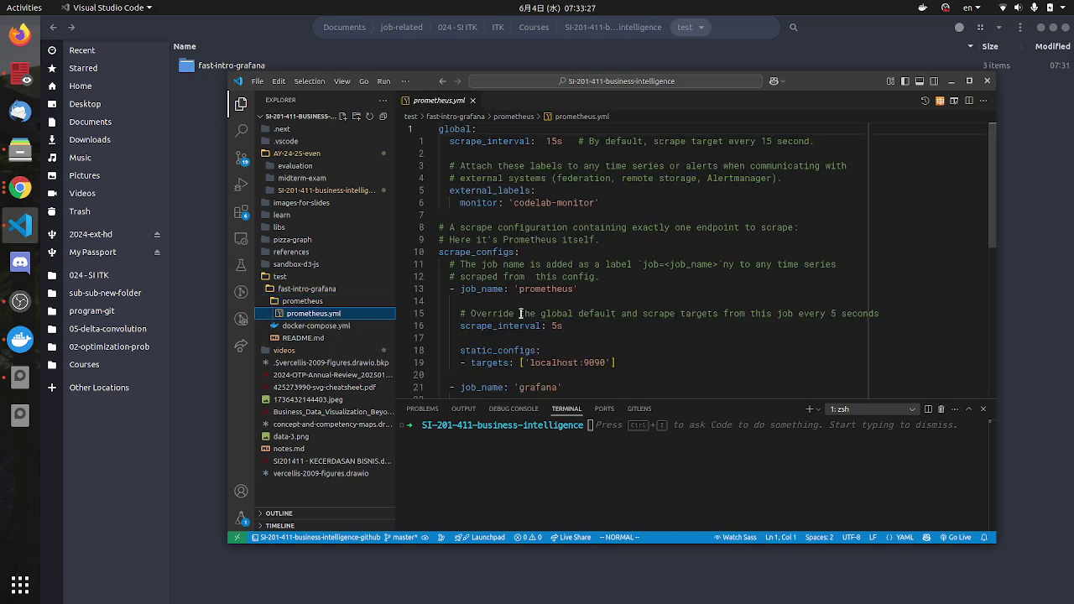
pyautogui.moveTo(783, 178); pyautogui.dragTo(712, 165)
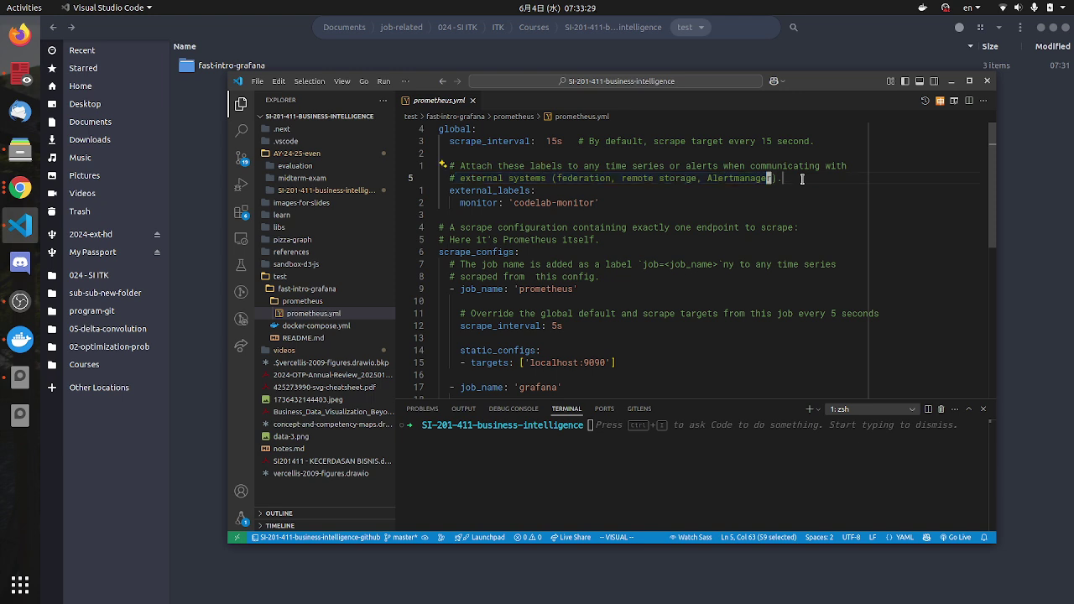
pyautogui.moveTo(569, 151); pyautogui.dragTo(448, 172)
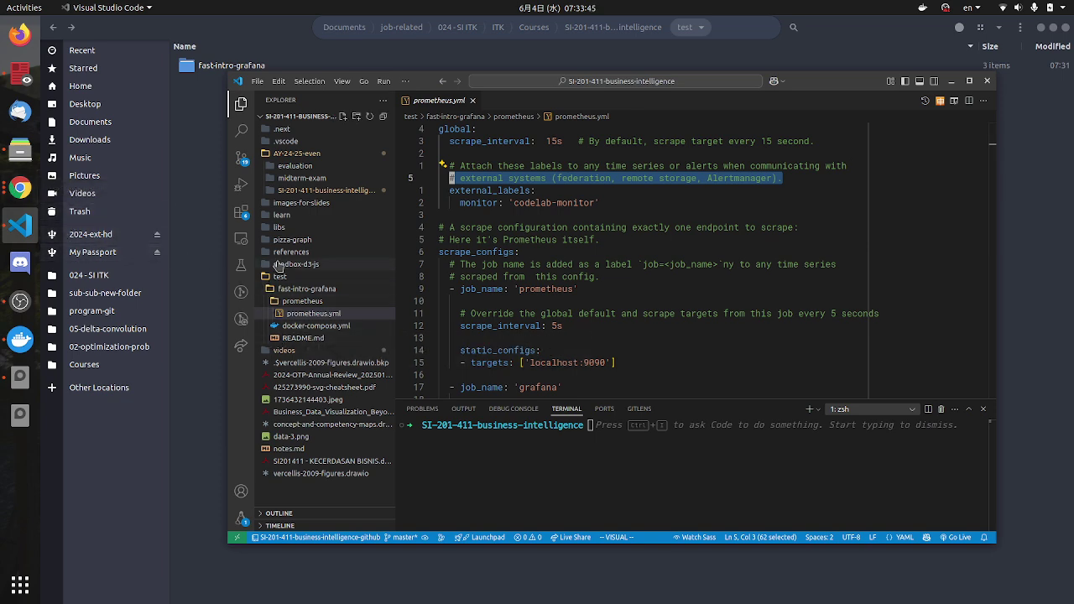
pyautogui.click(290, 252)
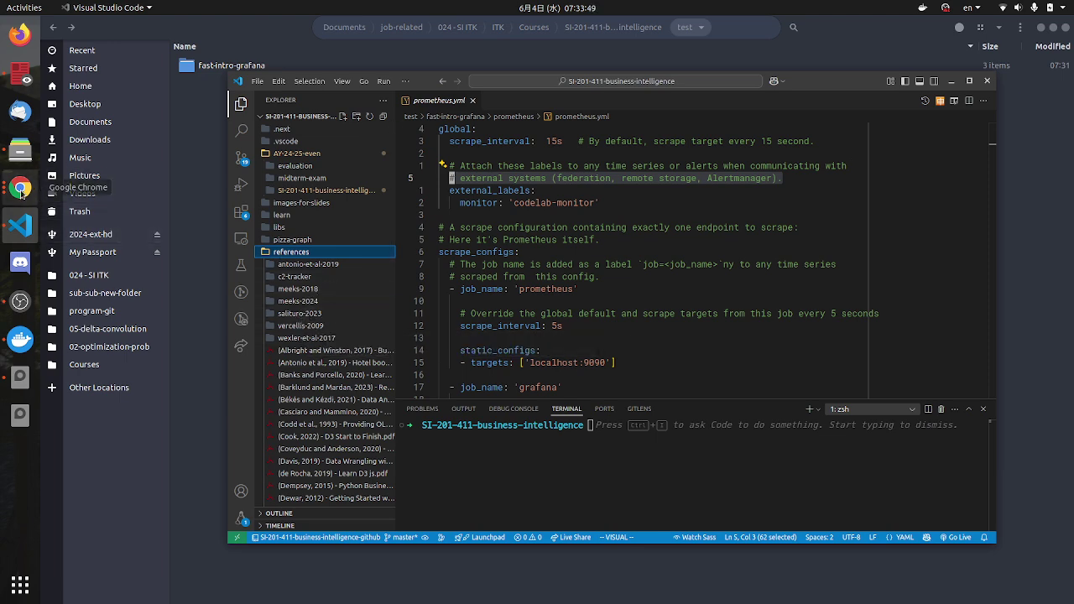
pyautogui.click(20, 188)
# Step: Search Google in a new tab for 'salituro 2023 learn grafana', checking the book's reference folder
pyautogui.hotkey('ctrl', 't')
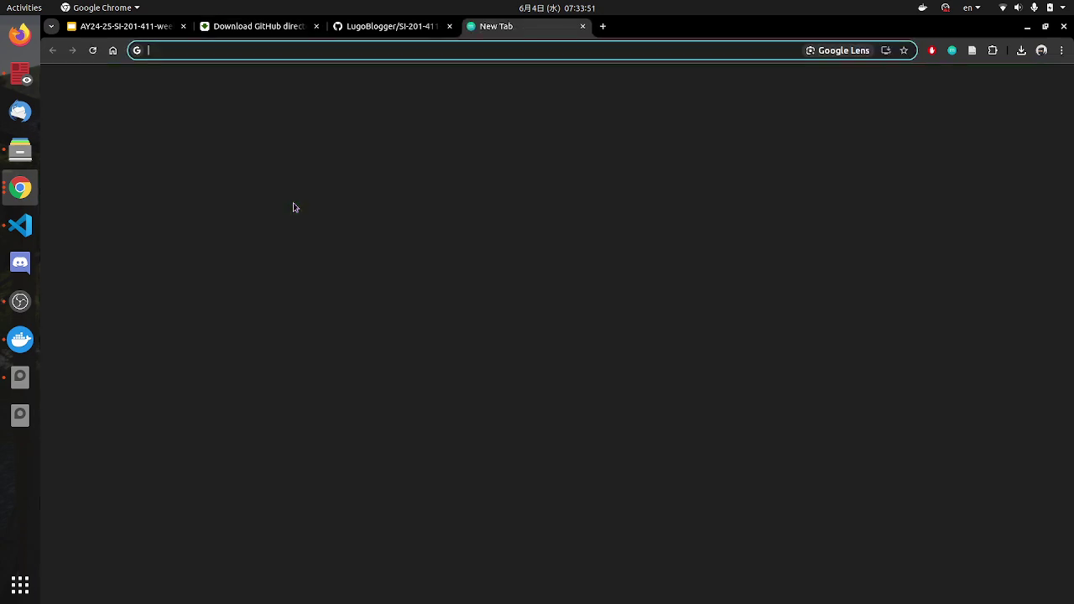
pyautogui.write('salituro 2023')
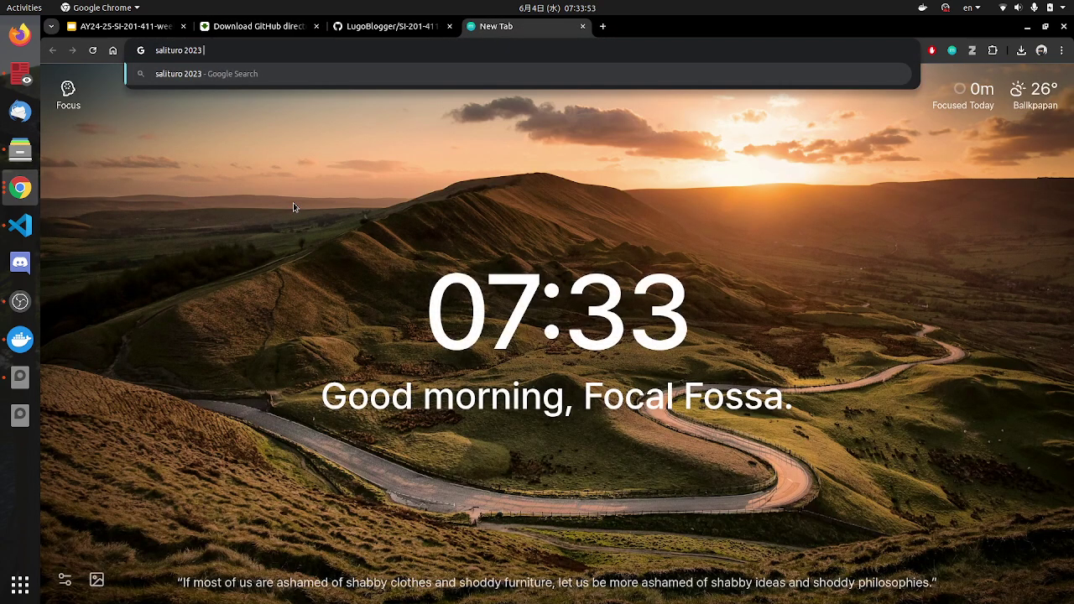
pyautogui.write(' learn grafana')
pyautogui.press('Return')
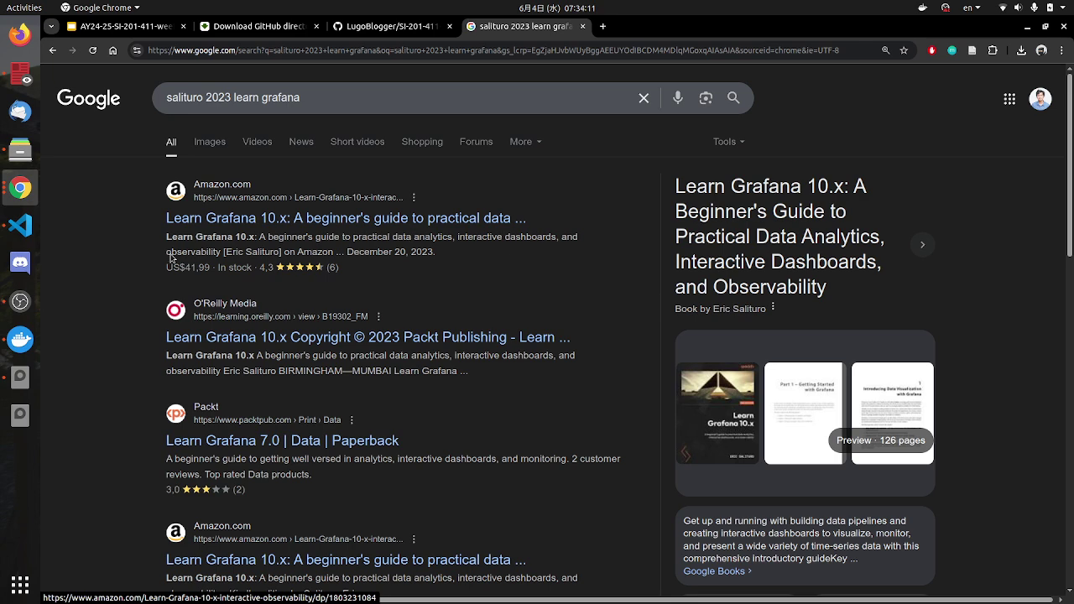
pyautogui.click(20, 225)
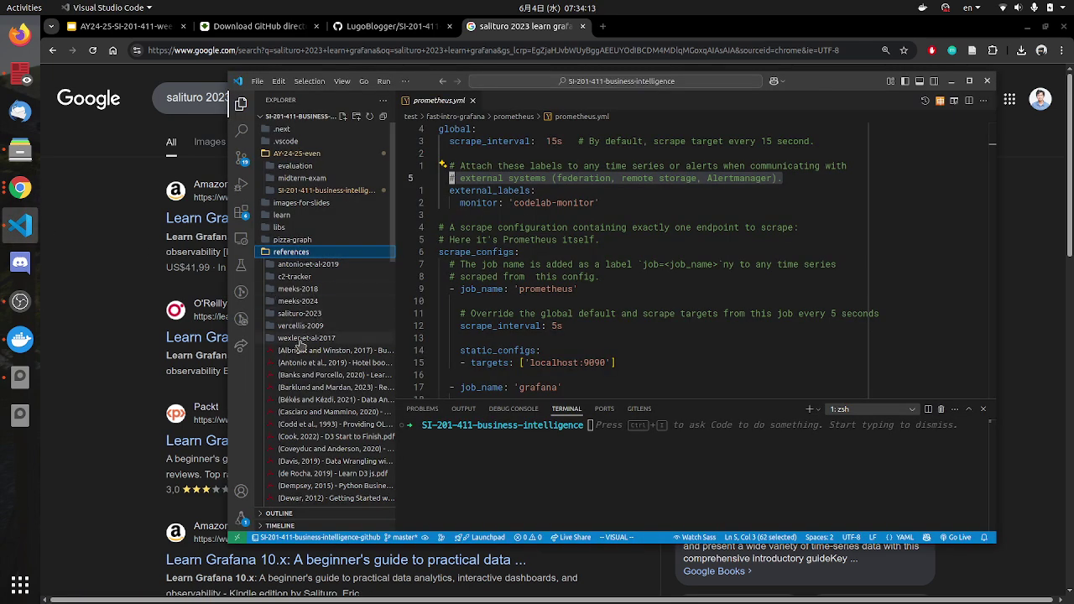
pyautogui.click(301, 314)
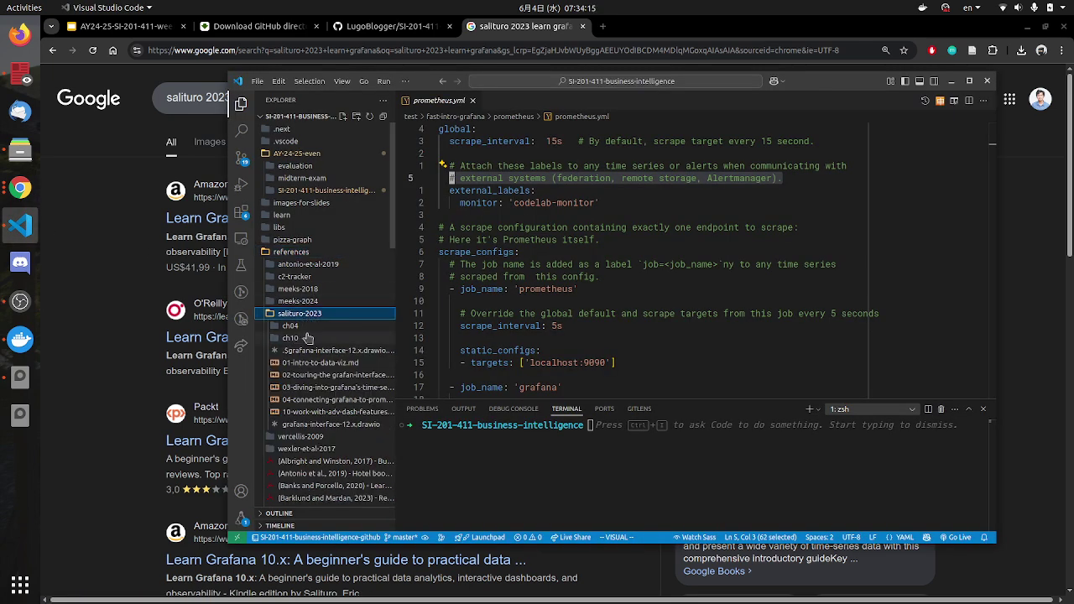
pyautogui.click(168, 260)
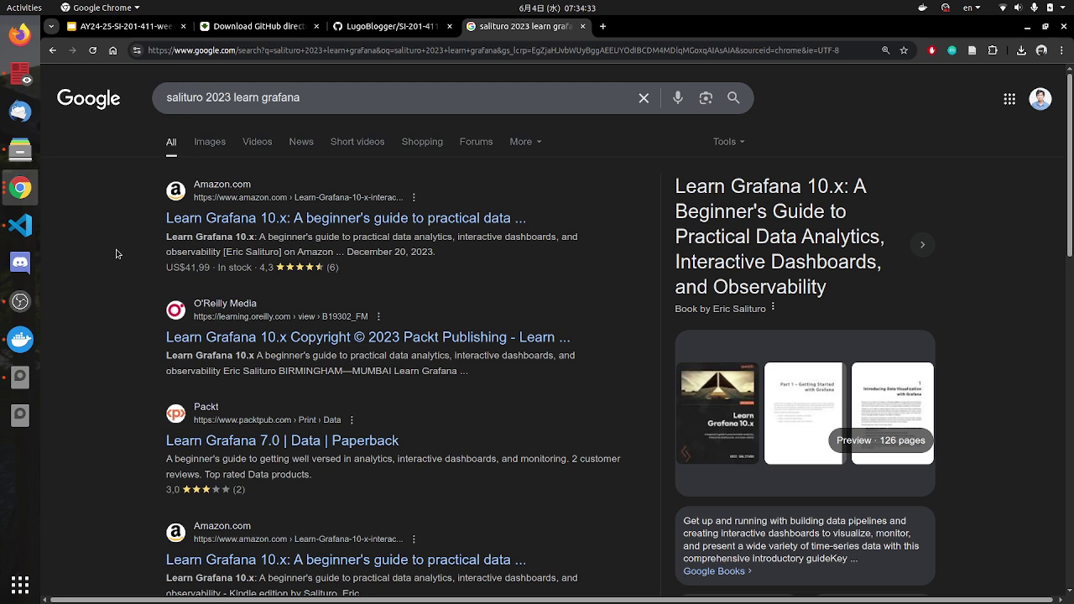
pyautogui.click(21, 226)
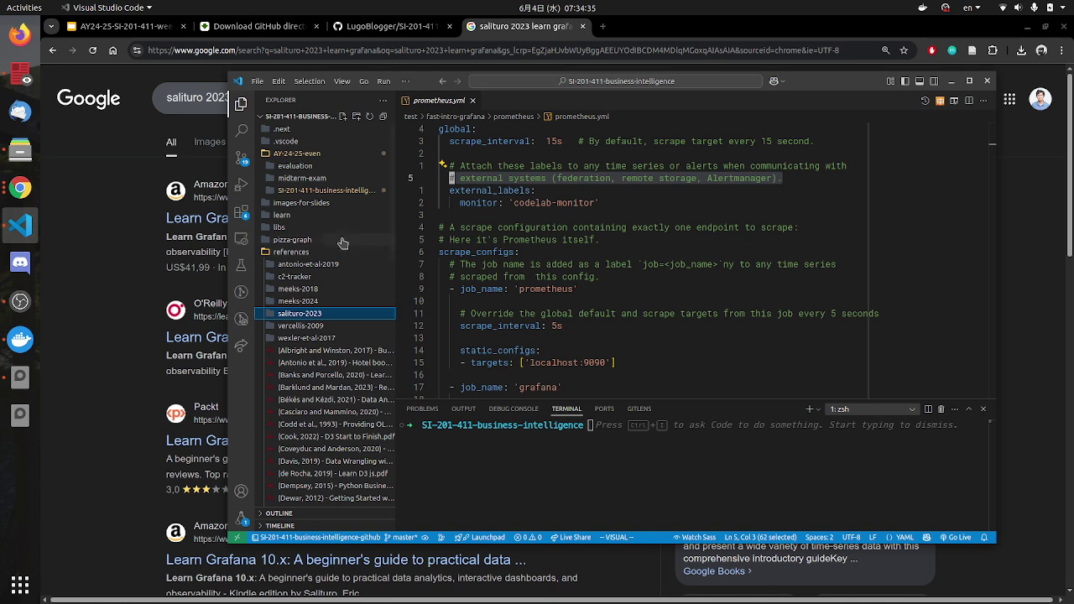
# Step: Collapse the references and fast-intro-grafana folders in Explorer and show the Grafana course slide
pyautogui.click(166, 232)
pyautogui.hotkey('ctrl', '2')
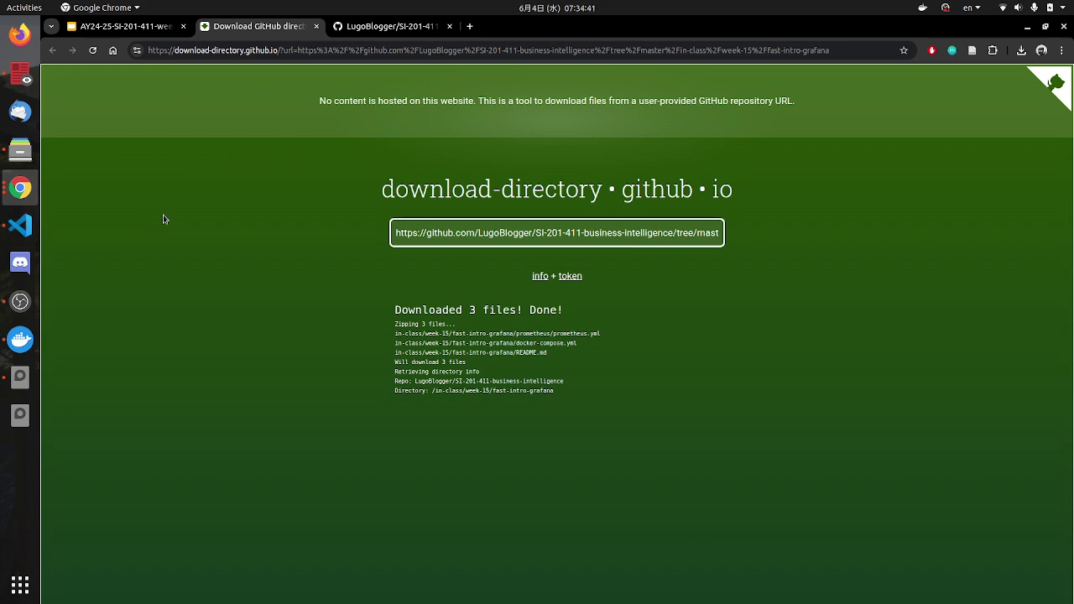
pyautogui.click(24, 225)
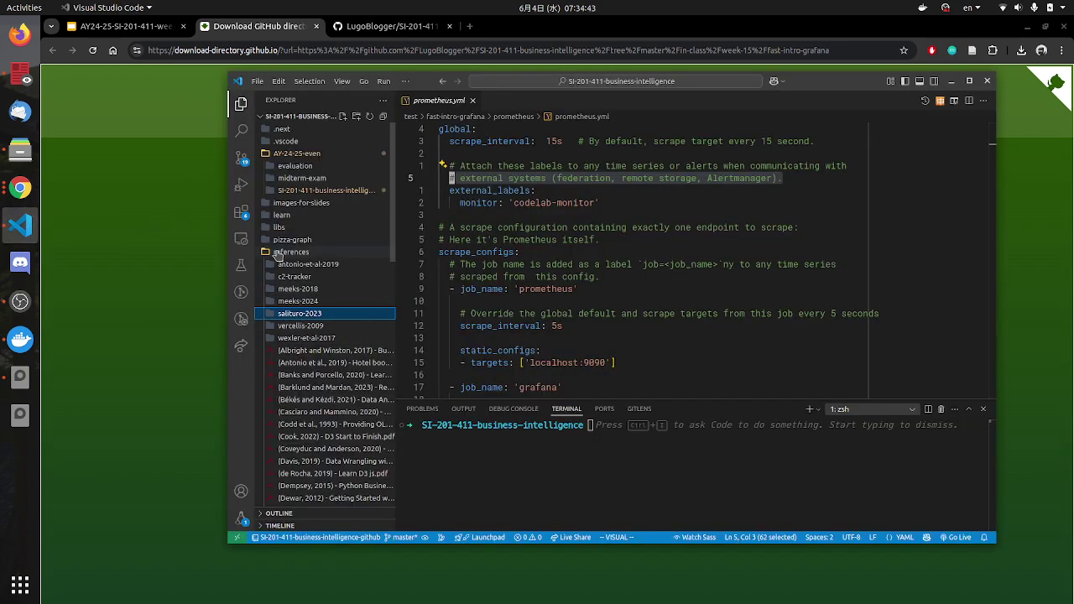
pyautogui.click(278, 251)
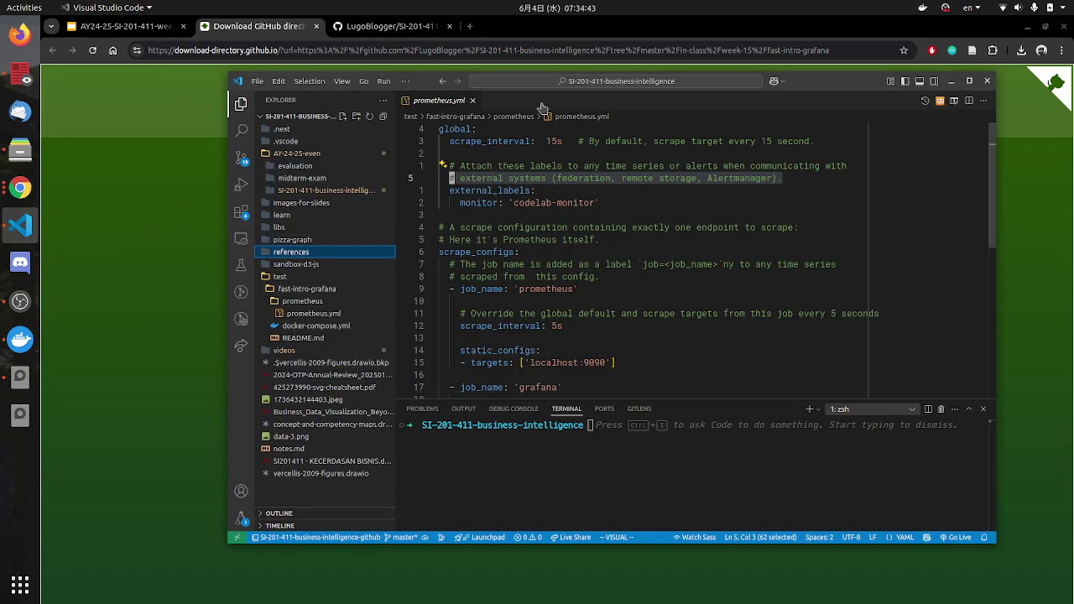
pyautogui.click(299, 290)
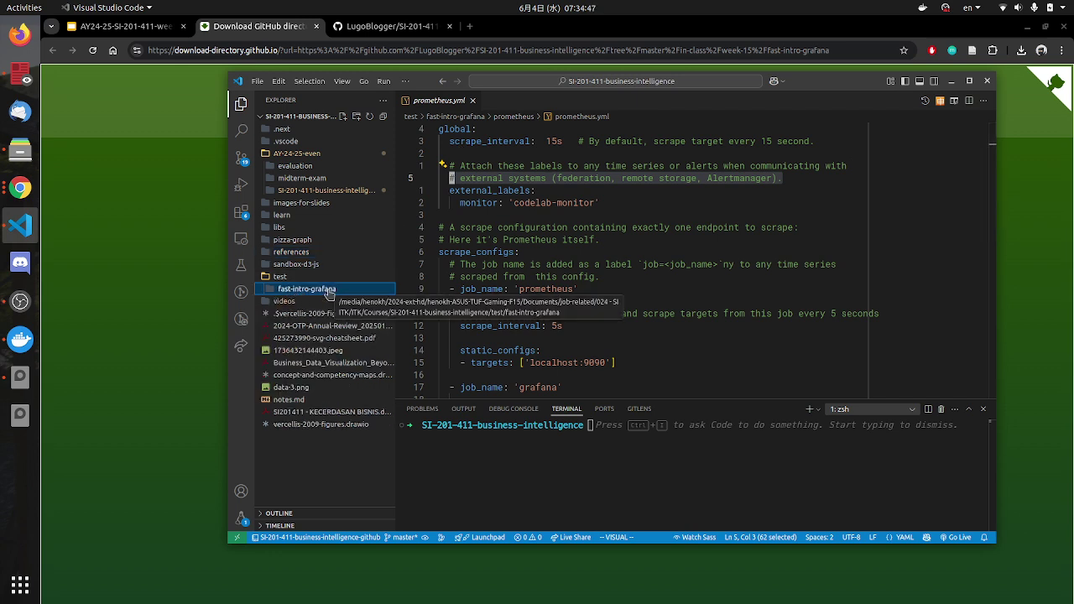
pyautogui.click(115, 27)
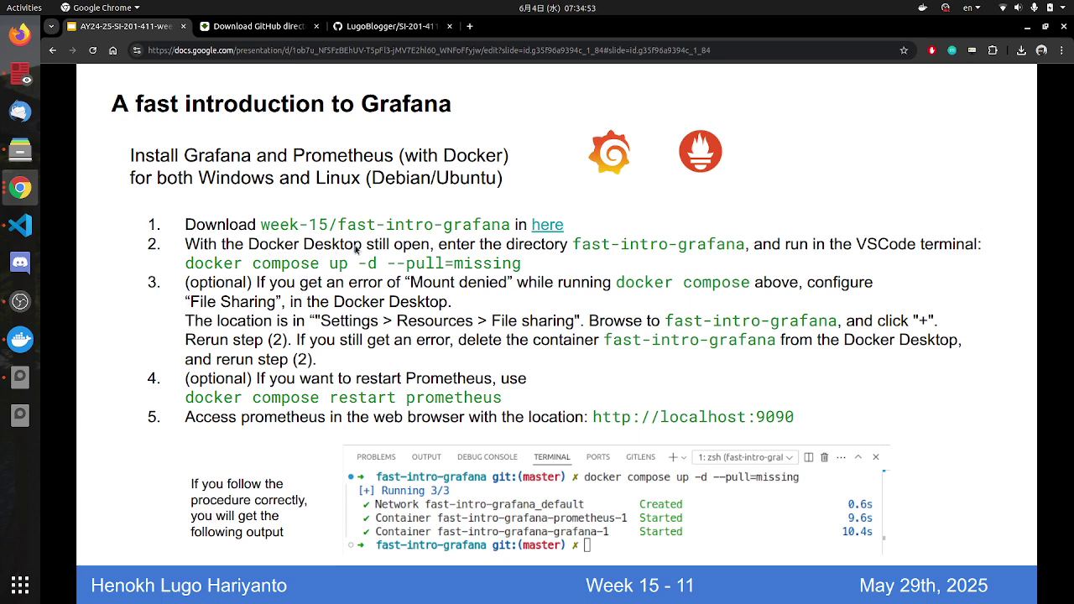
# Step: Open and minimize Docker Desktop, then focus the VS Code terminal
pyautogui.click(20, 340)
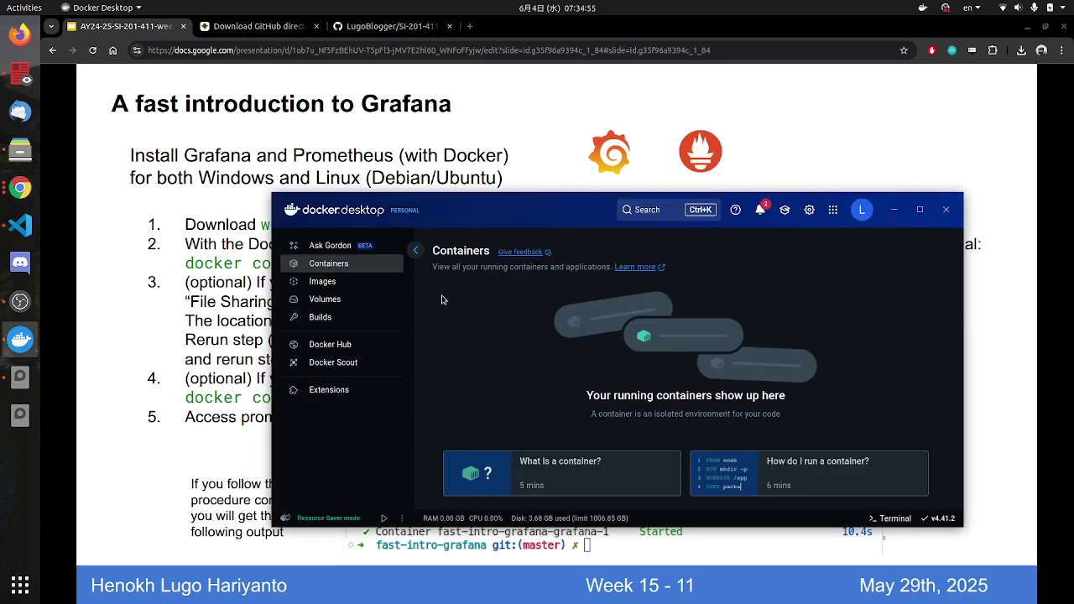
pyautogui.click(894, 215)
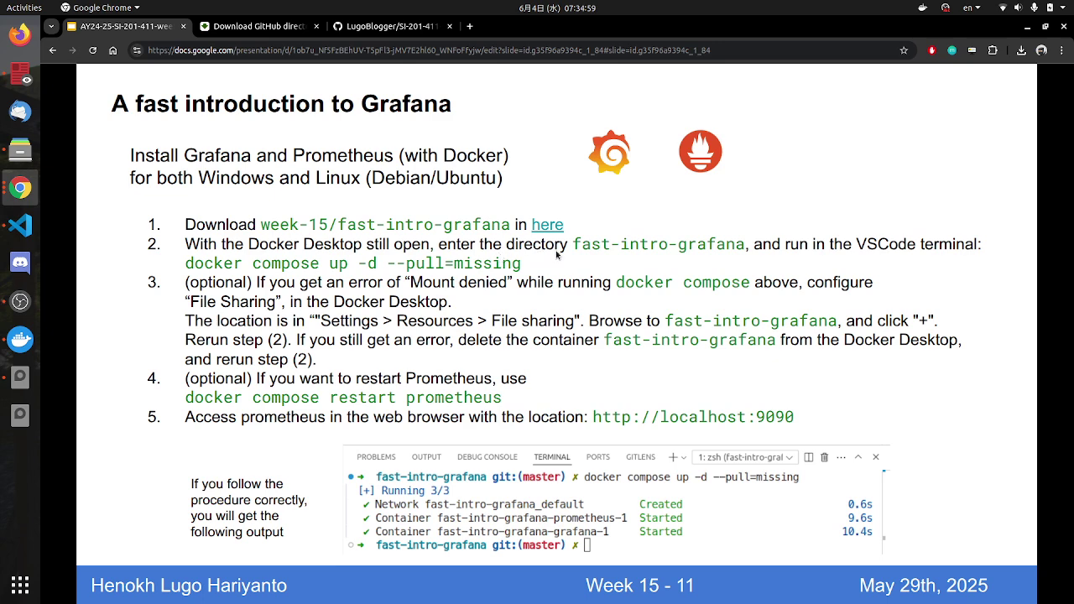
pyautogui.click(20, 225)
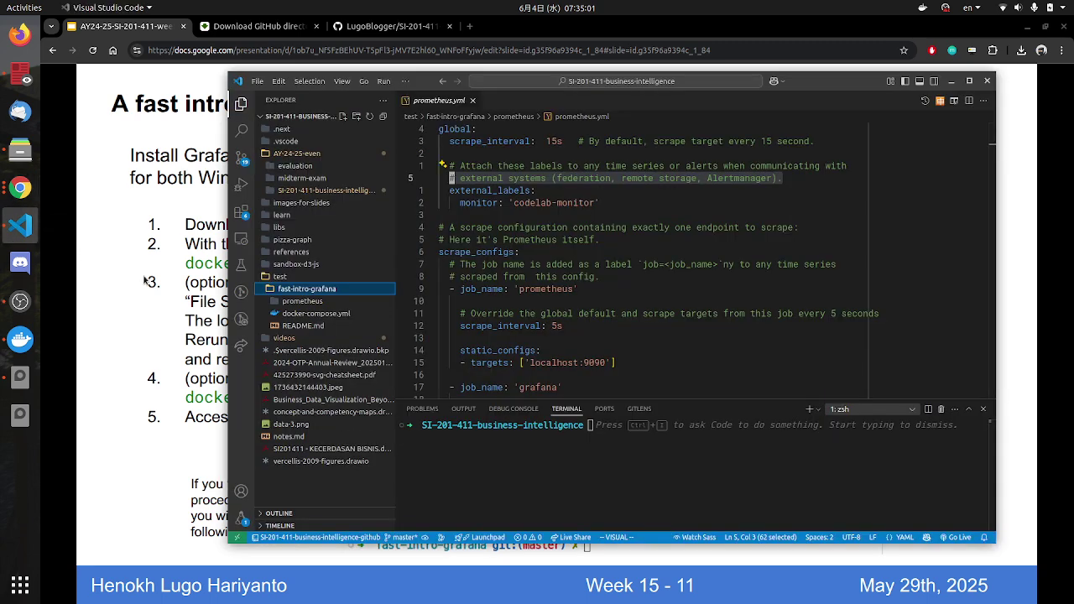
pyautogui.click(583, 426)
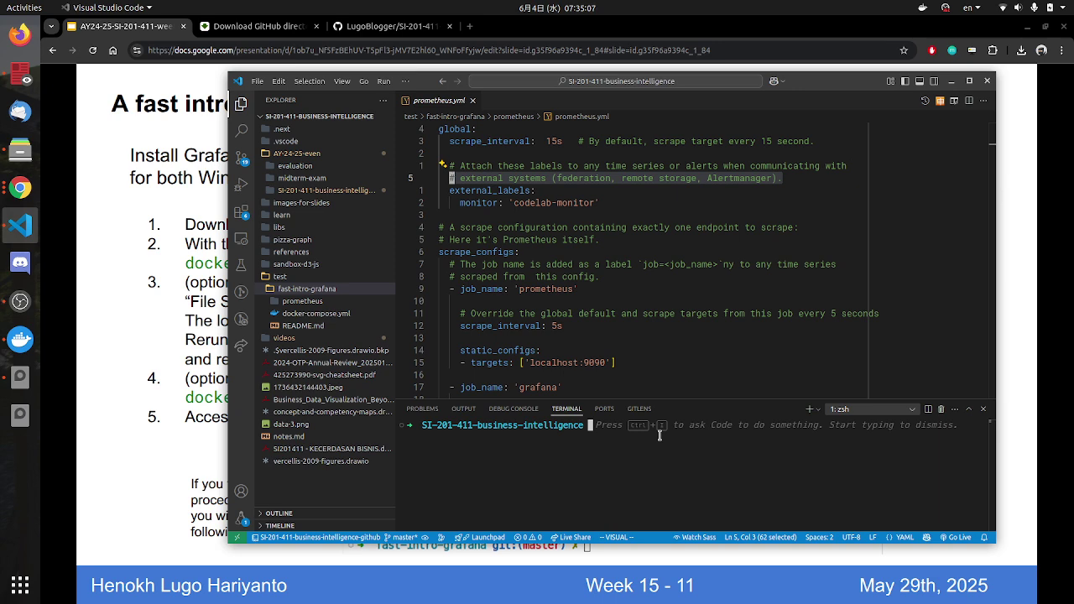
# Step: In the terminal, cd into test/fast-intro-grafana and list its files with ls
pyautogui.write('cd test/g')
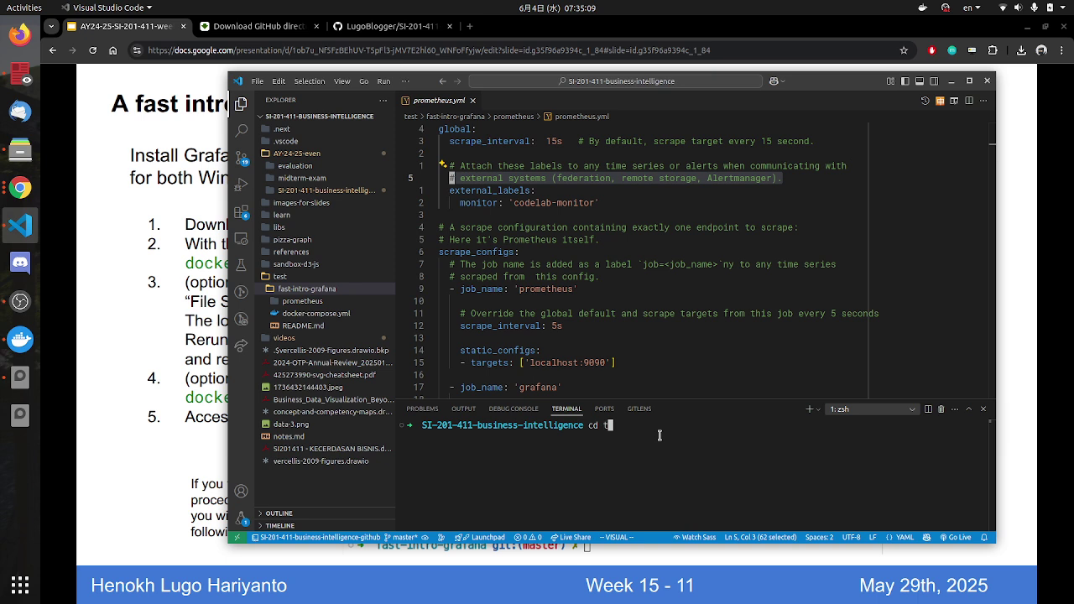
pyautogui.press('BackSpace')
pyautogui.write('fast')
pyautogui.press('Tab')
pyautogui.press('Return')
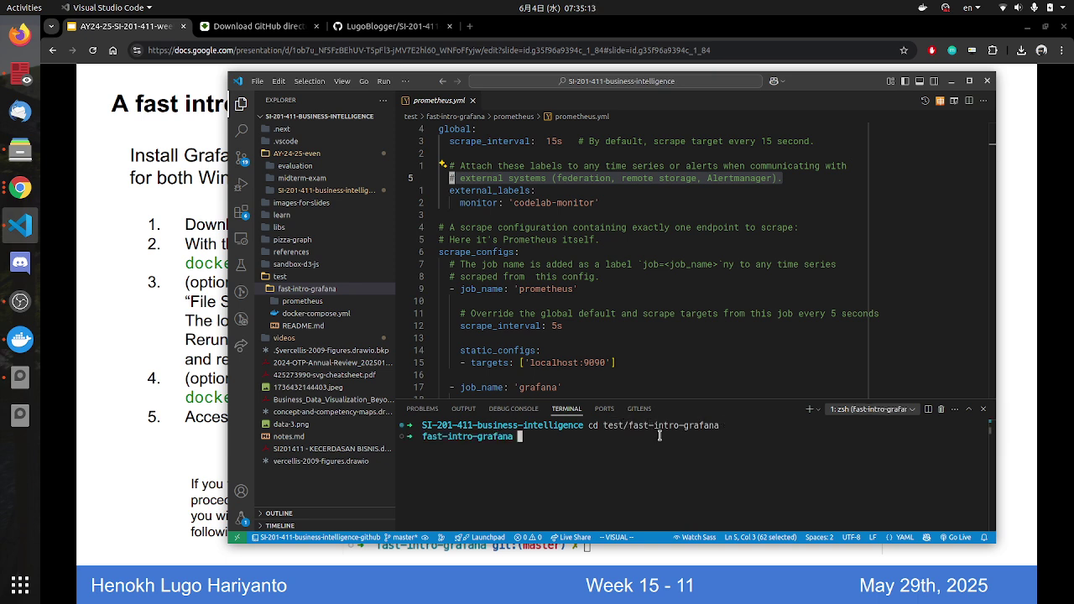
pyautogui.write('ls')
pyautogui.press('Return')
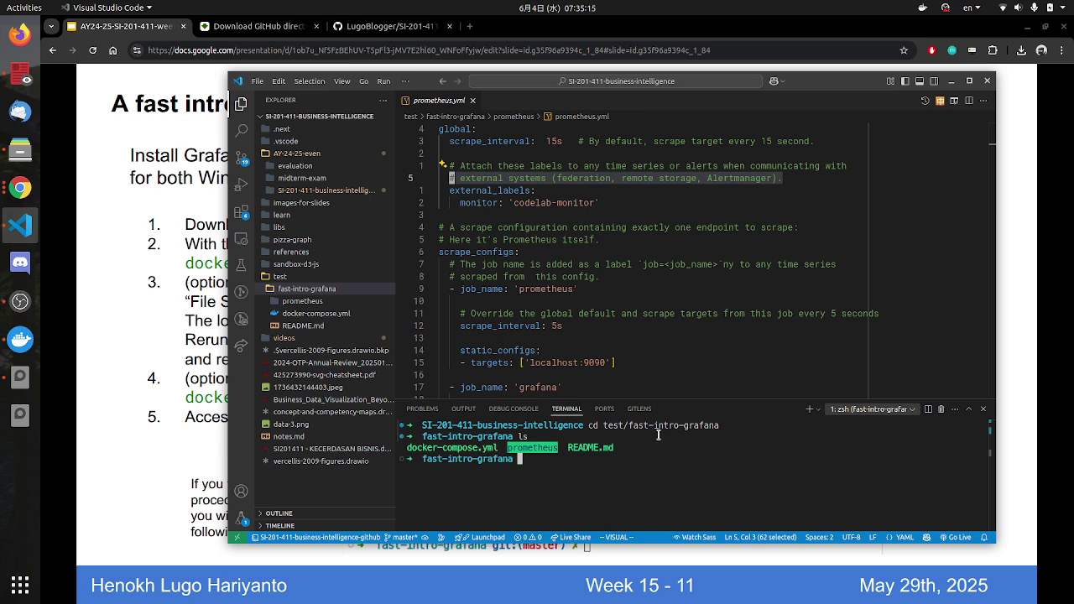
# Step: Highlight the listed files, open docker-compose.yml, and glance back at the slide
pyautogui.moveTo(533, 435); pyautogui.dragTo(514, 437)
pyautogui.moveTo(427, 444); pyautogui.dragTo(535, 446)
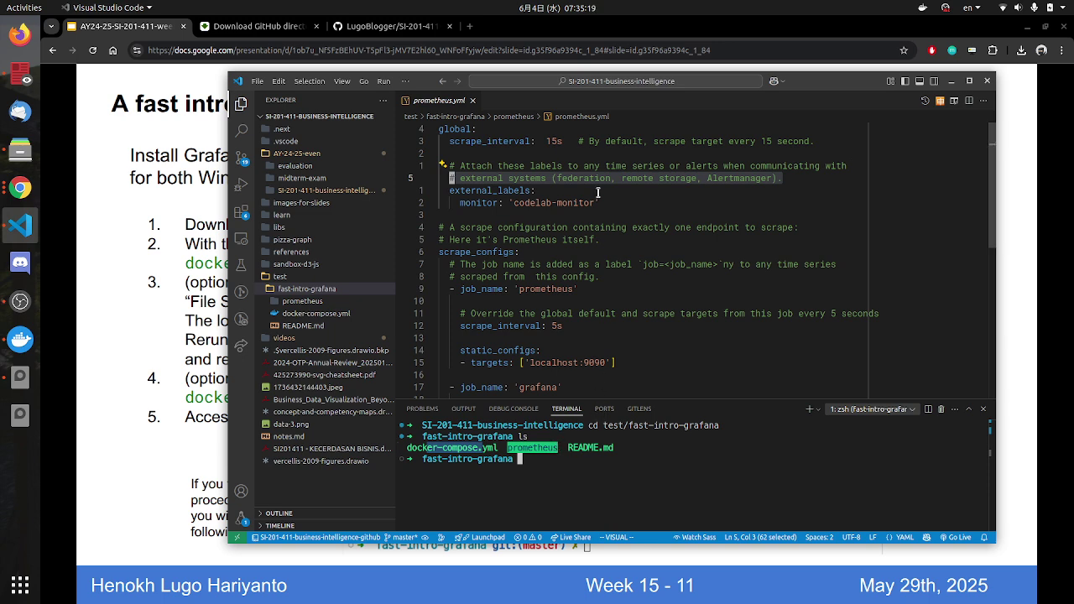
pyautogui.click(323, 314)
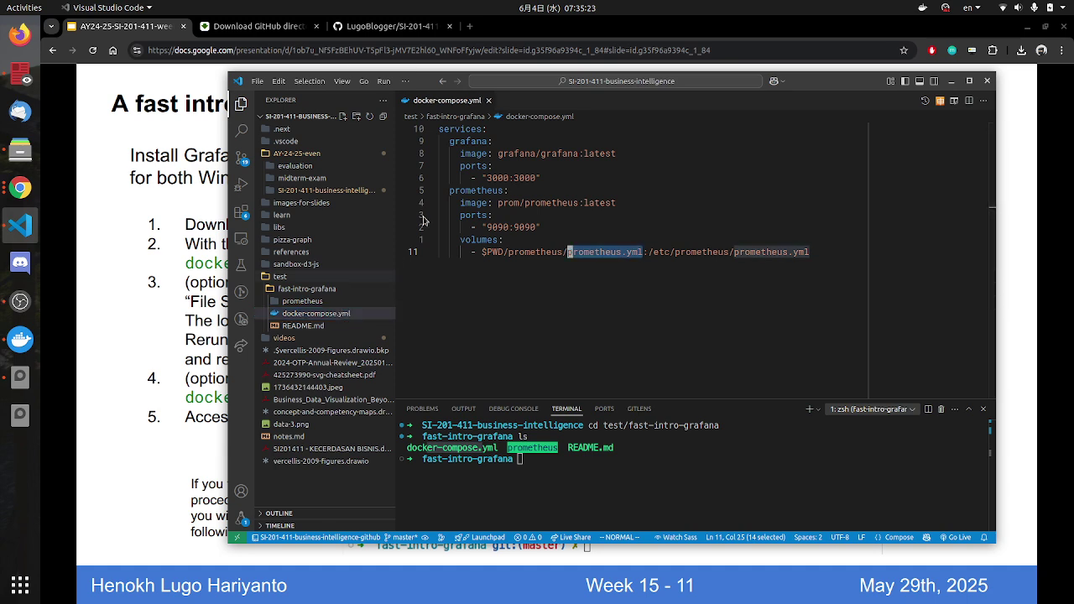
pyautogui.hotkey('alt', 'Tab')
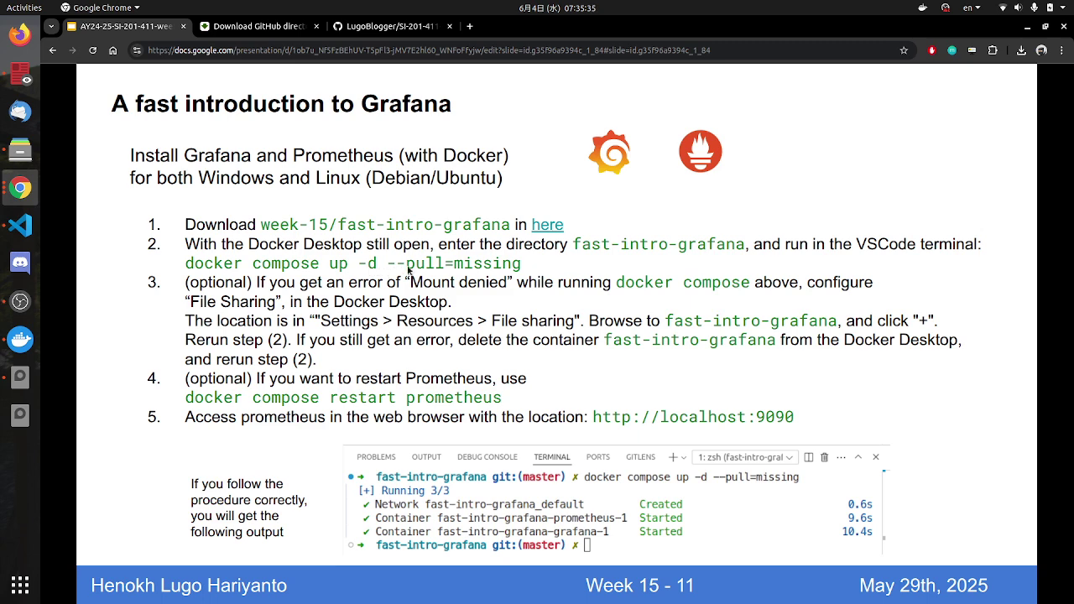
pyautogui.hotkey('alt', 'Tab')
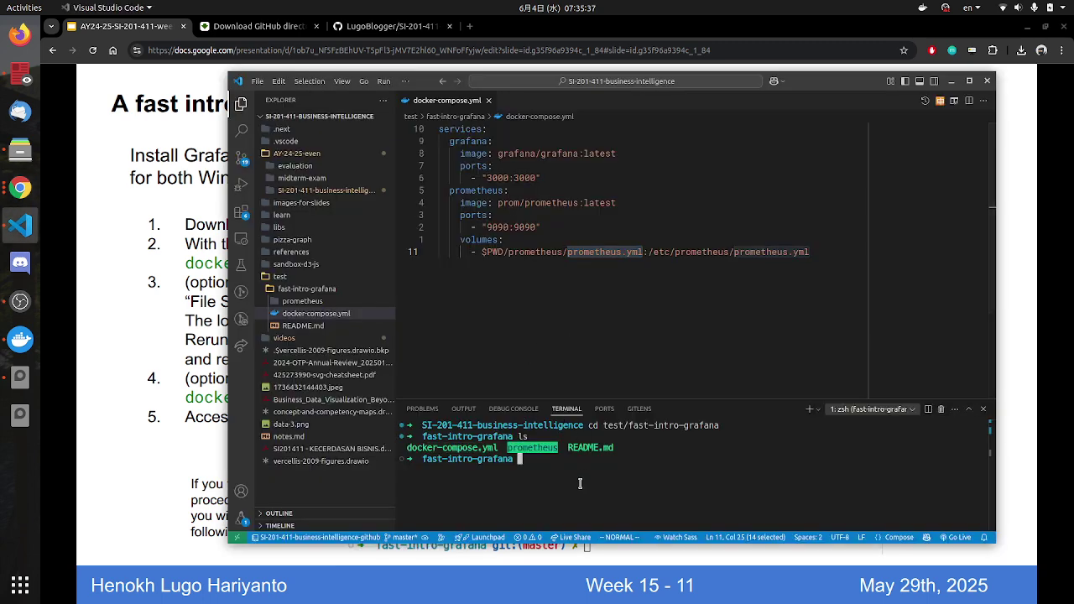
# Step: Enter 'docker compose' at the fast-intro-grafana terminal prompt and start the slides full screen
pyautogui.write('docker compose')
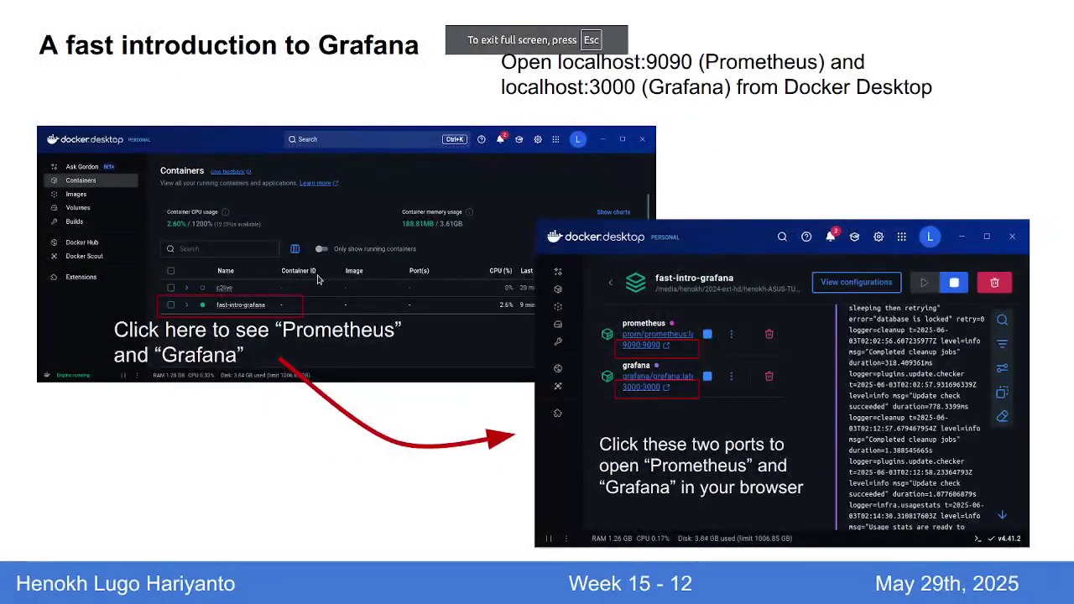
pyautogui.press('Left')
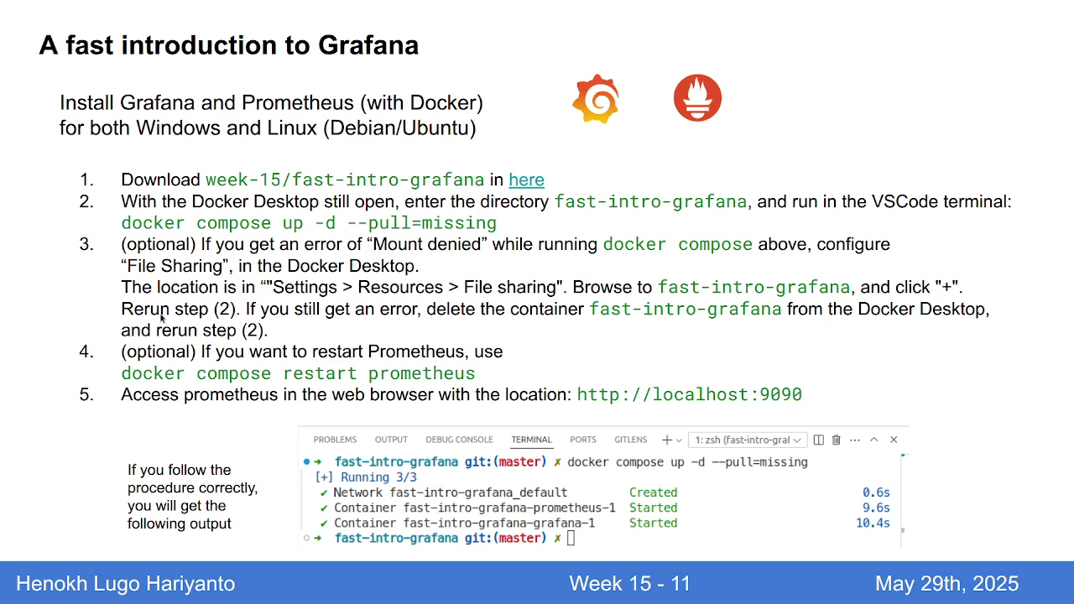
pyautogui.hotkey('alt', 'Tab')
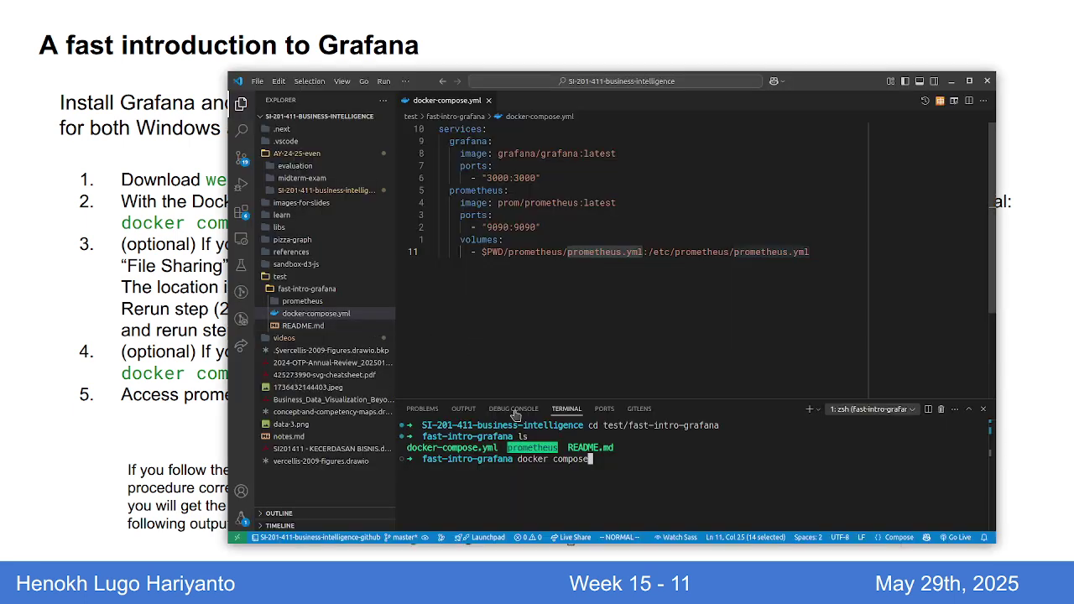
# Step: Edit the unfinished terminal command back so it reads just 'docker'
pyautogui.press('BackSpace')
pyautogui.press('BackSpace')
pyautogui.press('BackSpace')
pyautogui.press('BackSpace')
pyautogui.press('BackSpace')
pyautogui.press('BackSpace')
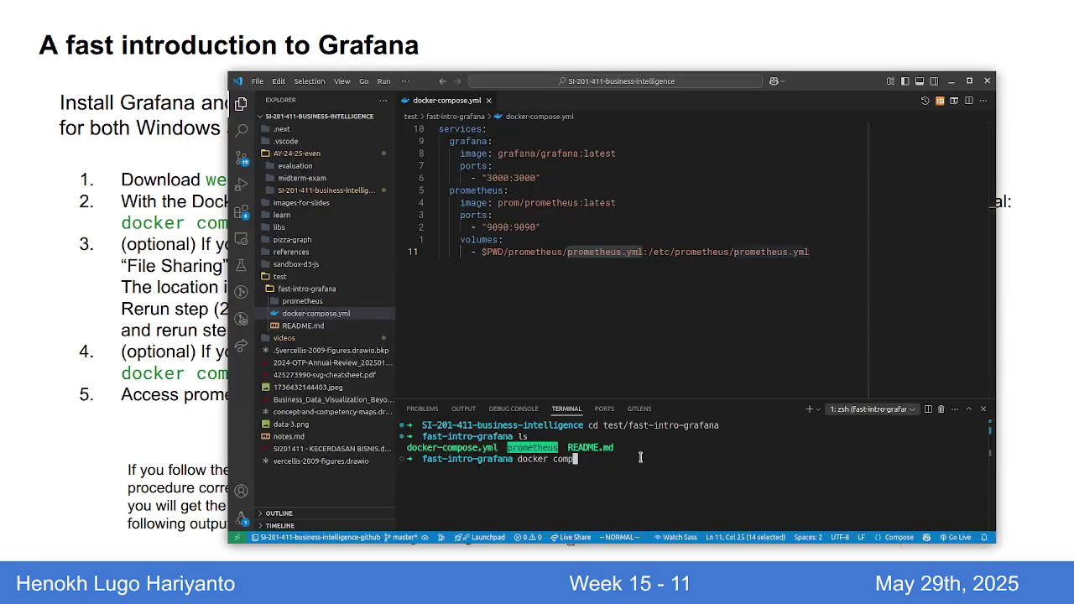
pyautogui.press('BackSpace')
pyautogui.write('-compos')
pyautogui.press('BackSpace')
pyautogui.press('BackSpace')
pyautogui.press('BackSpace')
pyautogui.press('BackSpace')
pyautogui.press('BackSpace')
pyautogui.press('BackSpace')
pyautogui.press('BackSpace')
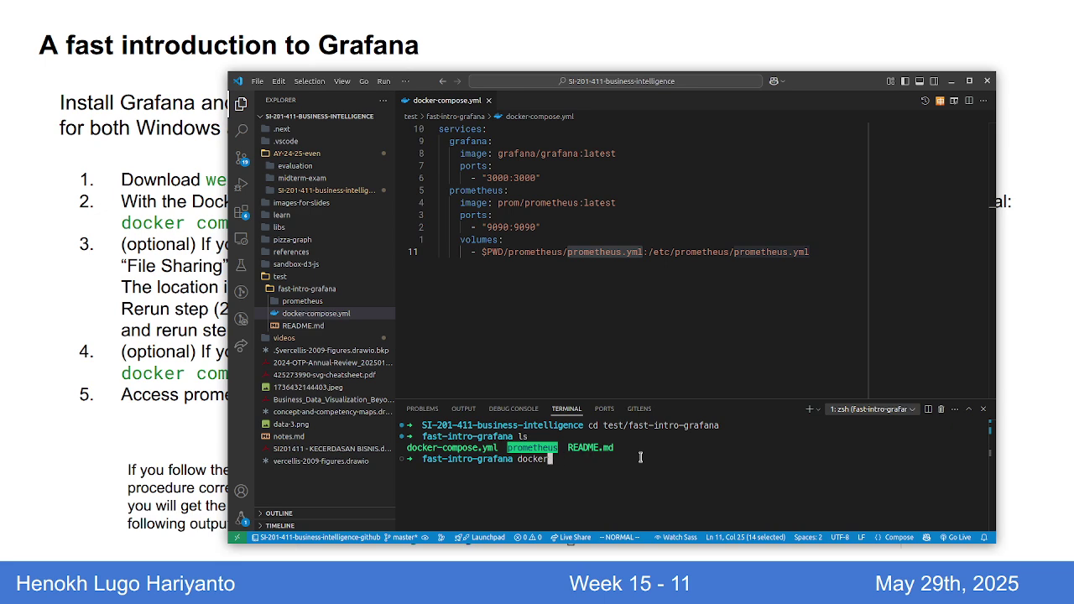
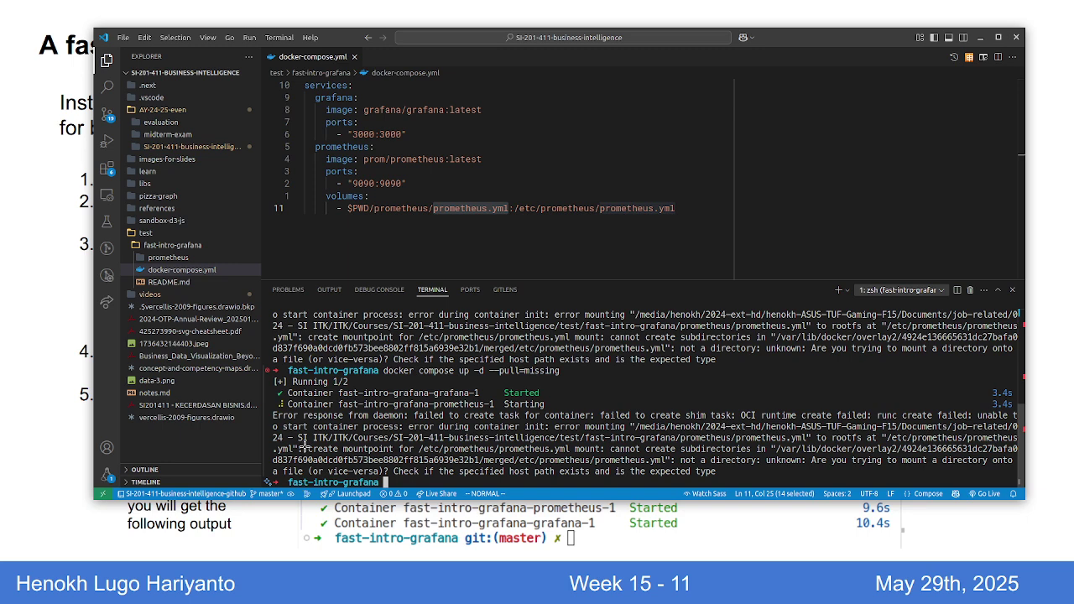
# Step: Switch from VS Code over to Docker Desktop
pyautogui.hotkey('alt', 'Tab')
pyautogui.hotkey('alt', 'Tab')
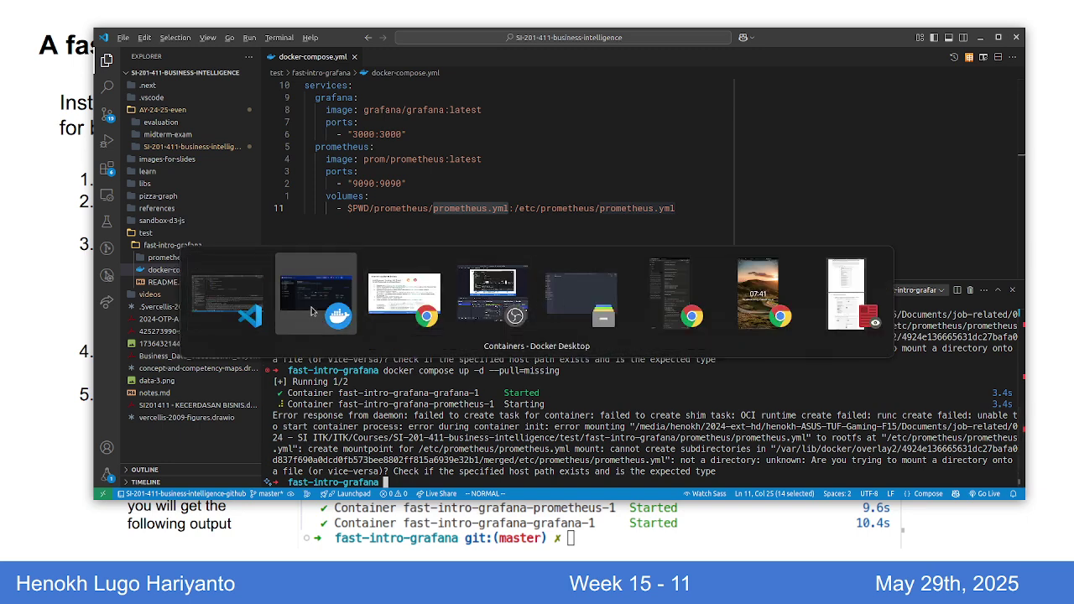
# Step: Stop the fast-intro-grafana compose project and delete it forever
pyautogui.click(309, 321)
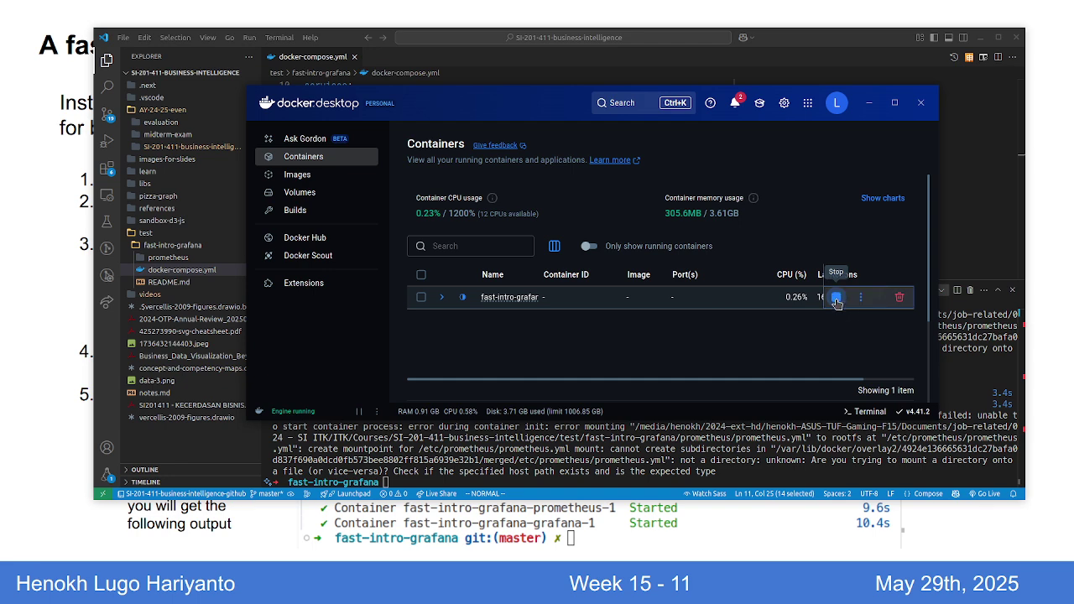
pyautogui.click(837, 301)
pyautogui.click(899, 297)
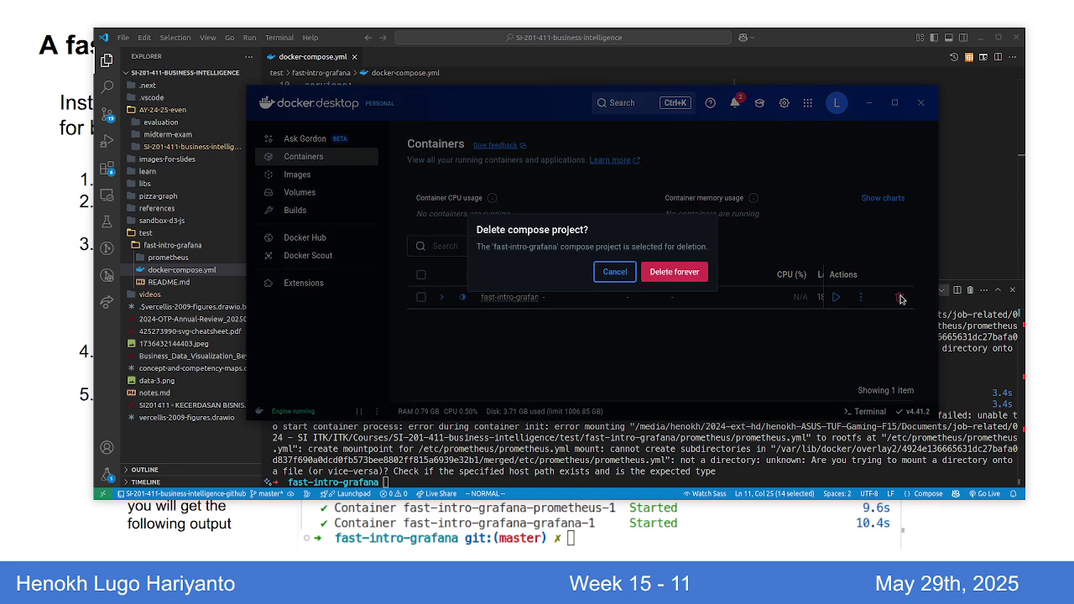
pyautogui.click(674, 271)
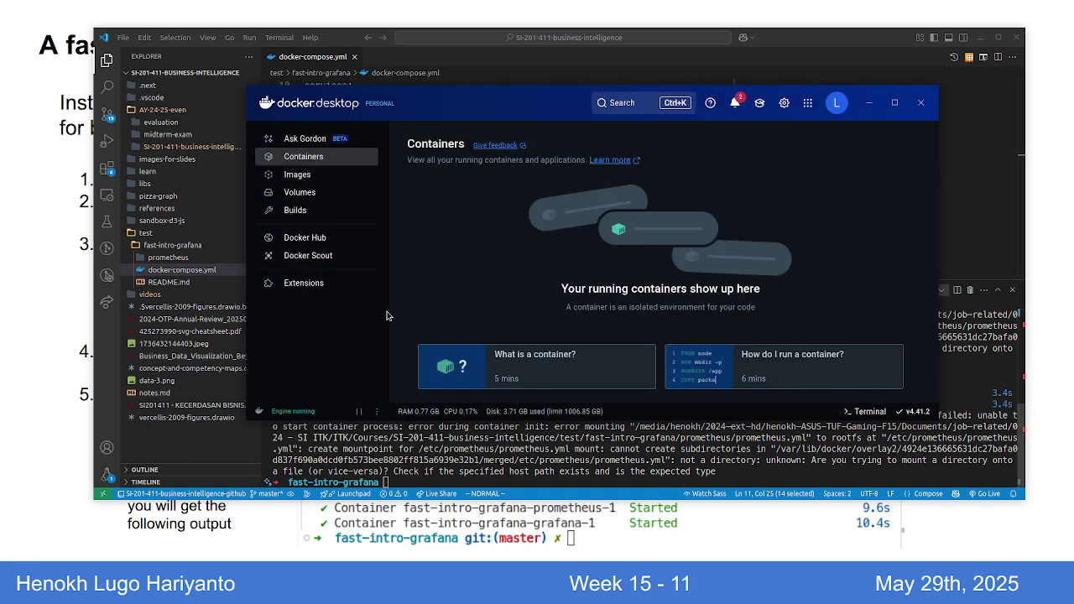
# Step: Check the Settings > Resources > File sharing directory list, then return to the editor
pyautogui.click(784, 102)
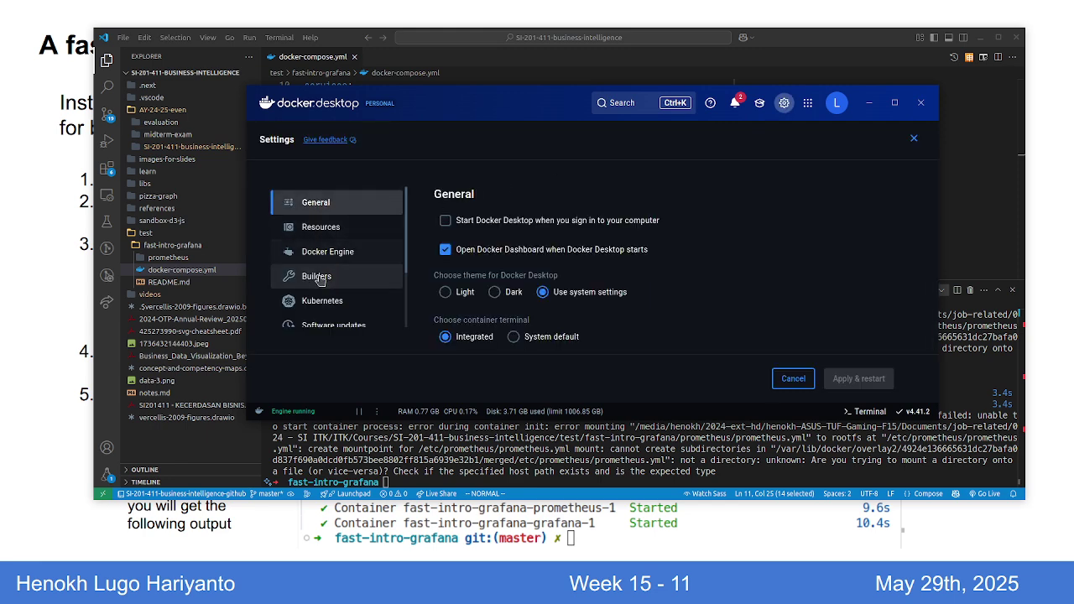
pyautogui.click(320, 227)
pyautogui.click(332, 266)
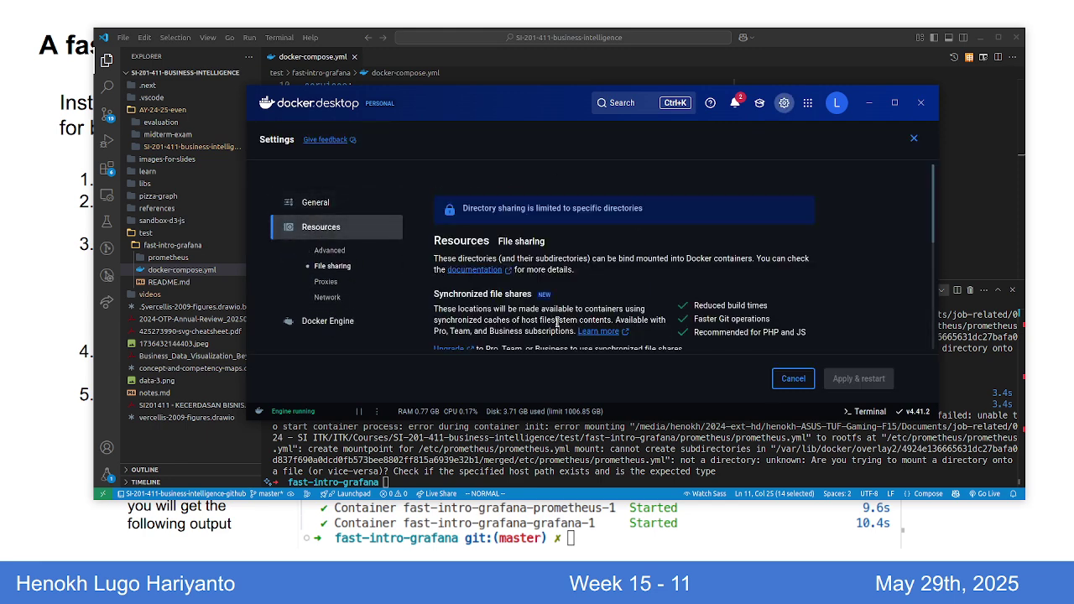
pyautogui.scroll(-5, 605, 294)
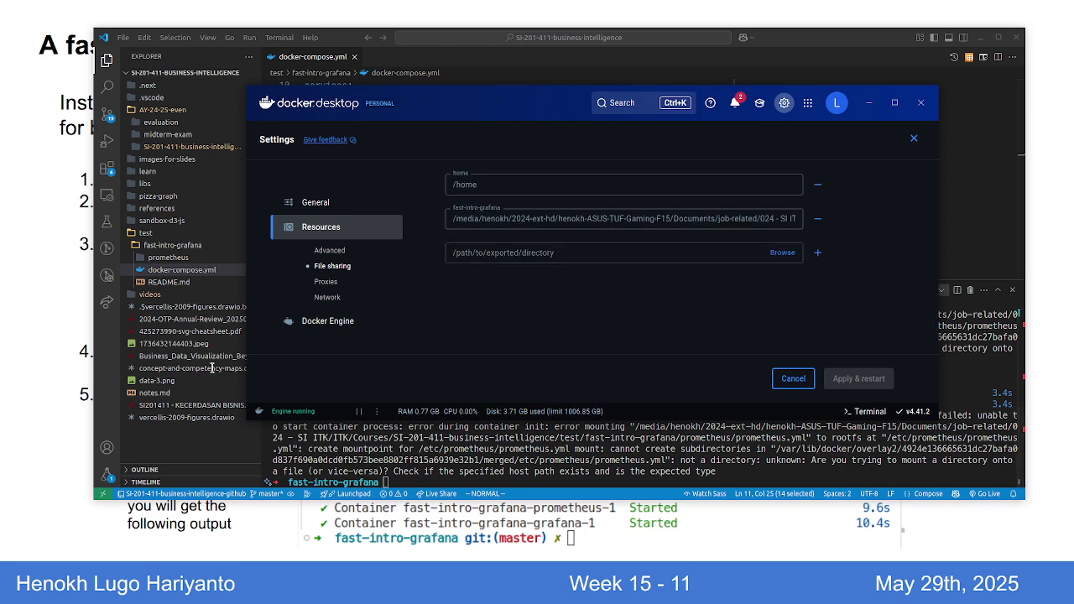
pyautogui.click(92, 302)
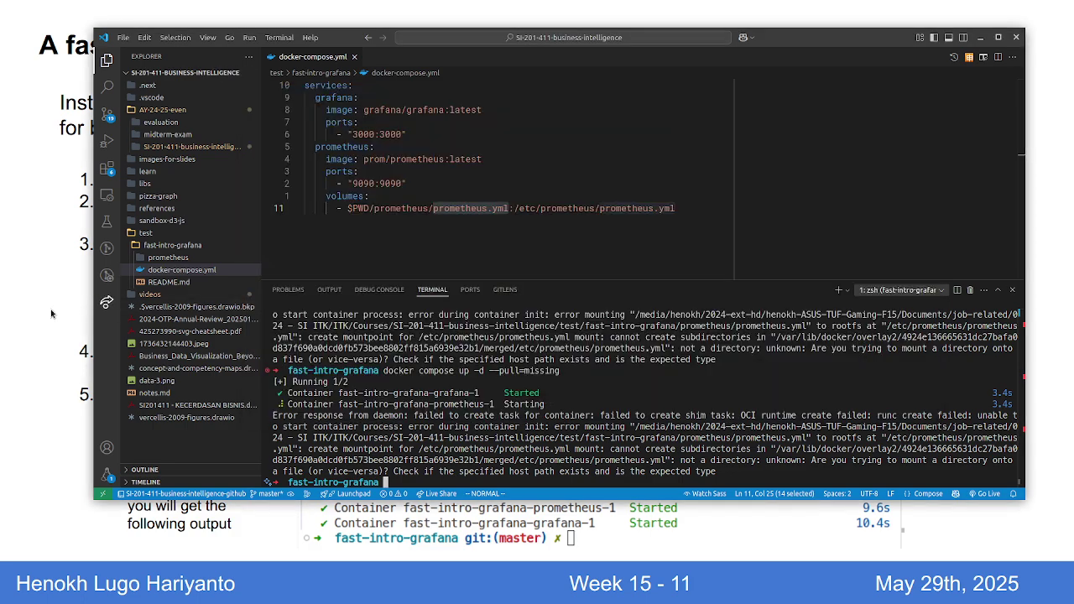
# Step: Rerun docker compose up -d --pull=missing and highlight its network, grafana and prometheus success lines
pyautogui.hotkey('alt', 'Tab')
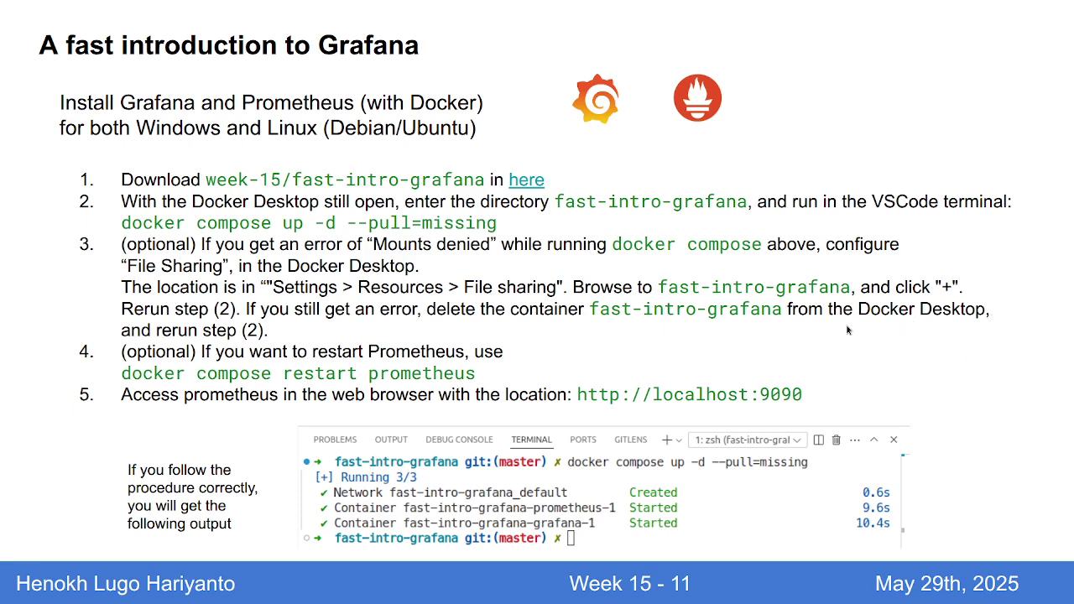
pyautogui.hotkey('alt', 'Tab')
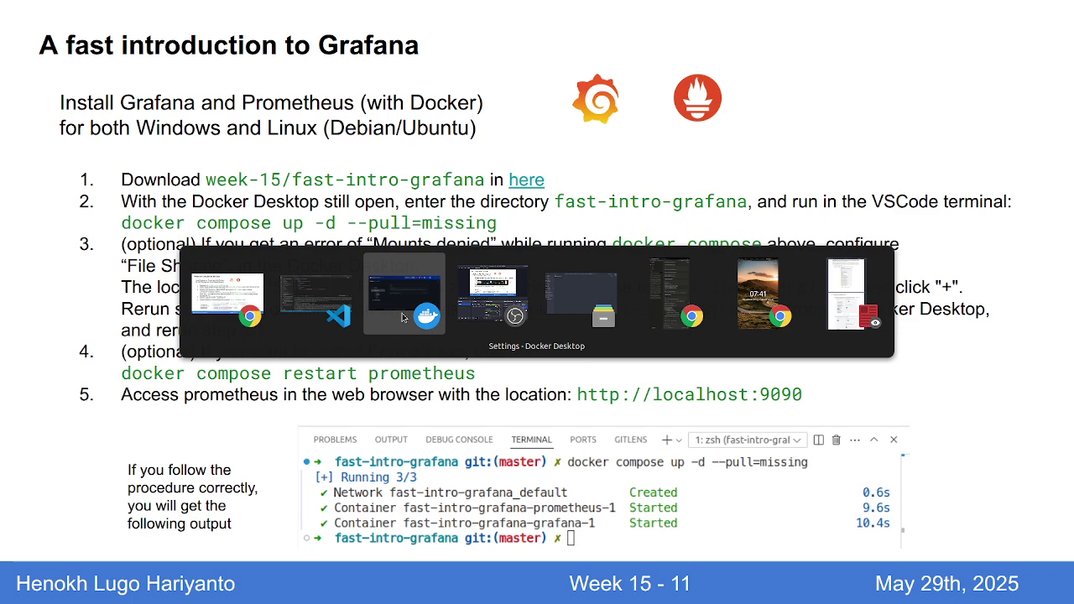
pyautogui.hotkey('alt', 'Tab')
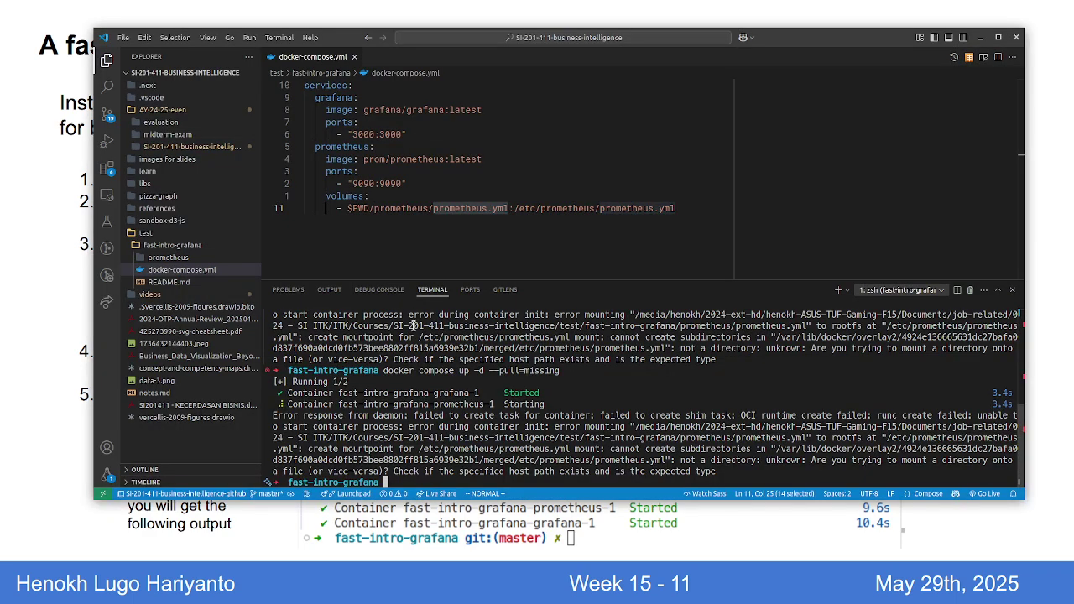
pyautogui.click(427, 320)
pyautogui.press('Up')
pyautogui.press('Return')
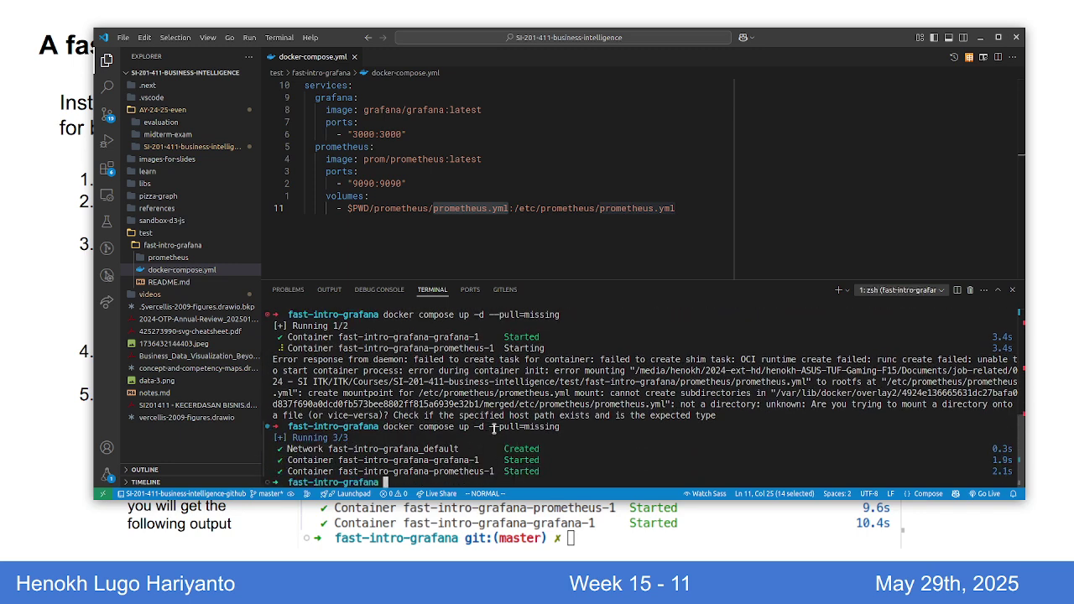
pyautogui.moveTo(425, 464); pyautogui.dragTo(324, 446)
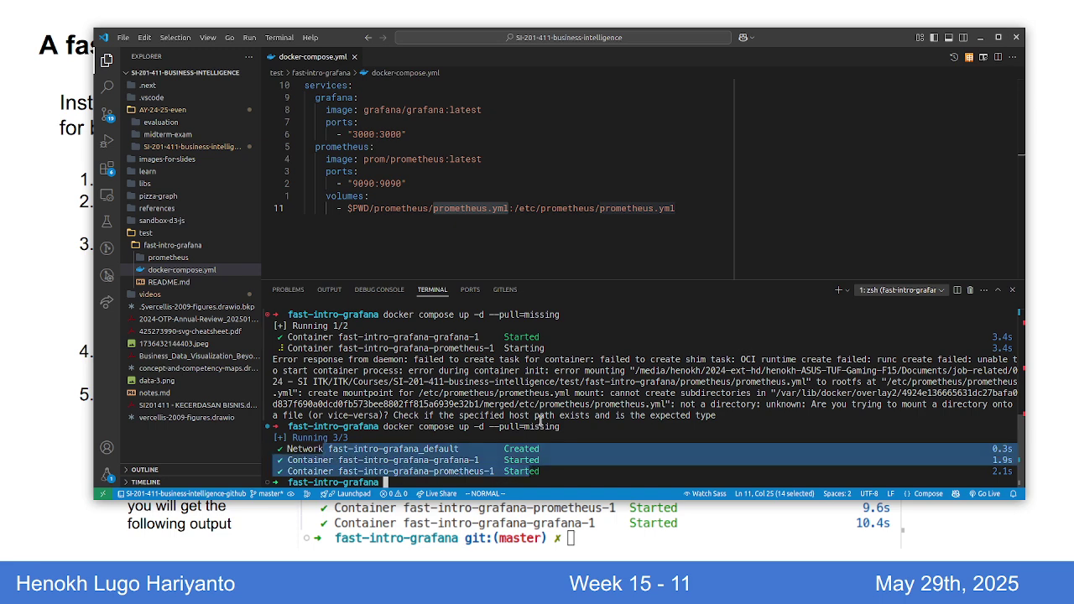
# Step: Insert step 2: 'In Docker Desktop, add the directory `fast-intro-grafana` in `File Sharing` menu.'
pyautogui.click(552, 470)
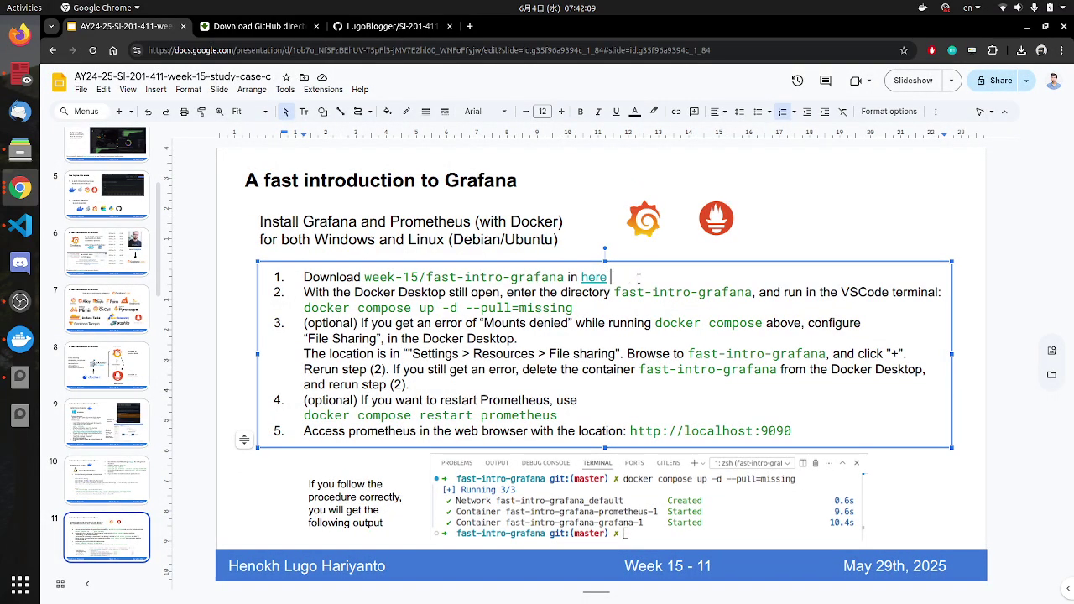
pyautogui.press('Return')
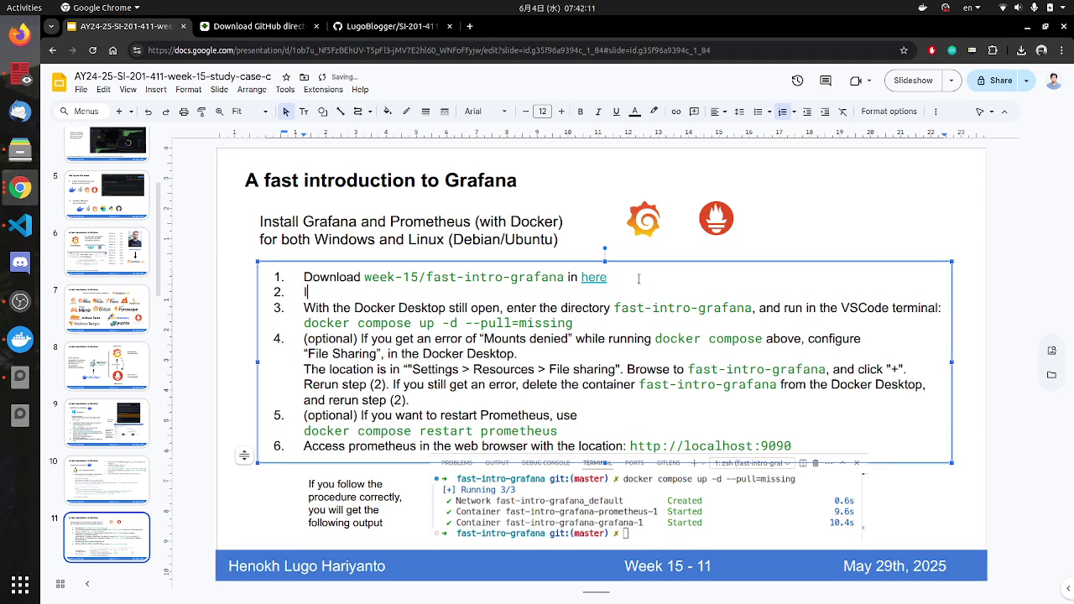
pyautogui.write('In Docke')
pyautogui.press('BackSpace')
pyautogui.press('BackSpace')
pyautogui.press('BackSpace')
pyautogui.press('BackSpace')
pyautogui.write('ocker Desktop, add the ')
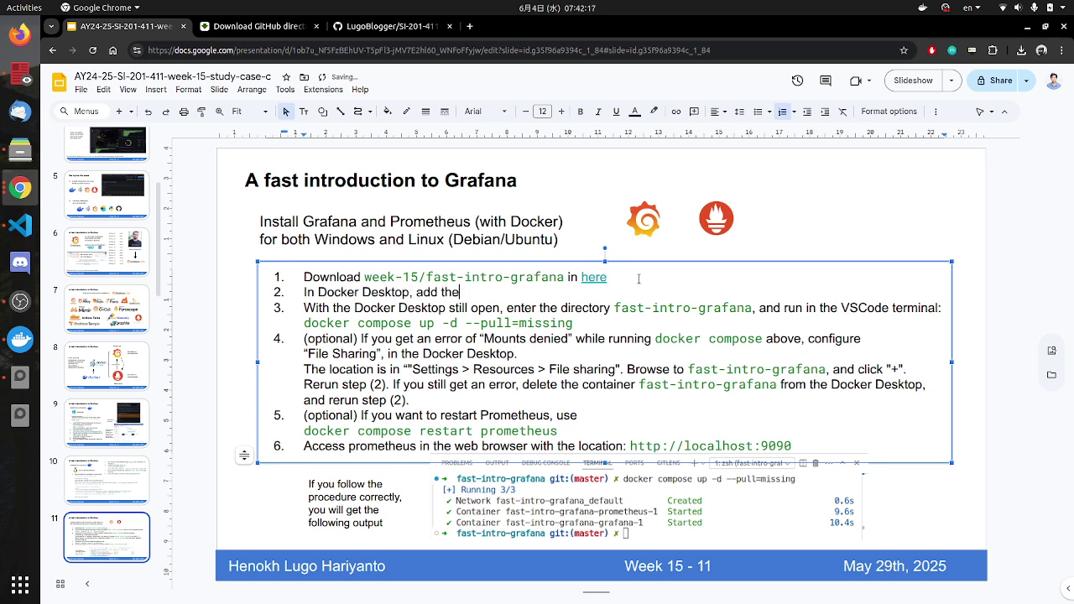
pyautogui.write('directory `fast-intro-grafana`')
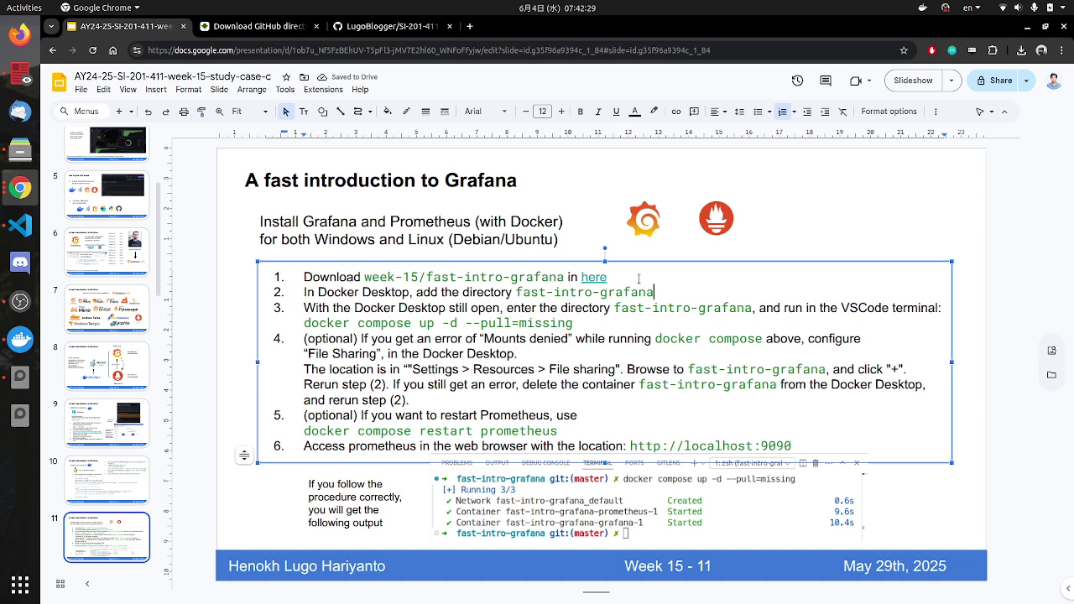
pyautogui.write('in `File')
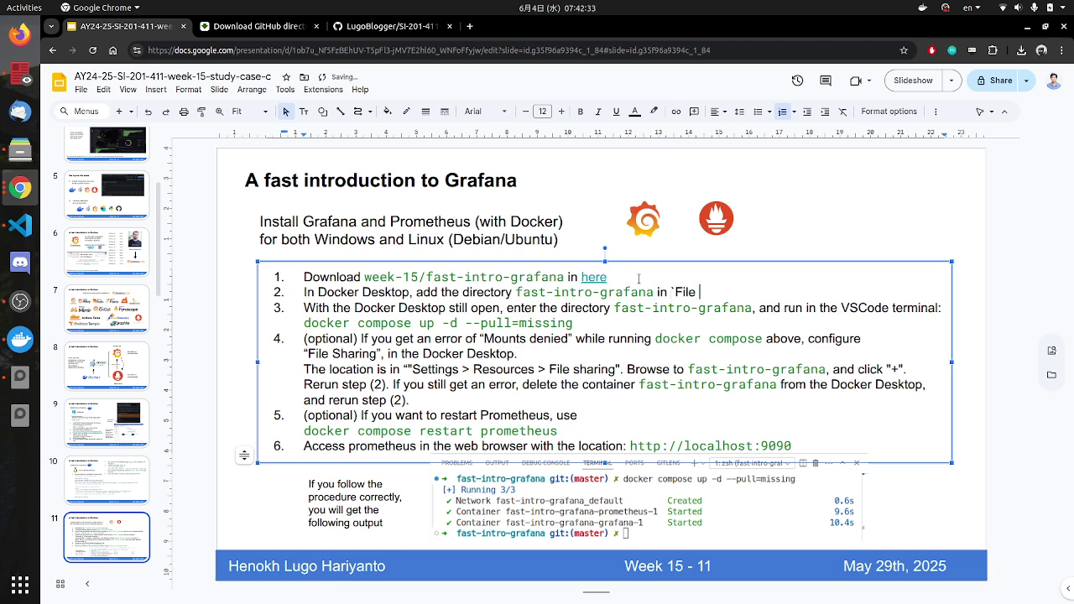
pyautogui.press('BackSpace')
pyautogui.press('BackSpace')
pyautogui.press('BackSpace')
pyautogui.press('BackSpace')
pyautogui.press('BackSpace')
pyautogui.press('BackSpace')
pyautogui.write('File Sharing')
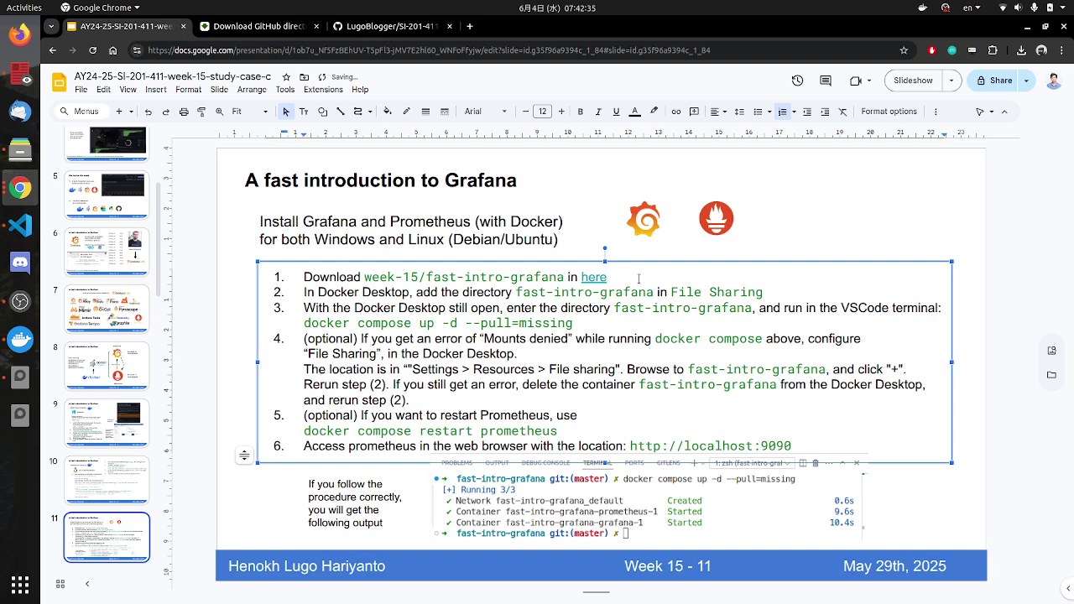
pyautogui.write('` menu.')
# Step: Add a line saying to open "Settings > Resources > File sharing" in Docker Desktop
pyautogui.hotkey('shift', 'Return')
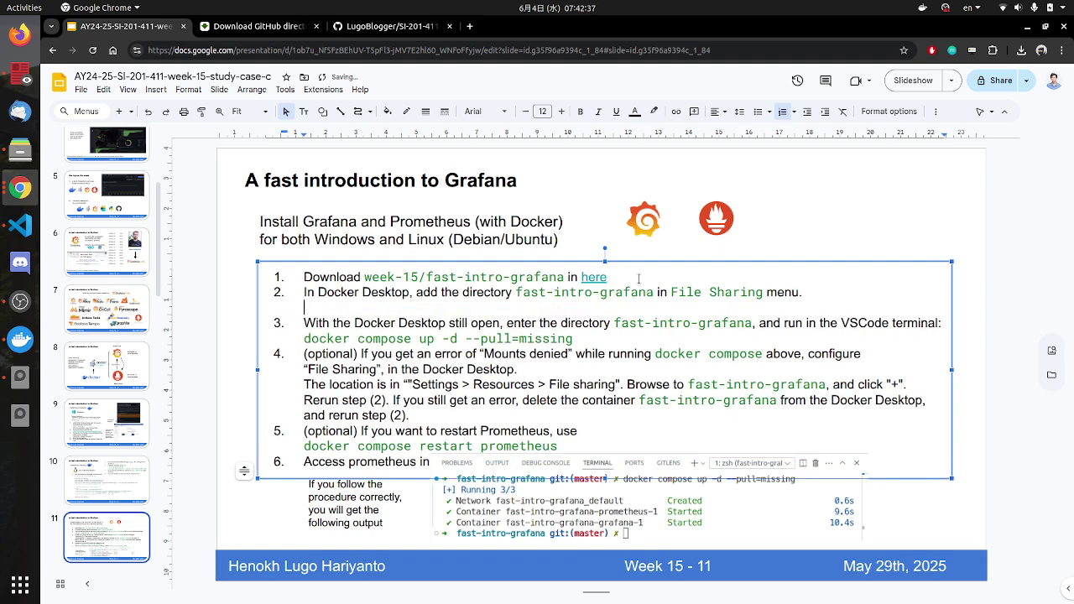
pyautogui.write('To access')
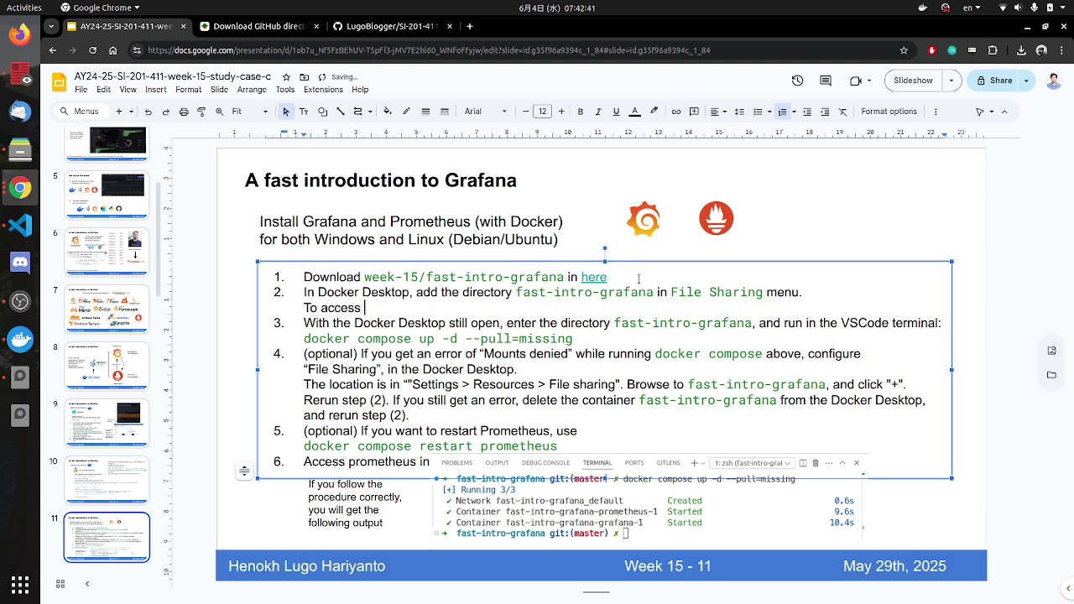
pyautogui.moveTo(764, 292); pyautogui.dragTo(663, 292)
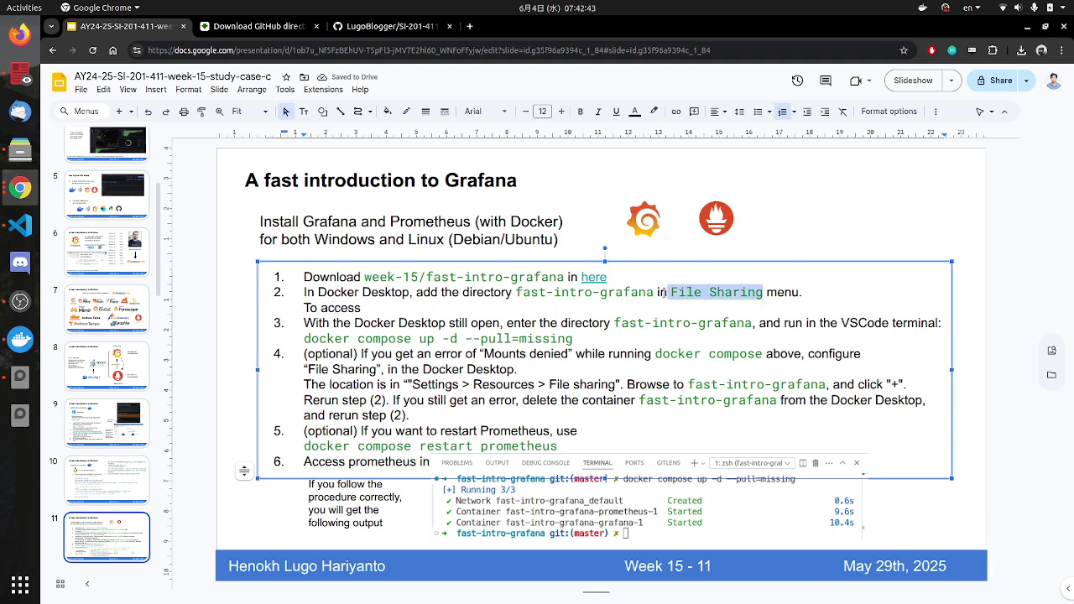
pyautogui.hotkey('ctrl', 'x')
pyautogui.write('"')
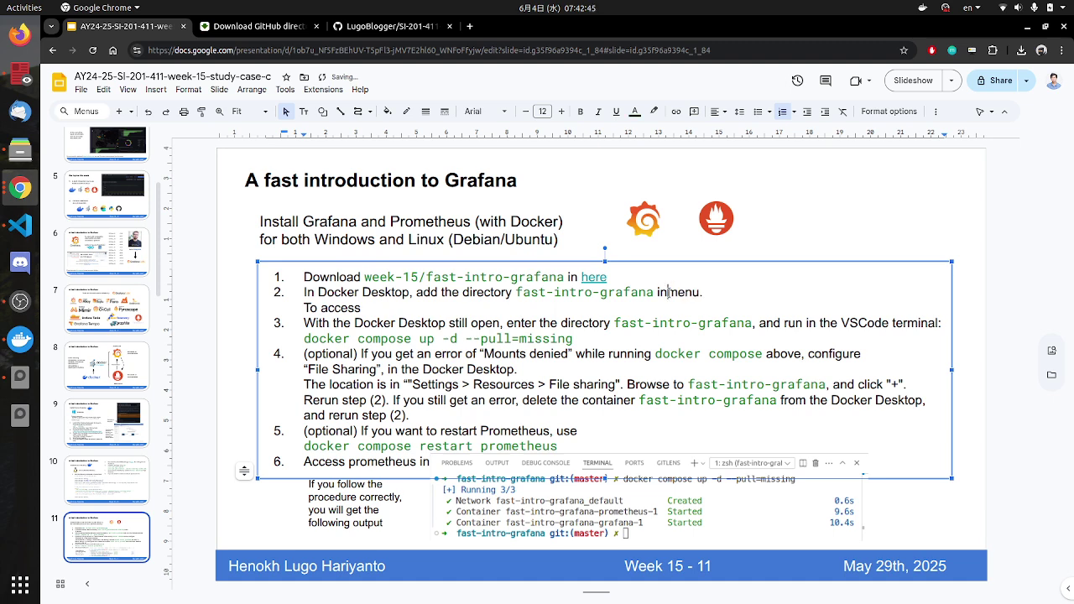
pyautogui.write('File Sharing" ')
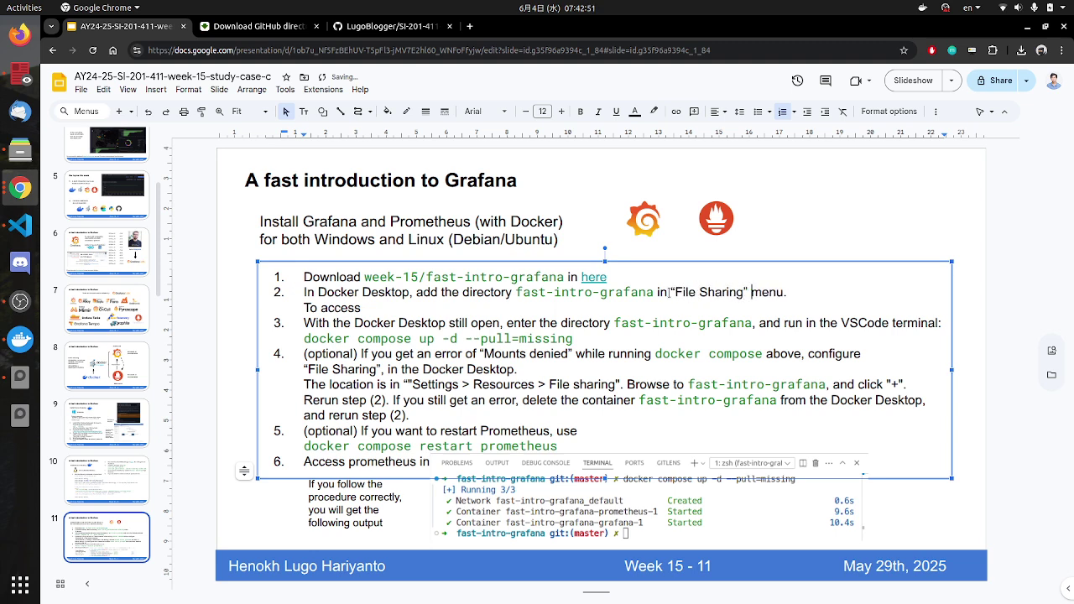
pyautogui.write('File Sharing" men')
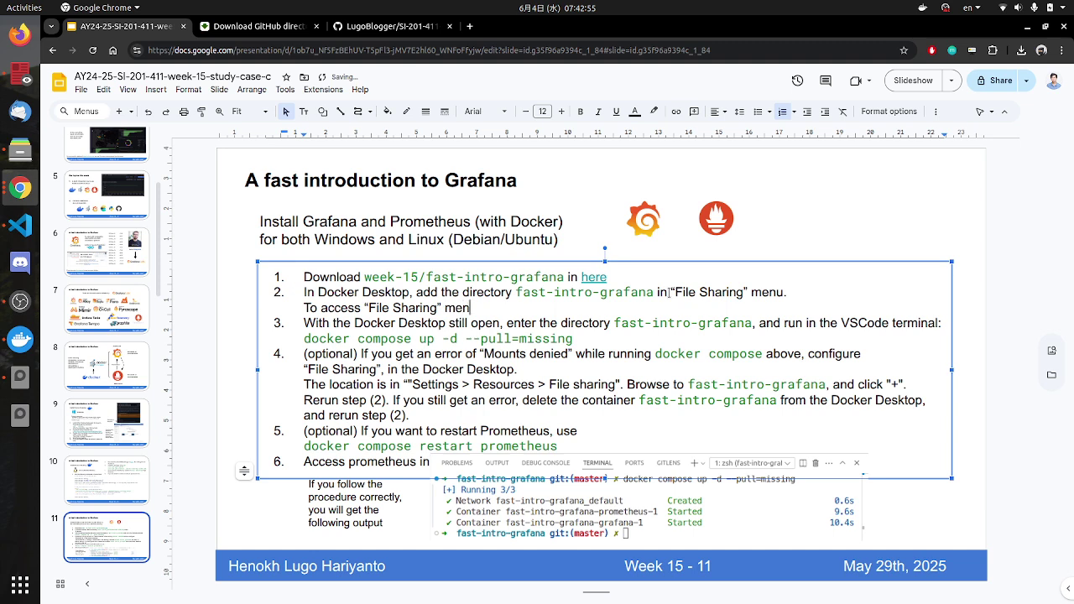
pyautogui.write('u, open "Settings > R')
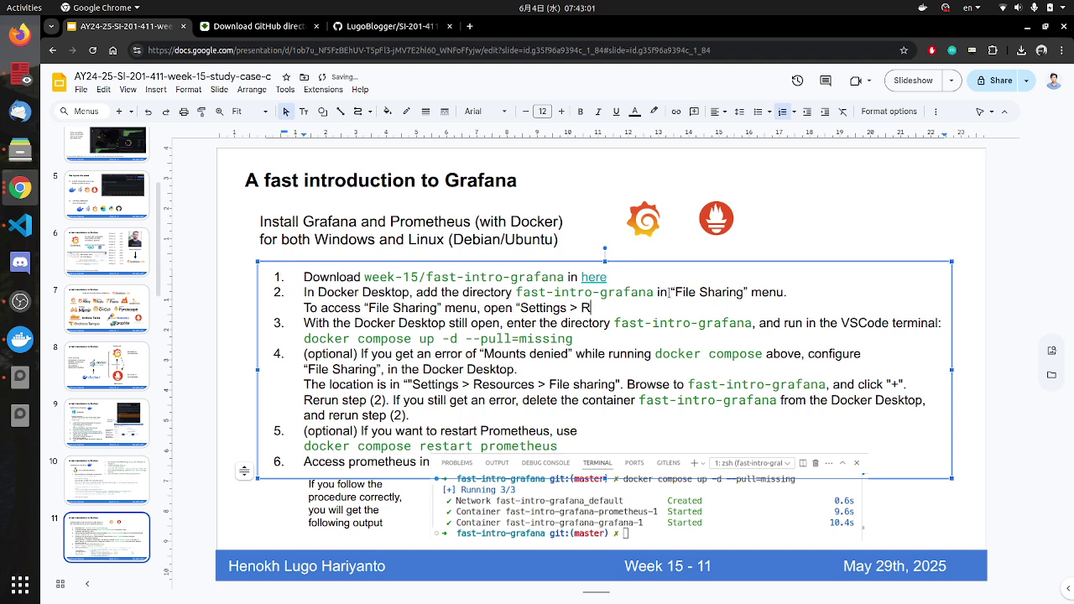
pyautogui.write('esources > File sharing')
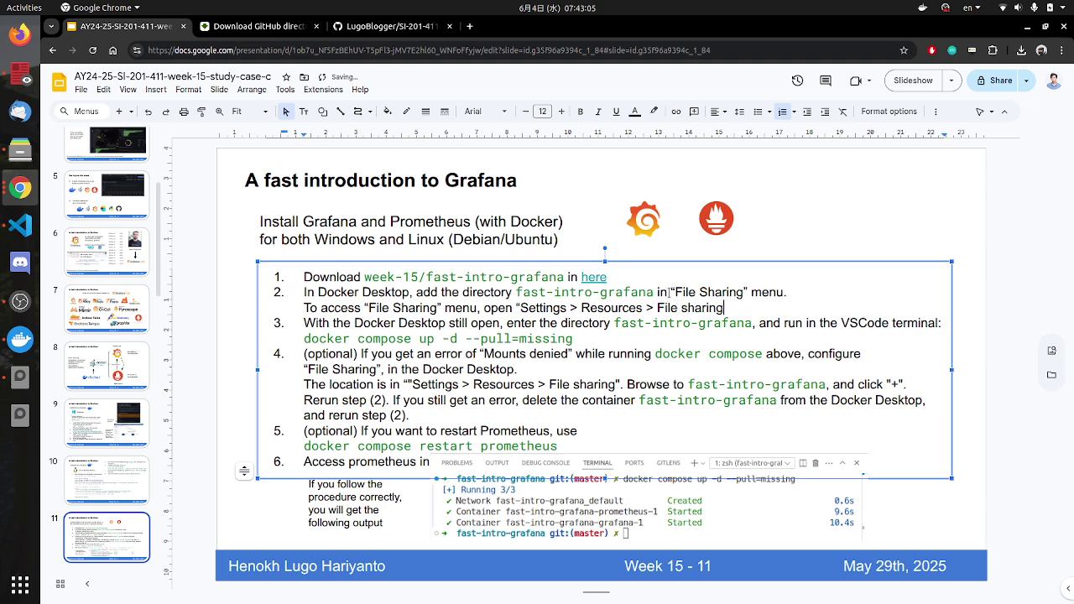
pyautogui.write('" in Docker Desktop.')
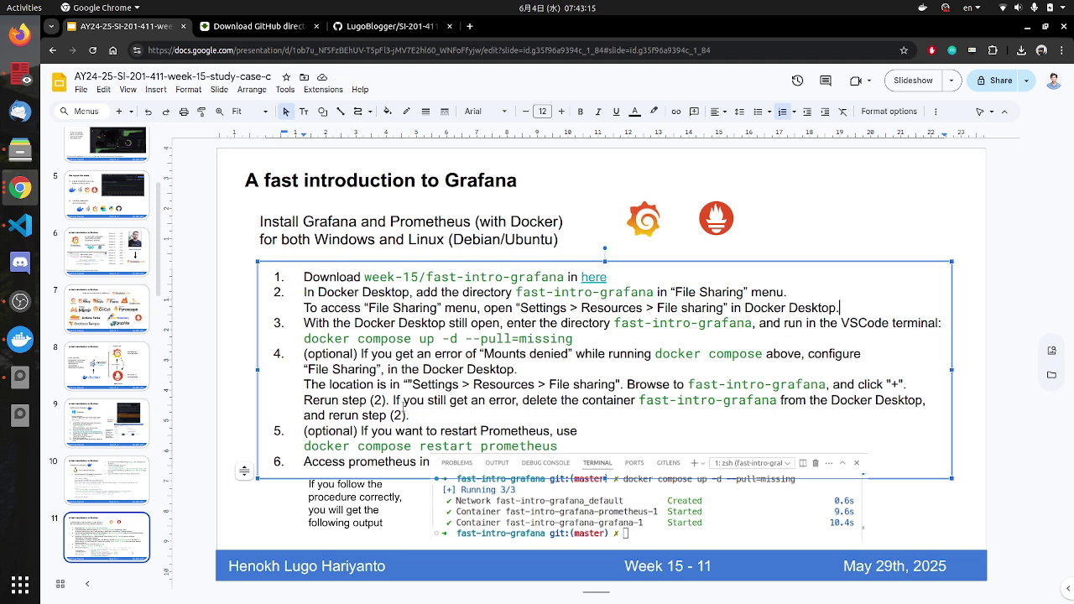
pyautogui.moveTo(418, 415); pyautogui.dragTo(290, 359)
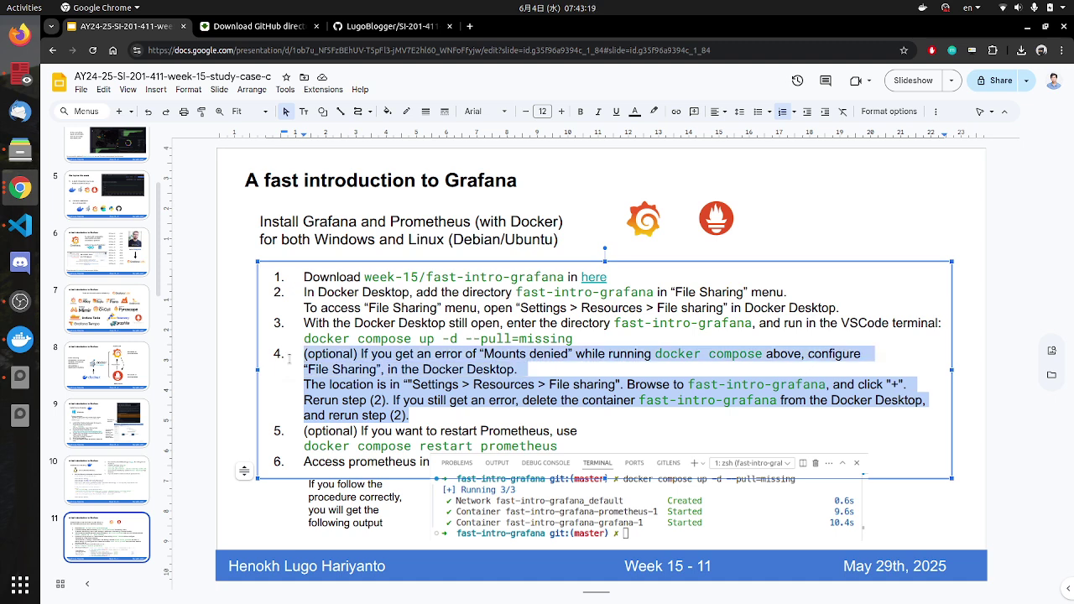
# Step: Delete the optional Mounts denied step and its leftover empty line
pyautogui.press('BackSpace')
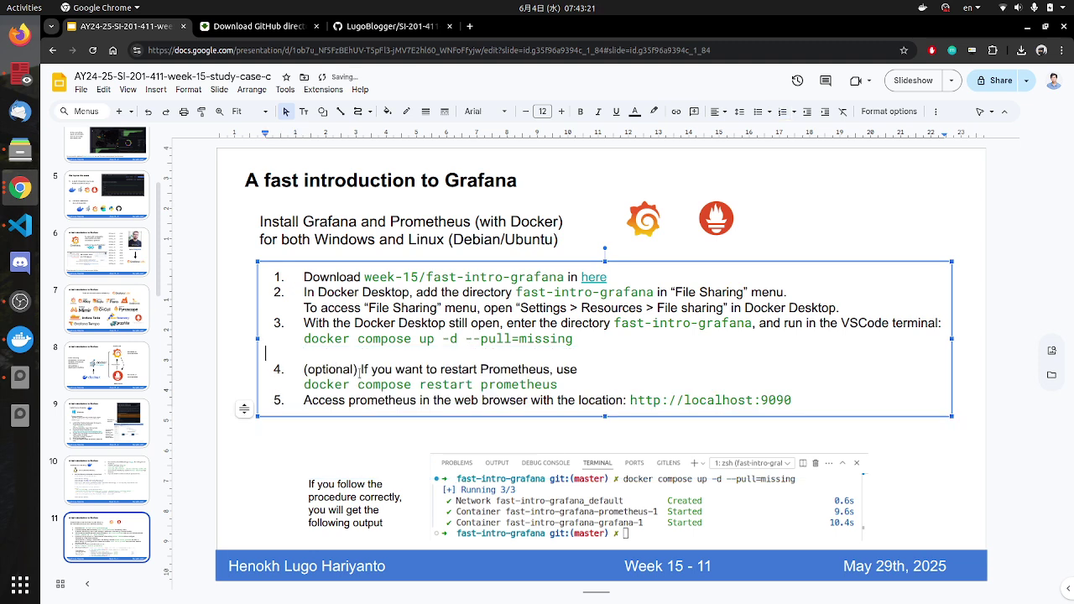
pyautogui.press('BackSpace')
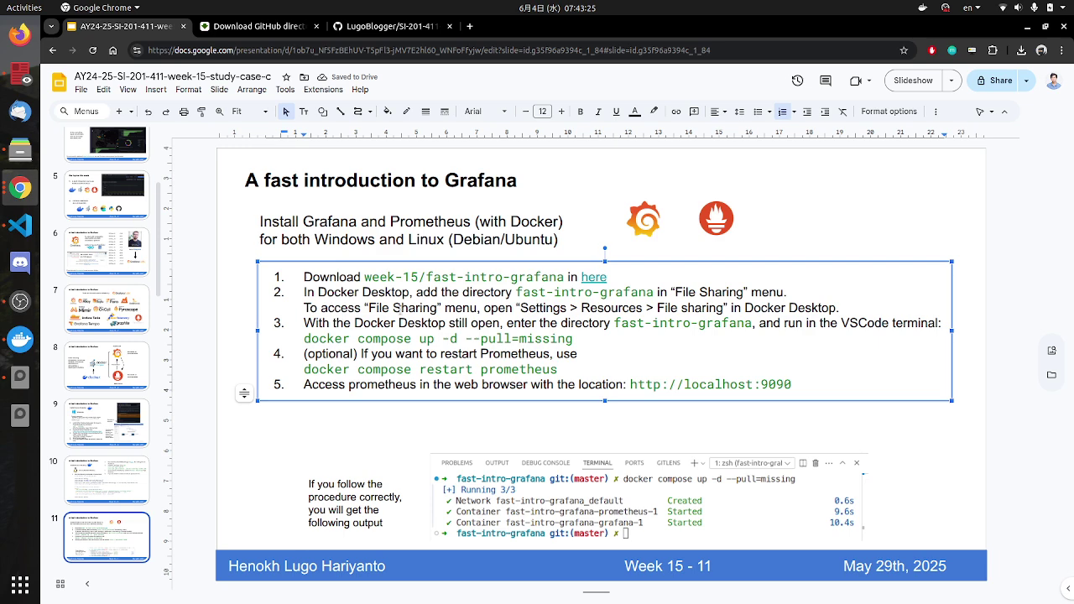
pyautogui.moveTo(627, 310); pyautogui.dragTo(763, 309)
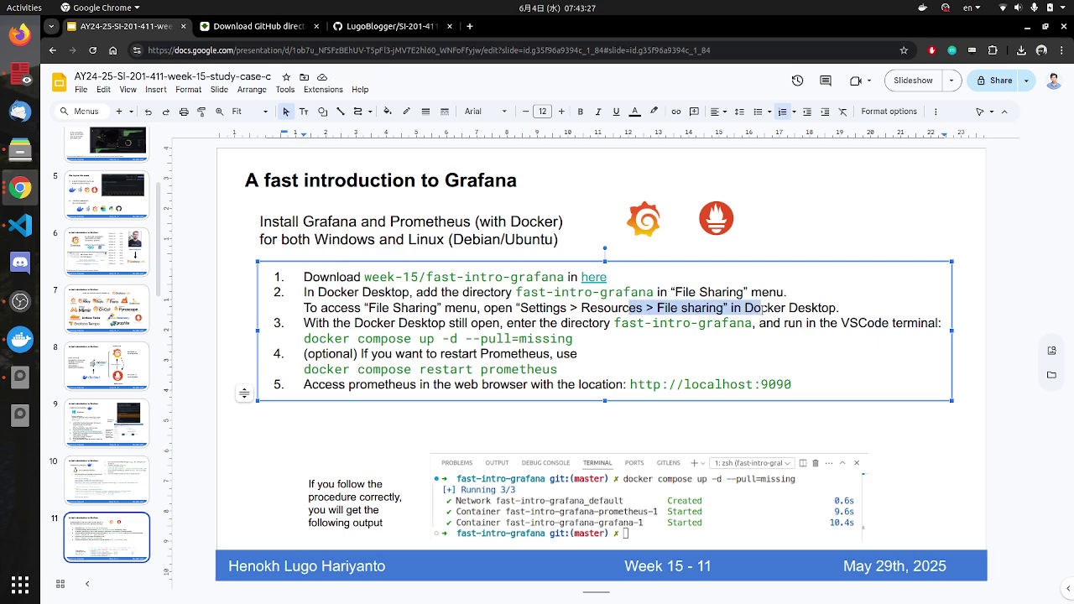
pyautogui.click(577, 292)
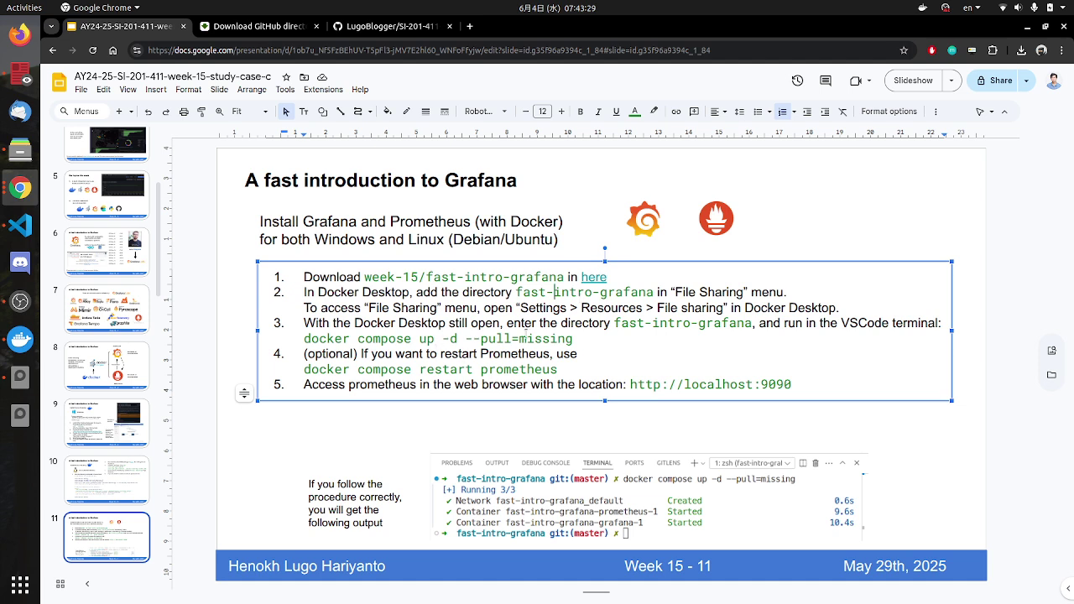
# Step: Review the docker compose up and prometheus restart commands in the list, then return to VS Code
pyautogui.moveTo(395, 338); pyautogui.dragTo(472, 339)
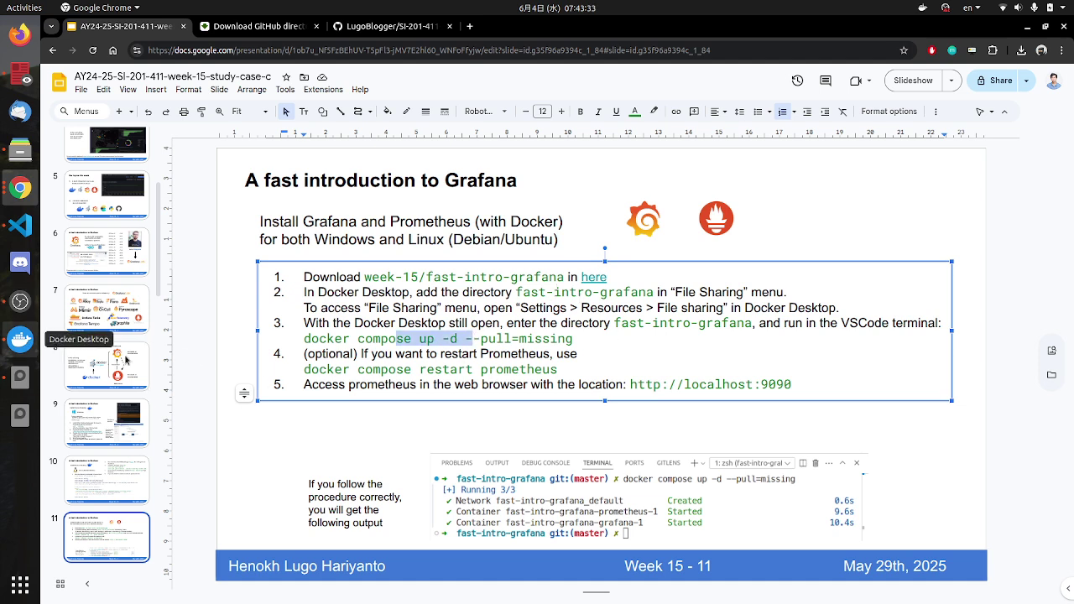
pyautogui.moveTo(326, 369); pyautogui.dragTo(507, 369)
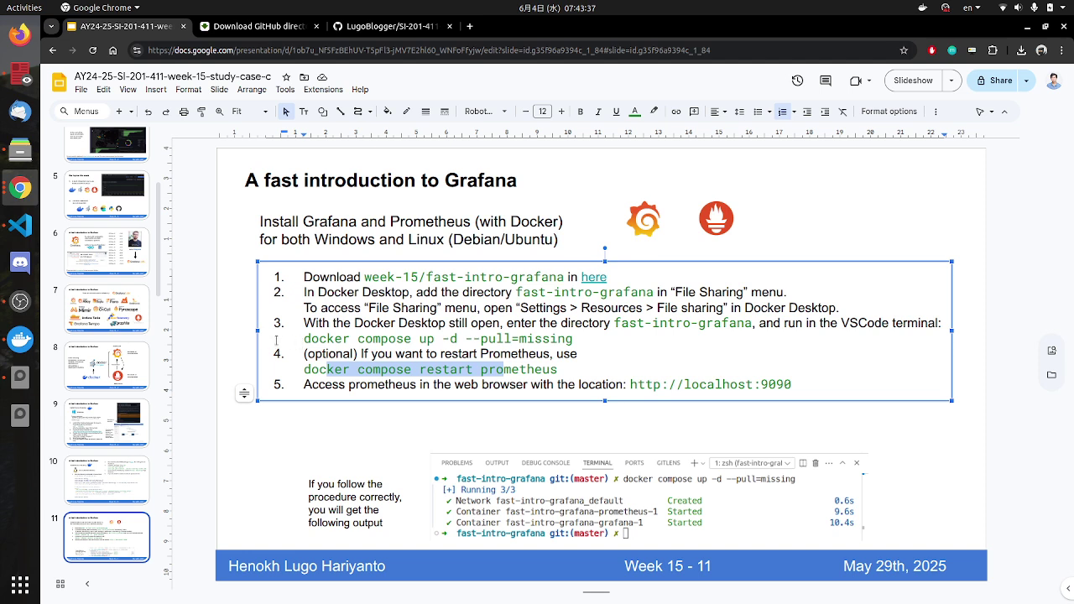
pyautogui.click(372, 353)
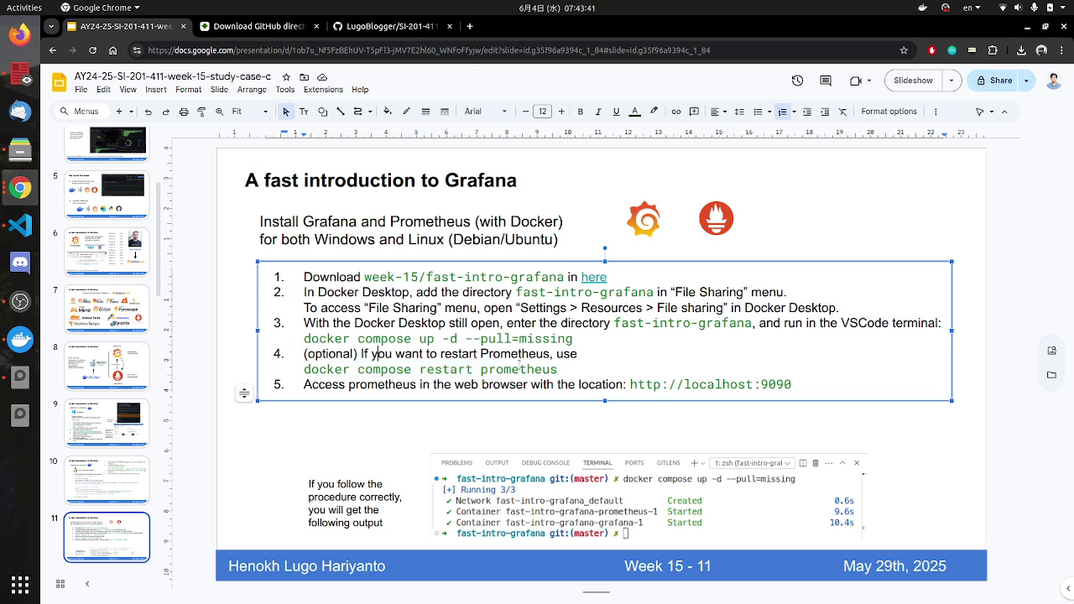
pyautogui.moveTo(495, 369); pyautogui.dragTo(510, 368)
pyautogui.doubleClick(491, 369)
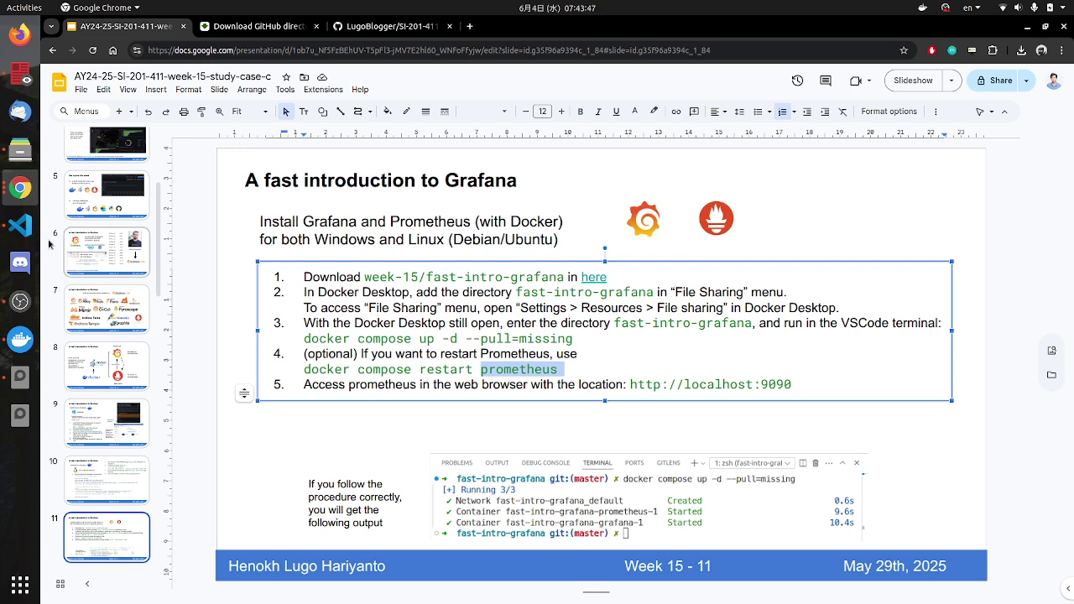
pyautogui.click(21, 225)
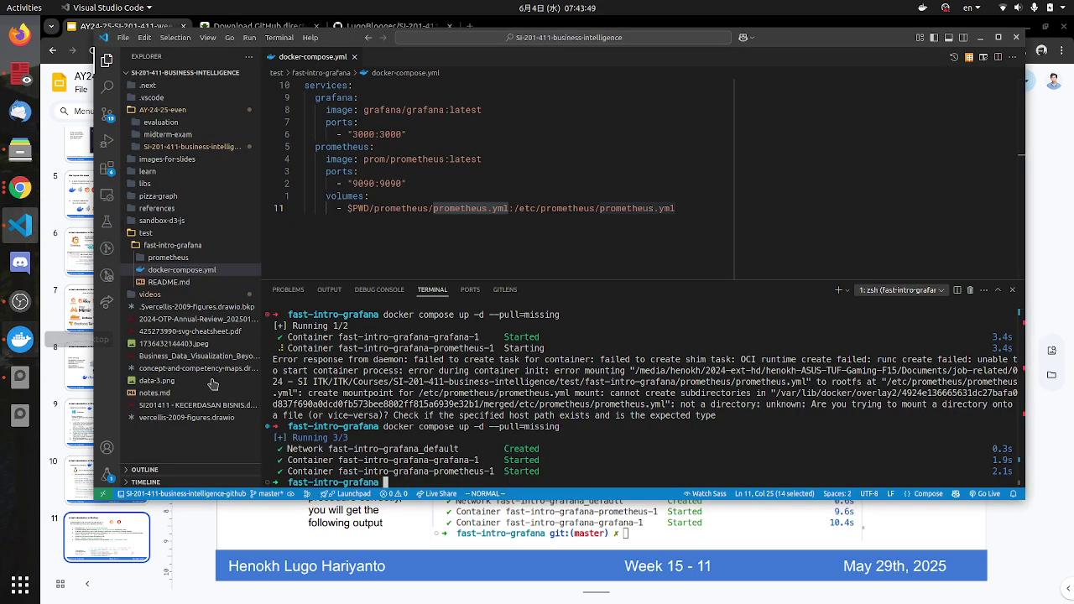
# Step: Cancel Docker Desktop settings, open the fast-intro-grafana stack, and launch Prometheus via port 9090:9090
pyautogui.click(37, 342)
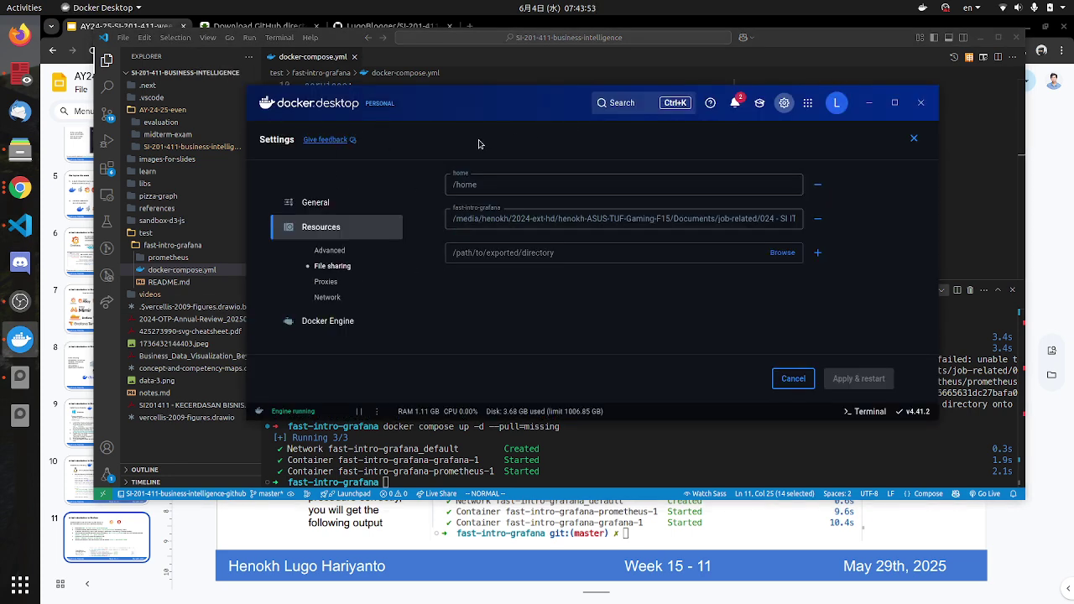
pyautogui.click(794, 378)
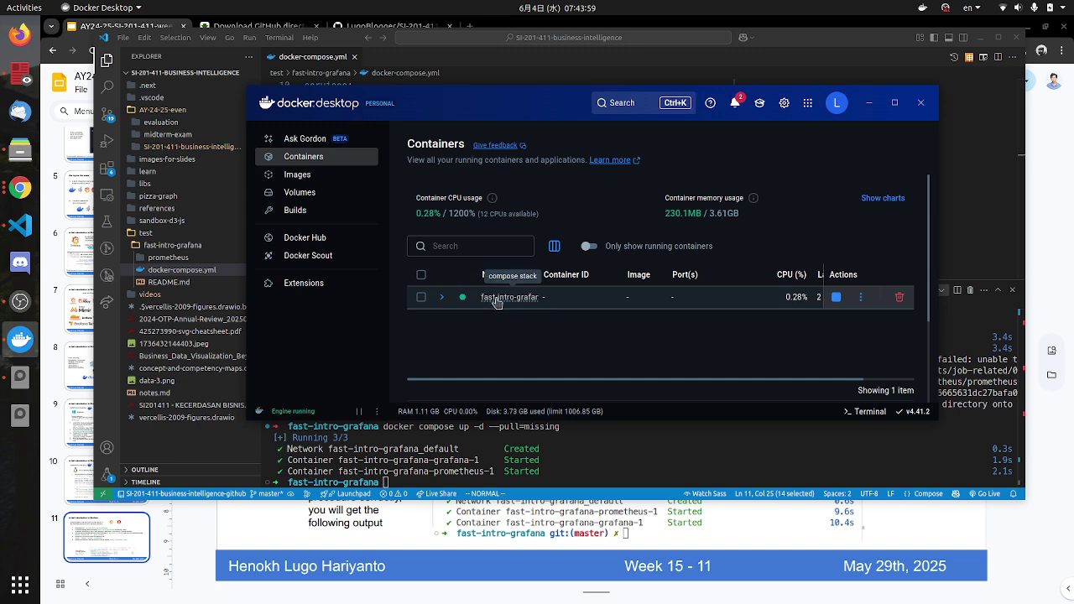
pyautogui.click(502, 299)
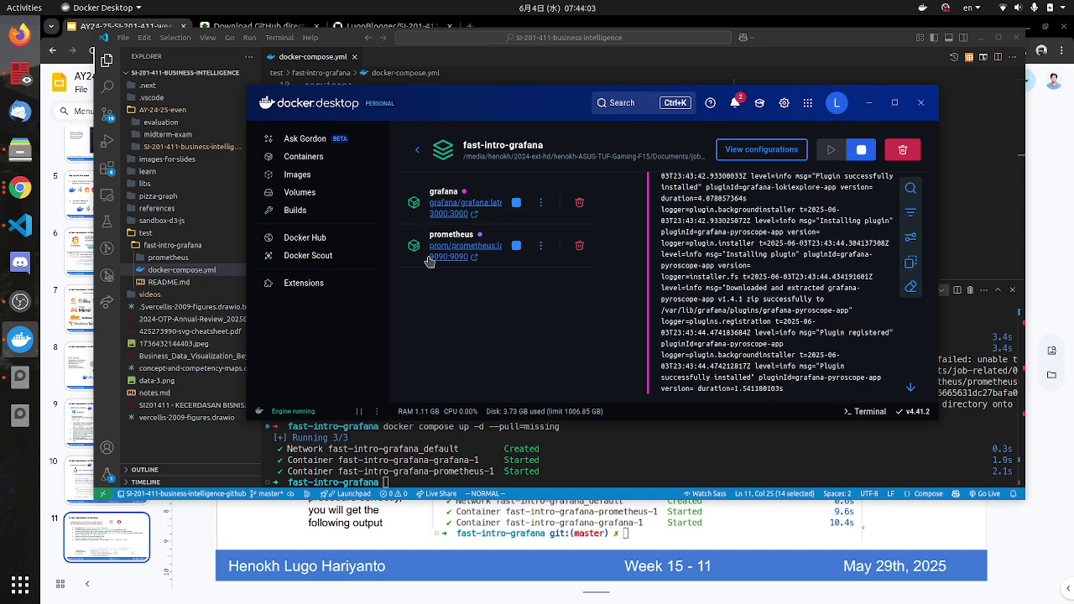
pyautogui.moveTo(482, 101); pyautogui.dragTo(366, 81)
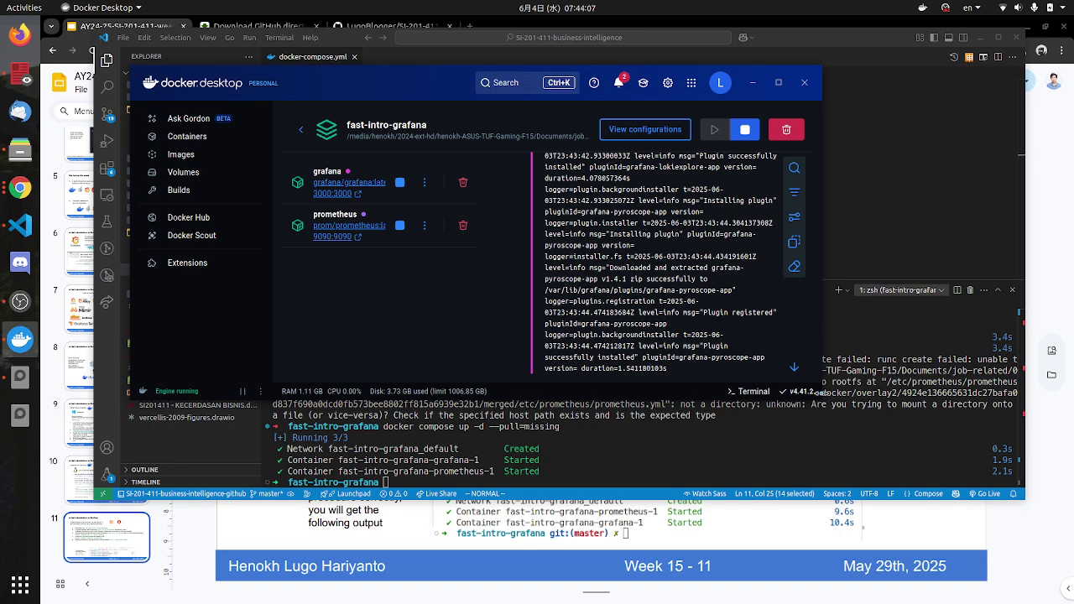
pyautogui.moveTo(821, 396); pyautogui.dragTo(966, 446)
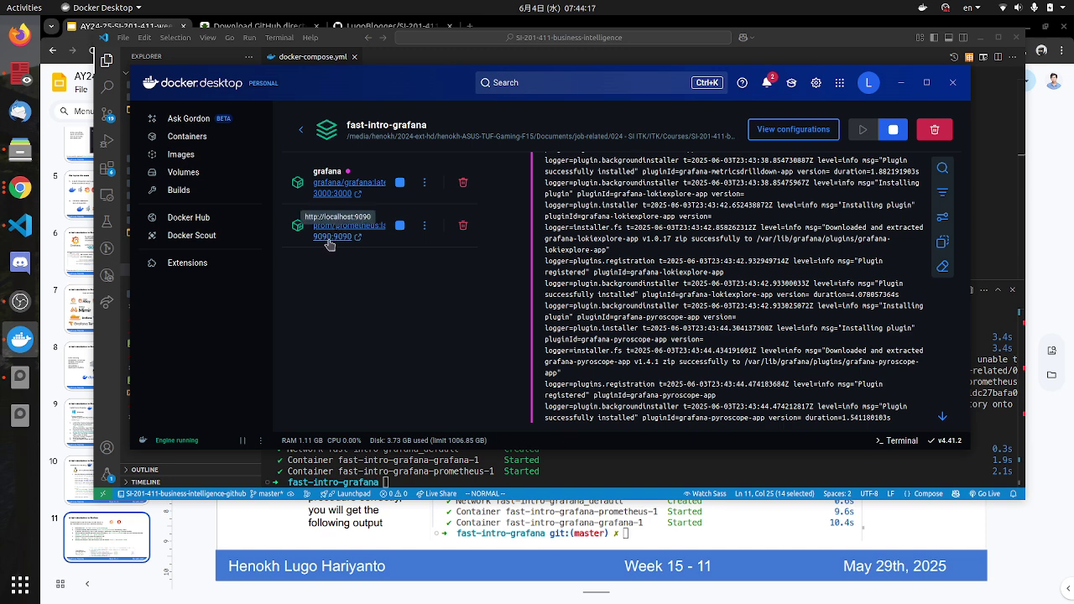
pyautogui.click(331, 241)
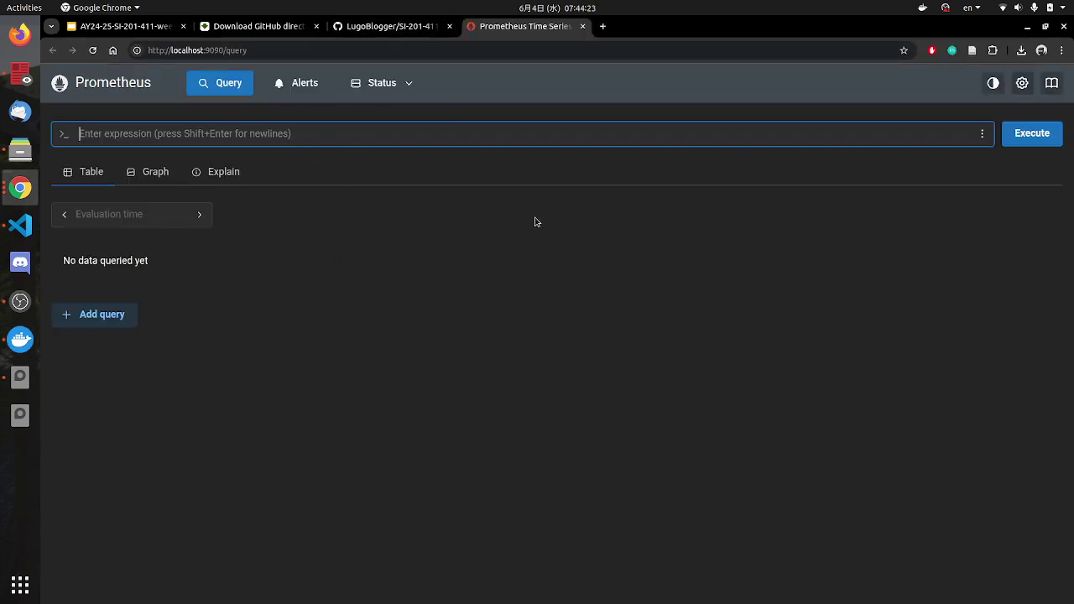
pyautogui.click(134, 174)
pyautogui.click(221, 175)
pyautogui.click(81, 174)
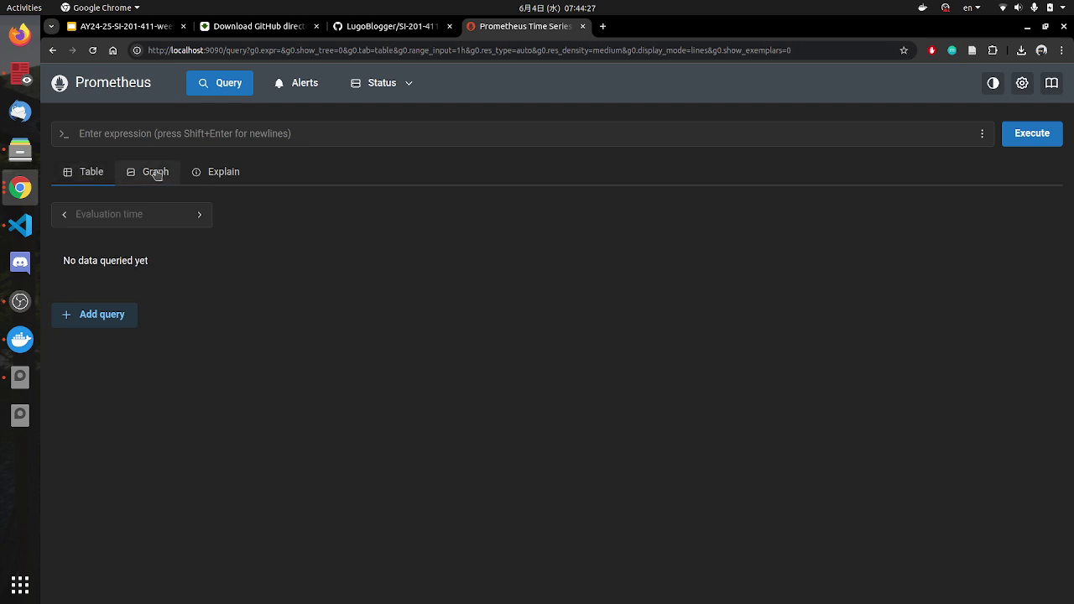
pyautogui.click(155, 171)
pyautogui.click(210, 172)
pyautogui.click(91, 172)
pyautogui.click(191, 136)
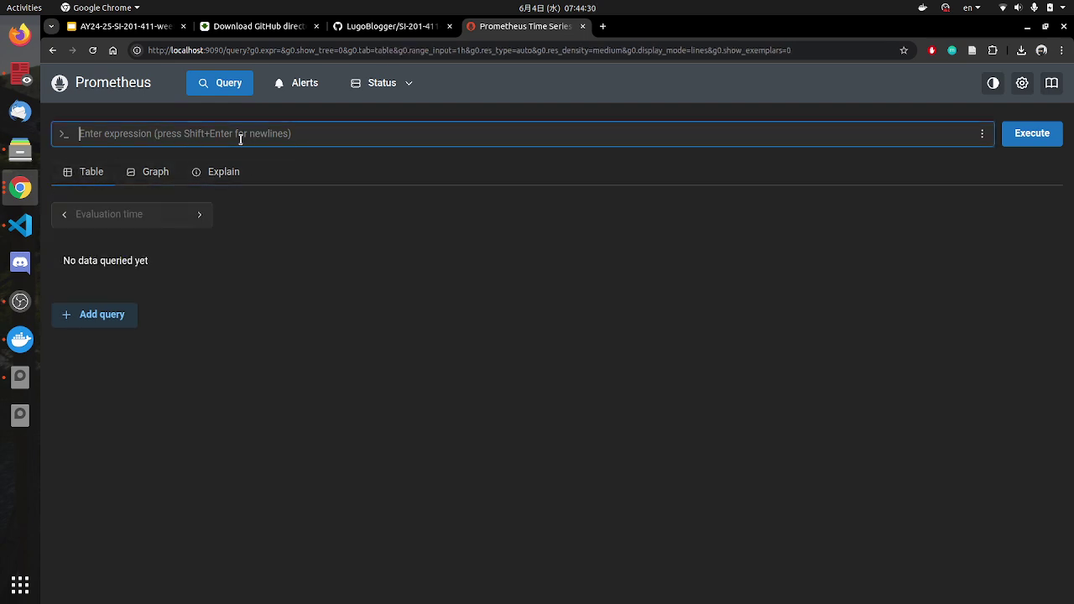
pyautogui.click(982, 133)
pyautogui.click(742, 191)
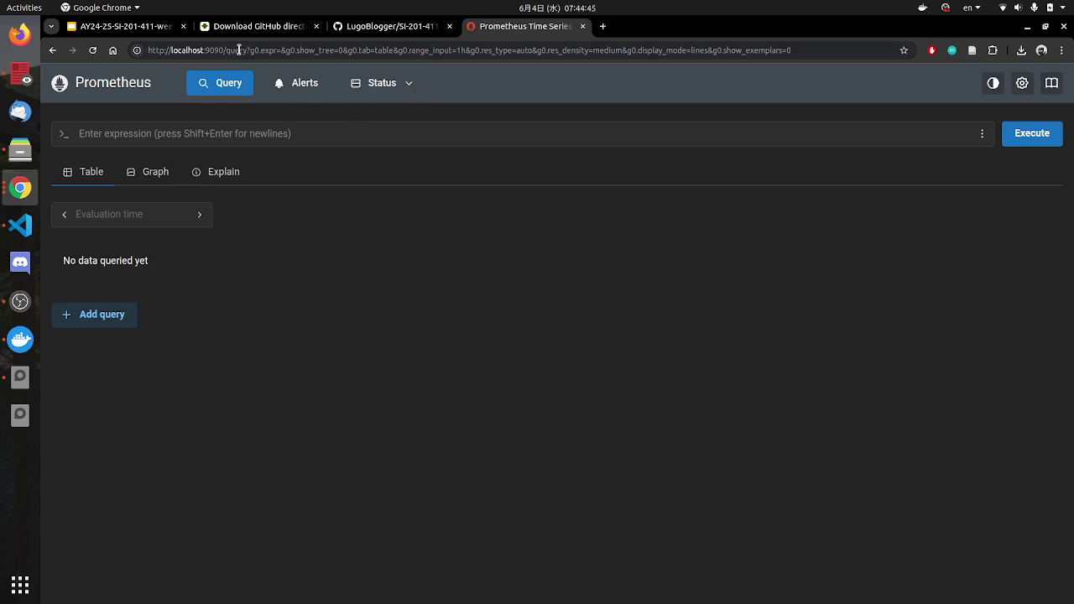
pyautogui.moveTo(230, 51); pyautogui.dragTo(850, 57)
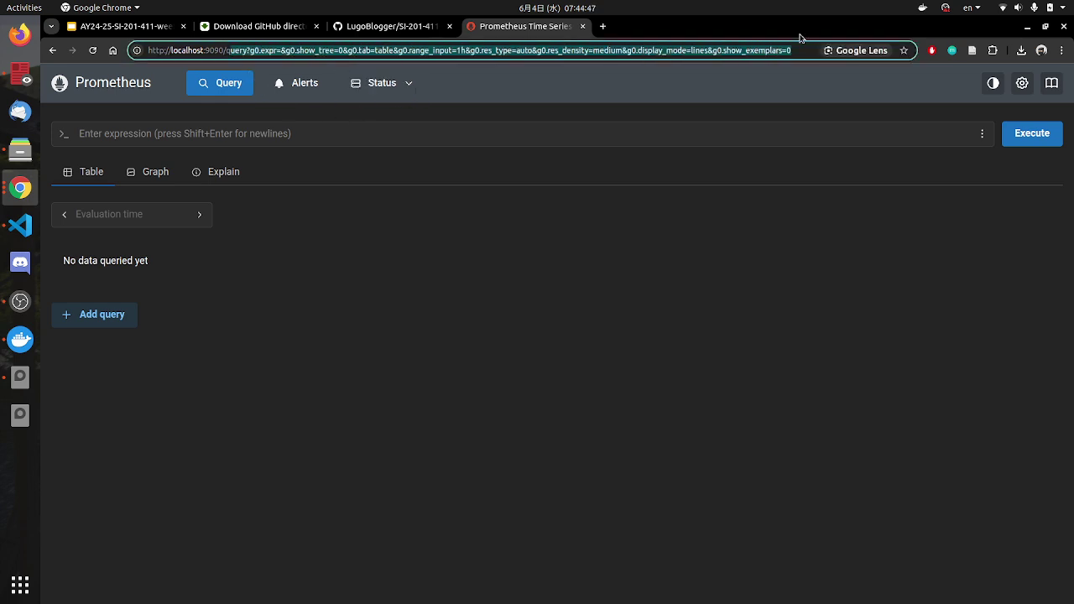
pyautogui.press('BackSpace')
pyautogui.press('BackSpace')
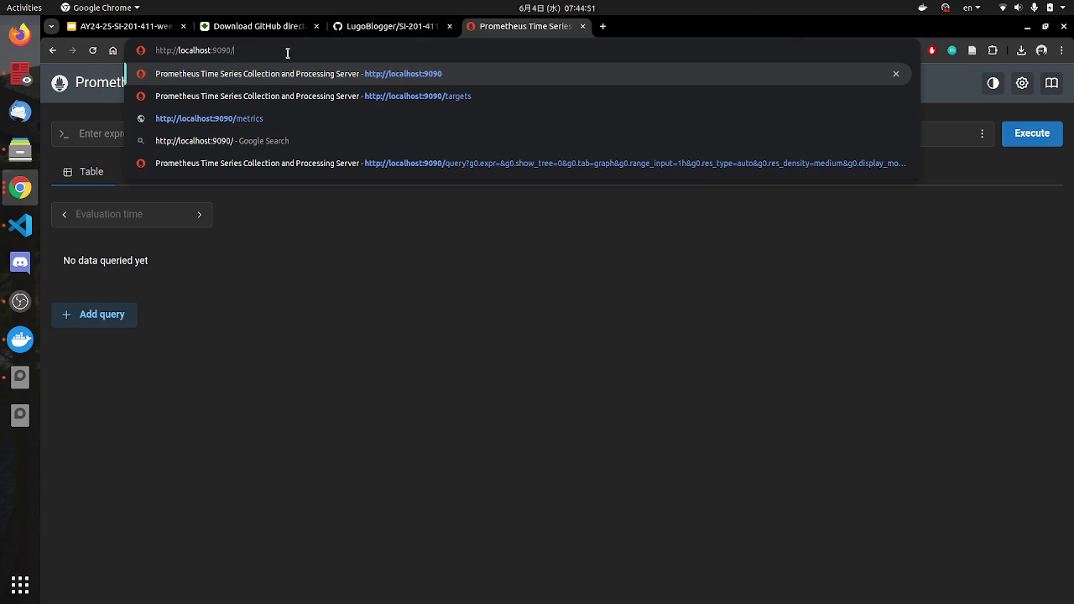
pyautogui.write('gzfb')
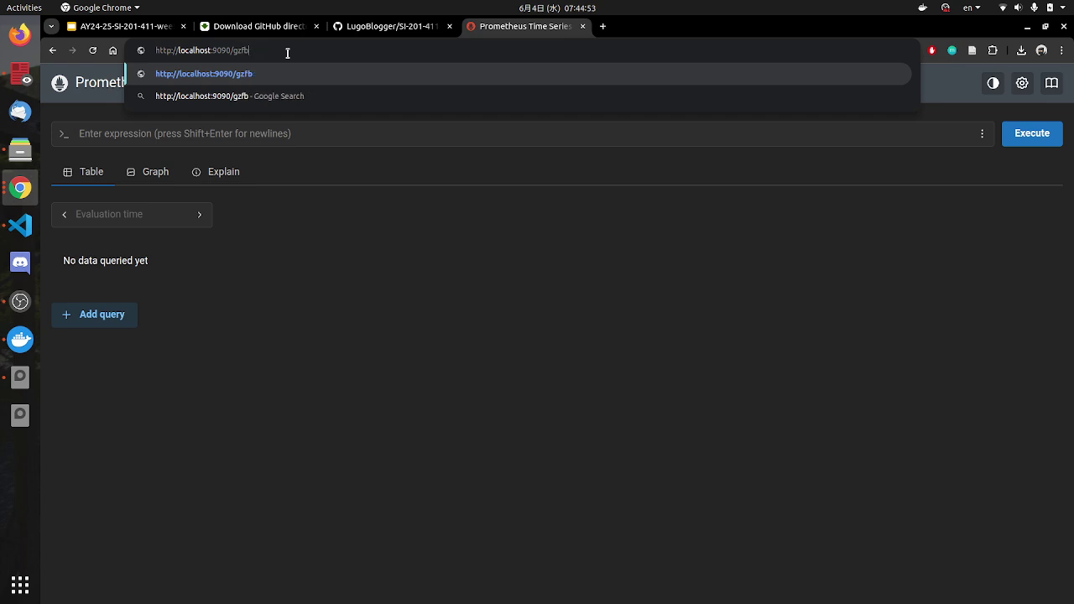
pyautogui.press('BackSpace')
pyautogui.press('BackSpace')
pyautogui.press('BackSpace')
pyautogui.press('BackSpace')
pyautogui.write('targe')
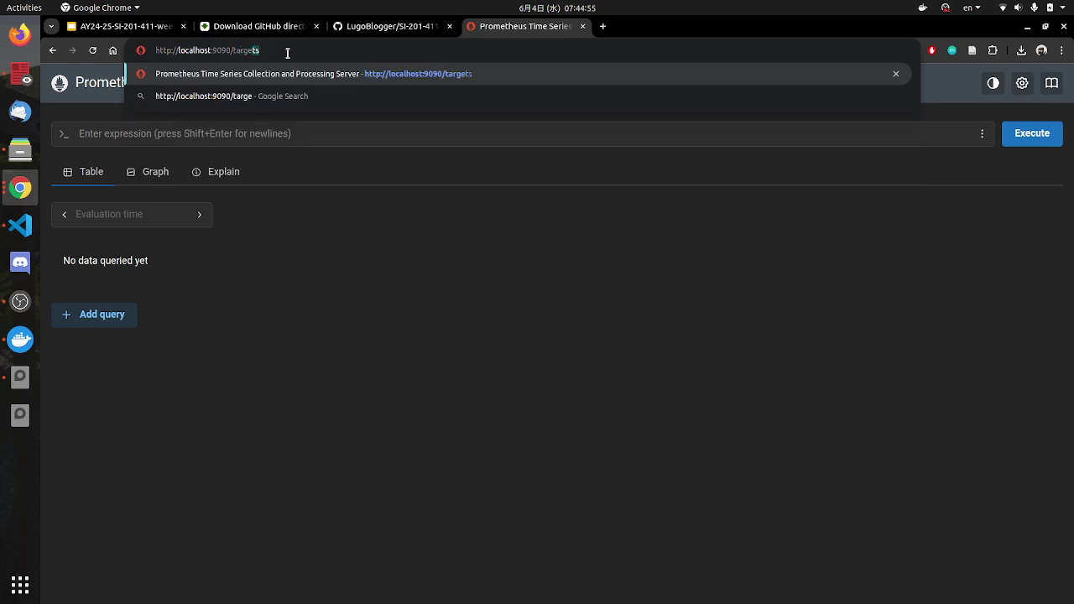
pyautogui.write('ts')
pyautogui.press('Return')
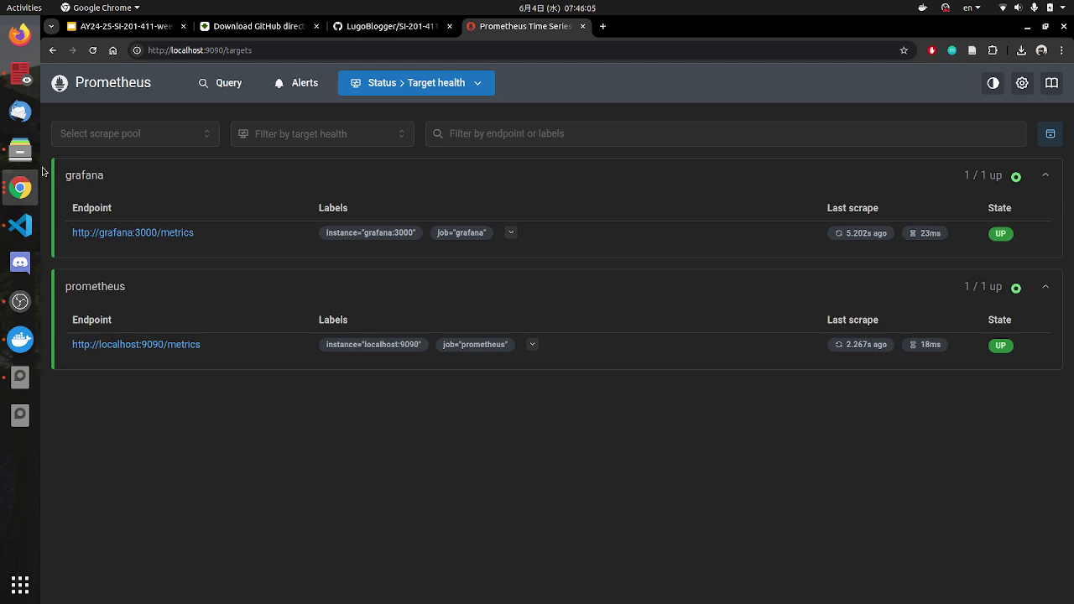
pyautogui.click(143, 30)
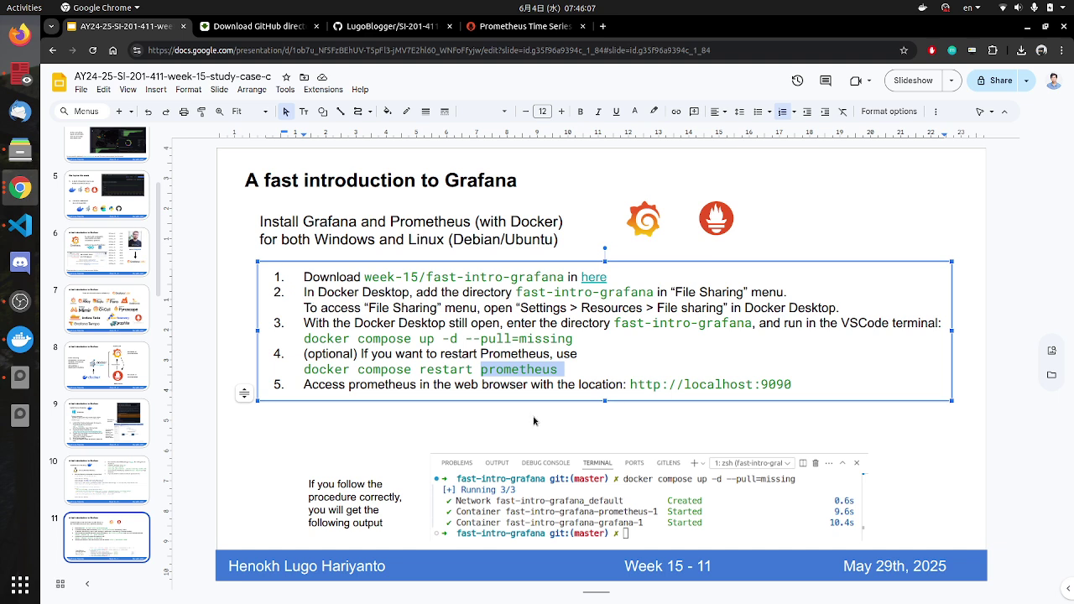
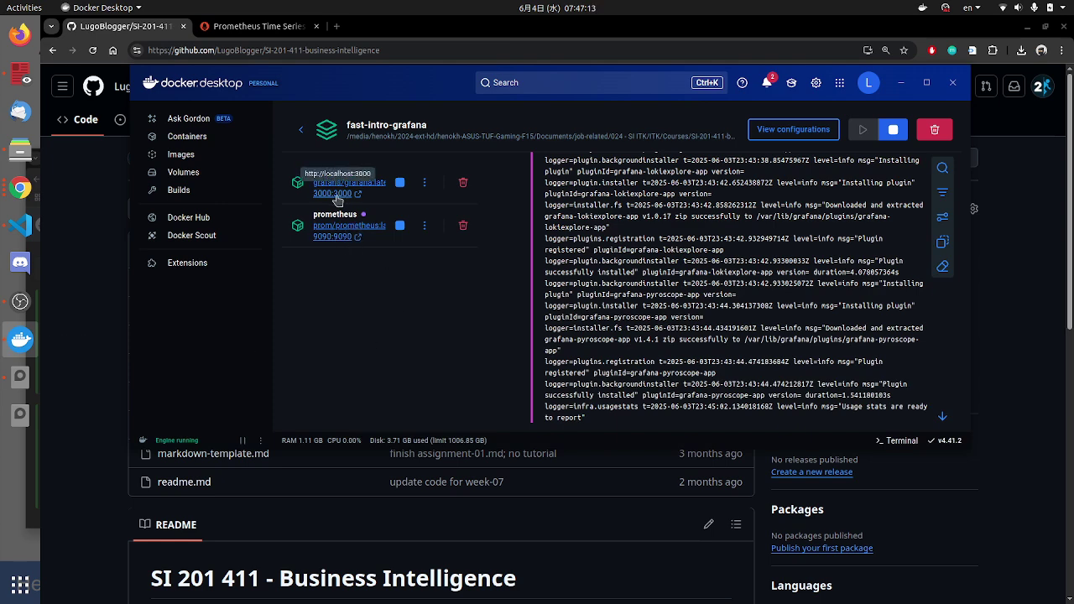
# Step: Open localhost:3000 from the grafana container's 3000:3000 port link to load Grafana's login page
pyautogui.click(339, 193)
pyautogui.moveTo(201, 51); pyautogui.dragTo(161, 57)
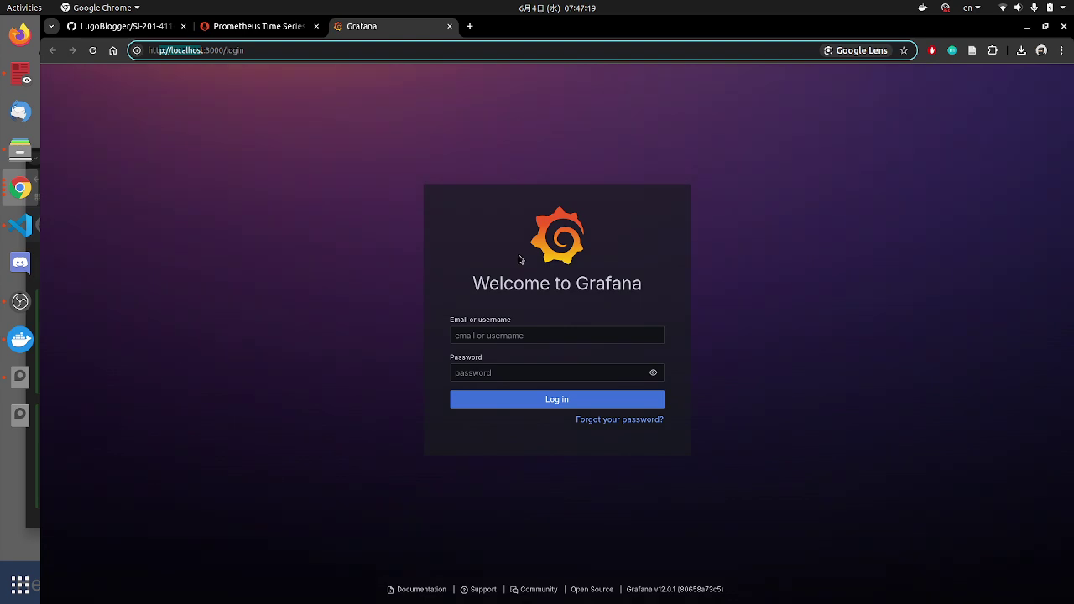
# Step: Log in with the default admin username and password, skipping the password update
pyautogui.click(541, 337)
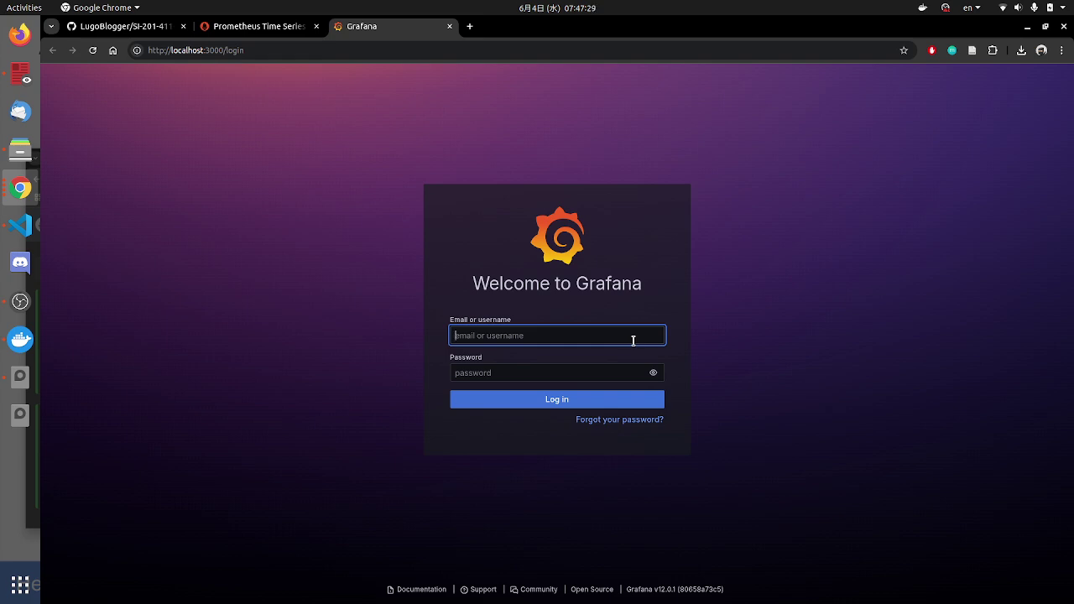
pyautogui.write('admin')
pyautogui.press('Tab')
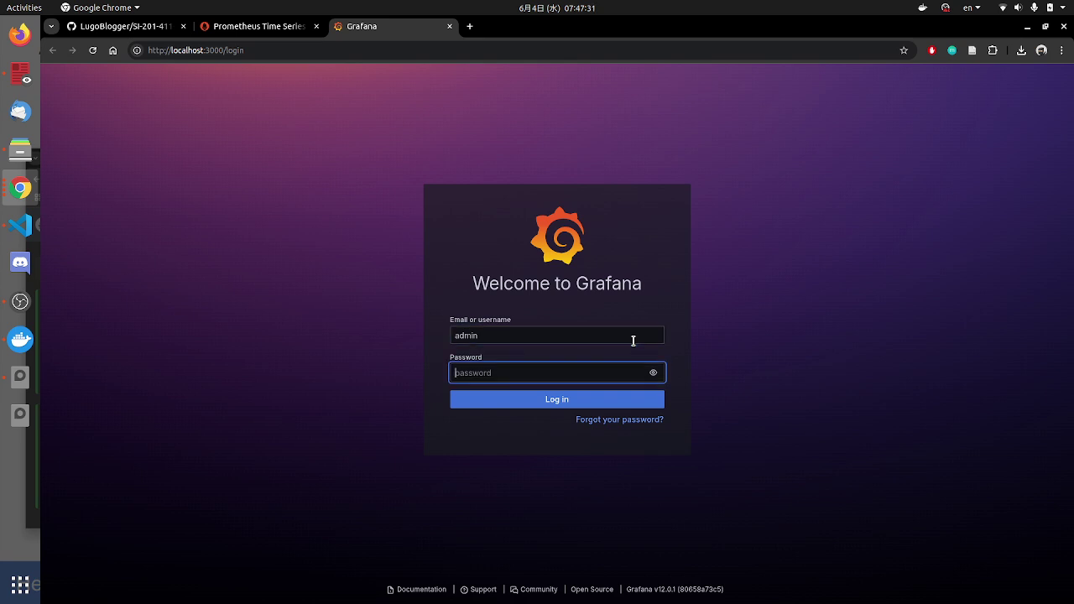
pyautogui.write('ad')
pyautogui.click(591, 400)
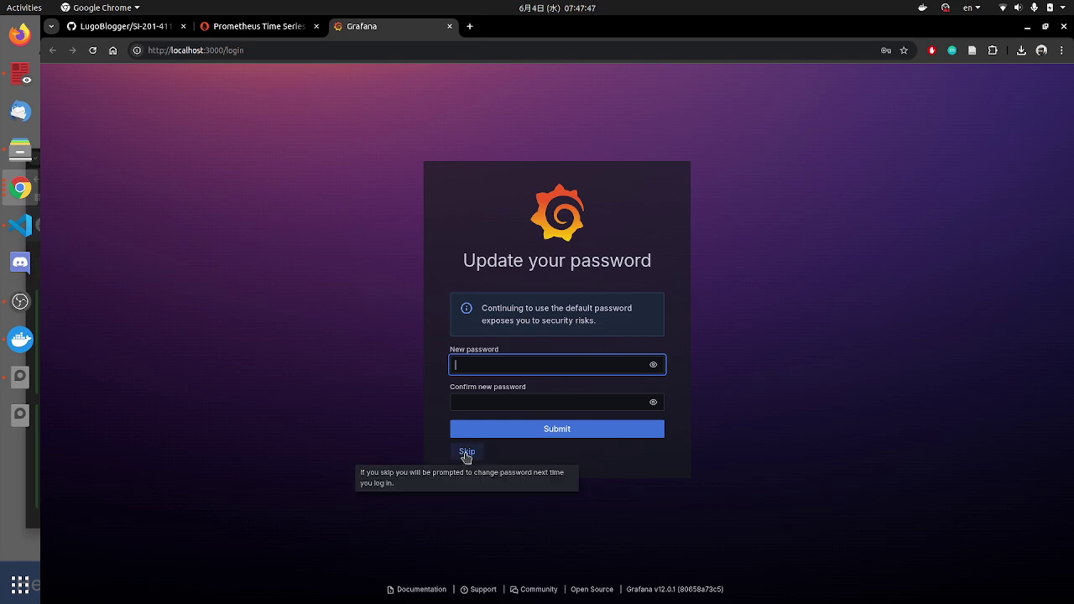
pyautogui.click(469, 453)
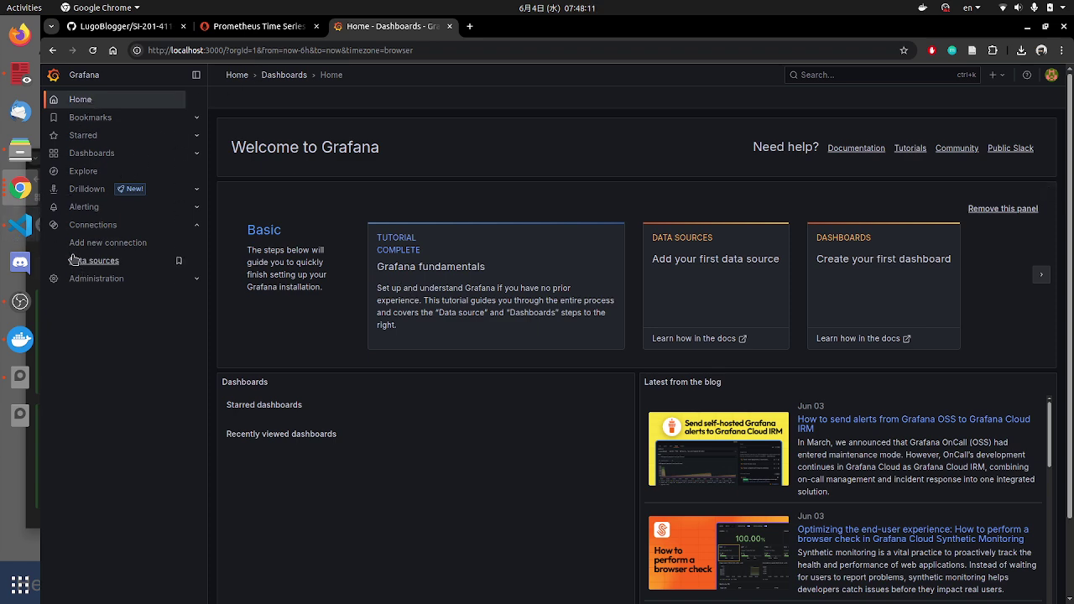
# Step: Collapse Connections, visit Dashboards, then reach the Add new connection page
pyautogui.click(196, 225)
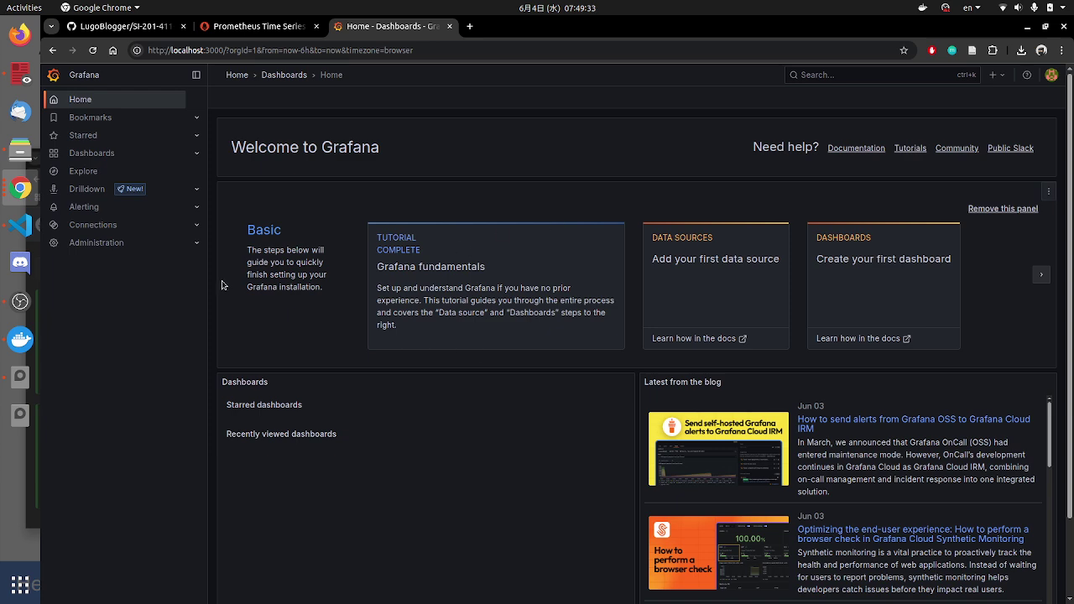
pyautogui.click(106, 157)
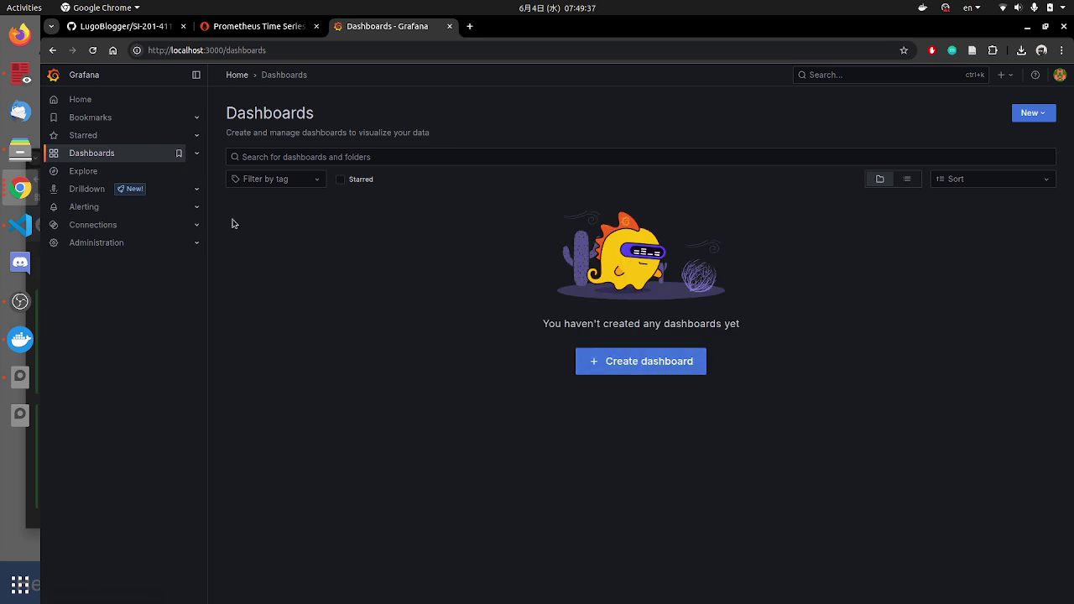
pyautogui.click(111, 227)
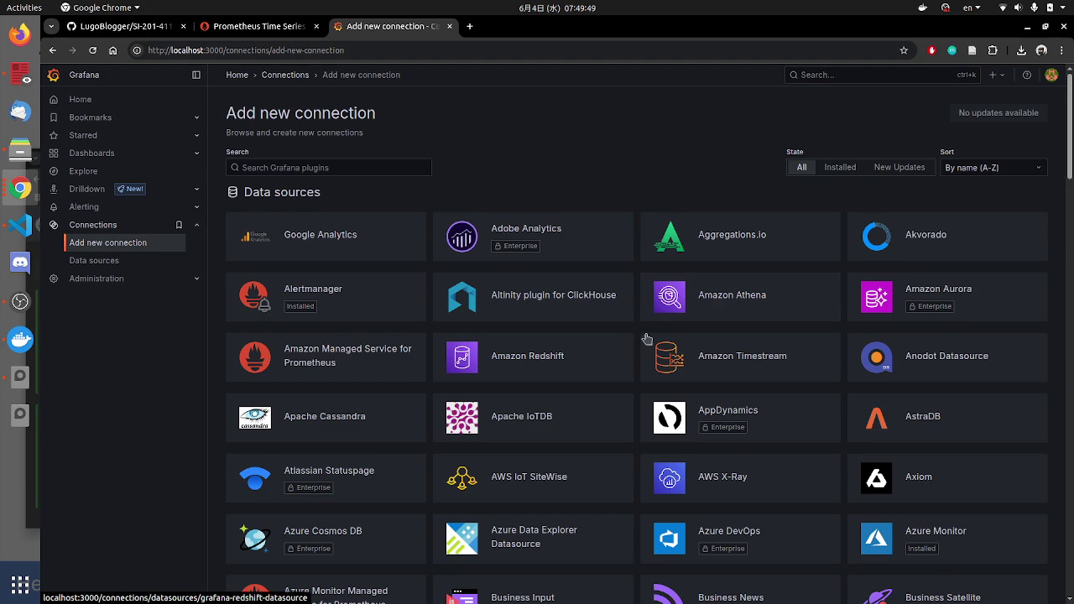
# Step: Scroll up and down through the Add new connection catalogue of data source plugins
pyautogui.scroll(-4, 785, 356)
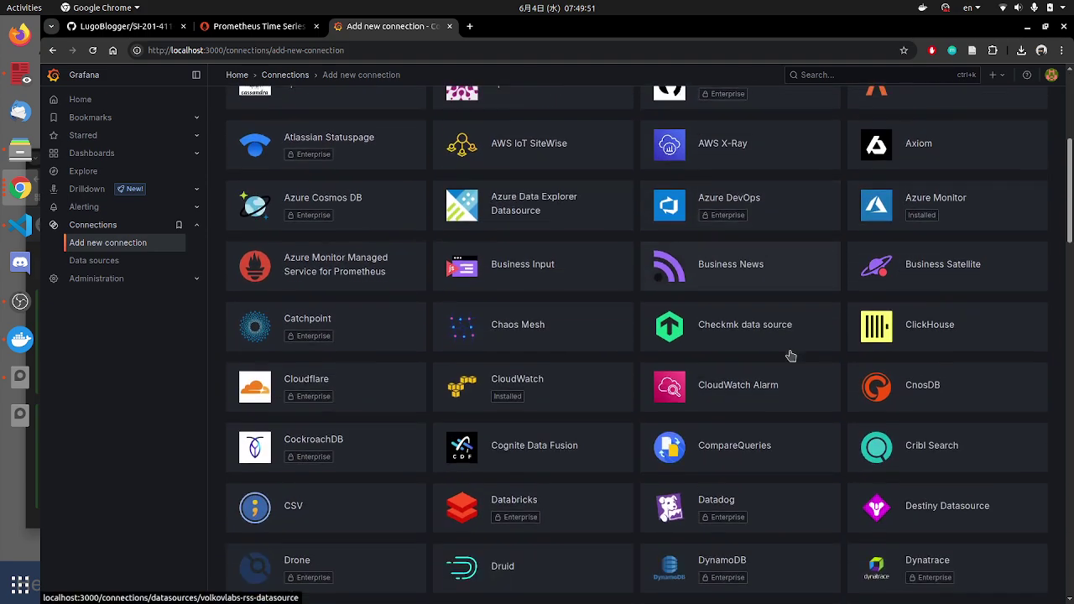
pyautogui.scroll(-3, 739, 370)
pyautogui.scroll(-1, 856, 394)
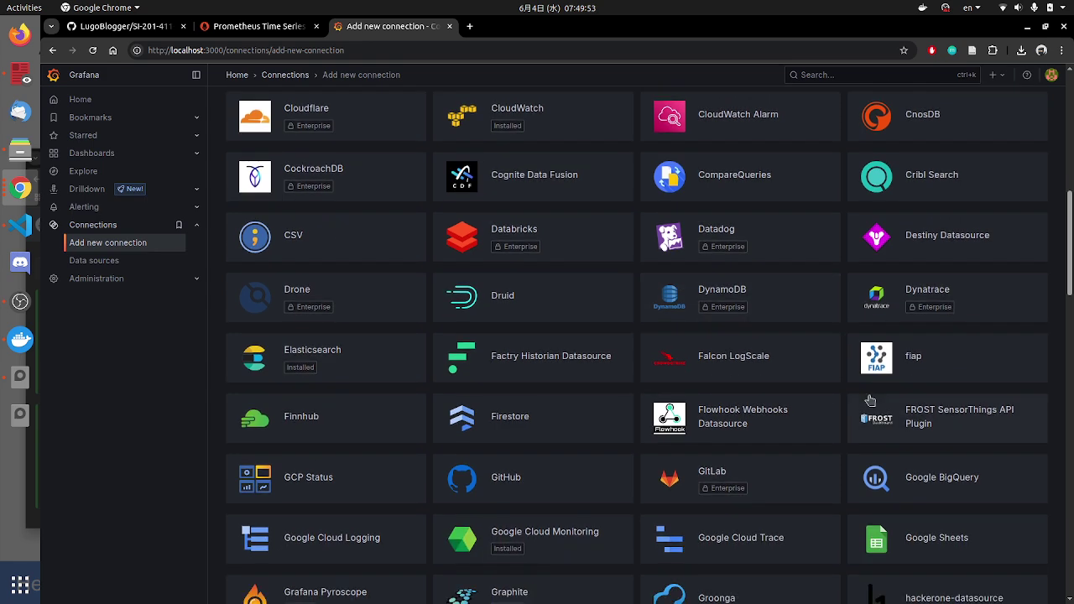
pyautogui.scroll(-2, 750, 446)
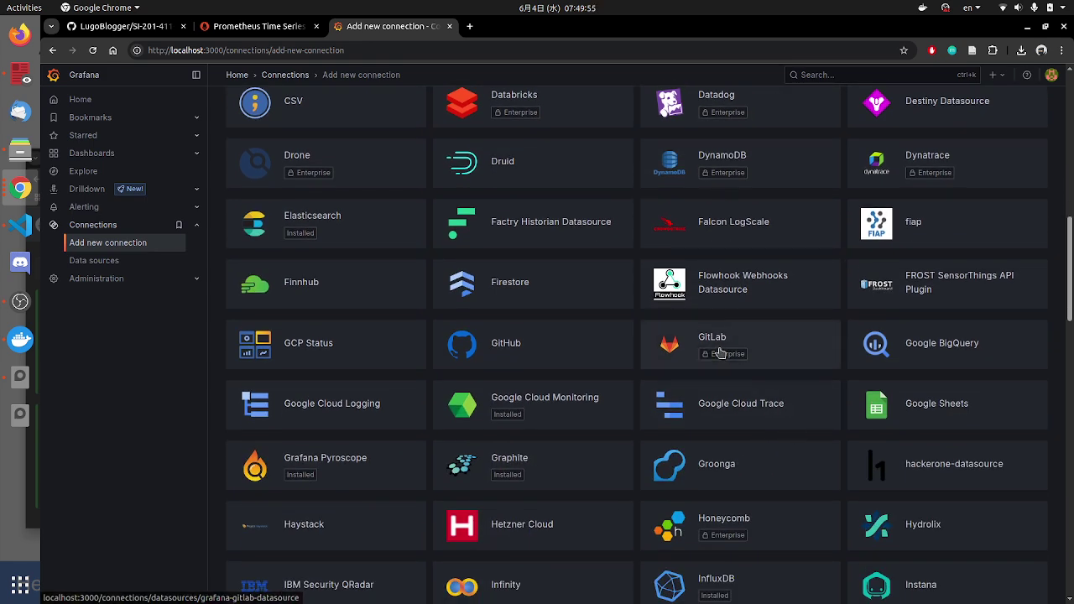
pyautogui.scroll(-2, 781, 430)
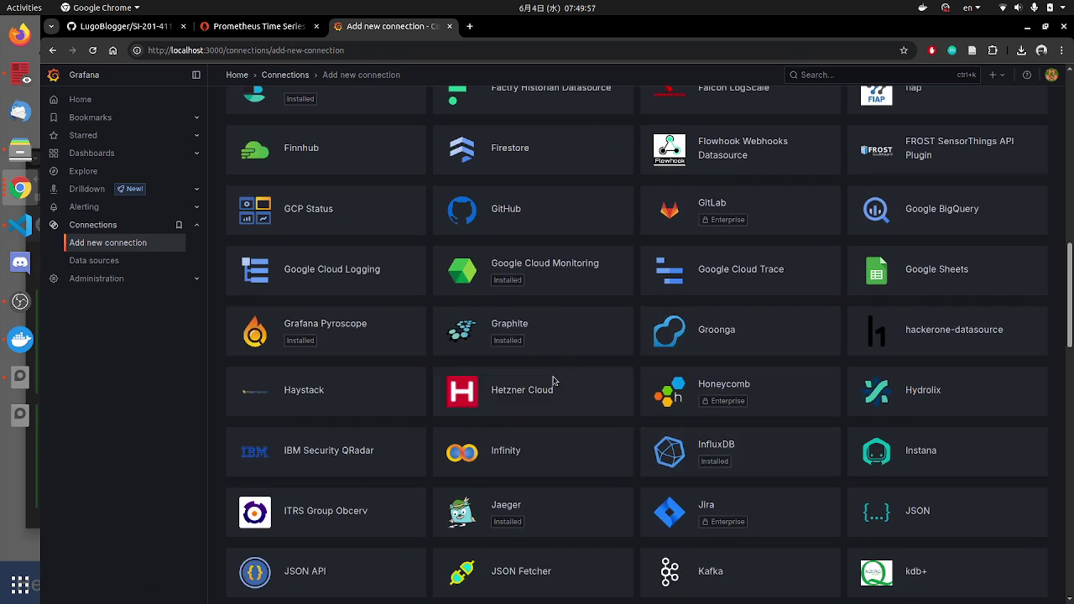
pyautogui.scroll(-3, 512, 399)
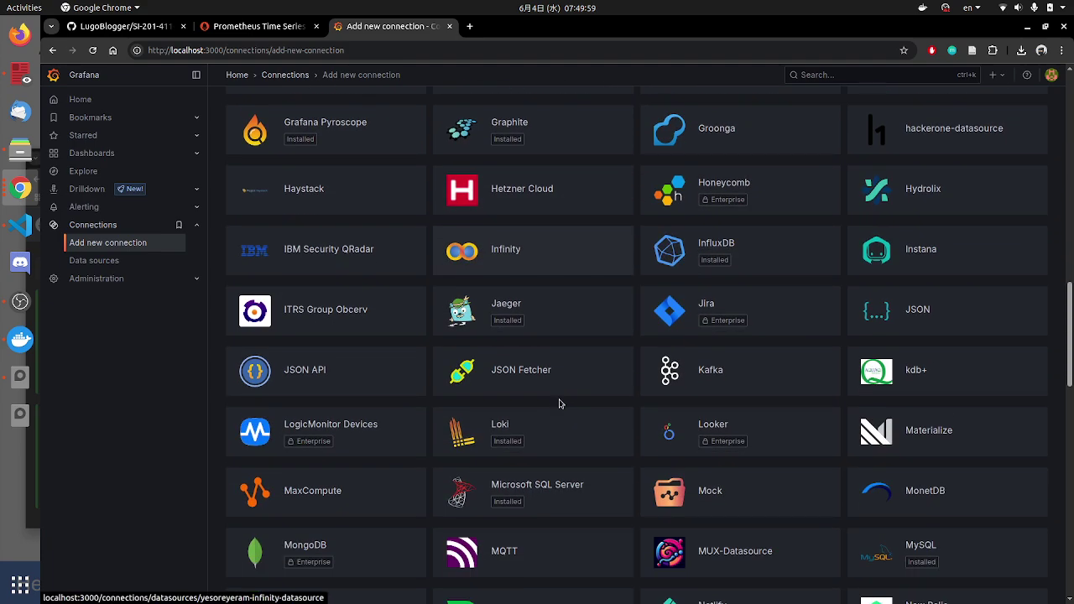
pyautogui.scroll(-1, 560, 403)
pyautogui.scroll(8, 722, 395)
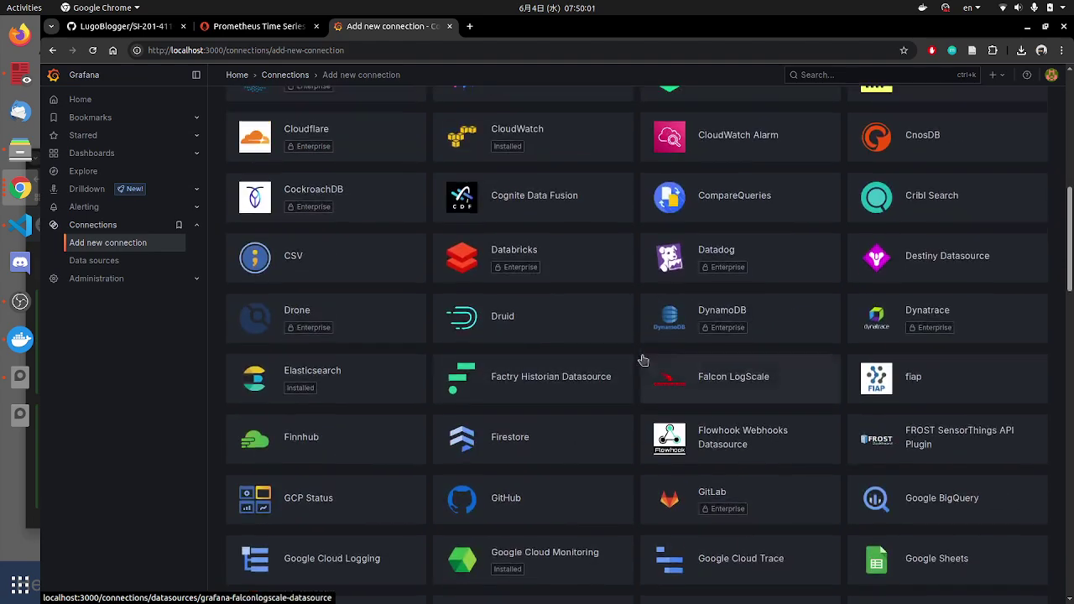
pyautogui.scroll(4, 643, 360)
pyautogui.scroll(1, 544, 351)
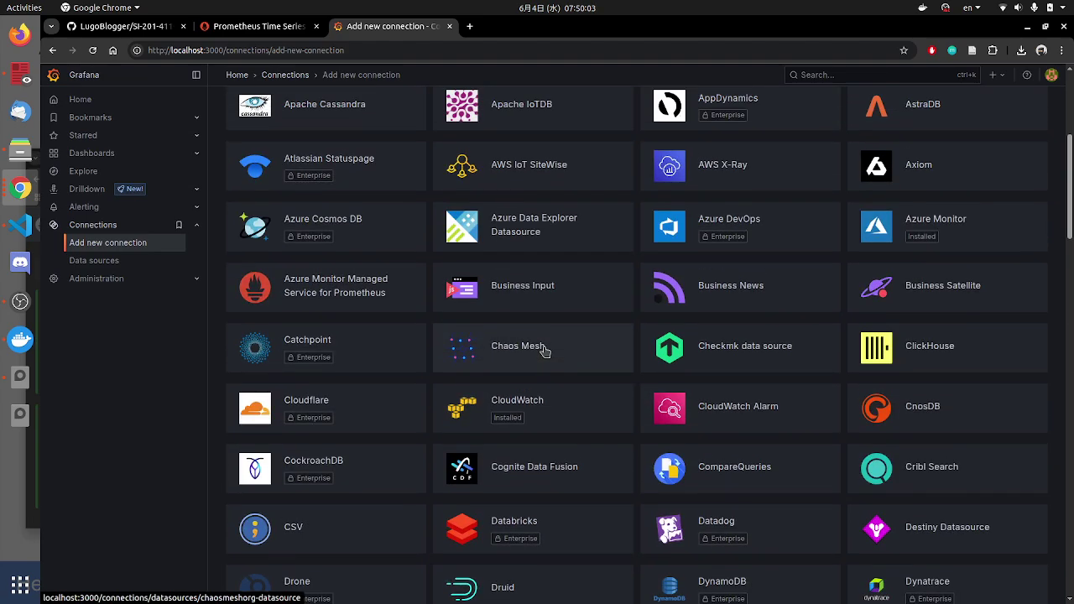
pyautogui.scroll(-3, 616, 383)
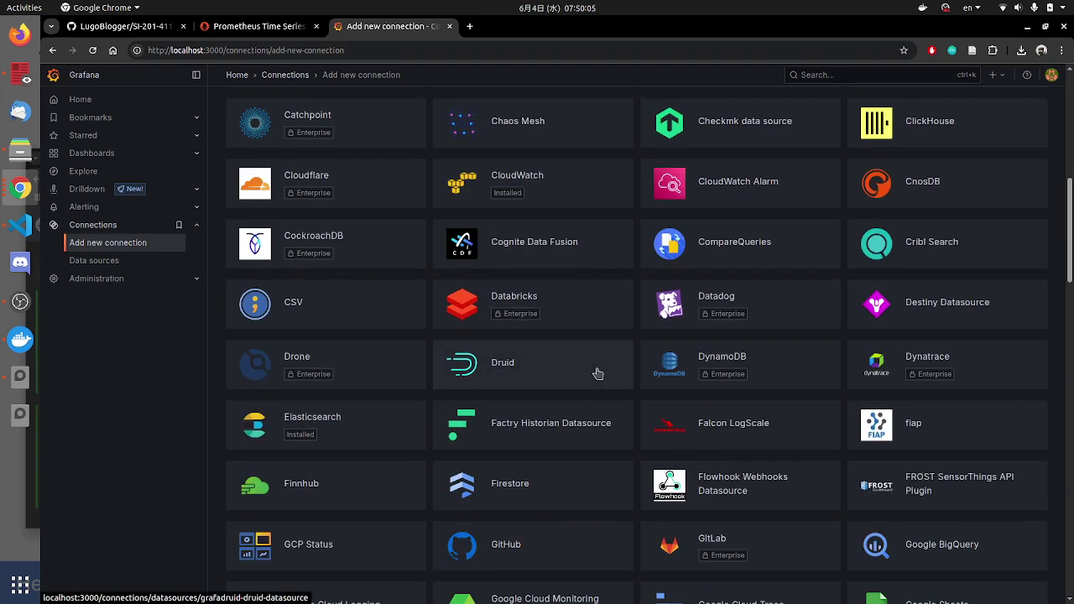
pyautogui.scroll(-1, 598, 374)
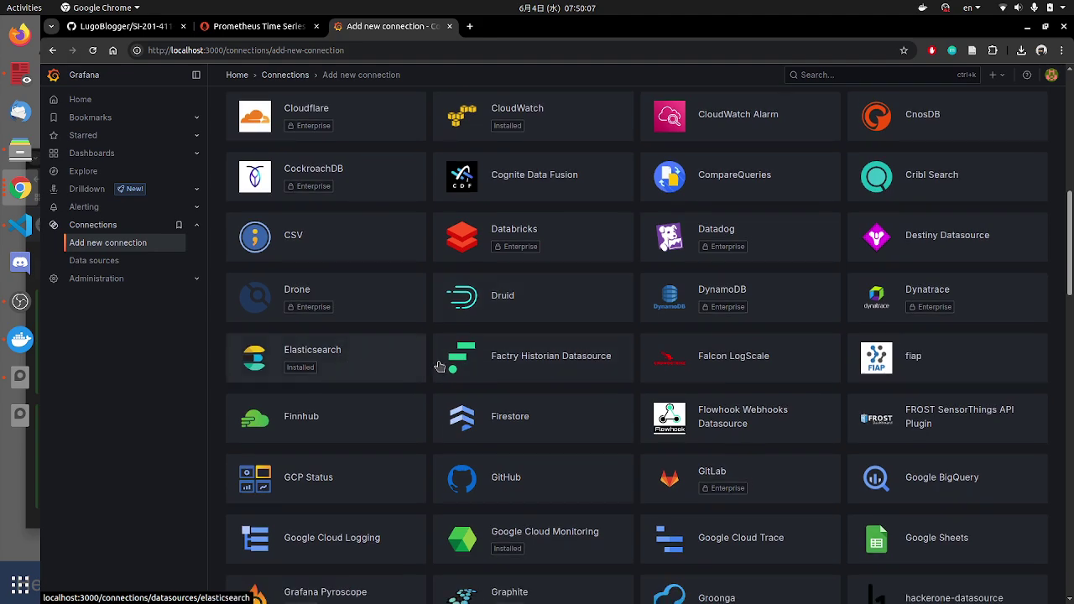
pyautogui.scroll(-8, 440, 367)
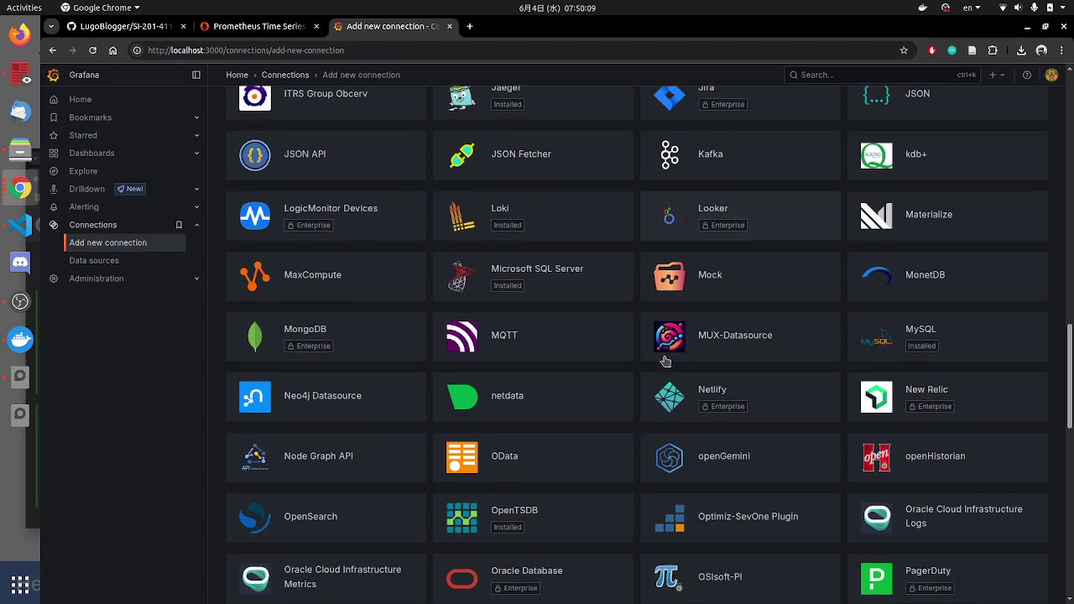
pyautogui.scroll(-2, 665, 361)
pyautogui.scroll(3, 739, 378)
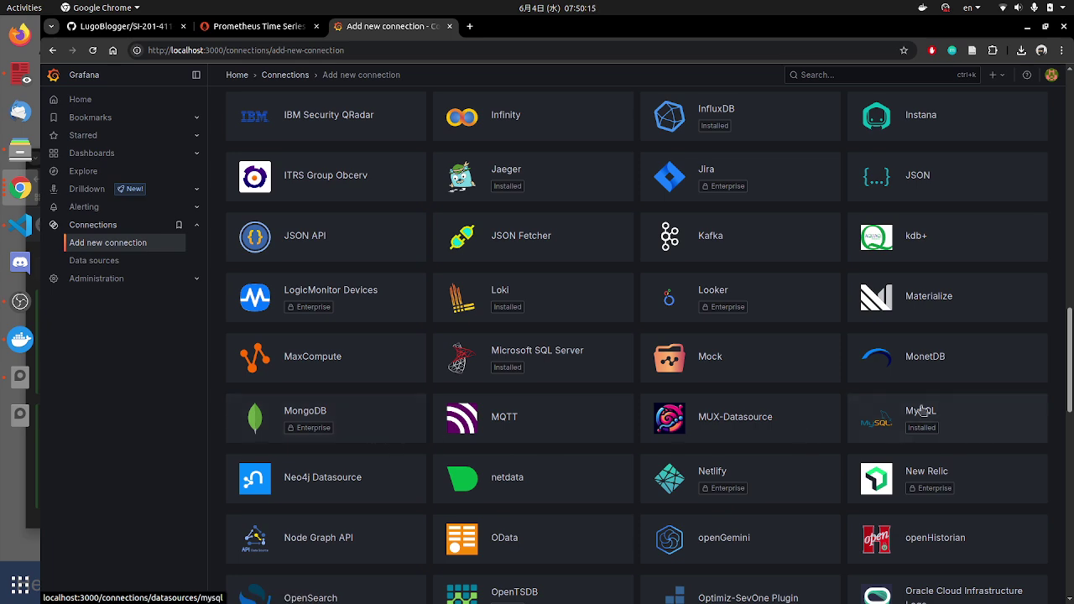
pyautogui.scroll(-2, 881, 435)
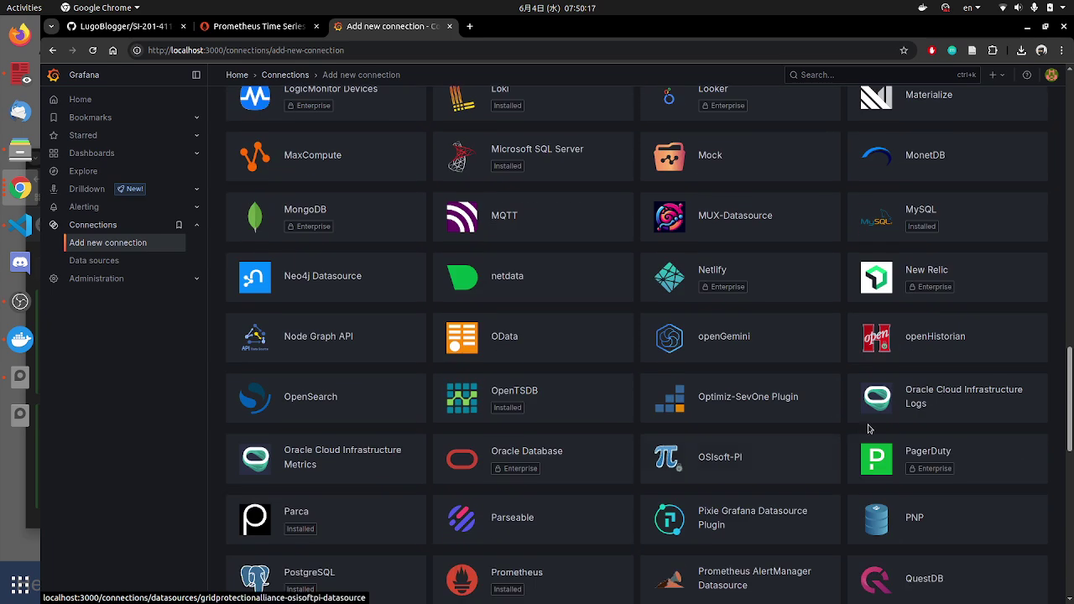
pyautogui.scroll(-5, 869, 429)
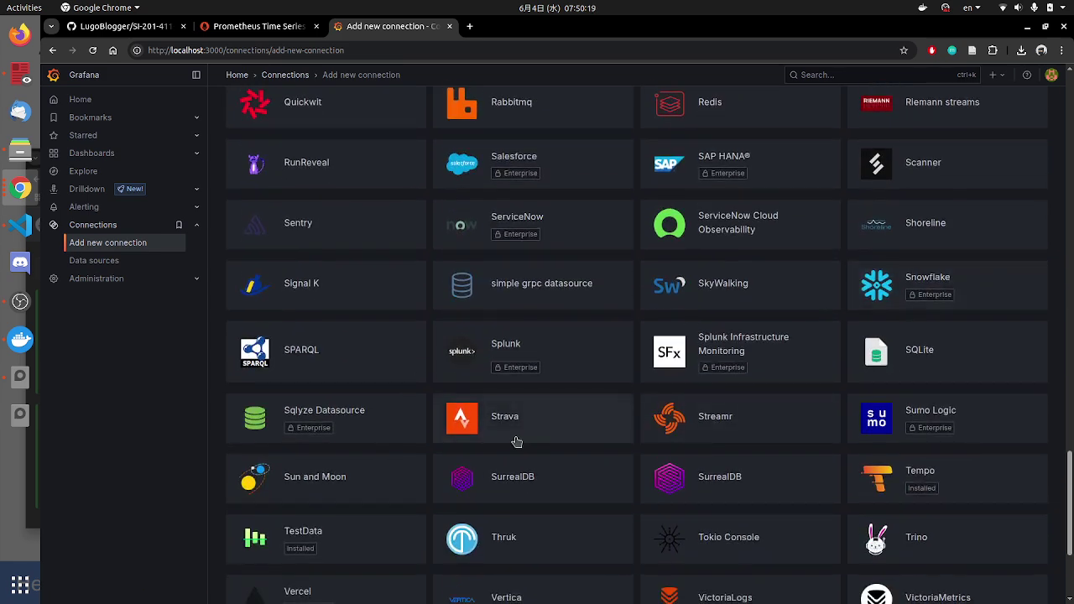
pyautogui.scroll(-2, 470, 415)
pyautogui.scroll(2, 355, 348)
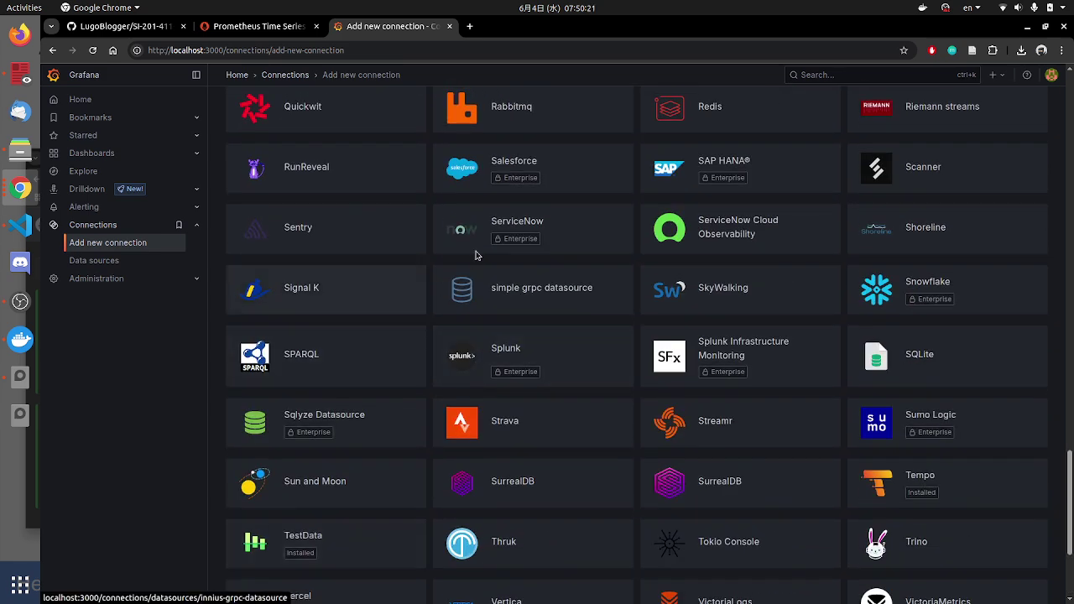
pyautogui.scroll(2, 470, 260)
pyautogui.scroll(1, 576, 270)
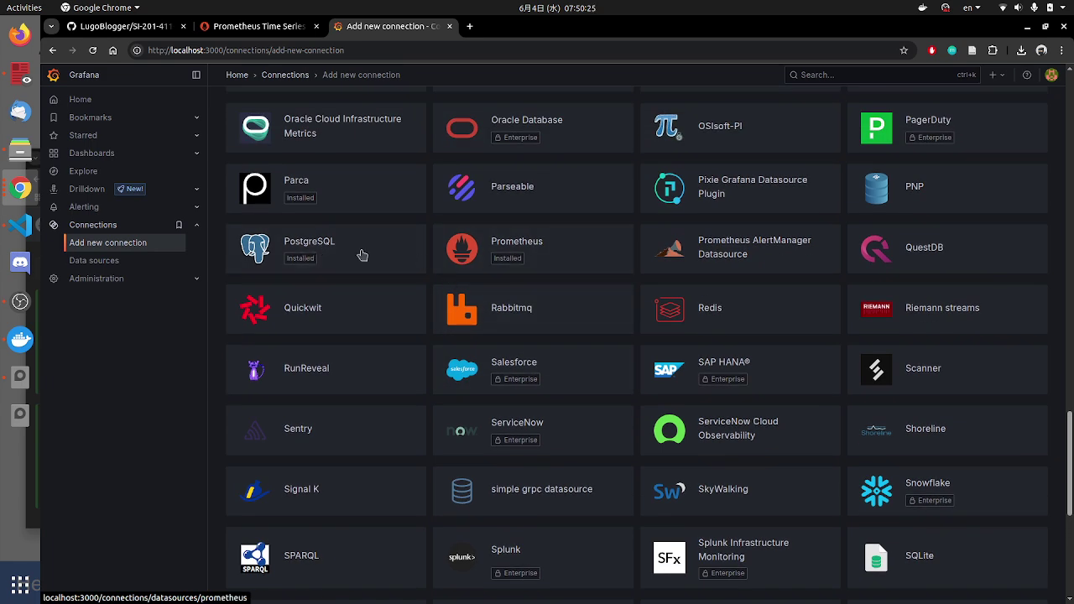
pyautogui.scroll(-3, 831, 352)
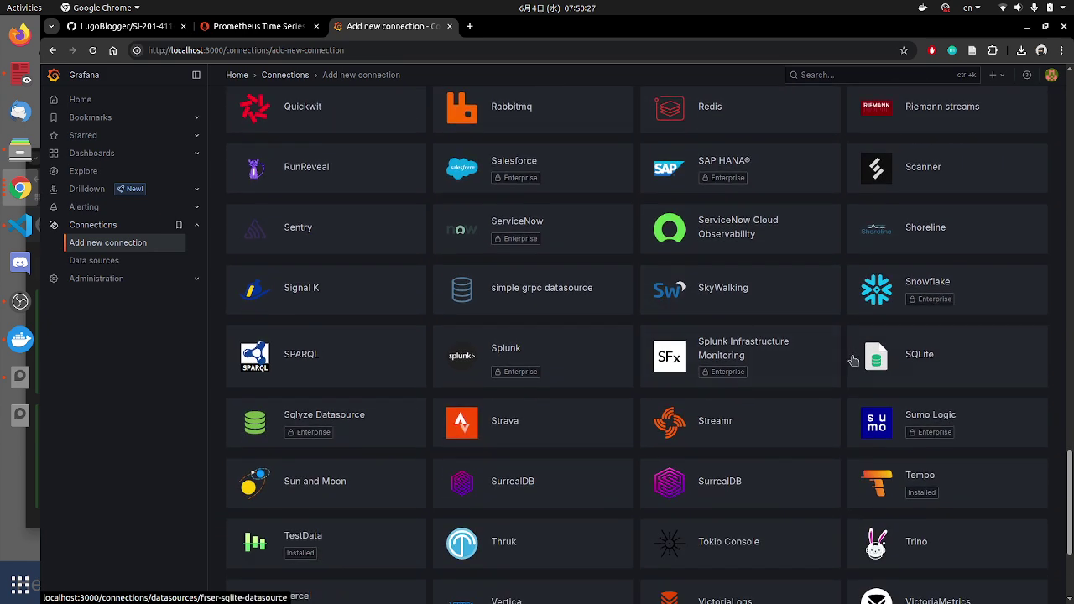
pyautogui.scroll(-2, 839, 366)
pyautogui.scroll(-1, 672, 377)
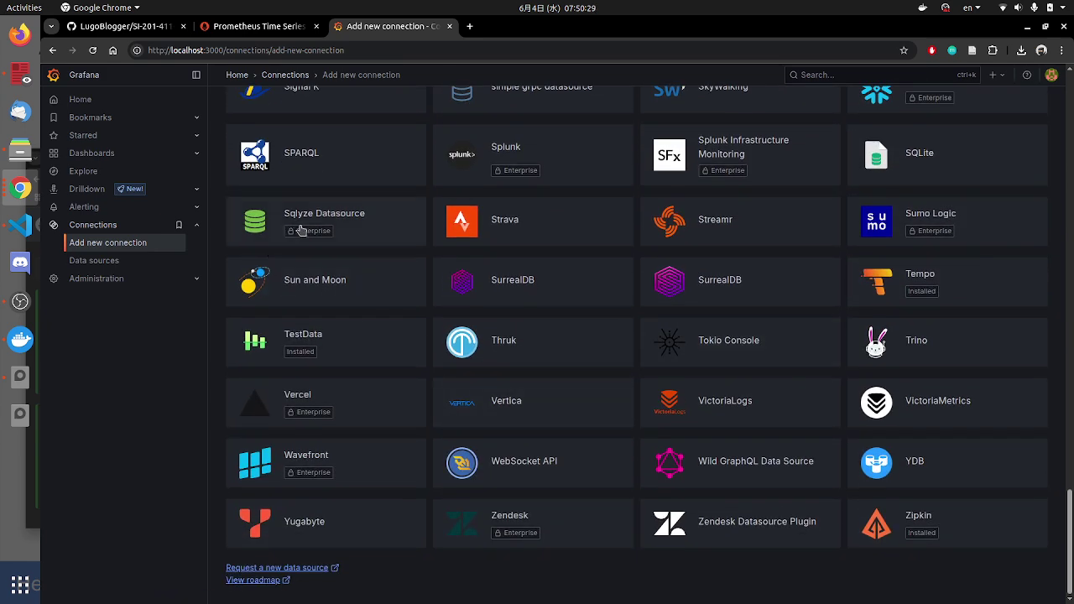
pyautogui.scroll(7, 693, 448)
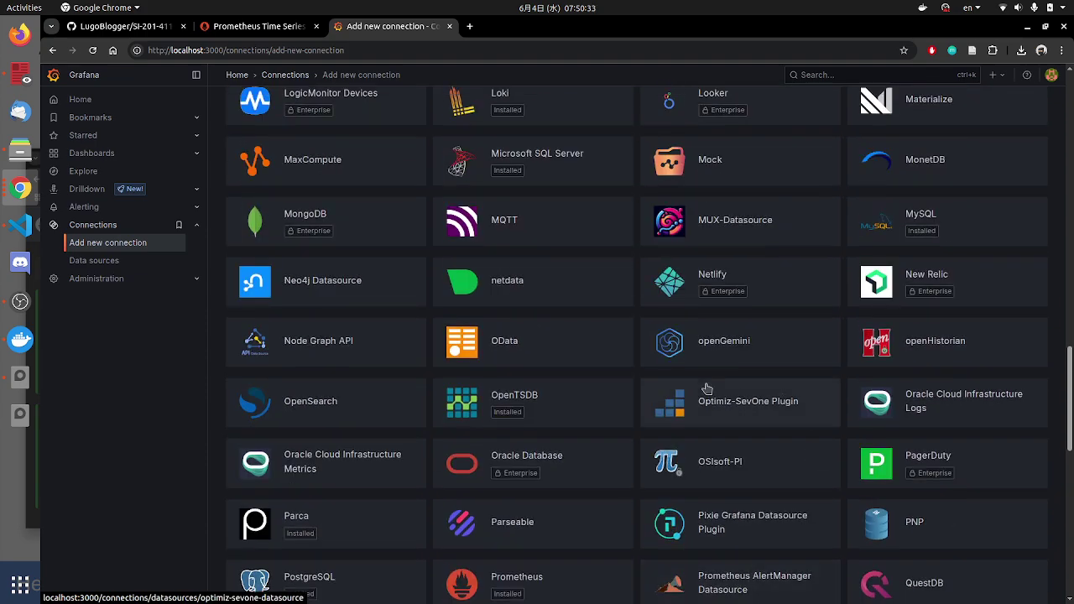
pyautogui.scroll(1, 707, 389)
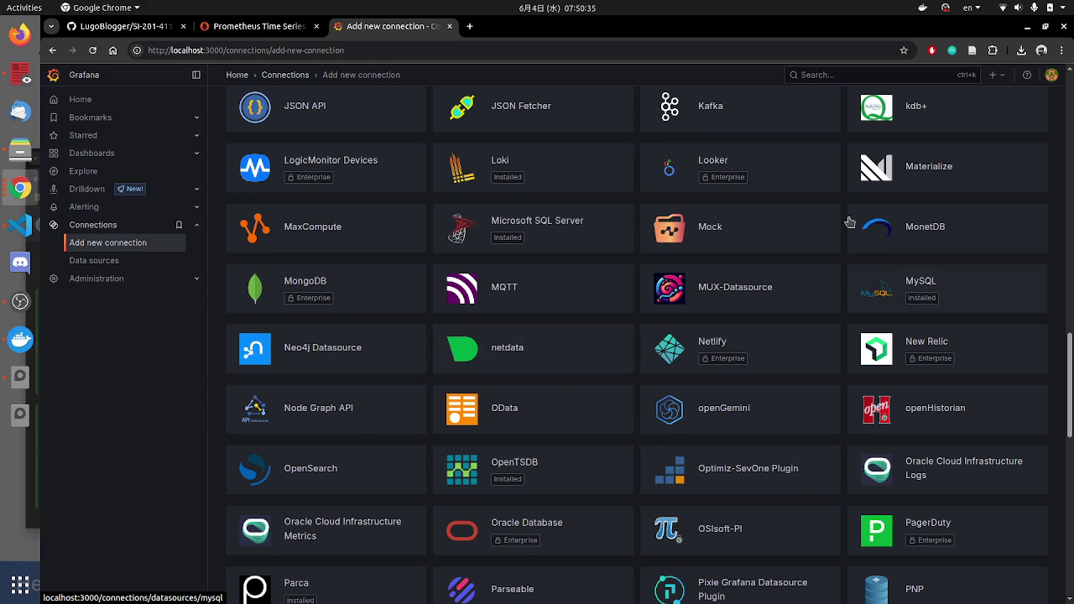
pyautogui.scroll(1, 701, 293)
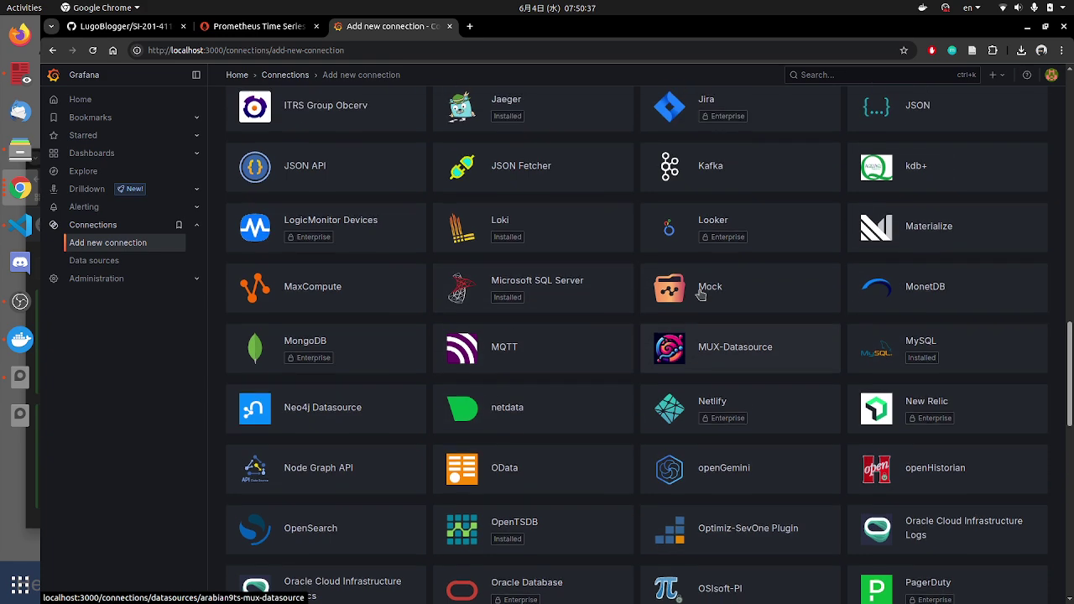
pyautogui.scroll(5, 588, 353)
pyautogui.scroll(2, 872, 315)
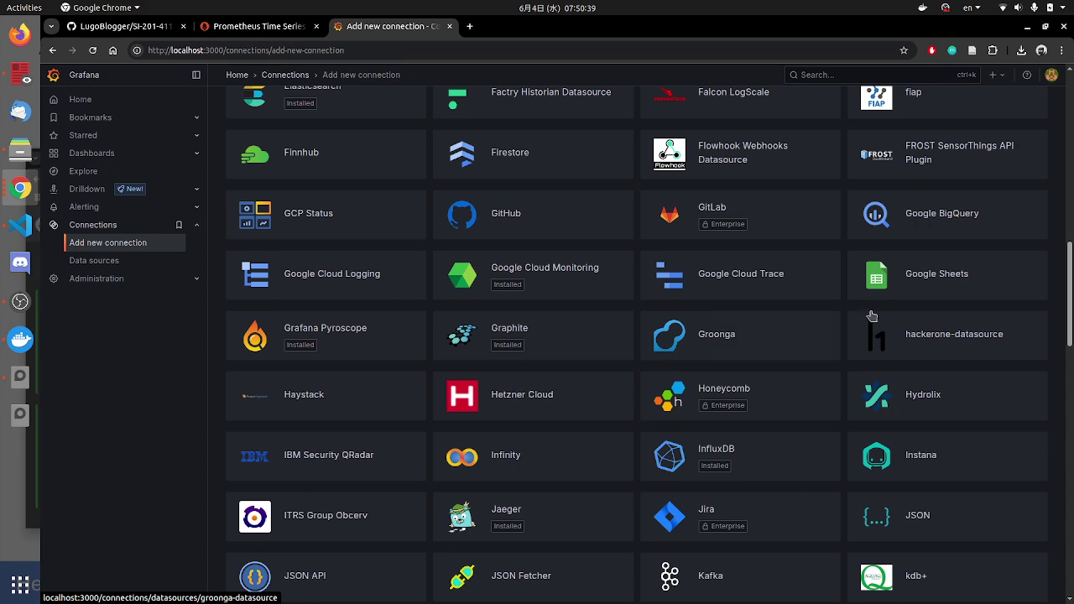
pyautogui.scroll(2, 872, 316)
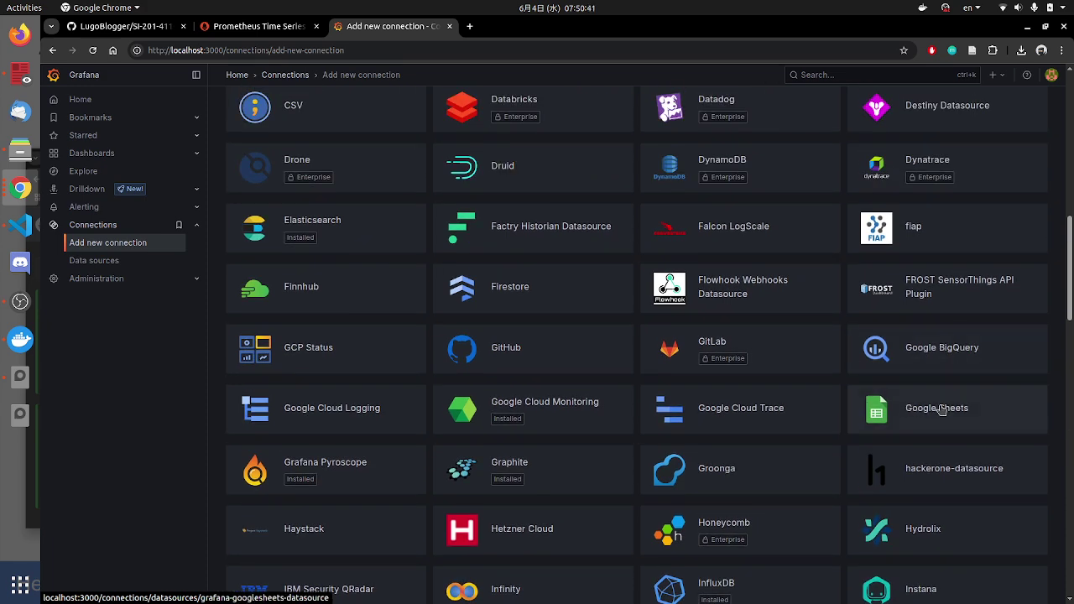
pyautogui.scroll(3, 797, 353)
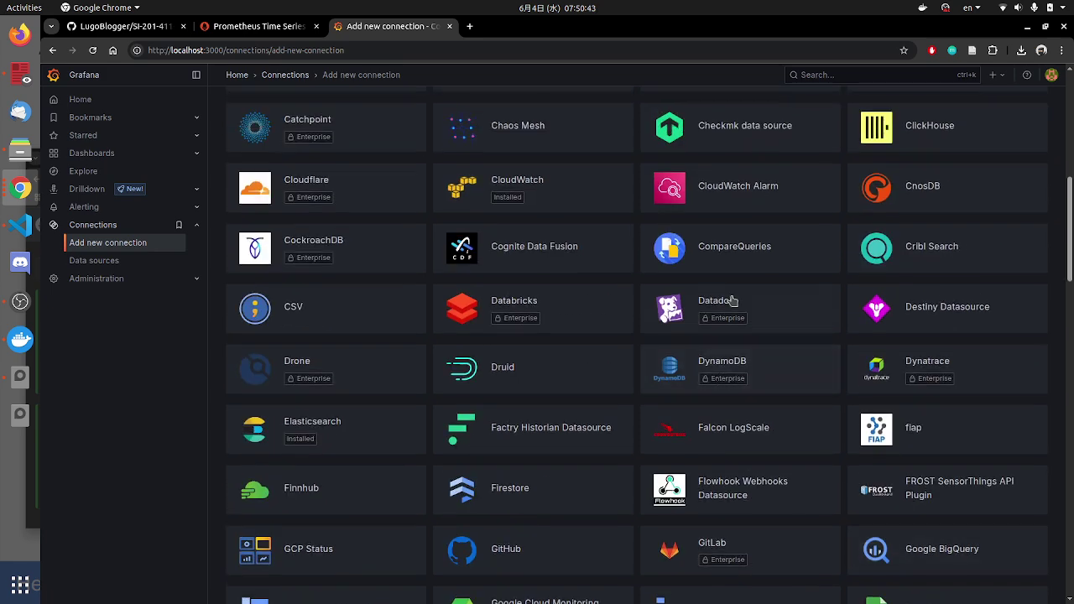
pyautogui.scroll(2, 739, 378)
pyautogui.scroll(-2, 747, 443)
pyautogui.scroll(-2, 944, 491)
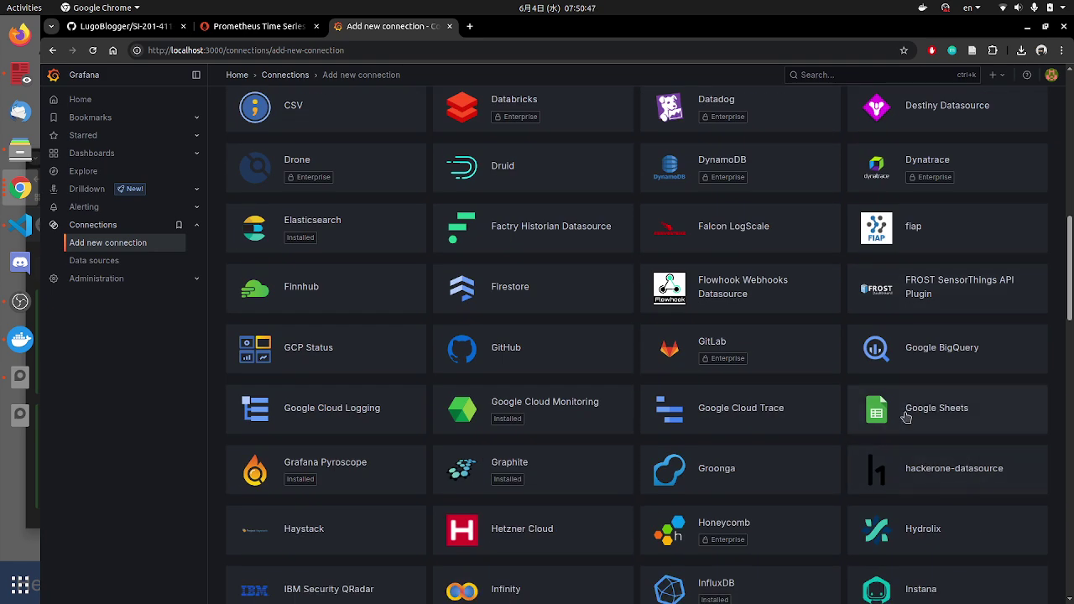
pyautogui.scroll(-1, 932, 420)
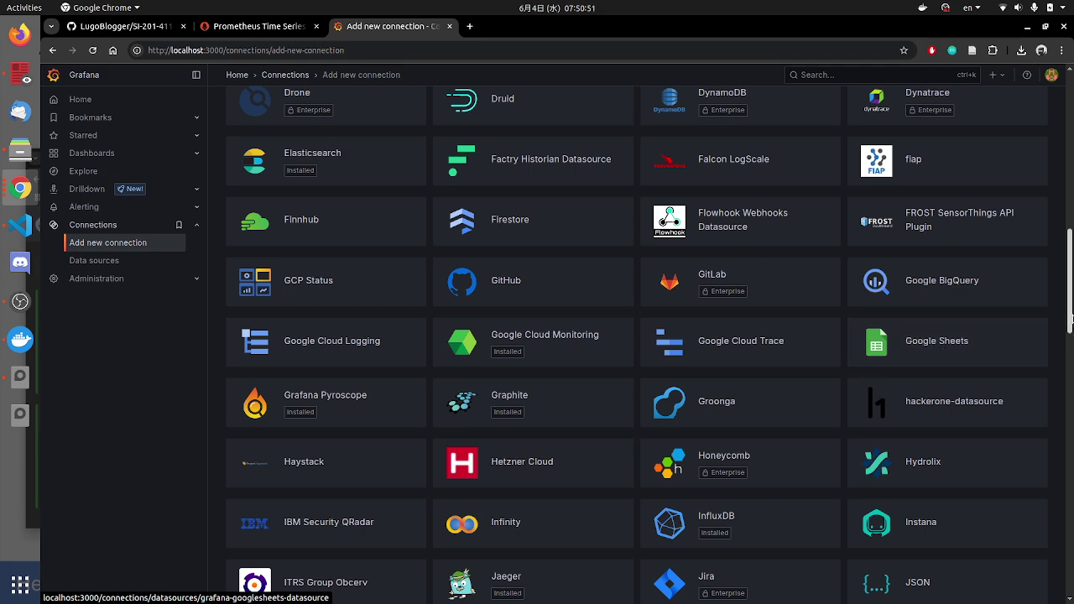
# Step: Finish browsing the catalogue and open the Data sources page, which lists none yet
pyautogui.moveTo(1071, 317); pyautogui.dragTo(1055, 580)
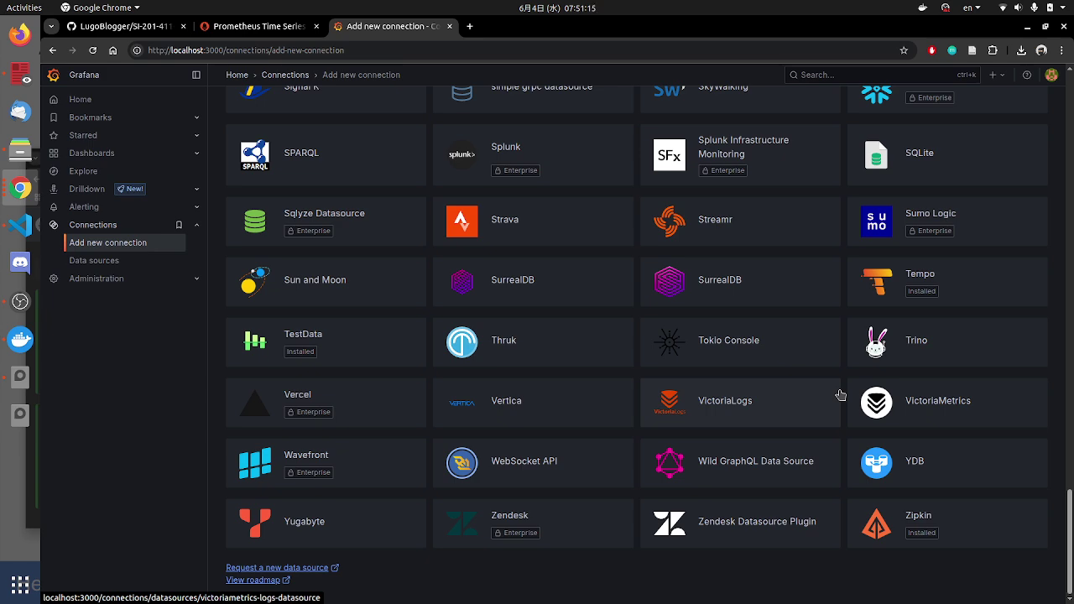
pyautogui.scroll(10, 830, 369)
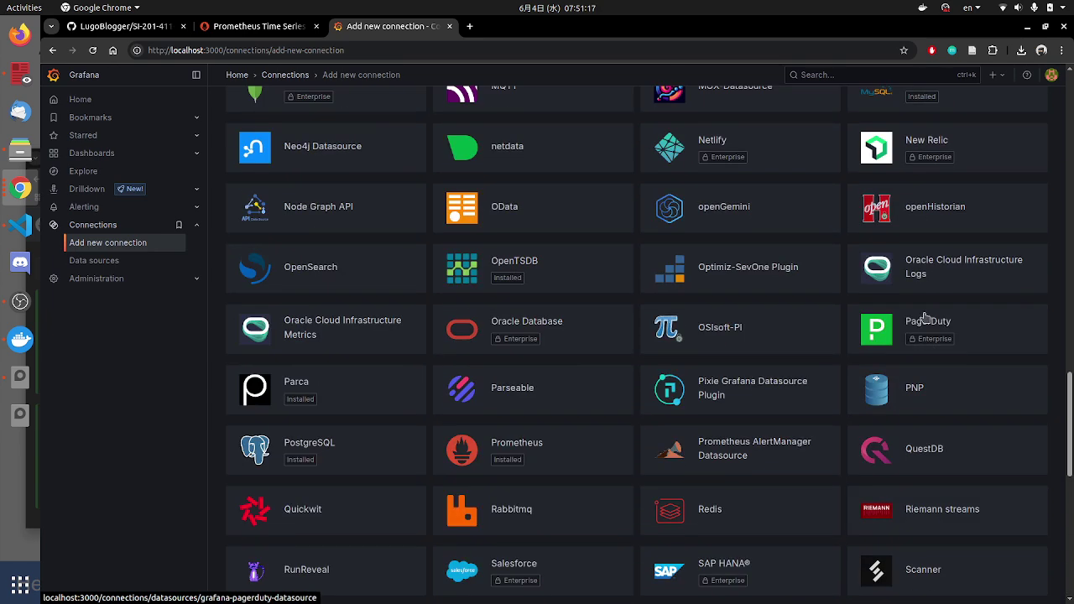
pyautogui.scroll(-5, 714, 442)
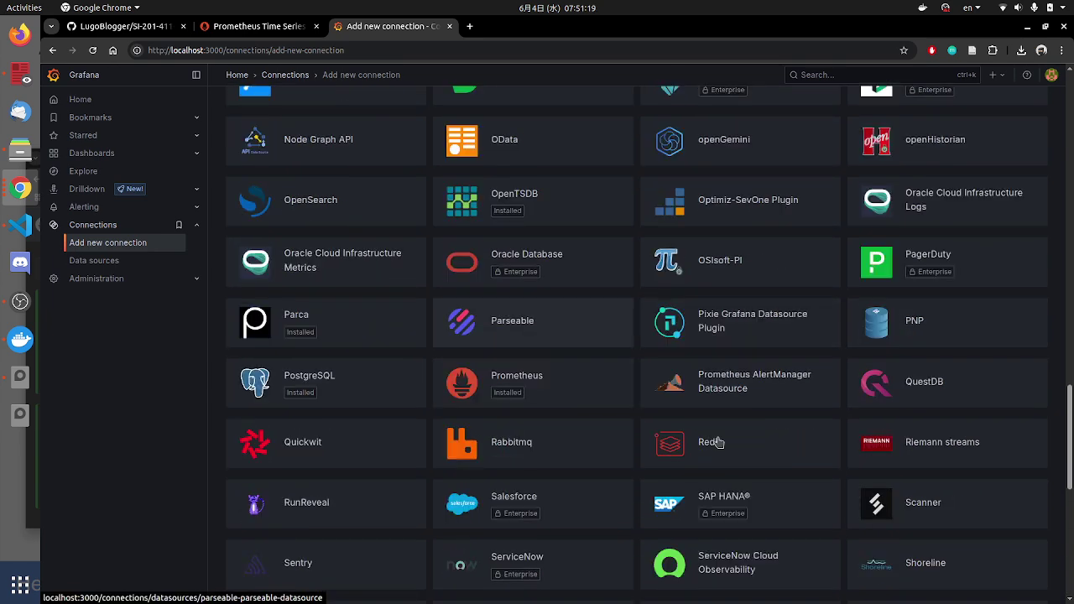
pyautogui.scroll(-6, 616, 504)
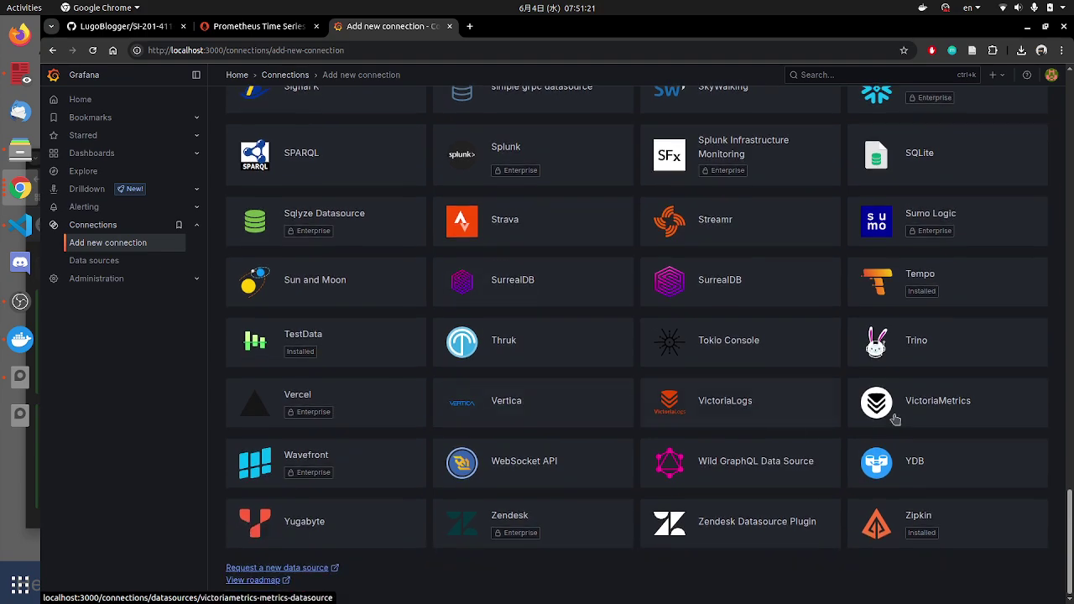
pyautogui.scroll(3, 714, 564)
pyautogui.scroll(-4, 714, 564)
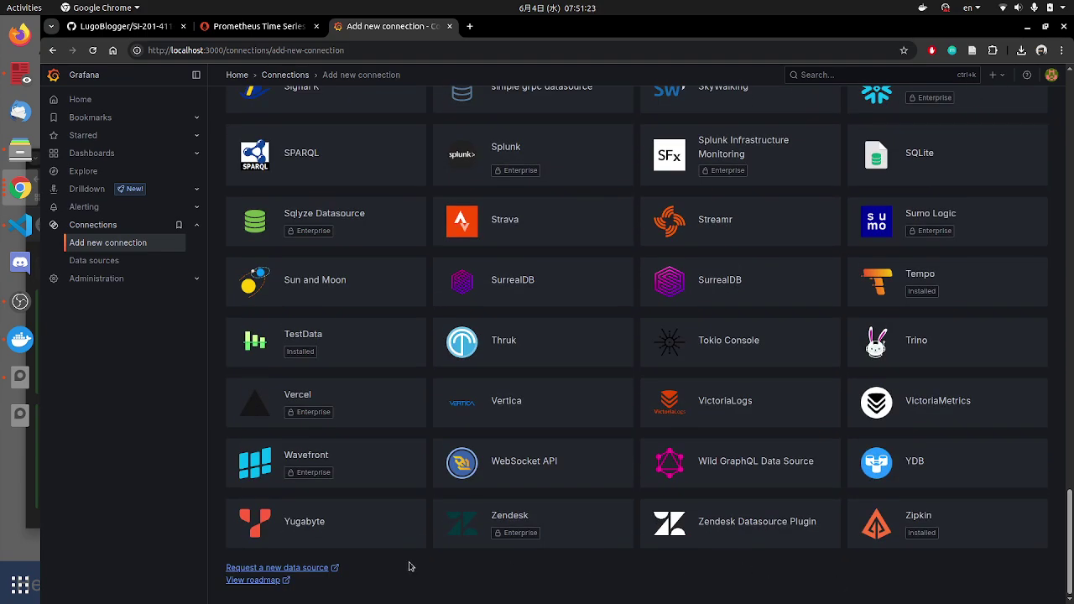
pyautogui.moveTo(1070, 537); pyautogui.dragTo(1071, 122)
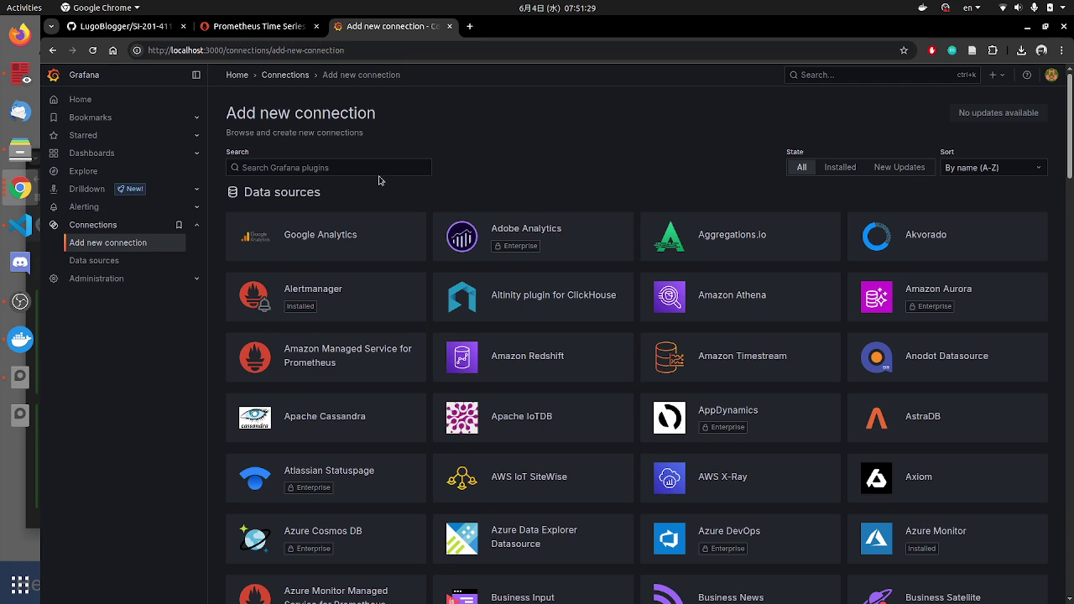
pyautogui.click(107, 262)
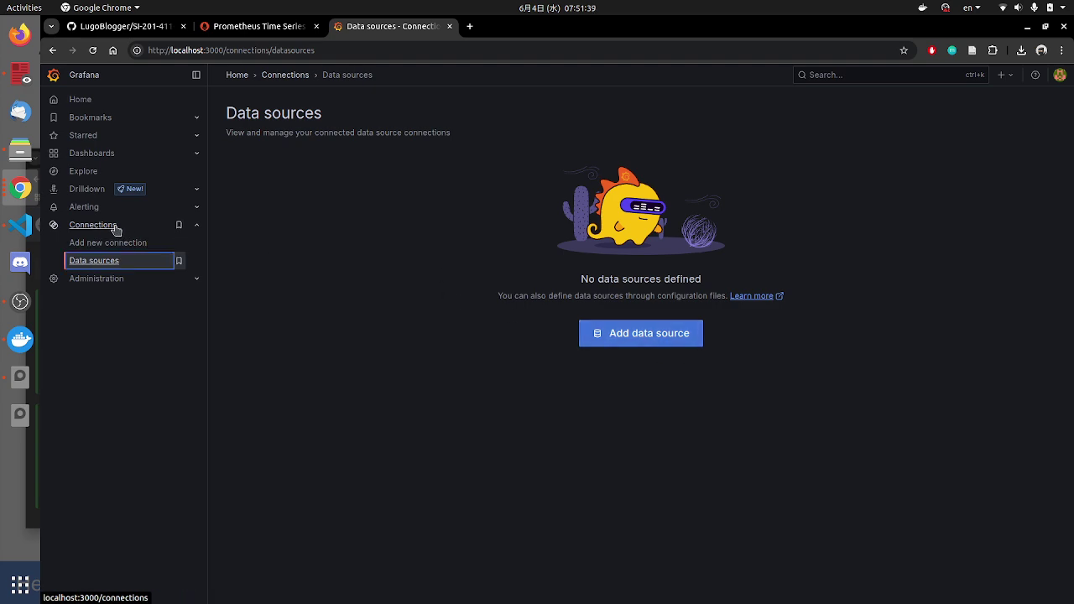
# Step: Advance the slideshow to slide 14 on Prometheus data-source setup and enable the laser pointer
pyautogui.click(20, 188)
pyautogui.click(93, 369)
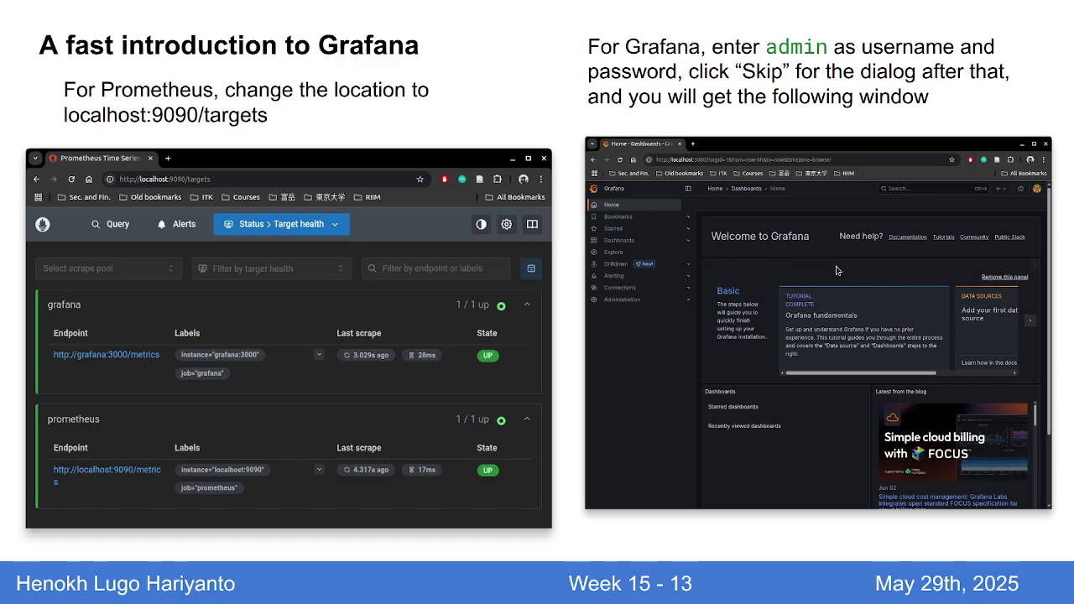
pyautogui.press('Right')
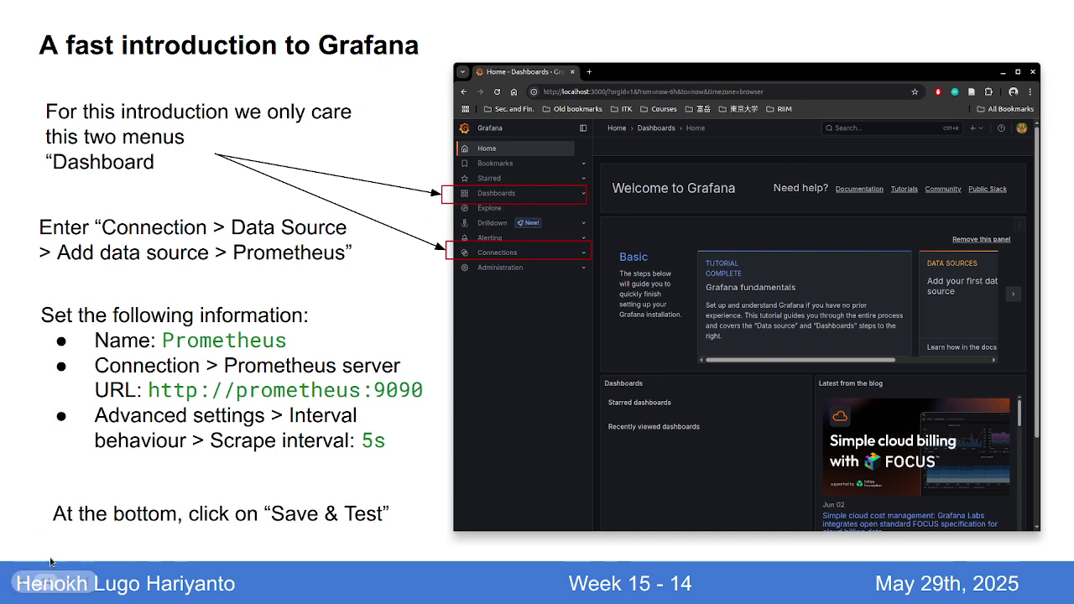
pyautogui.click(87, 582)
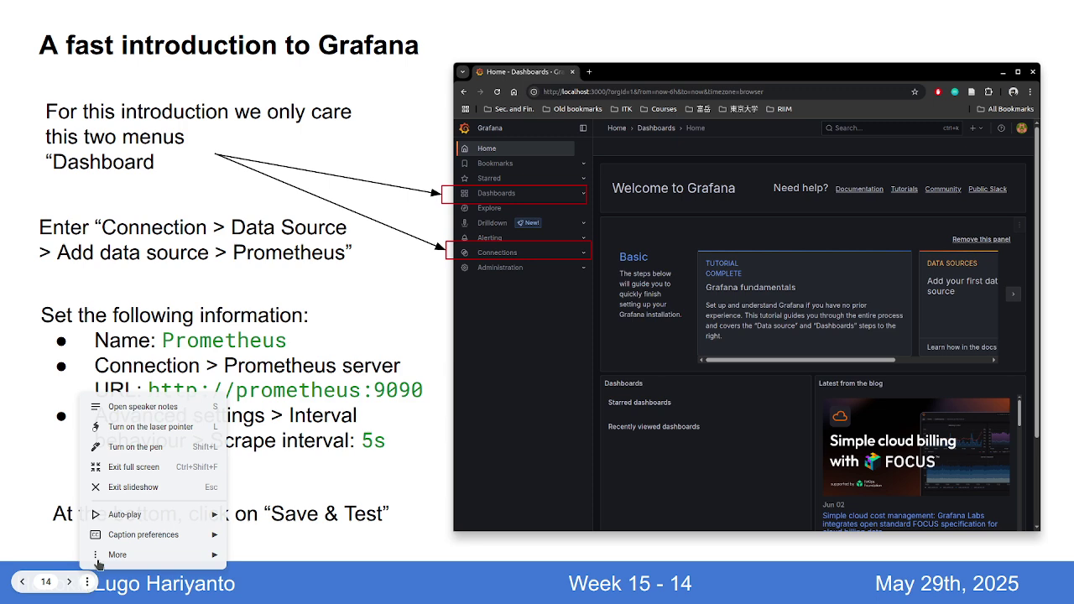
pyautogui.click(149, 427)
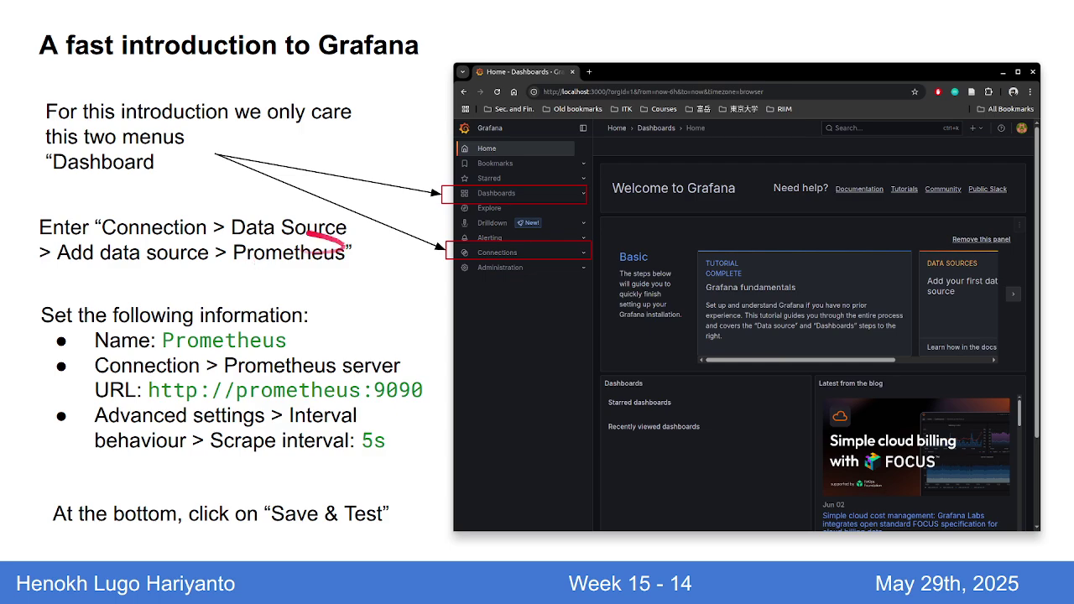
pyautogui.press('Escape')
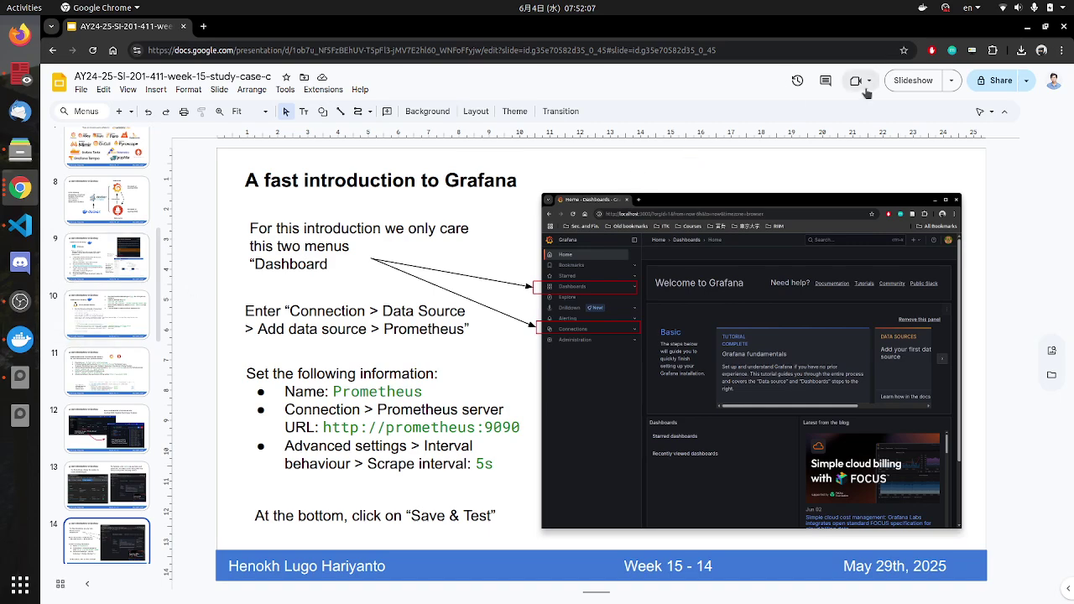
pyautogui.click(900, 84)
# Step: Switch between the slides and Grafana, ending on the empty Data sources page
pyautogui.hotkey('alt', 'Tab')
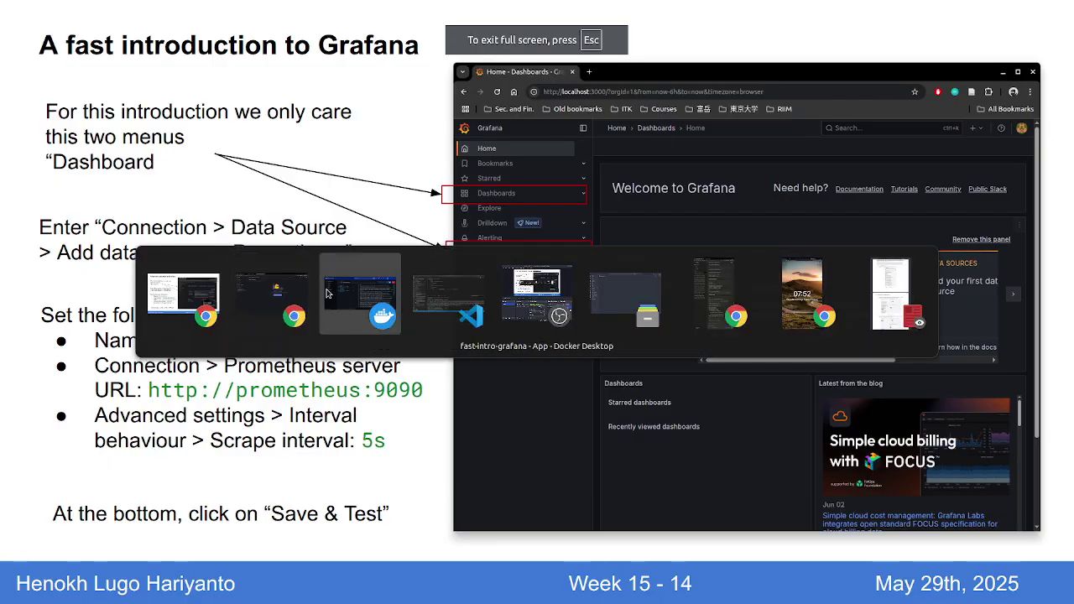
pyautogui.click(302, 319)
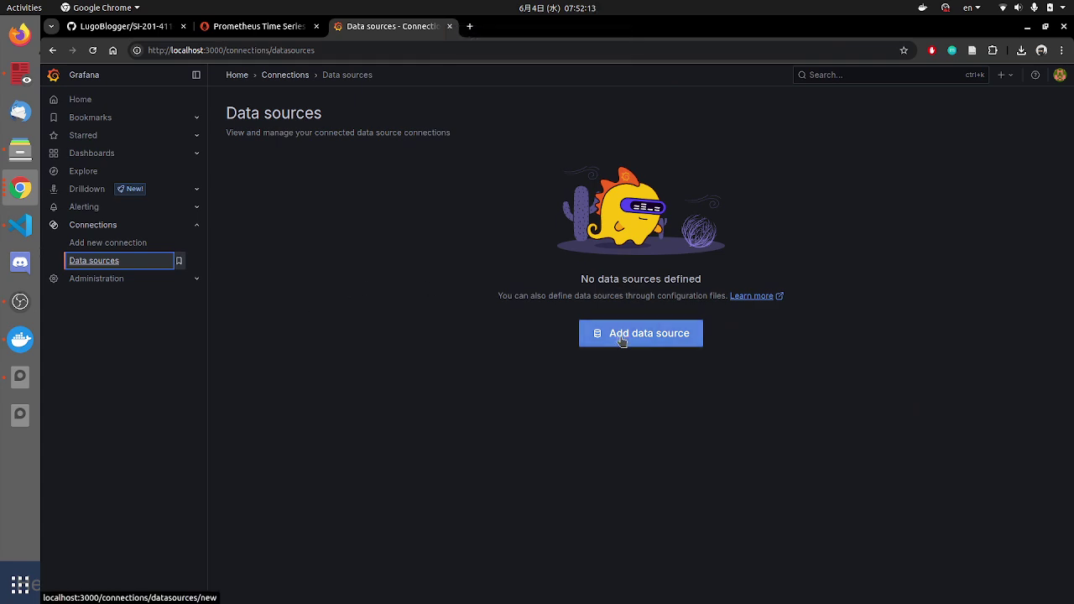
pyautogui.hotkey('alt', 'Tab')
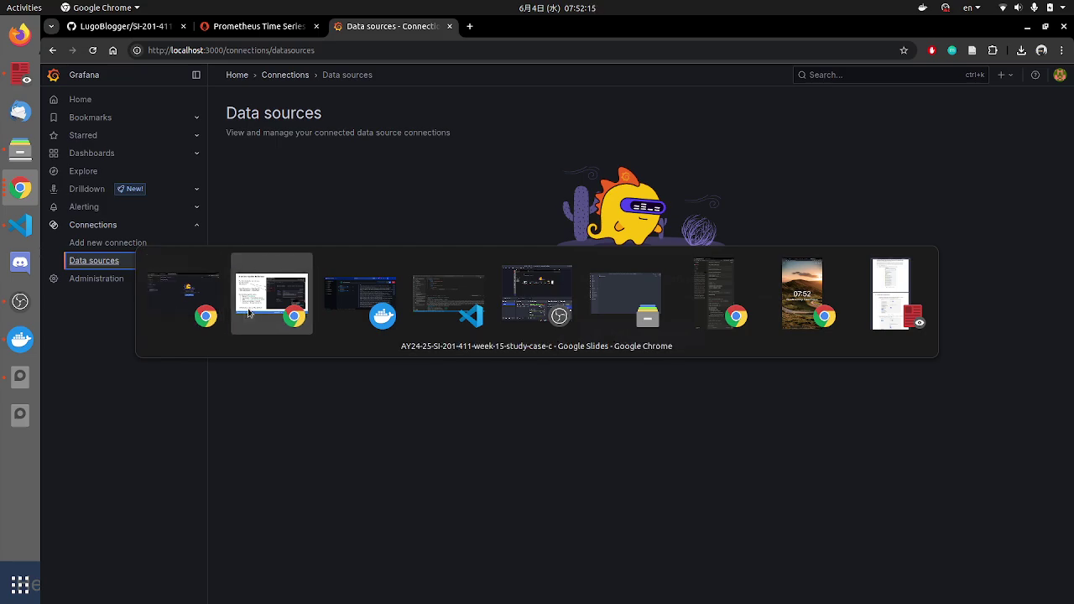
pyautogui.click(249, 313)
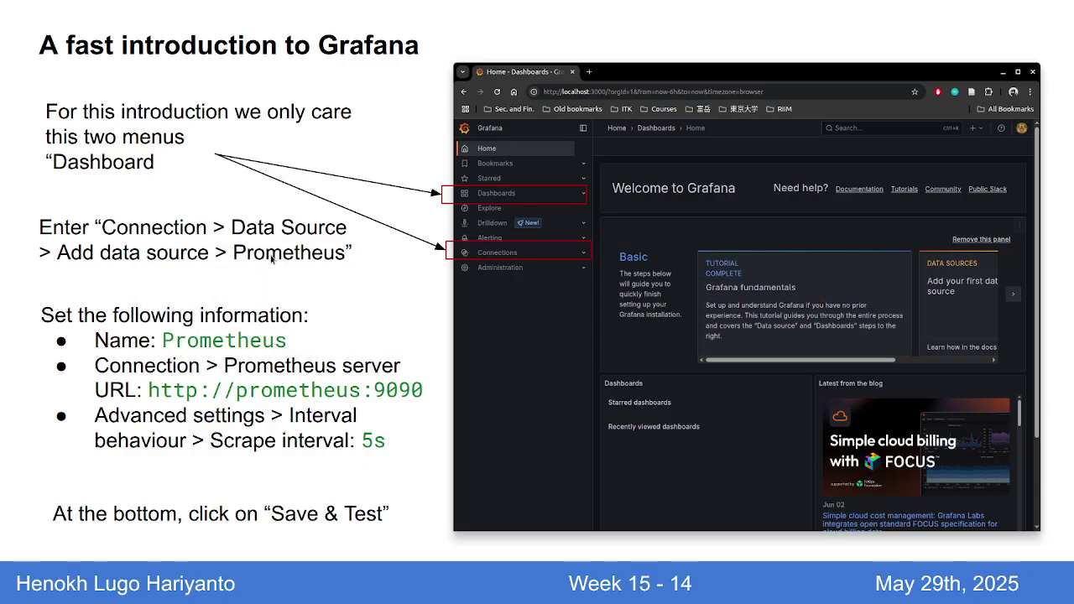
pyautogui.hotkey('alt', 'Tab')
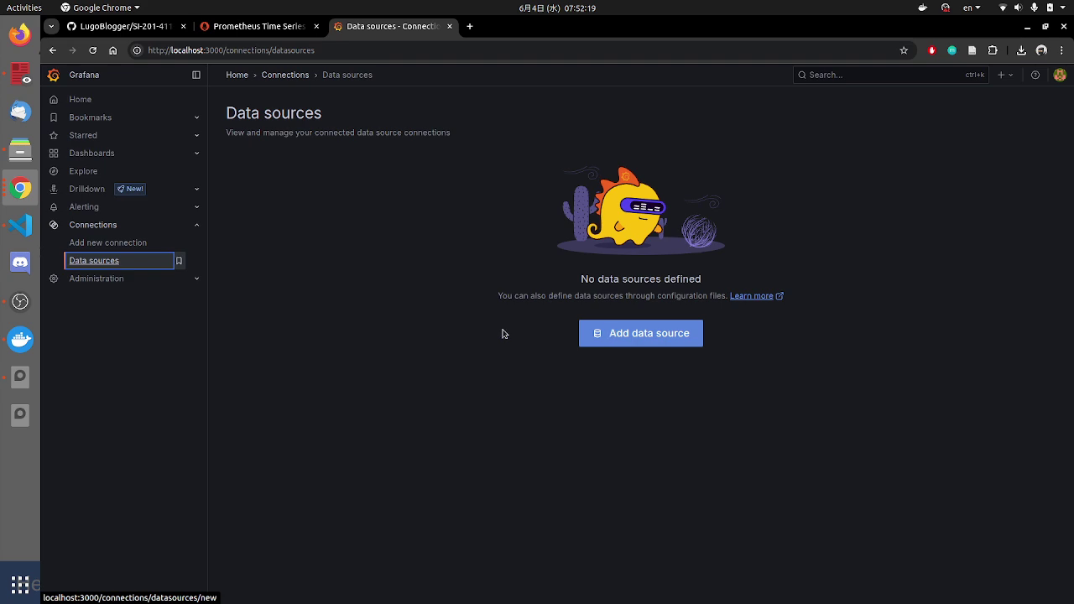
# Step: Add a new Prometheus data source from Connections > Data sources
pyautogui.click(93, 243)
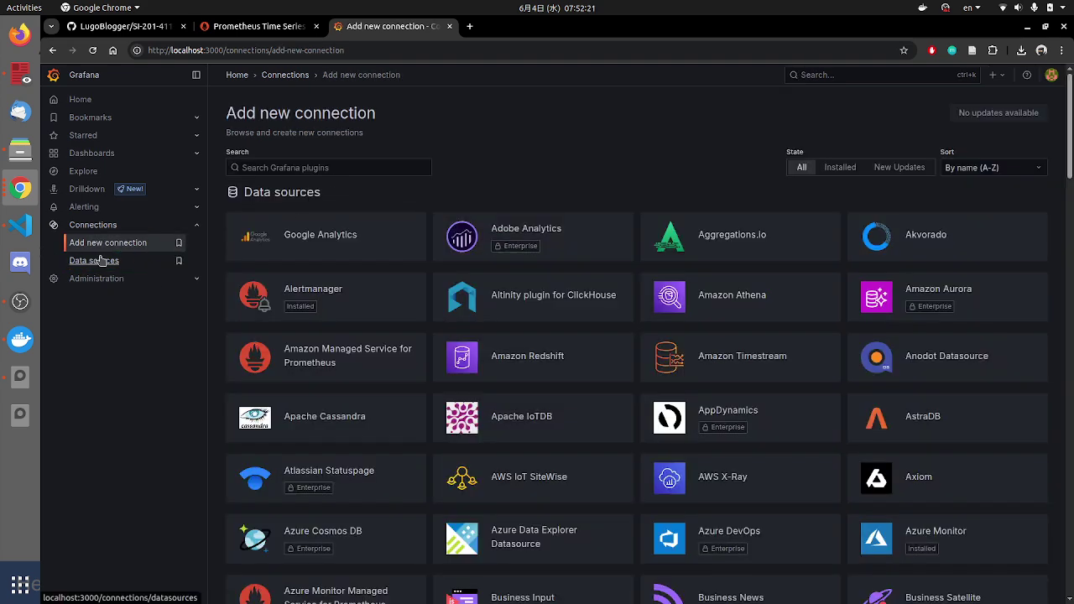
pyautogui.click(172, 257)
pyautogui.click(615, 336)
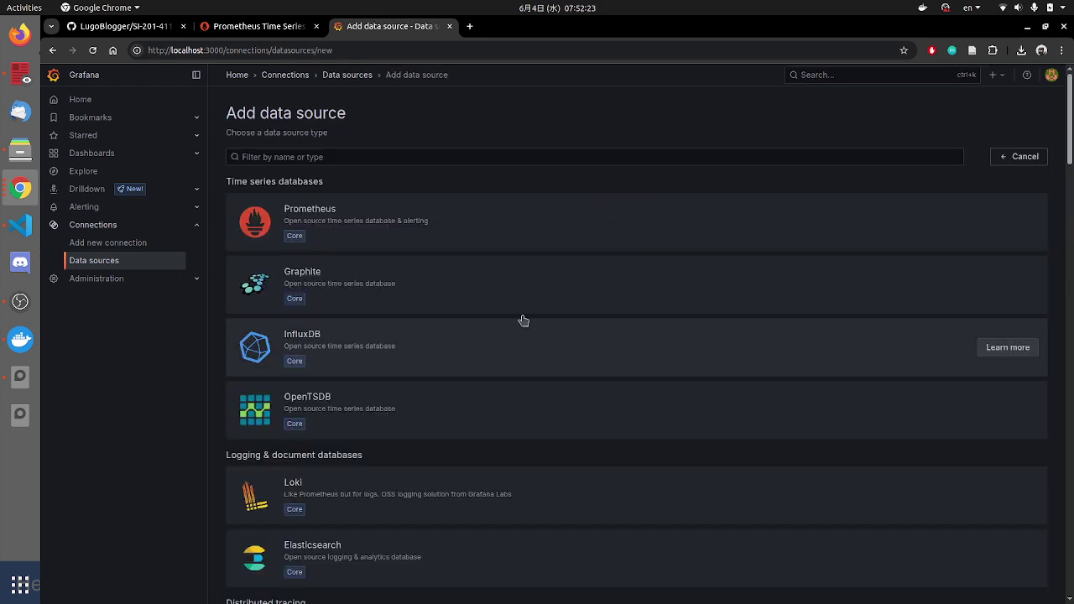
pyautogui.click(324, 221)
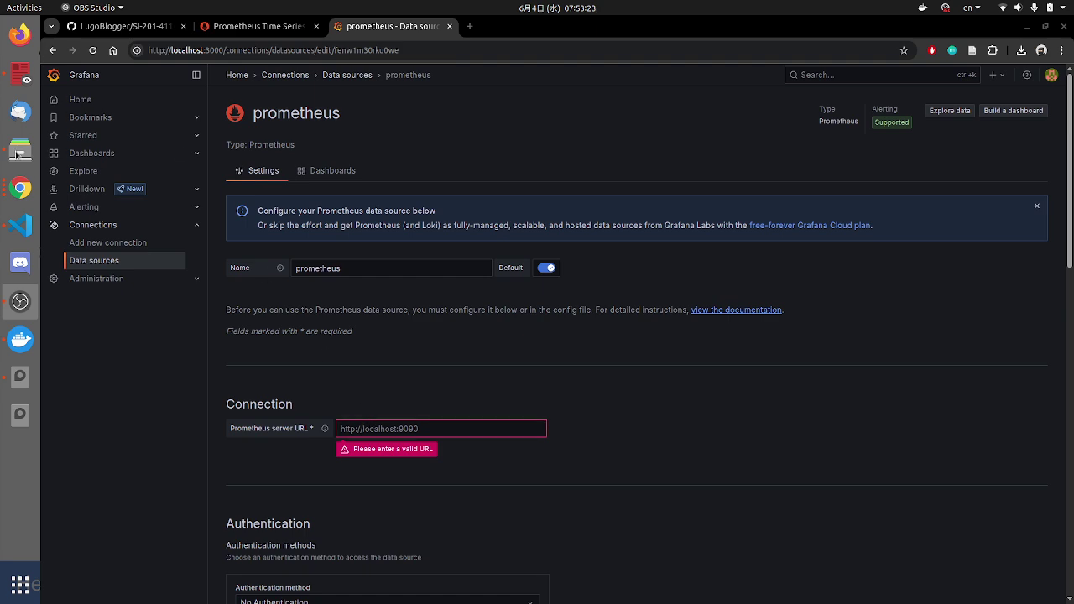
# Step: Check the slides, then return to the new data source's settings page
pyautogui.click(19, 188)
pyautogui.hotkey('alt', 'Tab')
pyautogui.hotkey('alt', 'Tab')
pyautogui.hotkey('alt', 'Tab')
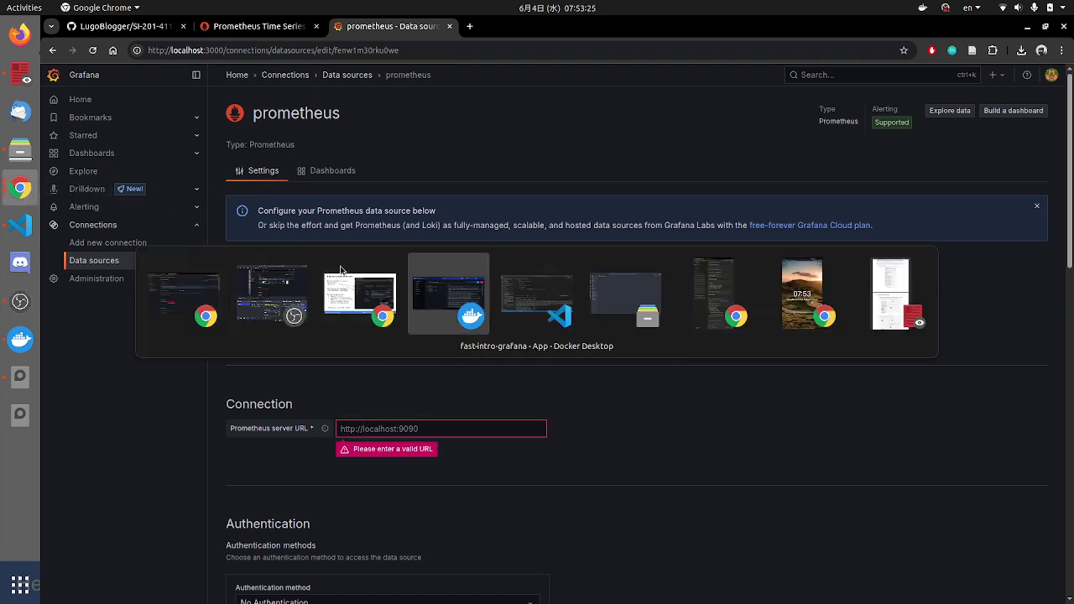
pyautogui.click(351, 289)
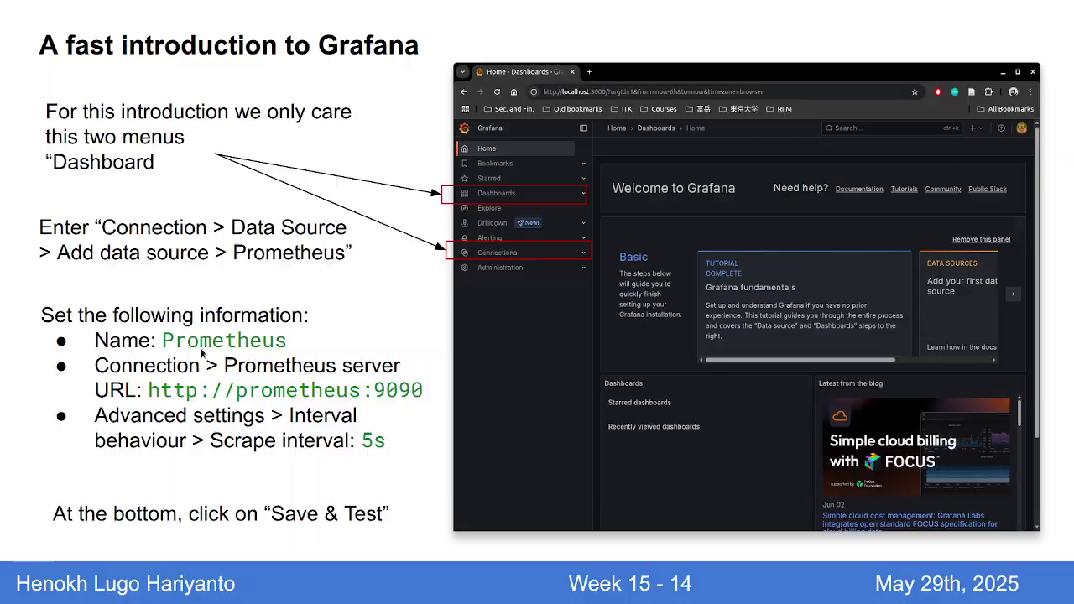
pyautogui.hotkey('alt', 'Tab')
# Step: Capitalize the data source name so it starts with 'P'
pyautogui.moveTo(353, 269); pyautogui.dragTo(267, 271)
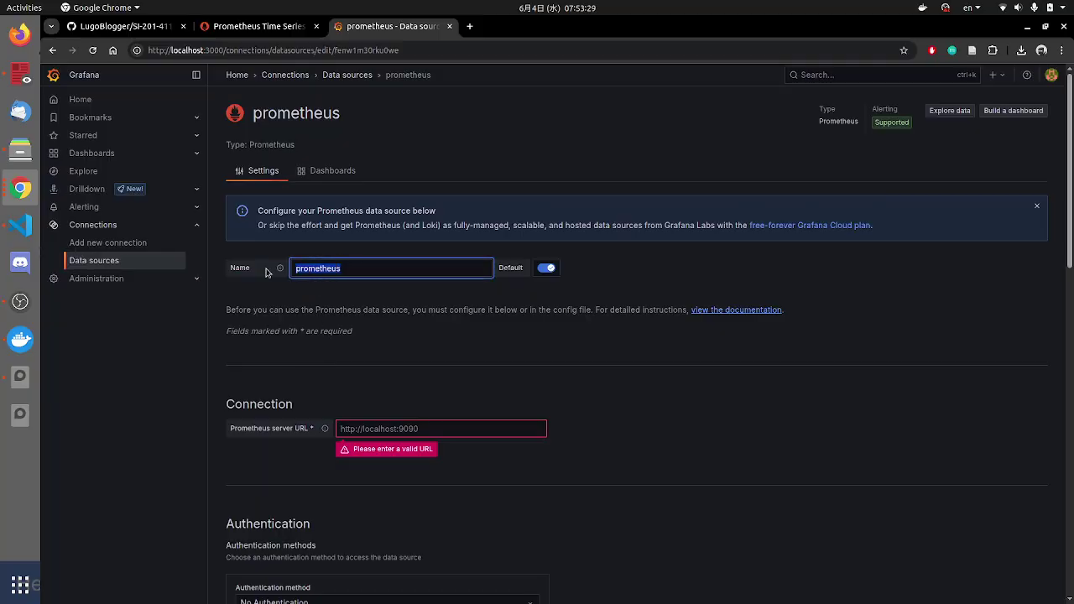
pyautogui.click(267, 273)
pyautogui.press('BackSpace')
pyautogui.write('O')
pyautogui.press('BackSpace')
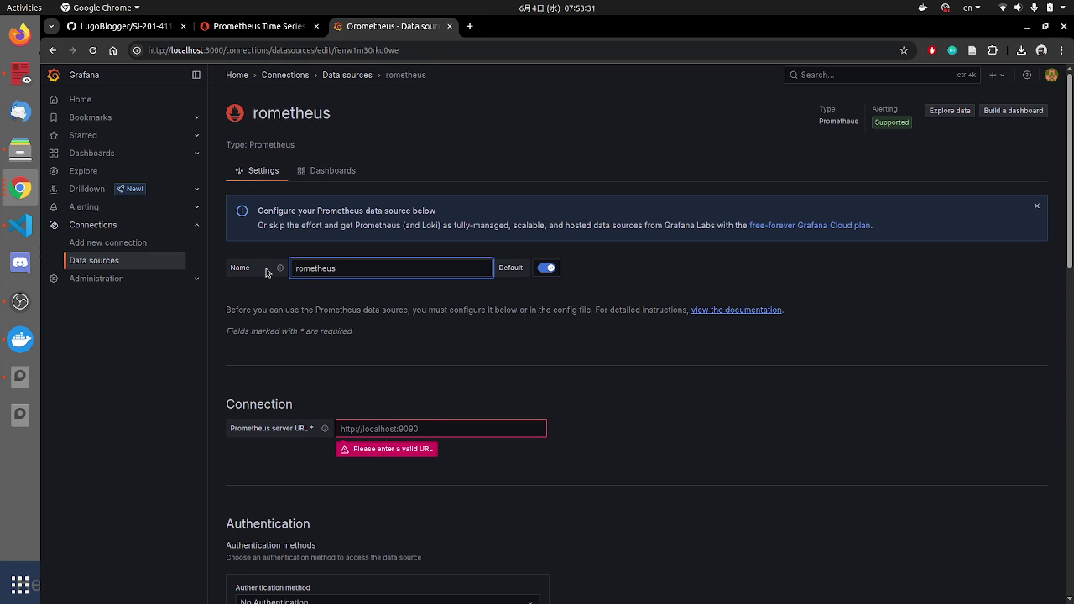
pyautogui.write('P')
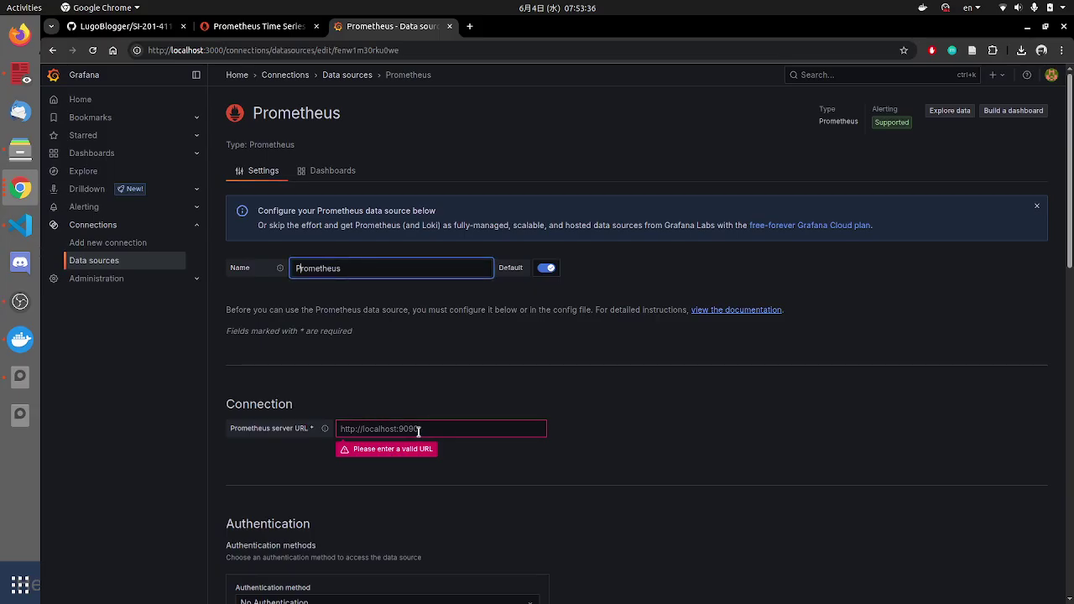
pyautogui.click(412, 430)
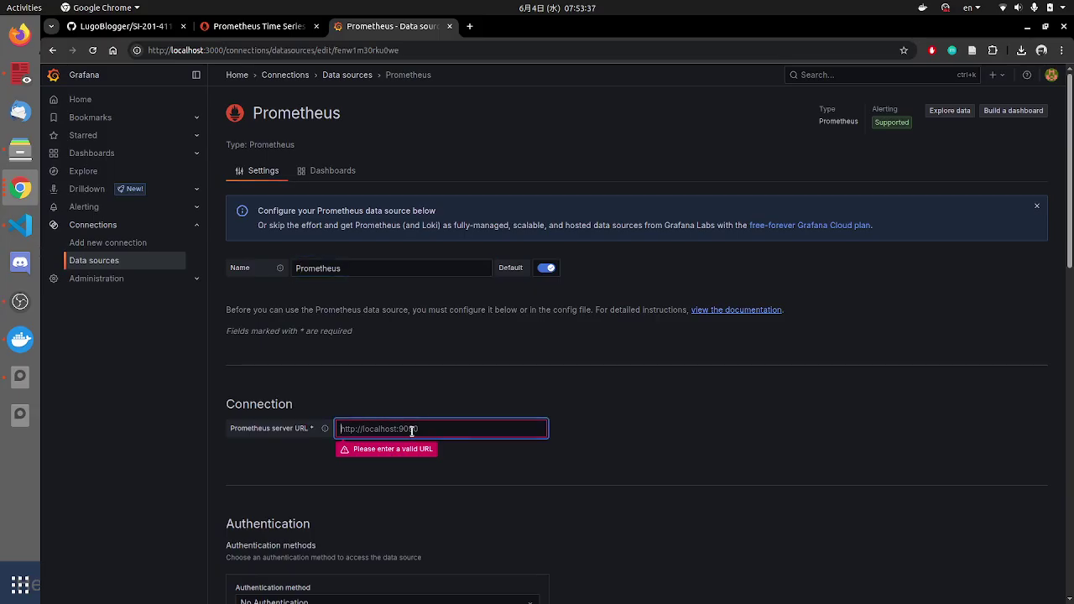
pyautogui.write('http://pr')
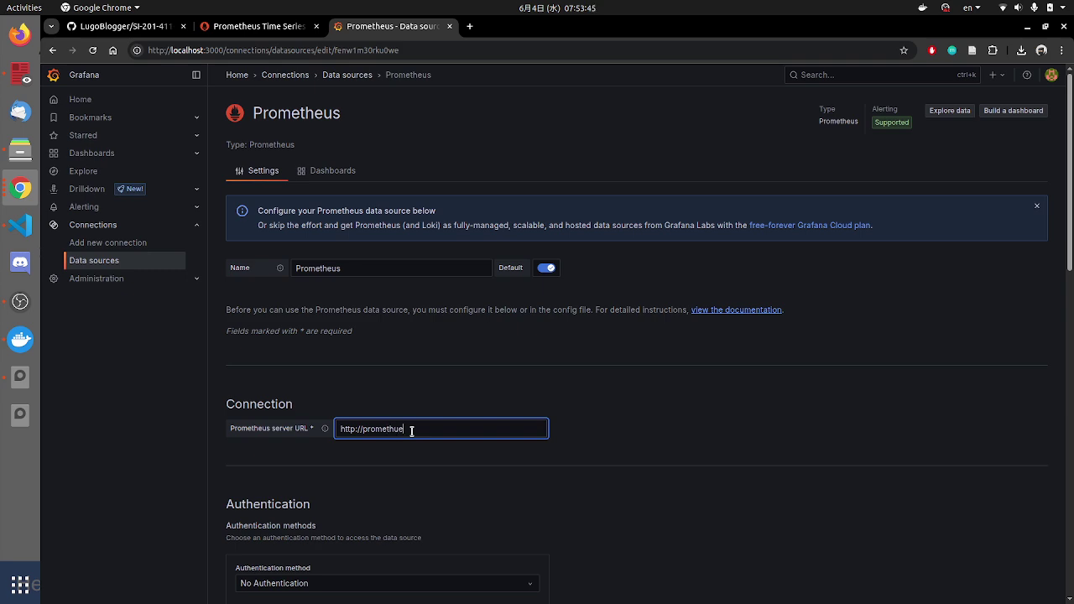
pyautogui.write('ometheus')
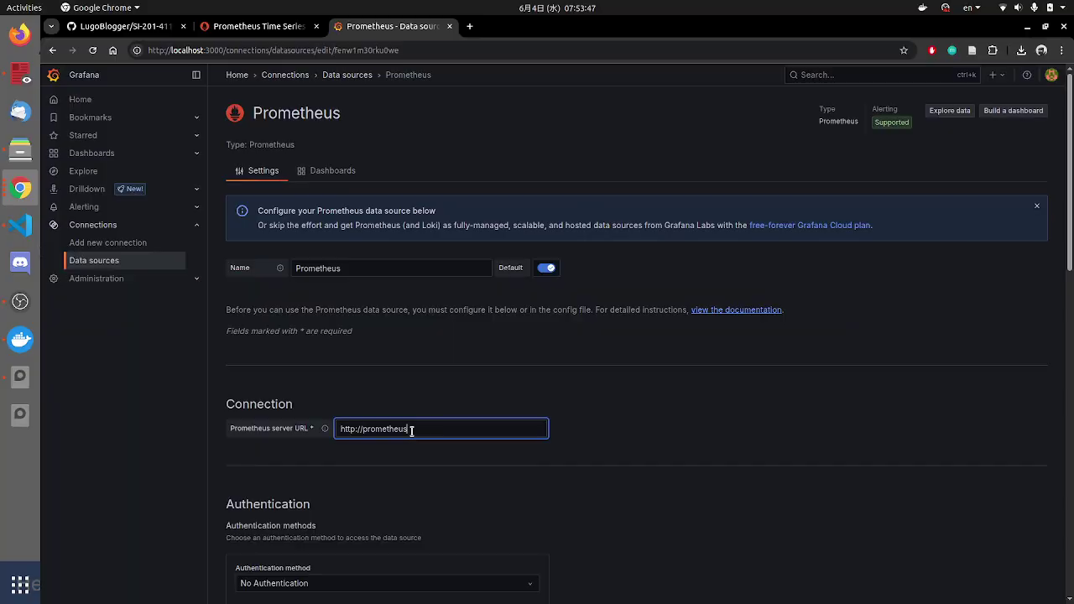
pyautogui.write(':')
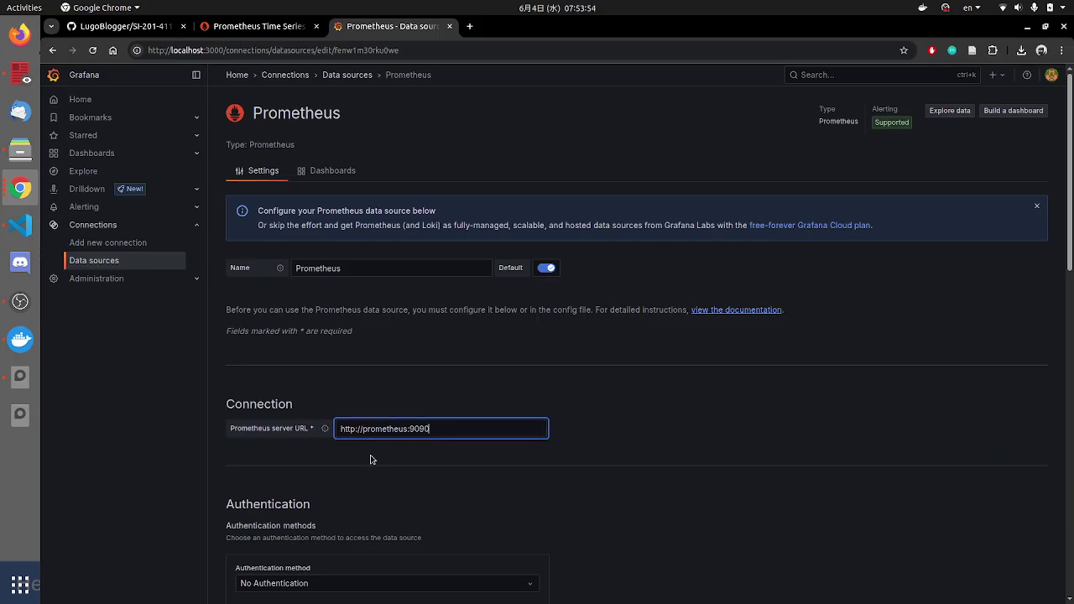
# Step: Set the data source's scrape interval to 5s
pyautogui.scroll(-10, 370, 458)
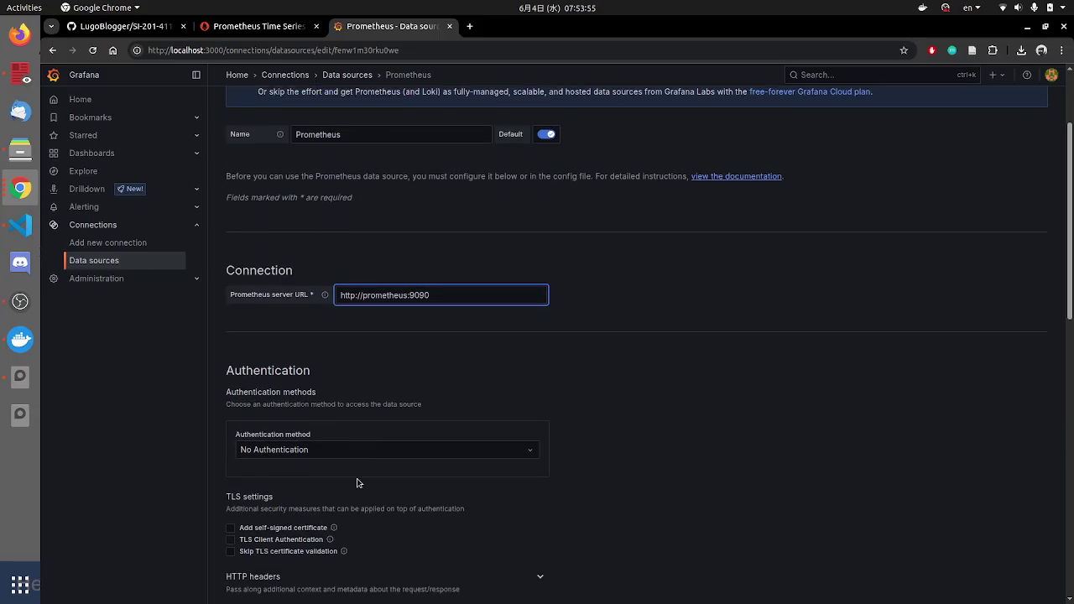
pyautogui.scroll(-5, 395, 458)
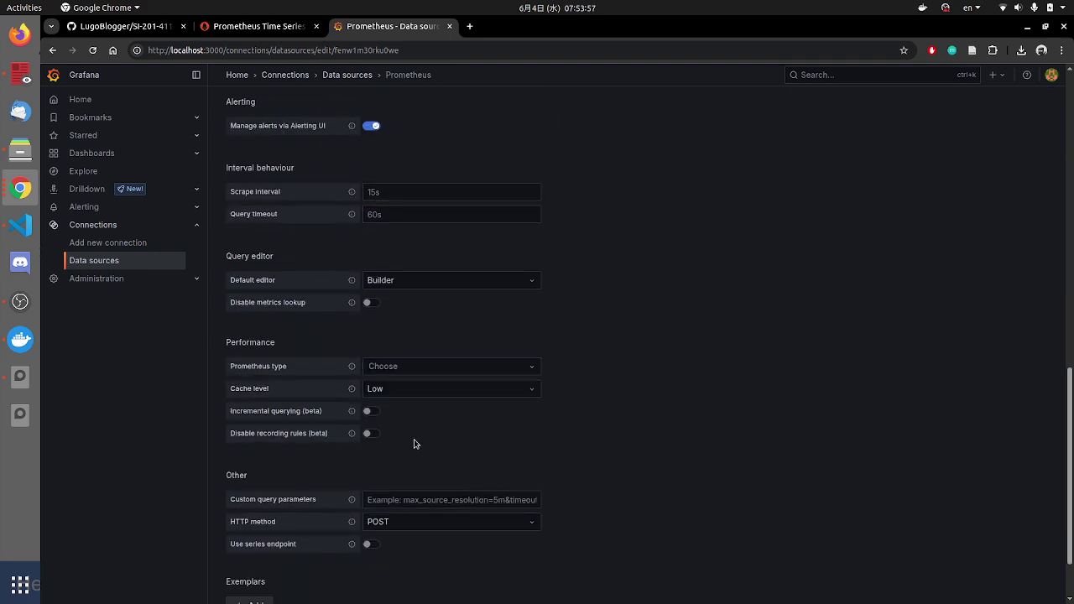
pyautogui.scroll(3, 430, 496)
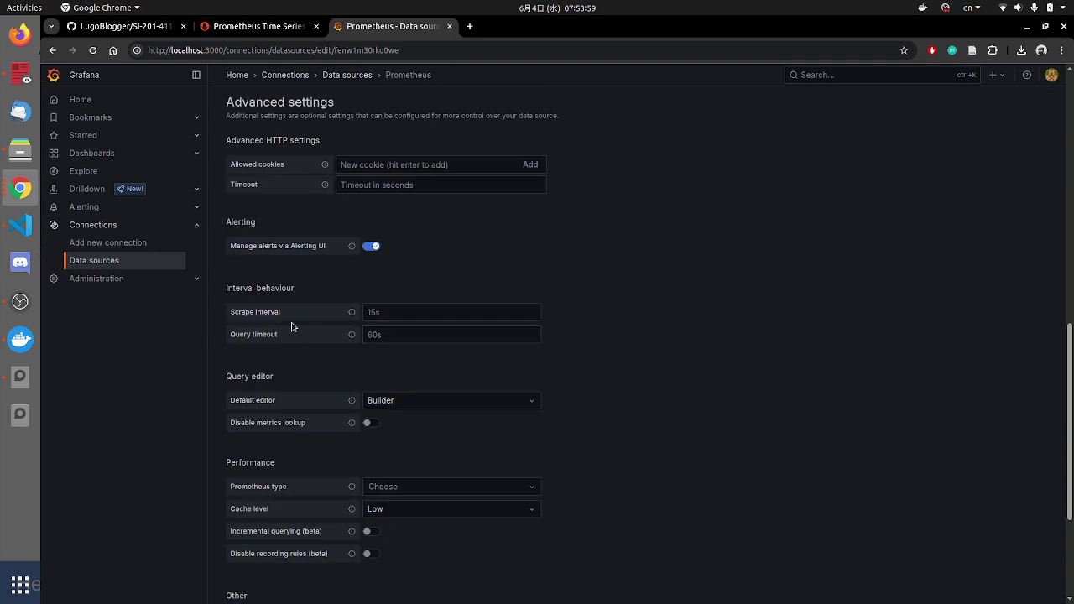
pyautogui.click(403, 311)
pyautogui.write('5')
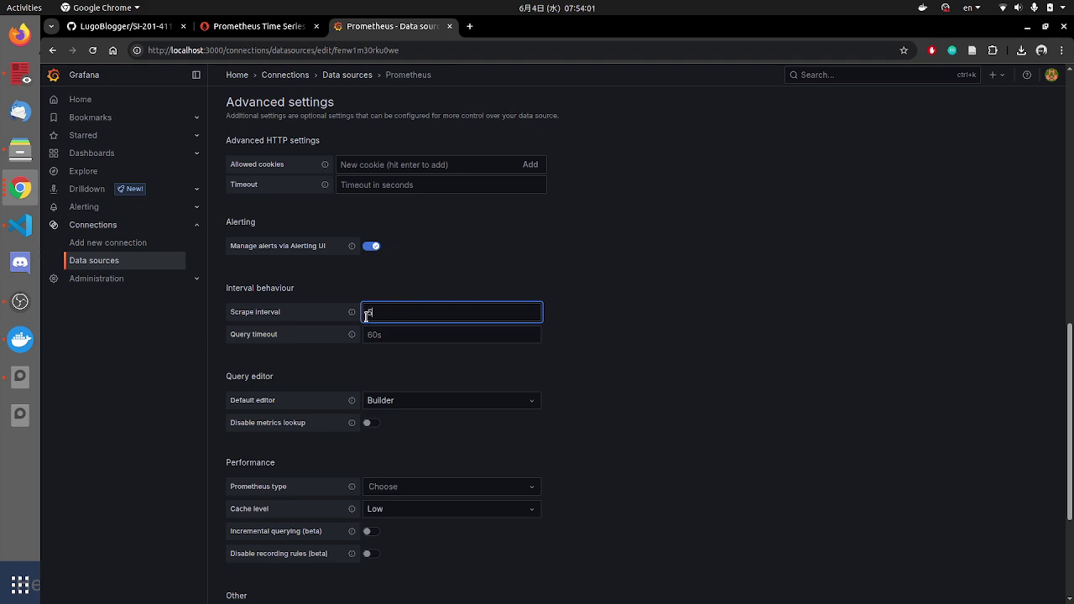
pyautogui.moveTo(350, 317)
# Step: Save & test the data source, confirming the Prometheus API query succeeds, then advance two slides
pyautogui.scroll(-3, 468, 459)
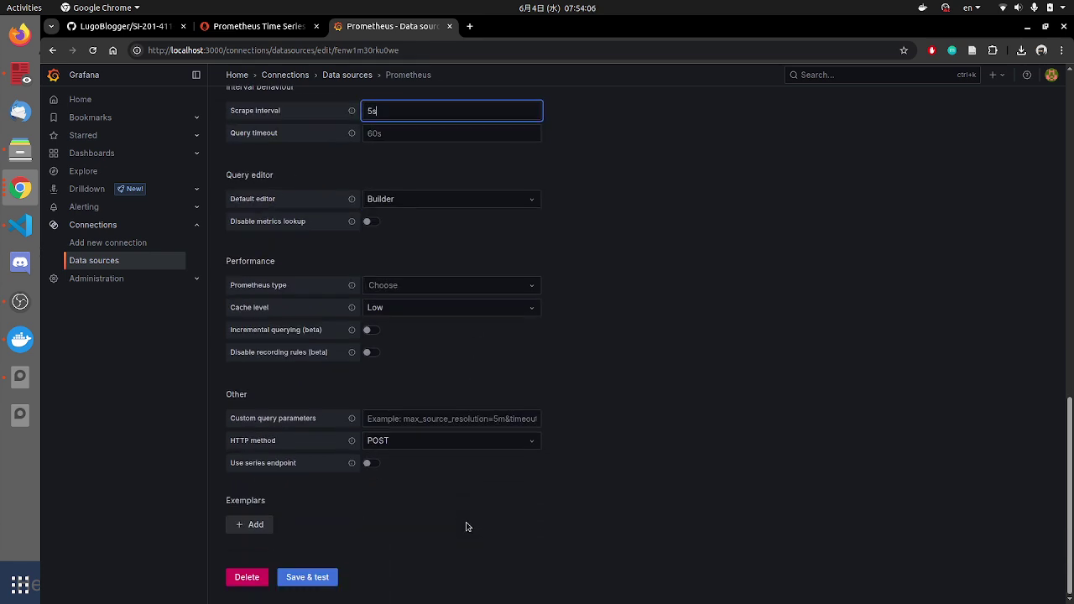
pyautogui.click(316, 579)
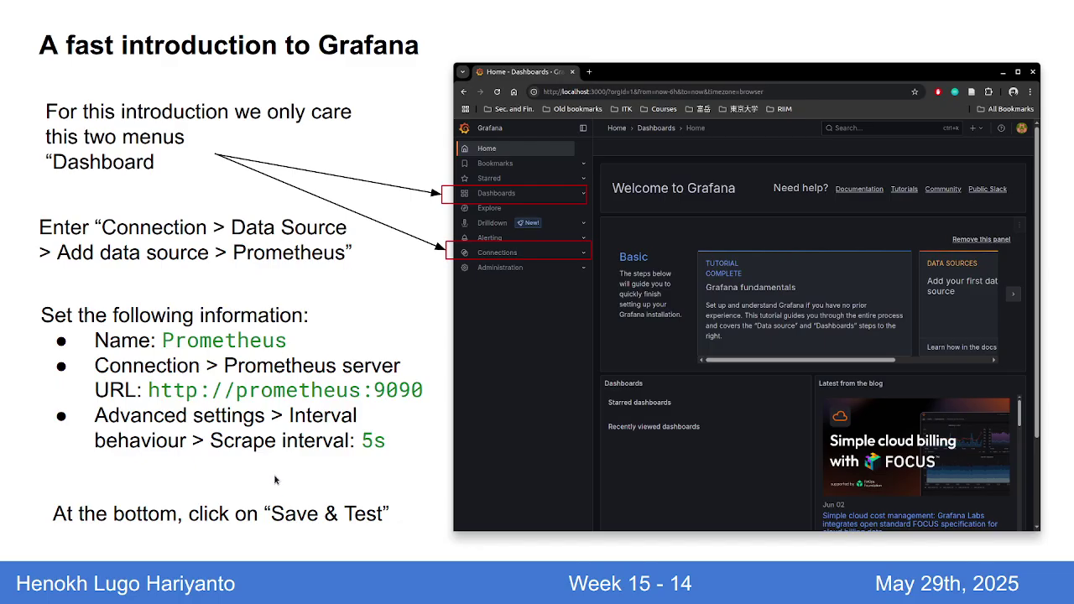
pyautogui.press('Right')
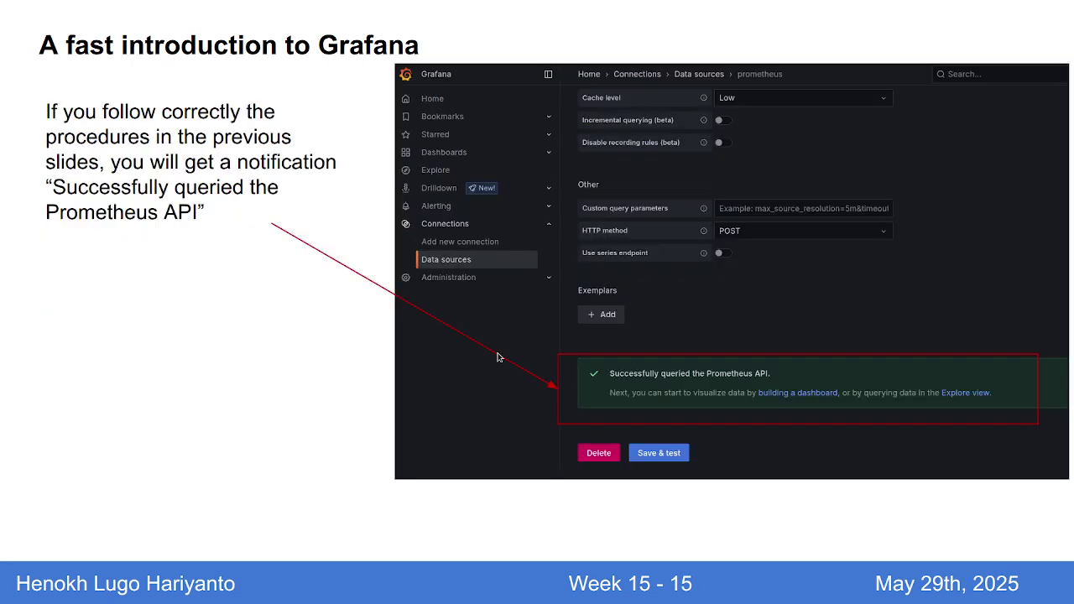
pyautogui.press('Right')
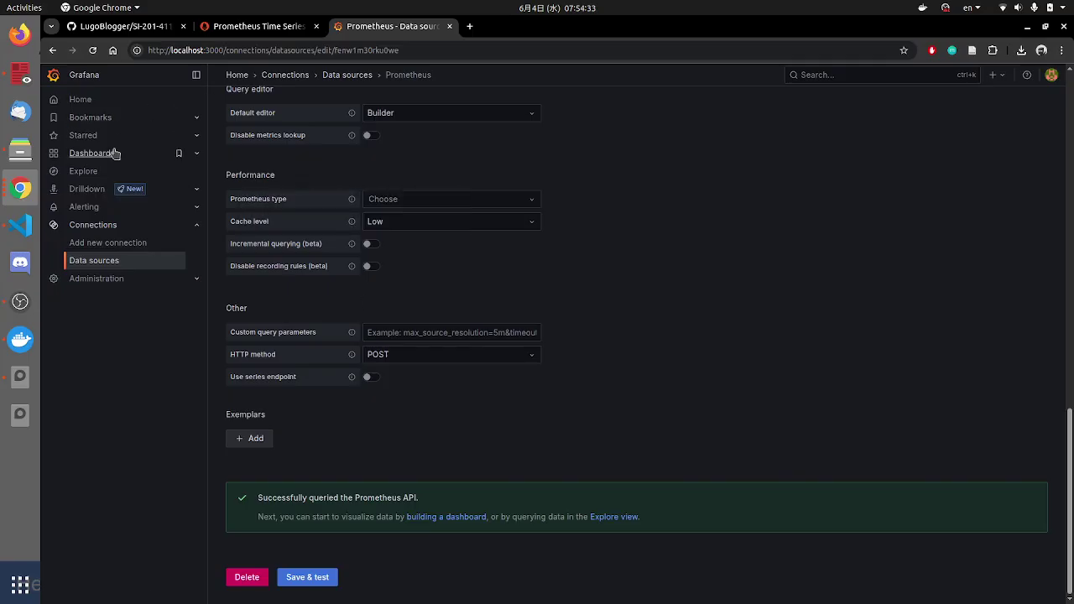
# Step: Create a new dashboard and add a Time series visualization using the Prometheus data source
pyautogui.click(115, 153)
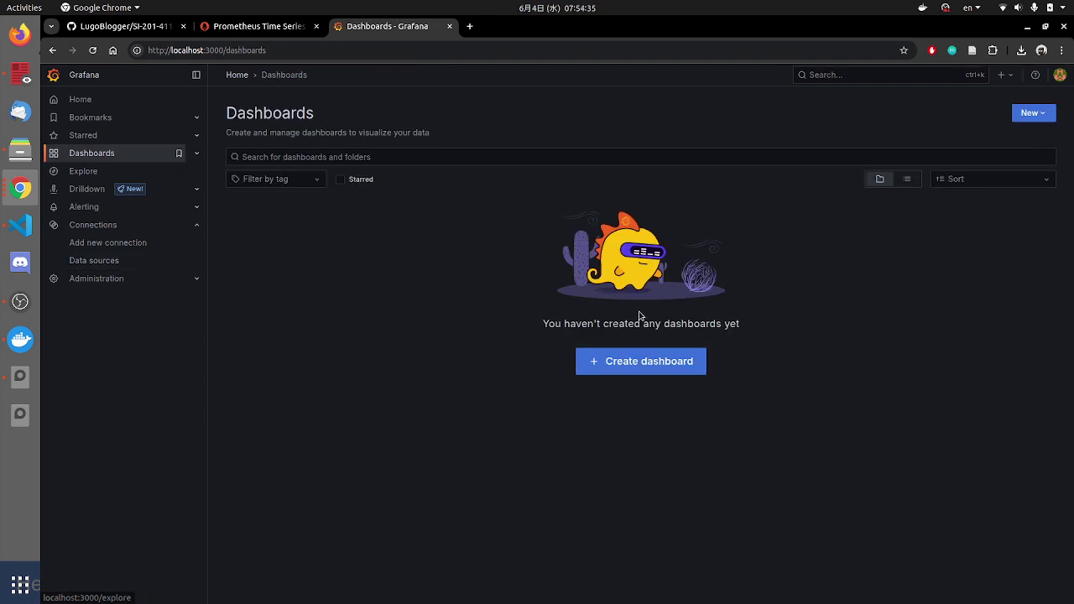
pyautogui.click(658, 369)
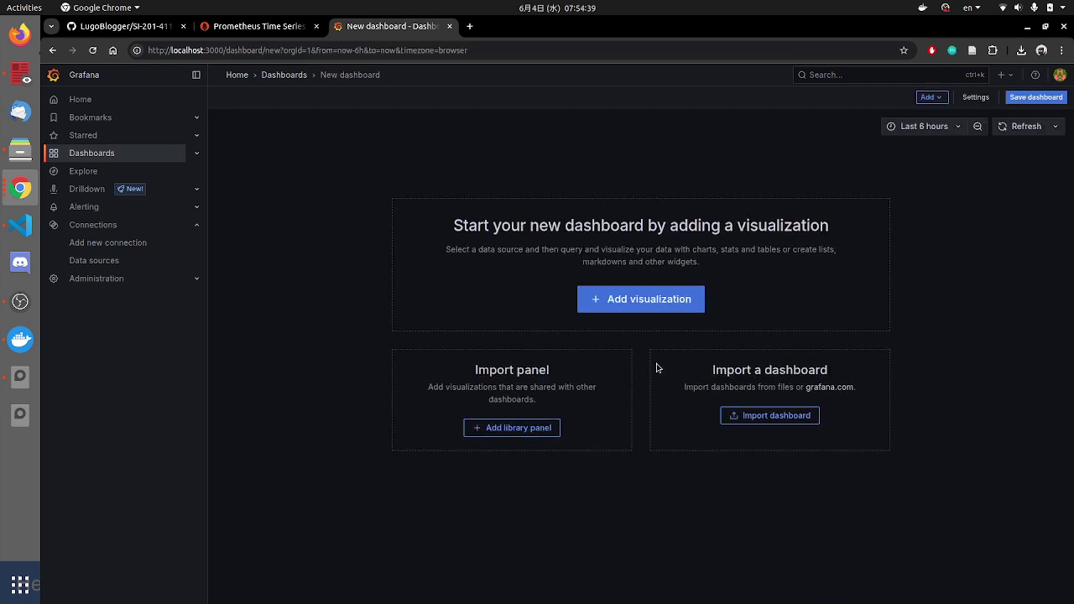
pyautogui.click(658, 310)
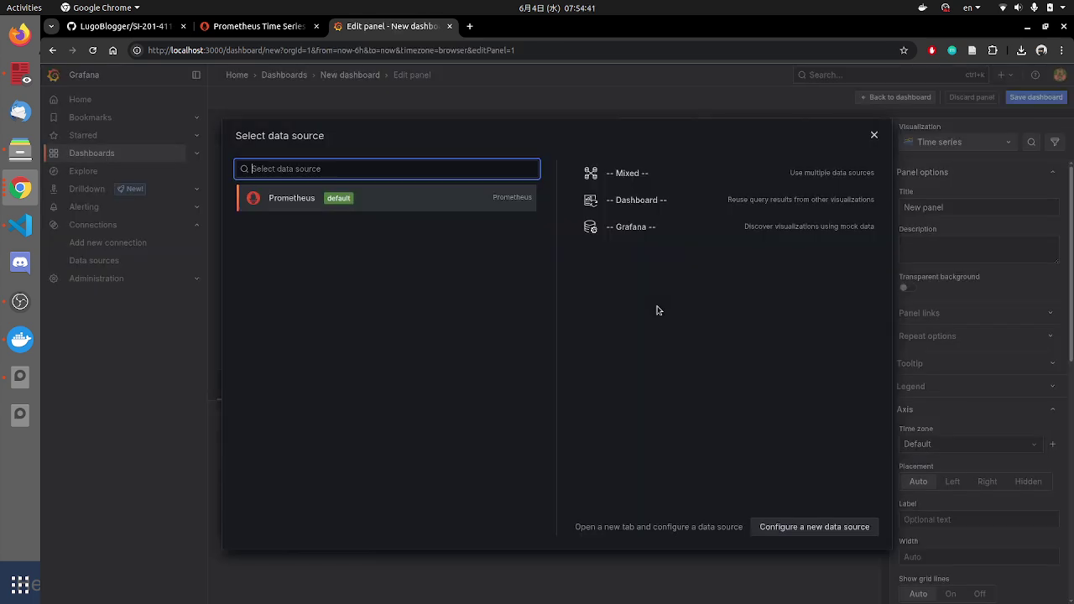
pyautogui.click(304, 203)
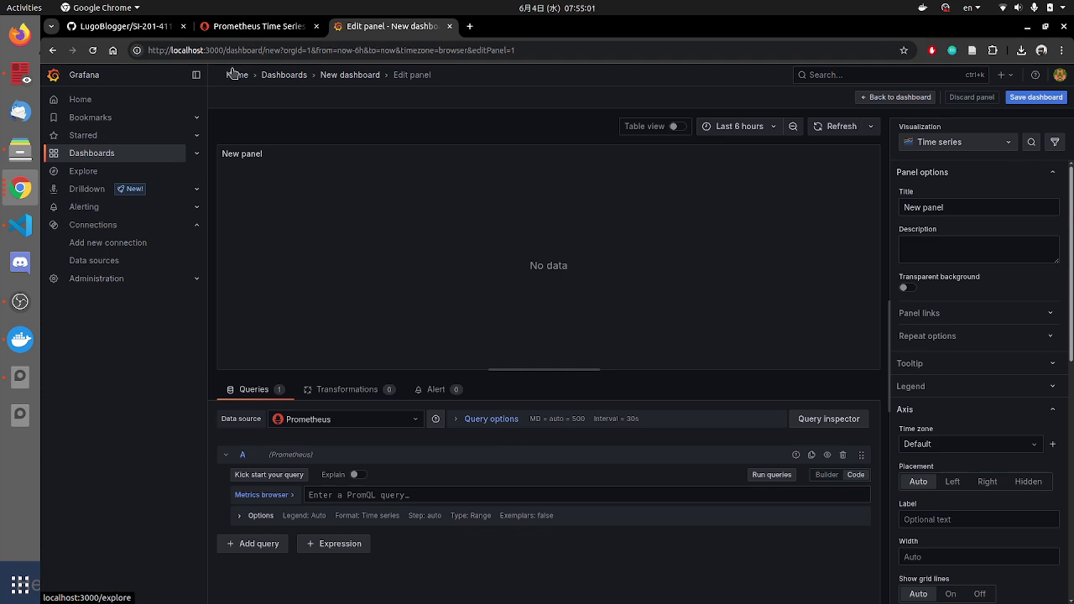
pyautogui.click(246, 29)
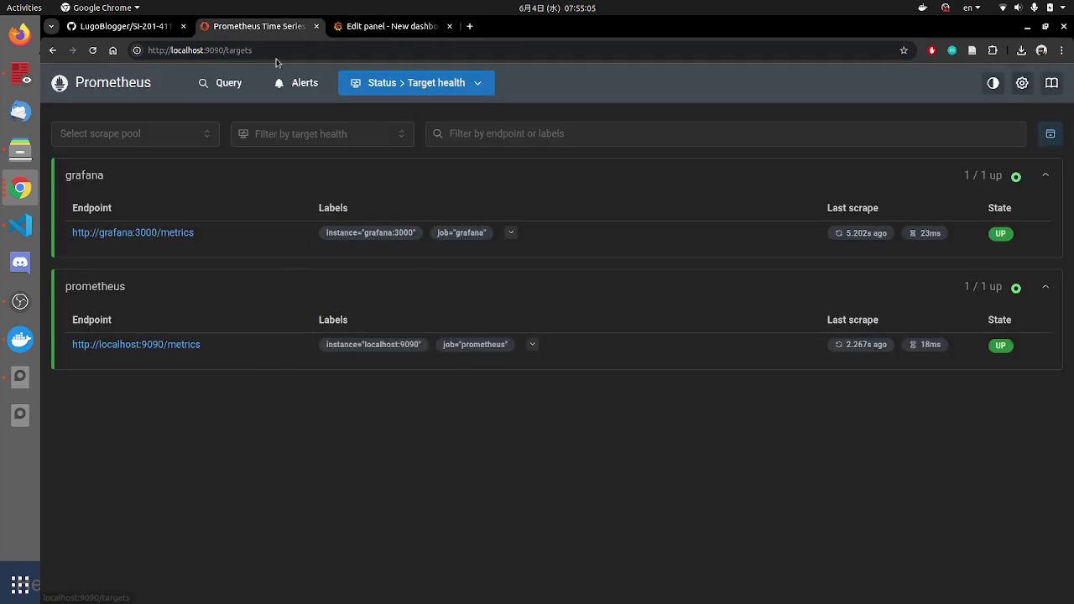
pyautogui.click(470, 26)
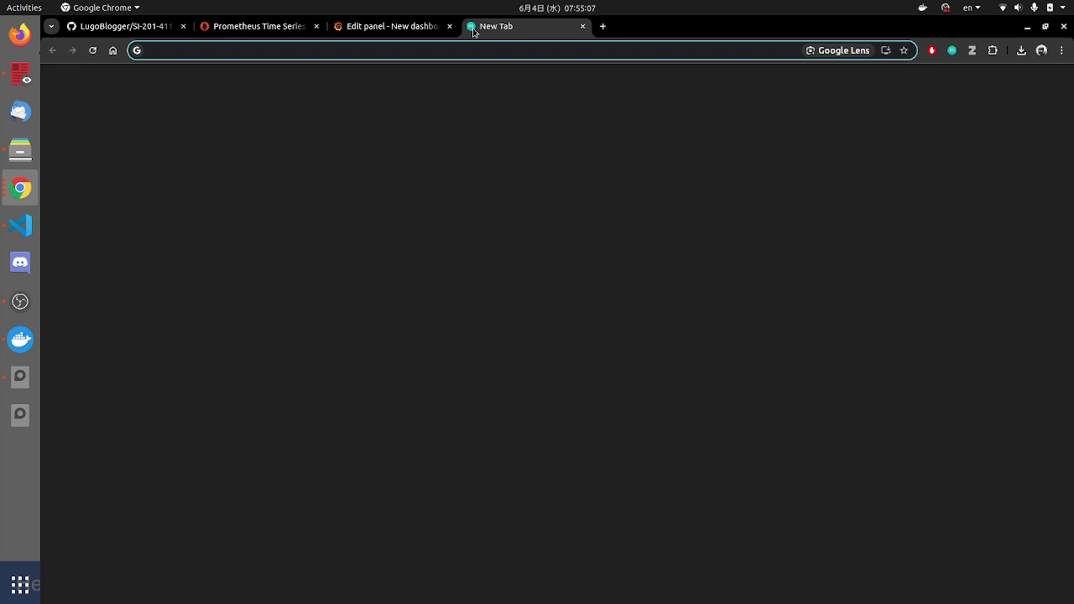
pyautogui.write('local')
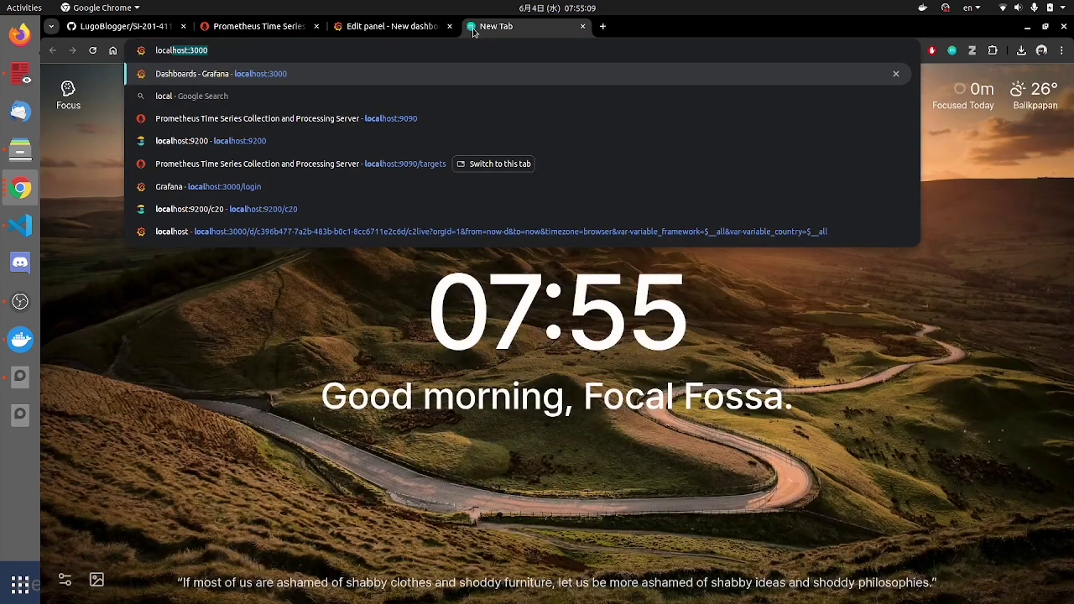
pyautogui.press('Down')
pyautogui.press('Down')
pyautogui.press('Down')
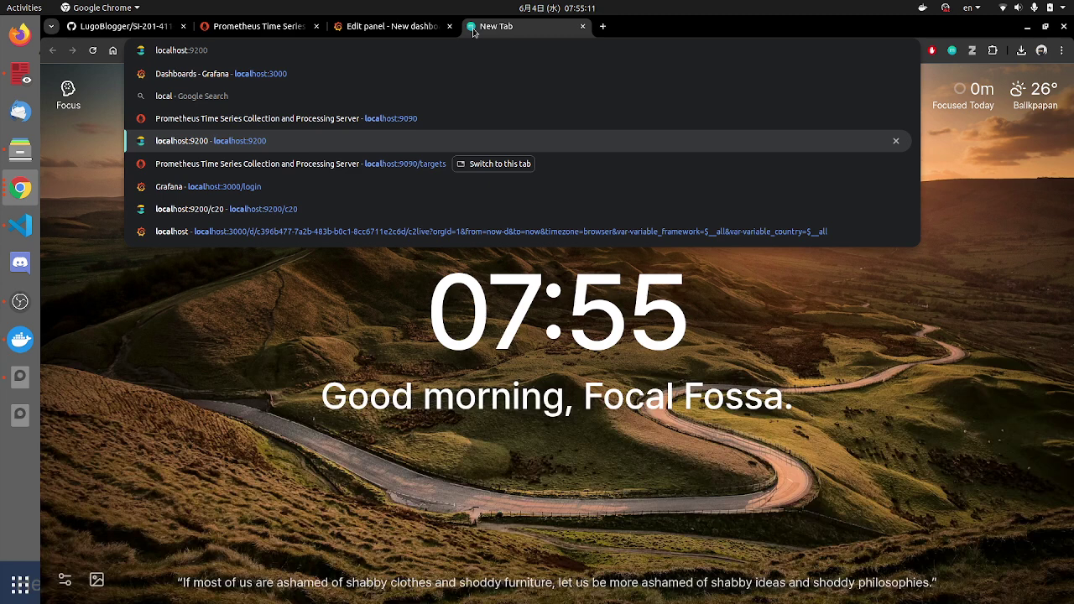
pyautogui.press('BackSpace')
pyautogui.press('BackSpace')
pyautogui.press('BackSpace')
pyautogui.write('090')
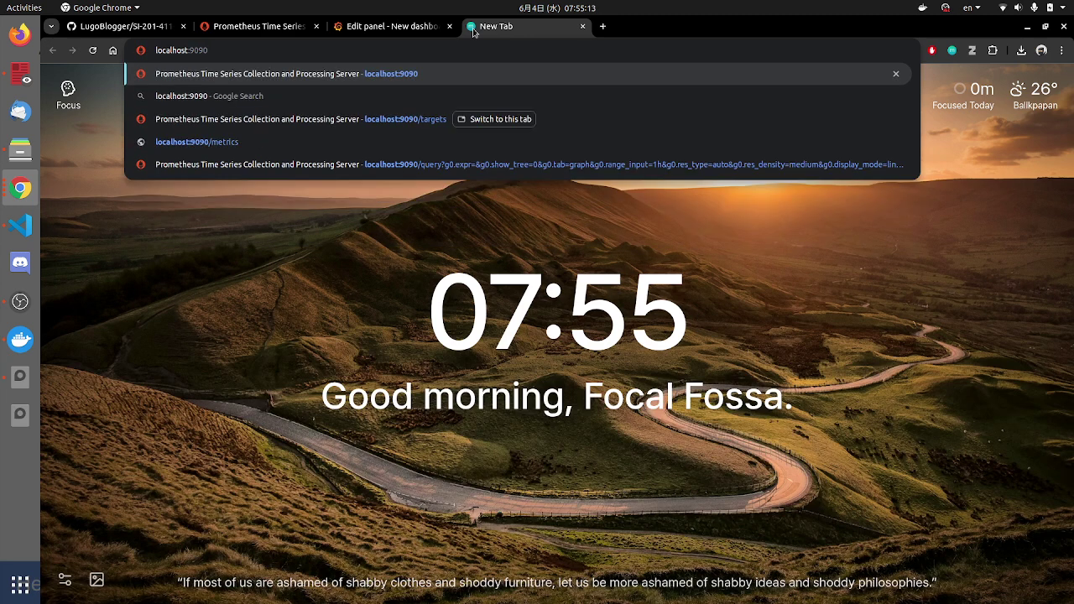
pyautogui.write('/metrics')
pyautogui.press('Return')
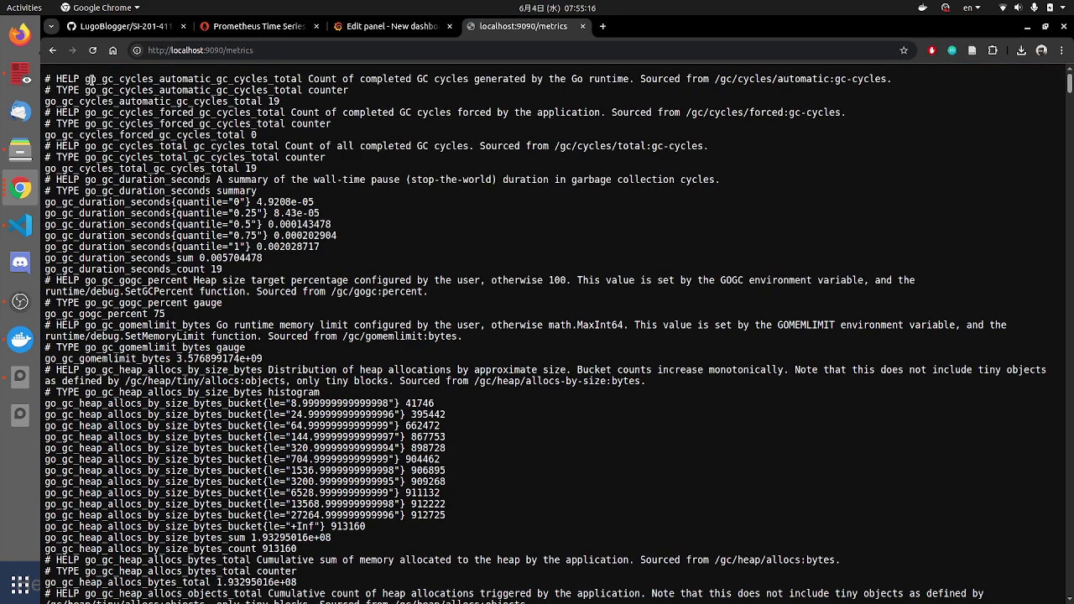
# Step: Scroll through the Go runtime metrics, highlighting lines such as the heap allocation buckets
pyautogui.moveTo(89, 79); pyautogui.dragTo(321, 105)
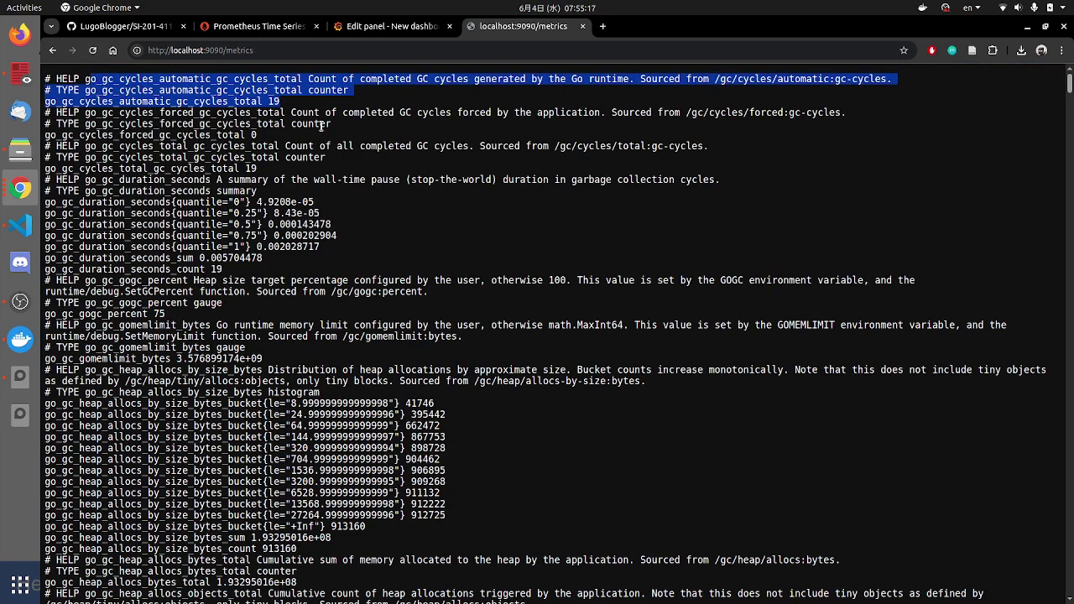
pyautogui.scroll(-3, 253, 365)
pyautogui.moveTo(147, 281); pyautogui.dragTo(409, 426)
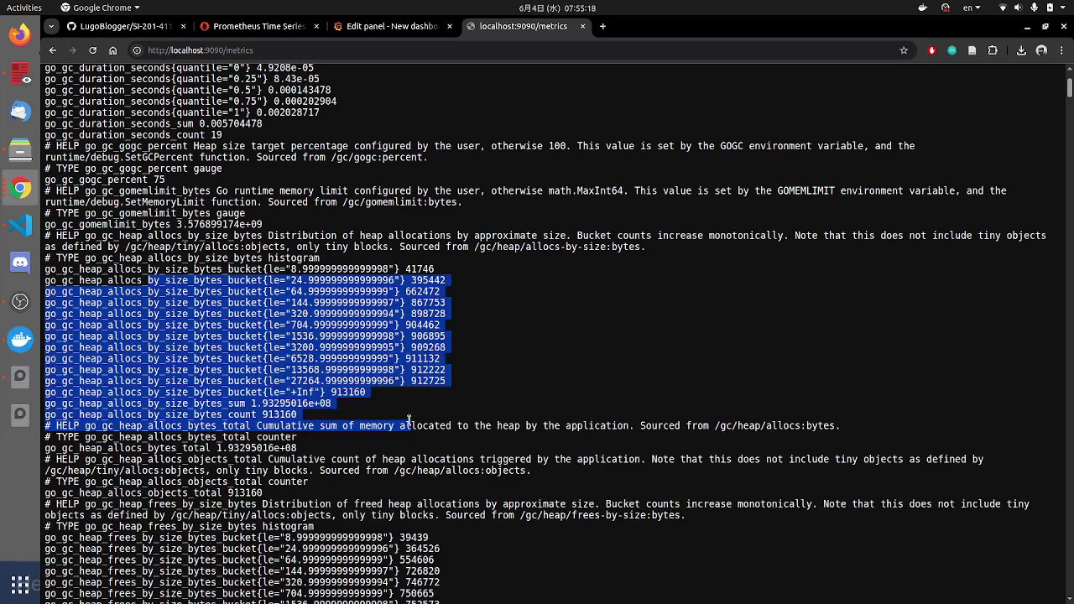
pyautogui.click(432, 327)
pyautogui.moveTo(120, 275); pyautogui.dragTo(468, 392)
pyautogui.click(462, 388)
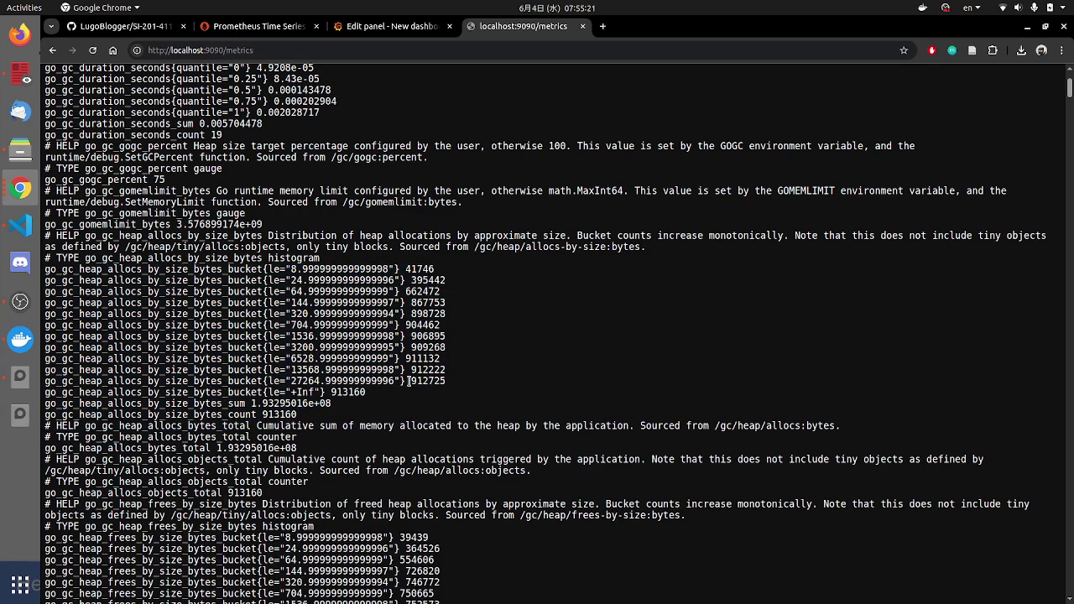
pyautogui.scroll(-7, 408, 381)
pyautogui.moveTo(95, 212); pyautogui.dragTo(477, 358)
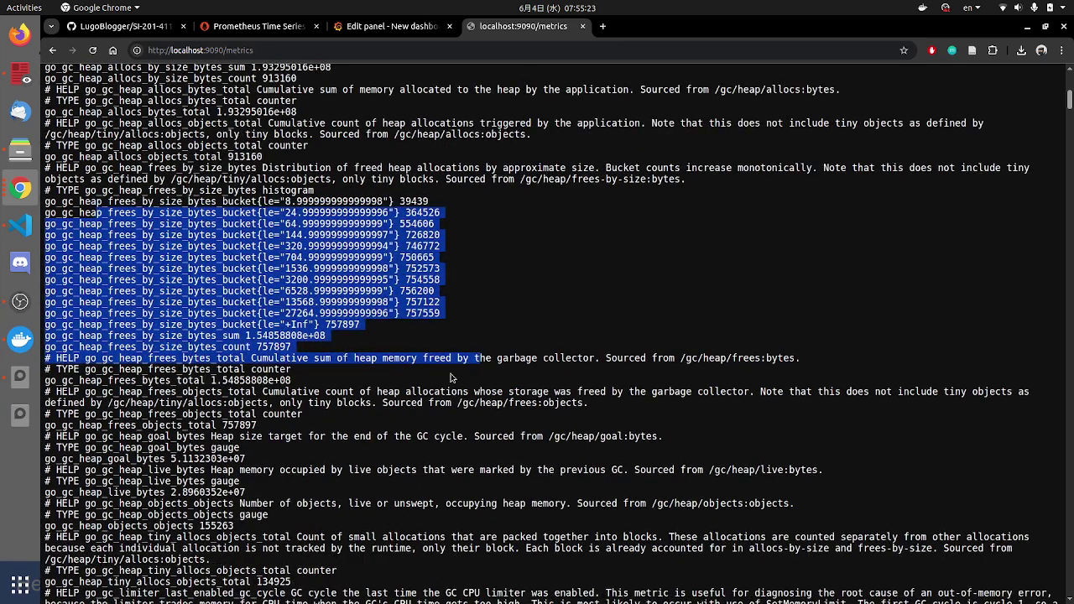
pyautogui.scroll(-10, 451, 379)
pyautogui.moveTo(109, 214); pyautogui.dragTo(475, 304)
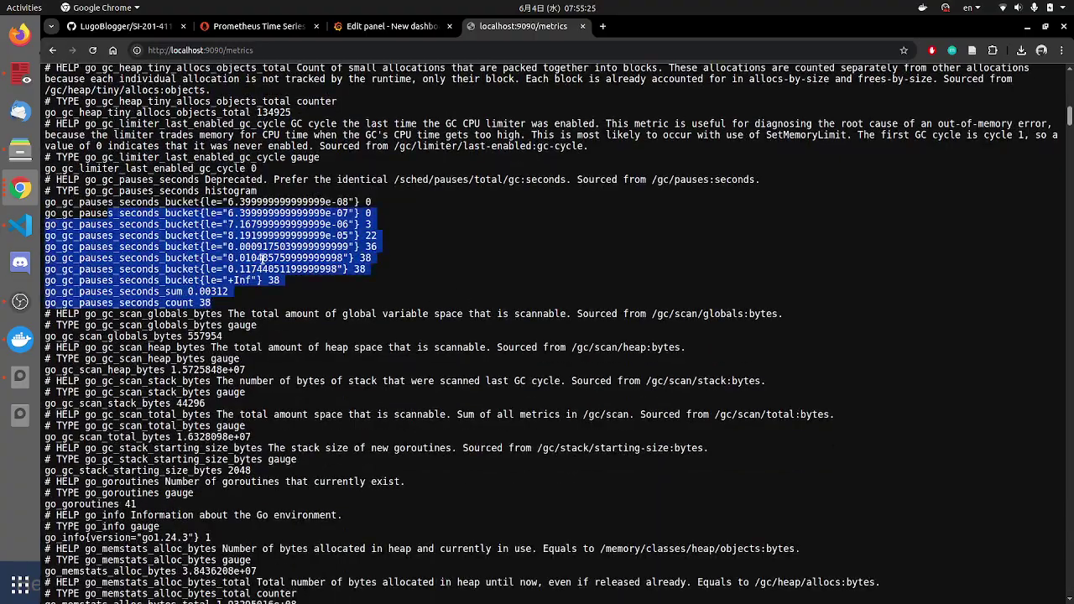
pyautogui.moveTo(87, 213); pyautogui.dragTo(336, 214)
pyautogui.scroll(20, 143, 300)
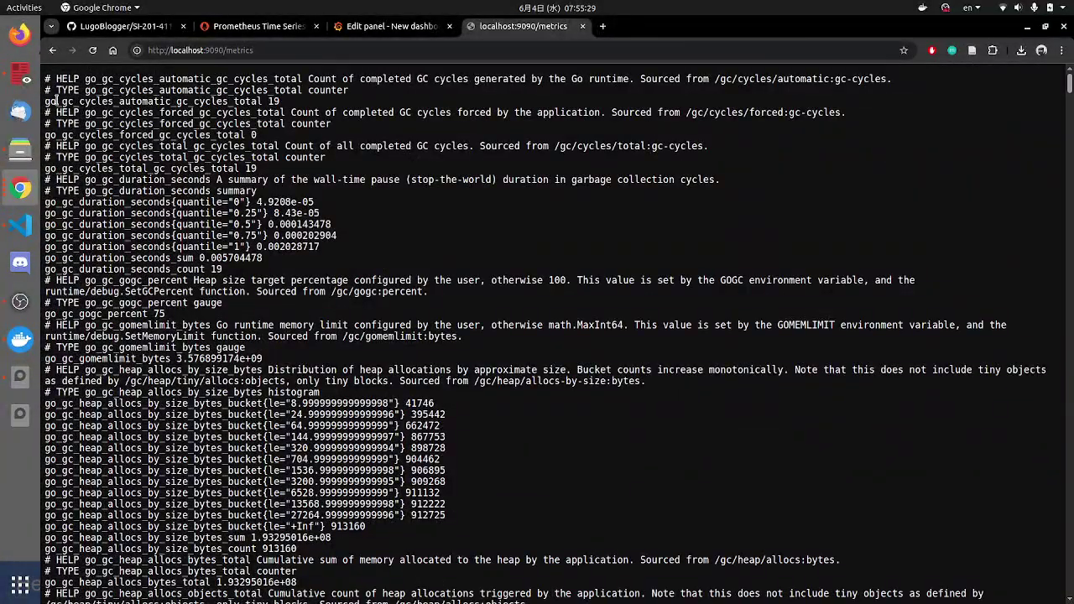
# Step: Highlight go_gc_cycles, go_sched_pauses_stopping_other_seconds and dialer_conn_attempted metrics, then search the page
pyautogui.moveTo(57, 101); pyautogui.dragTo(103, 101)
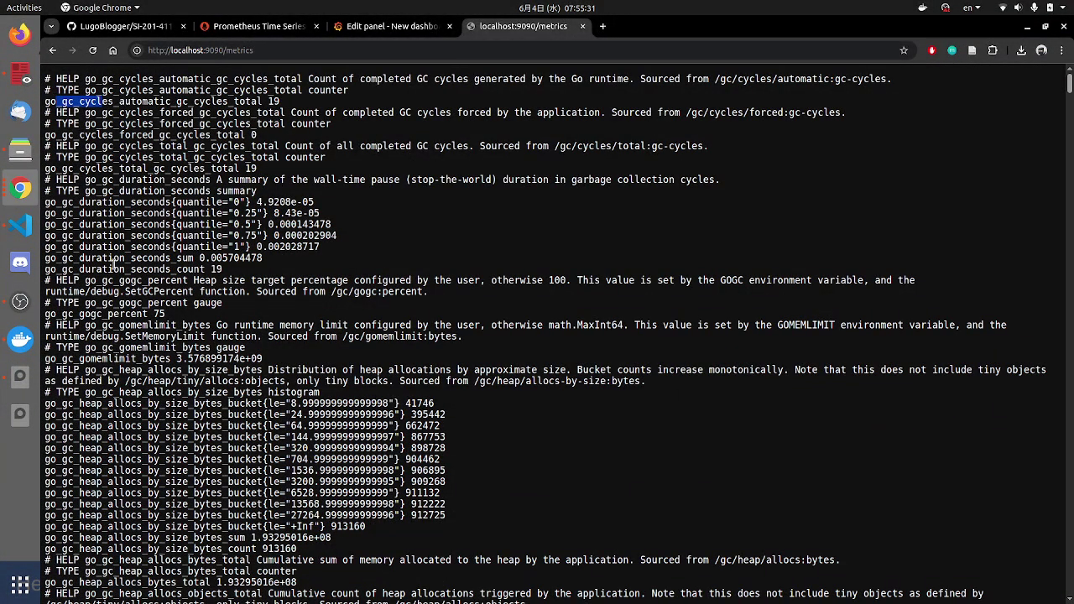
pyautogui.scroll(-20, 118, 287)
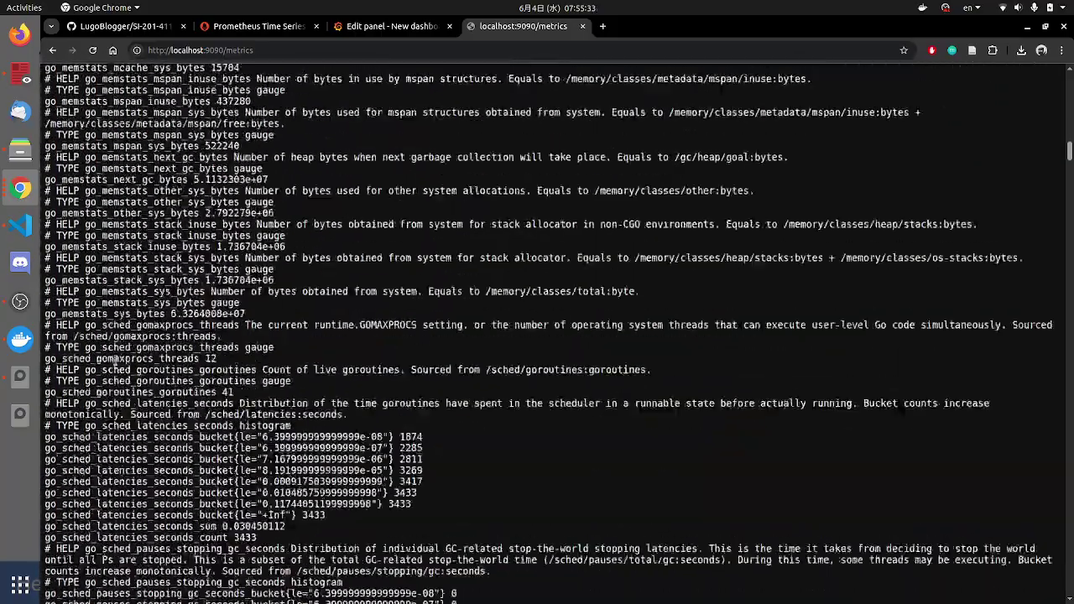
pyautogui.scroll(-4, 117, 359)
pyautogui.moveTo(73, 437); pyautogui.dragTo(267, 448)
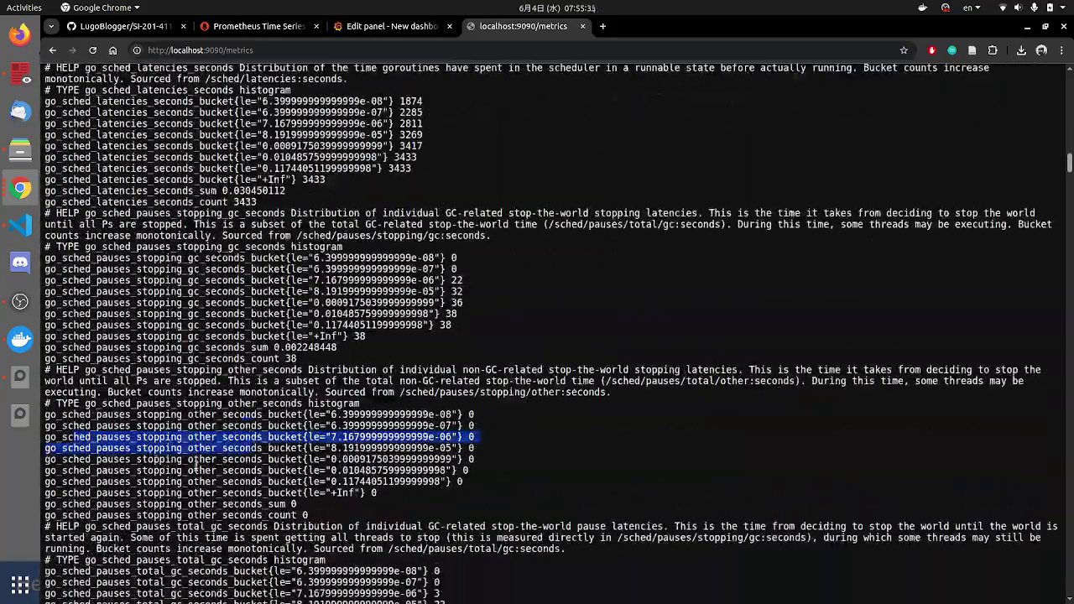
pyautogui.scroll(-7, 195, 466)
pyautogui.moveTo(122, 370); pyautogui.dragTo(241, 369)
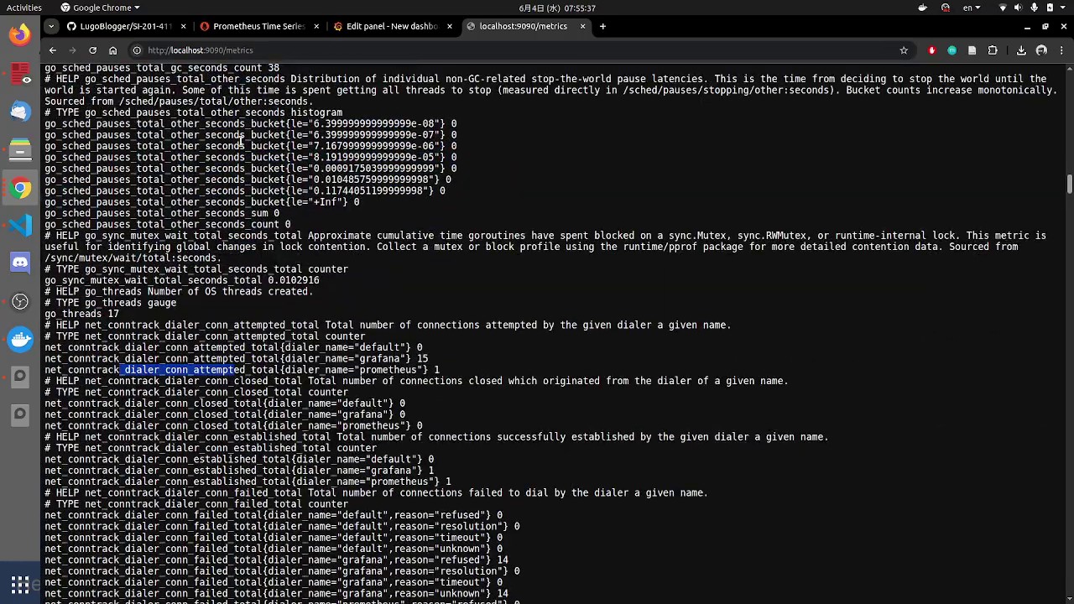
pyautogui.scroll(-3, 225, 378)
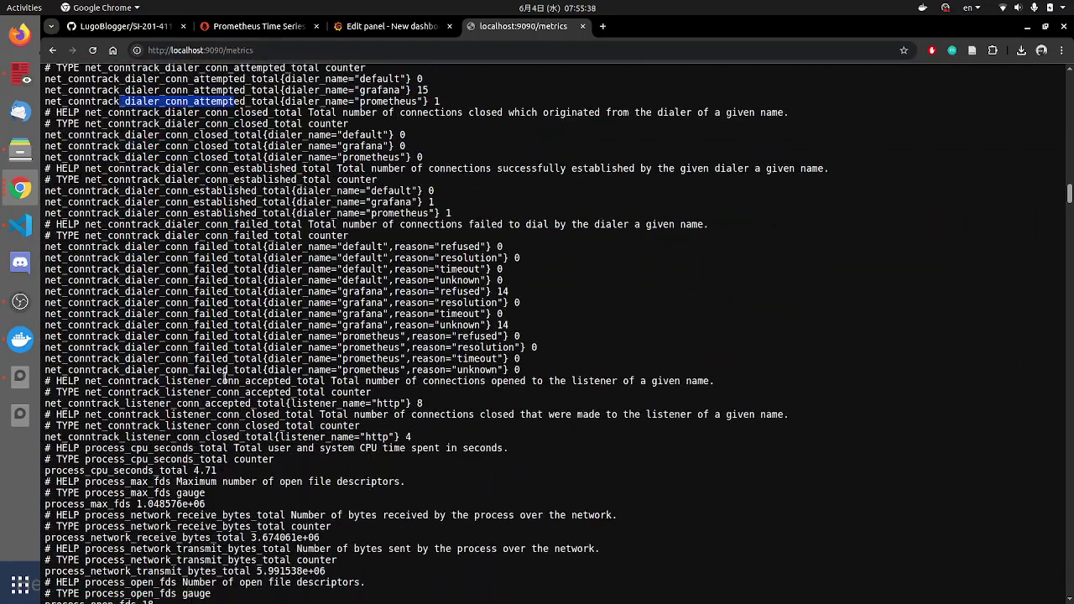
pyautogui.click(432, 163)
pyautogui.hotkey('ctrl', 'f')
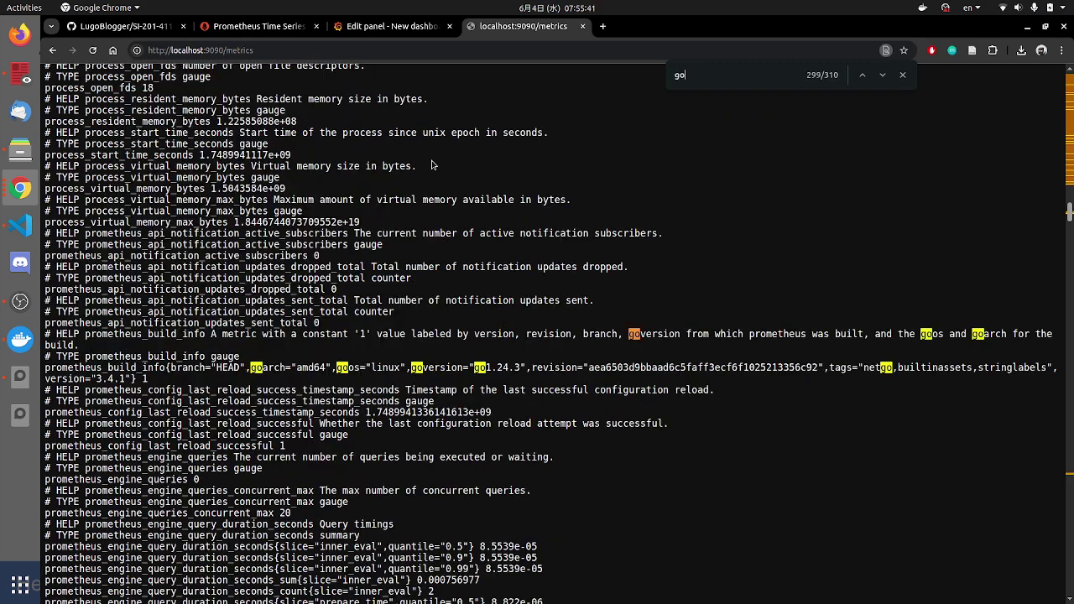
# Step: Locate the go_goroutines gauge (41) on the Prometheus metrics page, then return to the Grafana panel editor
pyautogui.write('_goro')
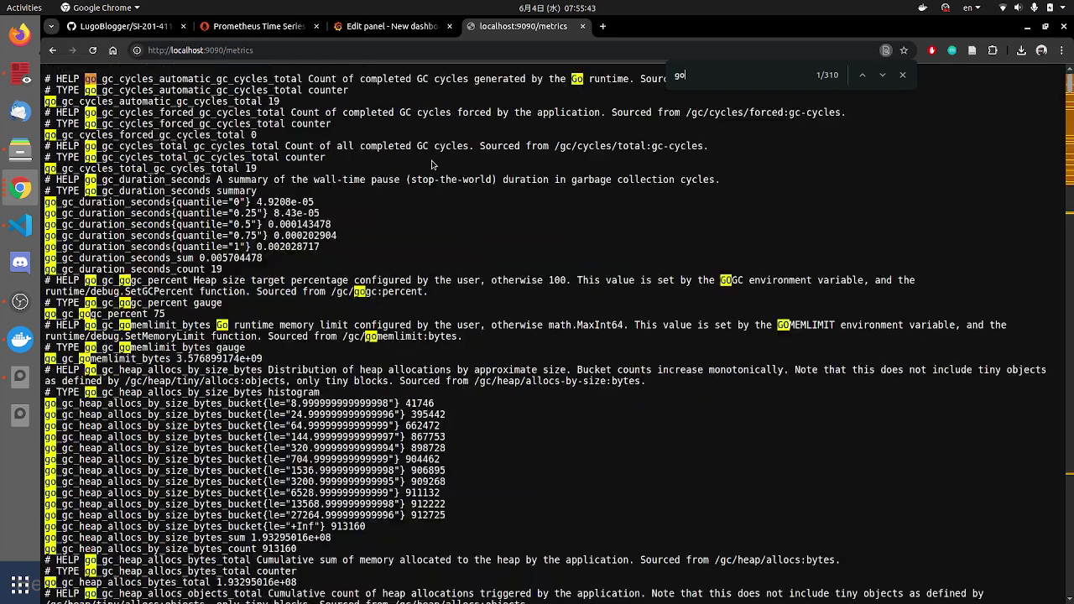
pyautogui.write('tub')
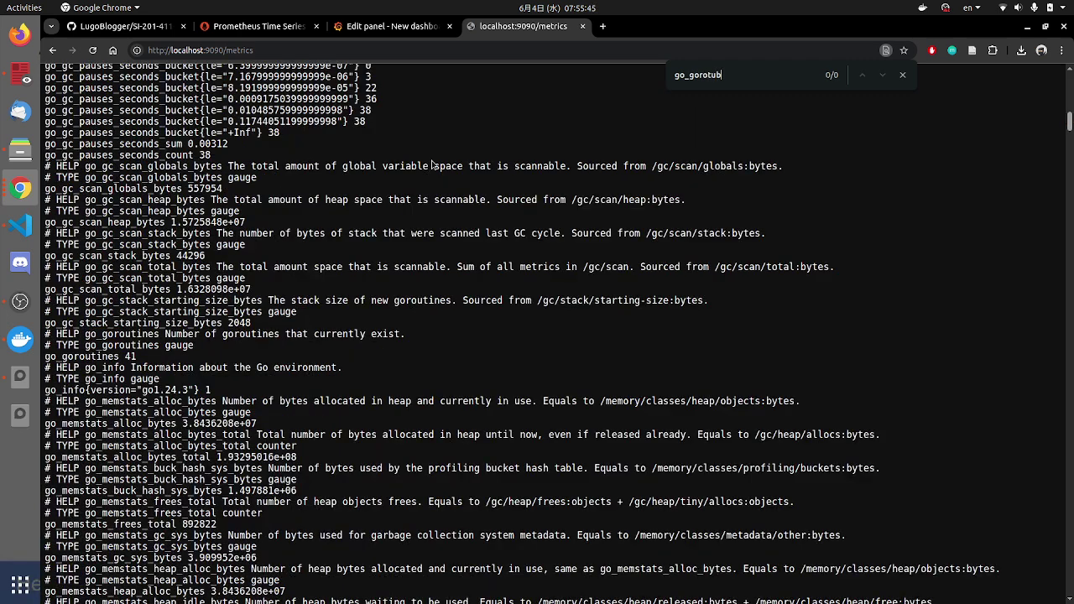
pyautogui.press('BackSpace')
pyautogui.press('BackSpace')
pyautogui.press('BackSpace')
pyautogui.write('u')
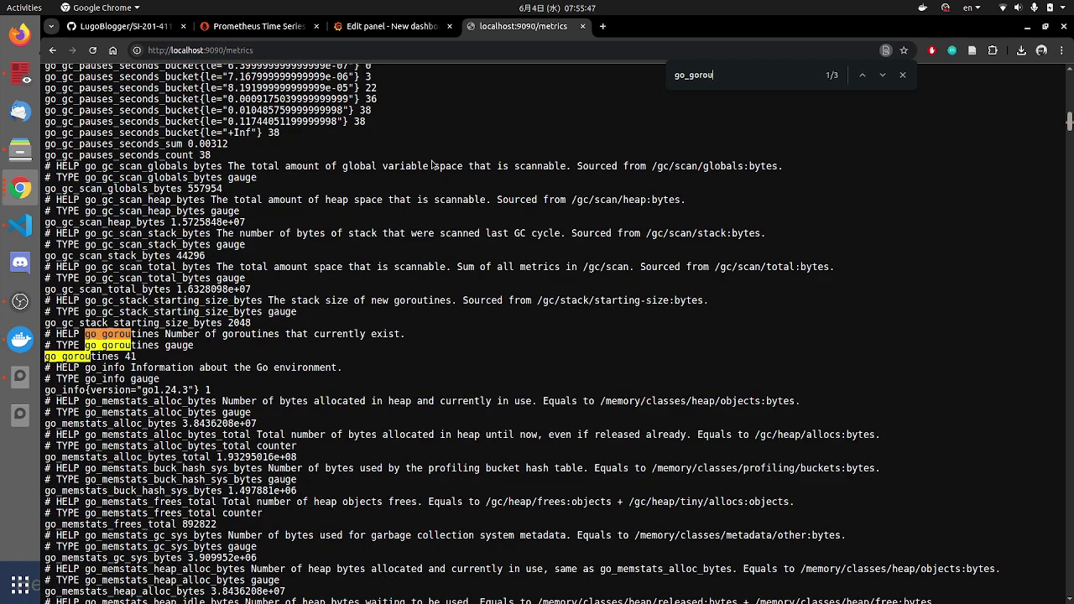
pyautogui.write('tines')
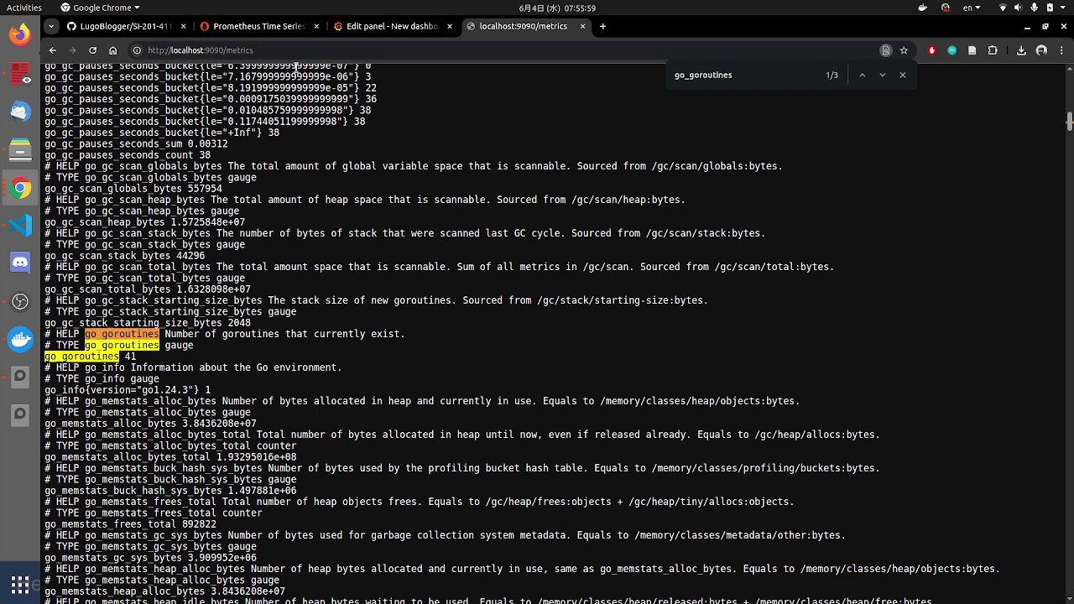
pyautogui.click(20, 189)
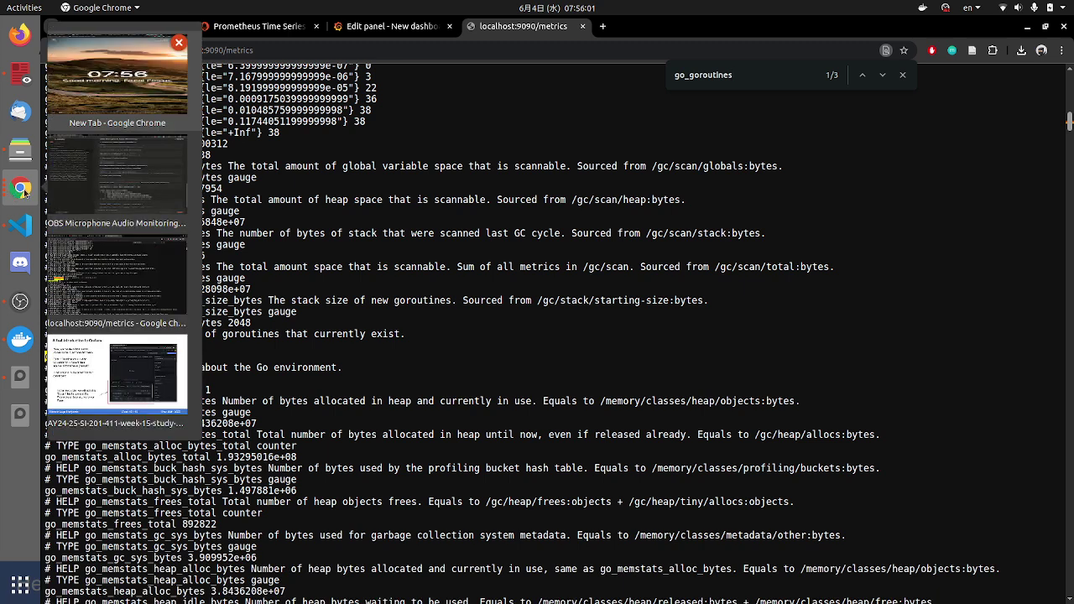
pyautogui.click(394, 26)
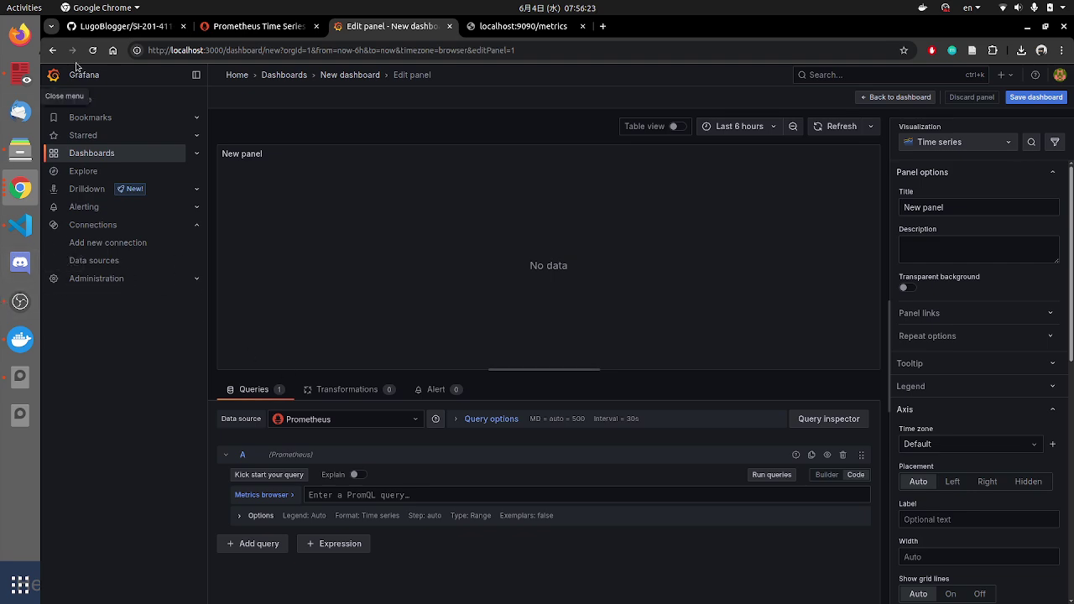
# Step: Review the presentation slide about panel queries, then return to Grafana
pyautogui.hotkey('alt', 'Tab')
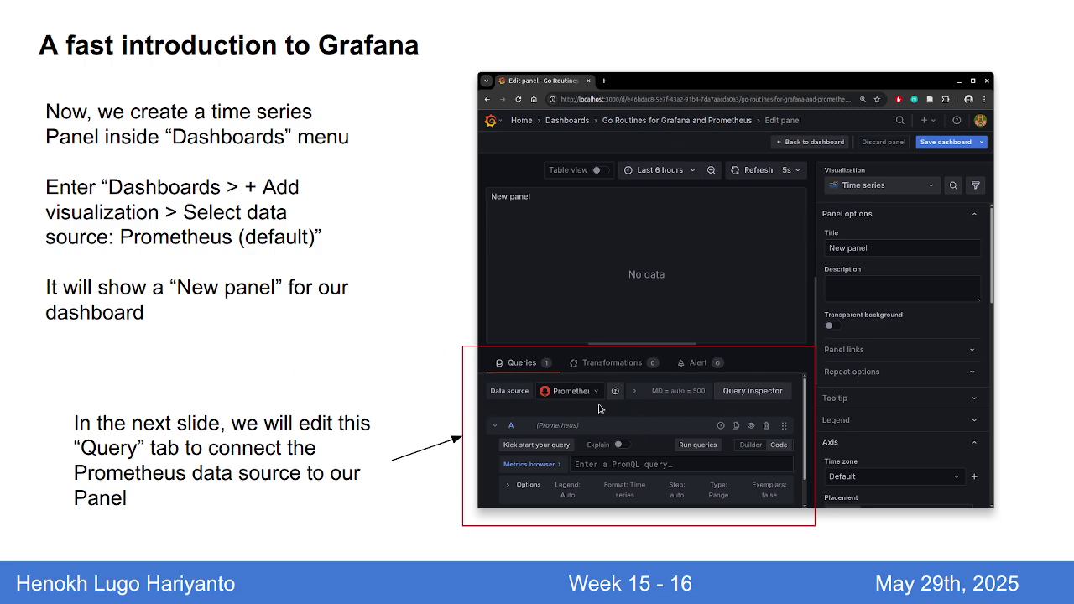
pyautogui.press('Right')
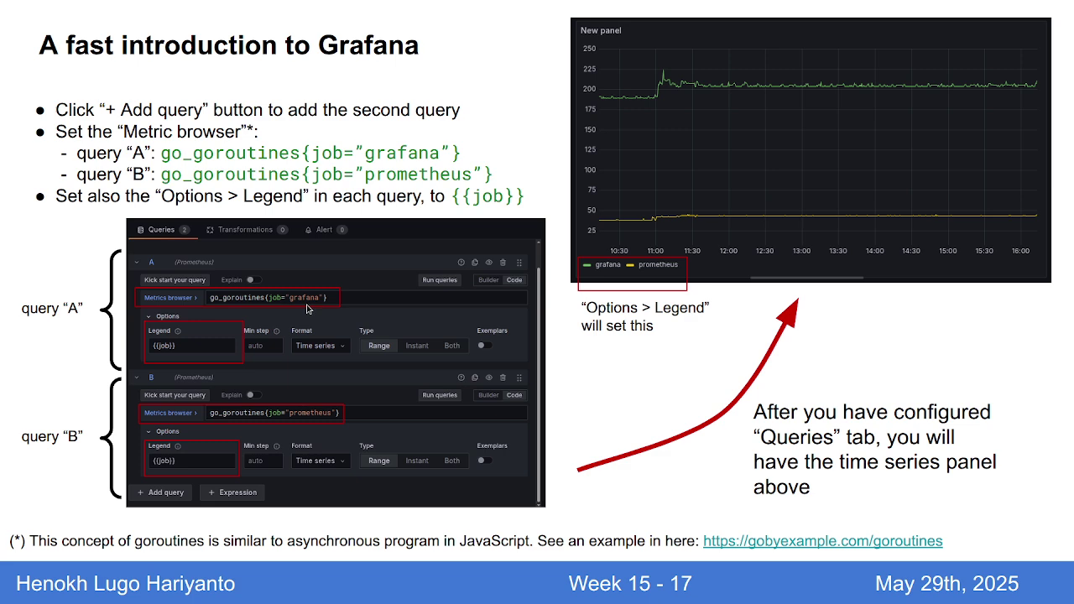
pyautogui.hotkey('alt', 'Tab')
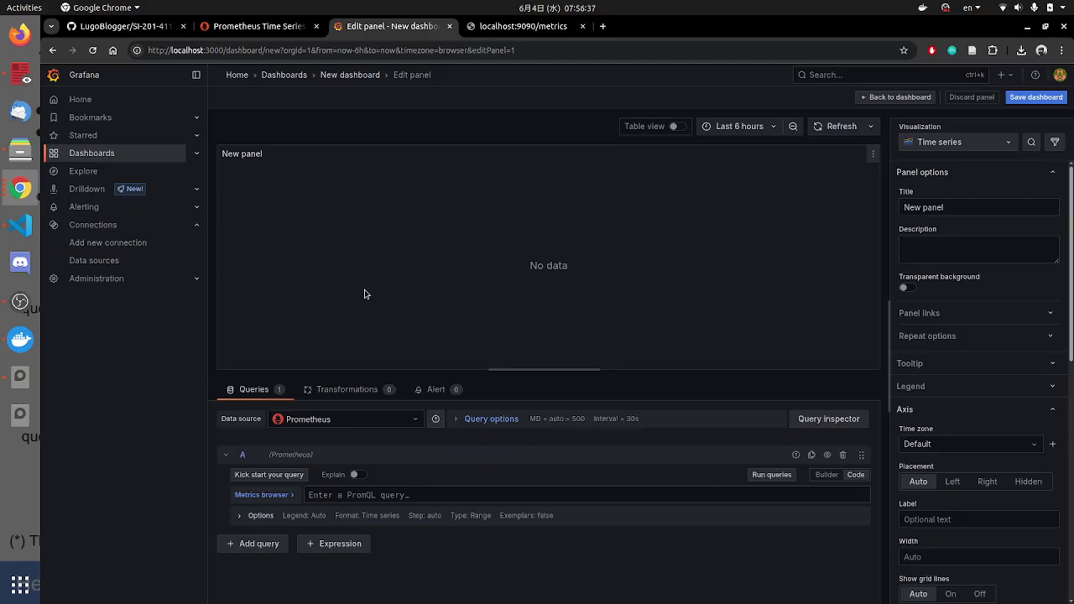
# Step: Shrink the panel preview, zoom the page to 110%, and add a second query B
pyautogui.moveTo(422, 371); pyautogui.dragTo(441, 238)
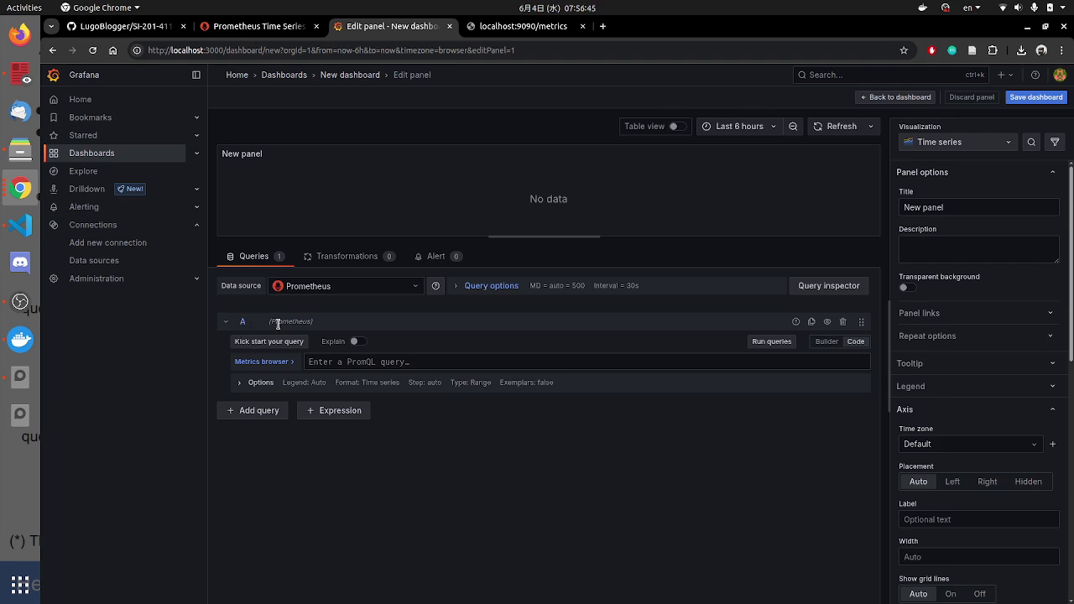
pyautogui.hotkey('ctrl', '+')
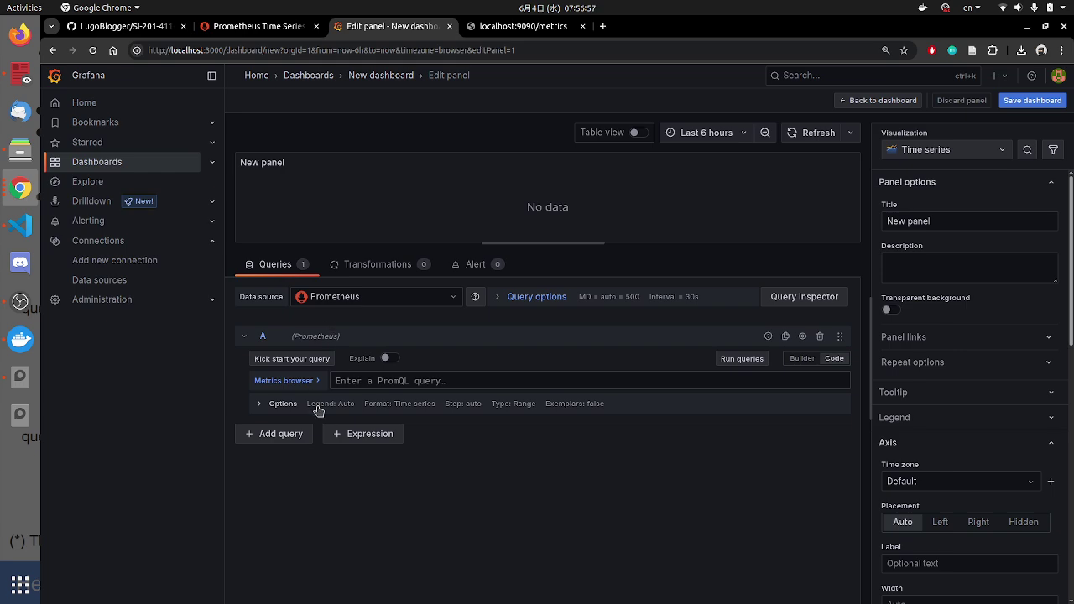
pyautogui.click(275, 437)
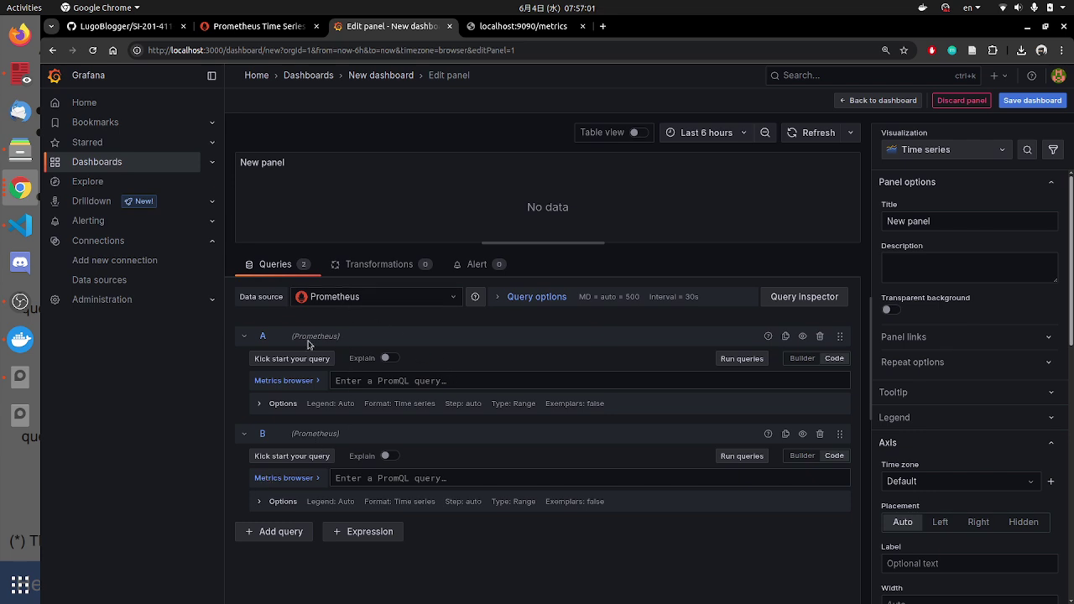
pyautogui.moveTo(290, 336); pyautogui.dragTo(349, 336)
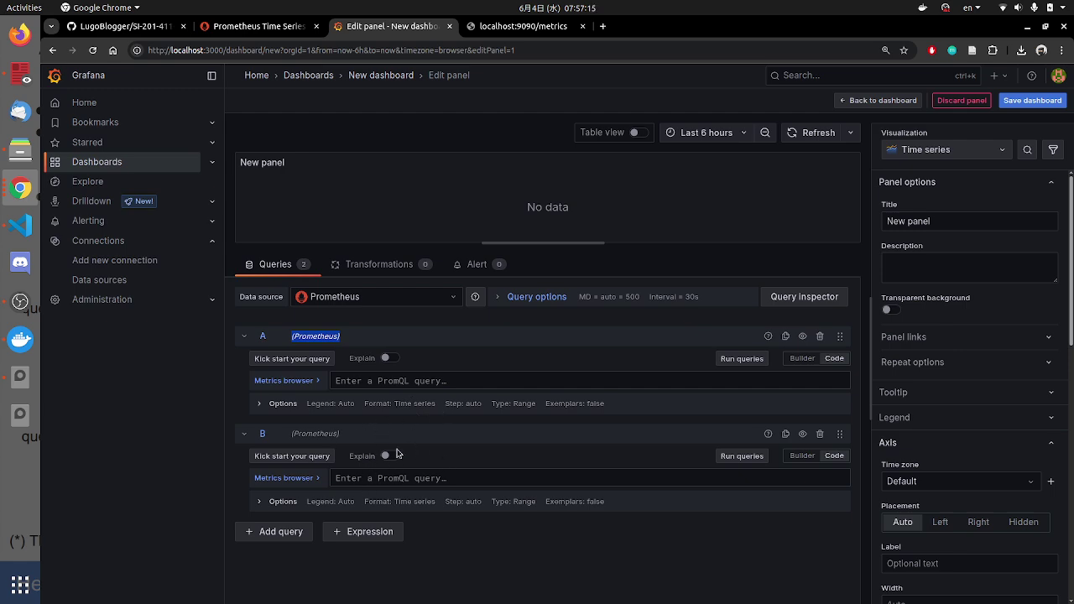
pyautogui.click(403, 384)
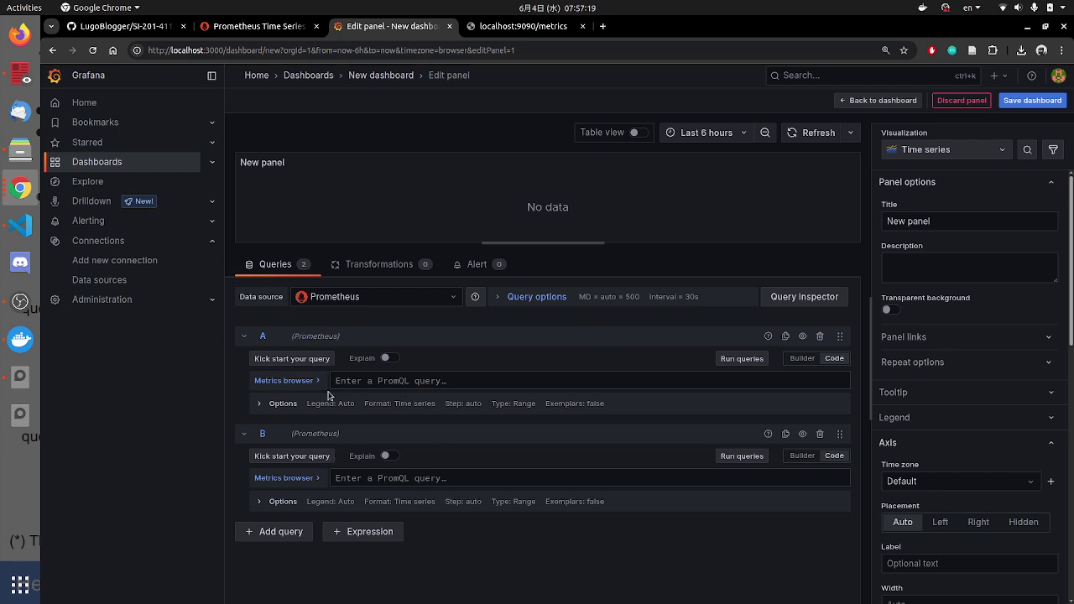
pyautogui.click(300, 380)
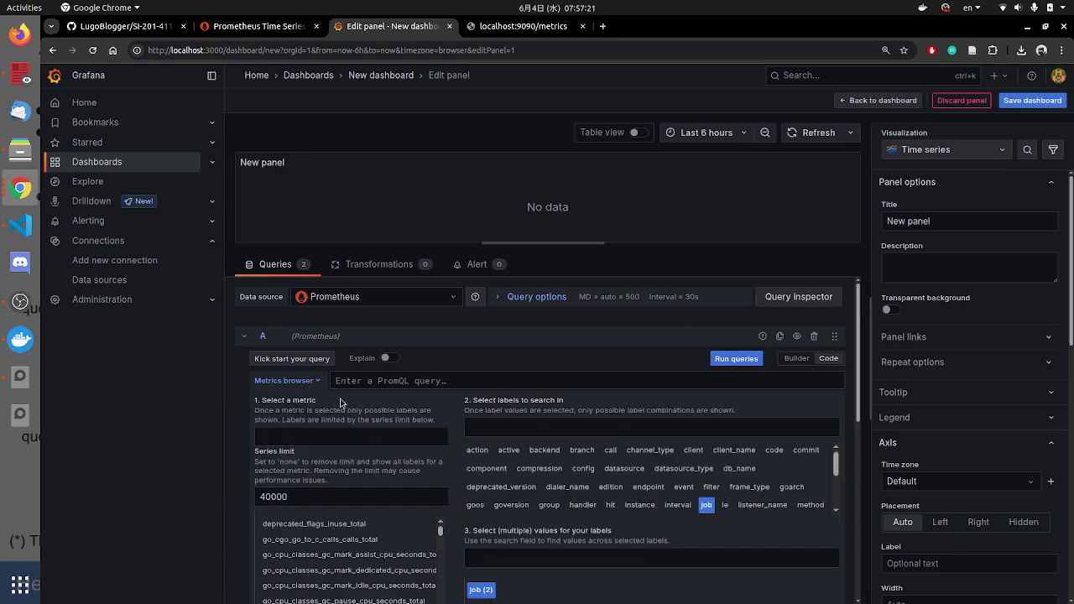
pyautogui.click(318, 383)
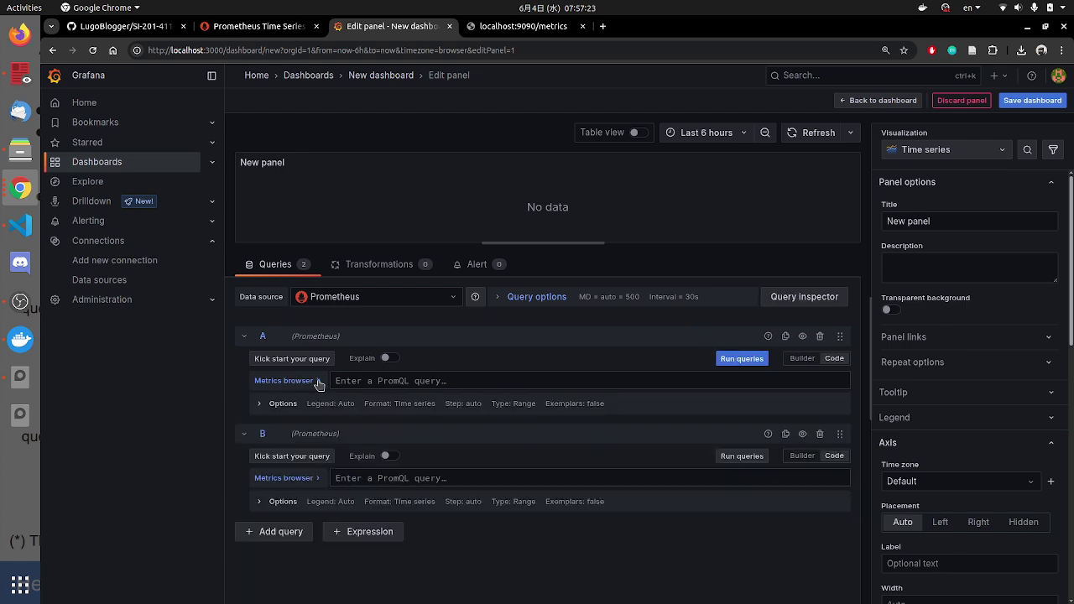
pyautogui.click(318, 383)
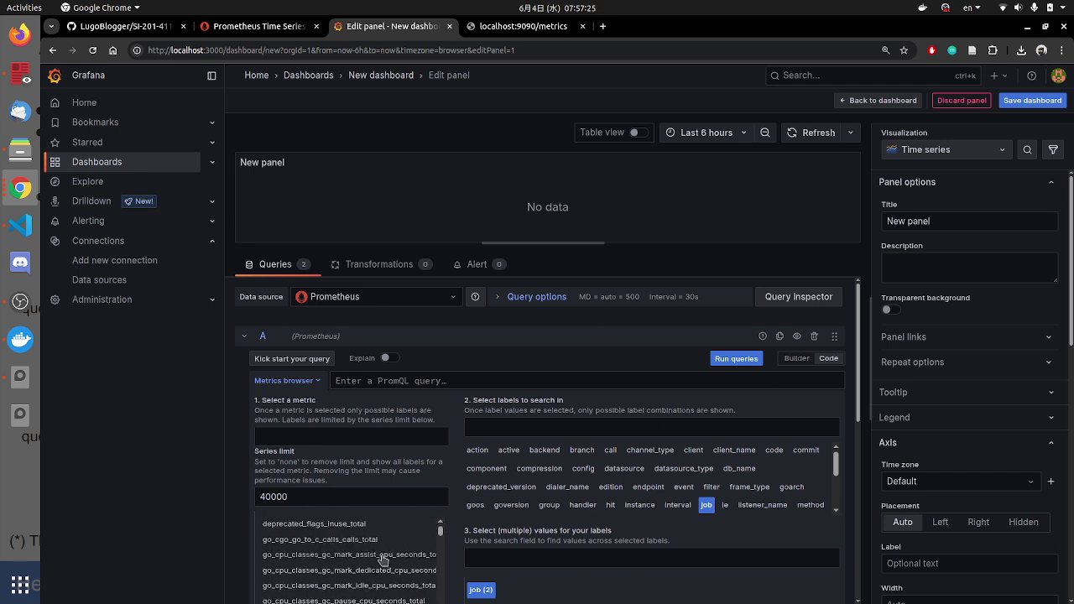
pyautogui.click(316, 385)
pyautogui.click(361, 380)
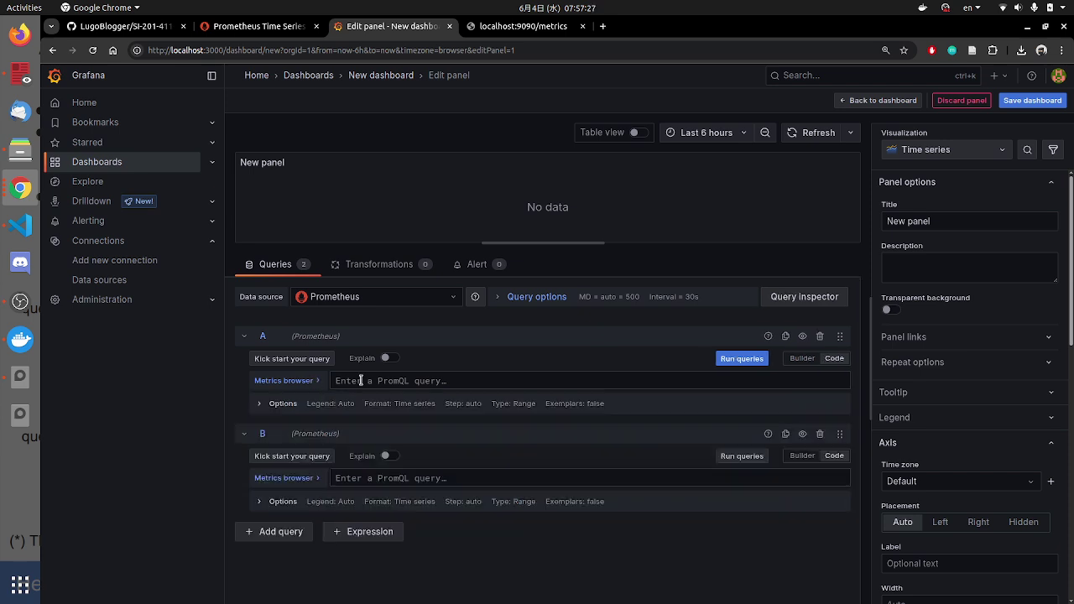
# Step: Set query A to go_goroutines{job="grafana"}, run it, and open a blank browser tab
pyautogui.write('go')
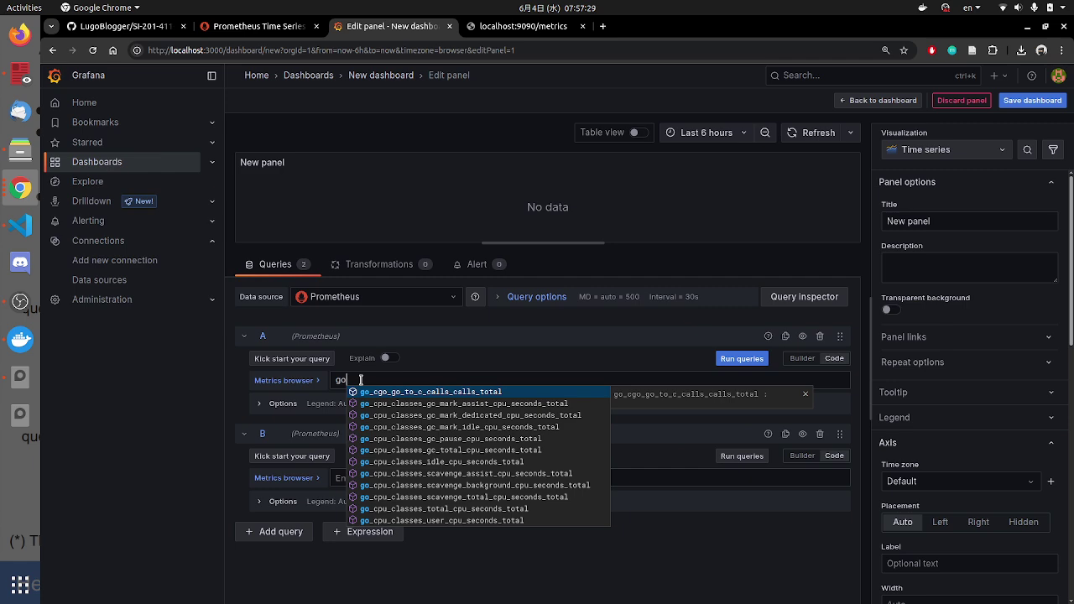
pyautogui.write('_g')
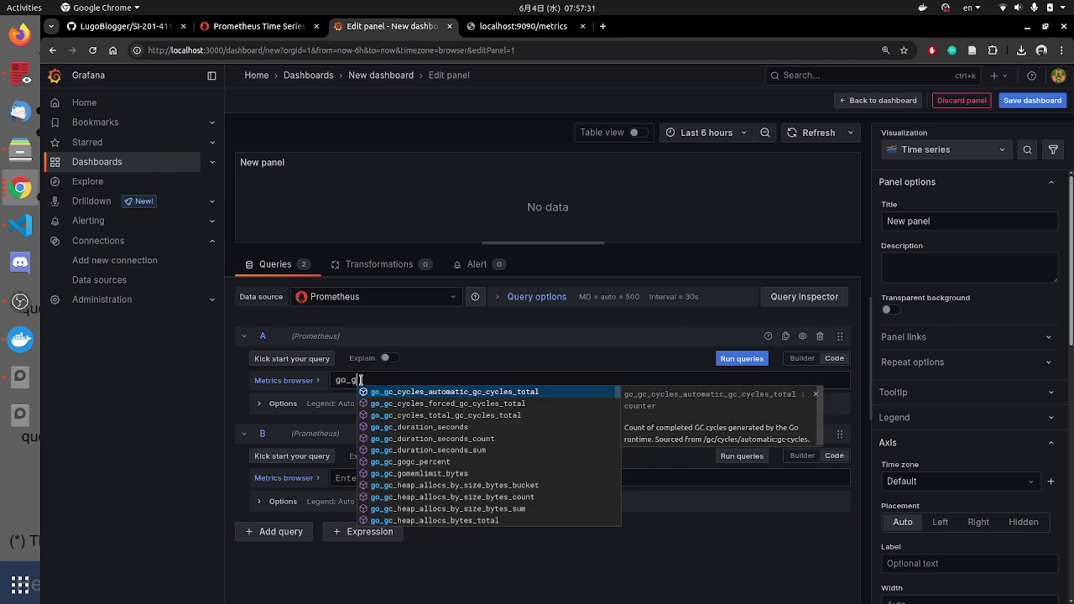
pyautogui.write('oroutines')
pyautogui.press('Return')
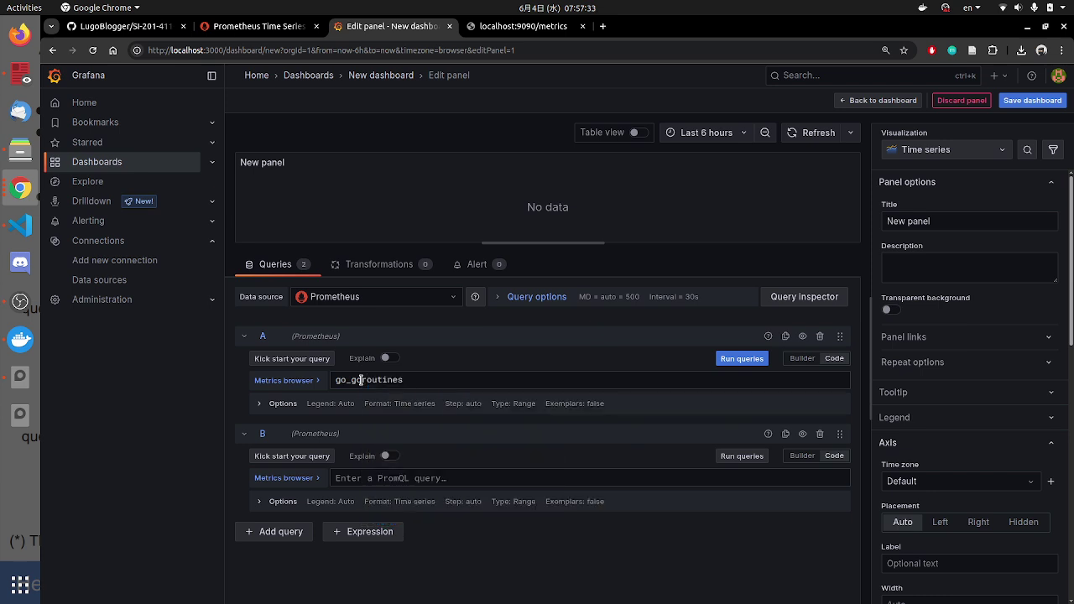
pyautogui.write('{')
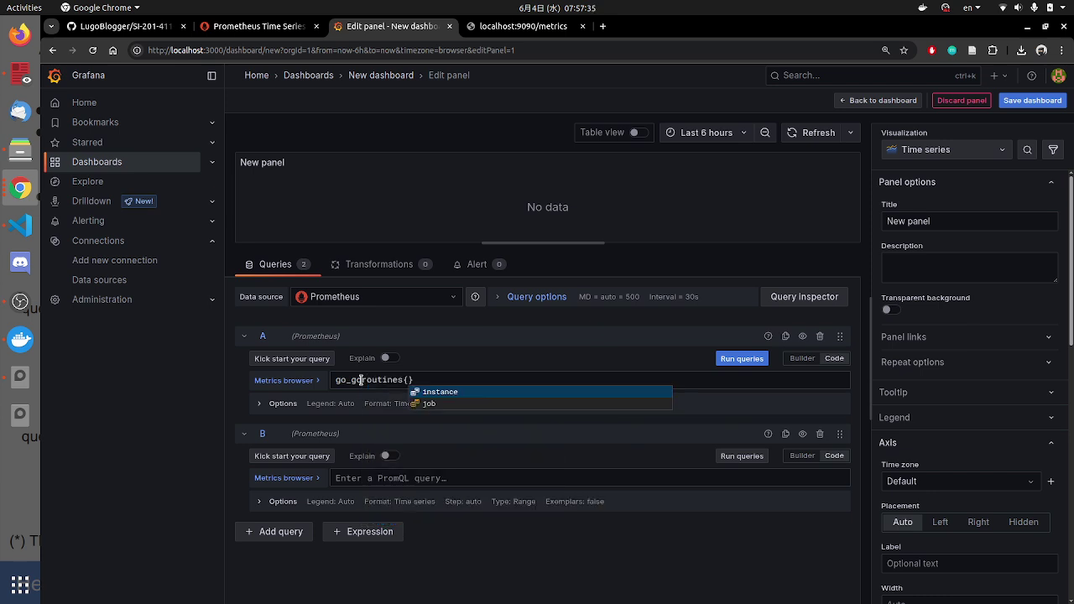
pyautogui.write('job=')
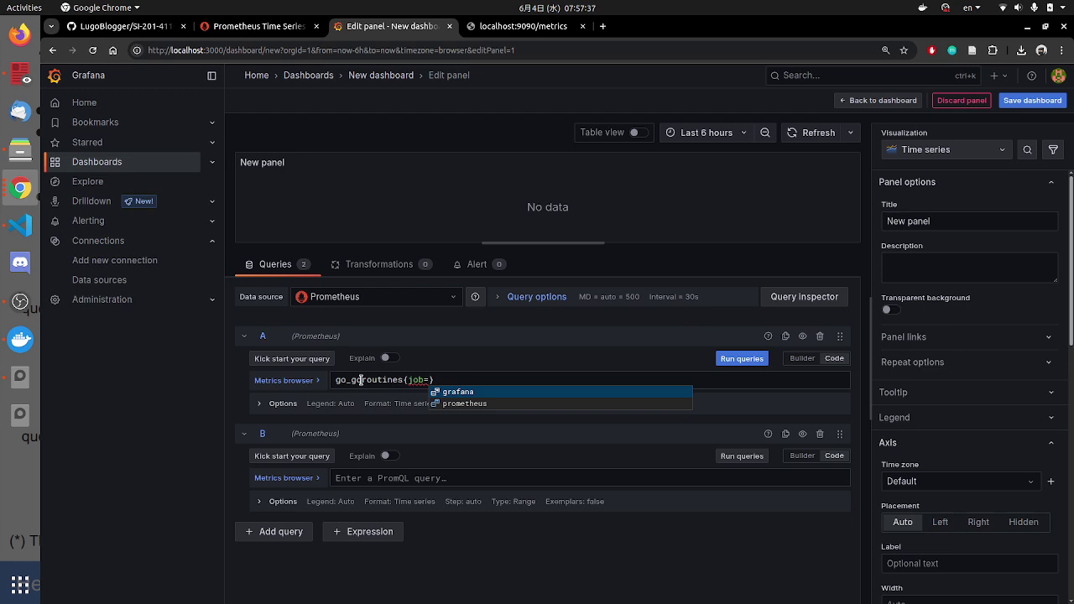
pyautogui.write('"')
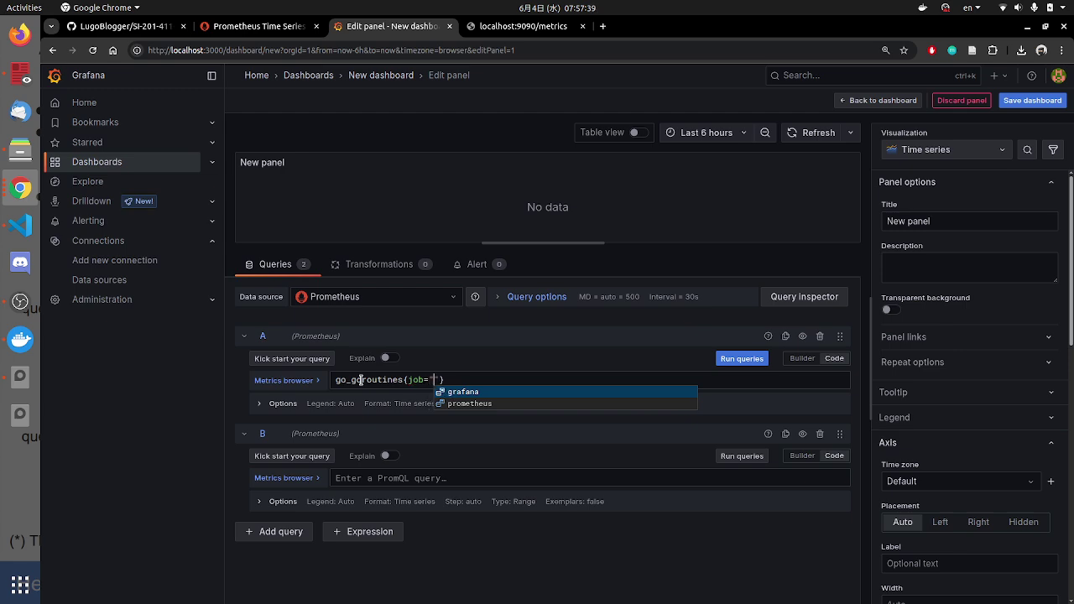
pyautogui.write('prometheus')
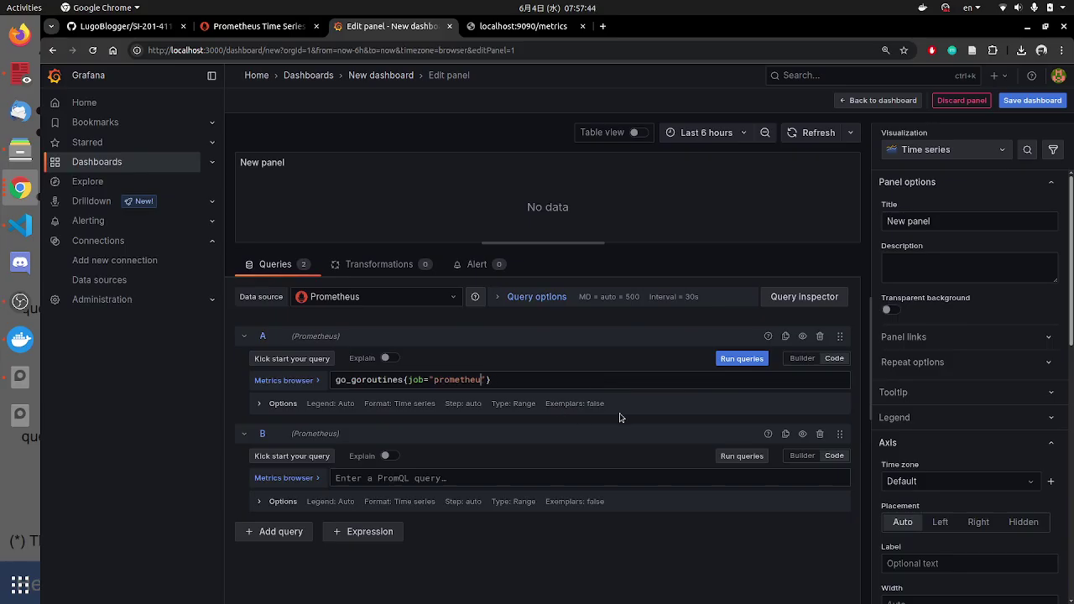
pyautogui.press('BackSpace')
pyautogui.press('BackSpace')
pyautogui.press('BackSpace')
pyautogui.press('BackSpace')
pyautogui.press('BackSpace')
pyautogui.write('rafana')
pyautogui.hotkey('shift', 'Return')
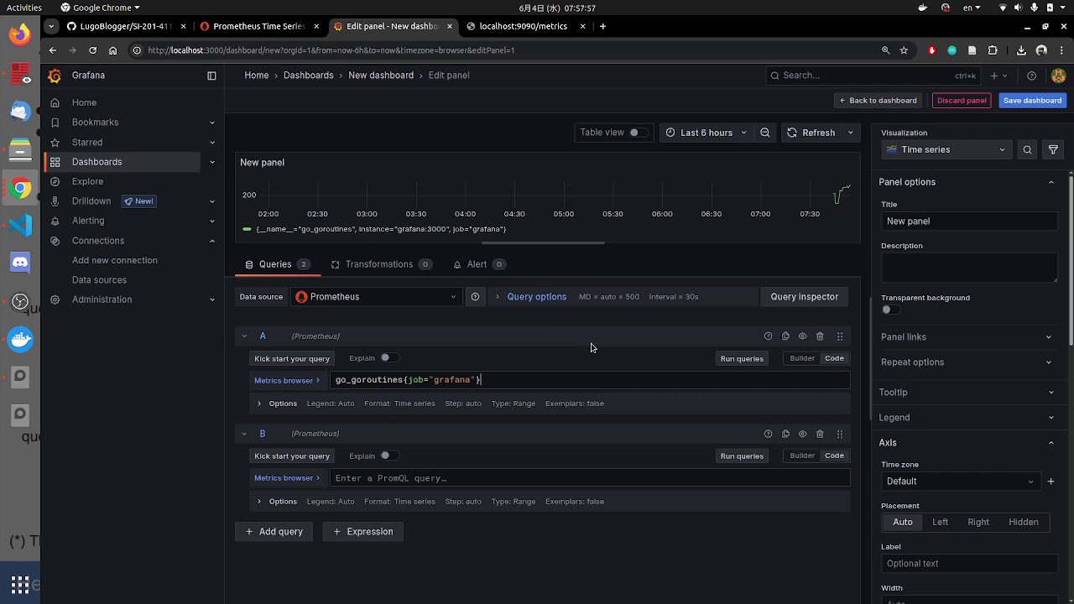
pyautogui.moveTo(520, 382); pyautogui.dragTo(317, 378)
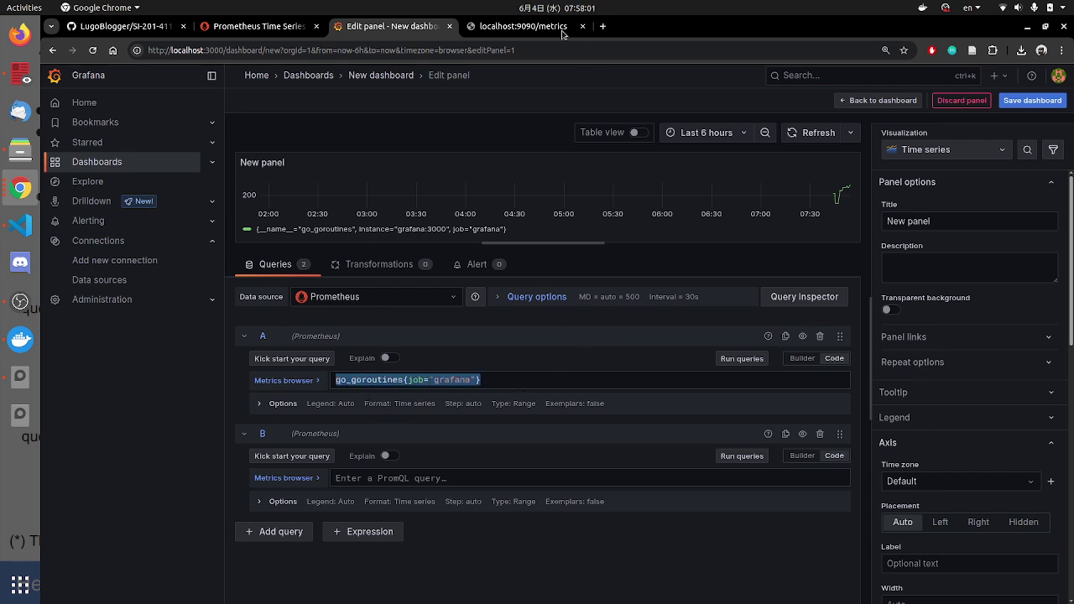
pyautogui.click(603, 26)
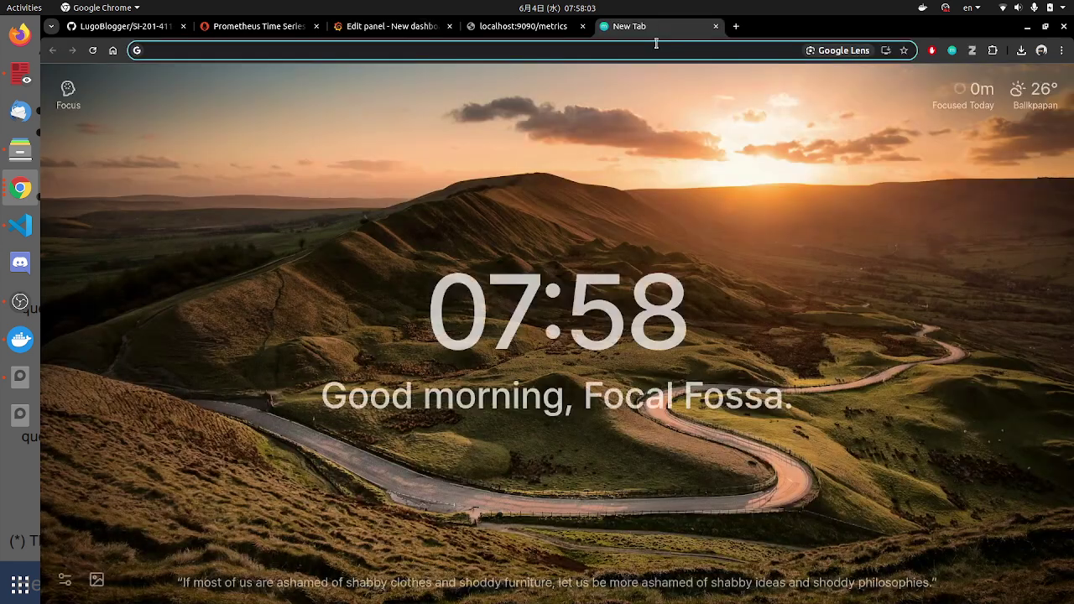
# Step: Search Google for PromQL and open the Prometheus Querying basics documentation
pyautogui.write('PromQL')
pyautogui.press('Return')
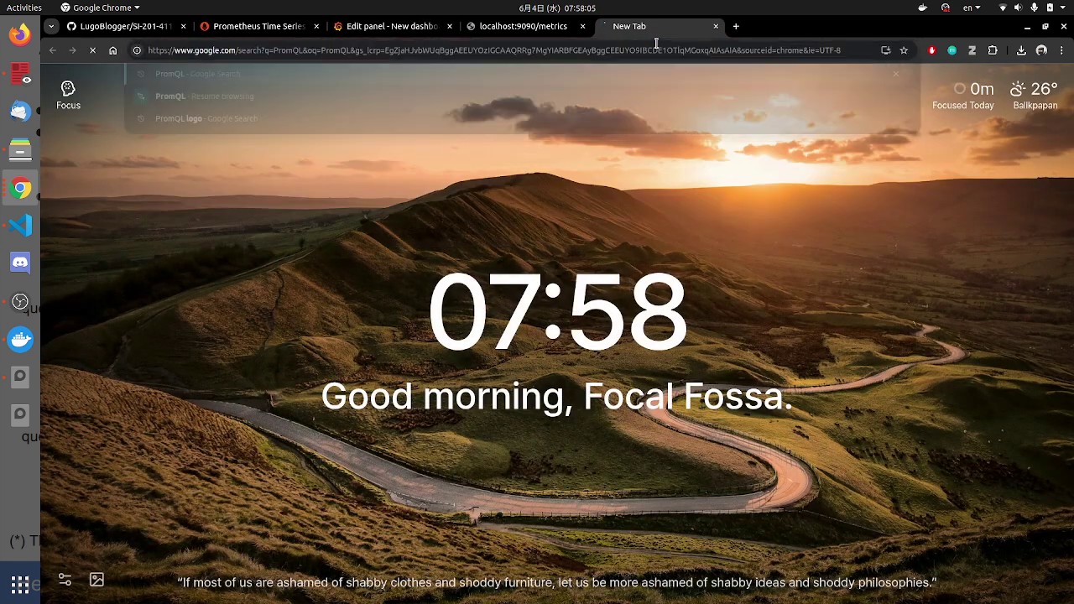
pyautogui.scroll(-3, 467, 408)
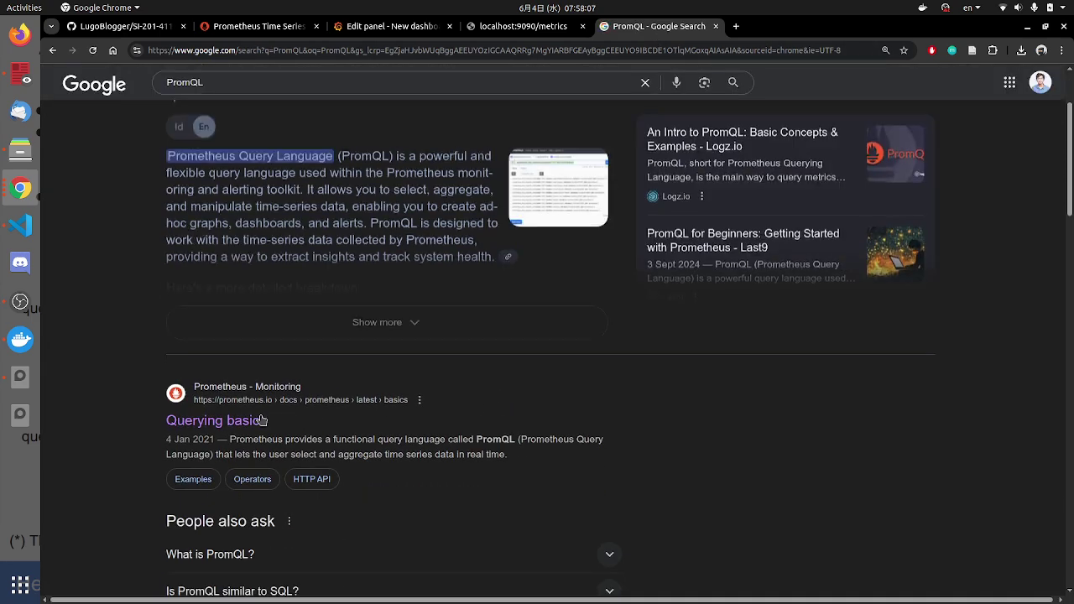
pyautogui.scroll(1, 263, 421)
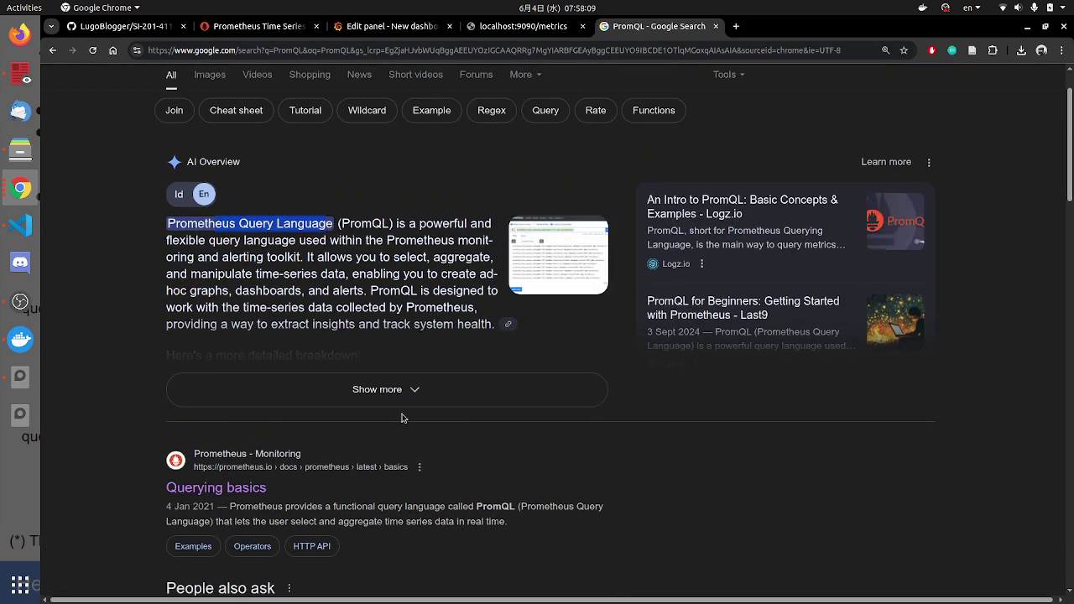
pyautogui.scroll(-3, 402, 418)
pyautogui.click(216, 286)
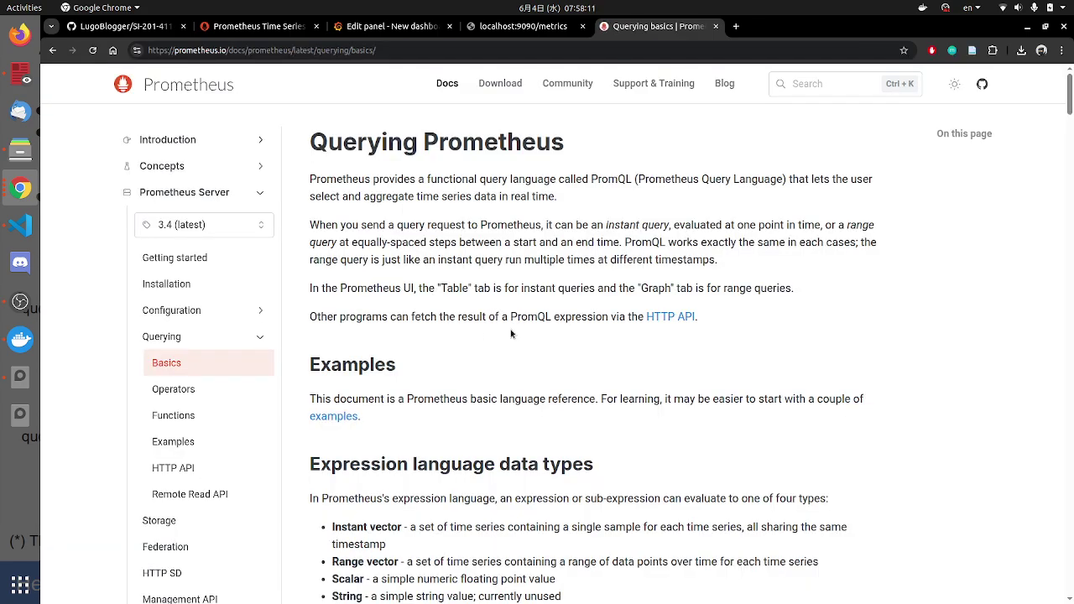
# Step: Read the Instant vector selectors example in the docs, then return to the Grafana panel editor
pyautogui.scroll(-15, 511, 334)
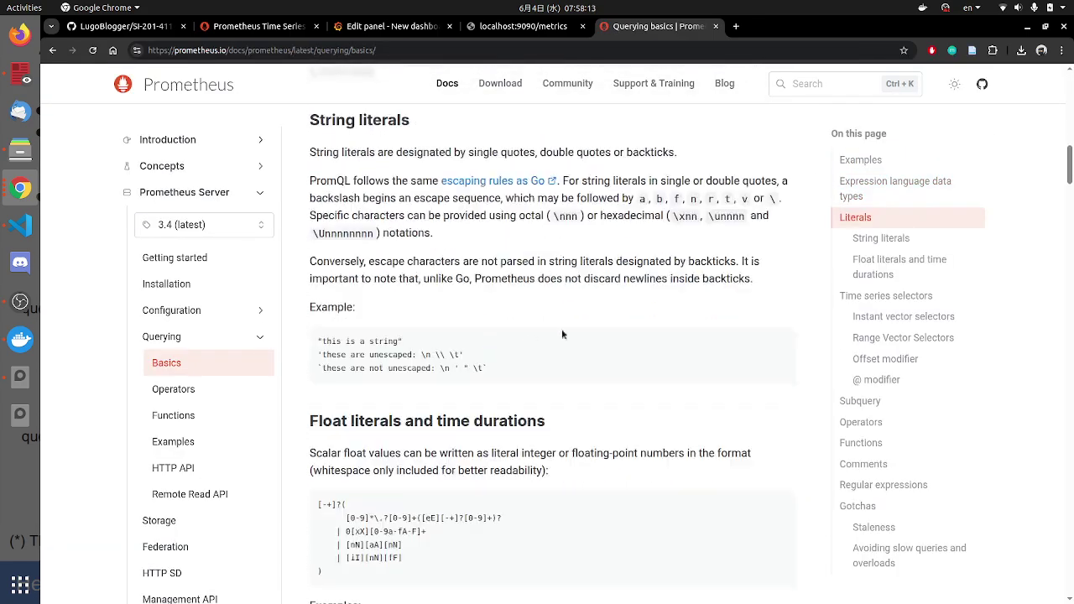
pyautogui.scroll(-4, 426, 279)
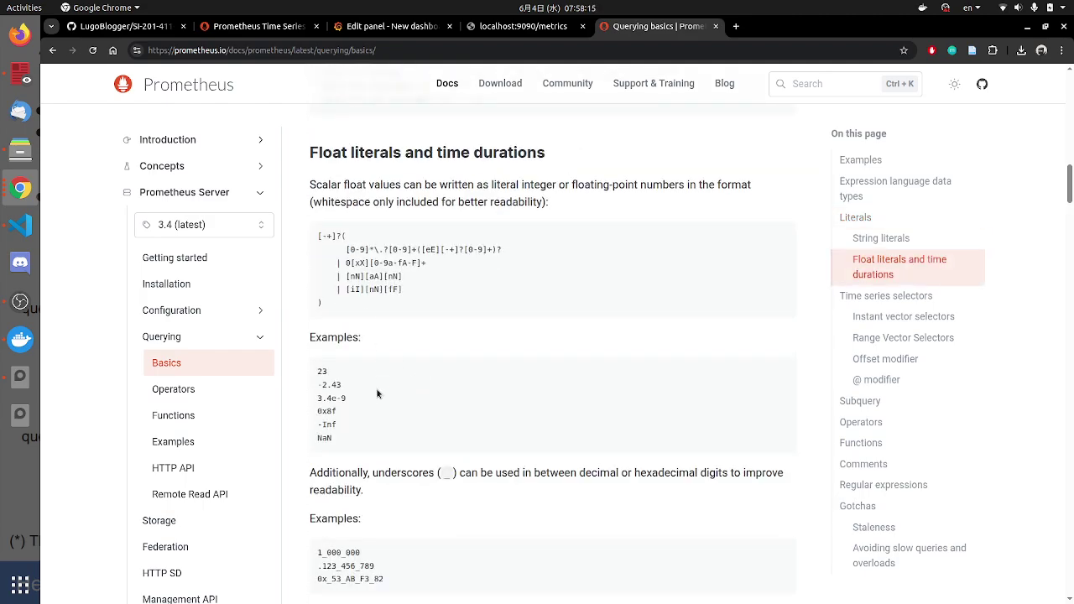
pyautogui.scroll(-8, 415, 352)
pyautogui.scroll(-12, 414, 353)
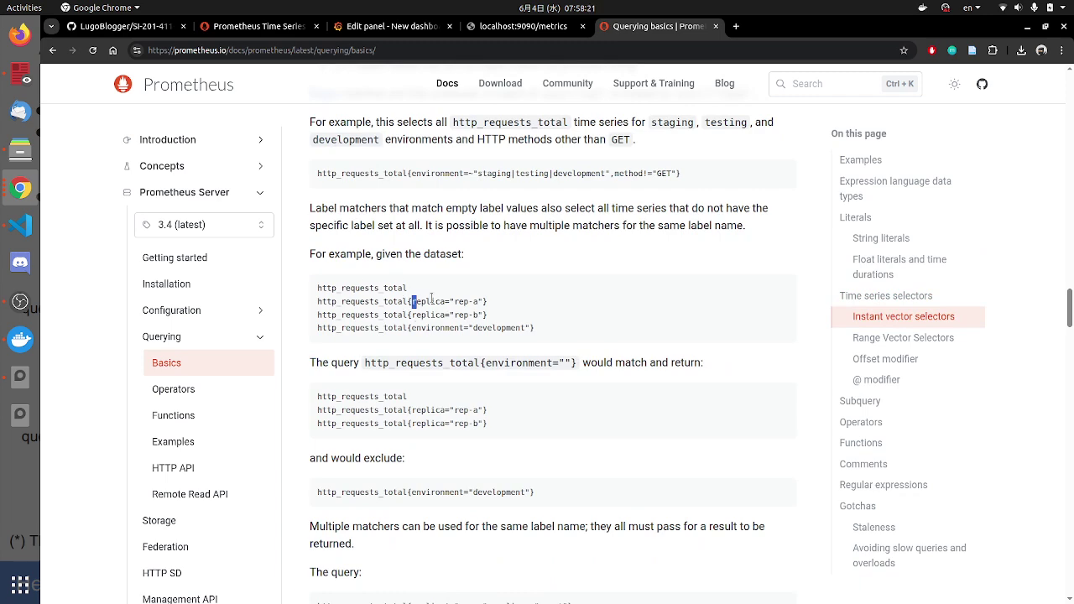
pyautogui.moveTo(432, 299); pyautogui.dragTo(444, 301)
pyautogui.click(452, 310)
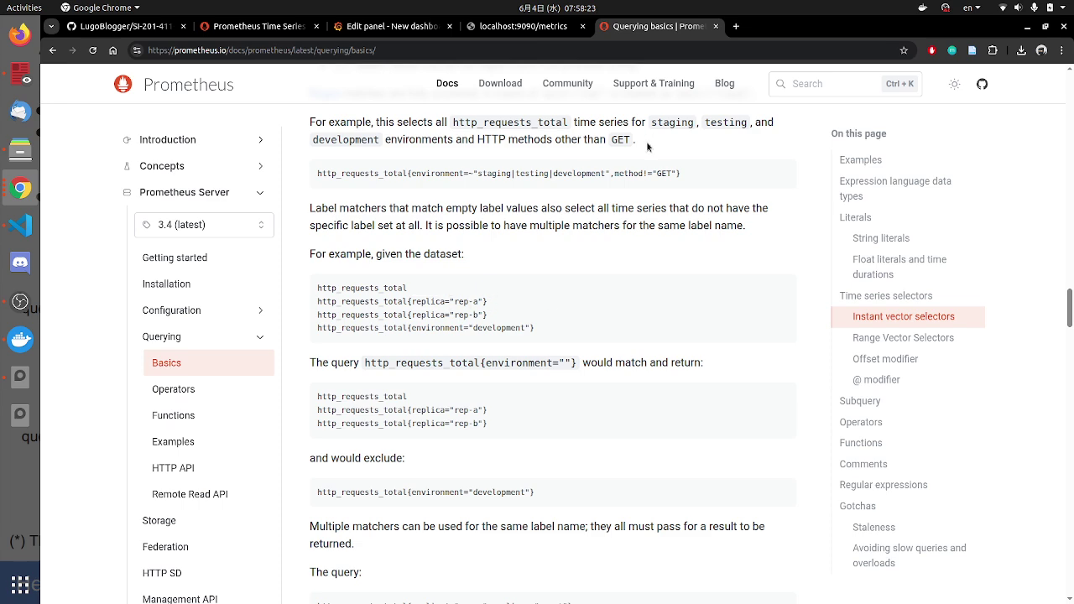
pyautogui.click(342, 32)
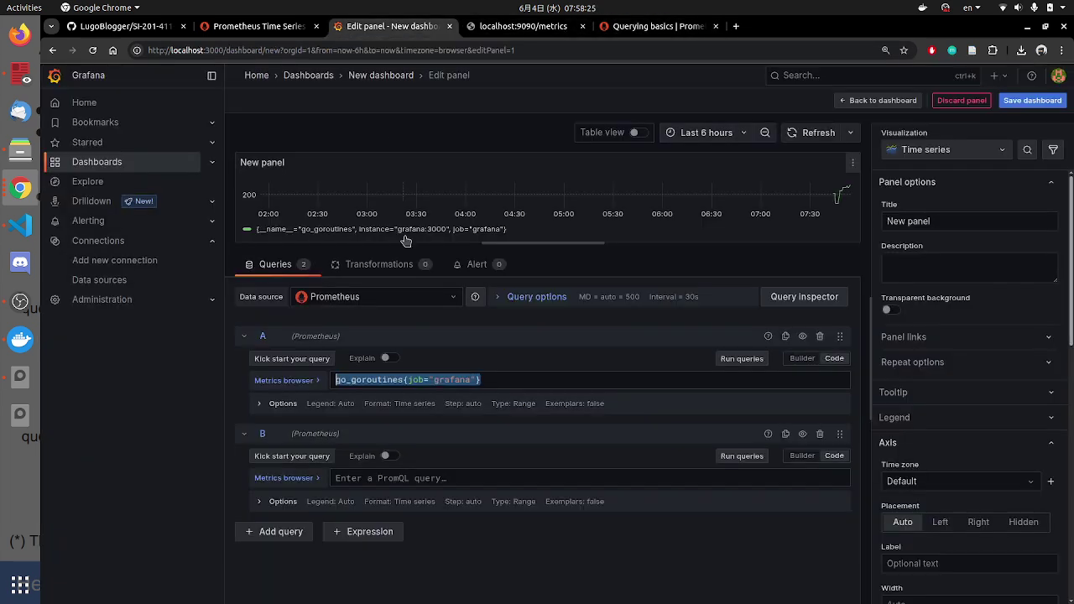
# Step: Write query B as go_goroutines{job="prometheus"}, run it, and enlarge the graph preview
pyautogui.click(382, 480)
pyautogui.write('go')
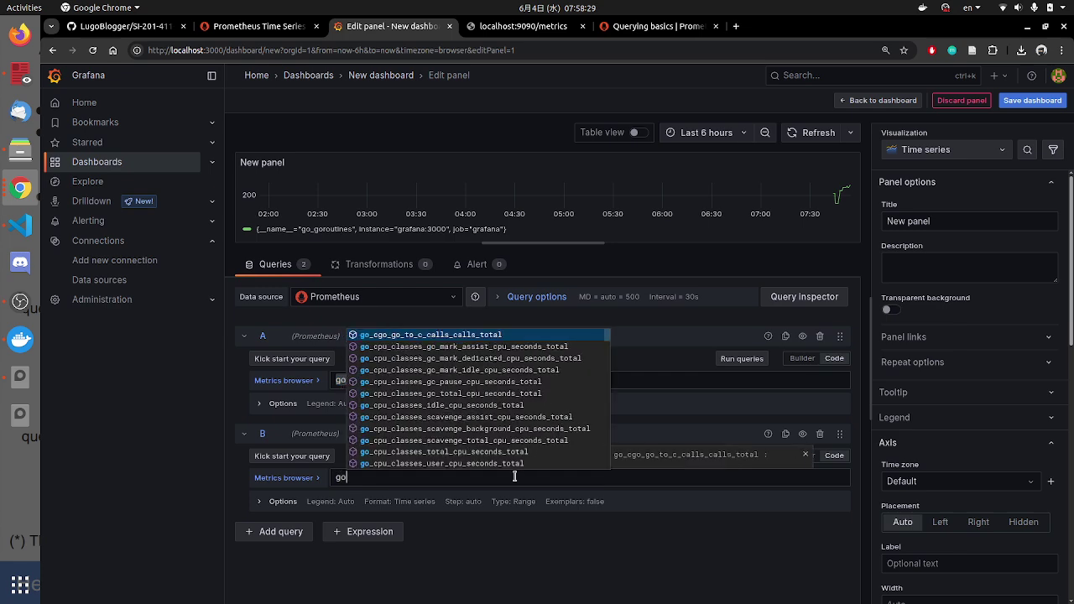
pyautogui.write('_gor')
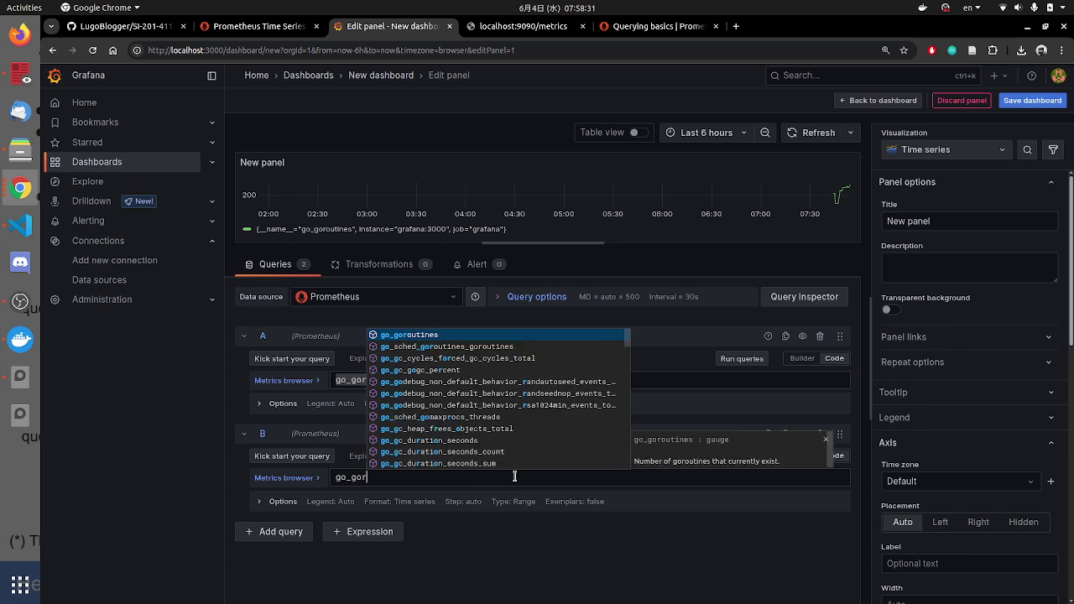
pyautogui.write('outines{joo')
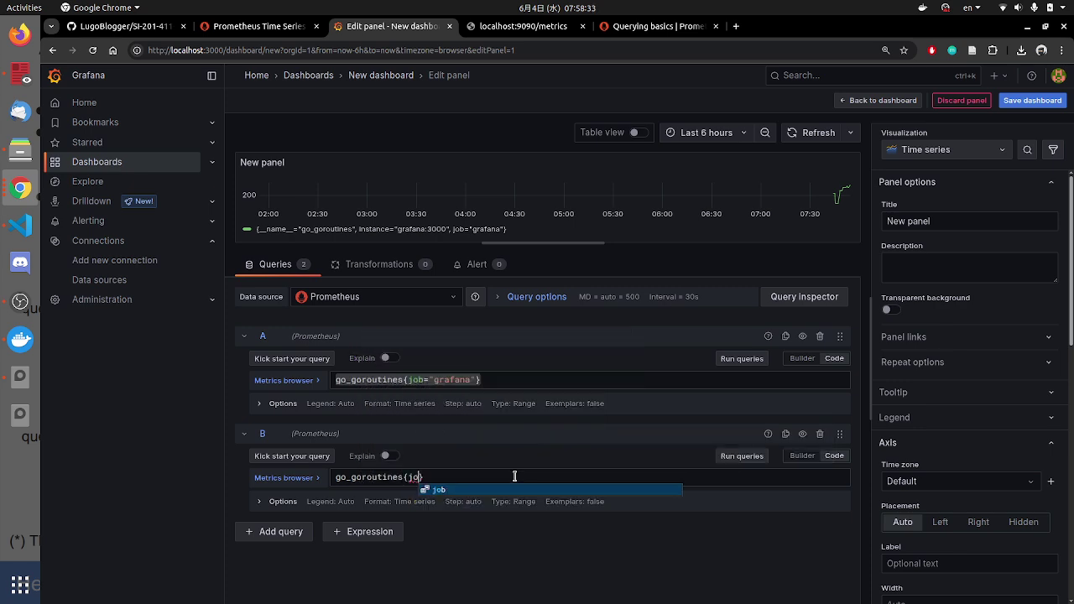
pyautogui.write('=')
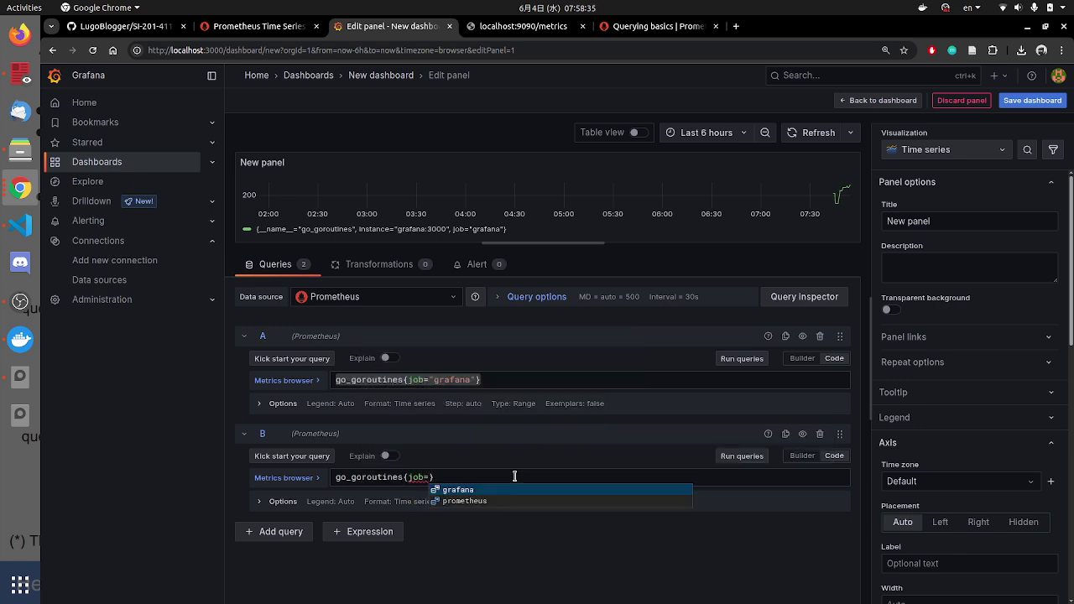
pyautogui.click(474, 501)
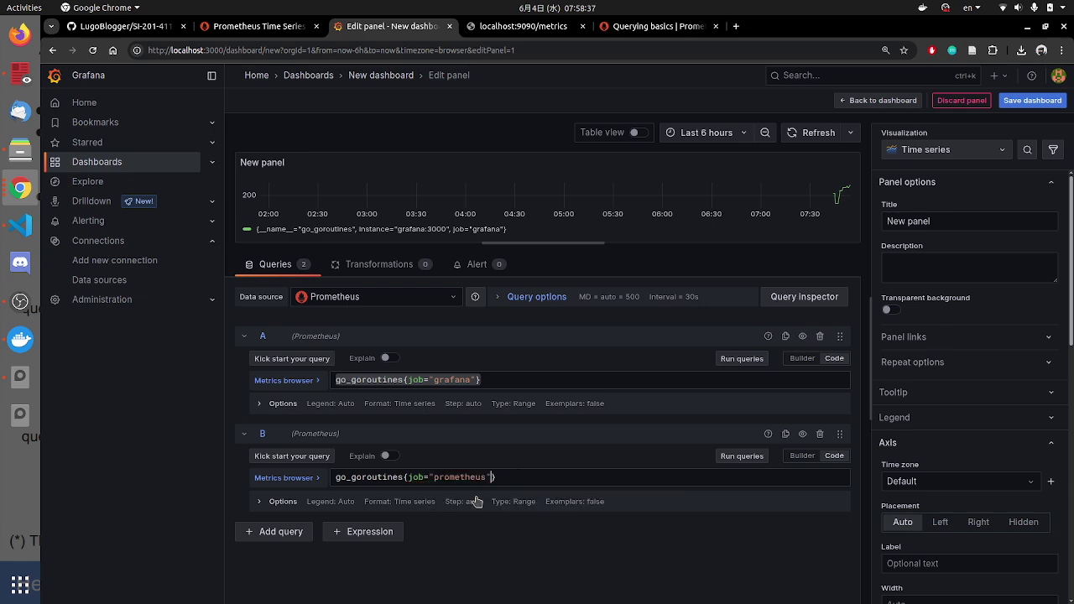
pyautogui.hotkey('shift', 'Return')
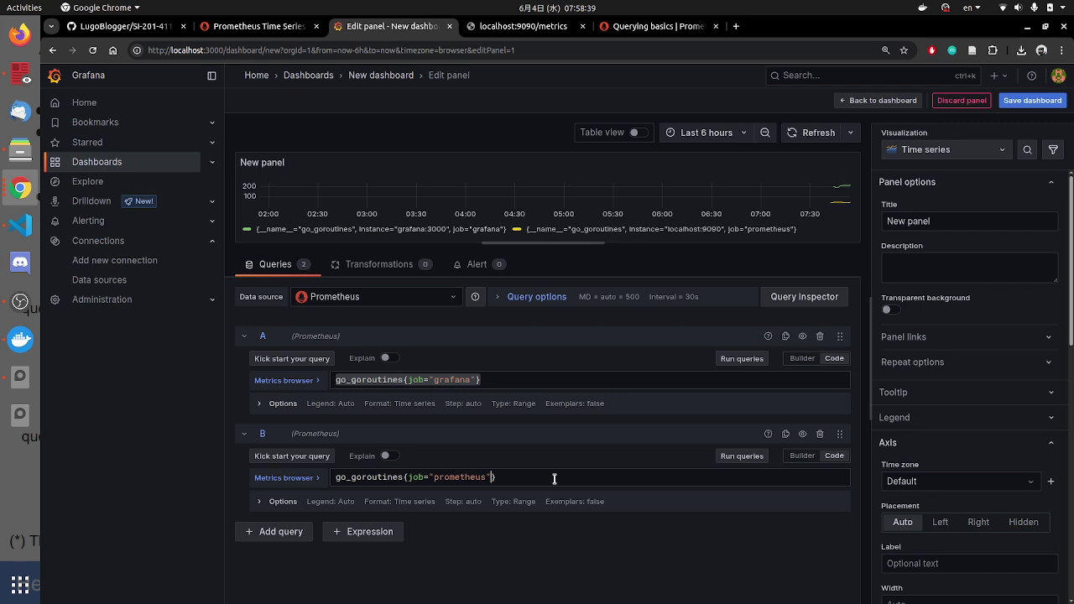
pyautogui.moveTo(693, 243); pyautogui.dragTo(697, 383)
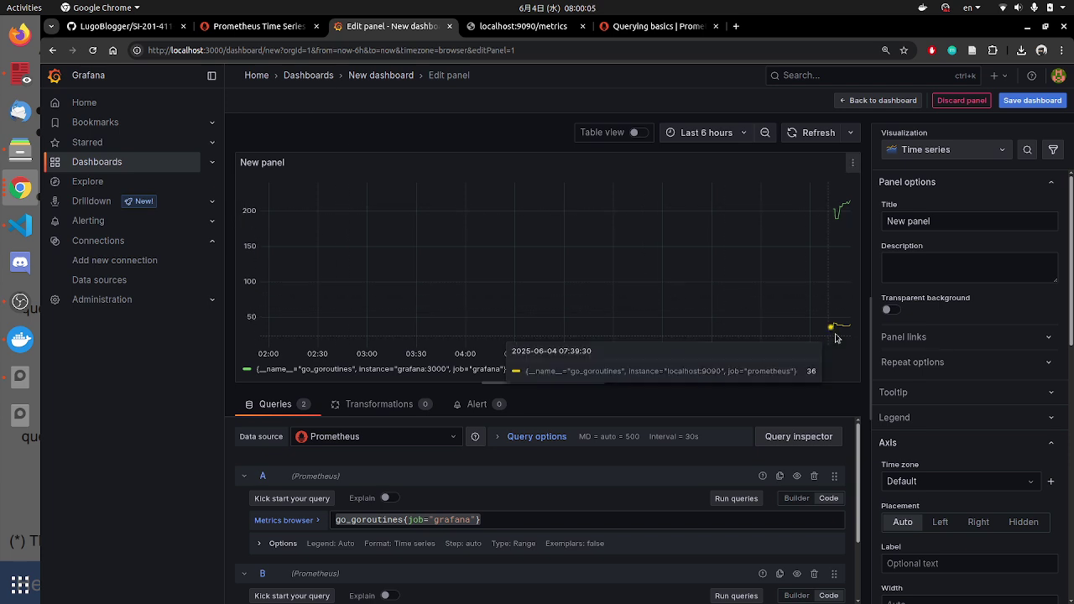
# Step: Read the latest values of both series (about 211 and 36) and slightly shrink the preview
pyautogui.moveTo(845, 209)
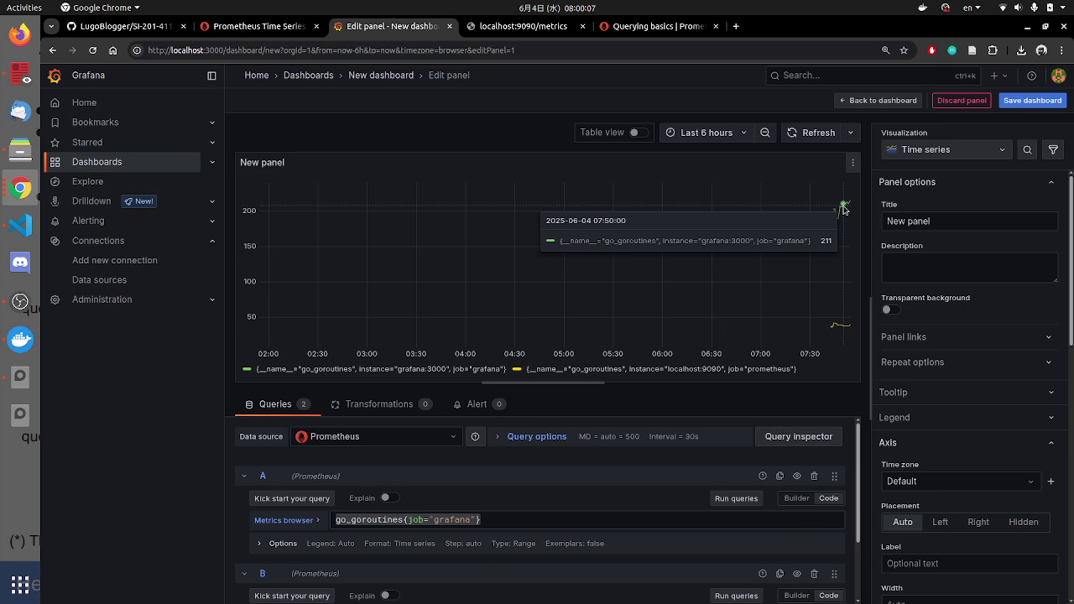
pyautogui.moveTo(835, 325)
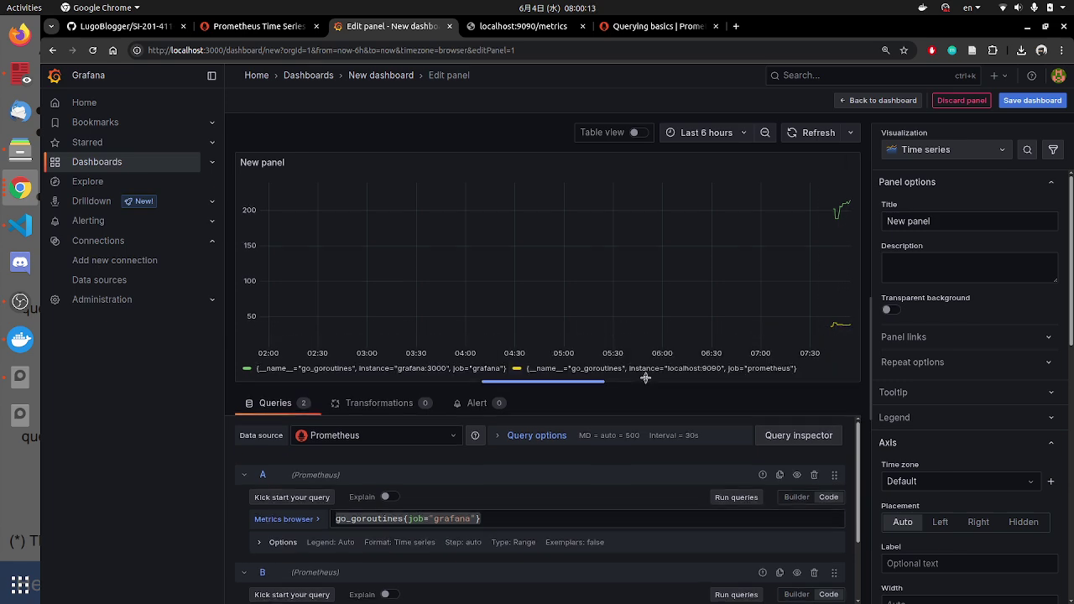
pyautogui.moveTo(645, 377); pyautogui.dragTo(646, 338)
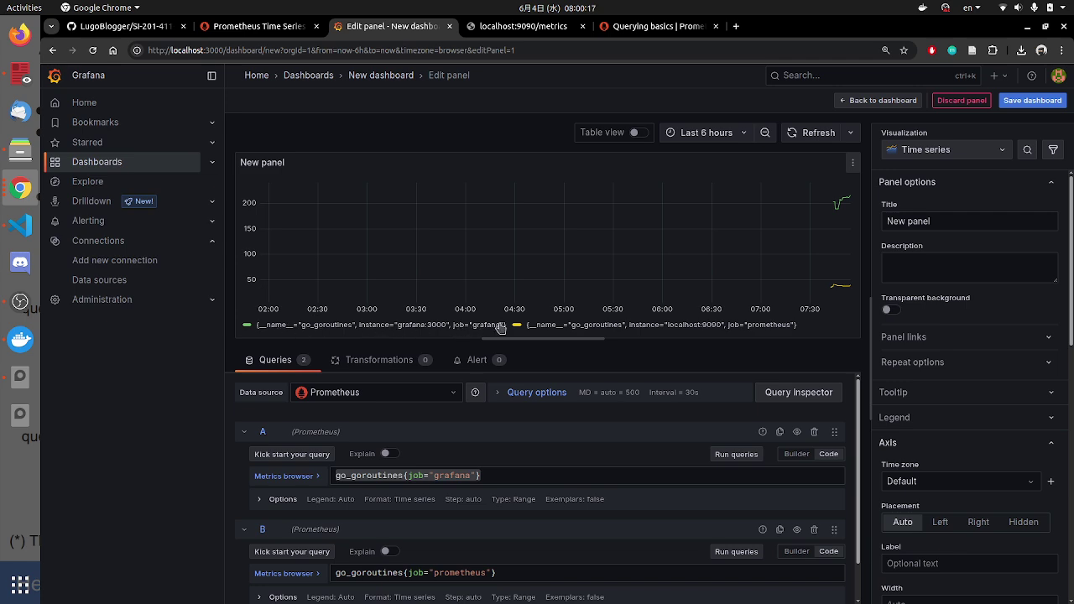
# Step: Give queries A and B a custom {{job}} legend
pyautogui.click(260, 502)
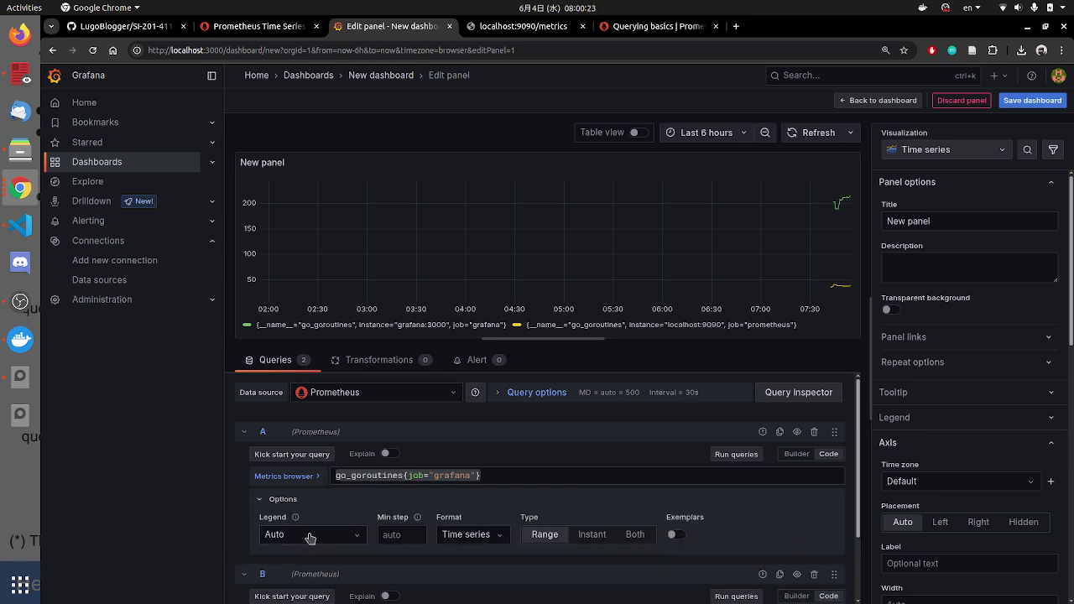
pyautogui.click(351, 539)
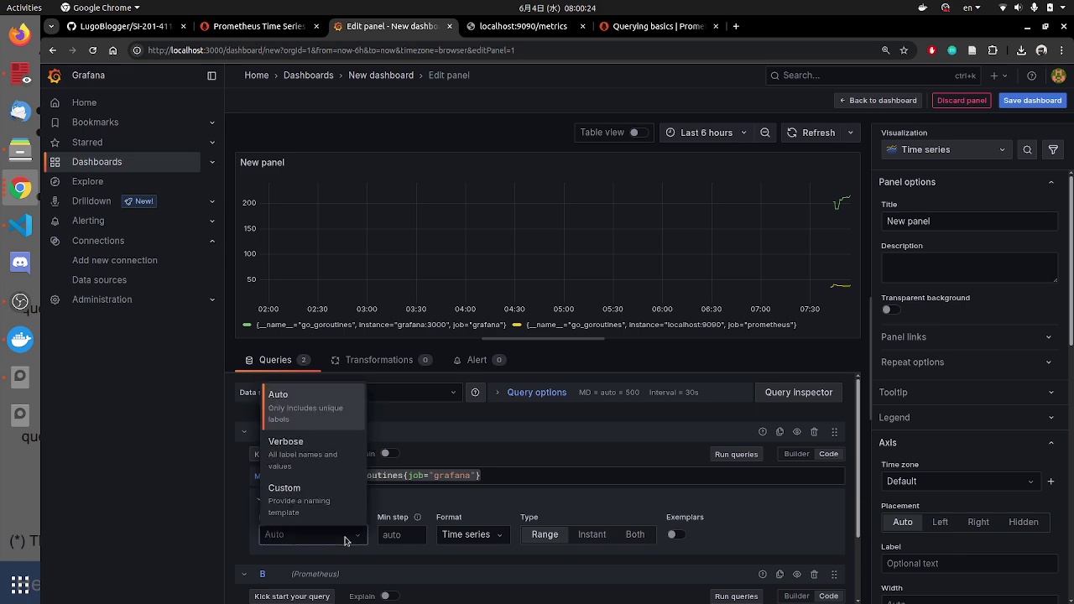
pyautogui.click(300, 508)
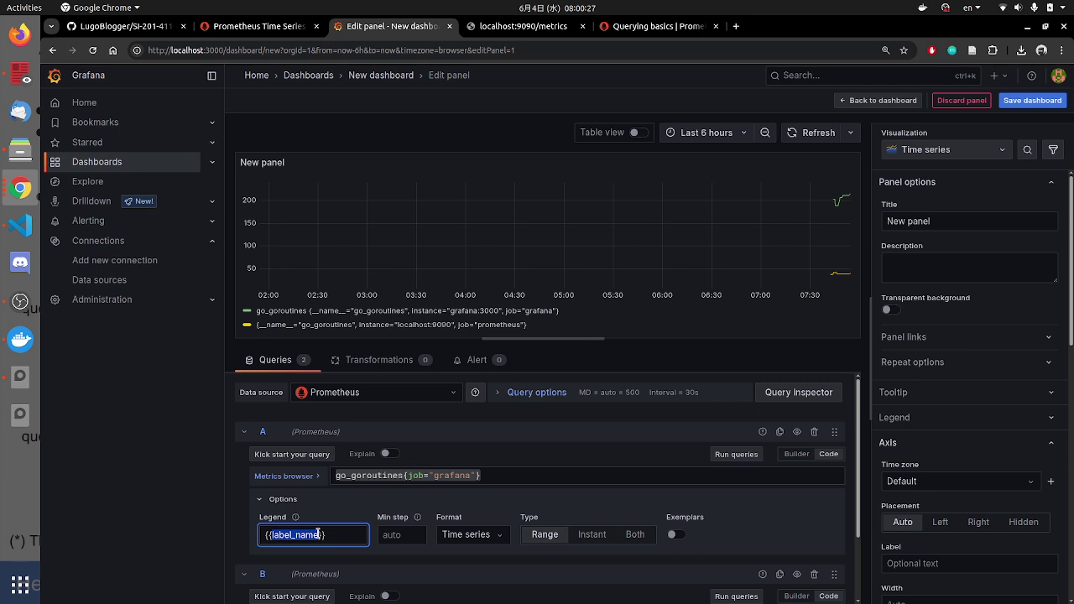
pyautogui.write('job')
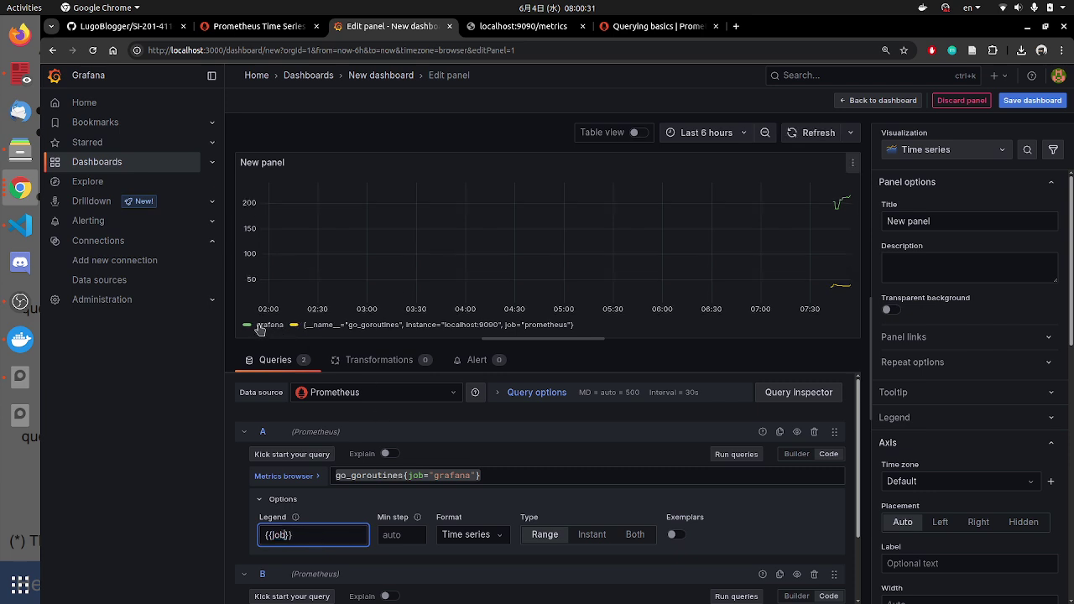
pyautogui.scroll(-2, 369, 558)
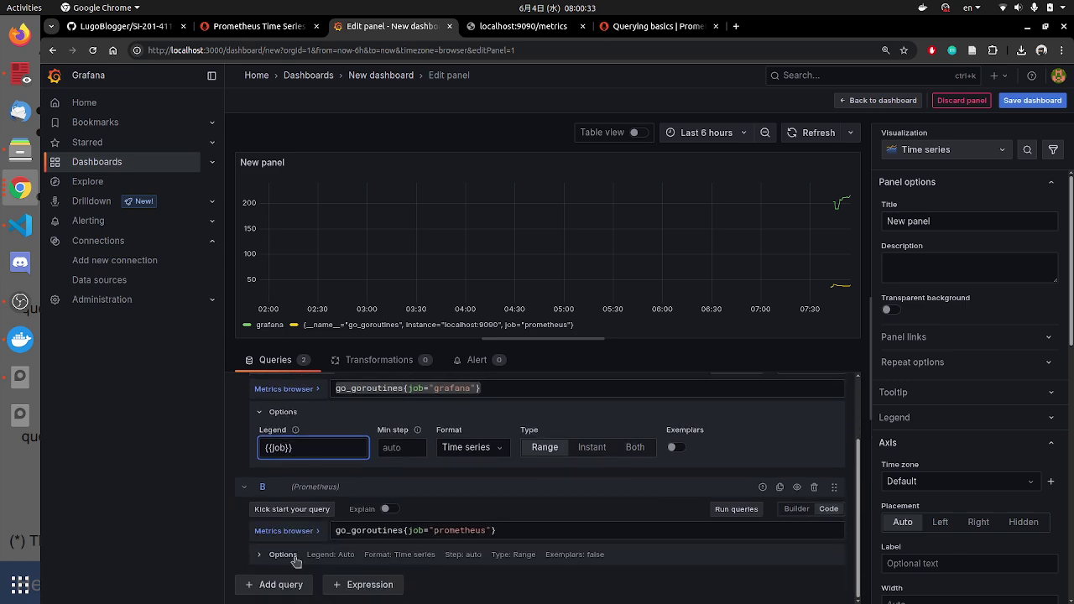
pyautogui.click(296, 559)
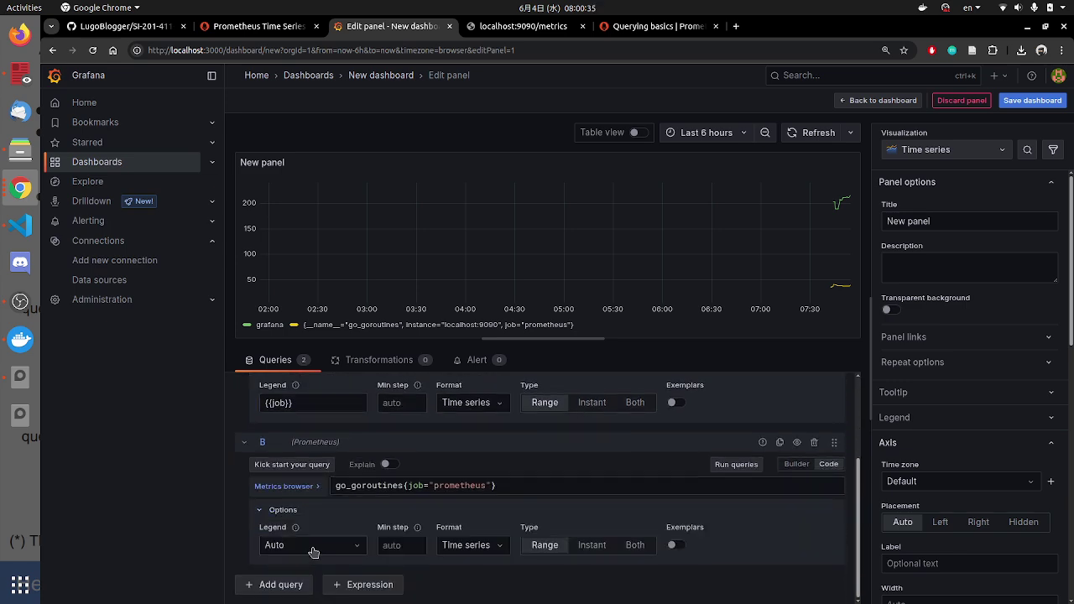
pyautogui.click(310, 546)
pyautogui.click(304, 520)
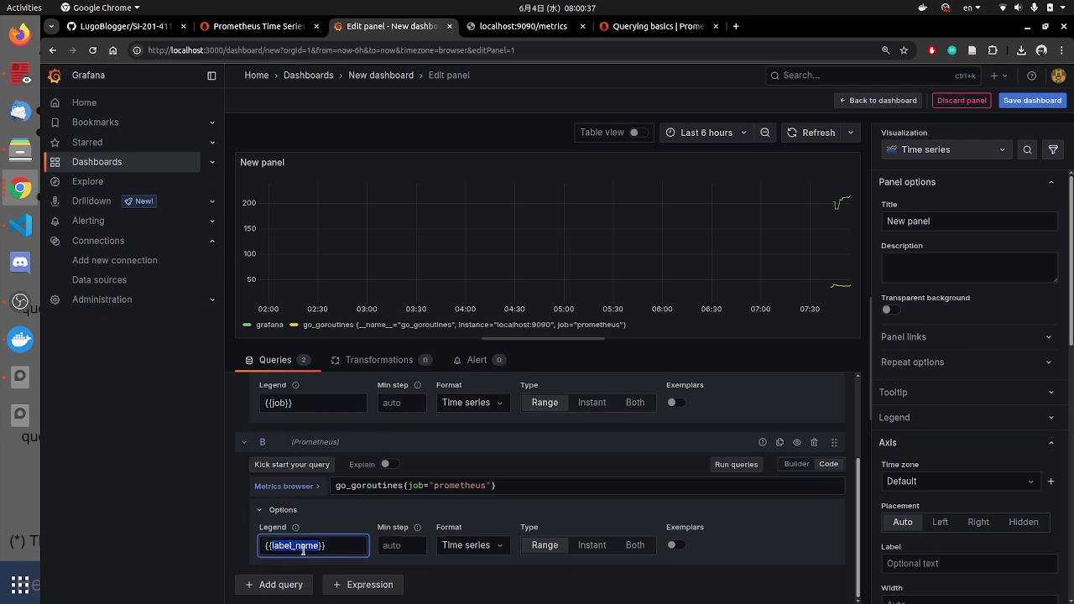
pyautogui.write('job')
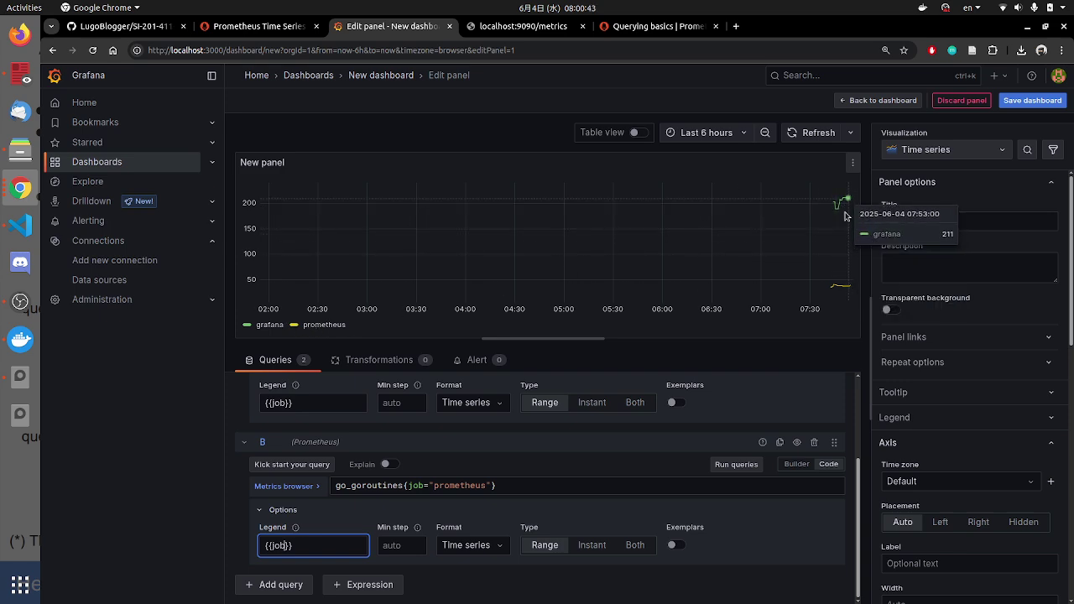
# Step: Refresh the chart, set the time range to Last 30 minutes, and replace the metrics tab with a blank tab
pyautogui.click(815, 132)
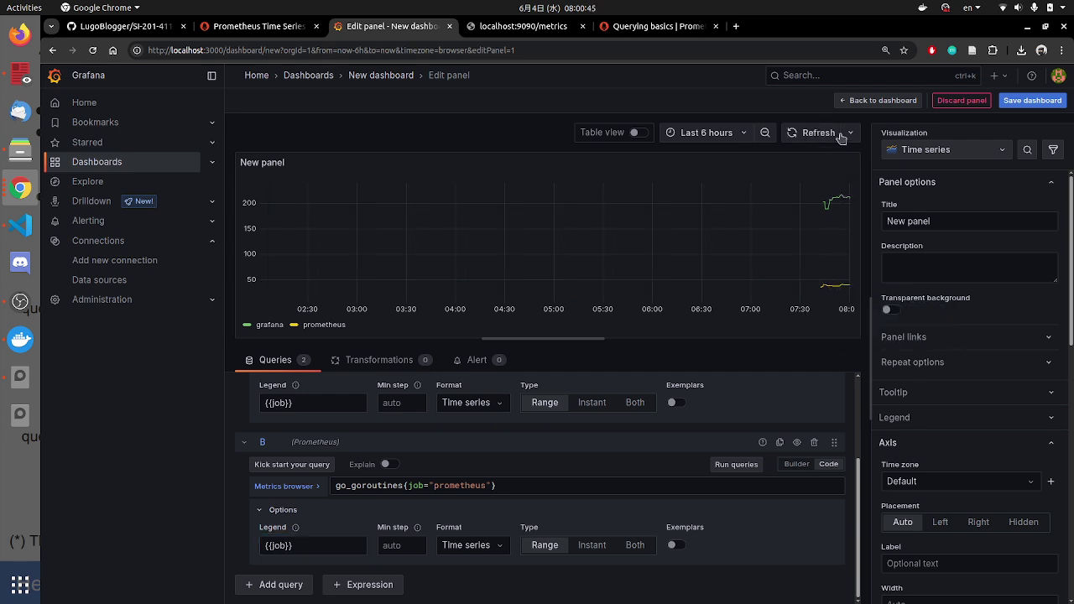
pyautogui.click(726, 135)
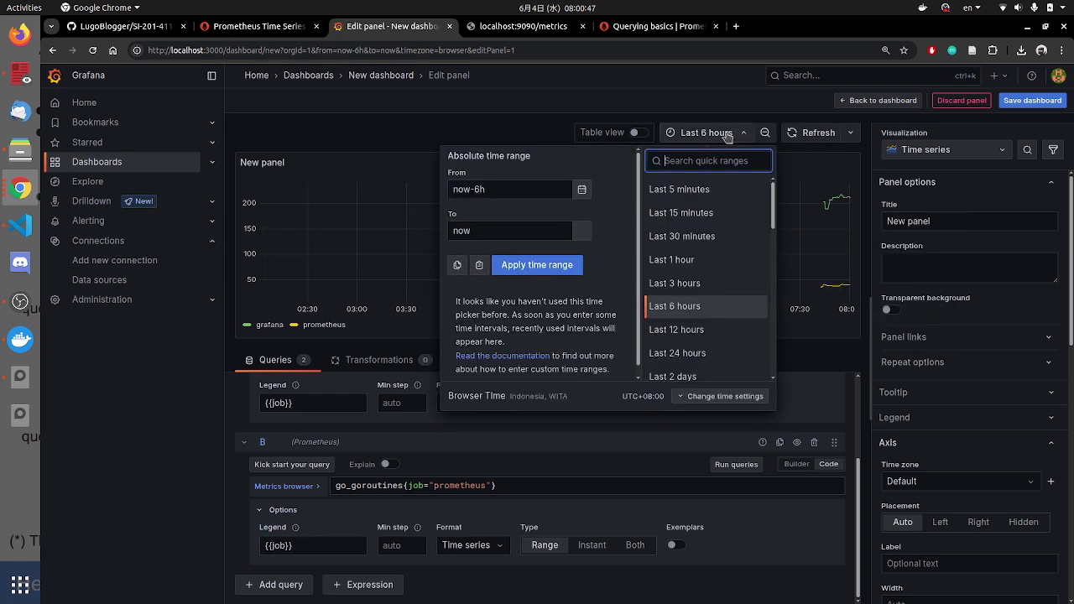
pyautogui.click(682, 237)
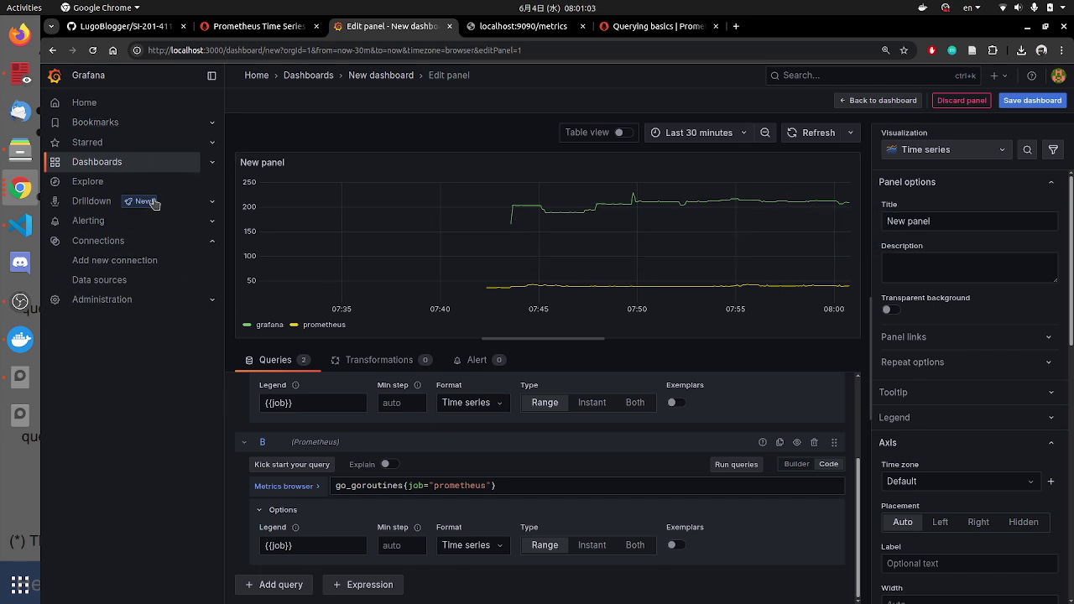
pyautogui.click(523, 32)
pyautogui.click(54, 51)
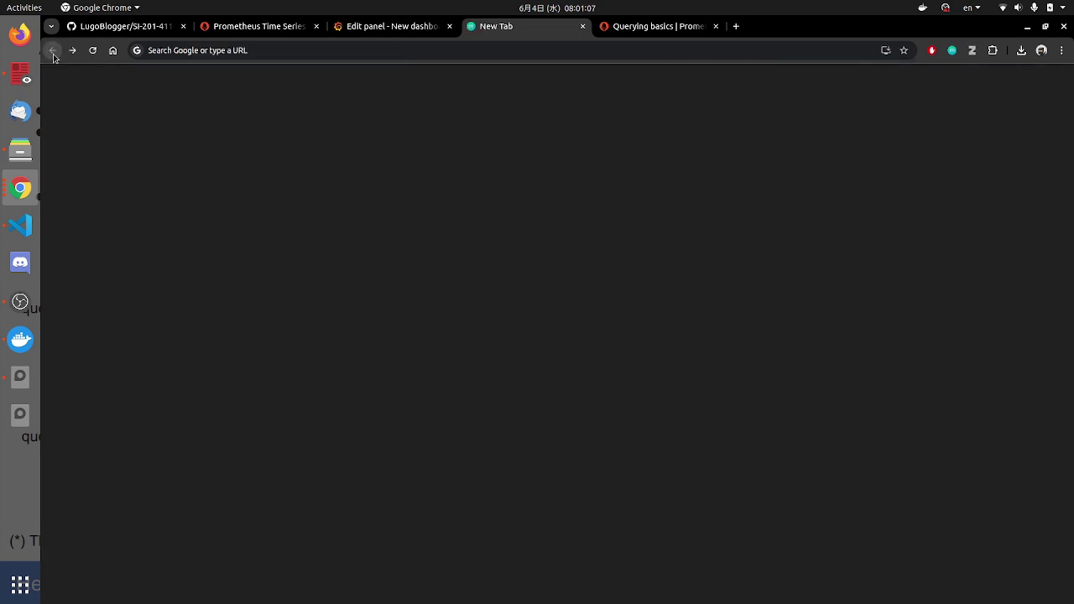
# Step: Check Prometheus target health for both jobs, then return to the Grafana panel editor
pyautogui.click(282, 30)
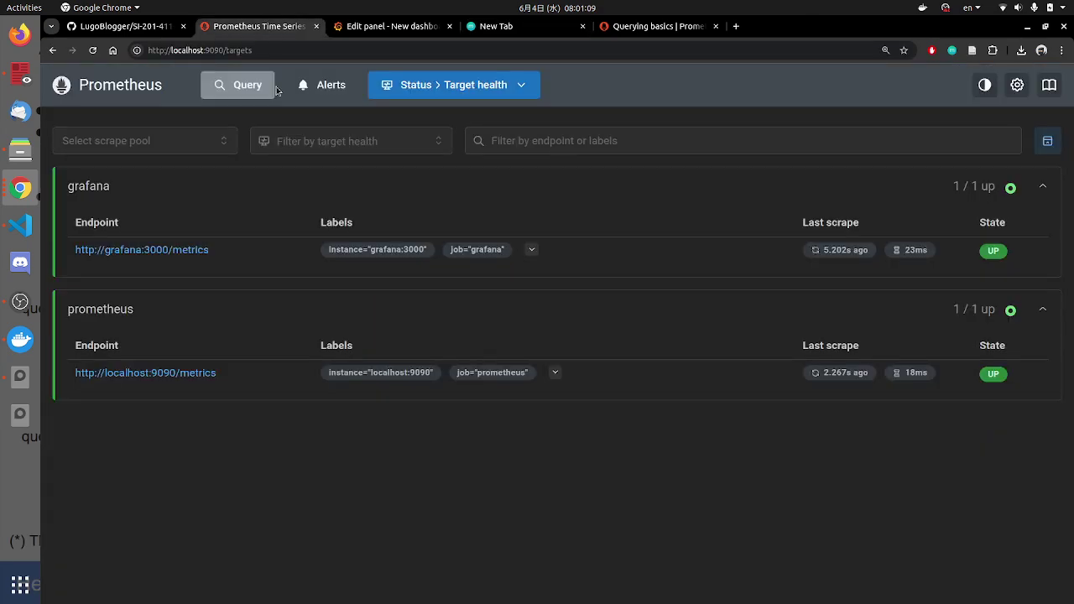
pyautogui.click(391, 26)
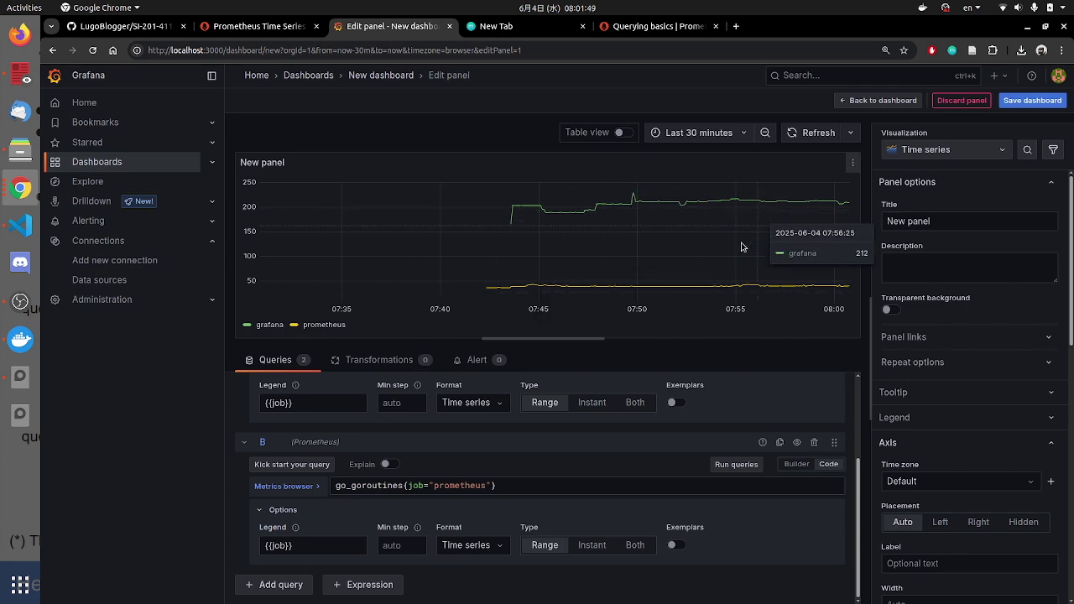
# Step: Refresh the goroutine chart twice to show the latest data
pyautogui.click(807, 141)
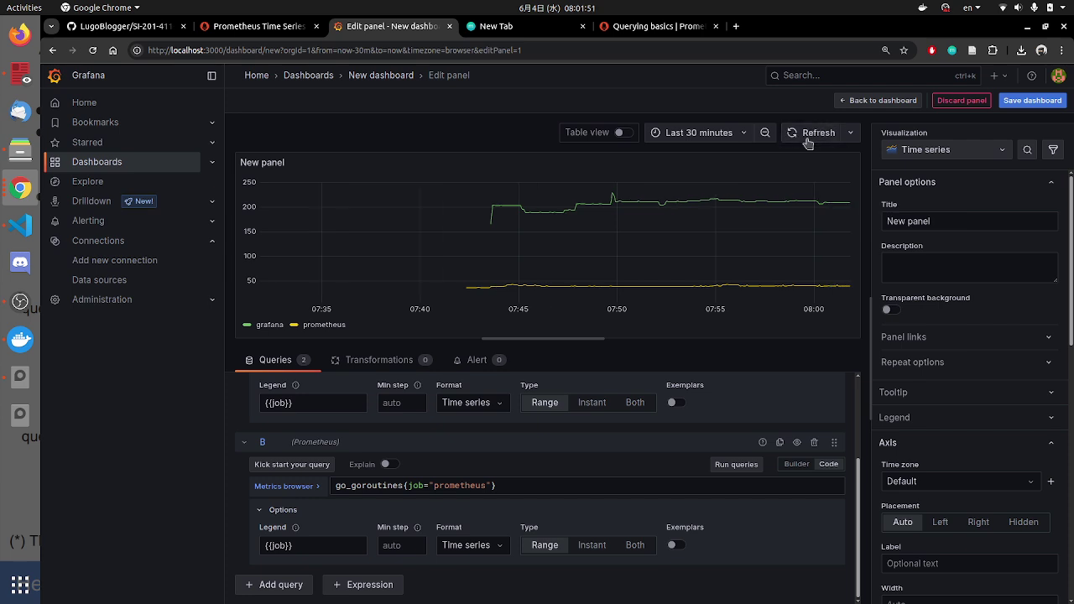
pyautogui.click(808, 138)
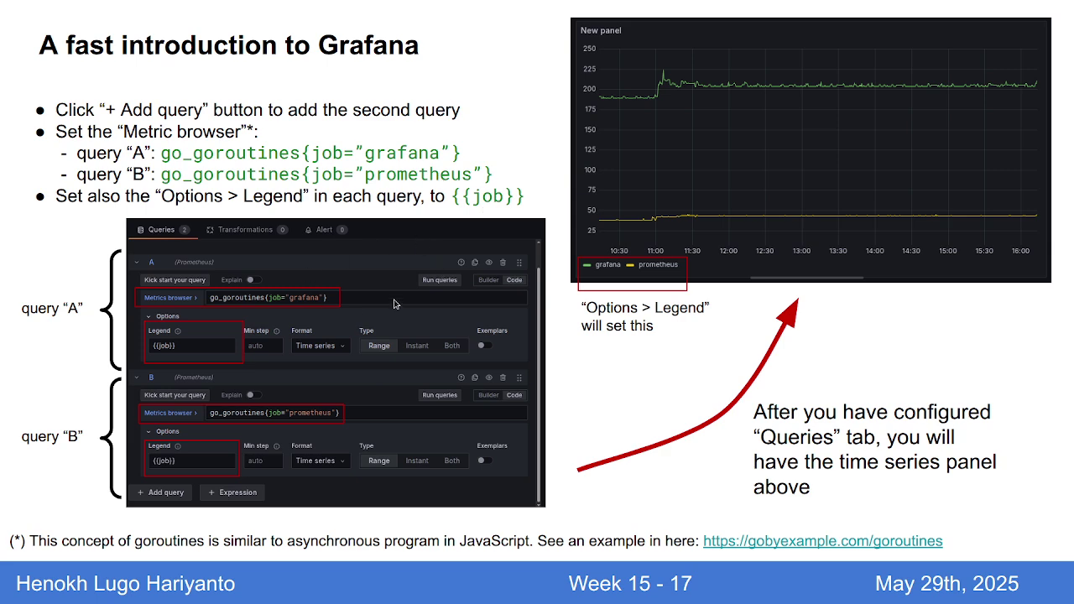
# Step: Advance to the slide on the panel title, y-axis label and saving the dashboard
pyautogui.press('Right')
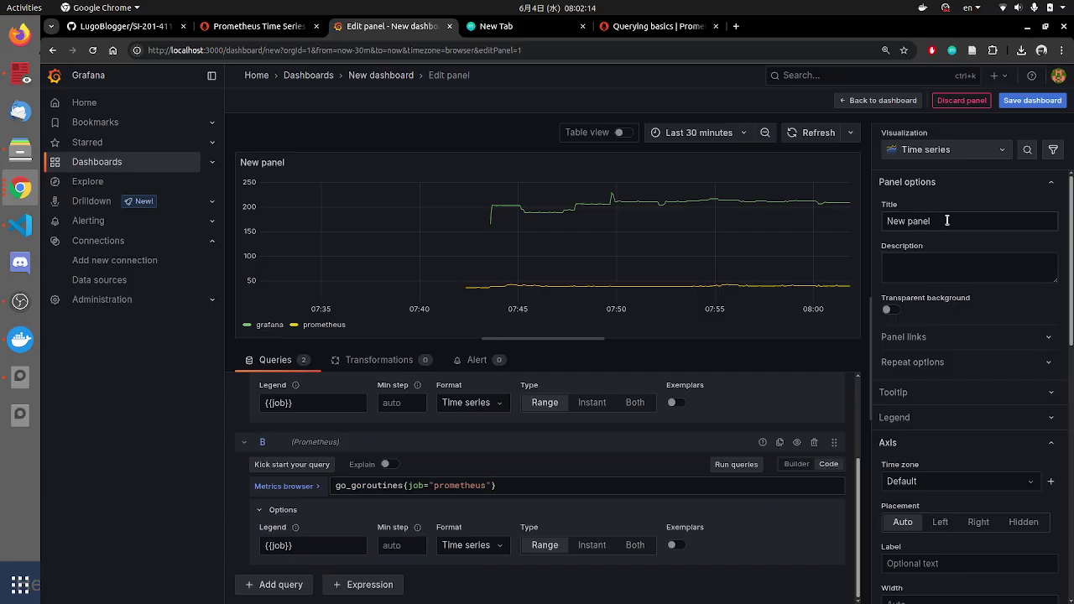
# Step: Replace the 'New panel' title with 'Goroutines for Grafana and Prometheus' in Panel options
pyautogui.click(947, 220)
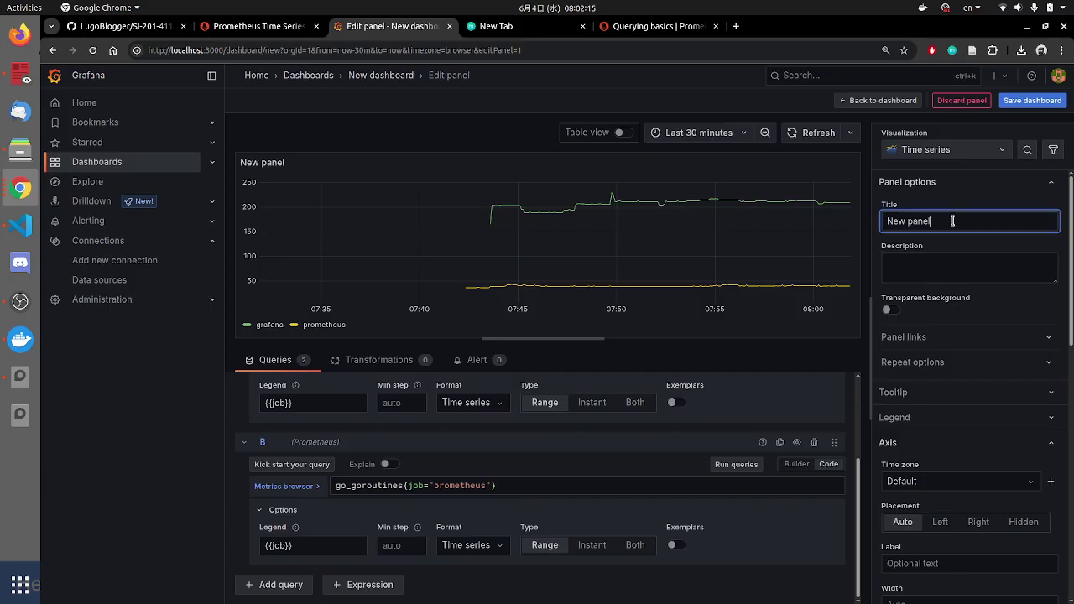
pyautogui.hotkey('ctrl', 'a')
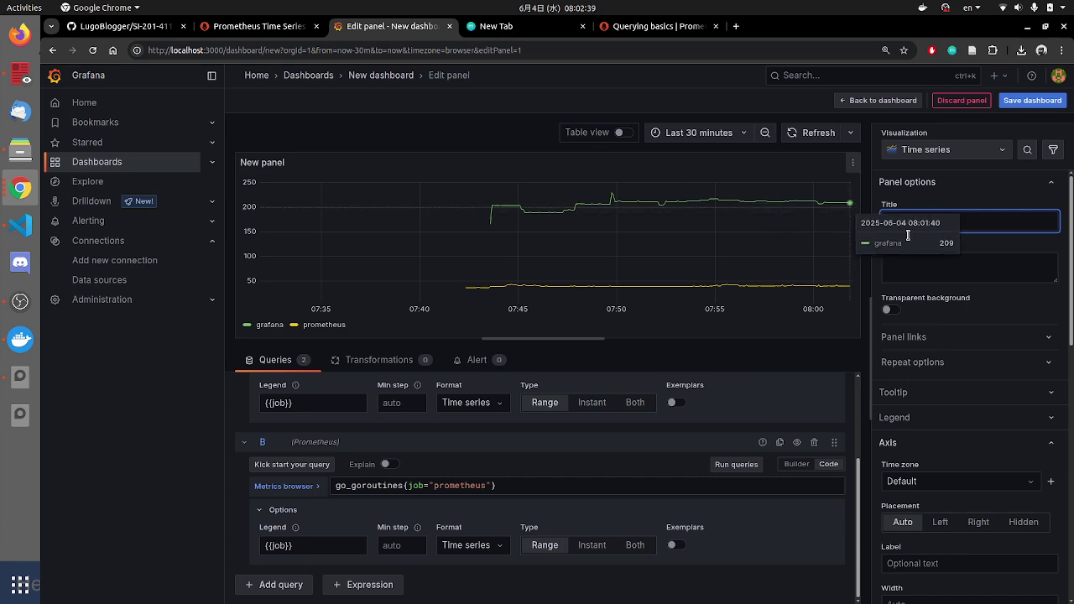
pyautogui.click(948, 221)
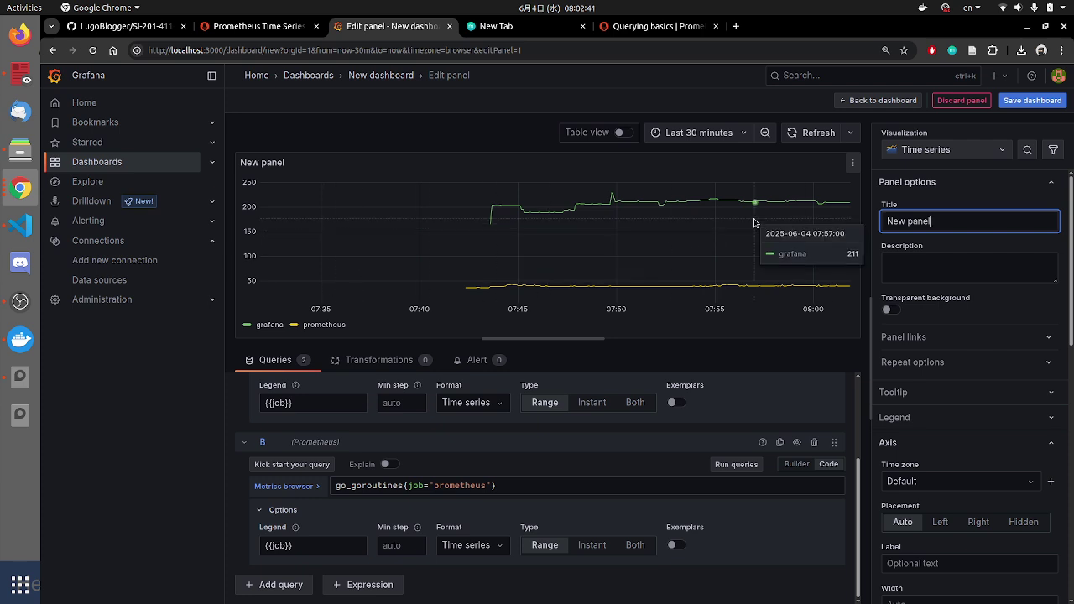
pyautogui.moveTo(938, 221); pyautogui.dragTo(881, 218)
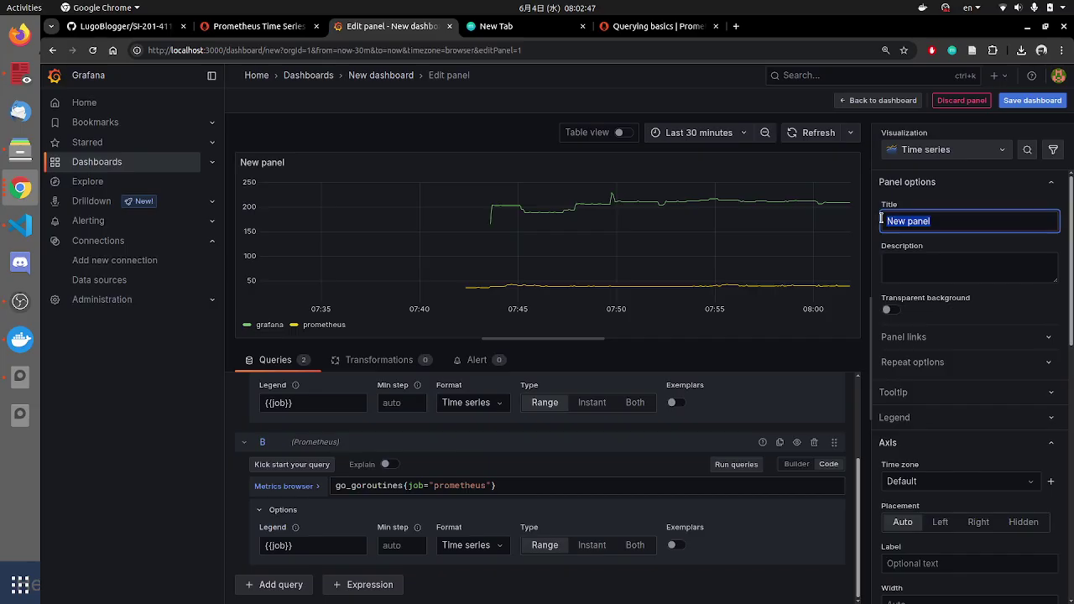
pyautogui.write('Goro')
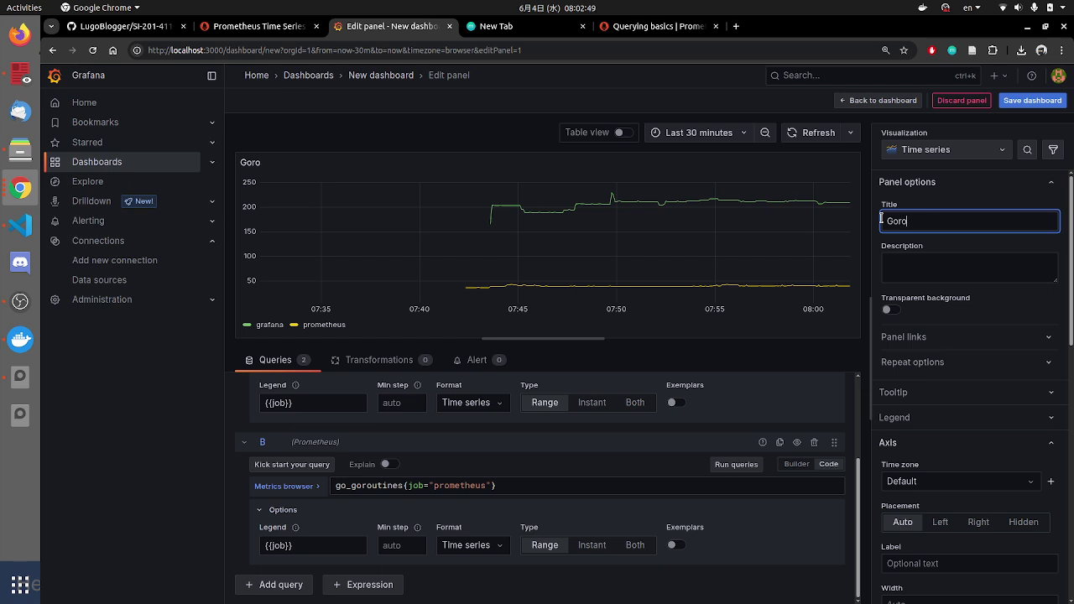
pyautogui.write('utinges')
pyautogui.press('BackSpace')
pyautogui.press('BackSpace')
pyautogui.press('BackSpace')
pyautogui.write('es for Grafana and Pr')
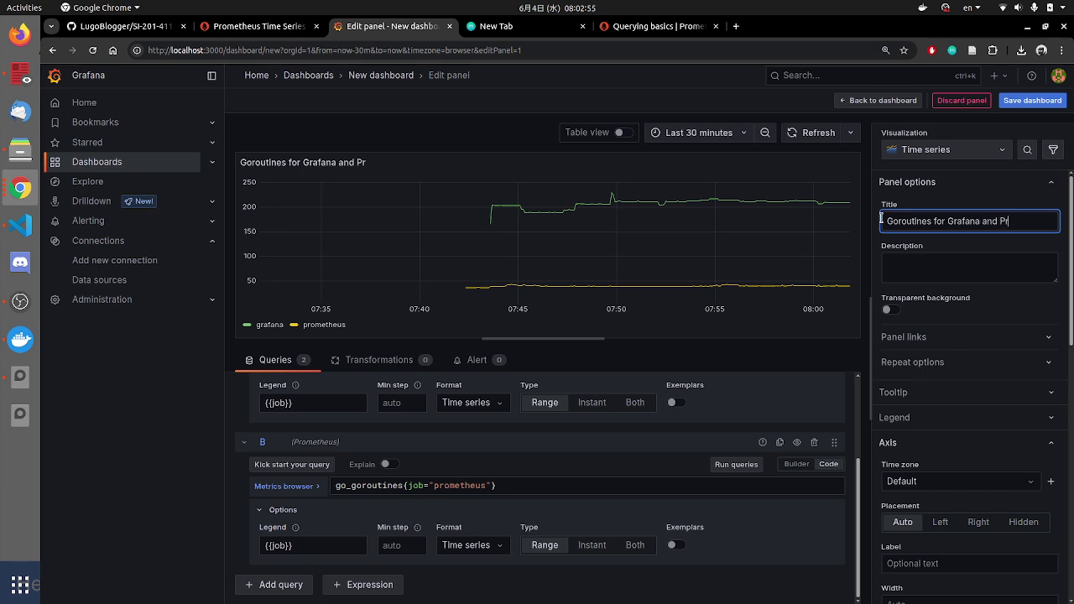
pyautogui.write('ometheus')
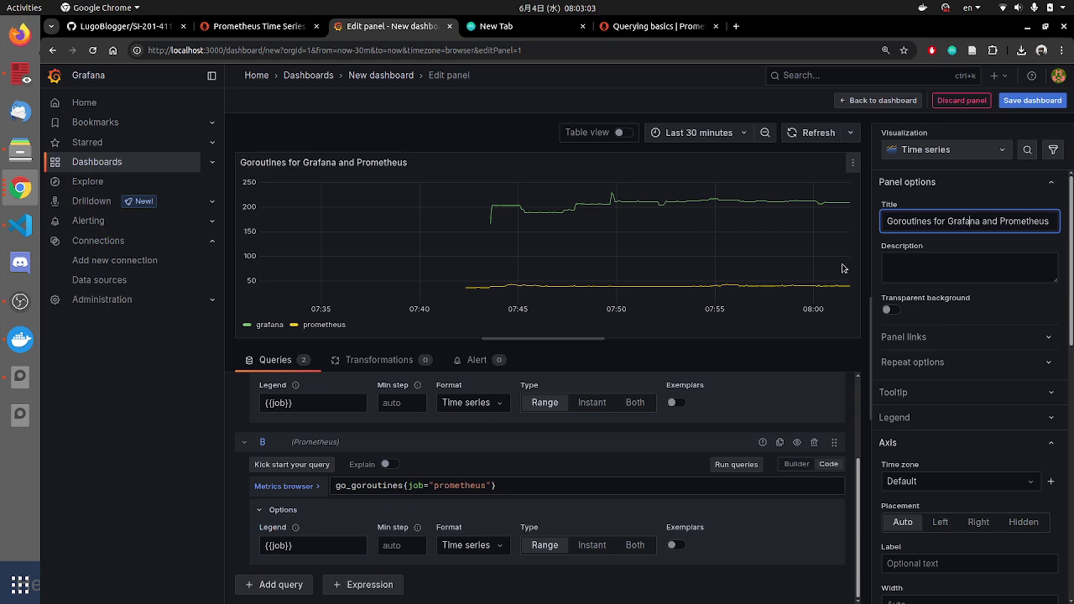
pyautogui.scroll(-3, 931, 403)
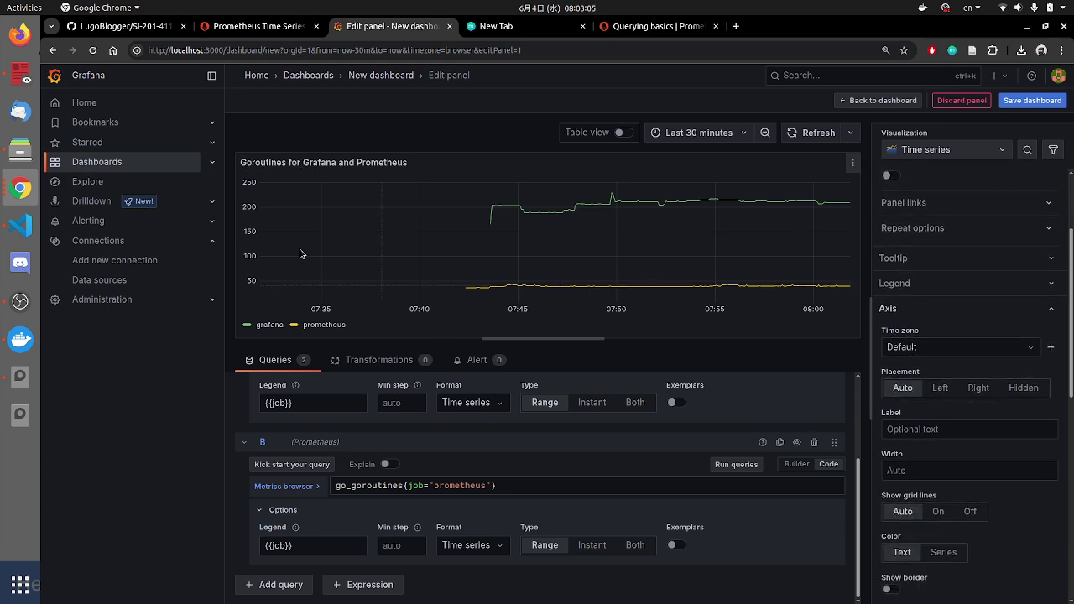
# Step: Enter 'Num. of goroutine' as the Axis label for the chart's y-axis
pyautogui.click(923, 431)
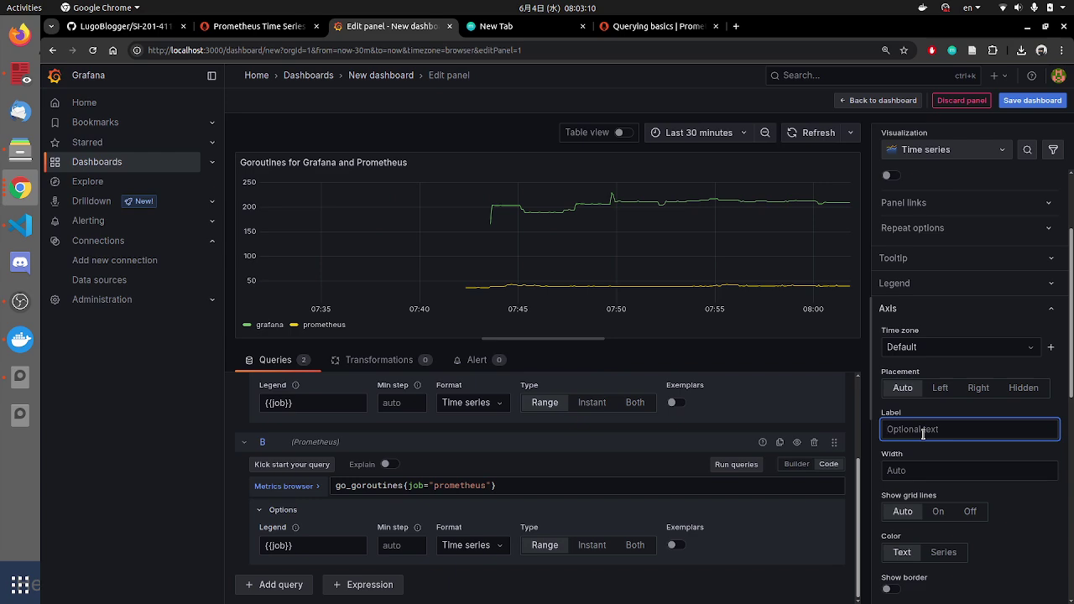
pyautogui.write('BN')
pyautogui.press('BackSpace')
pyautogui.press('BackSpace')
pyautogui.write('BN')
pyautogui.press('BackSpace')
pyautogui.write('Num. of goroutine')
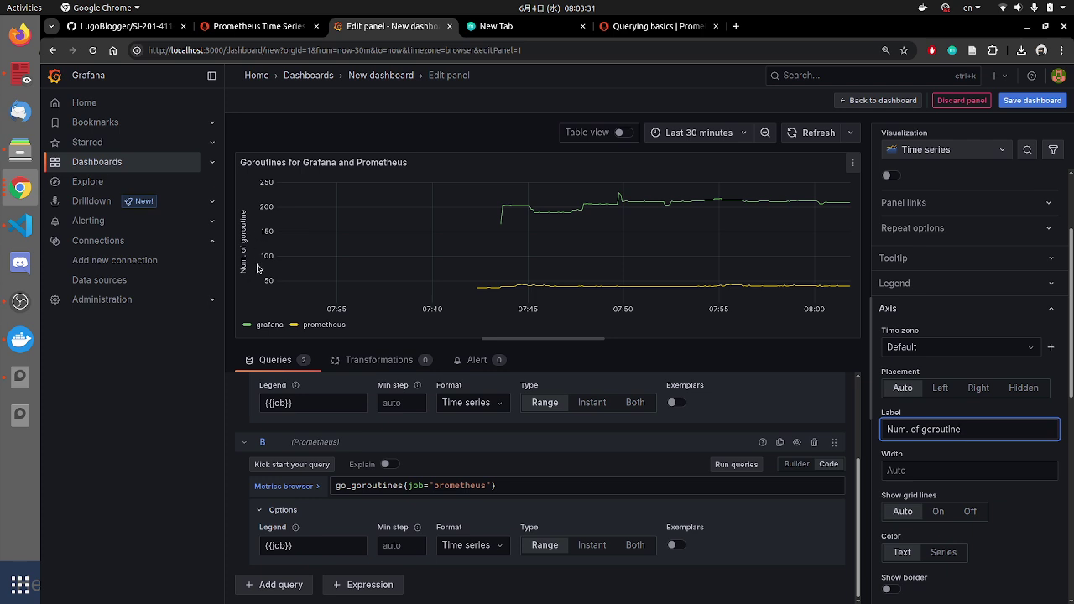
# Step: Scroll down the panel options and briefly expand then collapse Graph styles
pyautogui.scroll(-3, 930, 518)
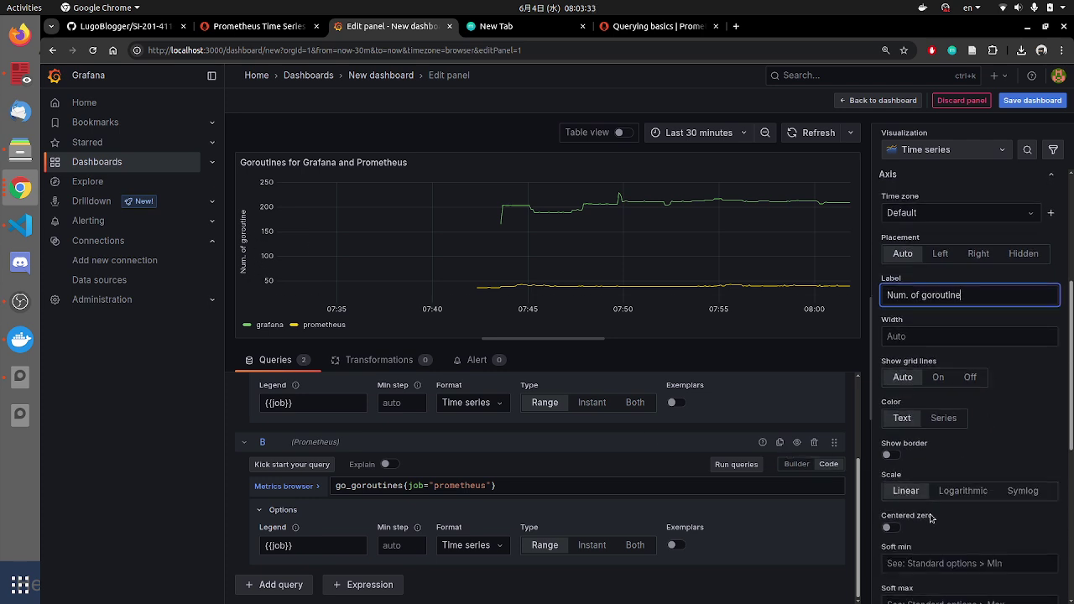
pyautogui.scroll(-2, 965, 518)
pyautogui.scroll(-2, 990, 529)
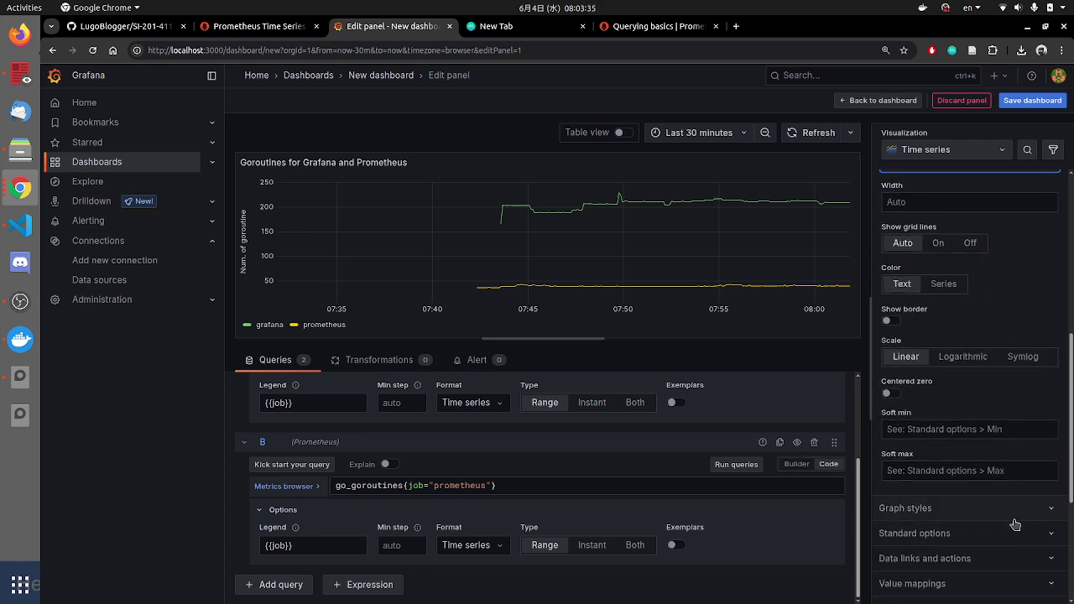
pyautogui.scroll(-2, 1015, 524)
pyautogui.click(1004, 448)
pyautogui.click(1004, 447)
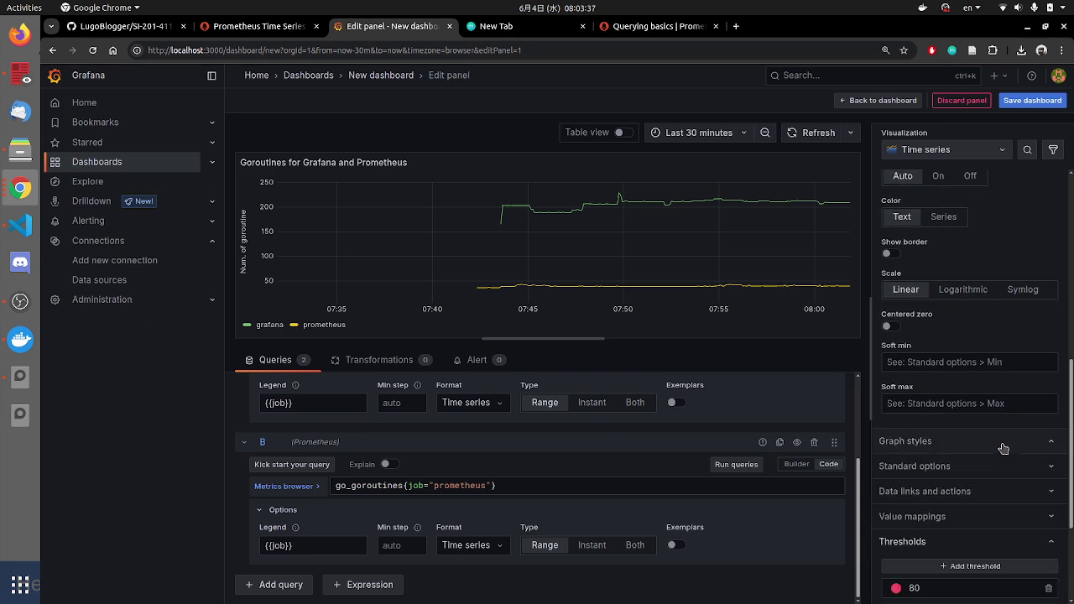
# Step: Inspect the graph's line style options, then hide them again
pyautogui.scroll(2, 983, 515)
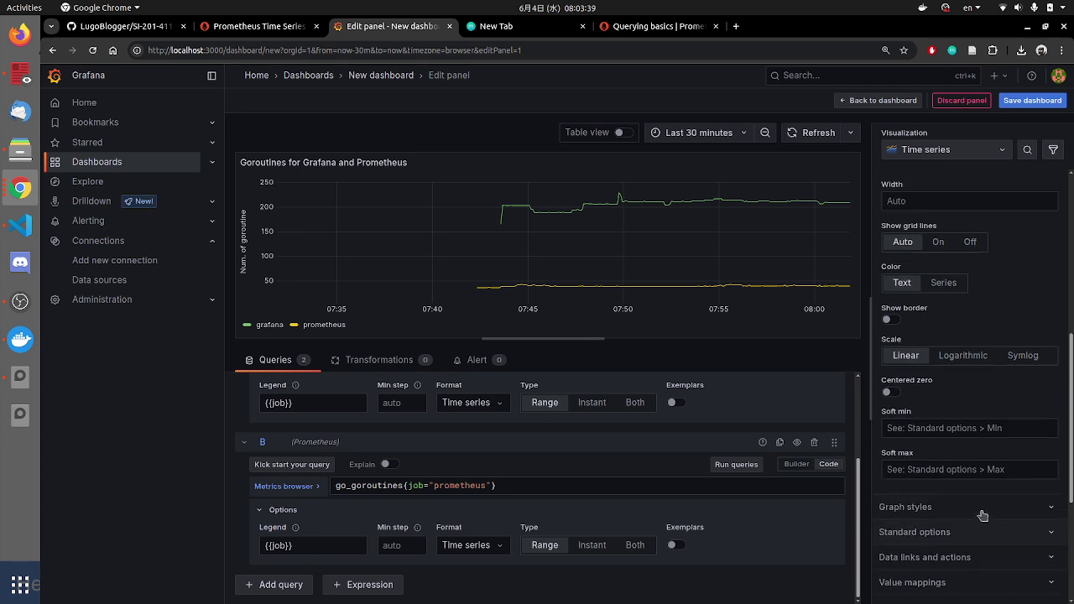
pyautogui.scroll(-4, 983, 516)
pyautogui.scroll(-2, 974, 428)
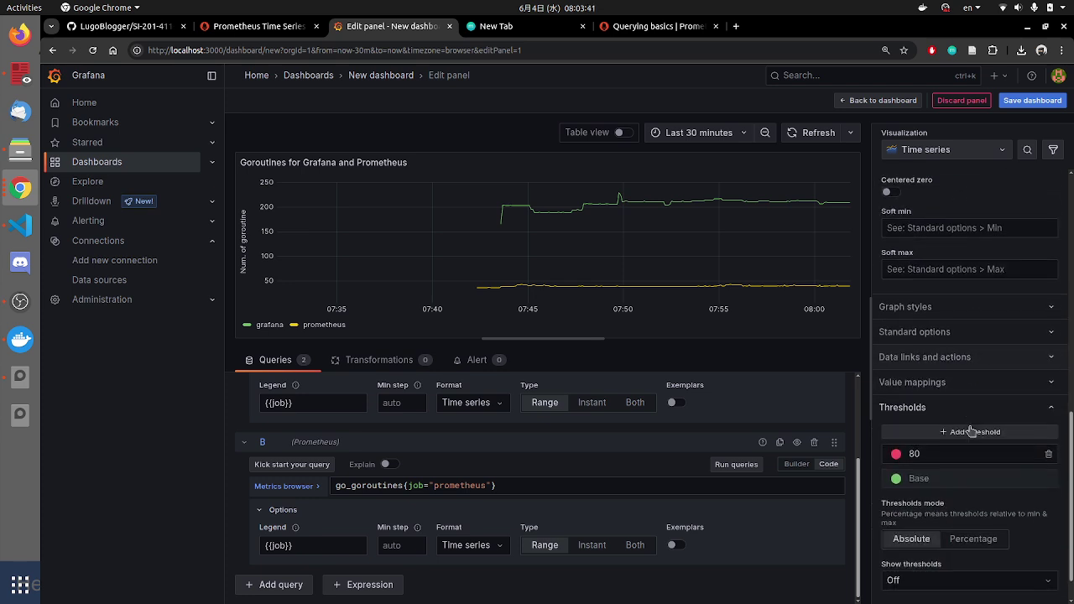
pyautogui.scroll(6, 971, 432)
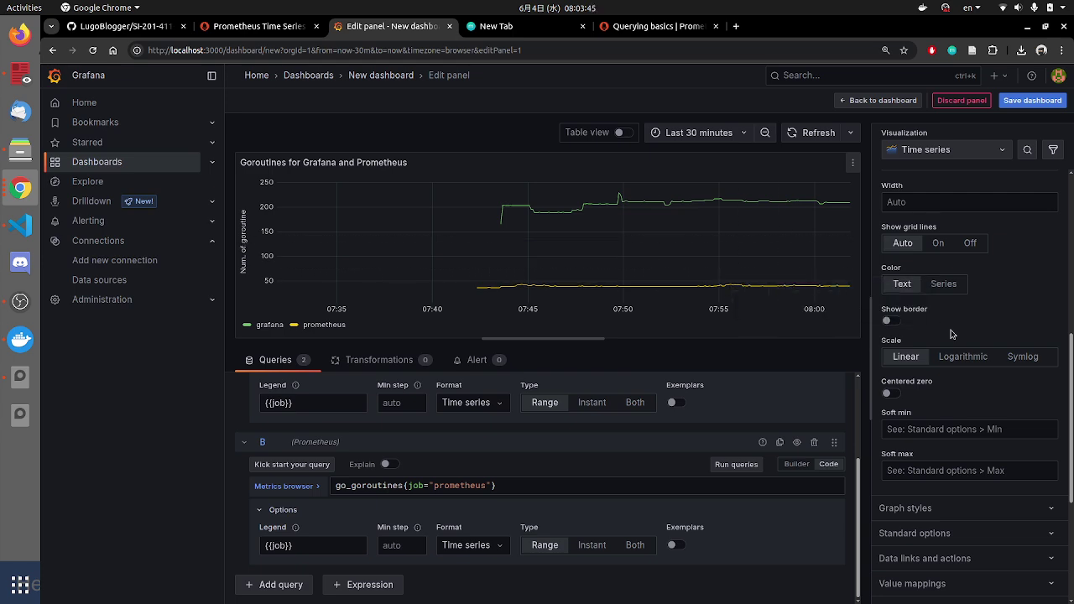
pyautogui.scroll(4, 878, 243)
pyautogui.scroll(4, 873, 243)
pyautogui.scroll(-6, 923, 378)
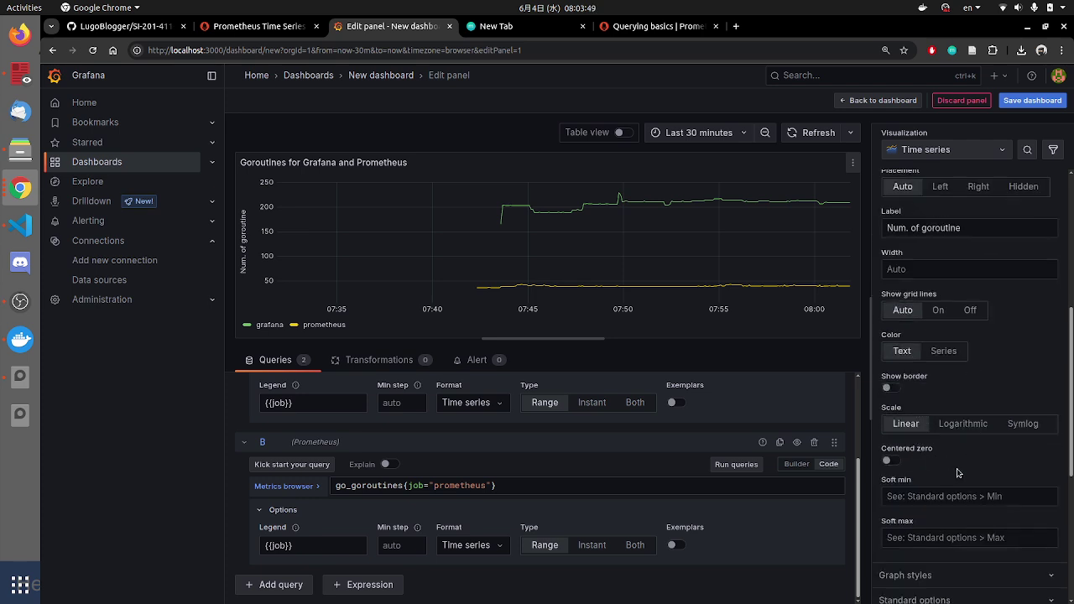
pyautogui.scroll(-4, 955, 485)
pyautogui.click(993, 442)
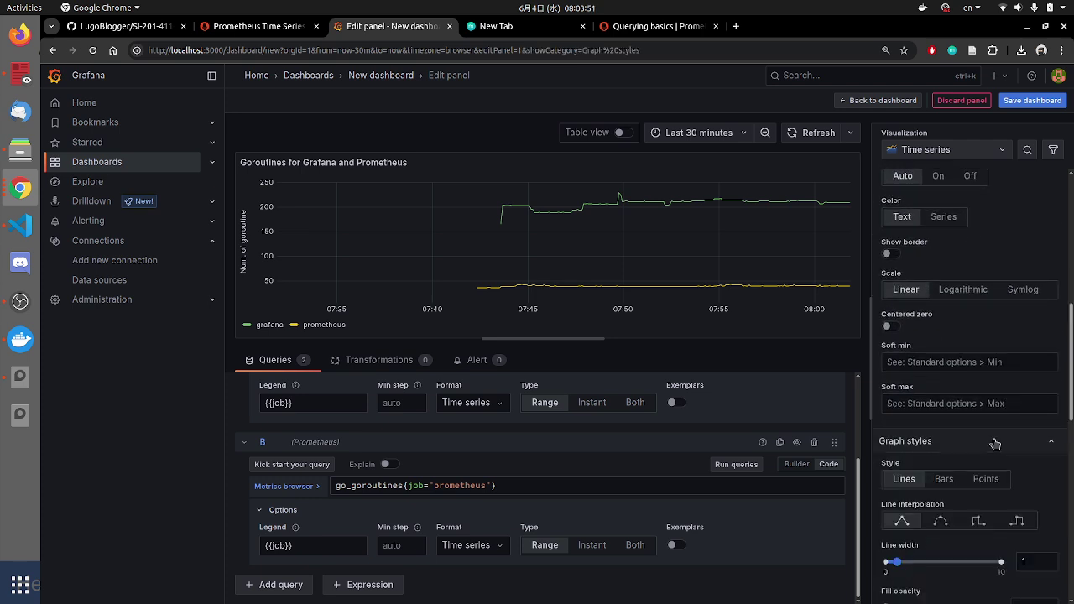
pyautogui.scroll(-3, 996, 449)
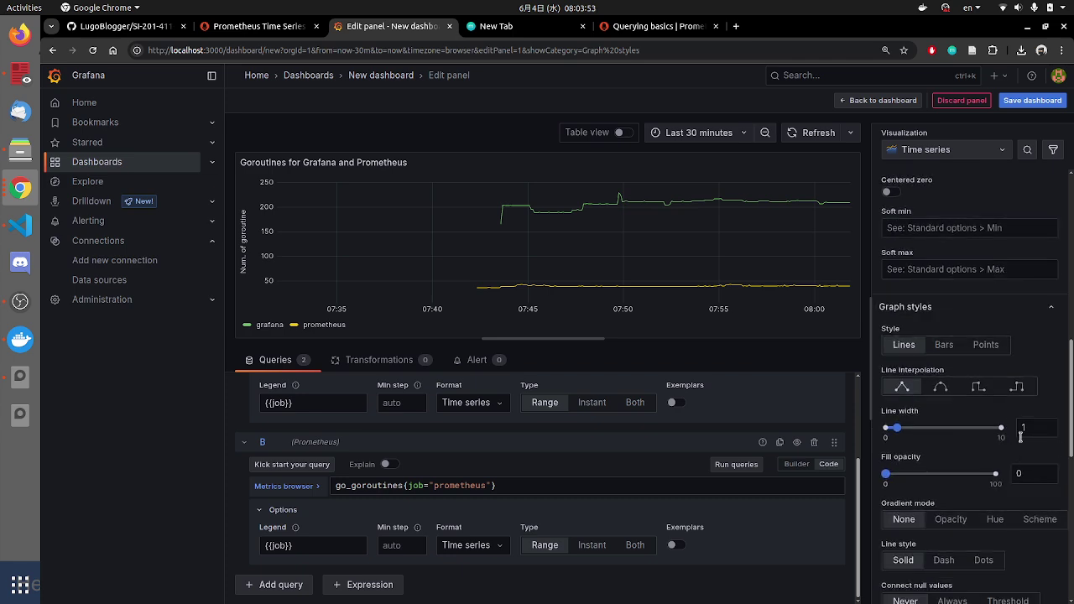
pyautogui.click(1019, 310)
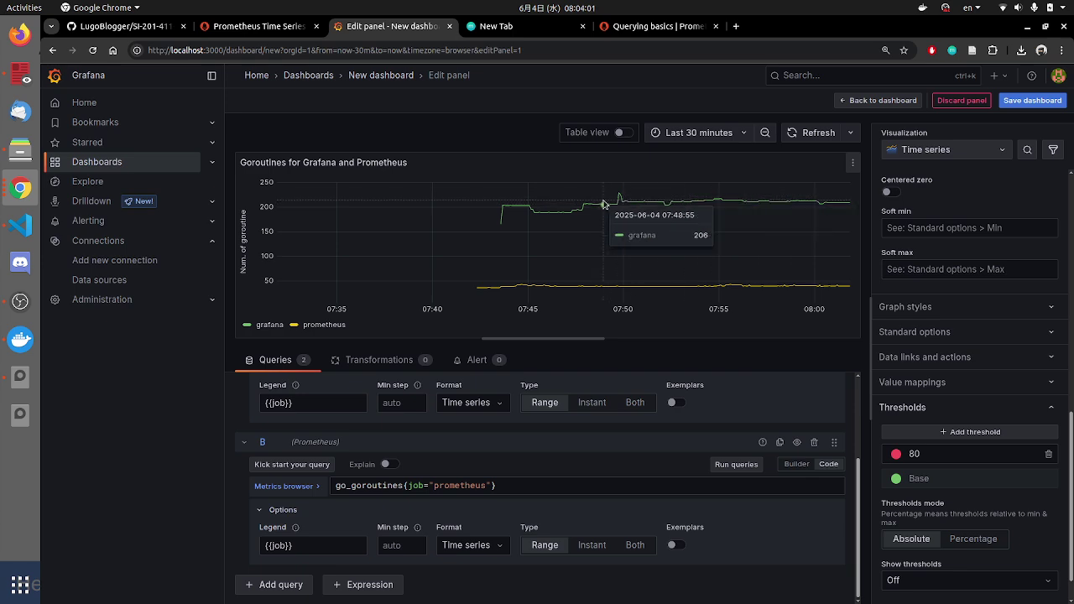
# Step: Refresh the goroutine chart and set its time range to Last 1 hour
pyautogui.hotkey('ctrl', '+')
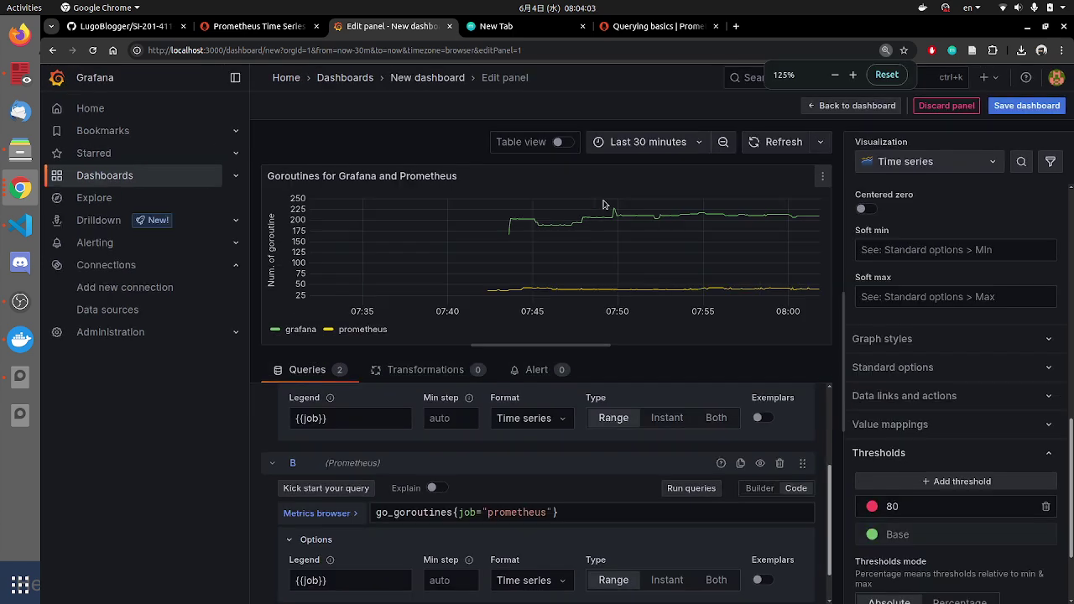
pyautogui.hotkey('ctrl', '-')
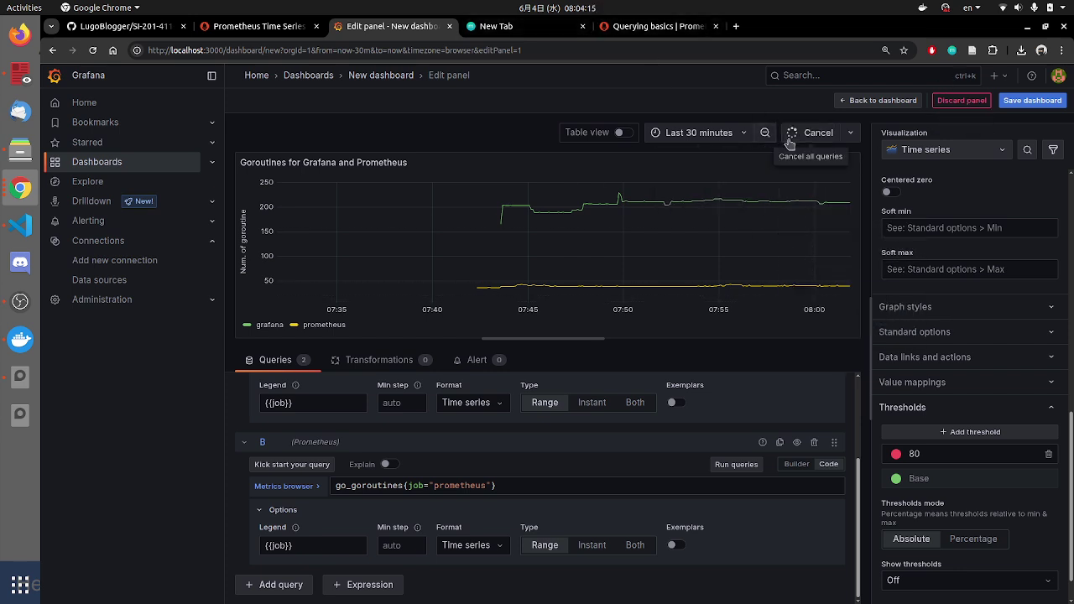
pyautogui.click(804, 132)
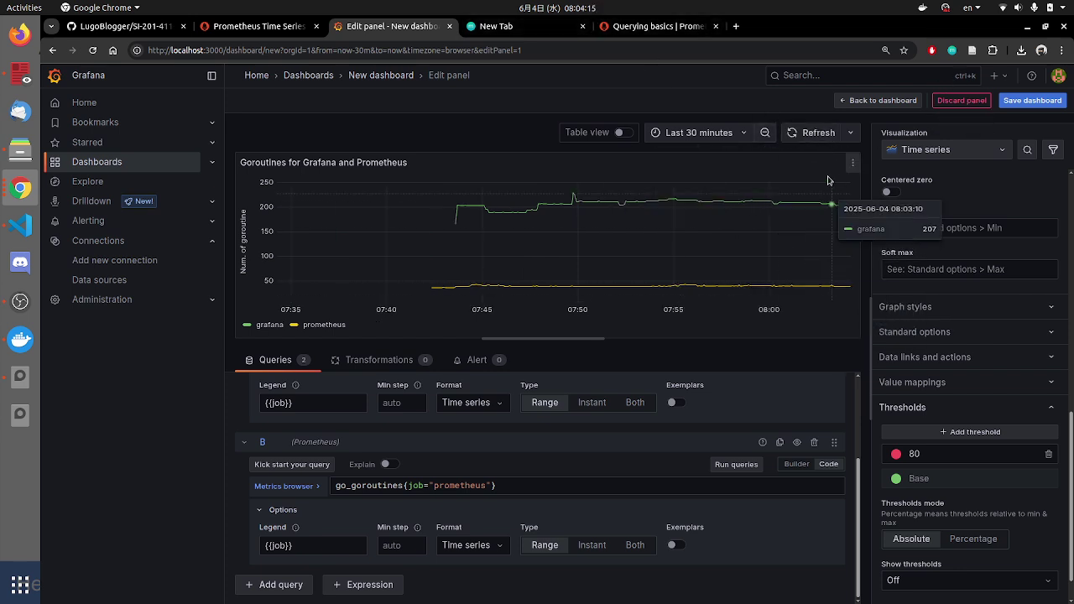
pyautogui.click(708, 137)
pyautogui.click(679, 260)
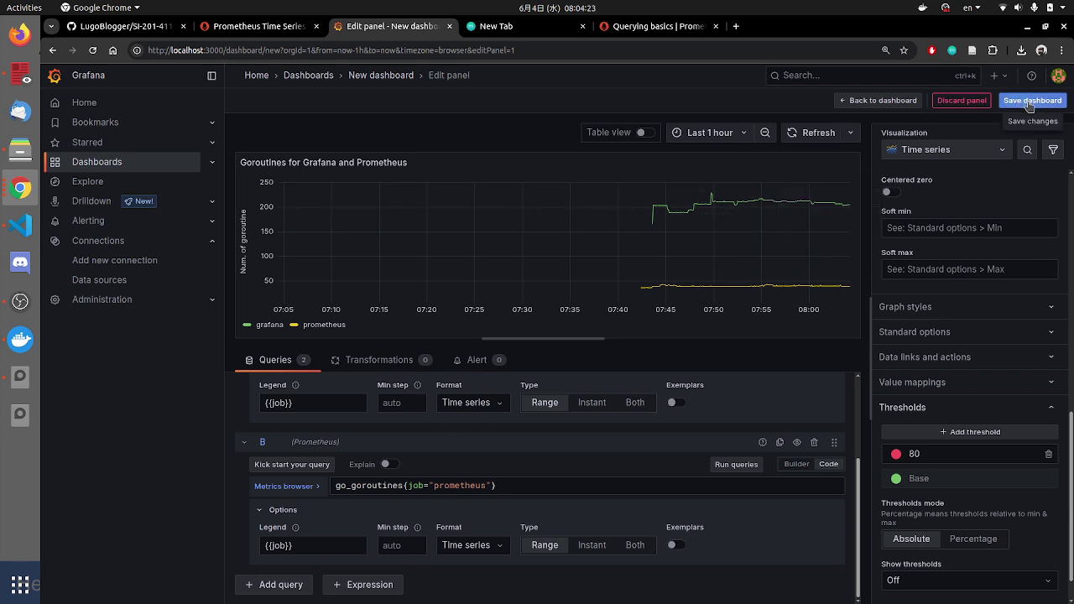
# Step: Save the dashboard titled 'Goroutines for Grafana and Prometheus' with an empty description
pyautogui.click(1030, 101)
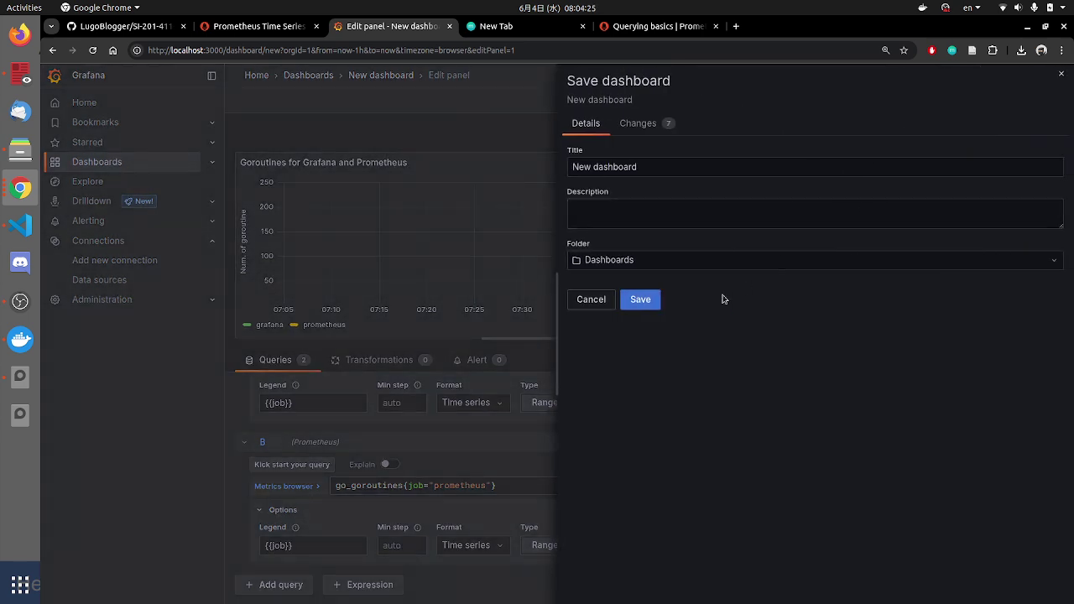
pyautogui.moveTo(650, 168); pyautogui.dragTo(523, 173)
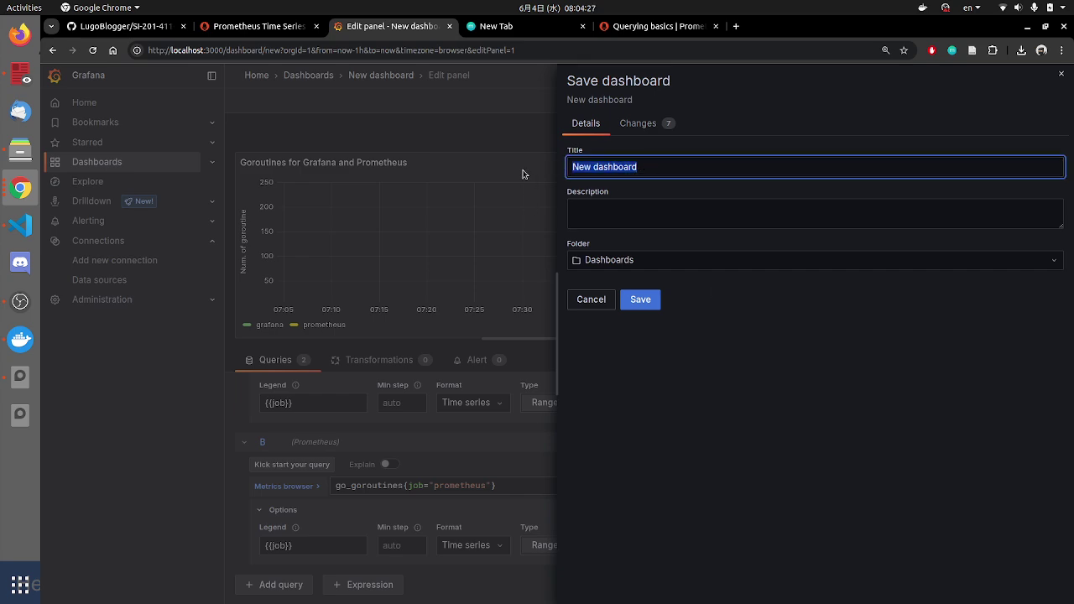
pyautogui.hotkey('alt', 'Tab')
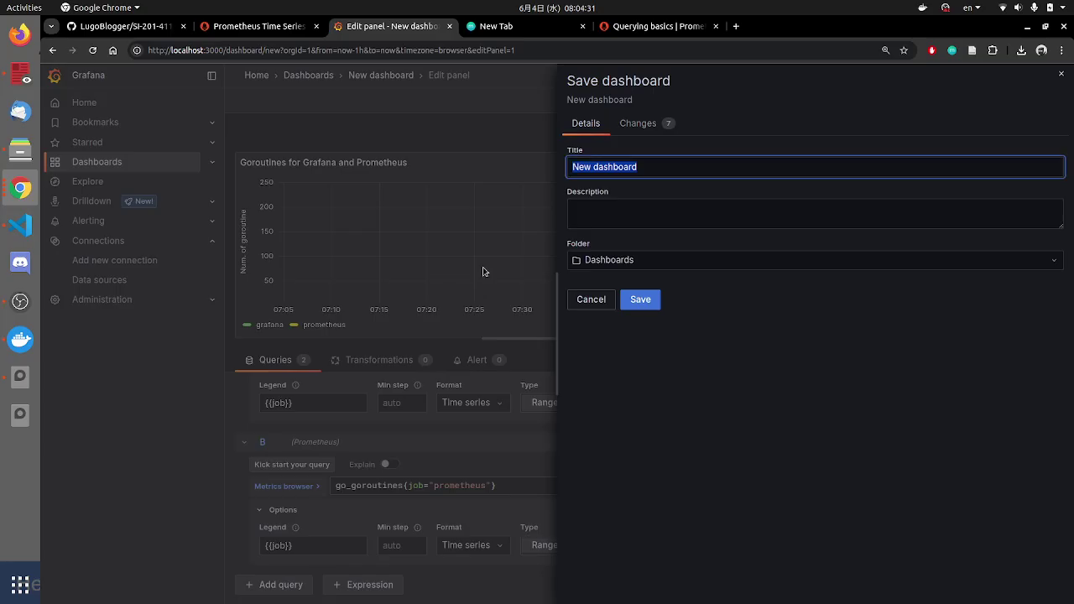
pyautogui.write('G')
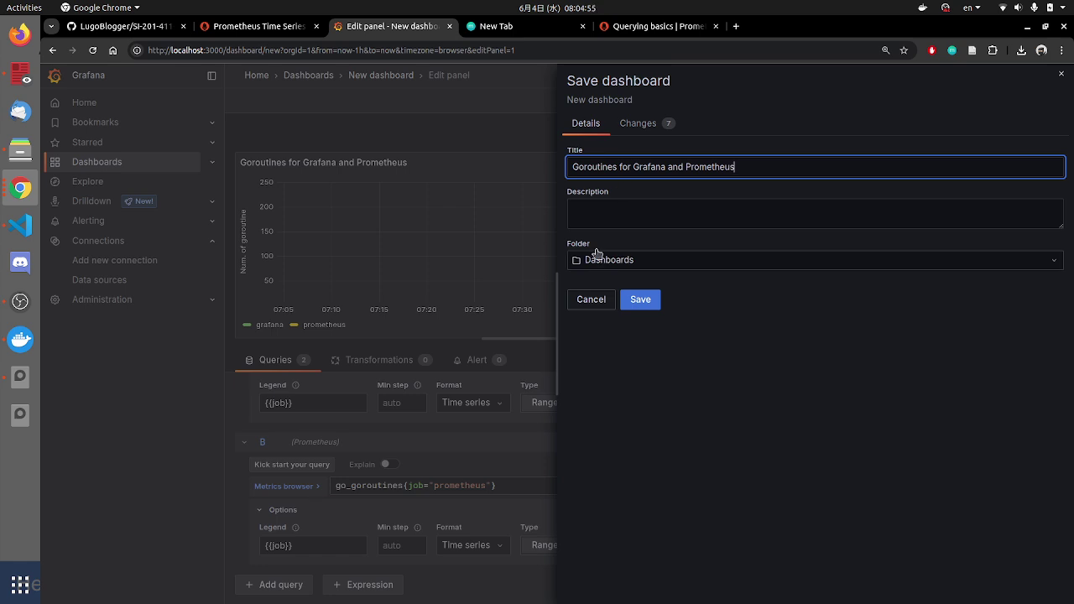
pyautogui.click(628, 211)
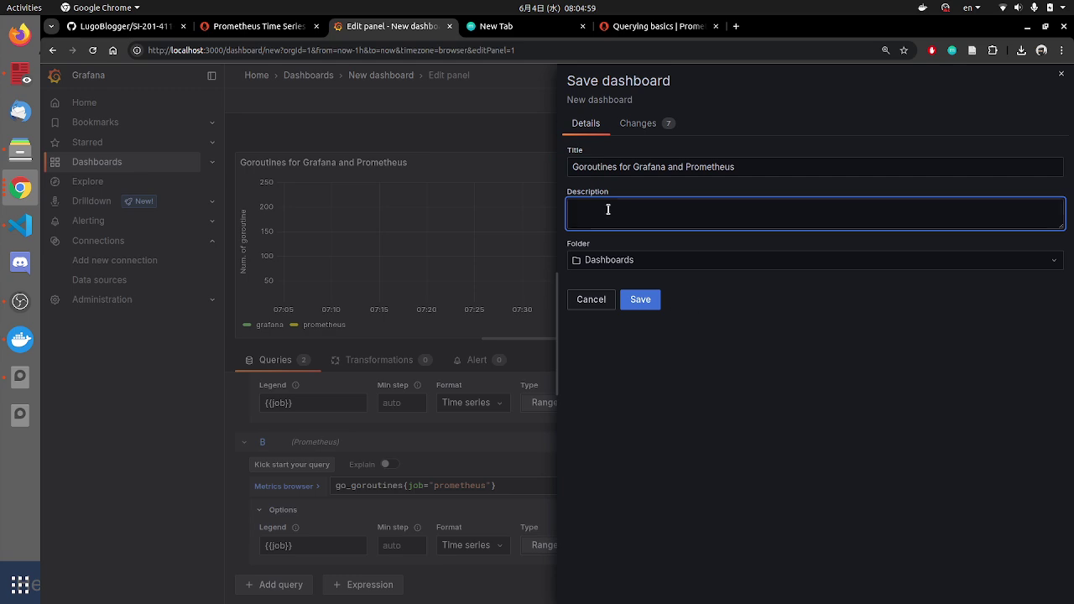
pyautogui.click(637, 302)
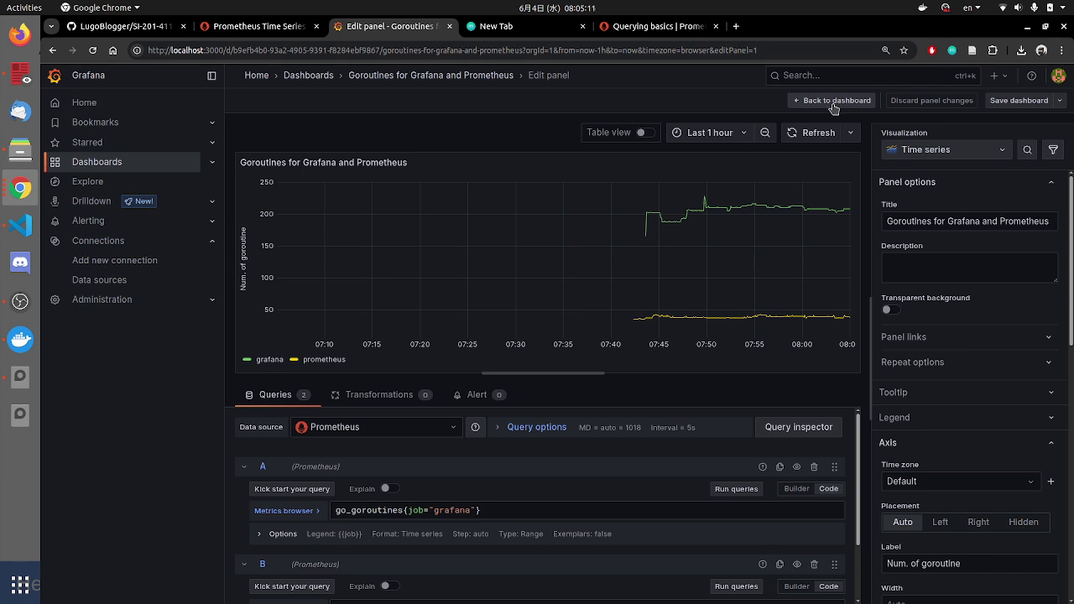
# Step: Back on the dashboard, move and resize the Goroutines panel into a compact top-left tile
pyautogui.click(834, 102)
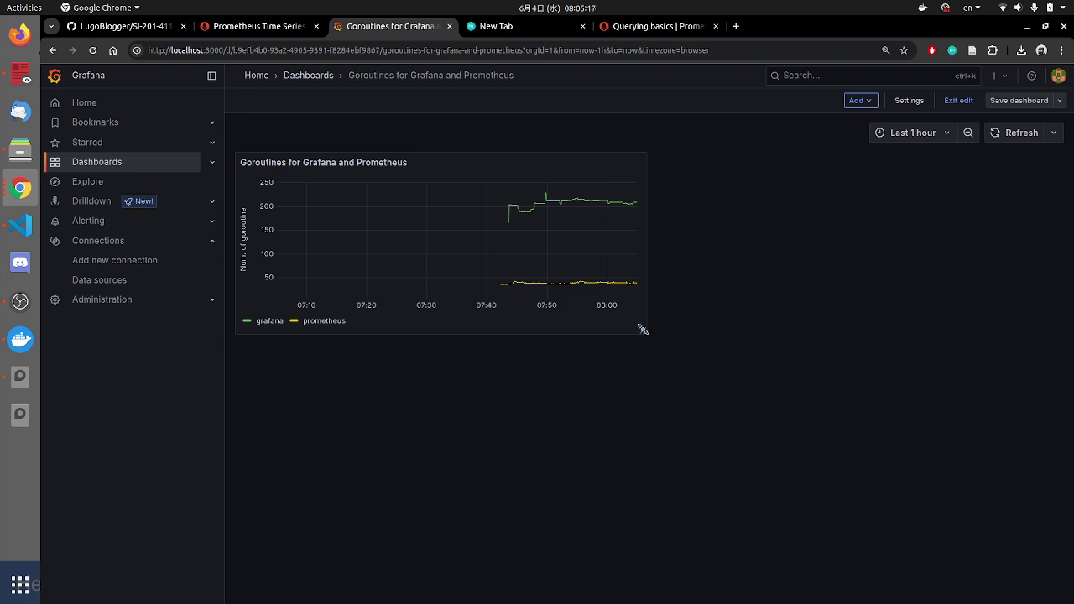
pyautogui.moveTo(643, 330); pyautogui.dragTo(655, 381)
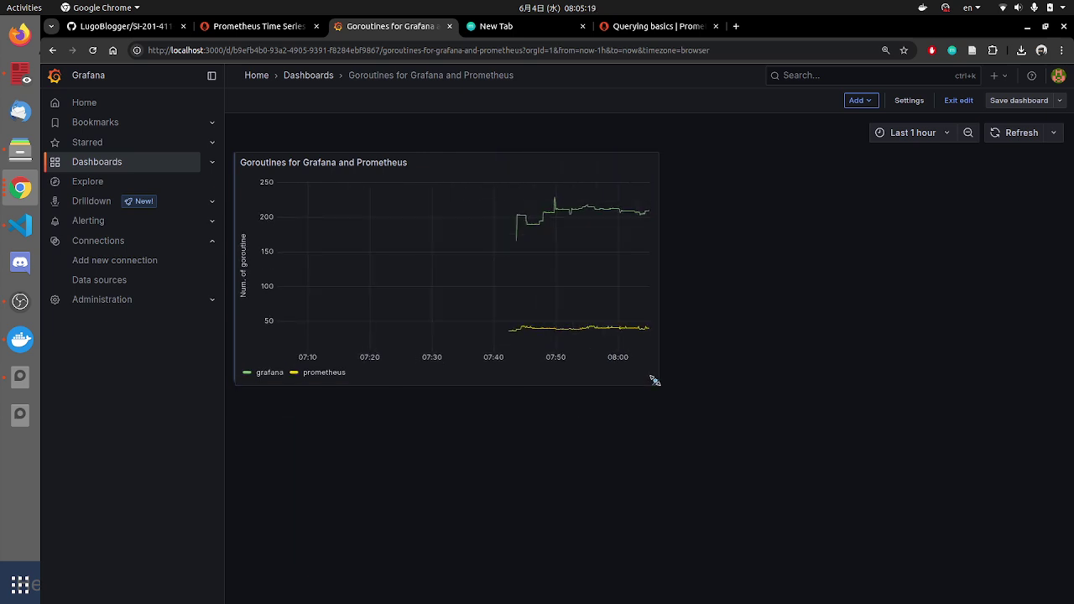
pyautogui.moveTo(443, 164); pyautogui.dragTo(518, 159)
pyautogui.moveTo(641, 401); pyautogui.dragTo(881, 601)
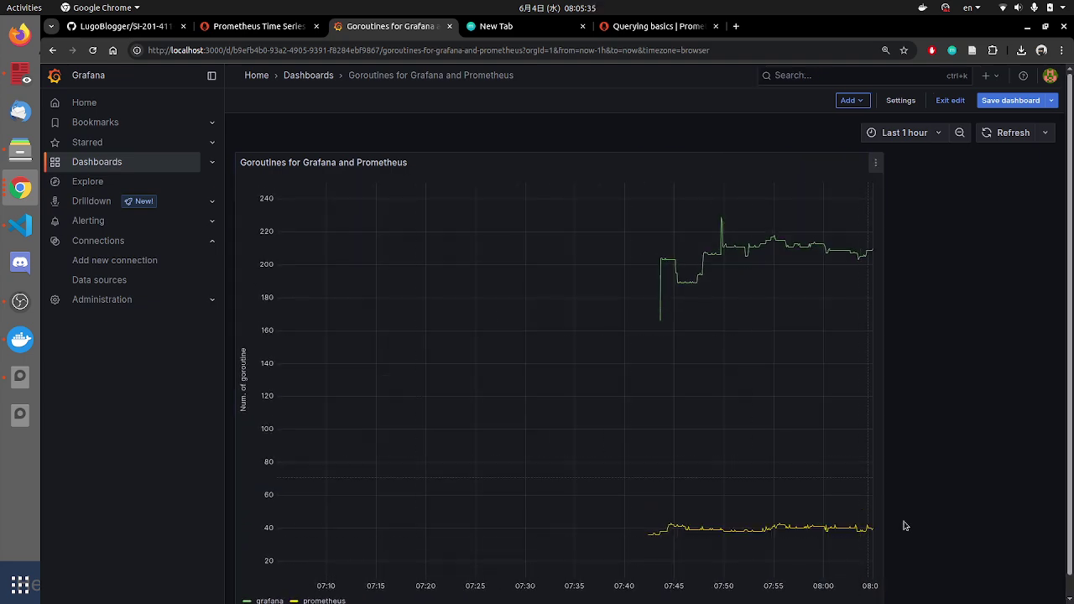
pyautogui.scroll(-1, 907, 571)
pyautogui.moveTo(883, 592); pyautogui.dragTo(379, 264)
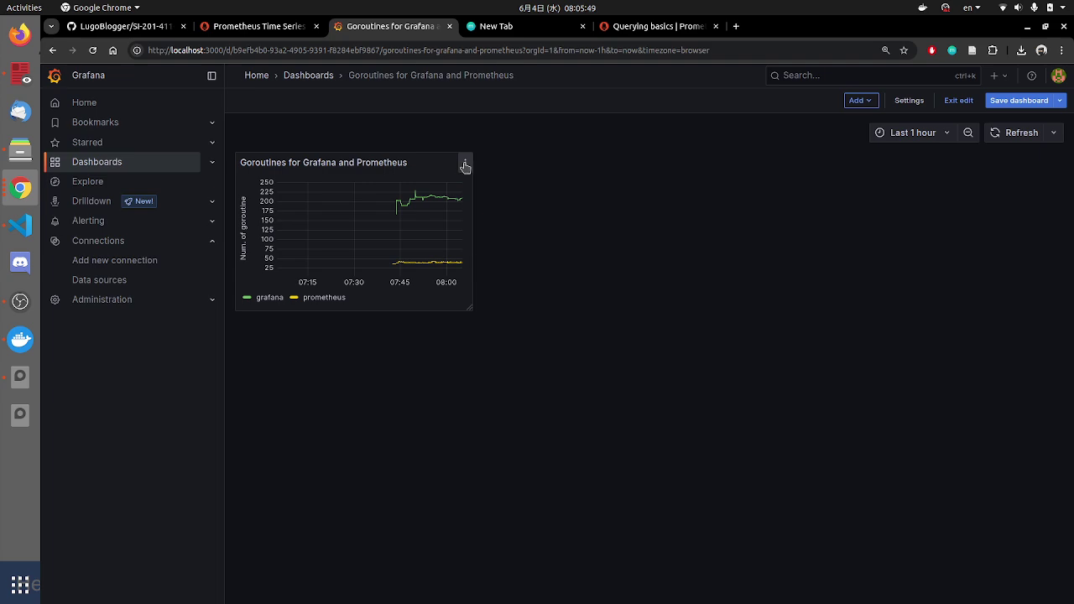
# Step: Reopen the Goroutines panel in the editor twice to review its settings, returning to the dashboard
pyautogui.click(466, 166)
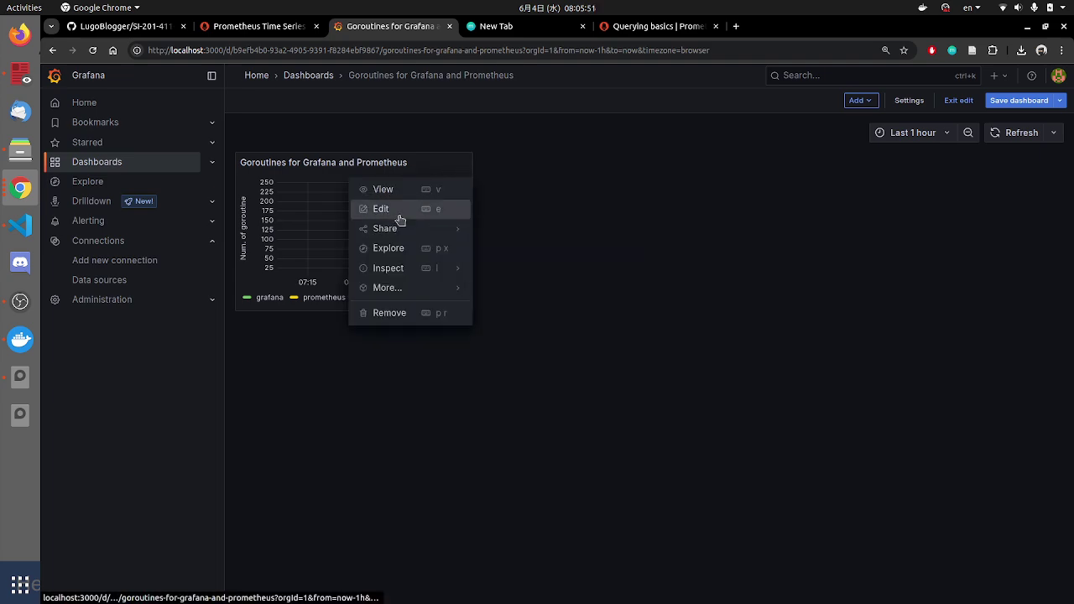
pyautogui.moveTo(407, 223)
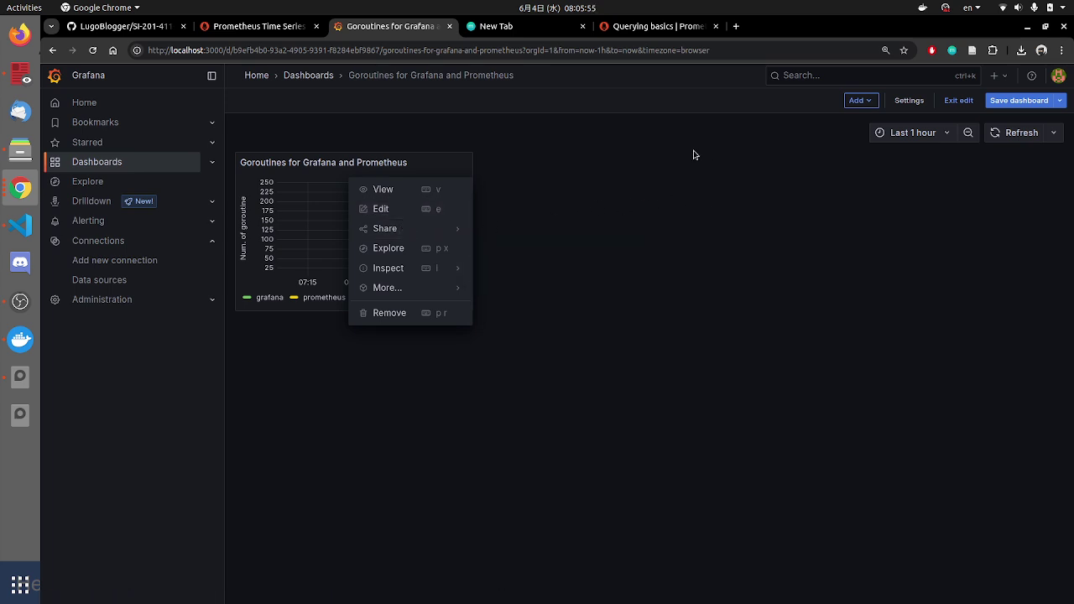
pyautogui.click(419, 212)
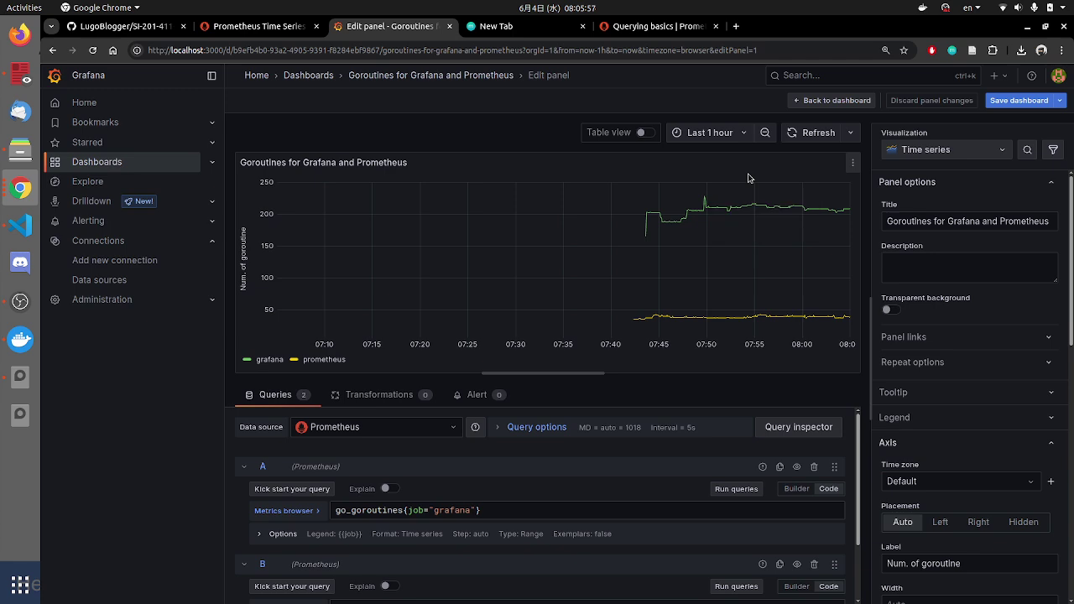
pyautogui.click(829, 101)
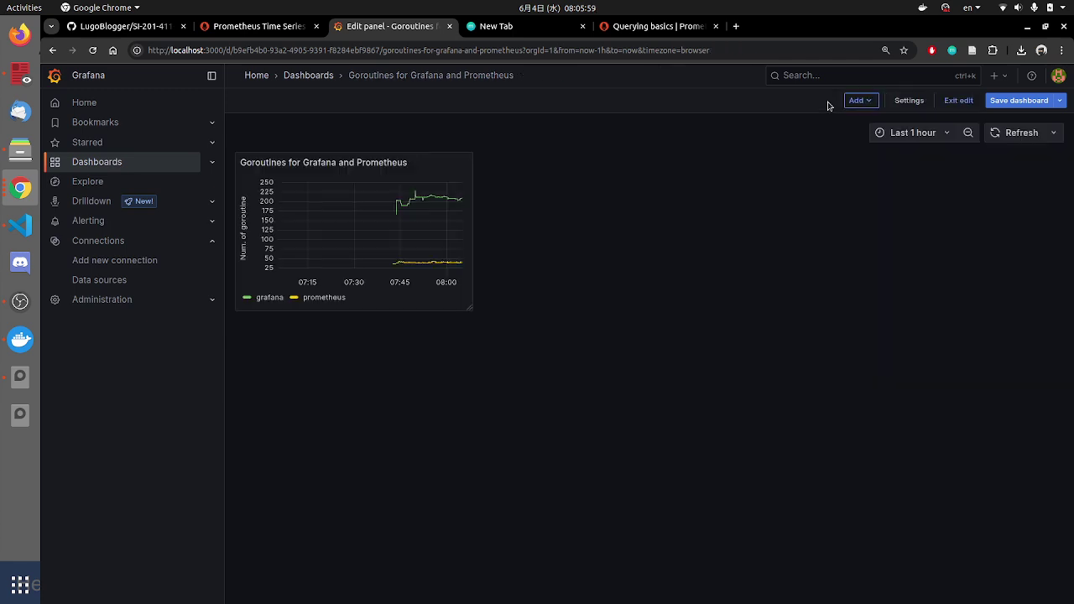
pyautogui.click(466, 161)
pyautogui.click(419, 209)
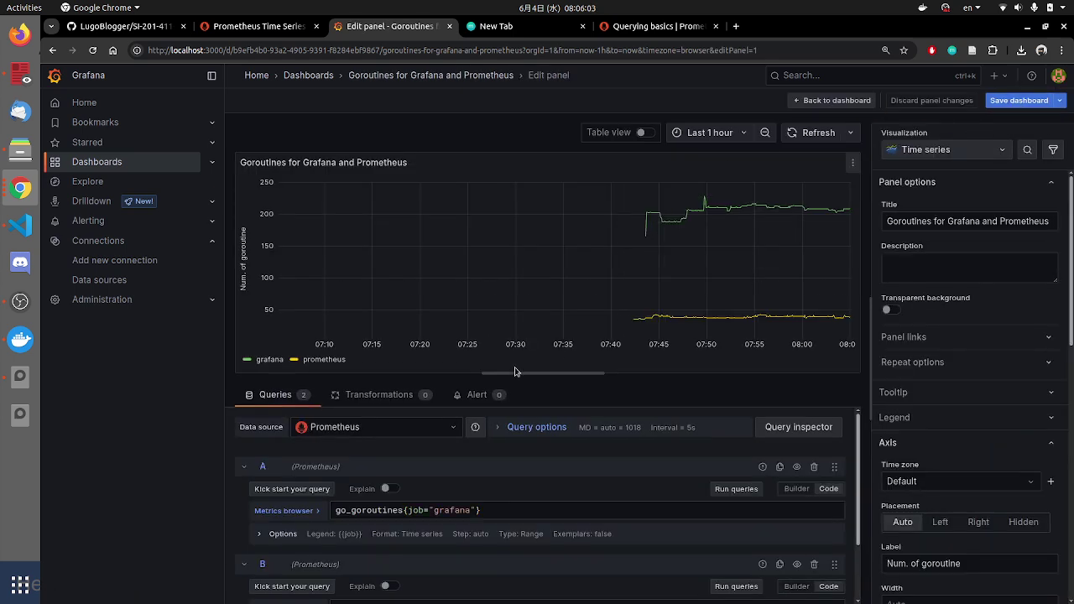
pyautogui.scroll(-2, 420, 470)
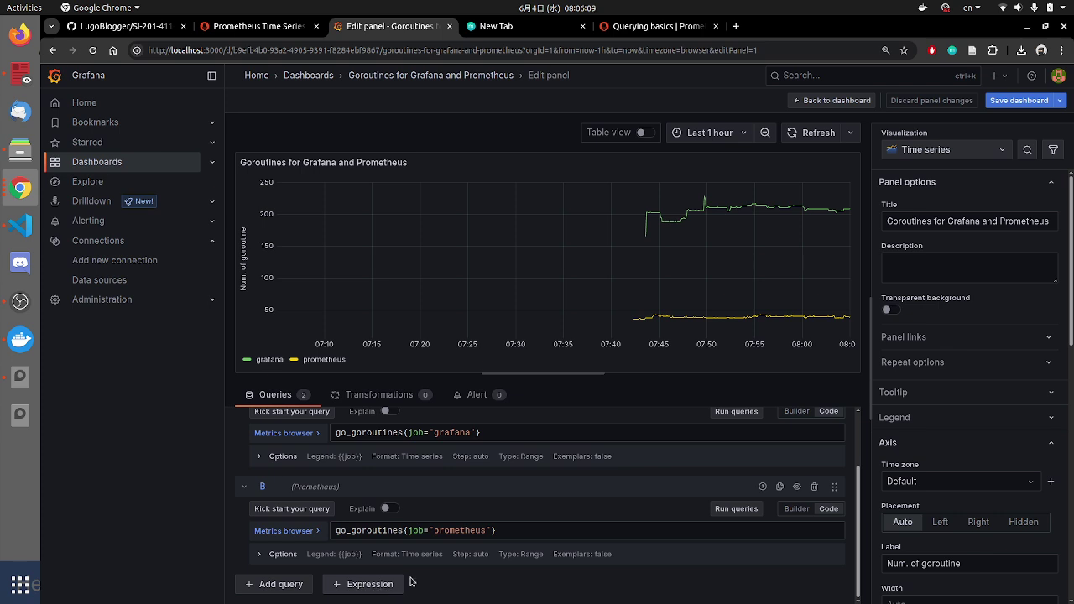
pyautogui.click(835, 100)
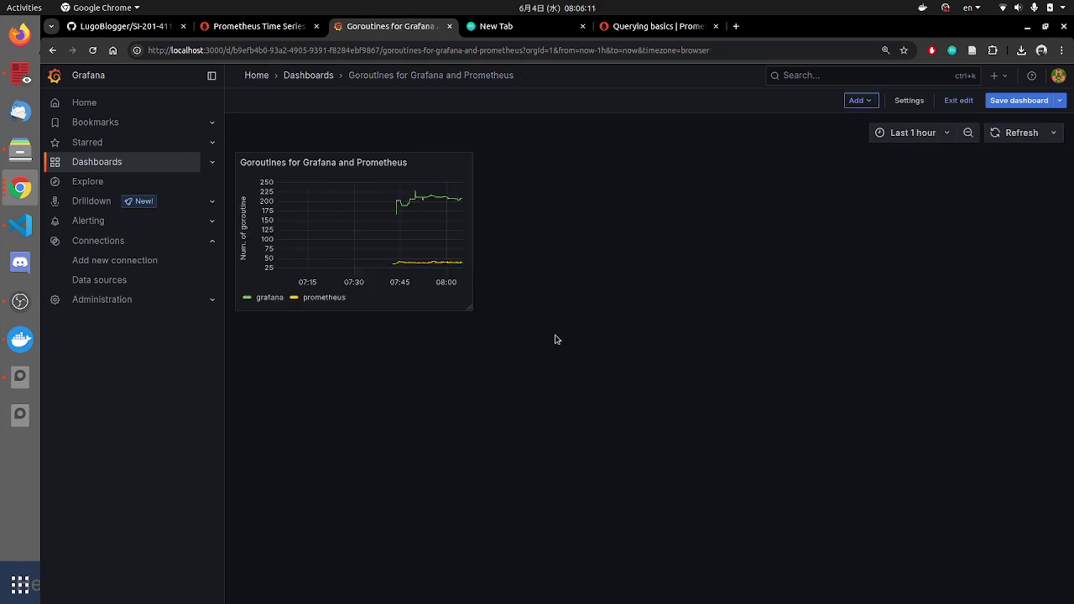
# Step: Bring up the tutorial slides and advance to the slide on the finished dashboard
pyautogui.click(23, 190)
pyautogui.click(140, 374)
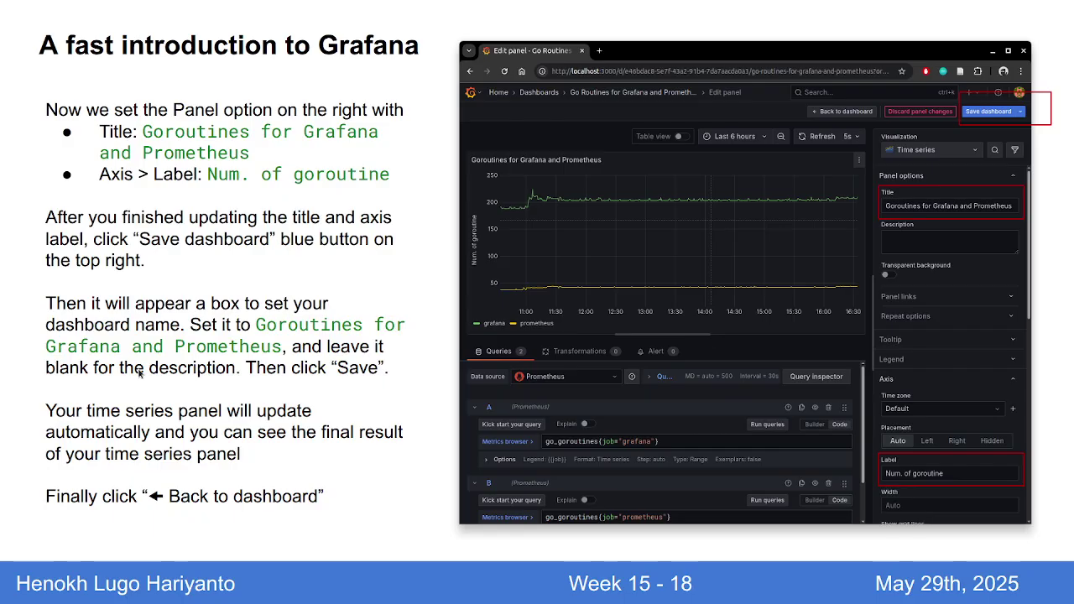
pyautogui.press('Right')
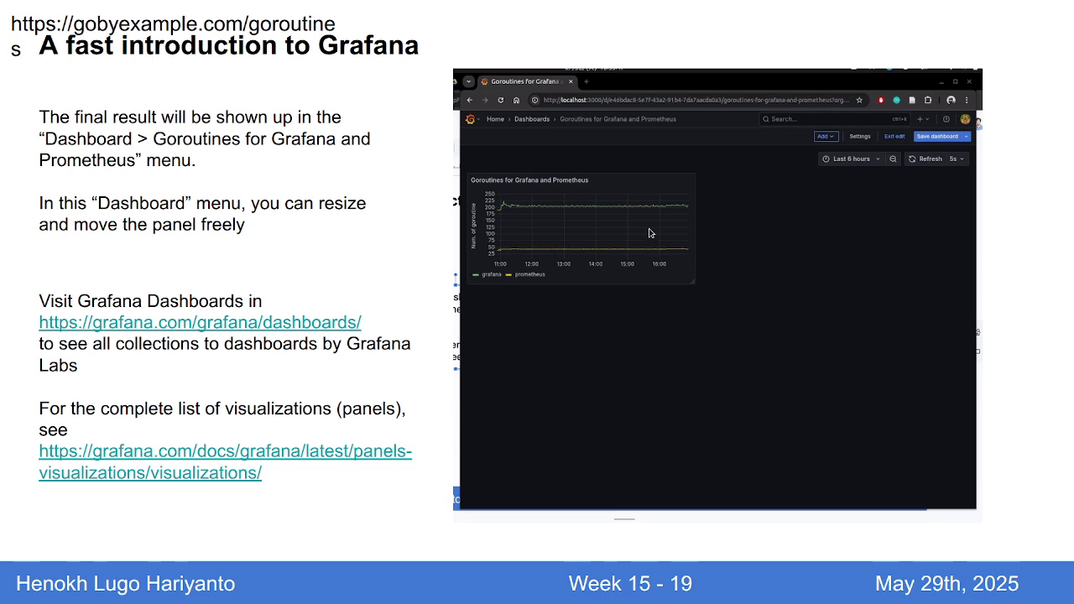
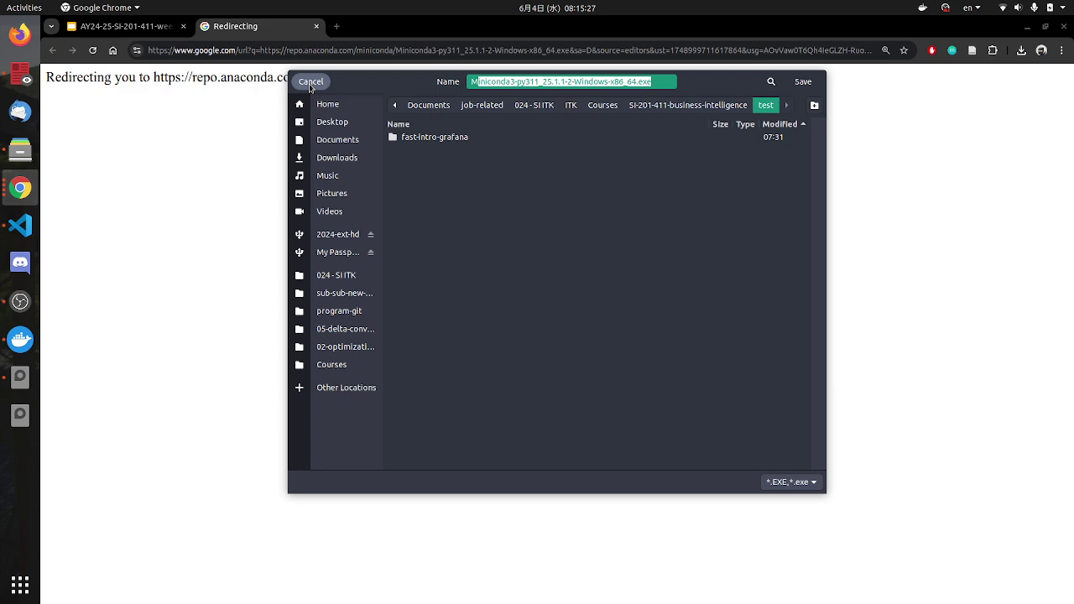
# Step: Cancel saving the Miniconda installer, then follow the slide's Linux 'tutorial' link in a new tab
pyautogui.click(310, 82)
pyautogui.click(175, 27)
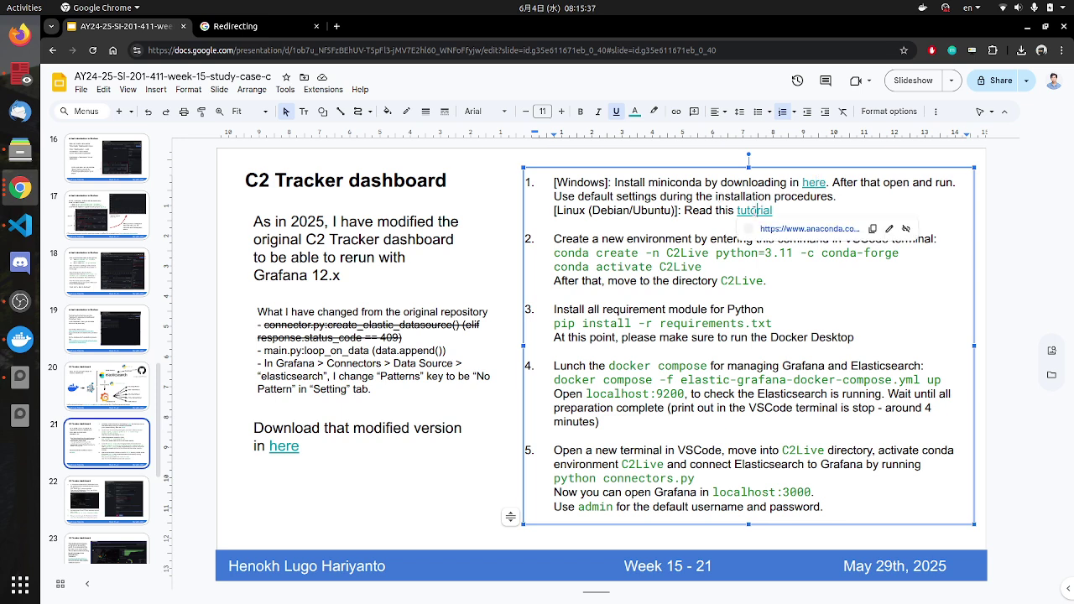
pyautogui.click(768, 234)
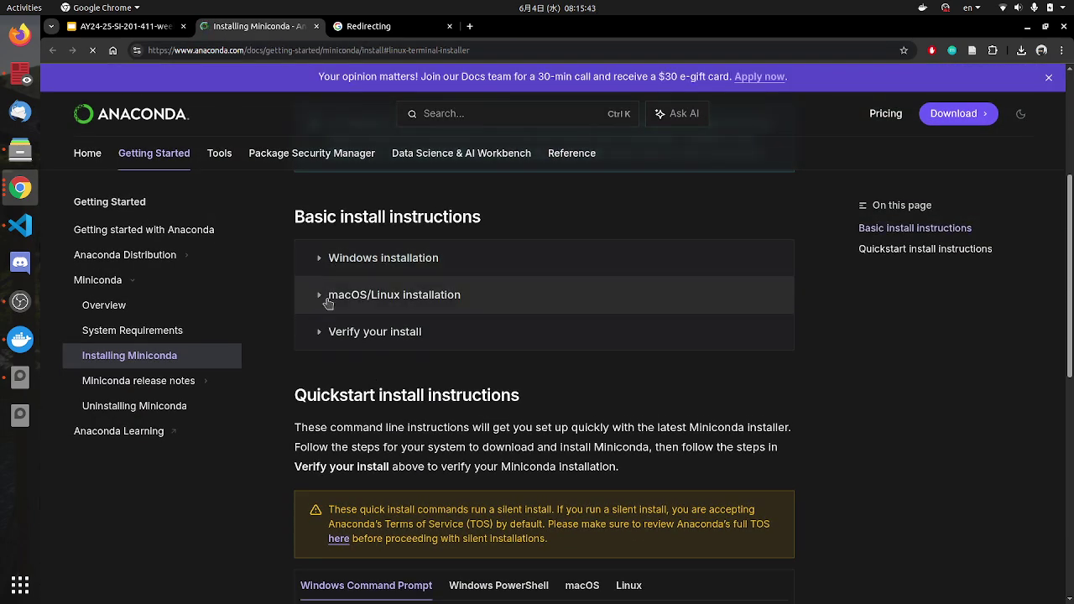
# Step: Expand the macOS/Linux installation section and select the Miniconda installer bash command
pyautogui.click(323, 336)
pyautogui.click(317, 333)
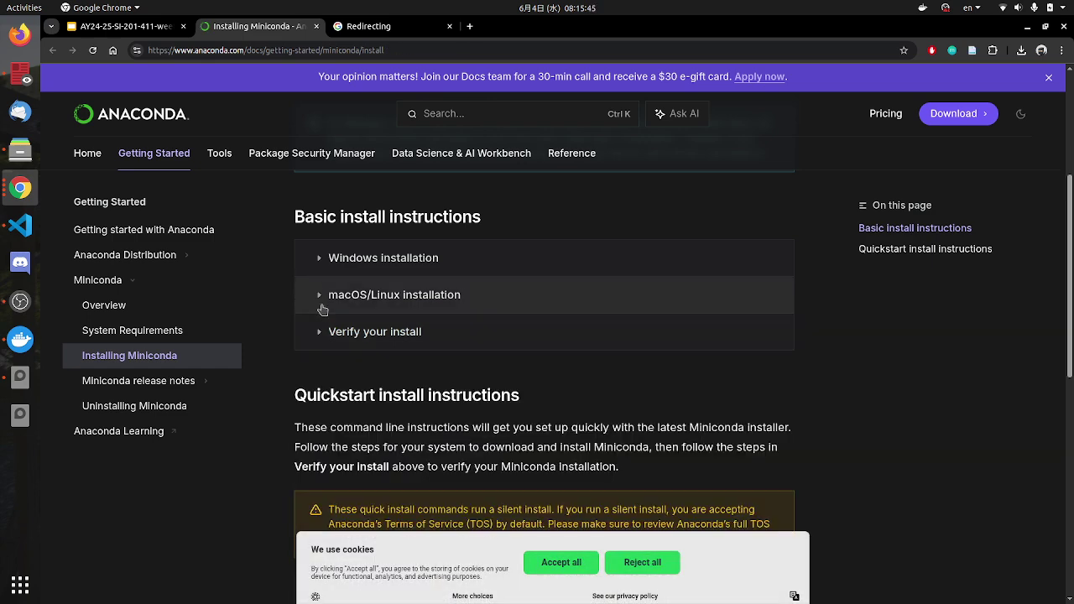
pyautogui.click(320, 294)
pyautogui.scroll(-3, 378, 365)
pyautogui.scroll(3, 378, 365)
pyautogui.scroll(-2, 378, 365)
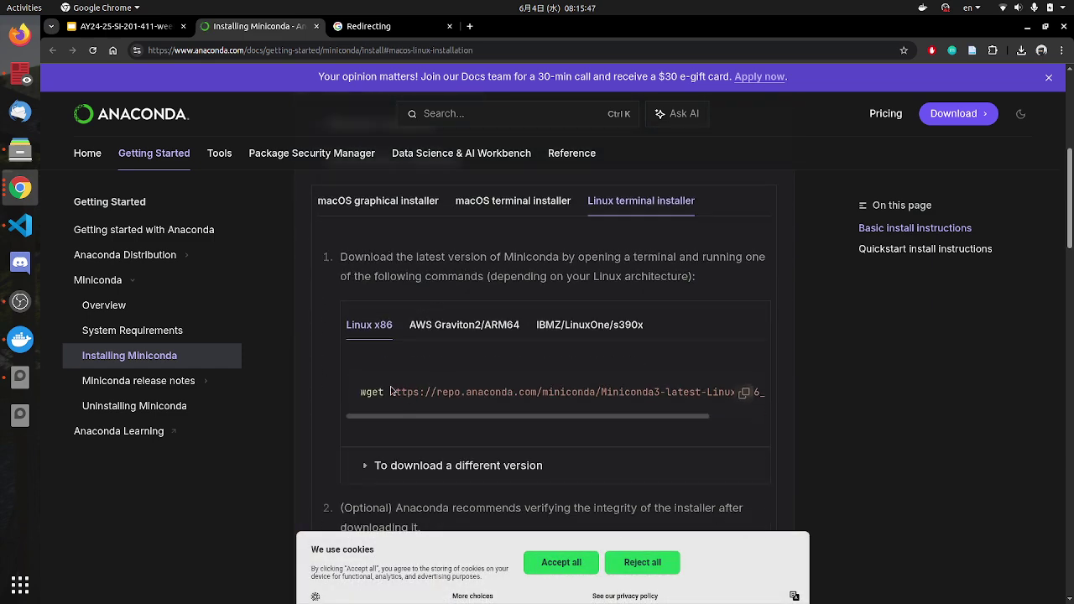
pyautogui.moveTo(371, 392); pyautogui.dragTo(535, 392)
pyautogui.scroll(-6, 504, 394)
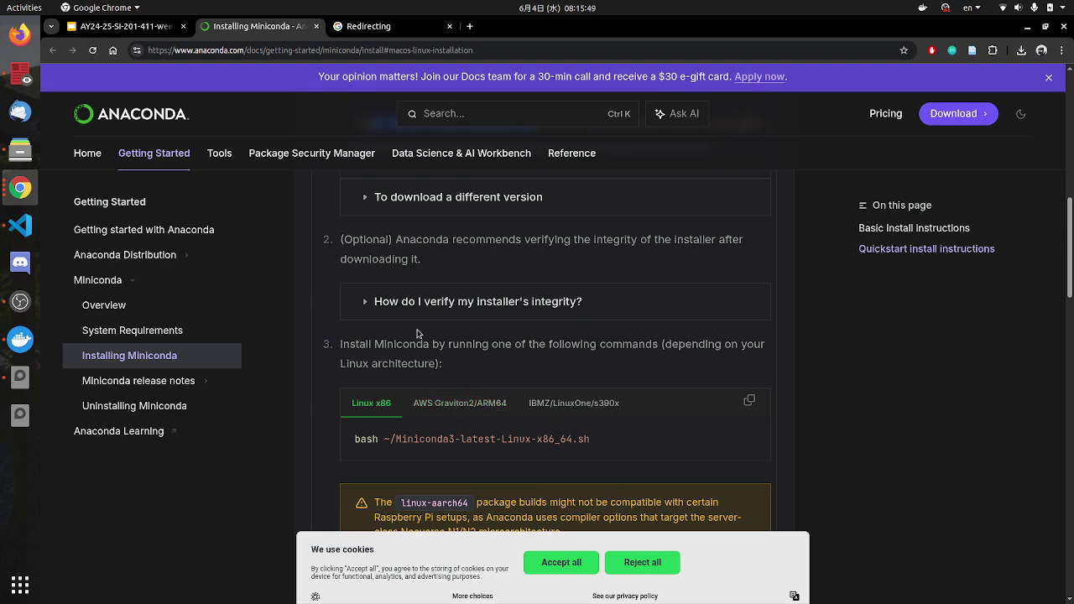
pyautogui.scroll(-3, 410, 383)
pyautogui.moveTo(374, 310); pyautogui.dragTo(594, 313)
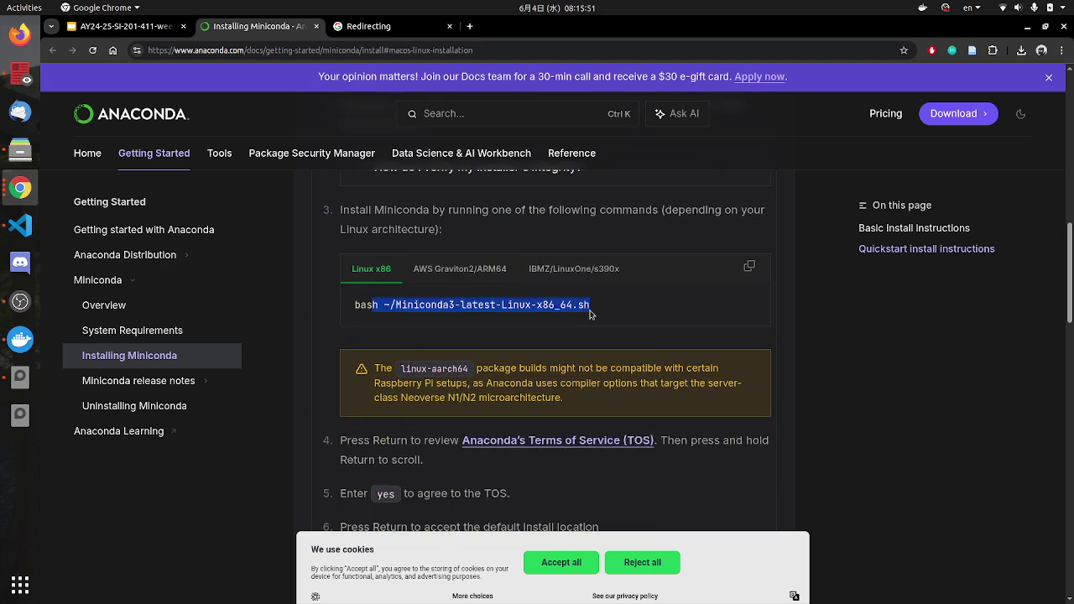
pyautogui.scroll(15, 370, 275)
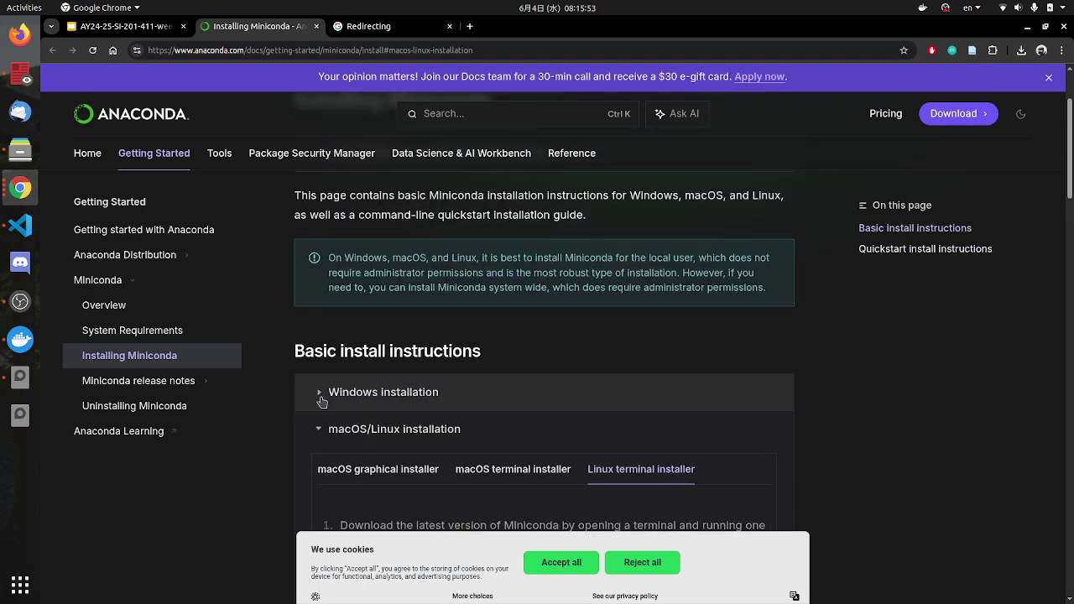
# Step: Expand the Windows installation section and scroll through its graphical-installer steps
pyautogui.click(319, 428)
pyautogui.click(357, 394)
pyautogui.scroll(-7, 472, 365)
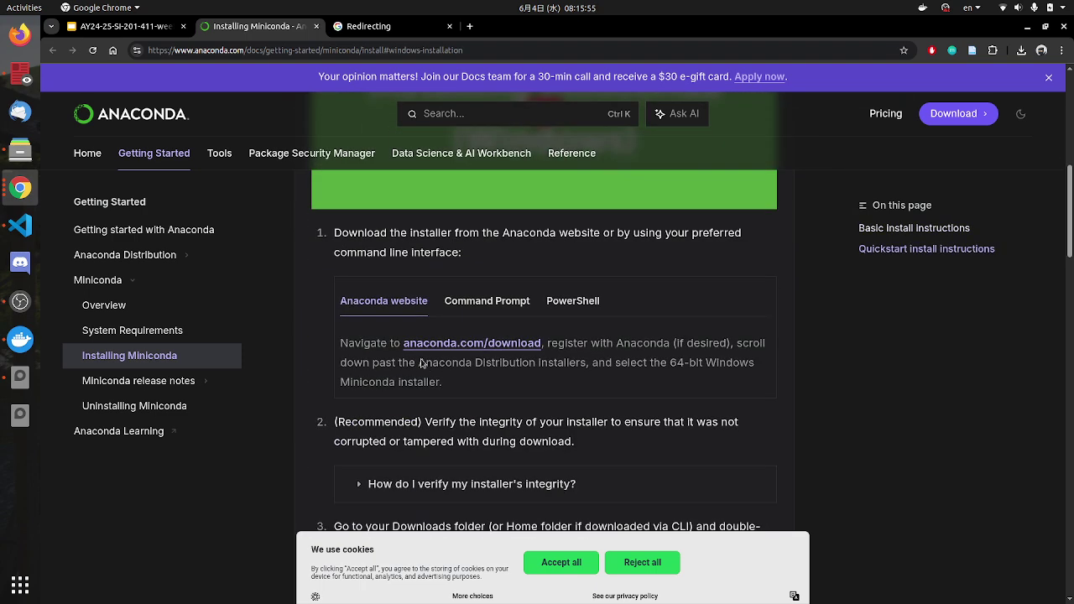
pyautogui.scroll(-3, 422, 359)
pyautogui.scroll(-3, 469, 349)
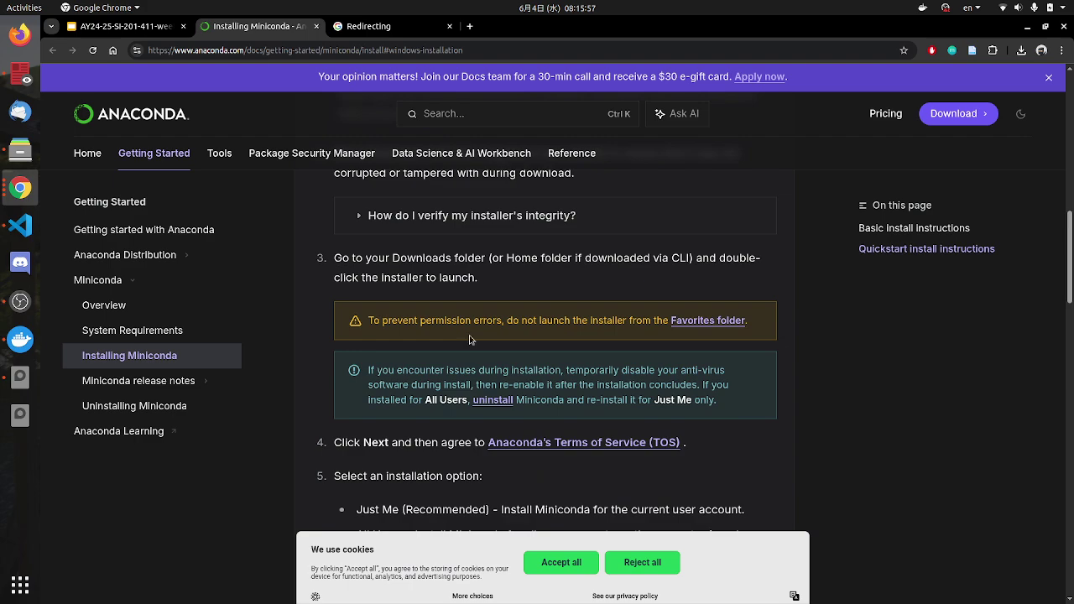
pyautogui.scroll(-3, 468, 349)
pyautogui.scroll(2, 468, 349)
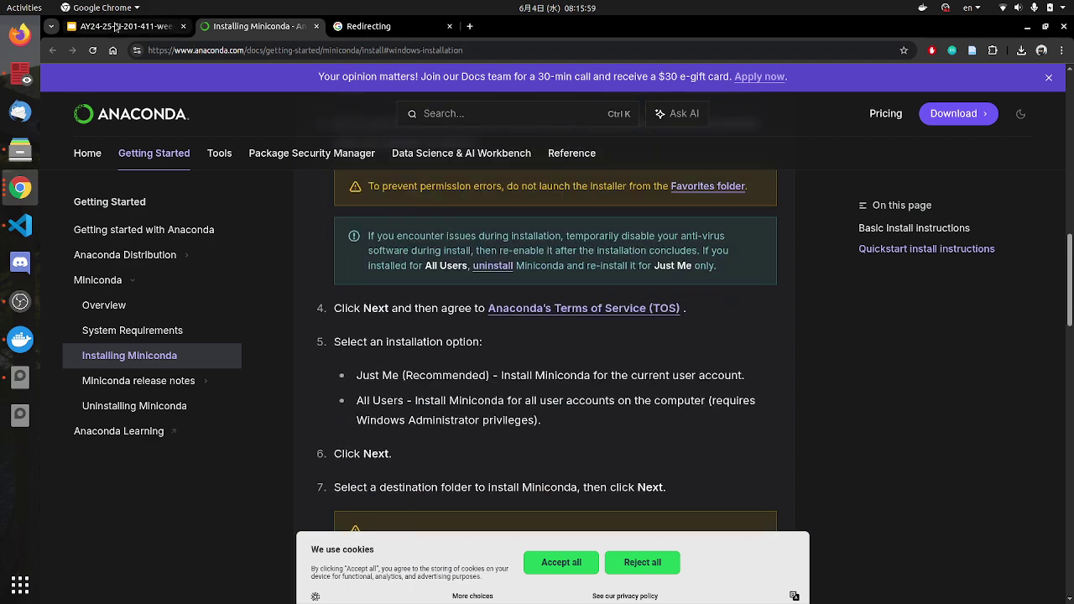
pyautogui.click(126, 26)
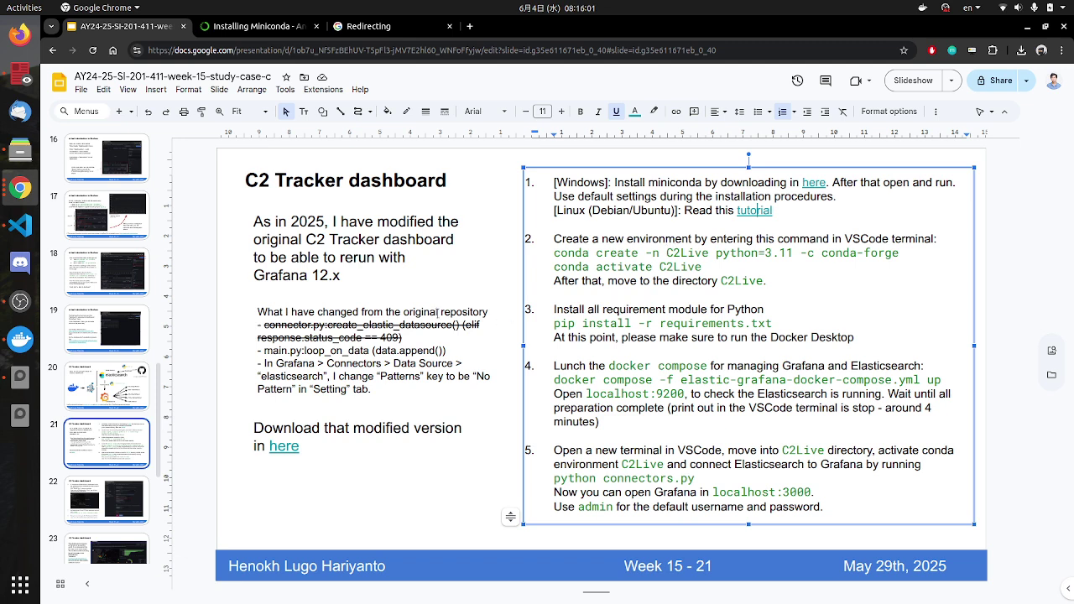
# Step: In the VS Code terminal, run 'cd ..' to go up to the test folder
pyautogui.click(20, 225)
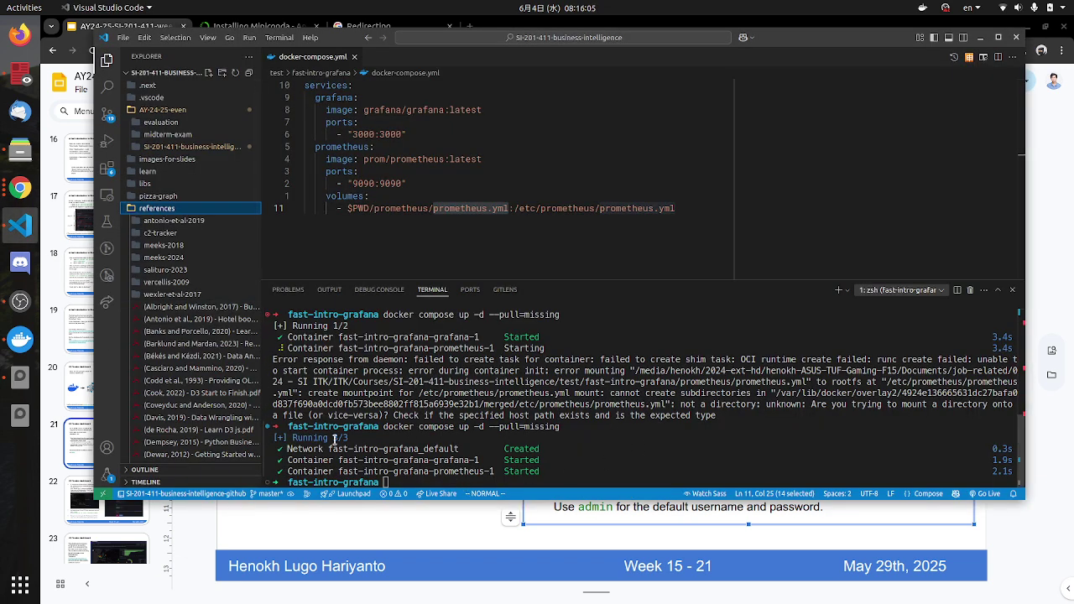
pyautogui.click(445, 475)
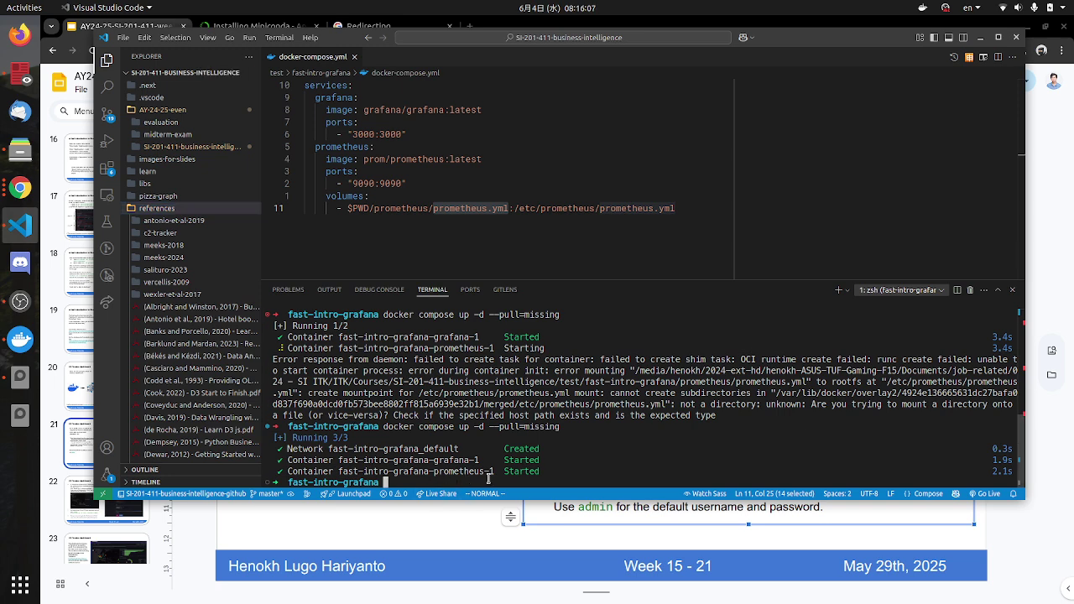
pyautogui.write('cd ..')
pyautogui.press('Return')
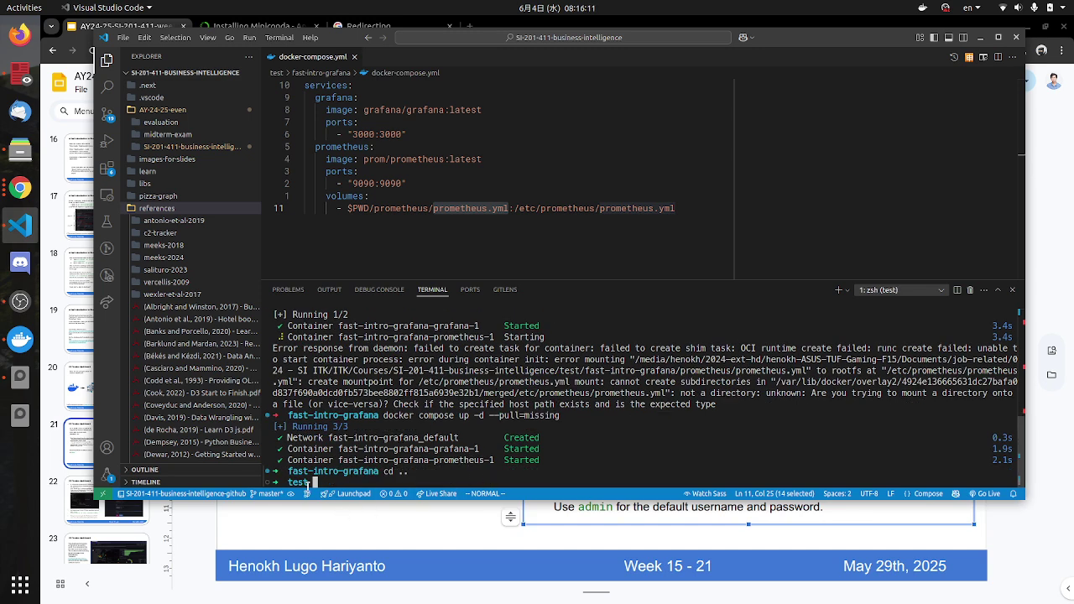
pyautogui.moveTo(313, 483); pyautogui.dragTo(285, 482)
pyautogui.click(313, 482)
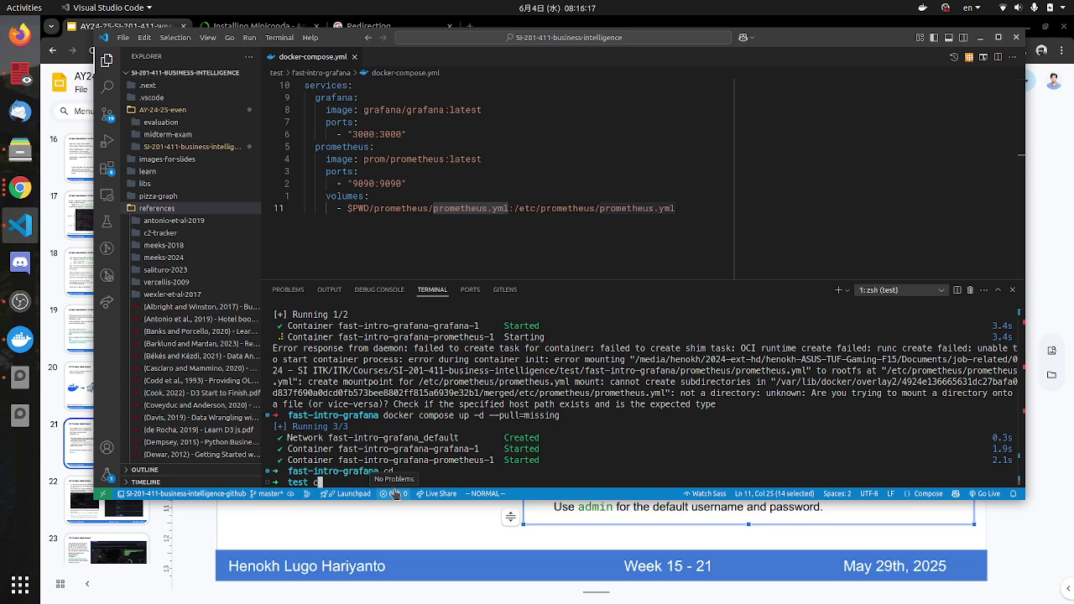
# Step: Paste the slide's conda create command, name the environment C2Live, run it, and enlarge the terminal
pyautogui.write('cd fast-intro')
pyautogui.hotkey('alt', 'Tab')
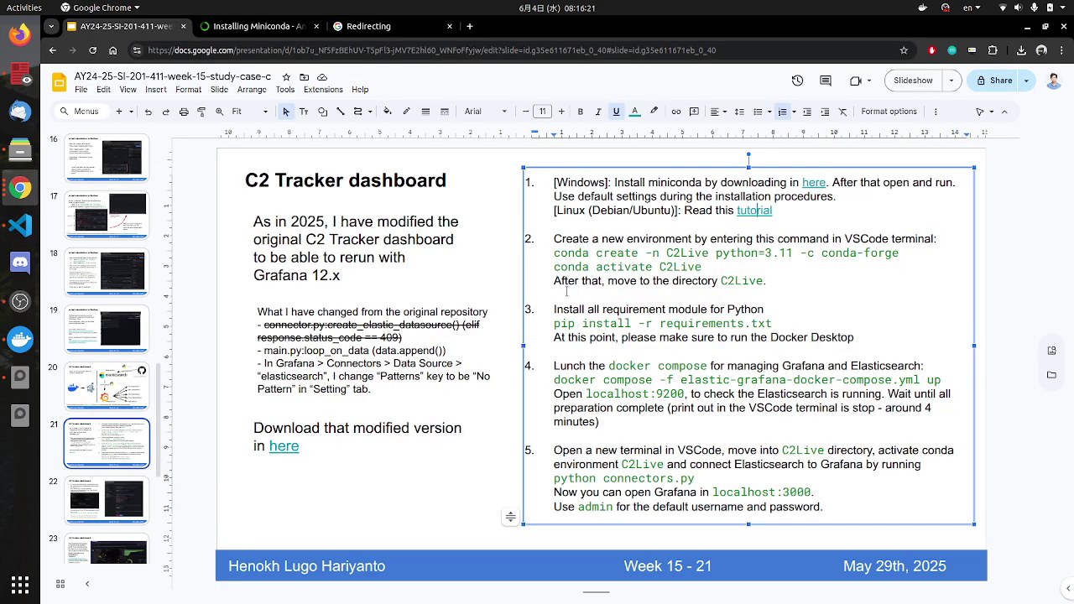
pyautogui.hotkey('alt', 'Tab')
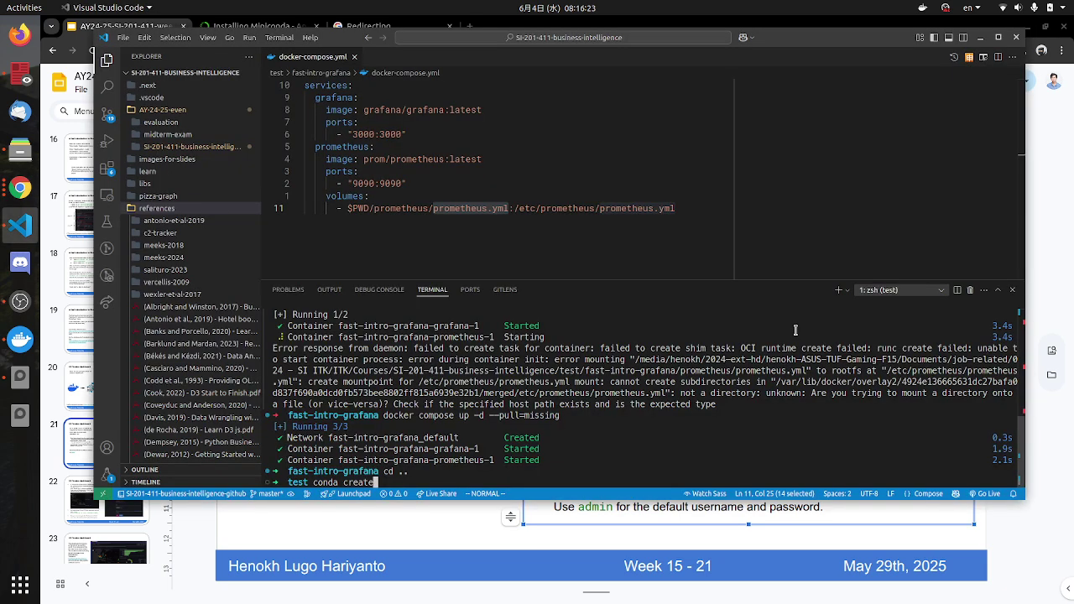
pyautogui.write('conda create -n C2Live python=3.11 -c conda-forge')
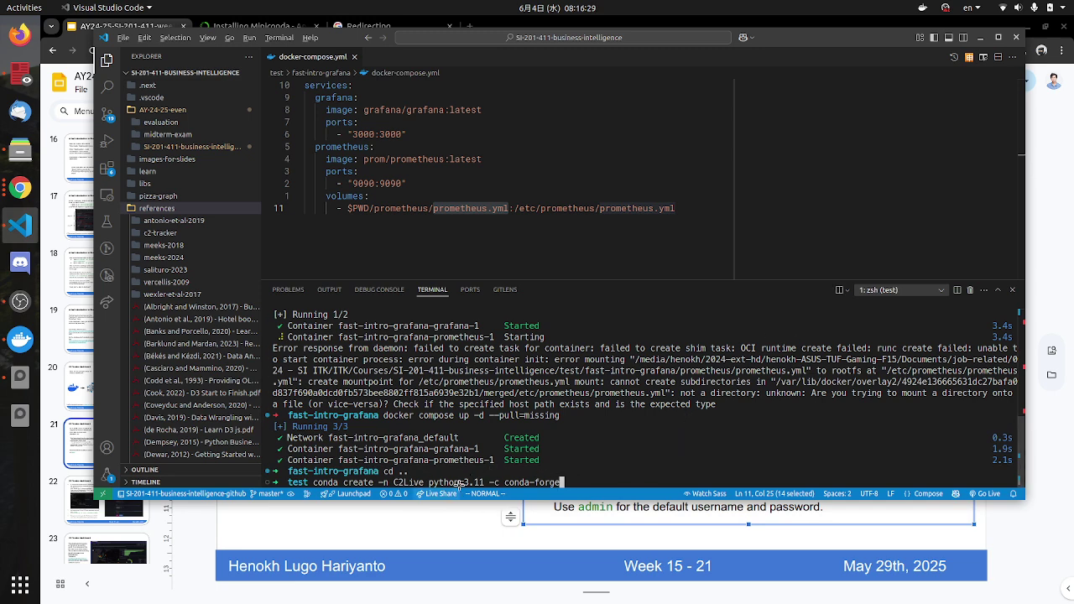
pyautogui.hotkey('alt', 'Tab')
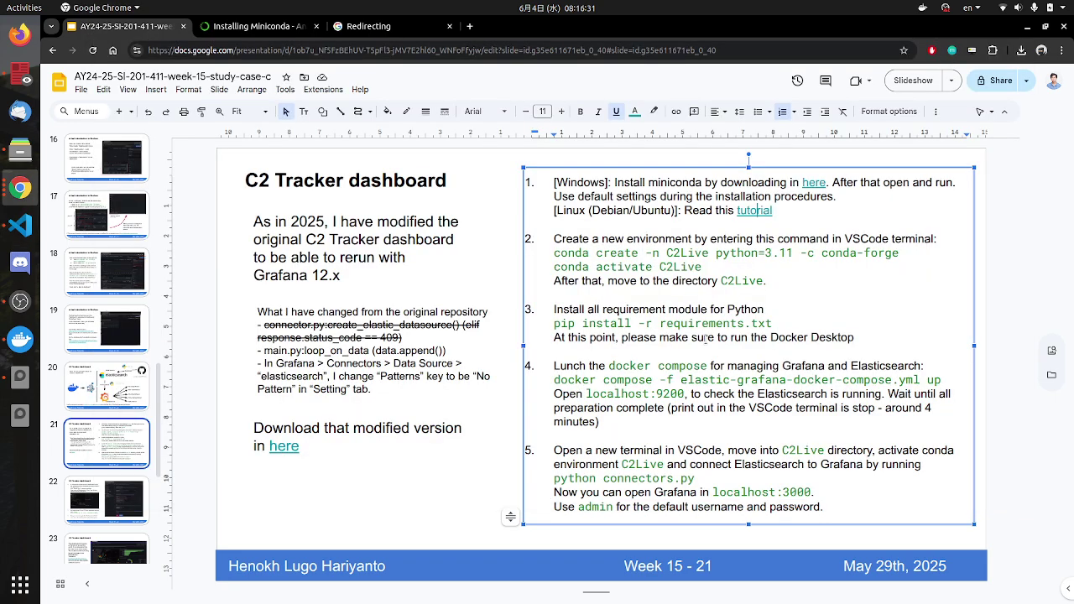
pyautogui.hotkey('alt', 'Tab')
pyautogui.press('BackSpace')
pyautogui.press('BackSpace')
pyautogui.press('BackSpace')
pyautogui.press('BackSpace')
pyautogui.press('BackSpace')
pyautogui.press('BackSpace')
pyautogui.press('BackSpace')
pyautogui.press('BackSpace')
pyautogui.press('BackSpace')
pyautogui.press('BackSpace')
pyautogui.press('BackSpace')
pyautogui.press('BackSpace')
pyautogui.press('BackSpace')
pyautogui.press('BackSpace')
pyautogui.press('BackSpace')
pyautogui.press('BackSpace')
pyautogui.press('BackSpace')
pyautogui.press('BackSpace')
pyautogui.press('BackSpace')
pyautogui.press('BackSpace')
pyautogui.press('BackSpace')
pyautogui.press('BackSpace')
pyautogui.press('BackSpace')
pyautogui.press('BackSpace')
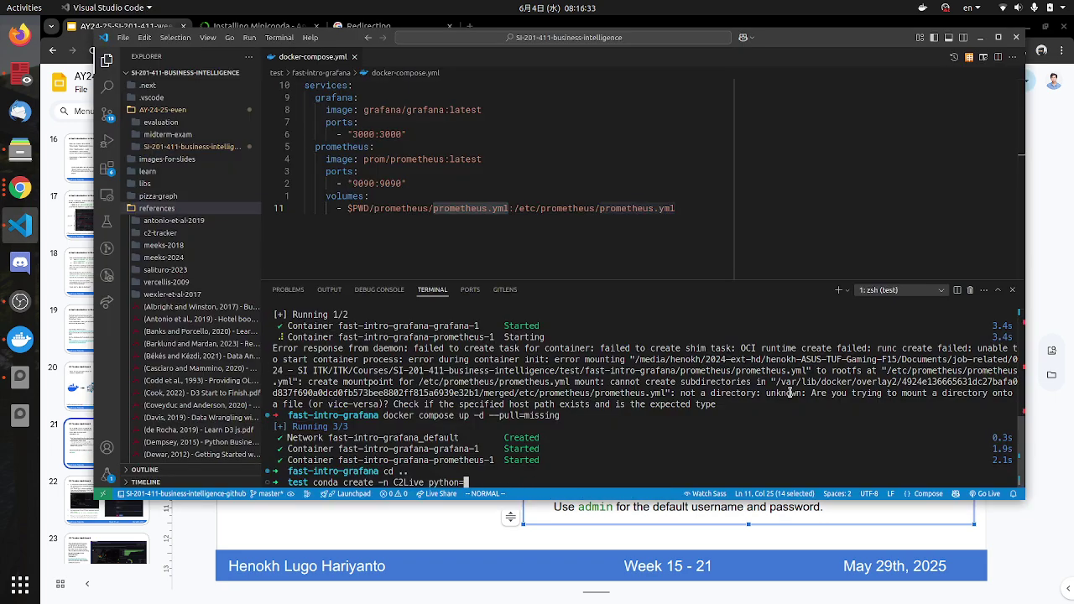
pyautogui.write('C2Live')
pyautogui.press('Return')
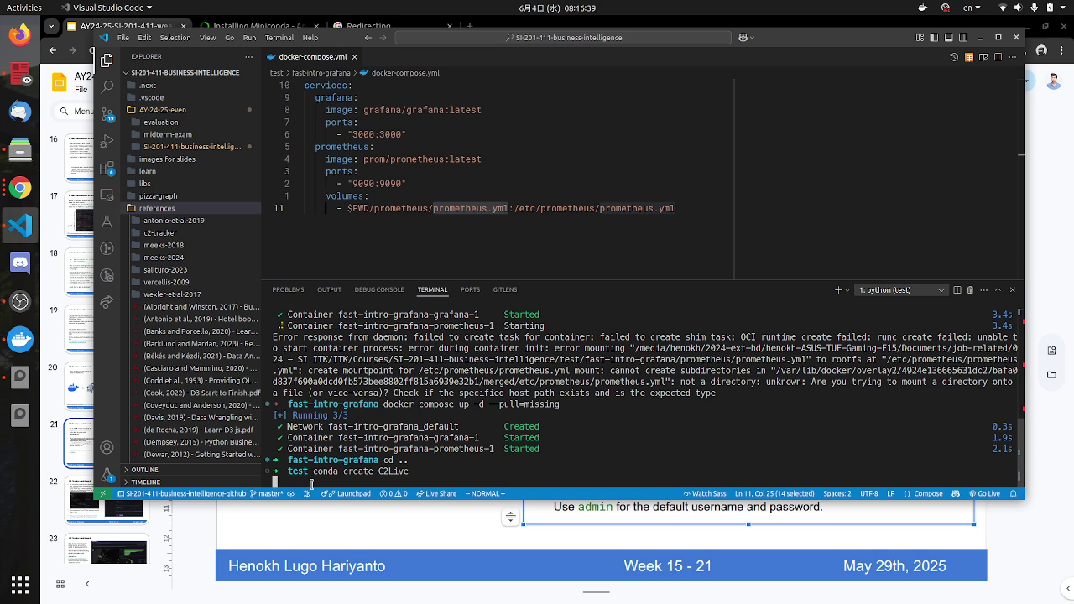
pyautogui.moveTo(449, 281); pyautogui.dragTo(450, 254)
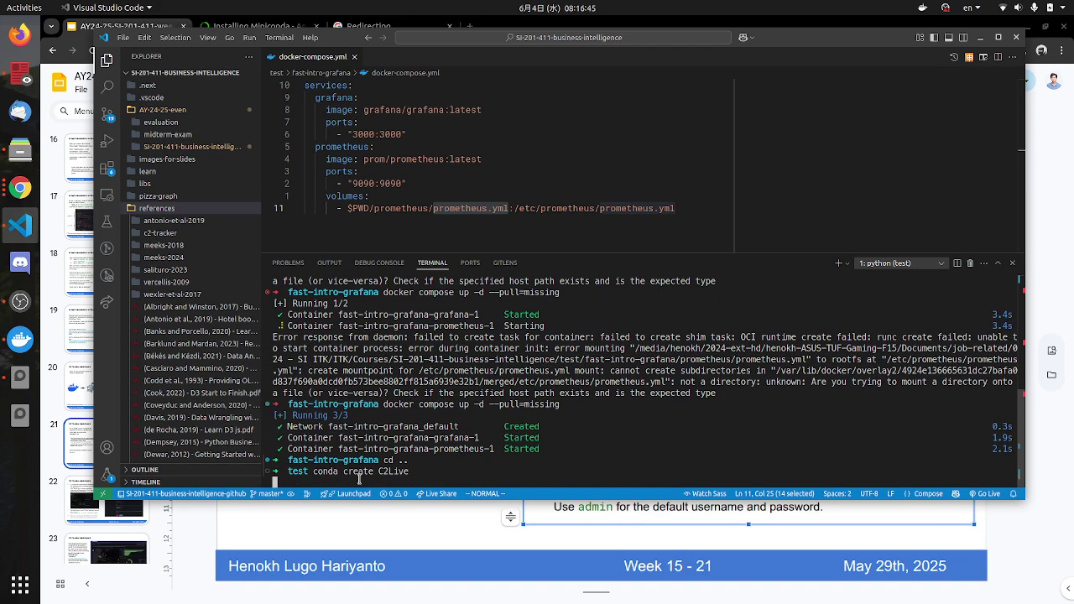
pyautogui.scroll(2, 387, 466)
pyautogui.scroll(-2, 387, 466)
# Step: Show the fast-intro-grafana containers in Docker Desktop and stop them
pyautogui.click(20, 344)
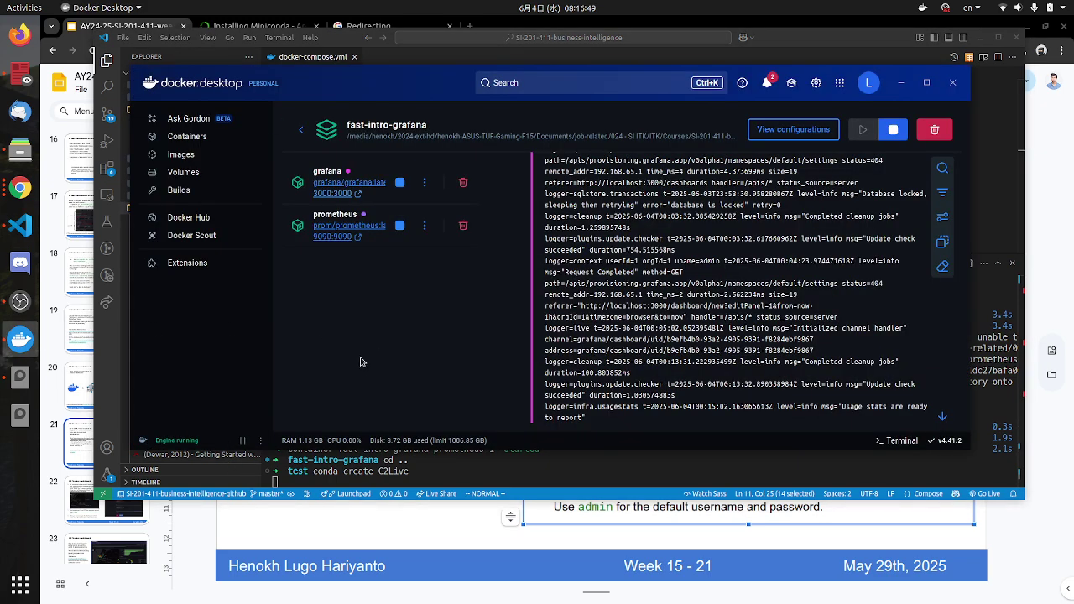
pyautogui.hotkey('alt', 'Tab')
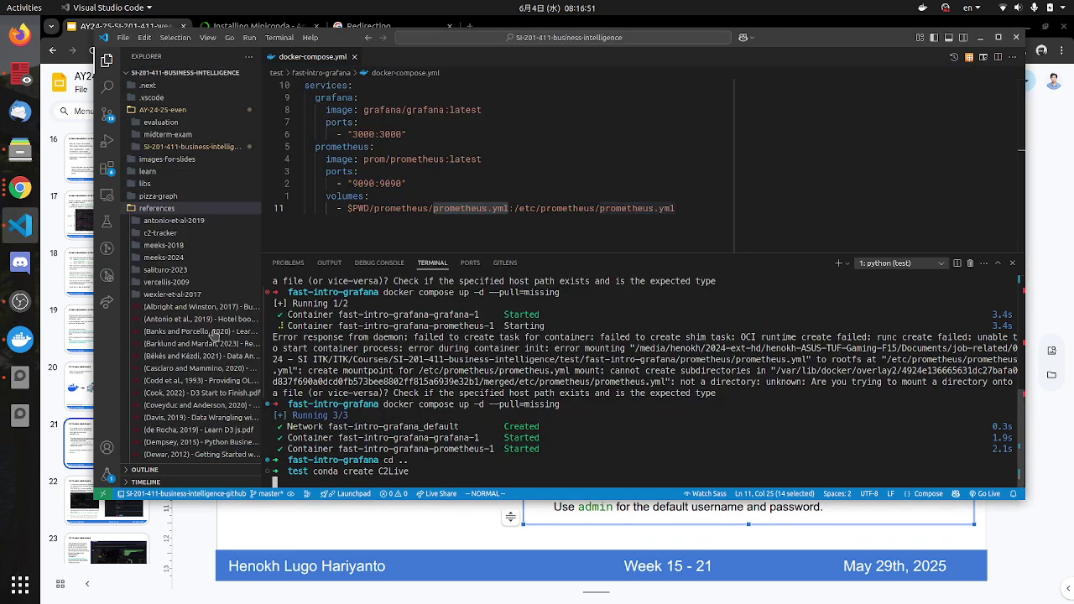
pyautogui.hotkey('alt', 'Tab')
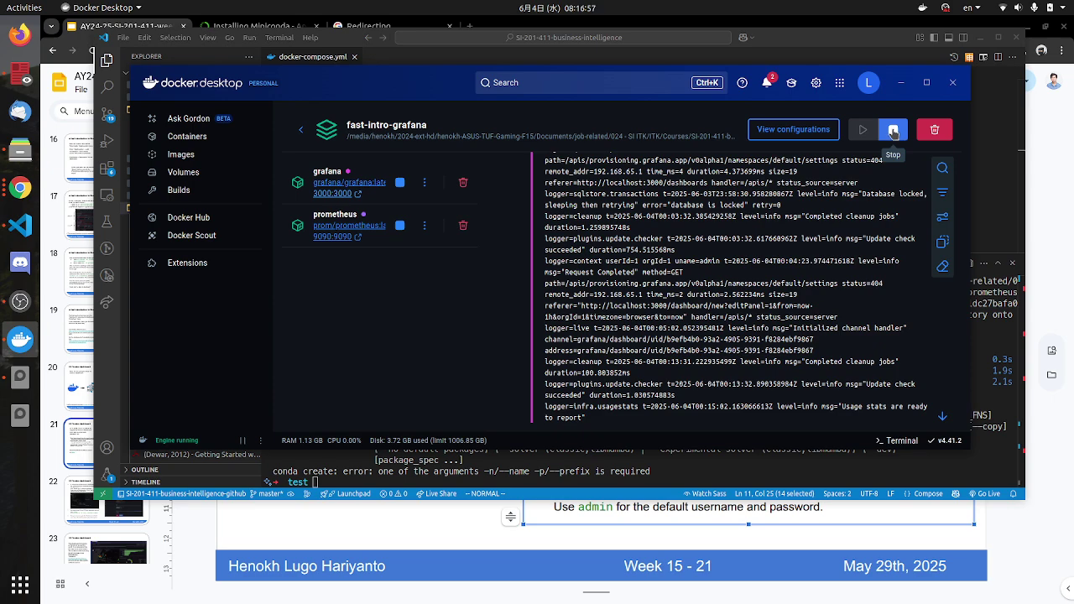
pyautogui.click(894, 133)
# Step: Activate the C2Live environment with 'conda activate C2Live' in the VS Code terminal
pyautogui.click(519, 475)
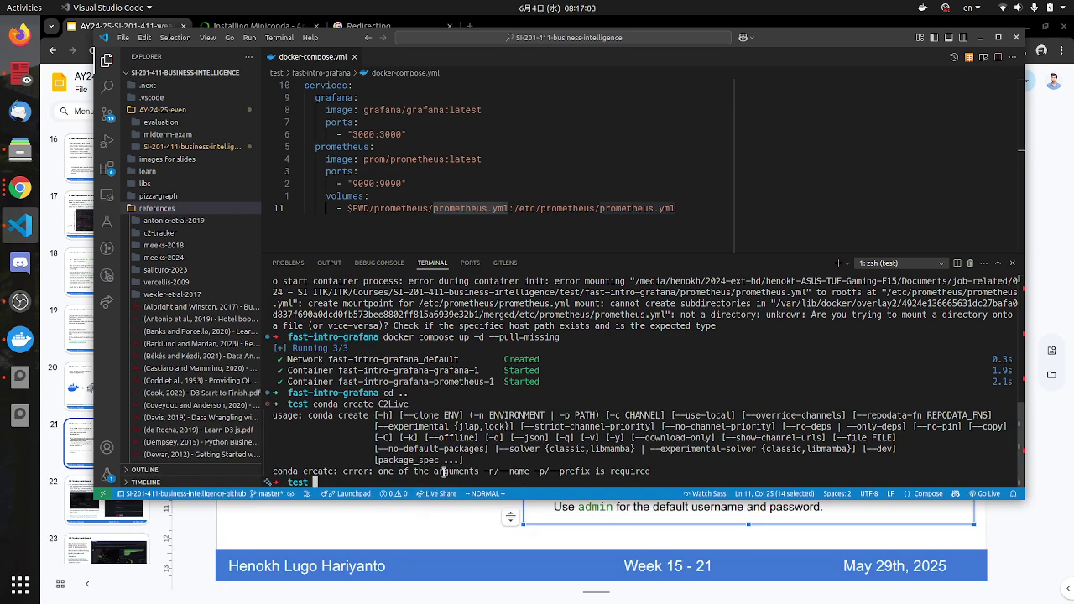
pyautogui.write('conda')
pyautogui.hotkey('alt', 'Tab')
pyautogui.hotkey('alt', 'Tab')
pyautogui.write('activate C2L')
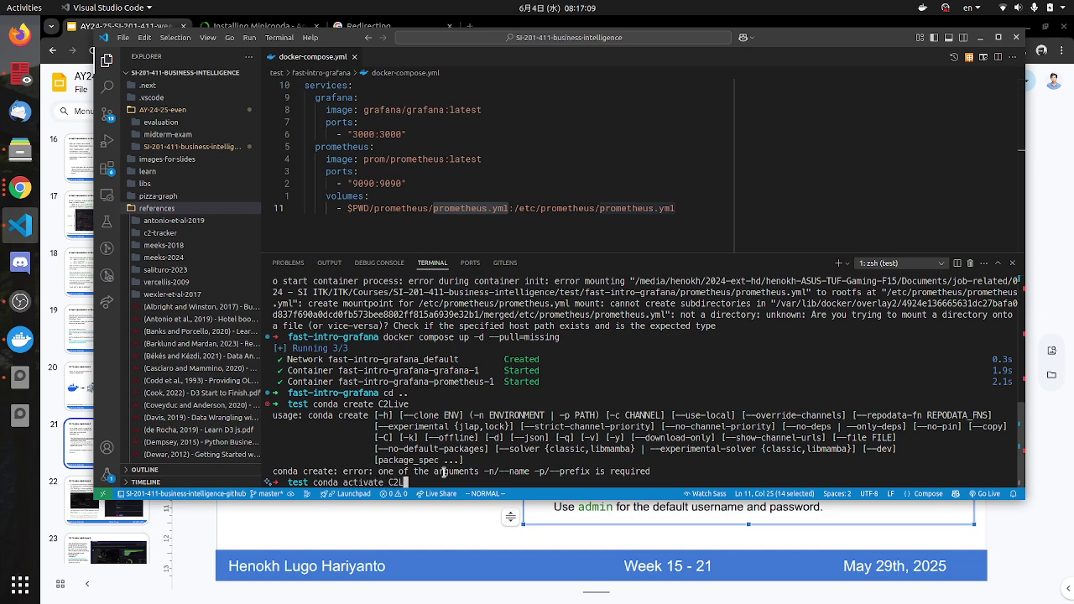
pyautogui.write('ive')
pyautogui.press('Return')
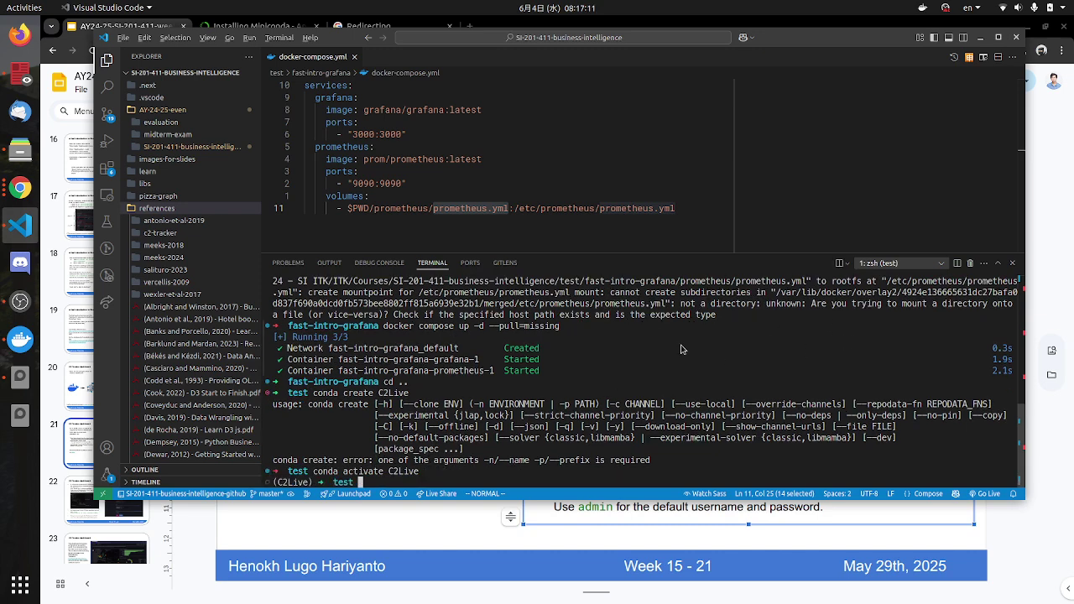
# Step: Check the conda activate command on the slide against the one just run
pyautogui.hotkey('alt', 'Tab')
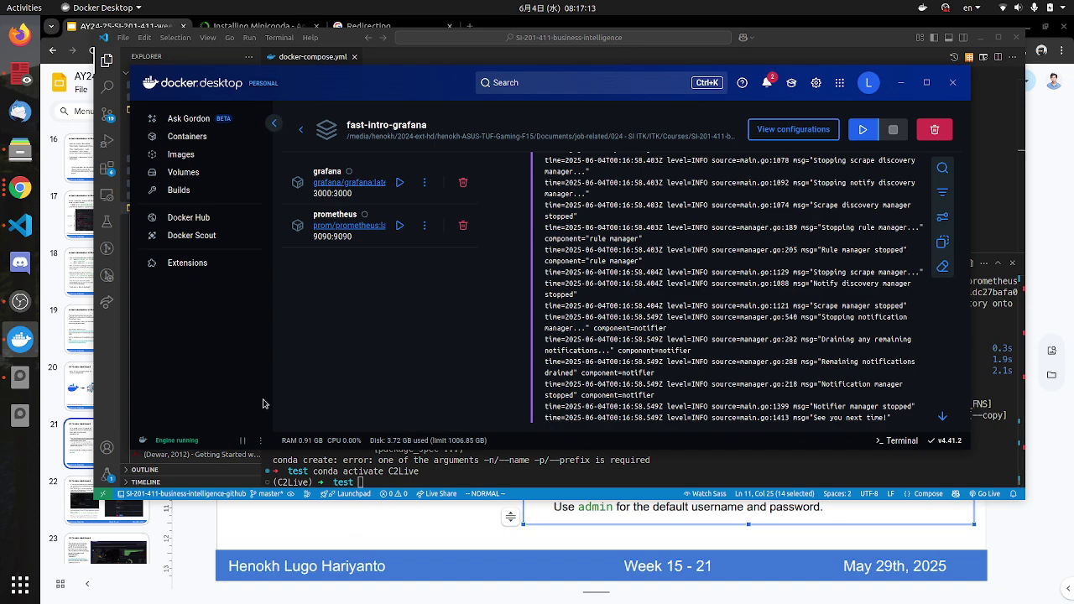
pyautogui.hotkey('alt', 'Tab')
pyautogui.press('Tab')
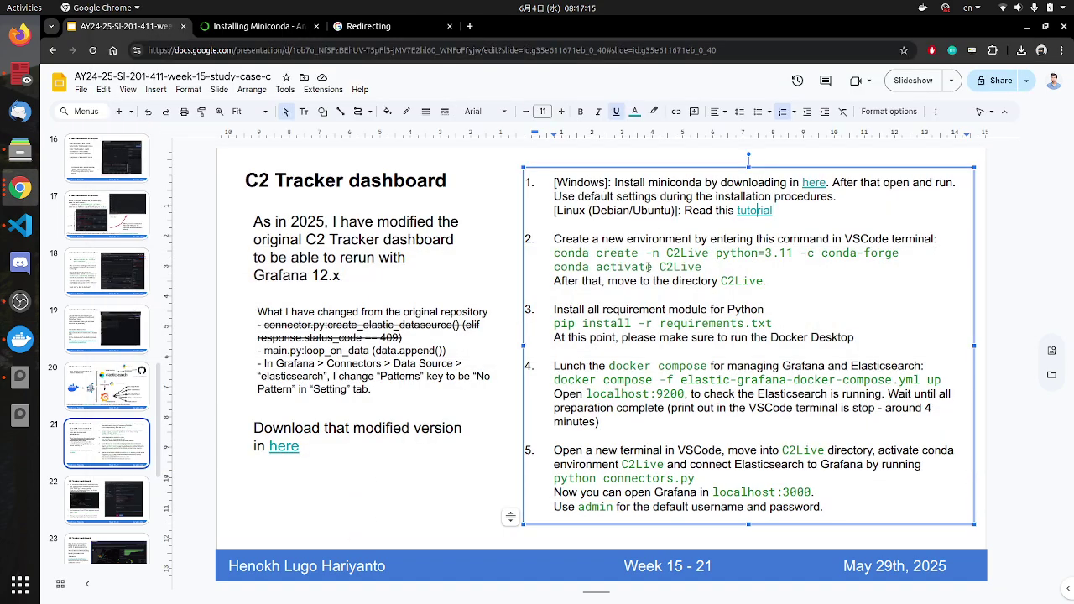
pyautogui.moveTo(652, 267); pyautogui.dragTo(596, 267)
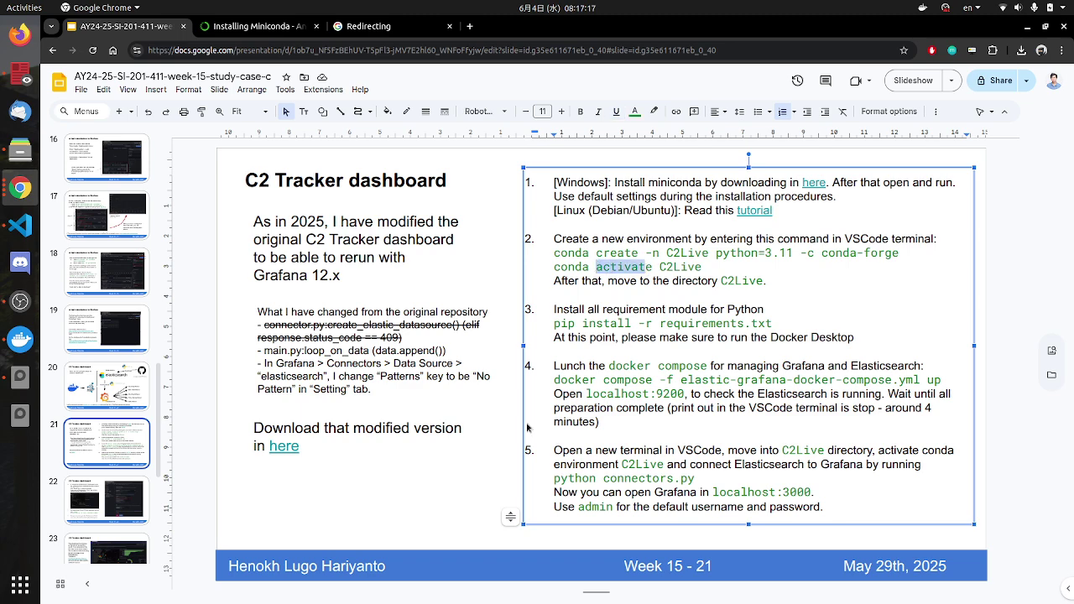
pyautogui.hotkey('alt', 'Tab')
pyautogui.hotkey('alt', 'Tab')
pyautogui.press('Tab')
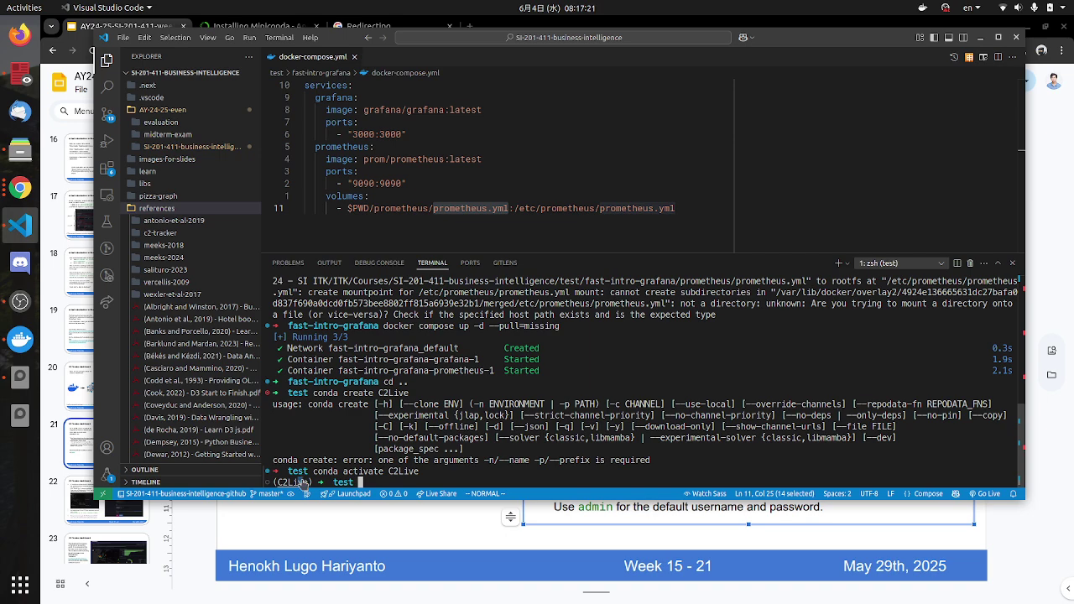
# Step: Zoom in VS Code, clear the terminal, make it taller, and close docker-compose.yml
pyautogui.hotkey('ctrl', '=')
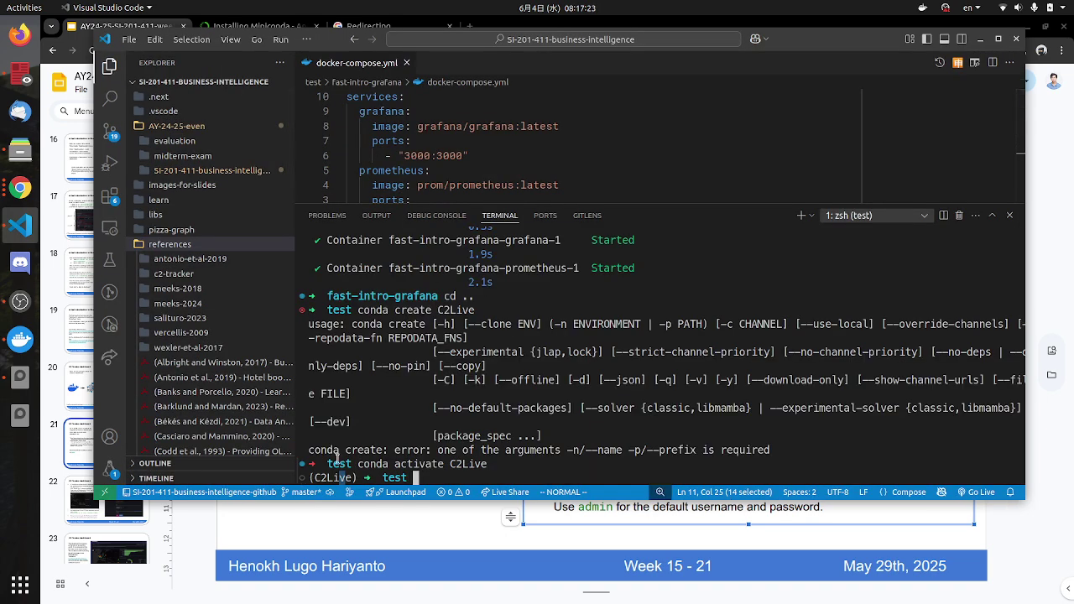
pyautogui.write('clear')
pyautogui.press('Return')
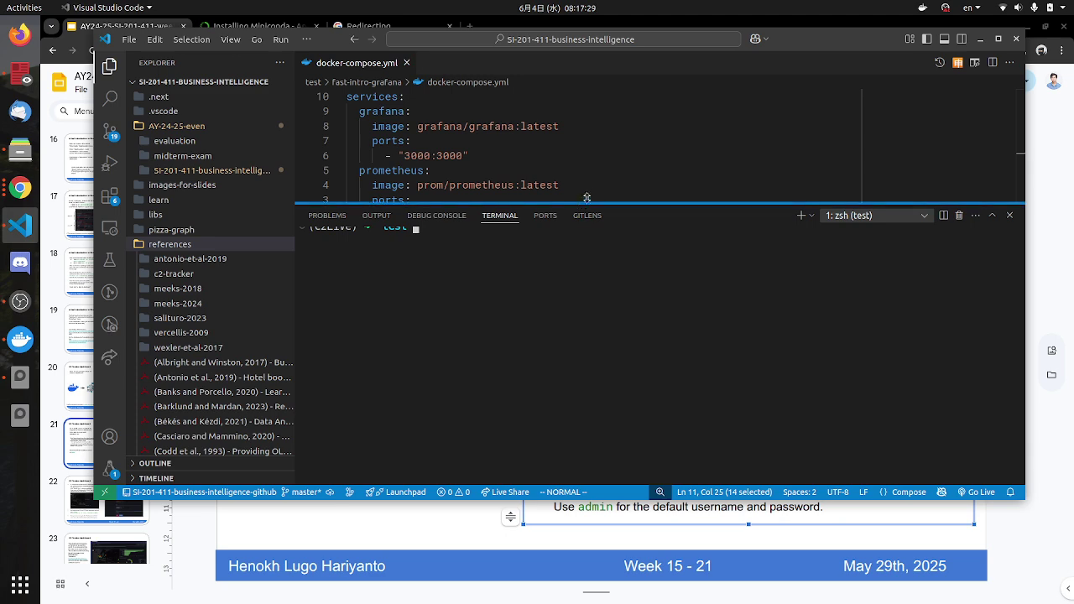
pyautogui.moveTo(586, 206); pyautogui.dragTo(583, 182)
pyautogui.moveTo(353, 216); pyautogui.dragTo(304, 212)
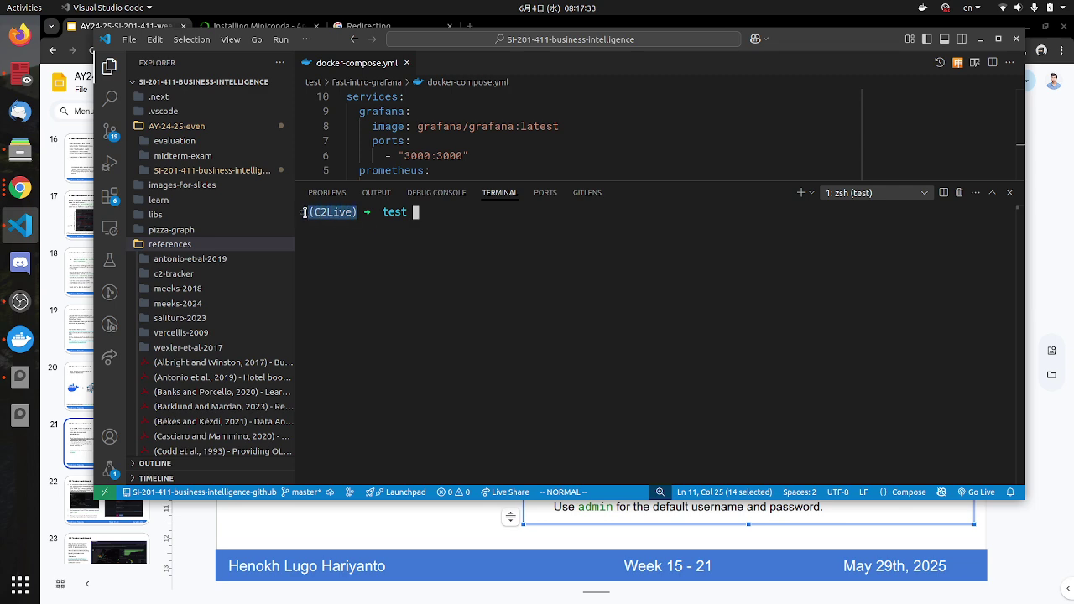
pyautogui.click(406, 62)
pyautogui.hotkey('alt', 'Tab')
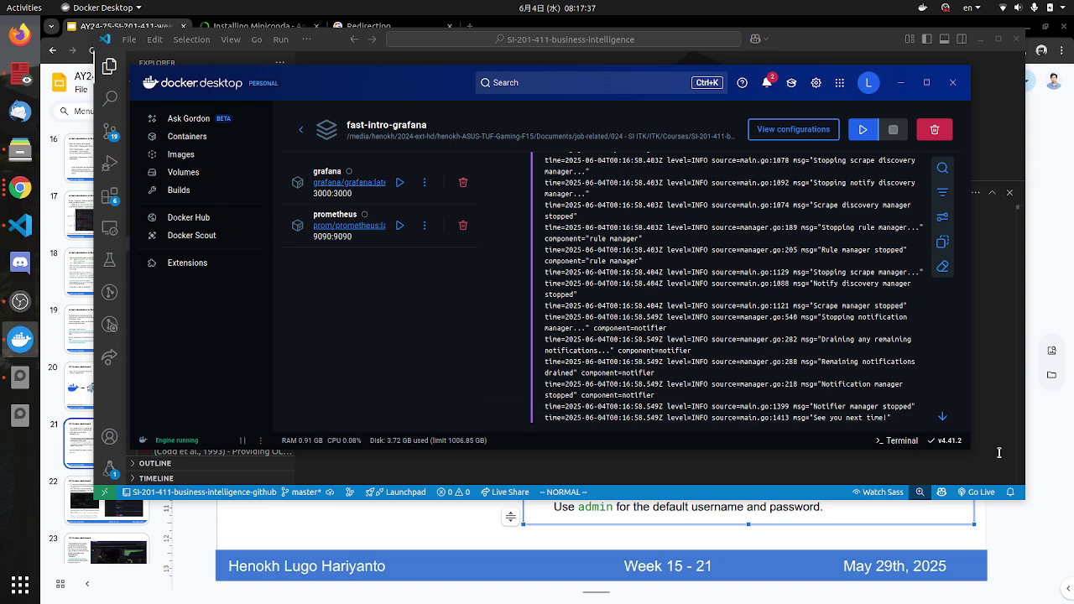
pyautogui.click(1025, 555)
# Step: Follow the slide's 'here' link to download-directory.github.io and save the C2Live zip into test
pyautogui.click(1024, 554)
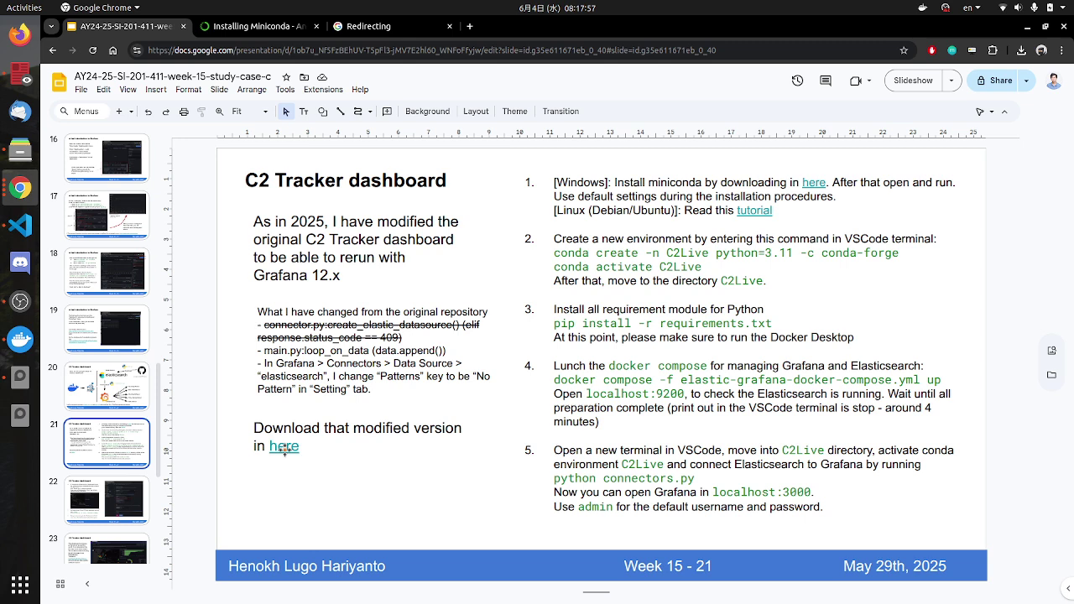
pyautogui.click(284, 450)
pyautogui.click(274, 447)
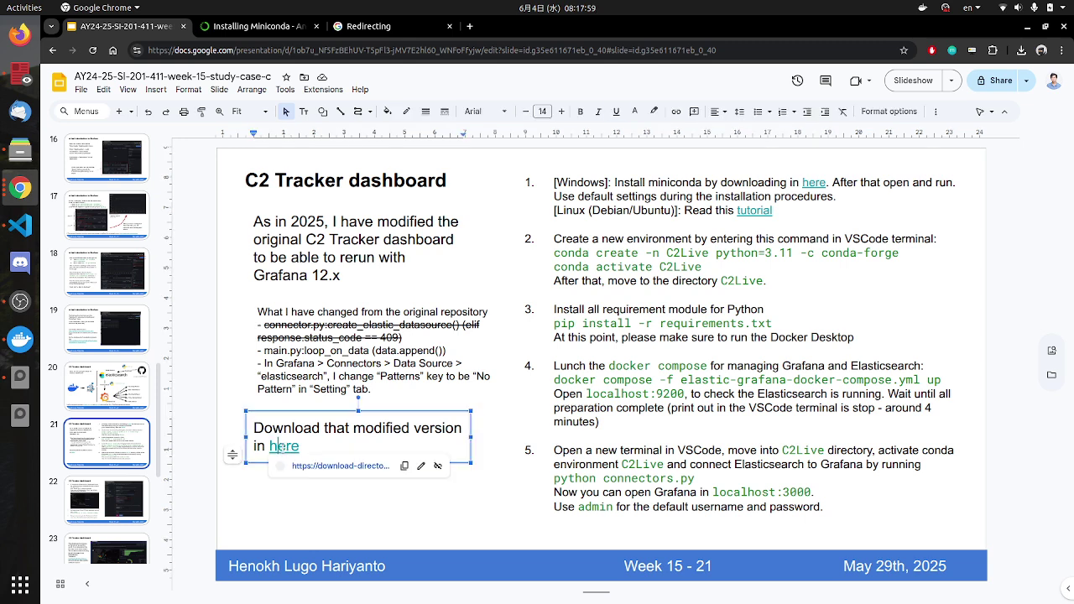
pyautogui.click(361, 462)
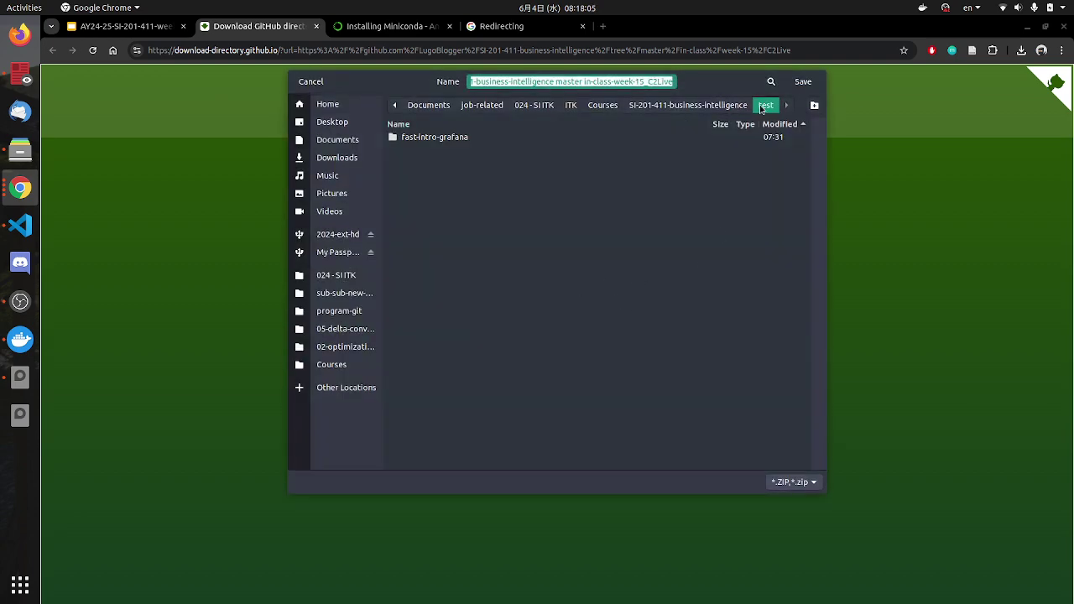
pyautogui.click(808, 81)
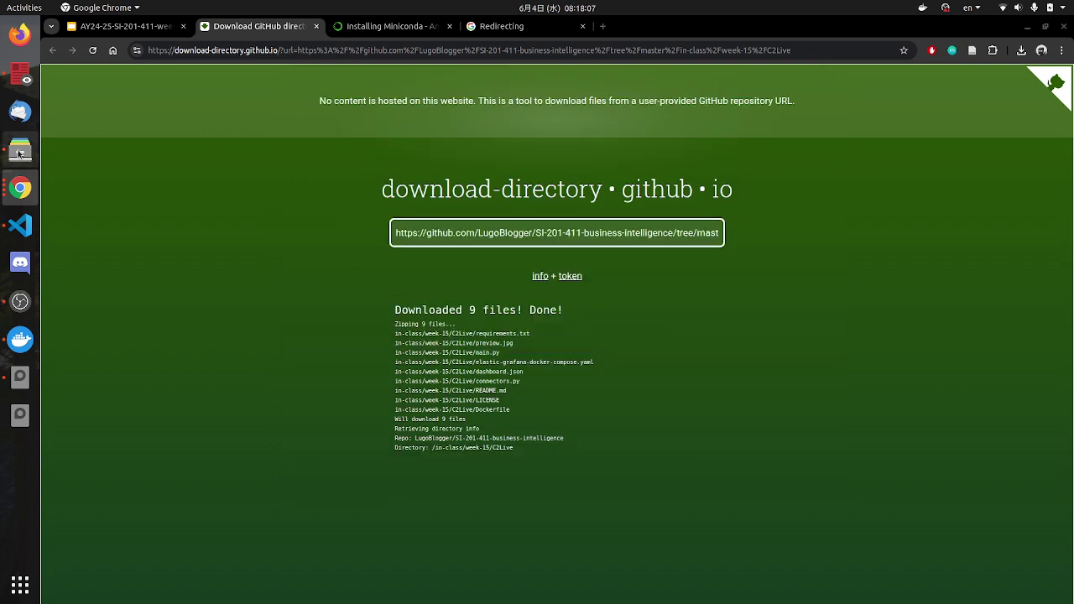
# Step: In the test folder, extract the downloaded C2Live zip here and delete the archive
pyautogui.click(20, 151)
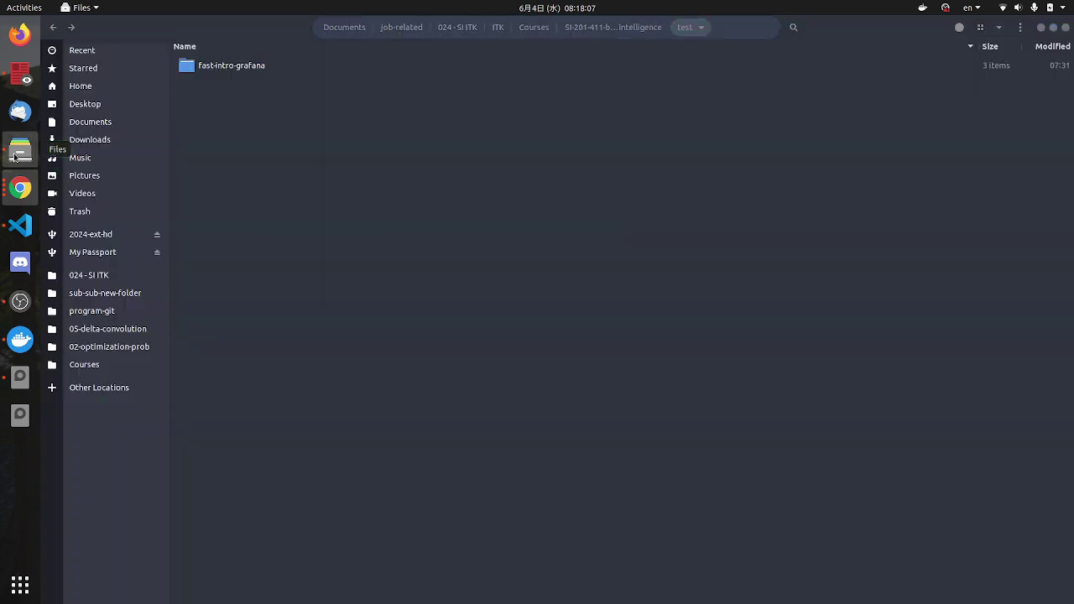
pyautogui.click(590, 27)
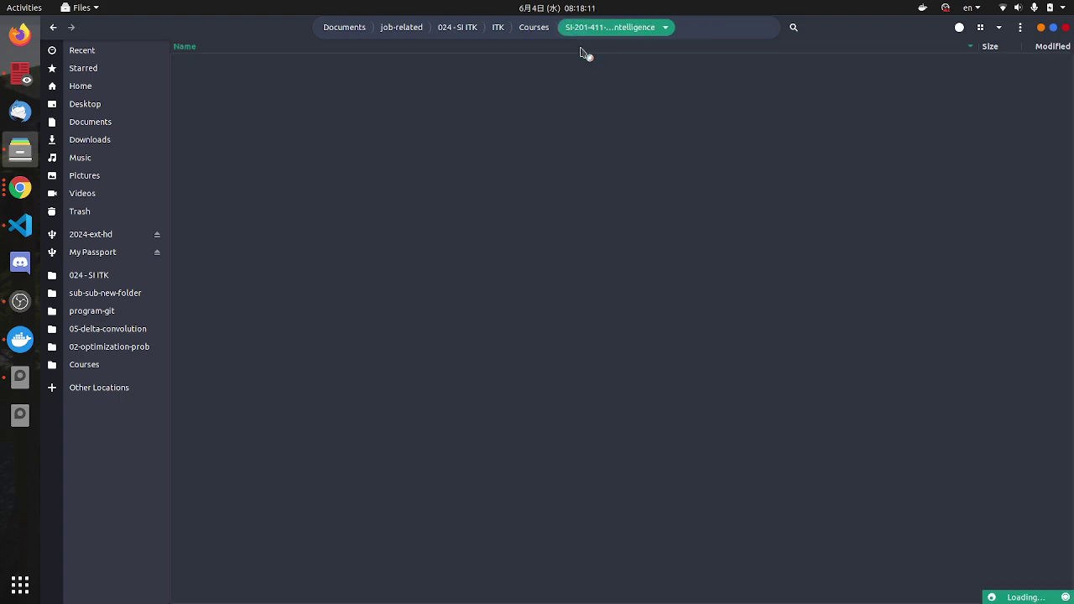
pyautogui.click(21, 191)
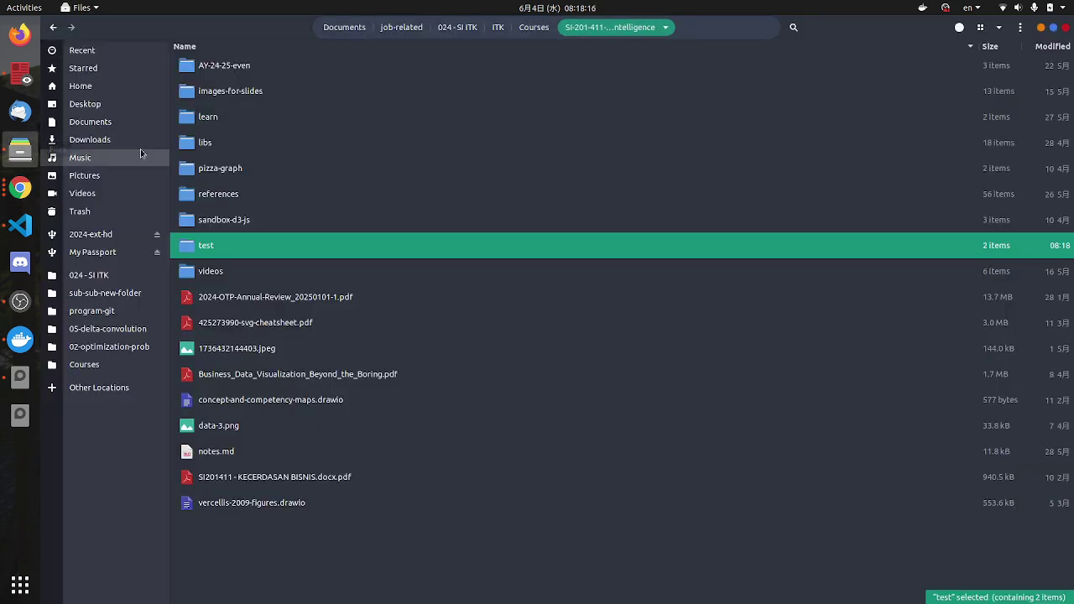
pyautogui.click(21, 152)
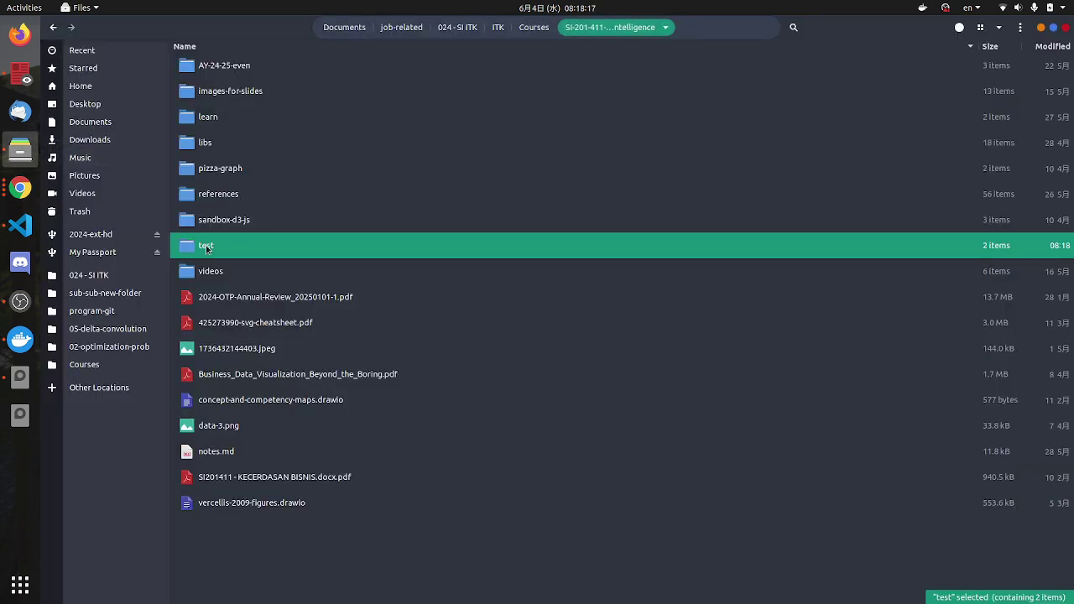
pyautogui.doubleClick(206, 247)
pyautogui.rightClick(261, 92)
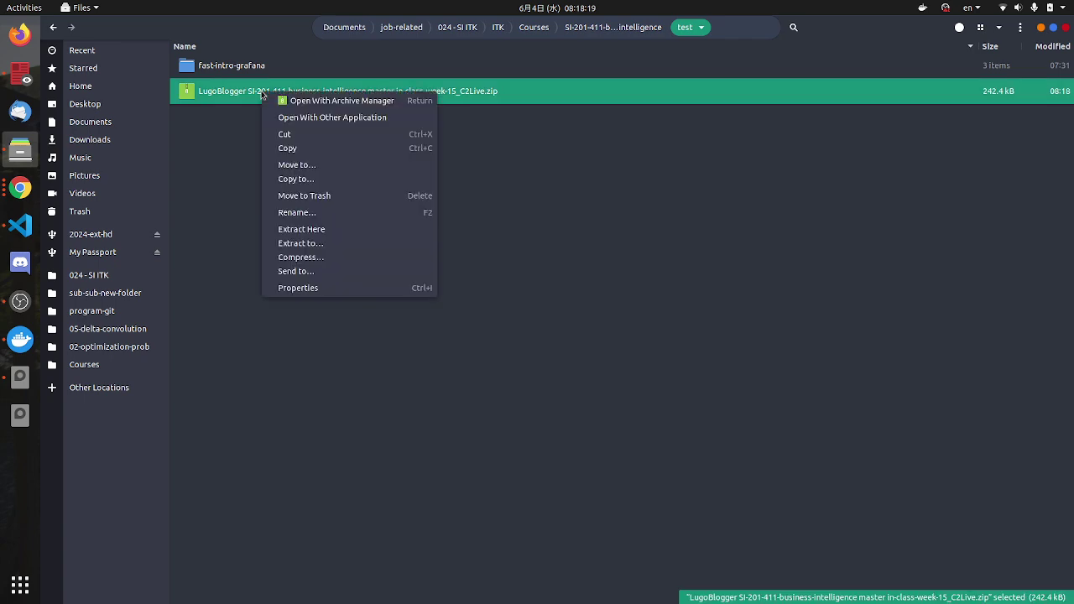
pyautogui.click(307, 235)
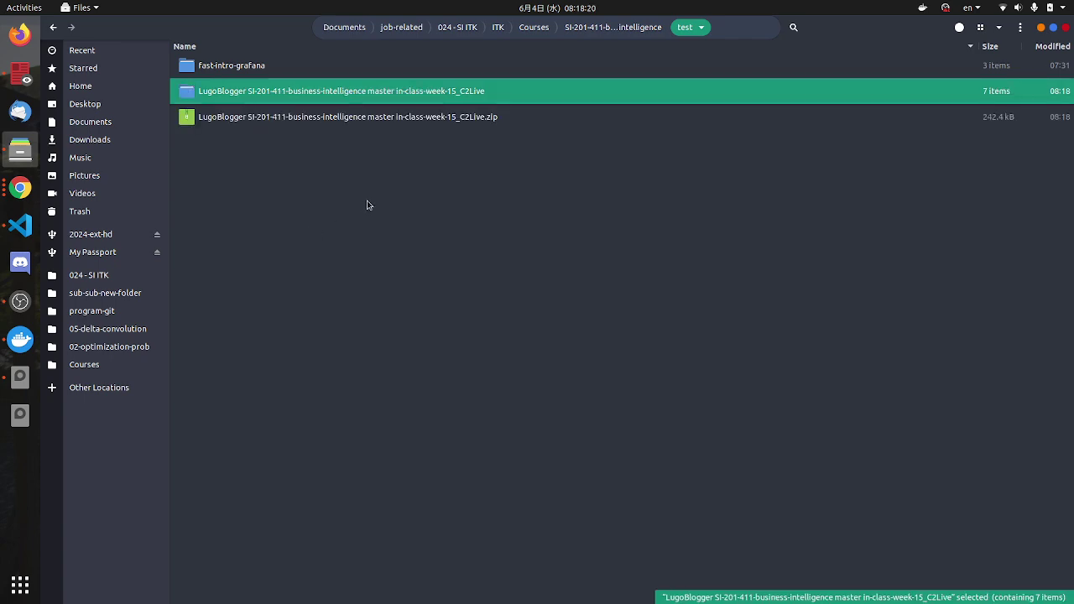
pyautogui.click(313, 123)
pyautogui.press('Delete')
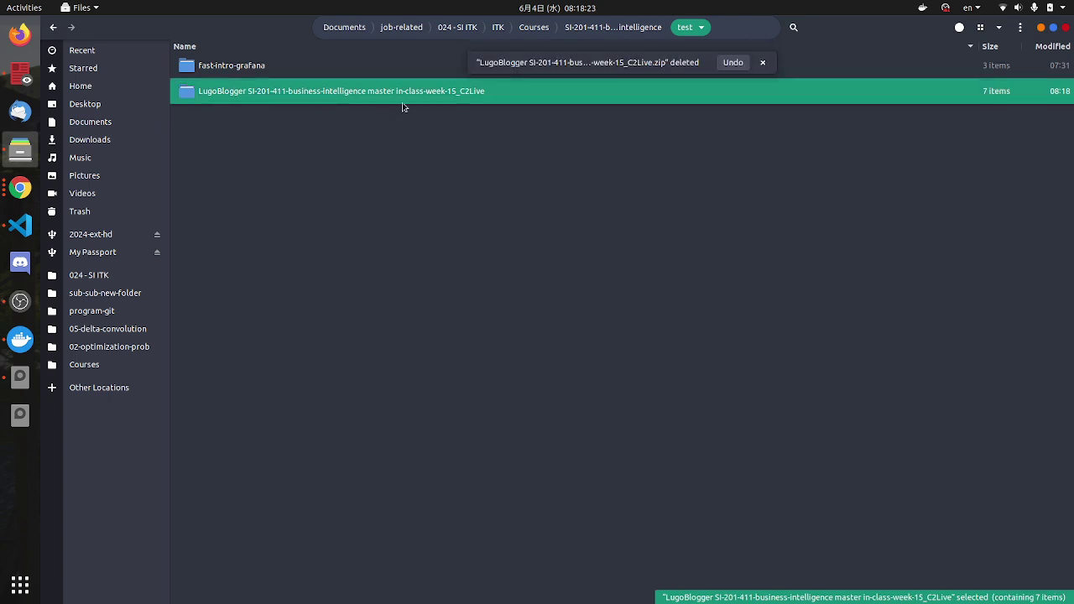
# Step: Rename the extracted folder to C2Live by removing its week-15 prefix
pyautogui.press('F2')
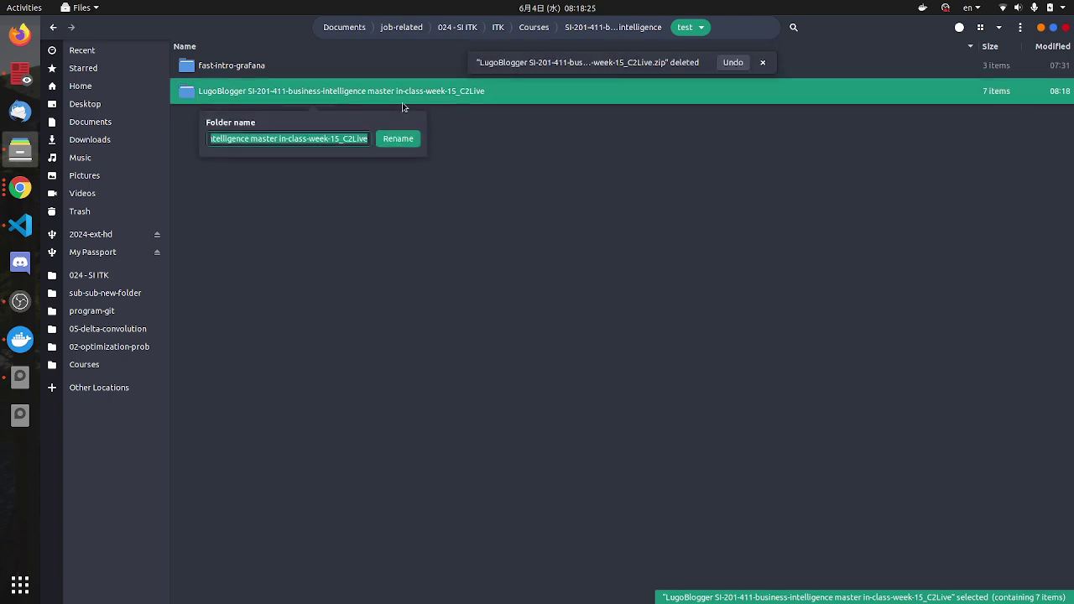
pyautogui.press('Home')
pyautogui.hotkey('shift', 'Right')
pyautogui.hotkey('shift', 'Right')
pyautogui.hotkey('shift', 'Right')
pyautogui.hotkey('shift', 'Right')
pyautogui.hotkey('shift', 'Right')
pyautogui.hotkey('shift', 'Right')
pyautogui.hotkey('shift', 'Right')
pyautogui.hotkey('shift', 'Right')
pyautogui.hotkey('shift', 'Right')
pyautogui.hotkey('shift', 'Right')
pyautogui.hotkey('shift', 'Right')
pyautogui.hotkey('shift', 'Right')
pyautogui.hotkey('shift', 'Right')
pyautogui.hotkey('shift', 'Right')
pyautogui.hotkey('shift', 'Right')
pyautogui.hotkey('shift', 'Right')
pyautogui.hotkey('shift', 'Right')
pyautogui.hotkey('shift', 'Right')
pyautogui.hotkey('shift', 'Right')
pyautogui.hotkey('shift', 'Right')
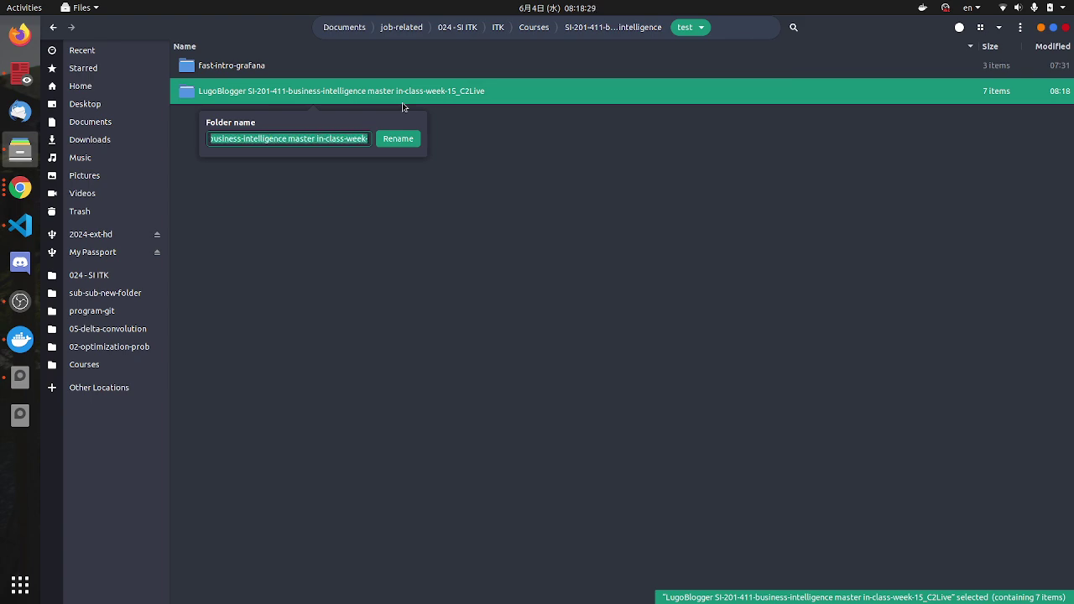
pyautogui.hotkey('shift', 'Right')
pyautogui.hotkey('shift', 'Right')
pyautogui.hotkey('shift', 'Right')
pyautogui.hotkey('shift', 'Right')
pyautogui.press('Delete')
pyautogui.press('Return')
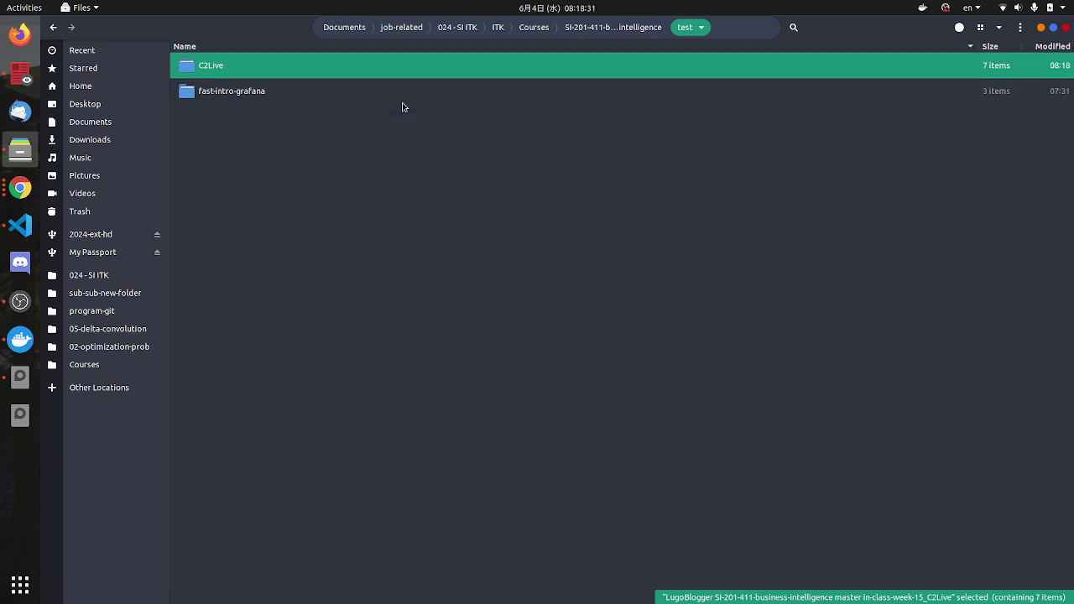
# Step: Move the VS Code terminal into C2Live and list its files with ls
pyautogui.click(18, 227)
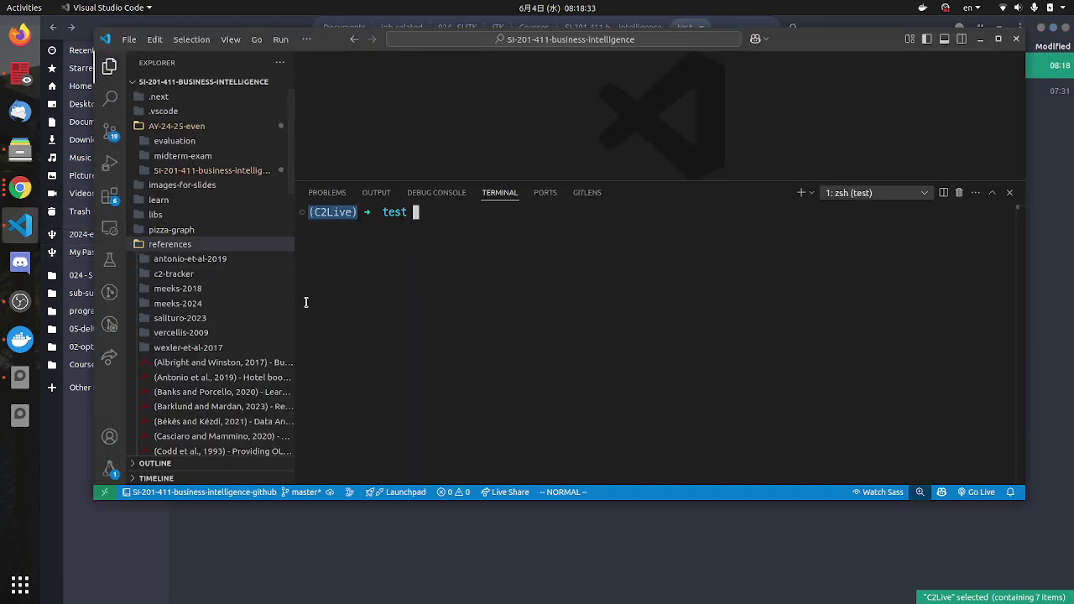
pyautogui.write('cd ')
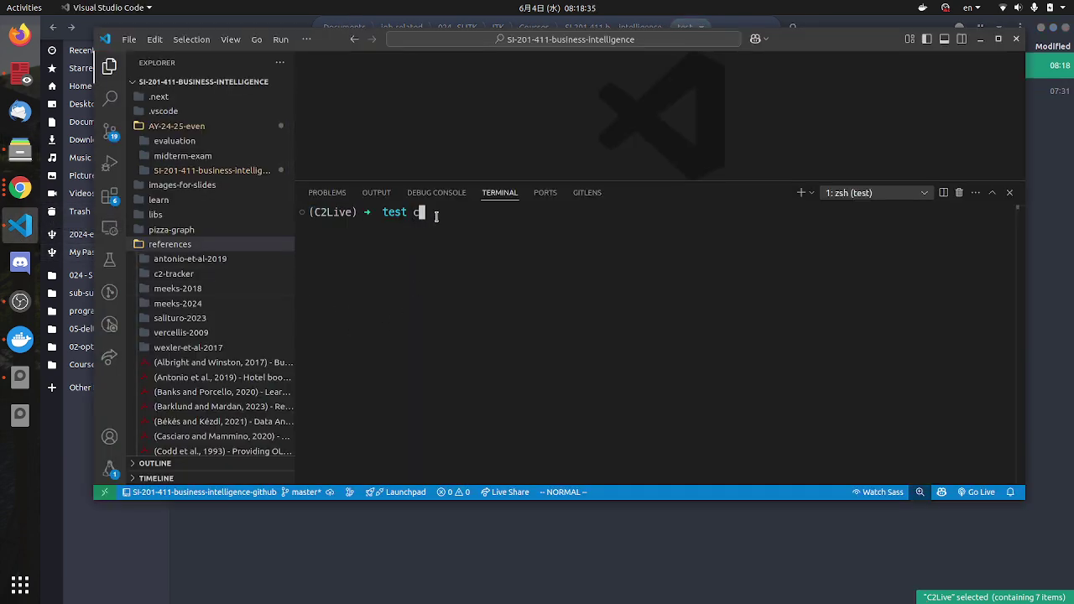
pyautogui.write('C2Live')
pyautogui.press('Return')
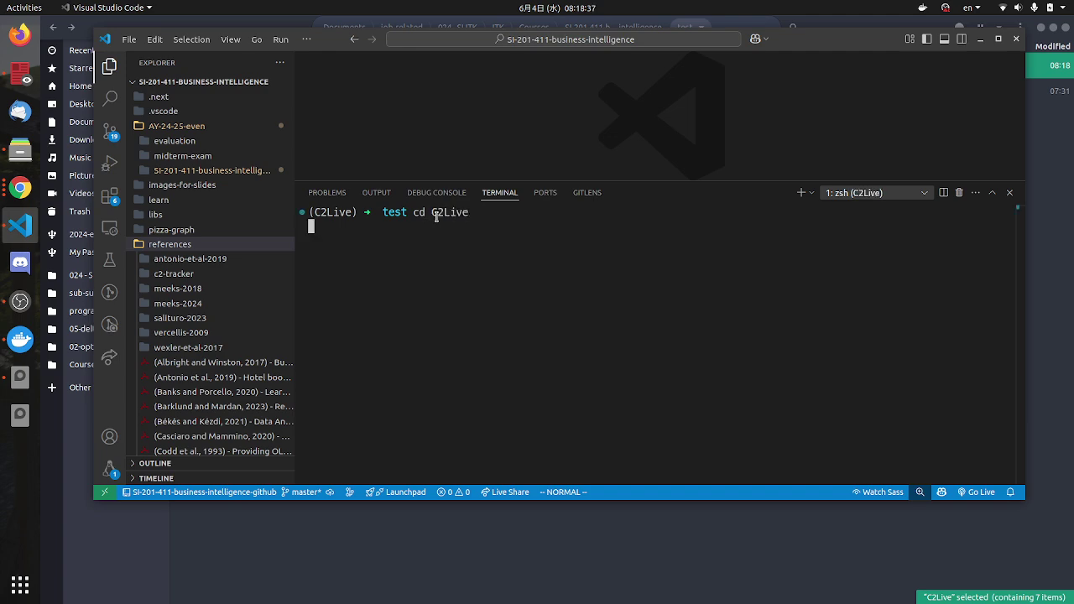
pyautogui.write('ls')
pyautogui.press('Return')
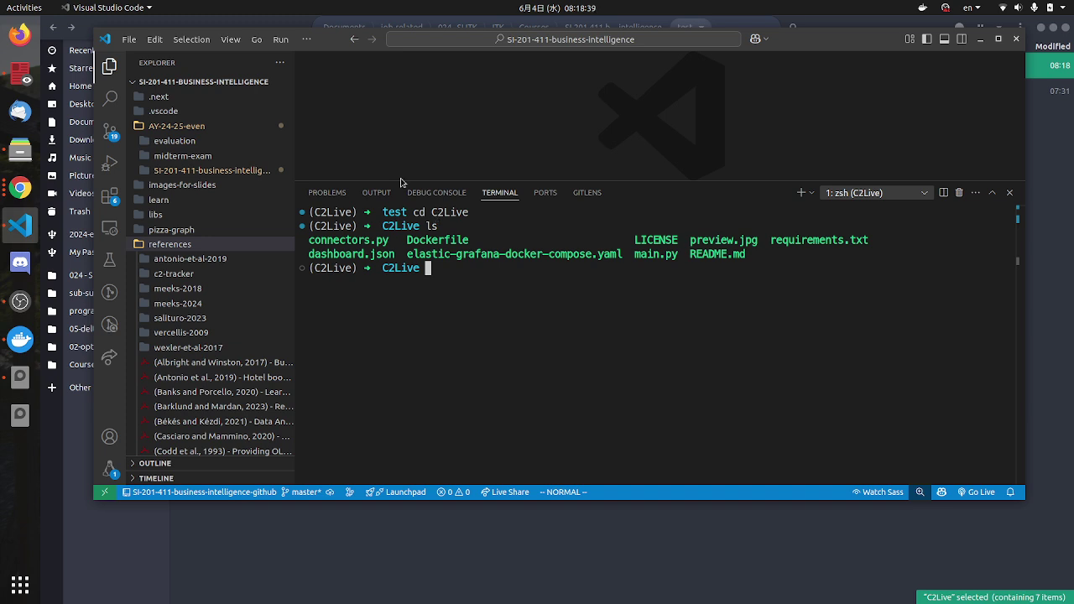
pyautogui.moveTo(366, 254); pyautogui.dragTo(786, 283)
pyautogui.click(731, 255)
# Step: Review fast-intro-grafana's docker-compose.yml, close it, collapse that folder and expand C2Live
pyautogui.moveTo(537, 501); pyautogui.dragTo(513, 587)
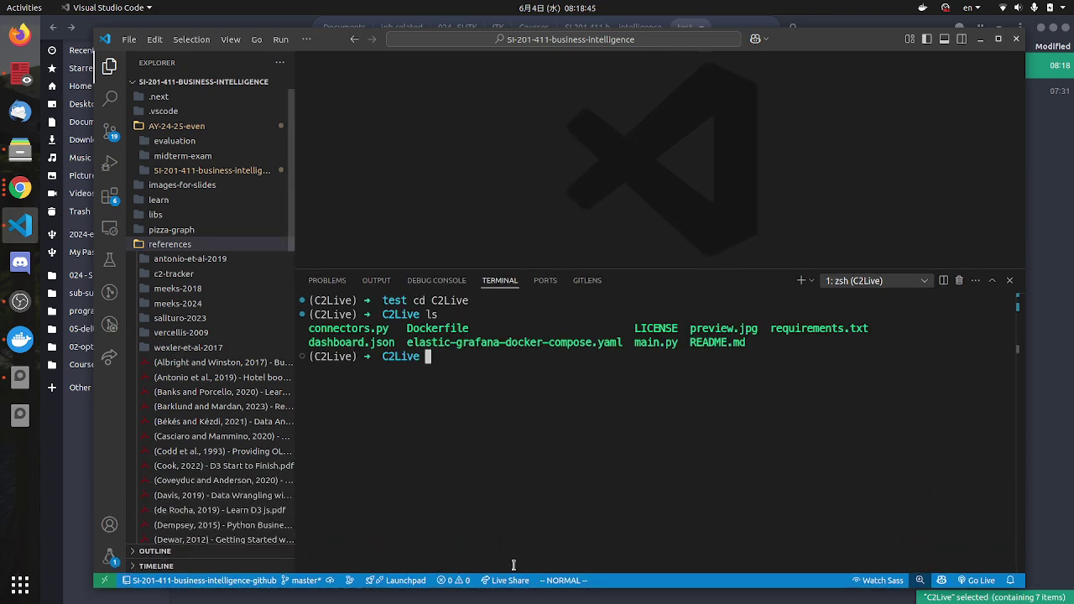
pyautogui.scroll(-8, 203, 354)
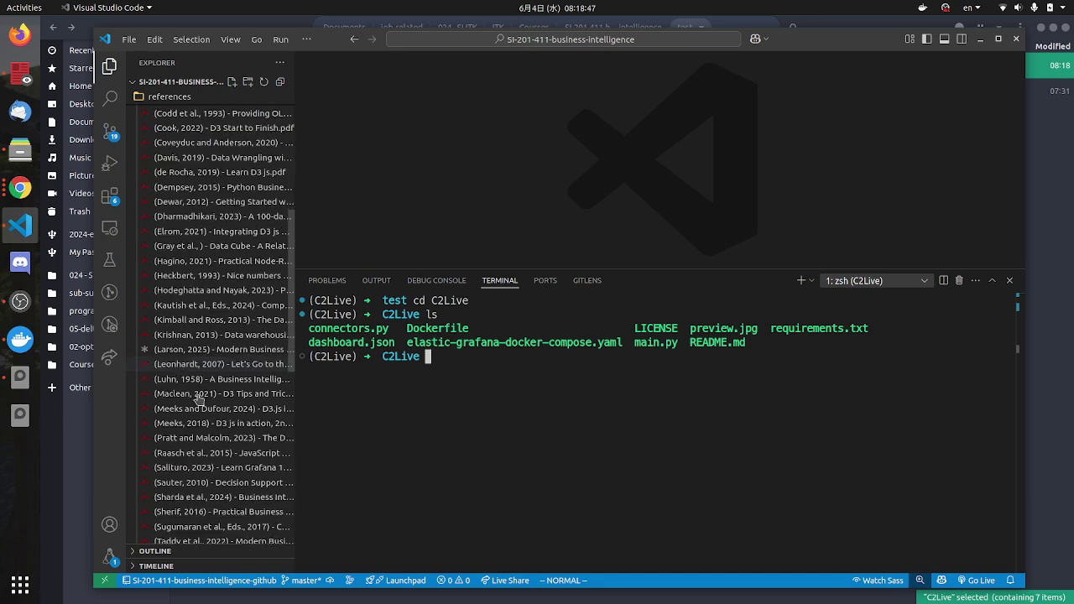
pyautogui.scroll(-7, 201, 395)
pyautogui.scroll(-5, 211, 436)
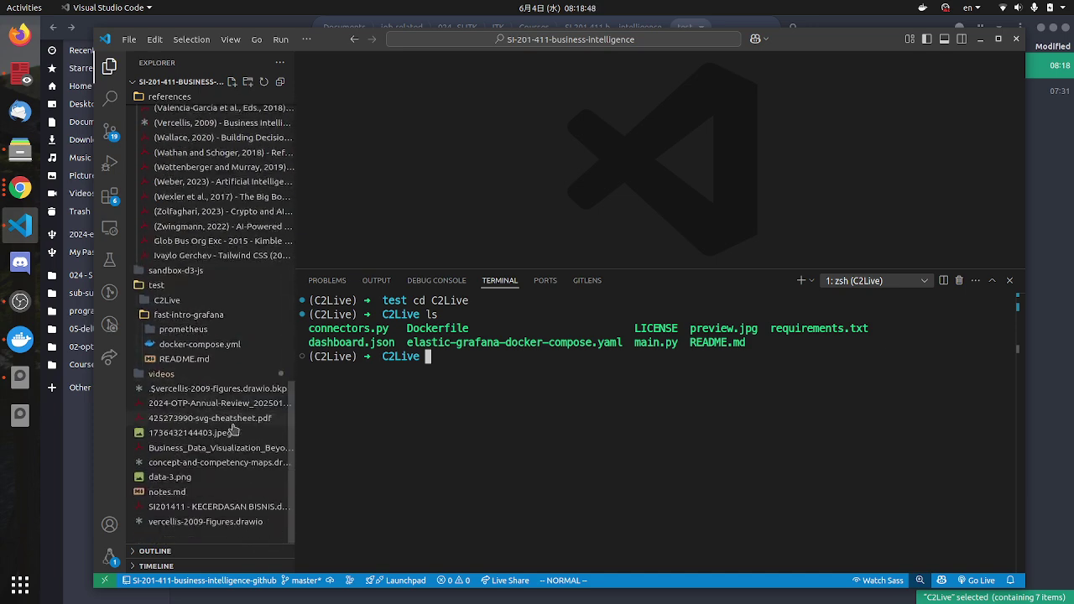
pyautogui.click(202, 344)
pyautogui.scroll(-2, 504, 183)
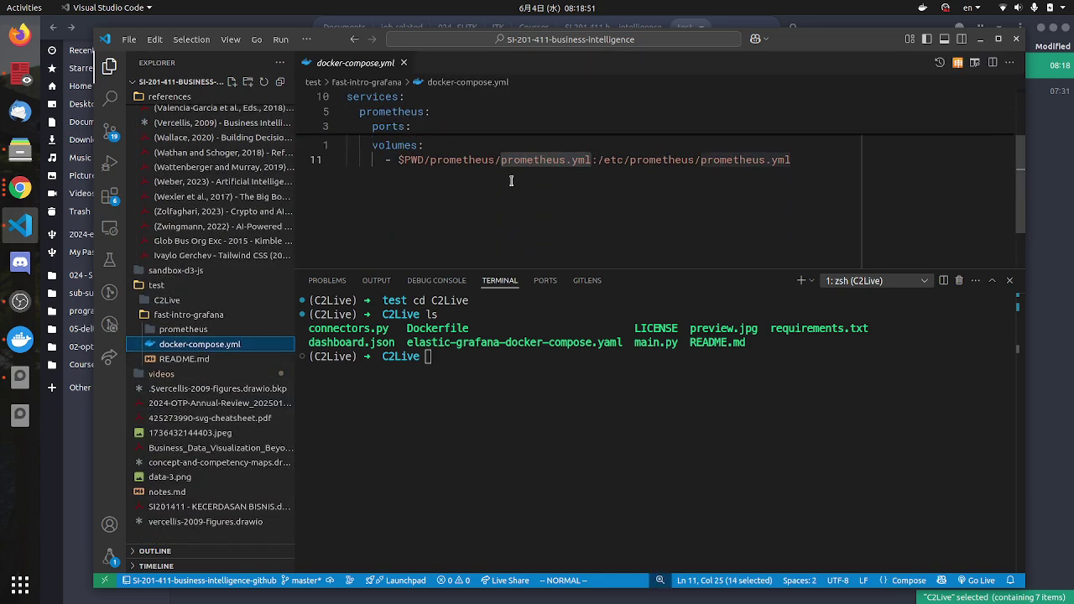
pyautogui.moveTo(521, 160); pyautogui.dragTo(585, 159)
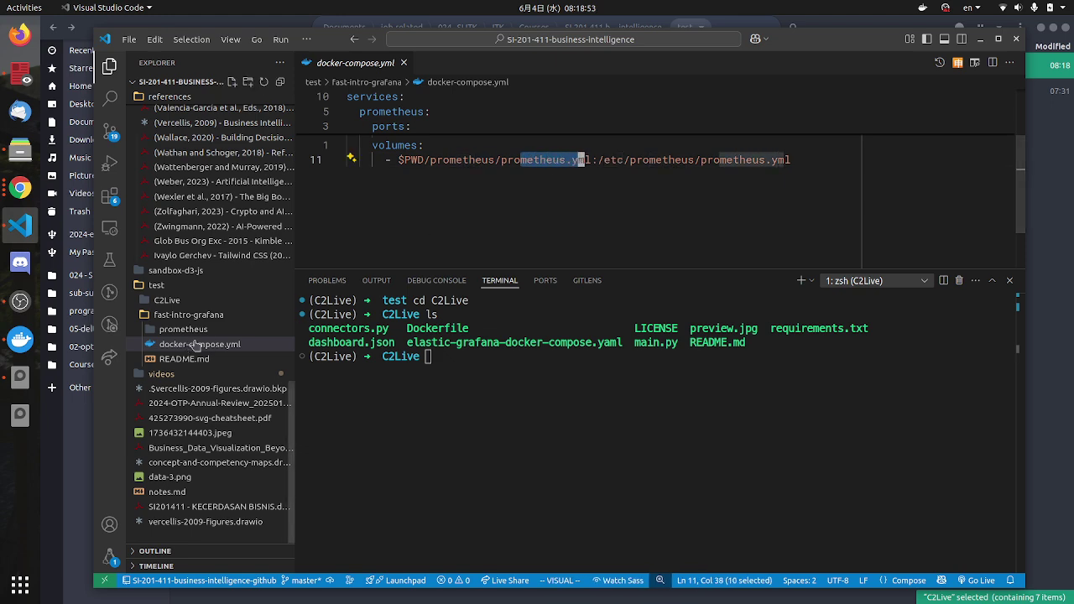
pyautogui.hotkey('ctrl', 'w')
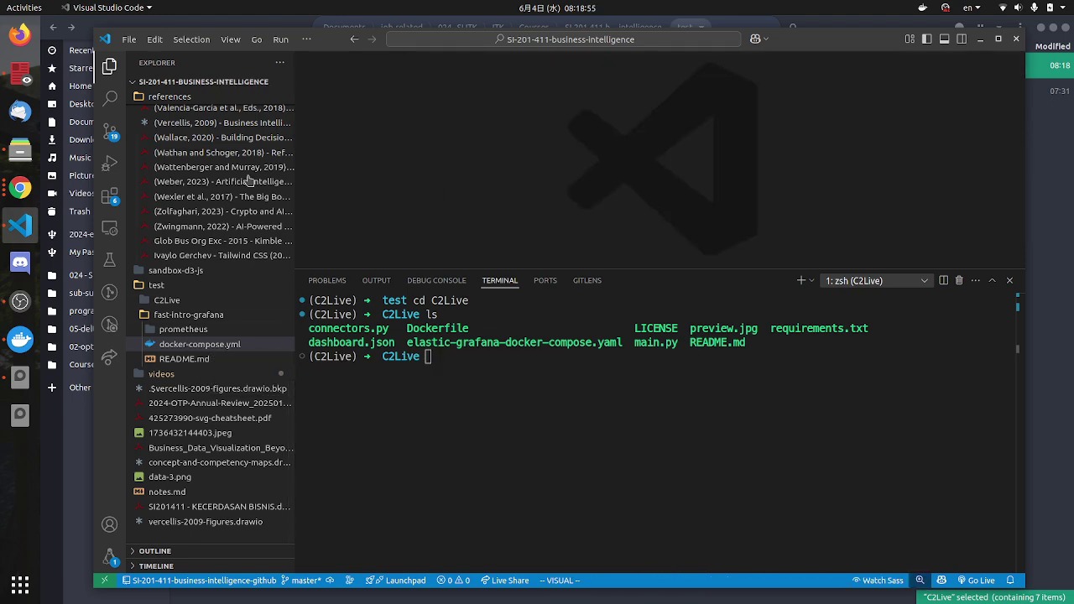
pyautogui.click(167, 315)
pyautogui.click(168, 345)
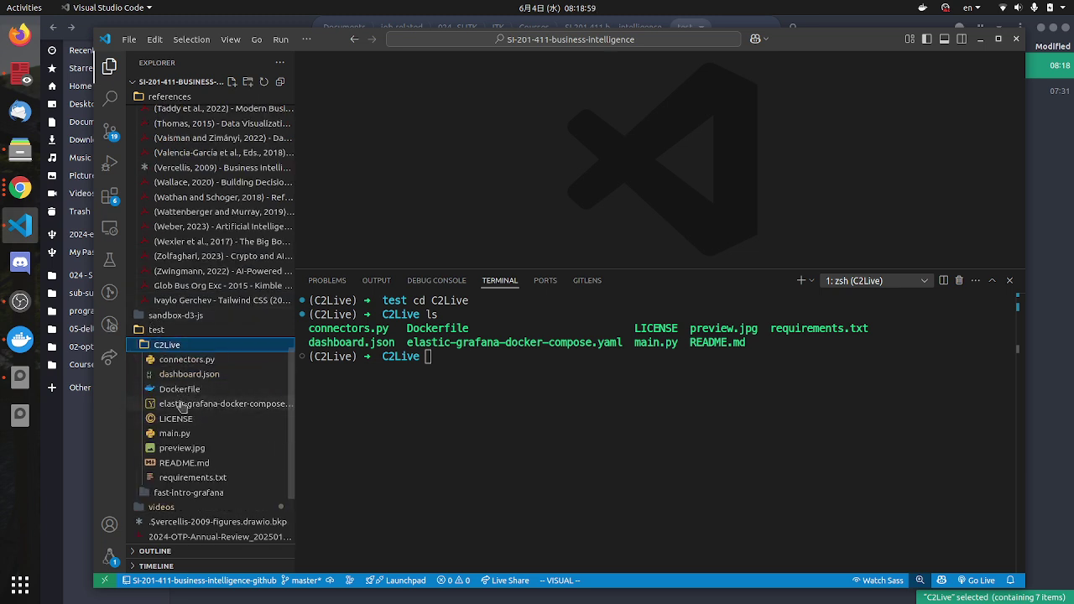
# Step: Open the C2Live Dockerfile, then read through elastic-grafana-docker-compose.yaml
pyautogui.click(179, 390)
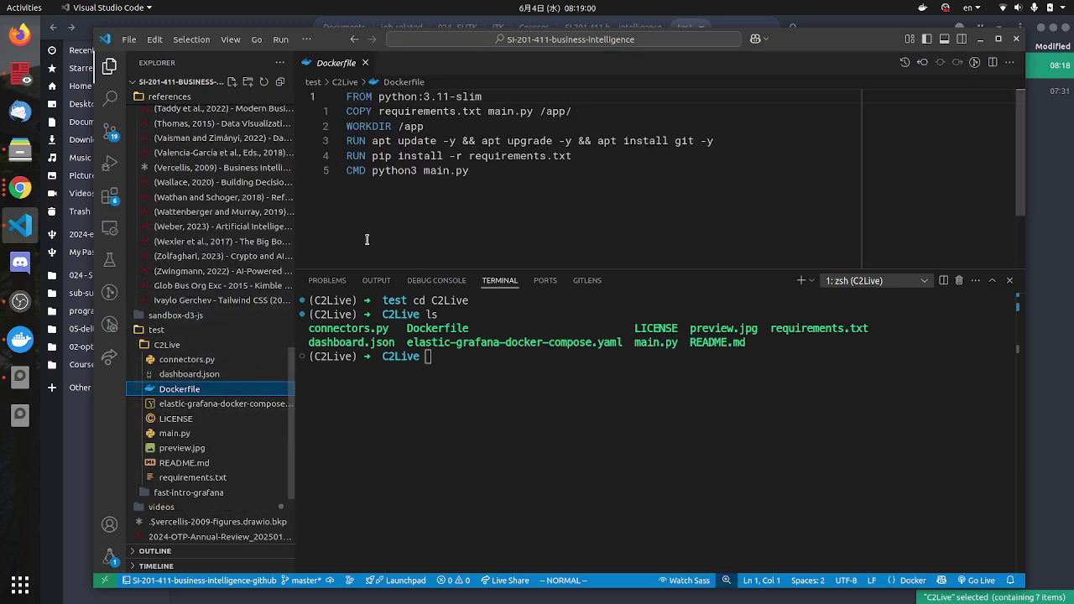
pyautogui.click(366, 62)
pyautogui.click(200, 406)
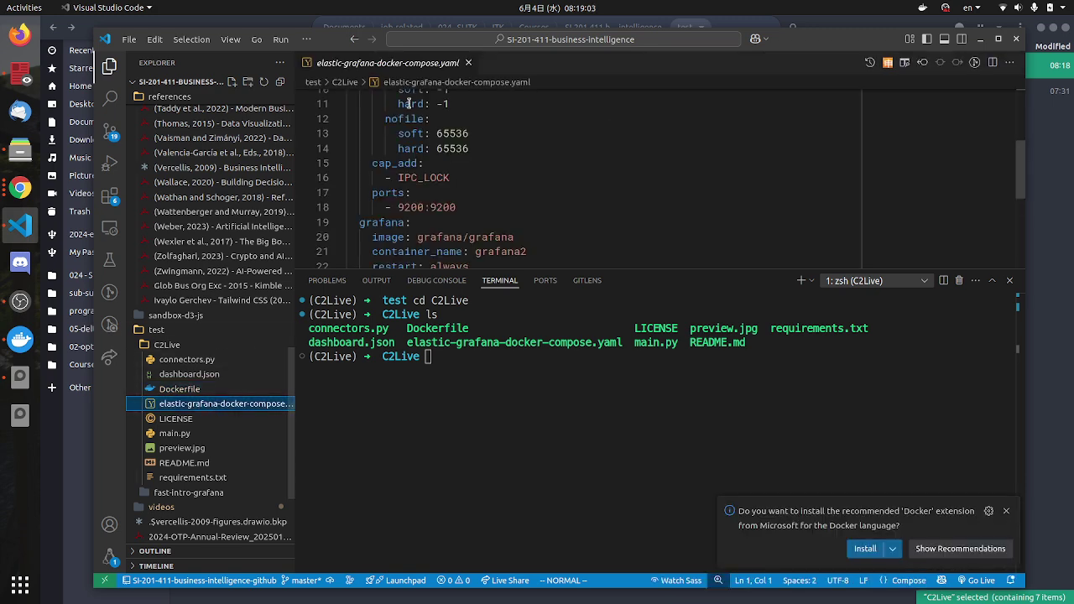
pyautogui.scroll(3, 409, 103)
pyautogui.moveTo(423, 153); pyautogui.dragTo(495, 141)
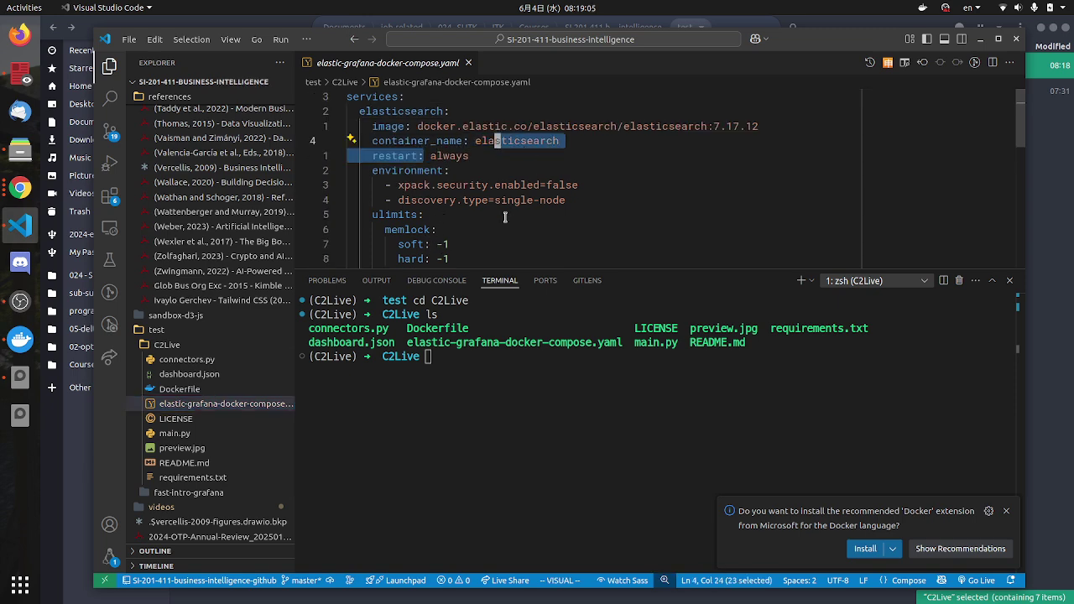
pyautogui.scroll(-5, 508, 216)
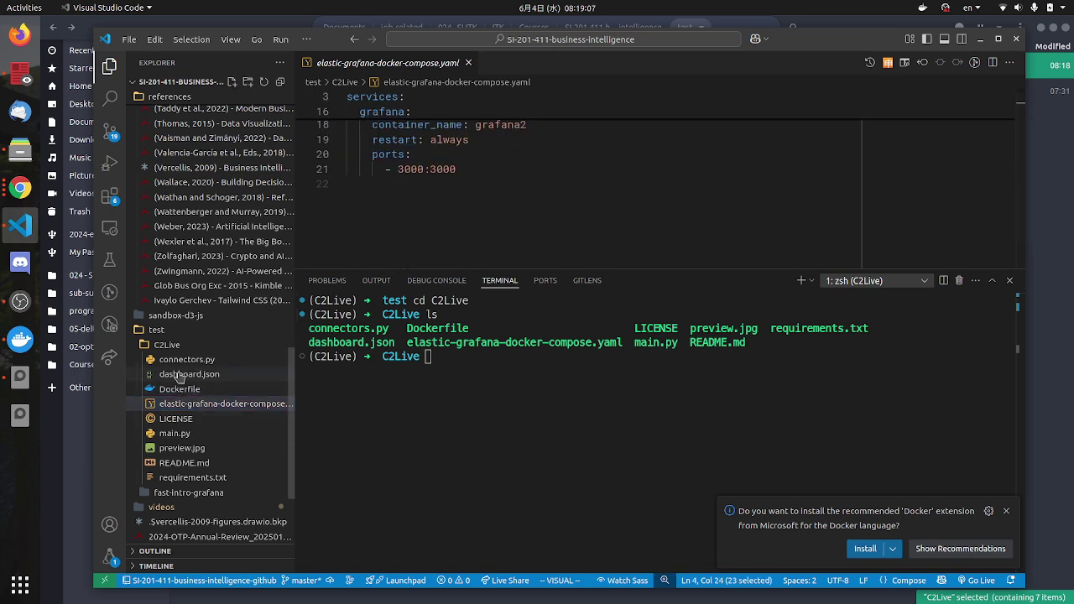
# Step: Scroll through connectors.py and main.py, marking the utcnow isoformat call on line 64
pyautogui.click(184, 360)
pyautogui.scroll(5, 576, 200)
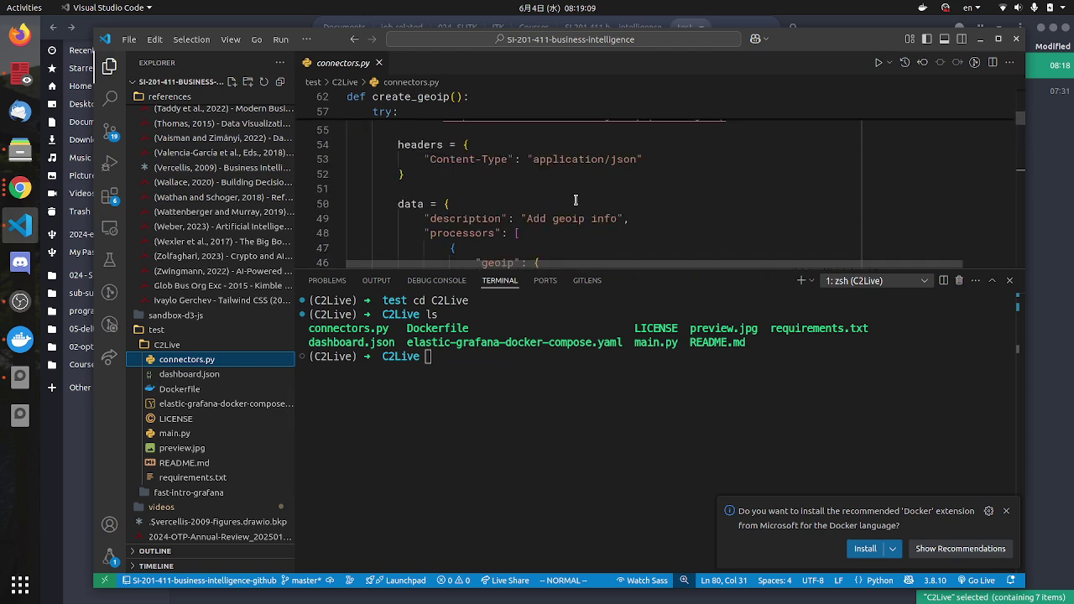
pyautogui.scroll(-5, 576, 200)
pyautogui.scroll(-3, 449, 222)
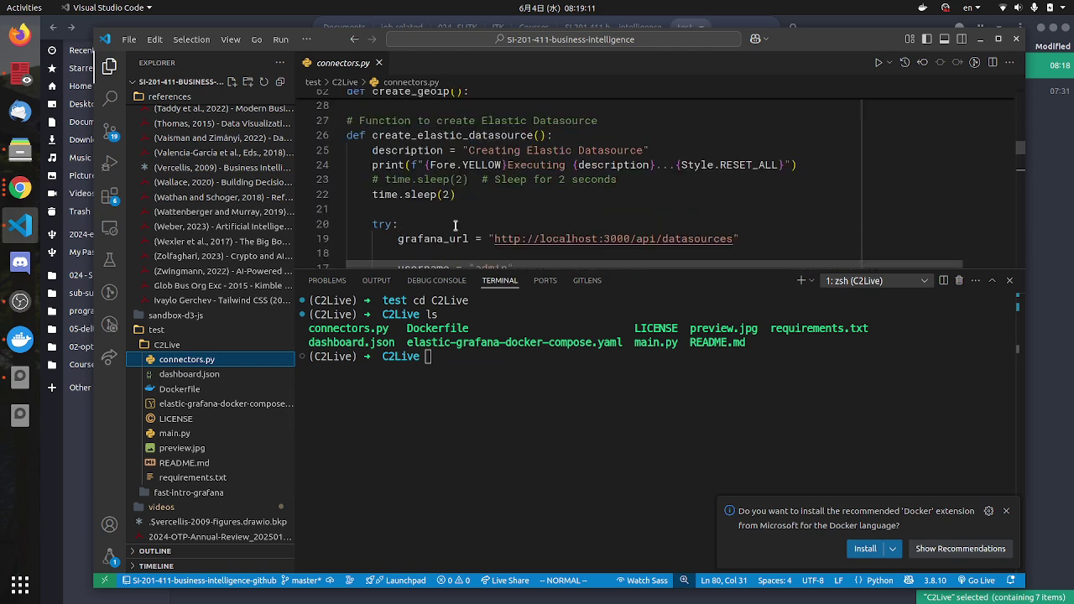
pyautogui.scroll(4, 458, 225)
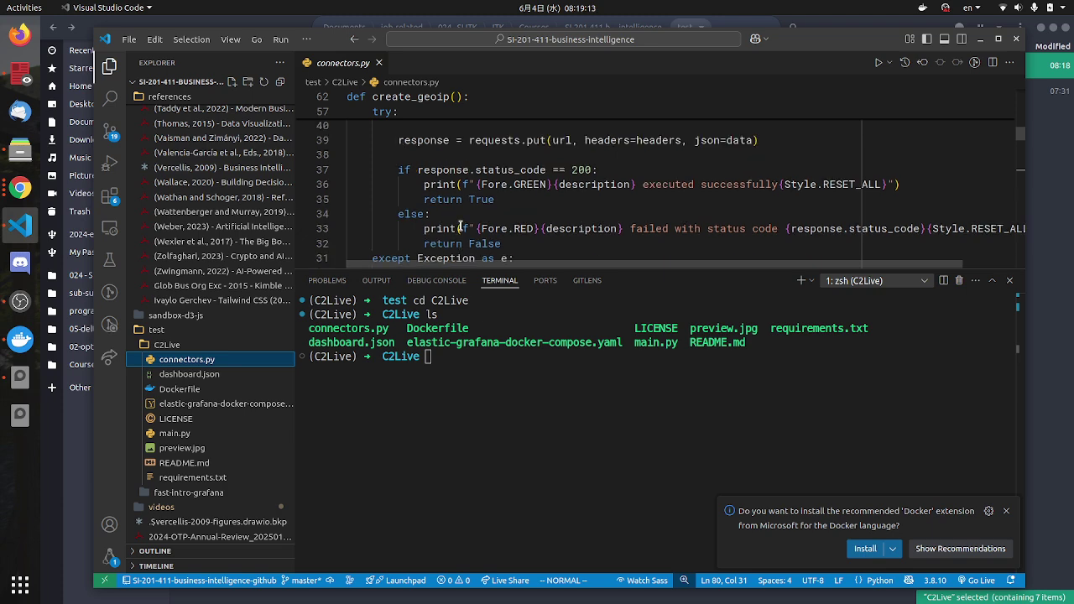
pyautogui.scroll(-4, 460, 227)
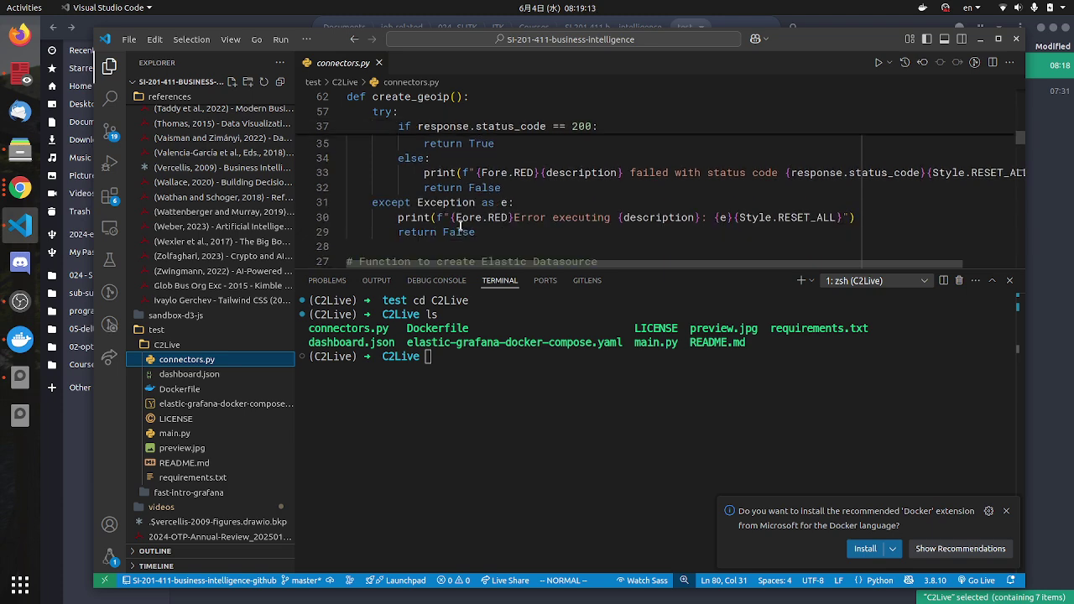
pyautogui.click(177, 433)
pyautogui.scroll(-10, 510, 214)
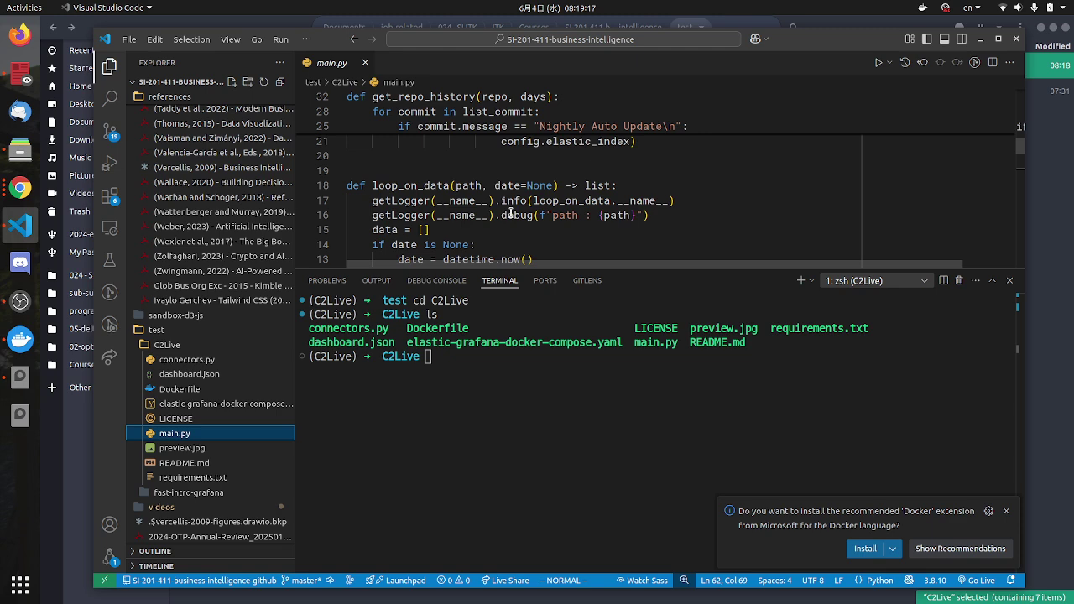
pyautogui.scroll(-6, 511, 214)
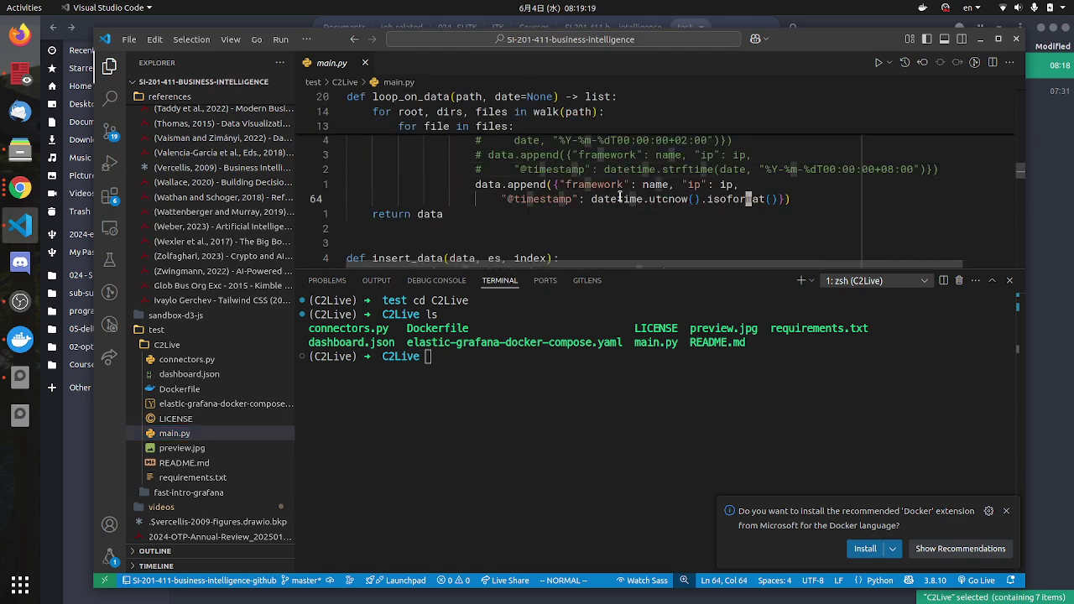
pyautogui.moveTo(751, 199); pyautogui.dragTo(671, 199)
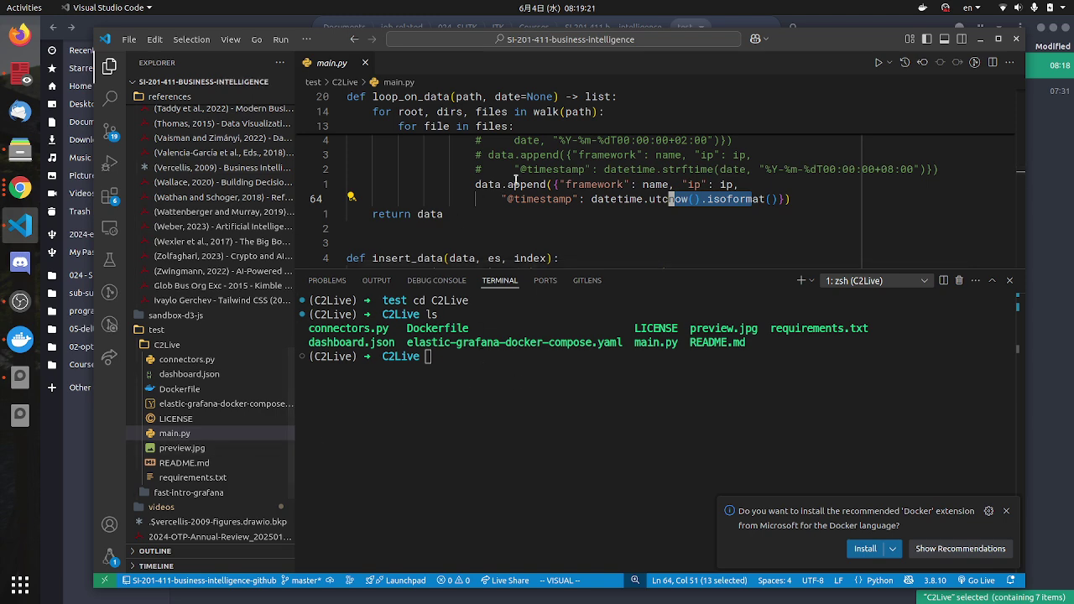
pyautogui.click(20, 188)
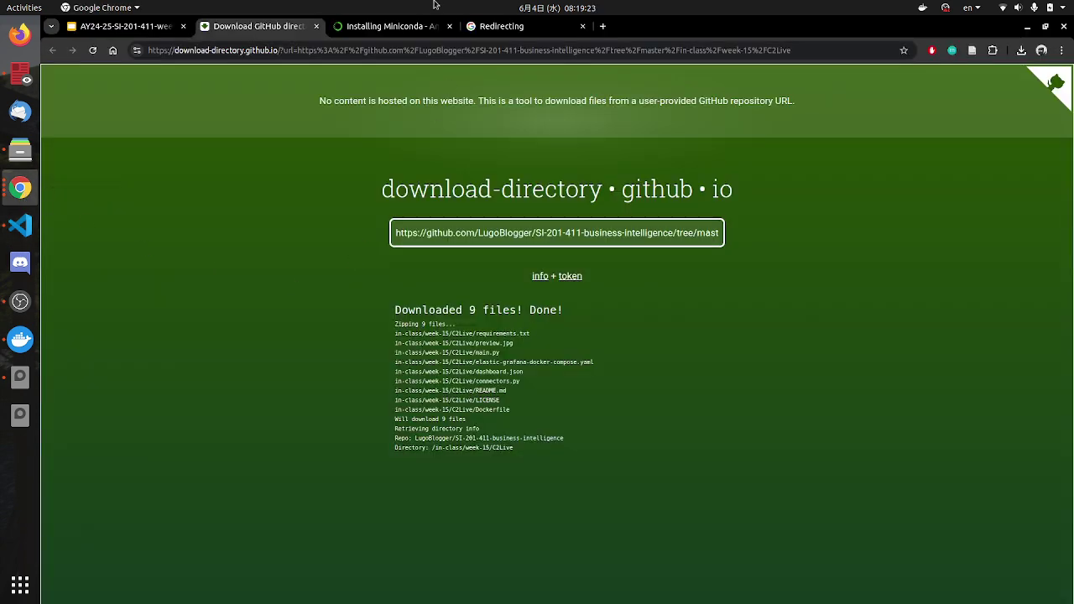
# Step: Close the GitHub download and Miniconda tabs and insert a new numbered step 3 after C2Live
pyautogui.click(317, 27)
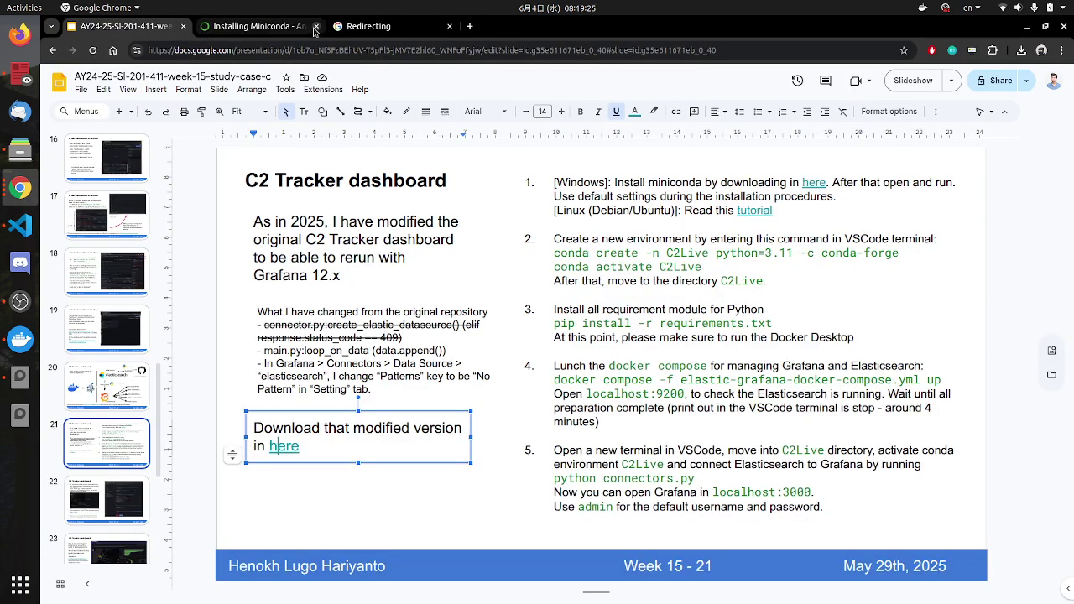
pyautogui.click(317, 27)
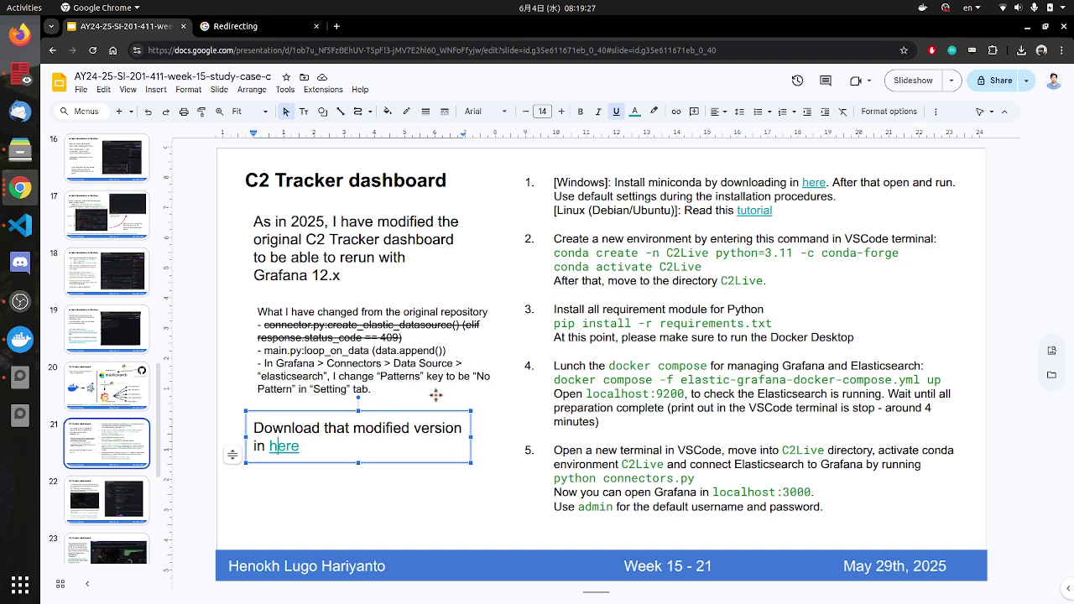
pyautogui.click(781, 281)
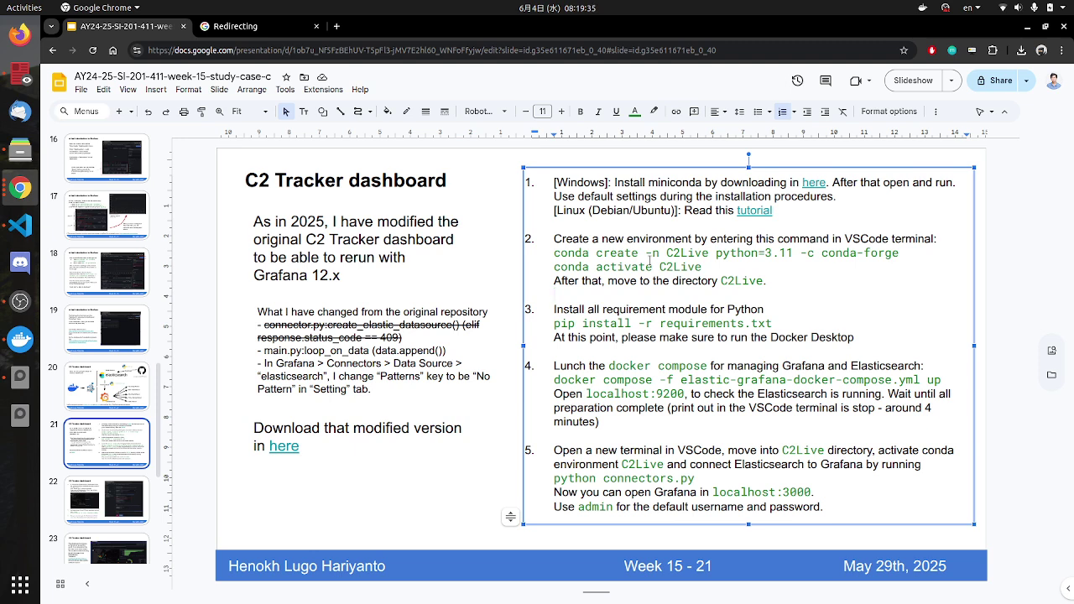
pyautogui.press('Return')
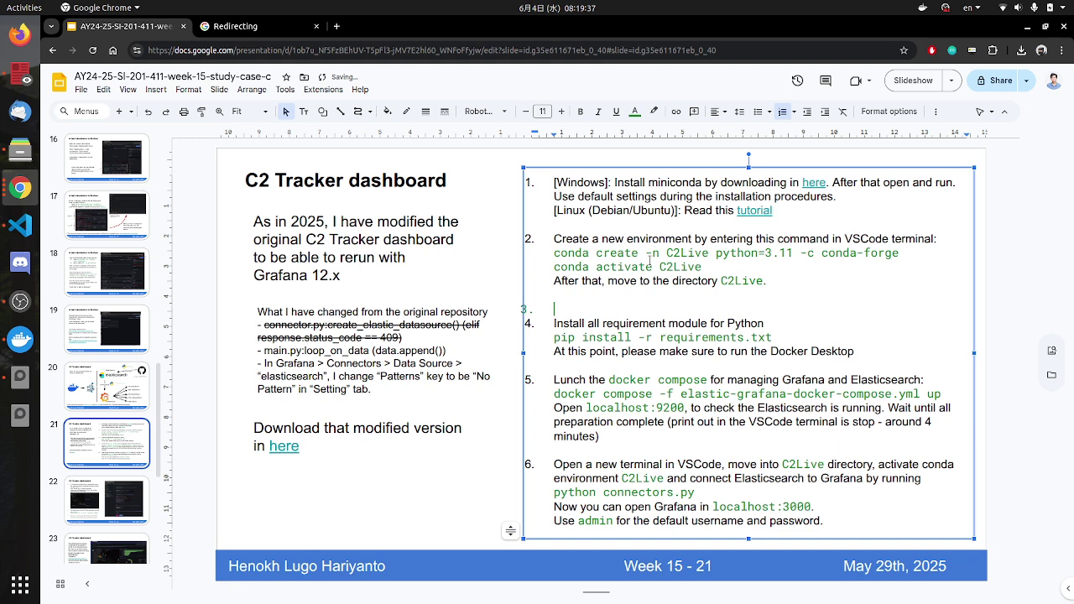
pyautogui.press('BackSpace')
pyautogui.hotkey('ctrl', 'z')
# Step: Write step 3's download sentence ending in 'here', entering the passphrase when prompted
pyautogui.write('Download C2Live')
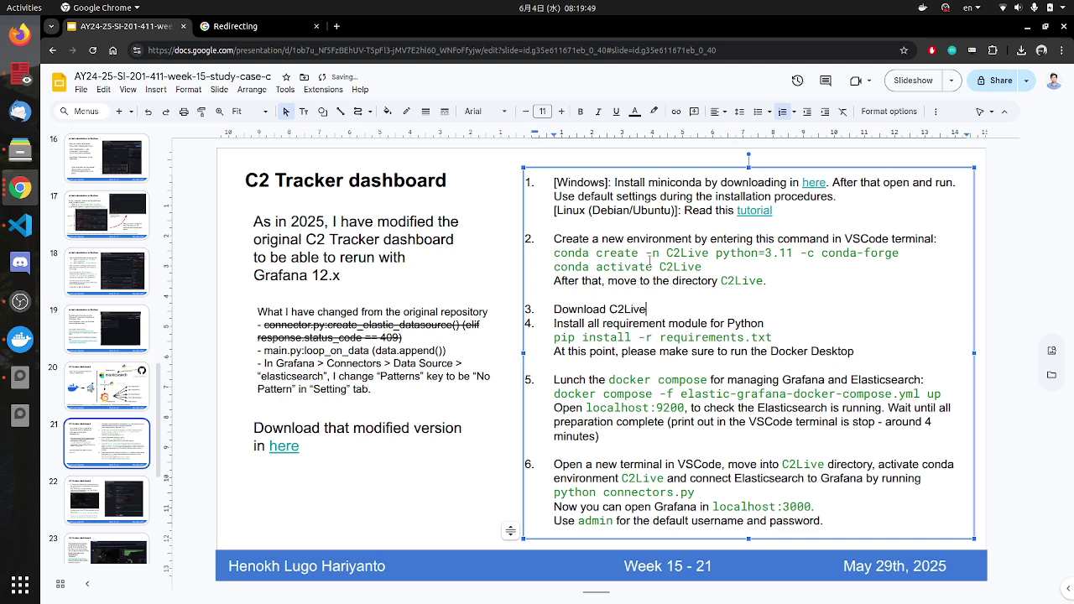
pyautogui.write('rom')
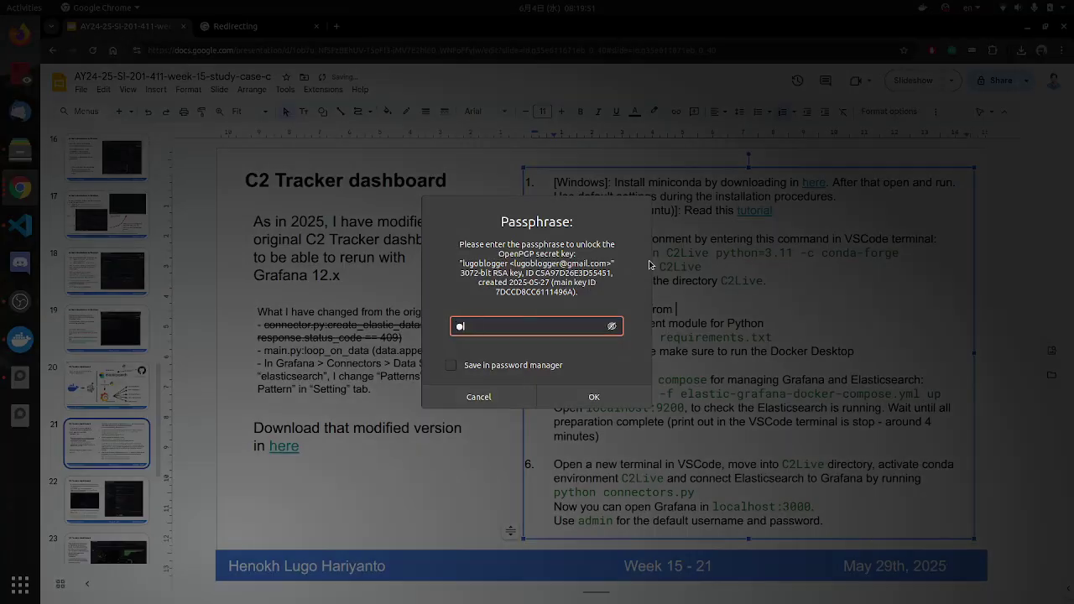
pyautogui.write(' her')
pyautogui.press('BackSpace')
pyautogui.press('BackSpace')
pyautogui.write('her')
pyautogui.press('BackSpace')
pyautogui.press('BackSpace')
pyautogui.press('BackSpace')
pyautogui.write('*********')
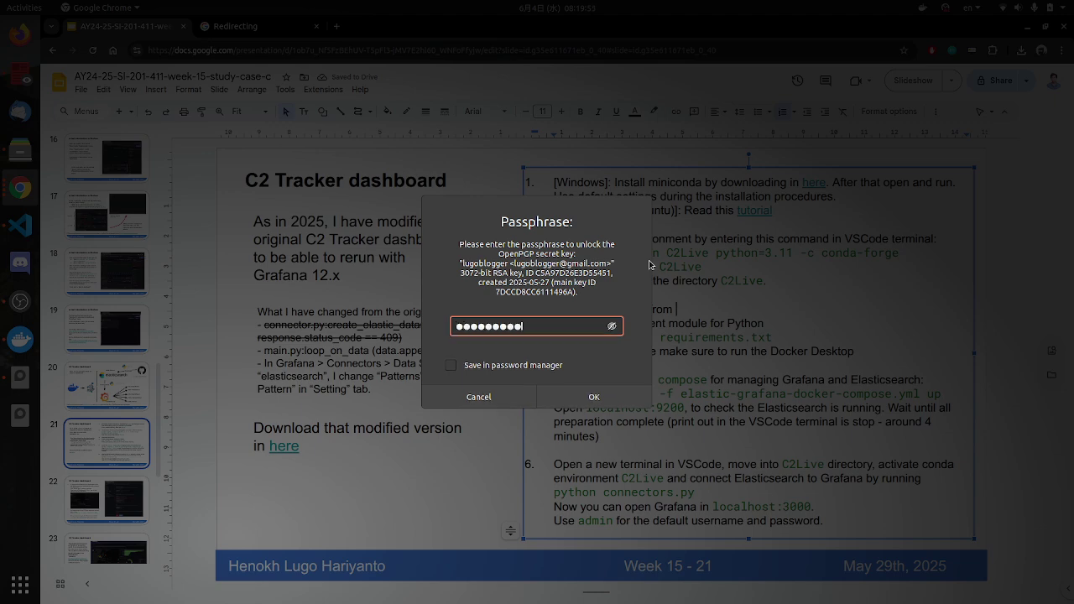
pyautogui.write('***')
pyautogui.press('Return')
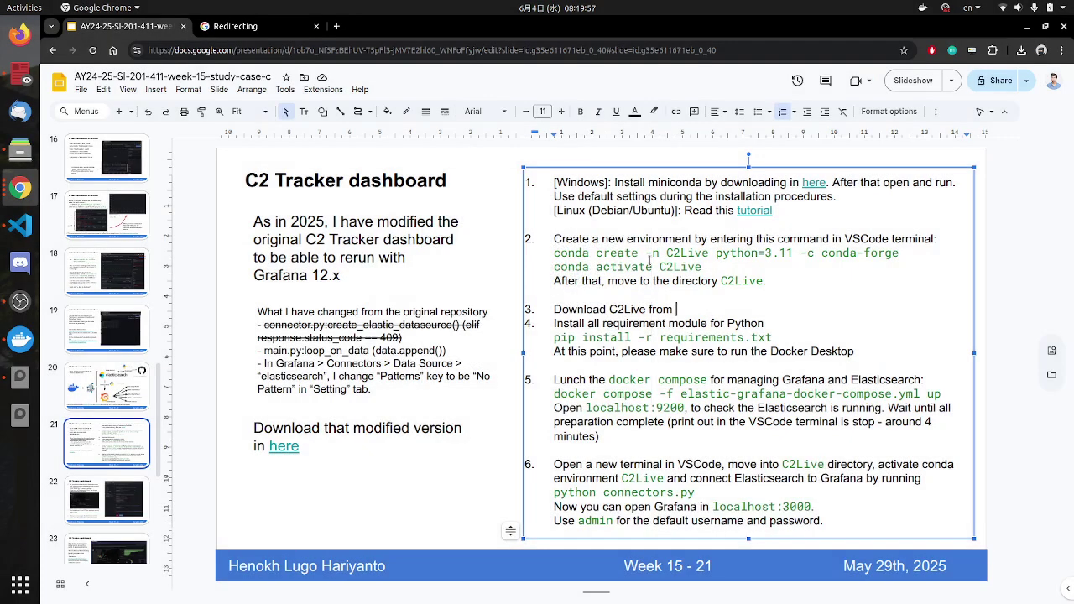
pyautogui.write('here')
# Step: Copy the existing download link and attach it to the word 'here' in step 3
pyautogui.click(284, 448)
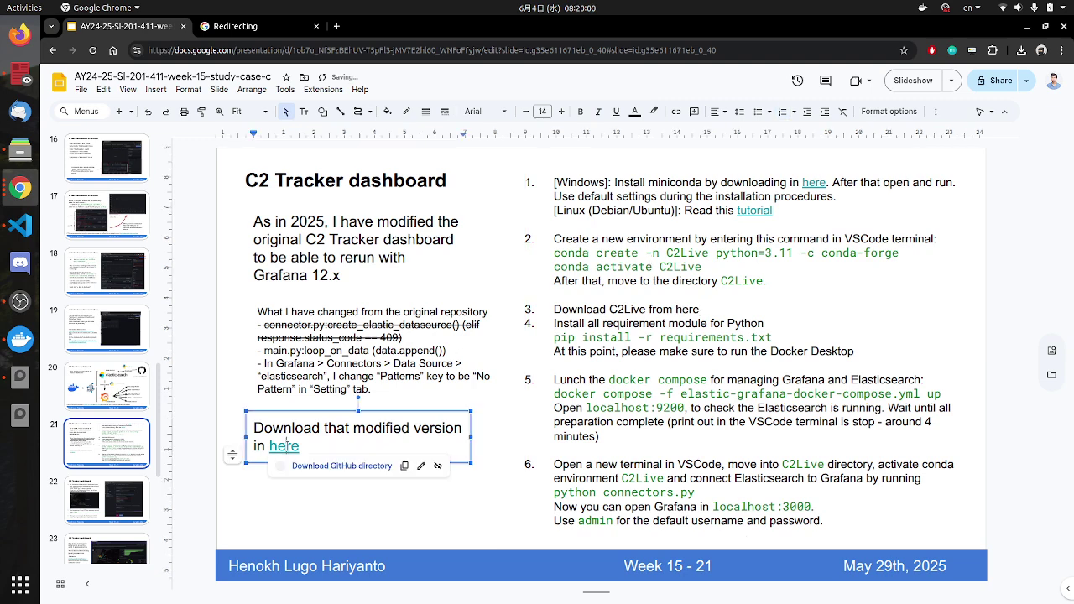
pyautogui.click(417, 475)
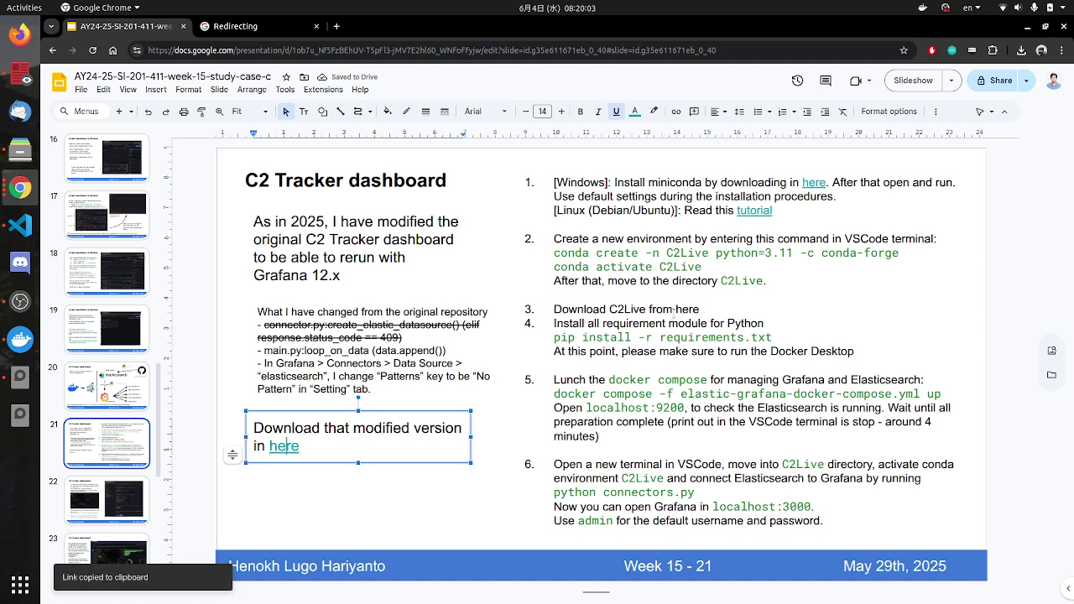
pyautogui.doubleClick(684, 309)
pyautogui.rightClick(688, 309)
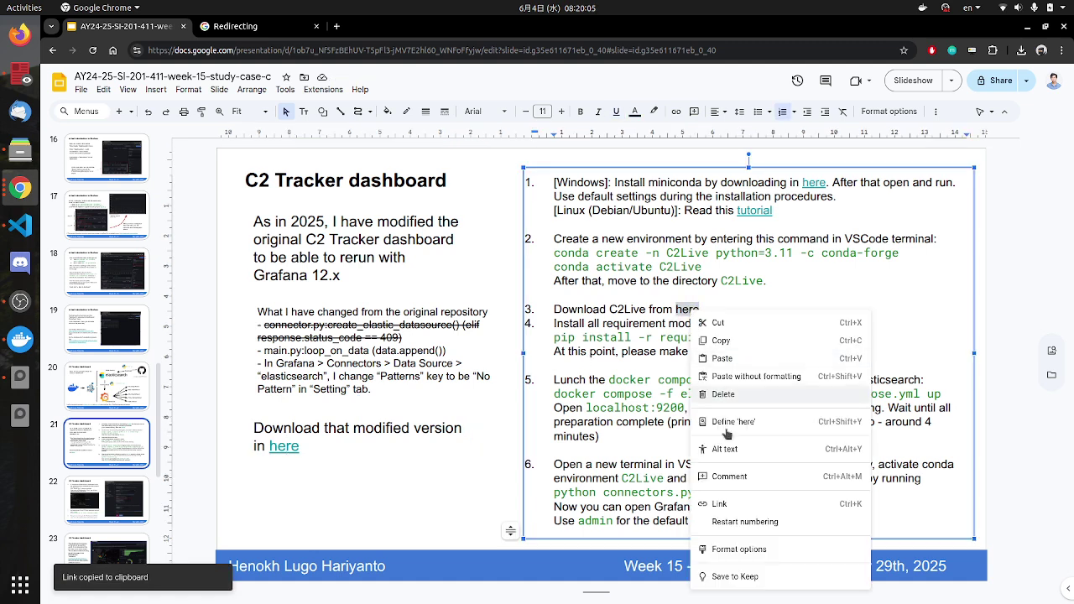
pyautogui.click(727, 504)
pyautogui.hotkey('ctrl', 'v')
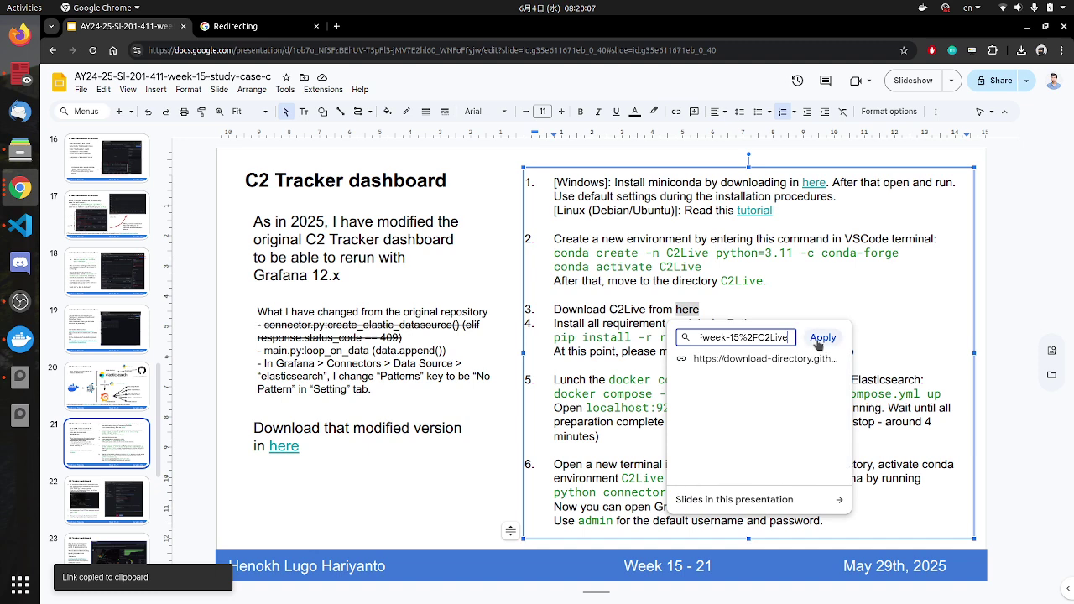
pyautogui.press('Return')
pyautogui.press('Return')
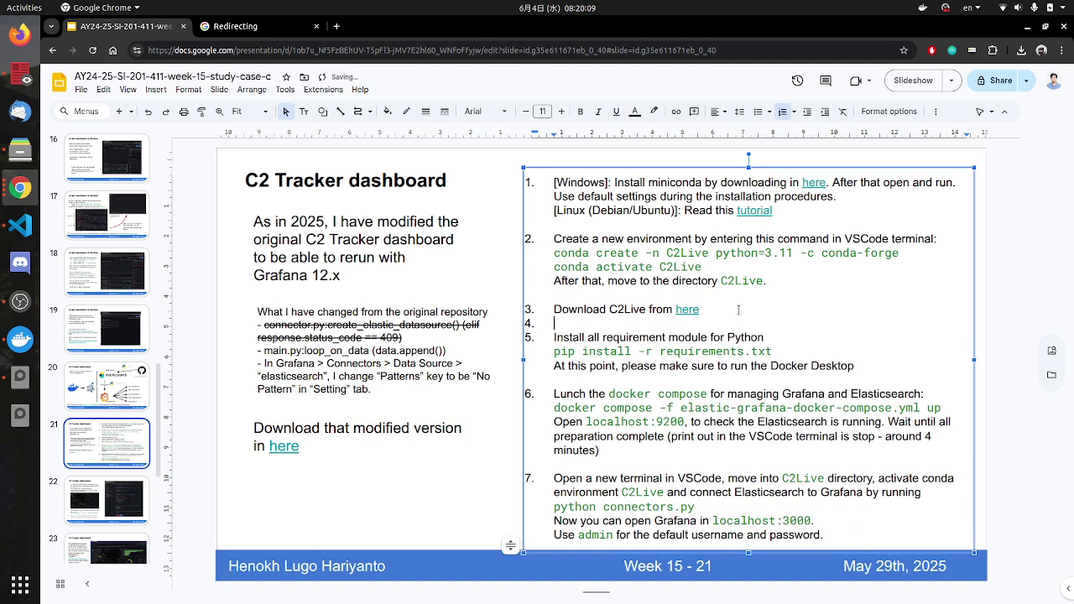
# Step: Remove numbering from the empty line and highlight step 4's requirements install text
pyautogui.press('BackSpace')
pyautogui.moveTo(587, 338); pyautogui.dragTo(759, 336)
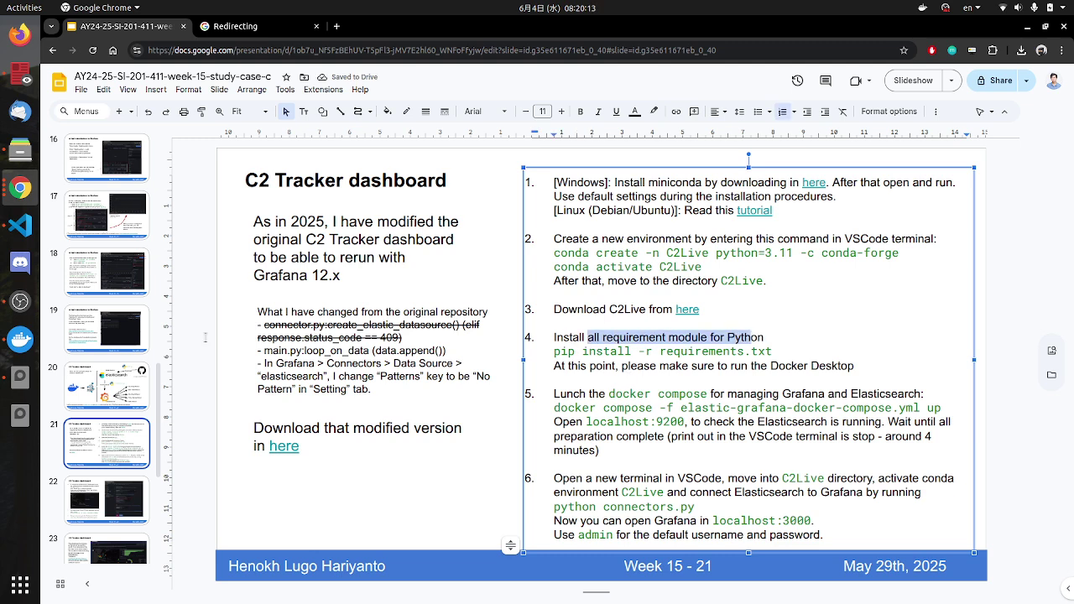
pyautogui.click(673, 352)
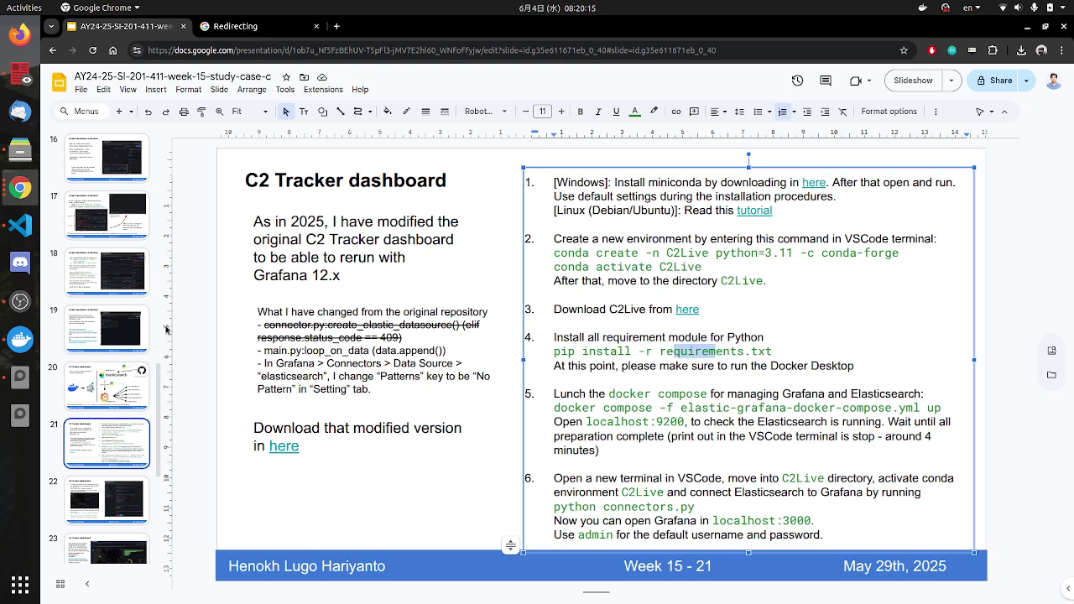
pyautogui.click(20, 225)
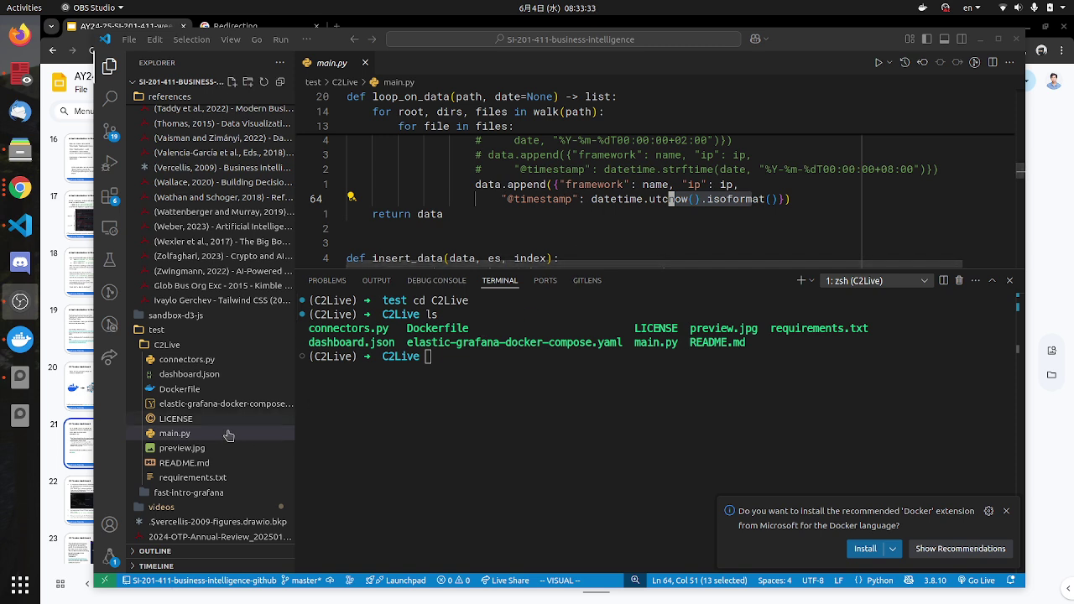
# Step: After checking the slide, type 'pip' at the C2Live terminal prompt in VS Code
pyautogui.click(658, 199)
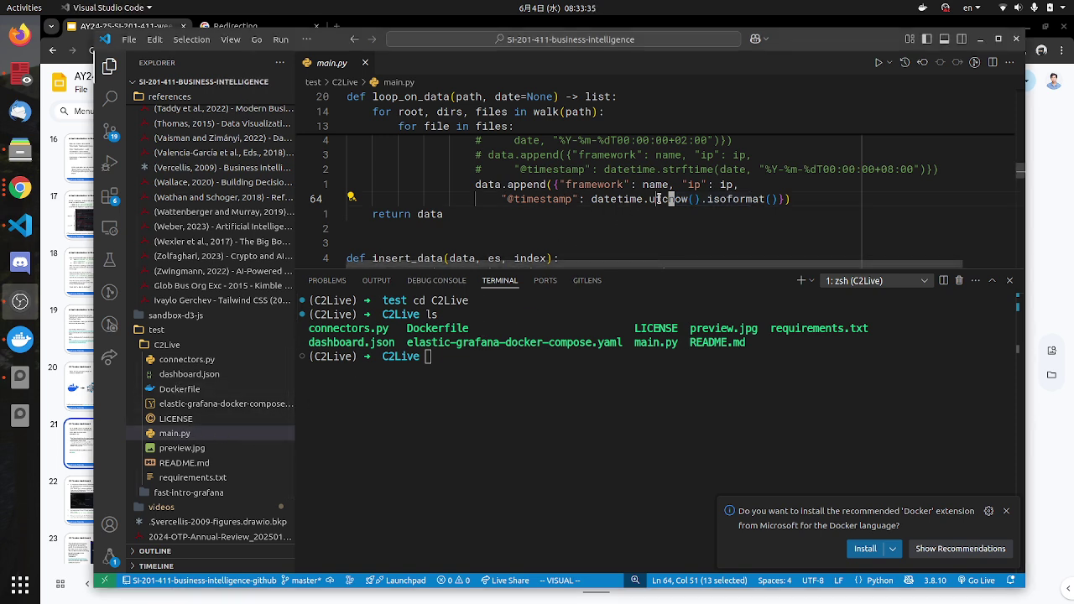
pyautogui.click(658, 199)
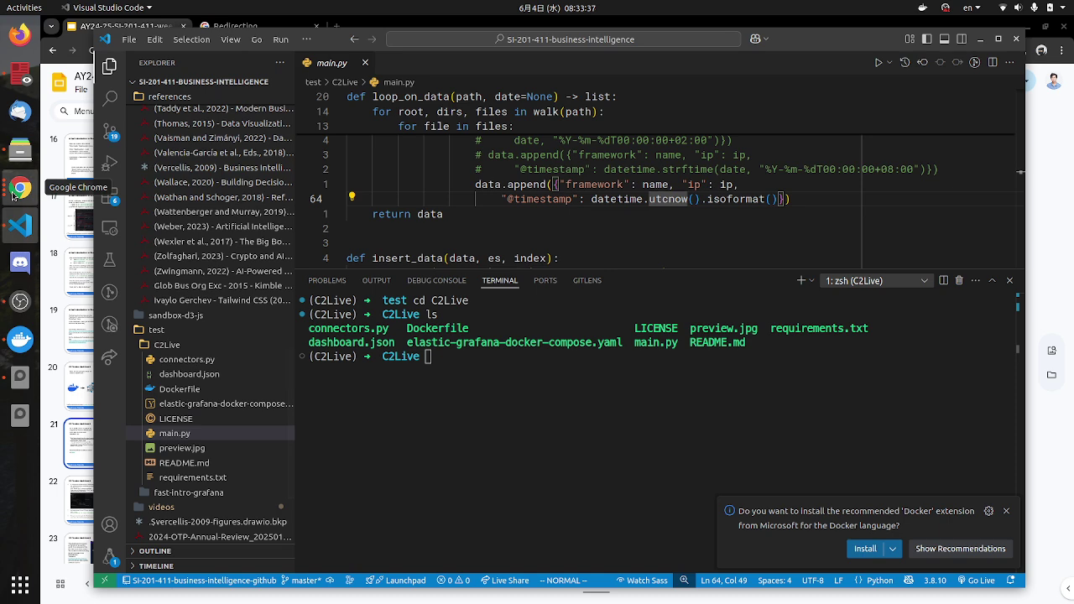
pyautogui.click(13, 196)
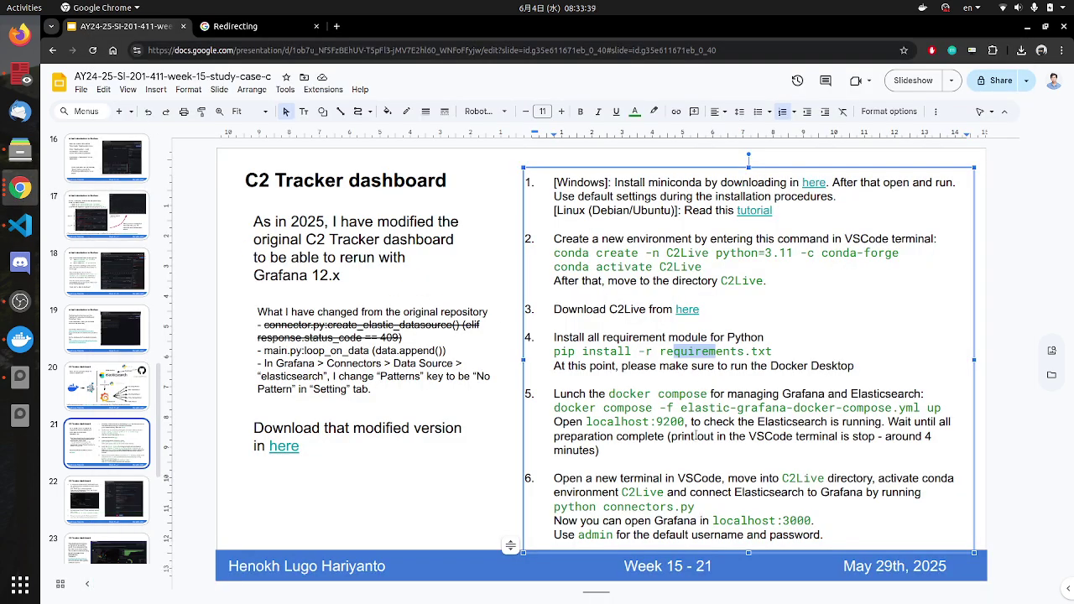
pyautogui.click(627, 395)
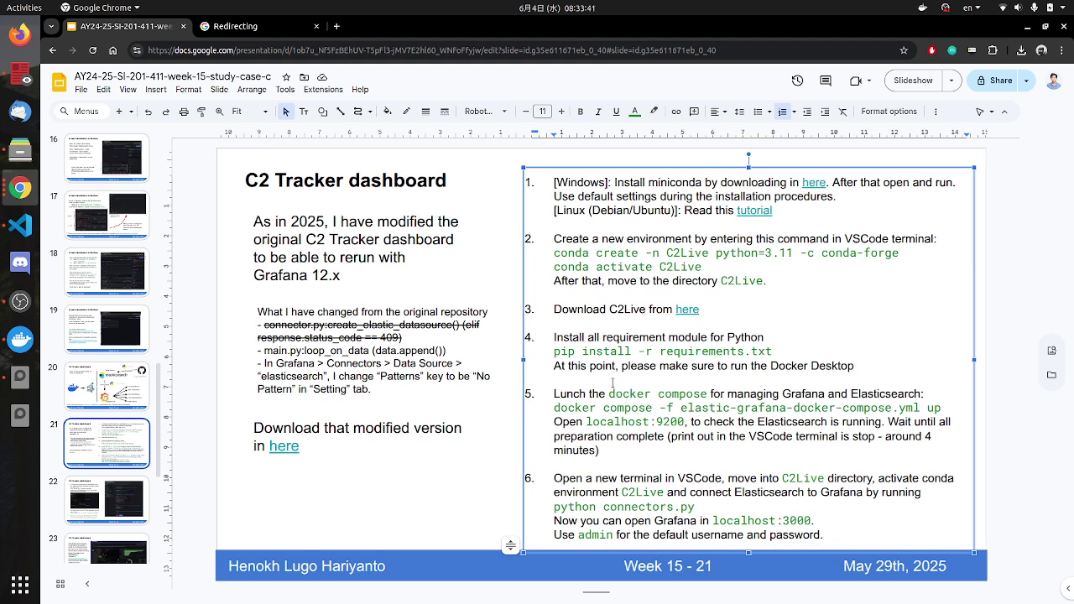
pyautogui.hotkey('alt', 'Tab')
pyautogui.click(502, 357)
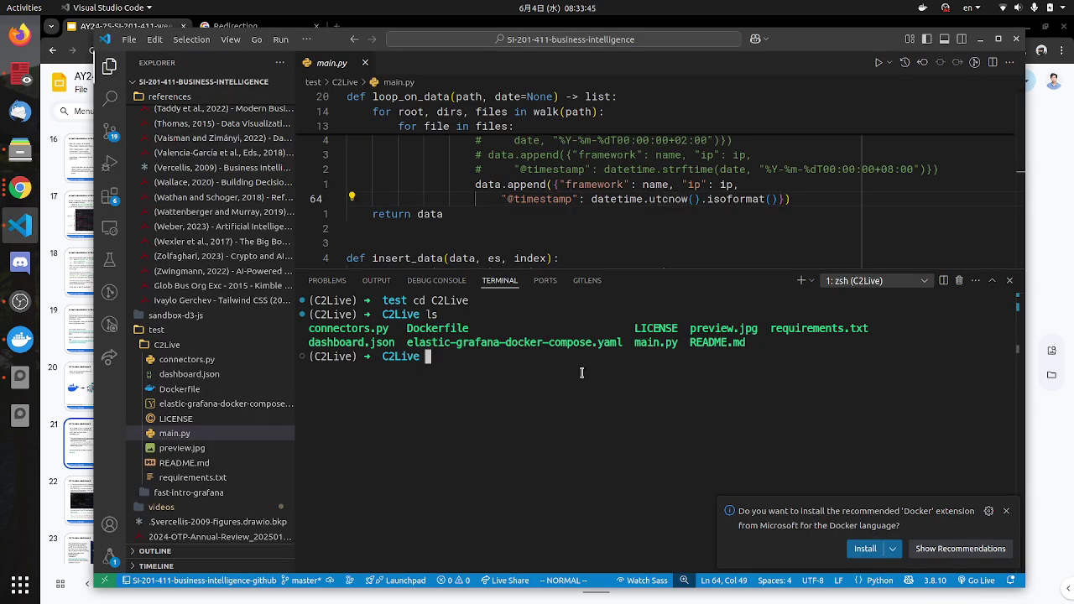
pyautogui.write('pip')
pyautogui.hotkey('alt', 'Tab')
pyautogui.hotkey('alt', 'Tab')
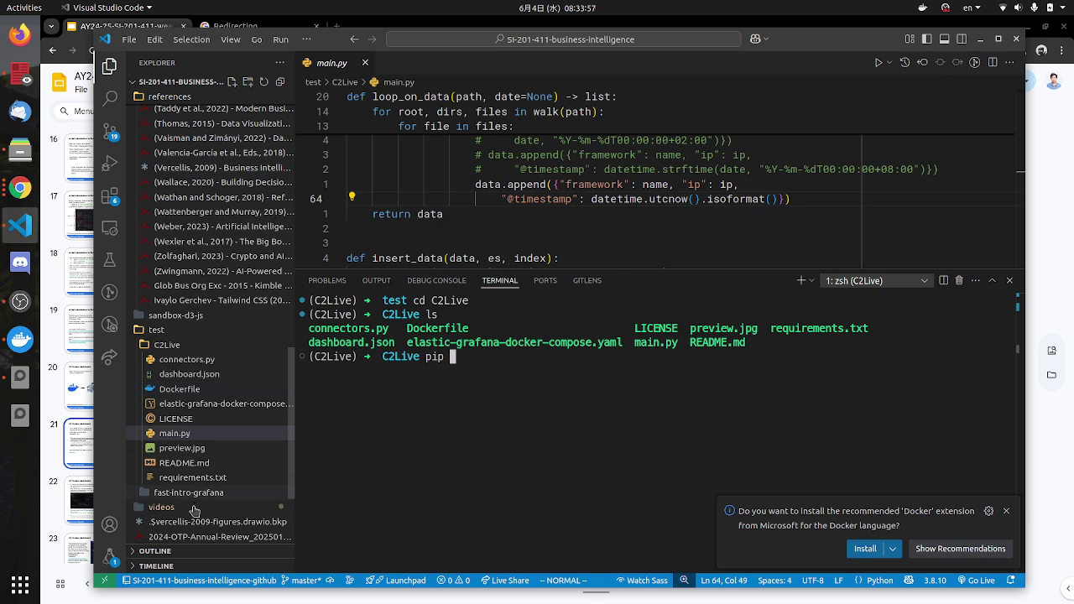
# Step: Open requirements.txt and highlight gitpython, elasticsearch, requests and tqdm in turn
pyautogui.click(189, 478)
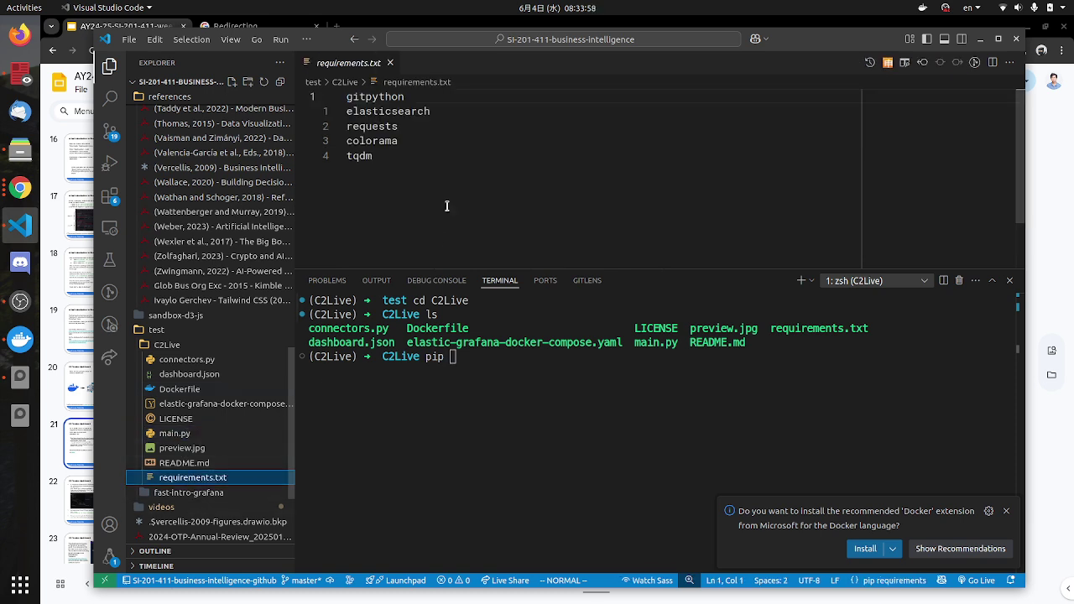
pyautogui.doubleClick(351, 97)
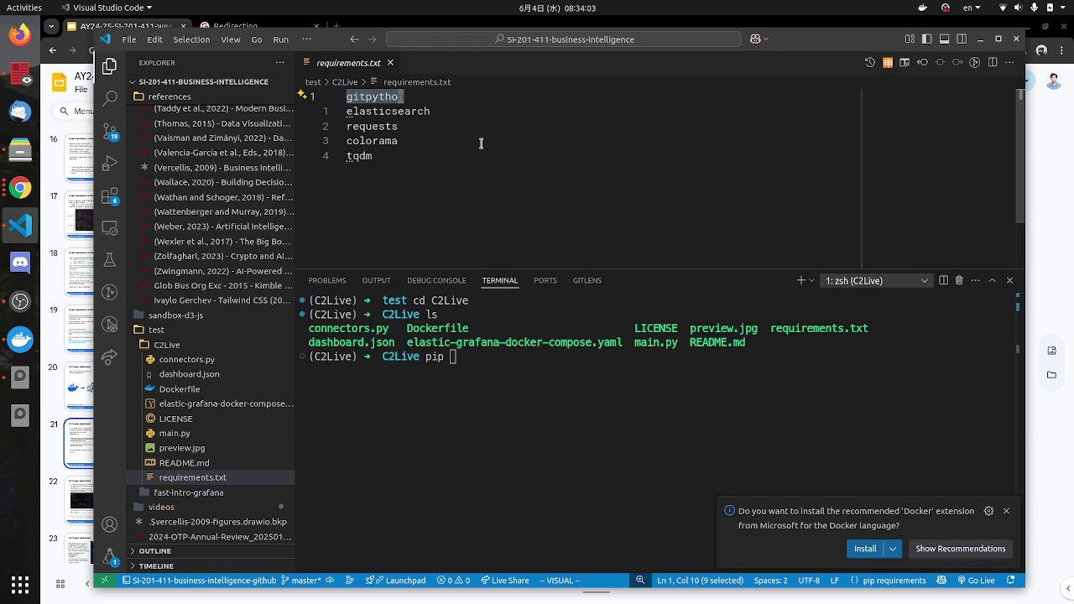
pyautogui.moveTo(425, 112); pyautogui.dragTo(344, 111)
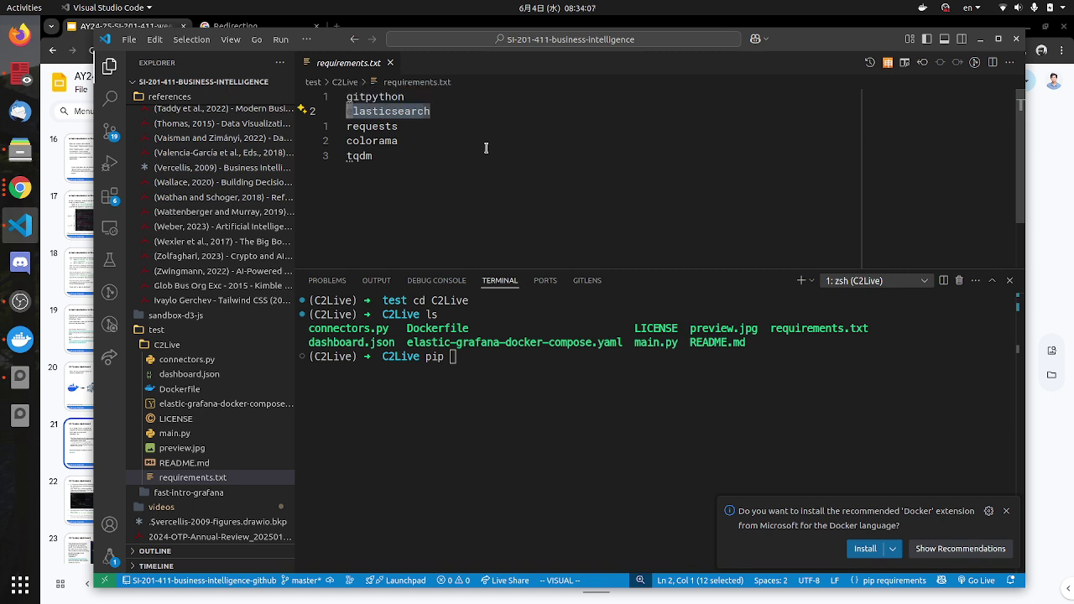
pyautogui.click(432, 136)
pyautogui.moveTo(395, 128); pyautogui.dragTo(361, 126)
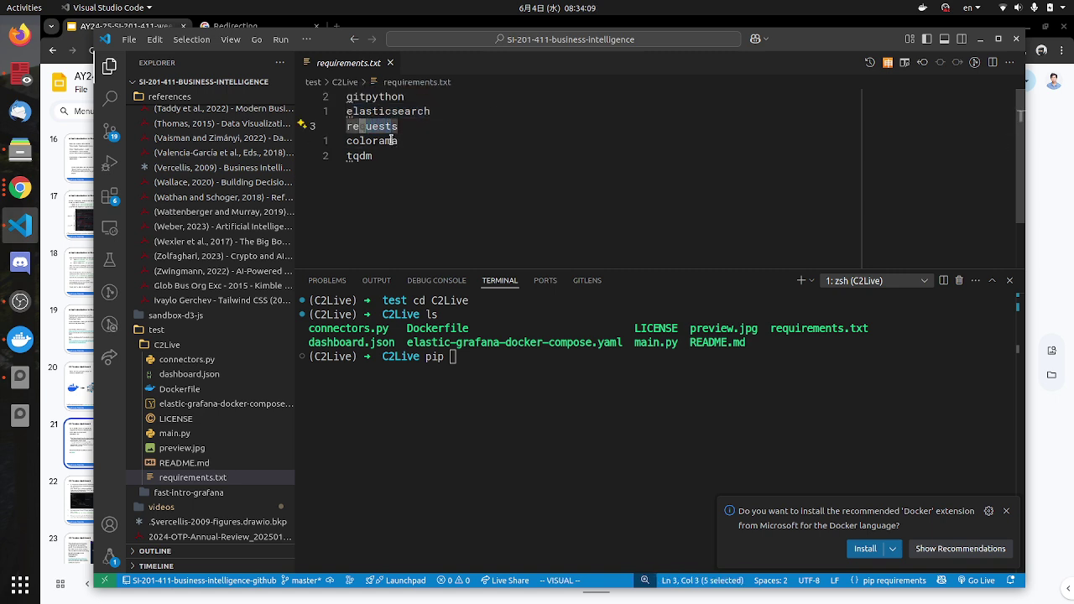
pyautogui.click(393, 142)
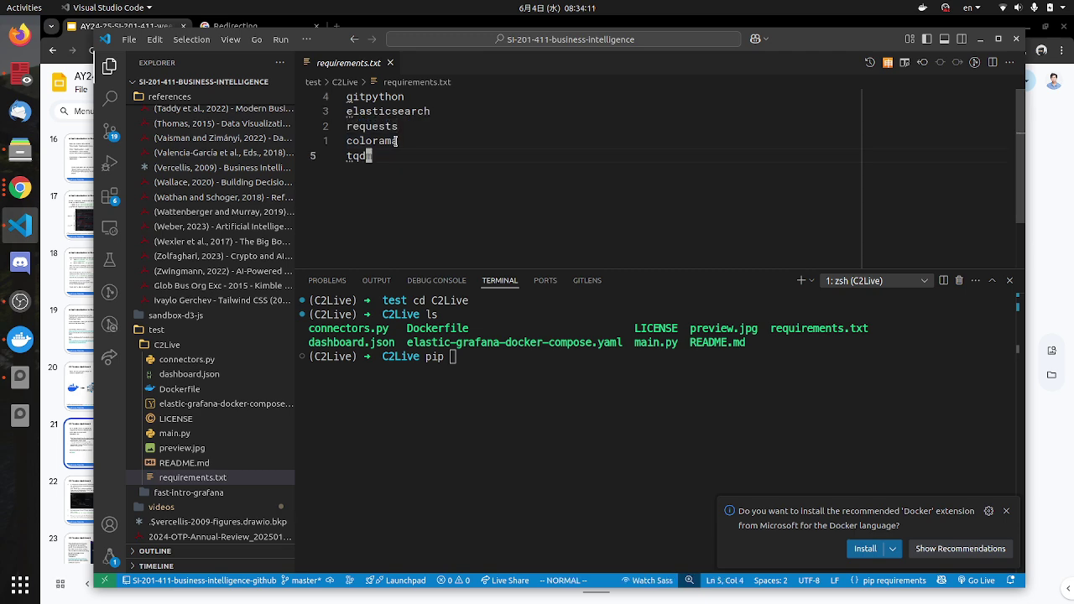
pyautogui.moveTo(405, 126); pyautogui.dragTo(367, 142)
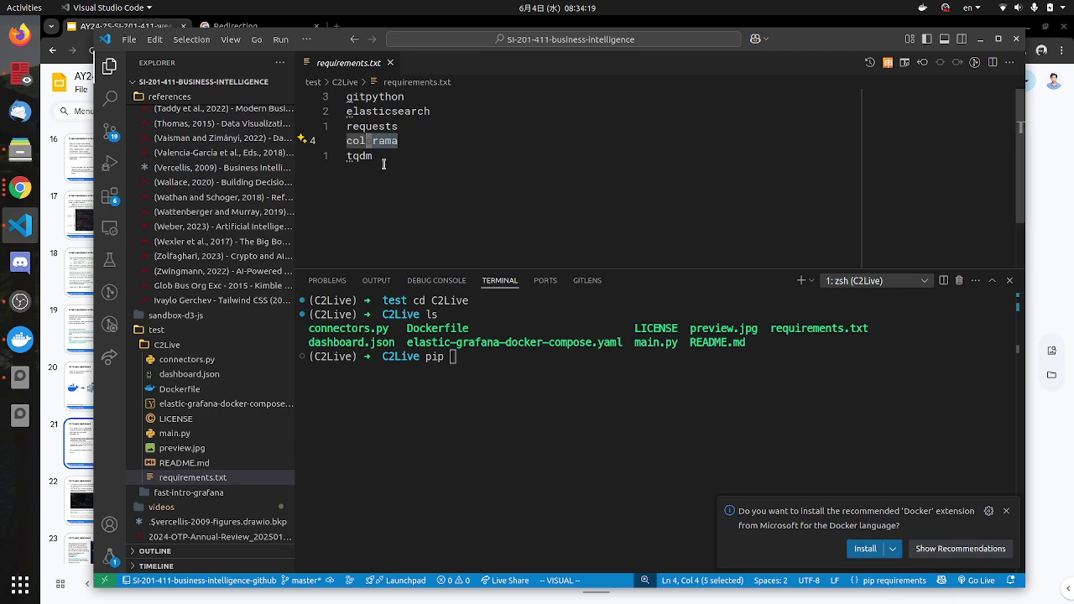
pyautogui.moveTo(382, 156); pyautogui.dragTo(352, 156)
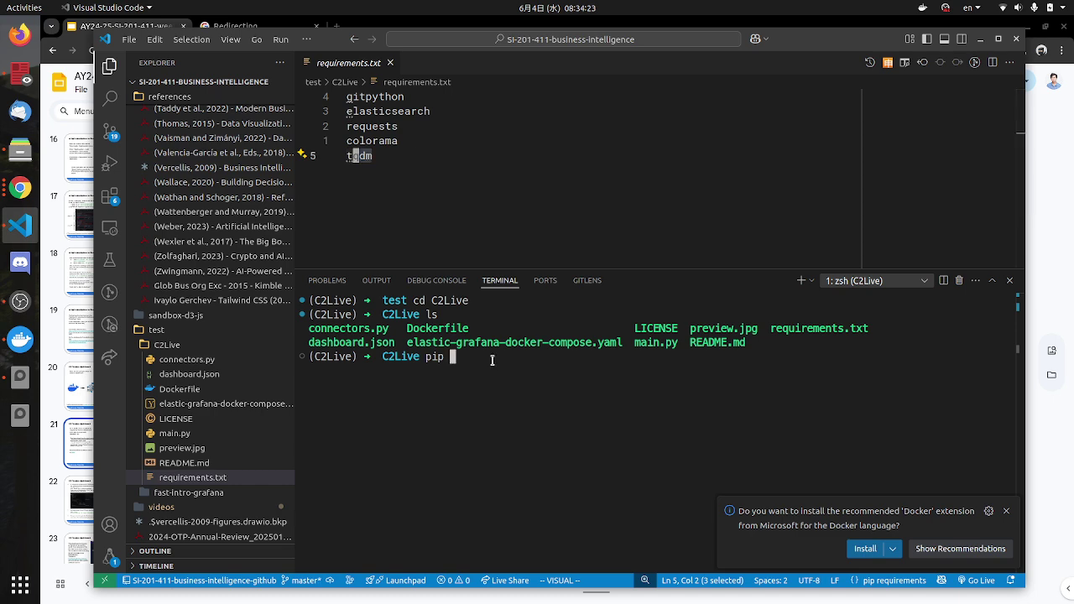
pyautogui.hotkey('alt', 'Tab')
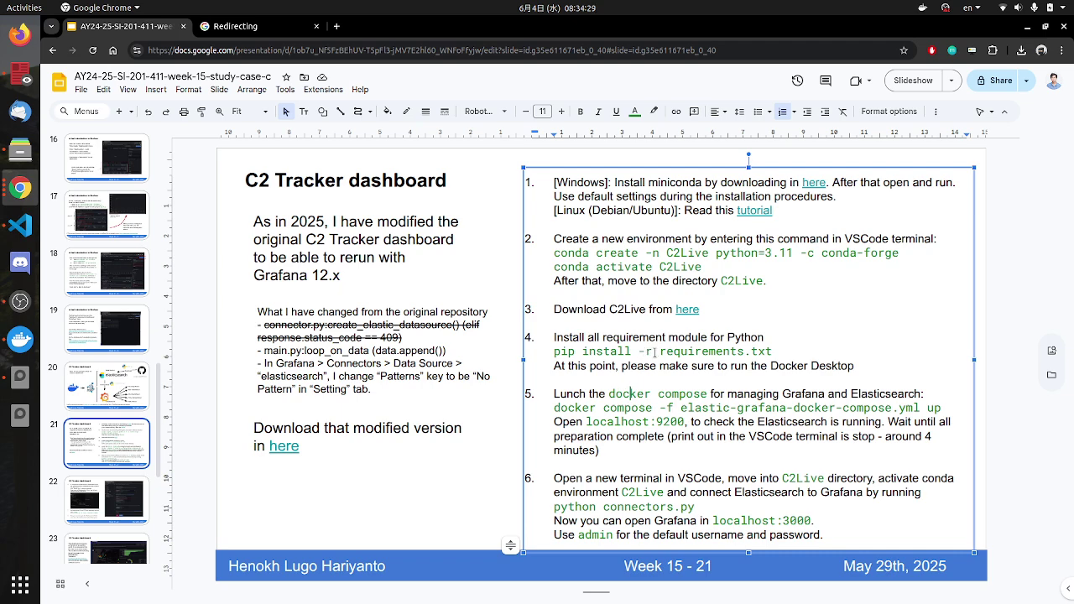
pyautogui.hotkey('alt', 'Tab')
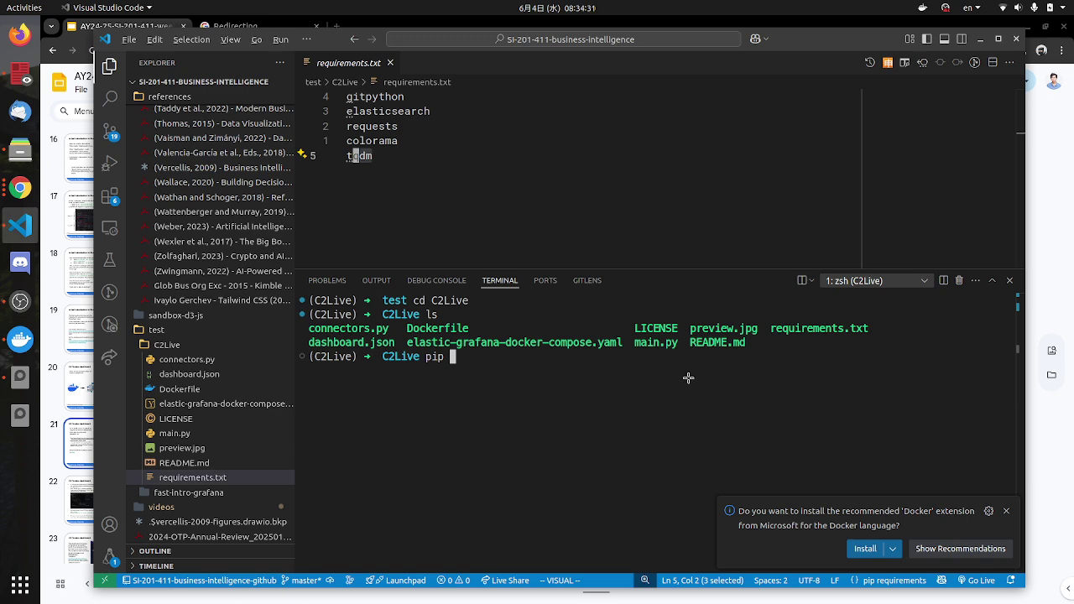
# Step: Run 'pip install -r requirements.txt' in the C2Live terminal, tab-completing the file name
pyautogui.hotkey('alt', 'Tab')
pyautogui.hotkey('alt', 'Tab')
pyautogui.write('install -r')
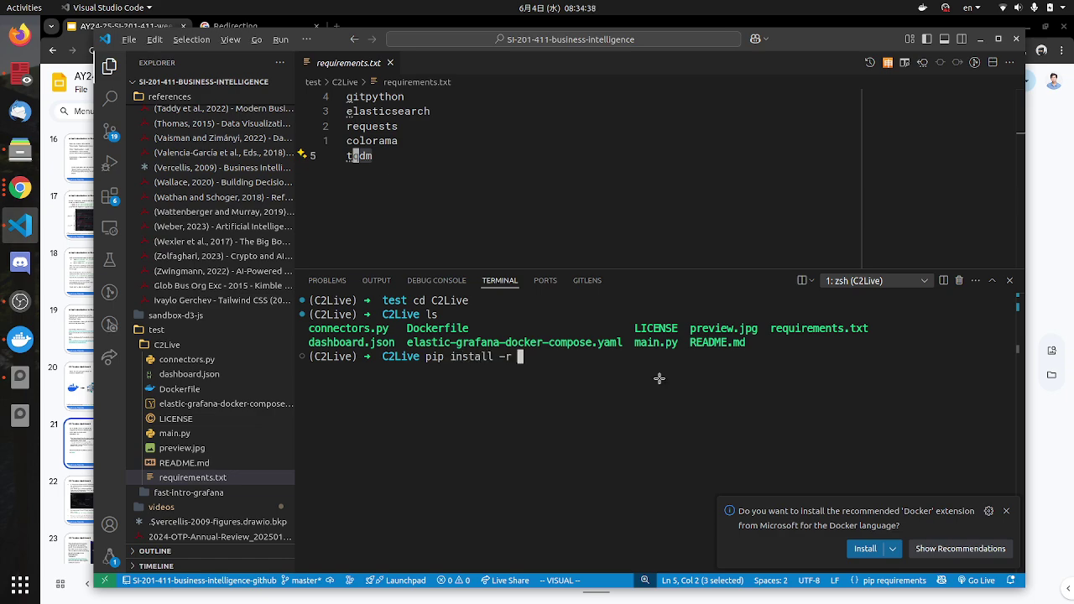
pyautogui.hotkey('alt', 'Tab')
pyautogui.hotkey('alt', 'Tab')
pyautogui.write('re')
pyautogui.press('Tab')
pyautogui.write('q')
pyautogui.press('Tab')
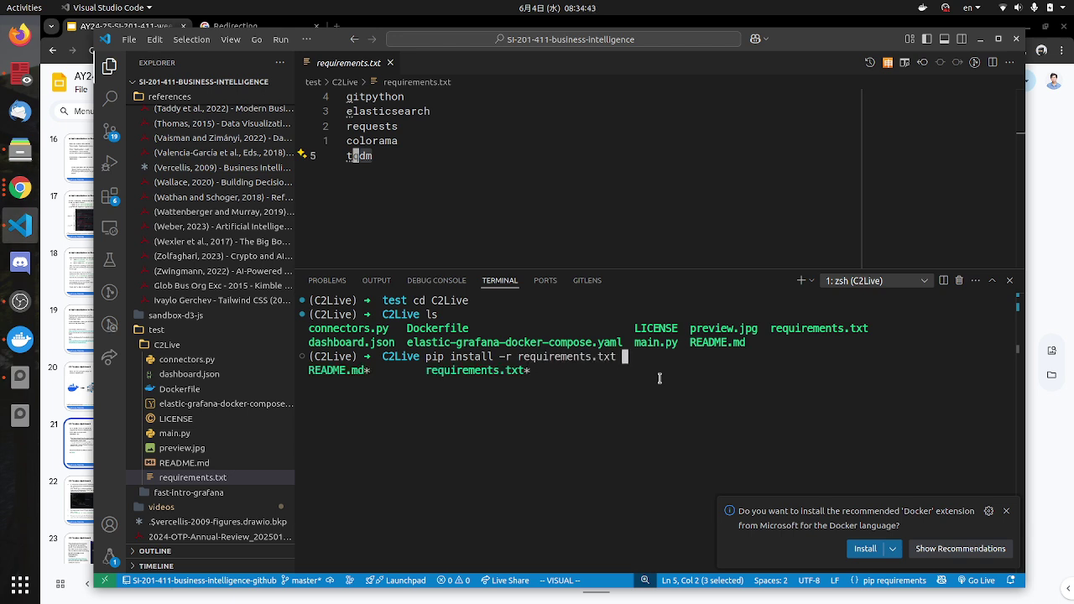
pyautogui.press('Return')
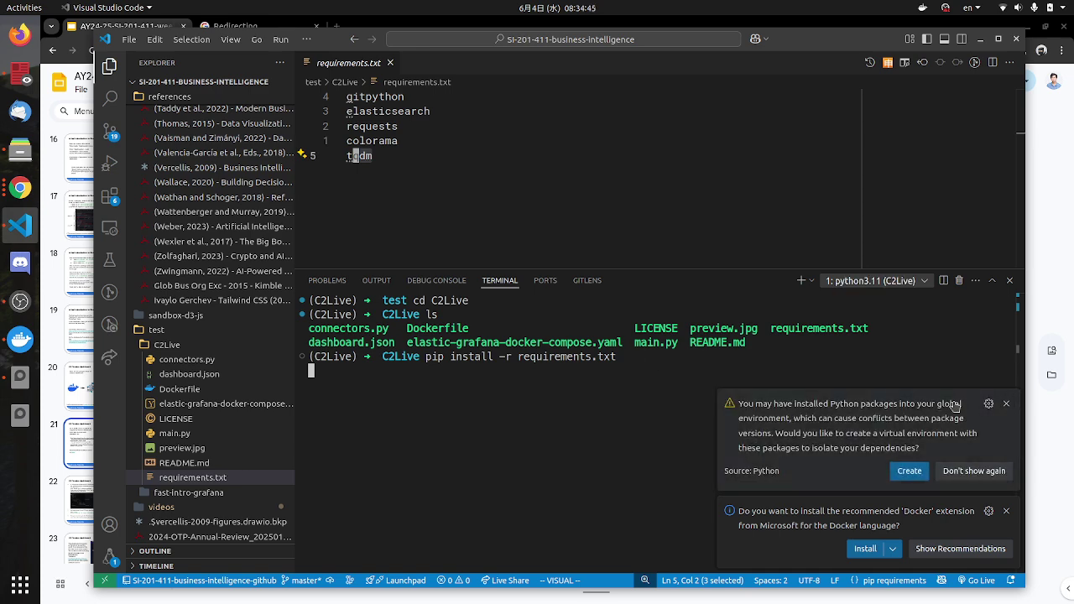
# Step: Dismiss the virtual-environment and Docker extension prompts and review the 'already satisfied' output
pyautogui.click(1006, 403)
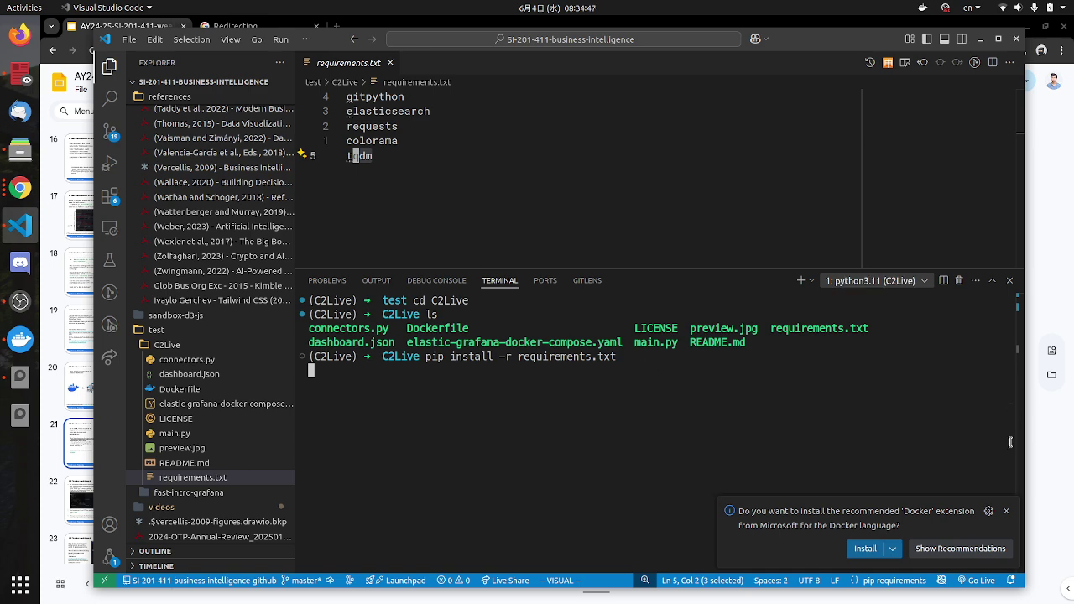
pyautogui.click(1006, 512)
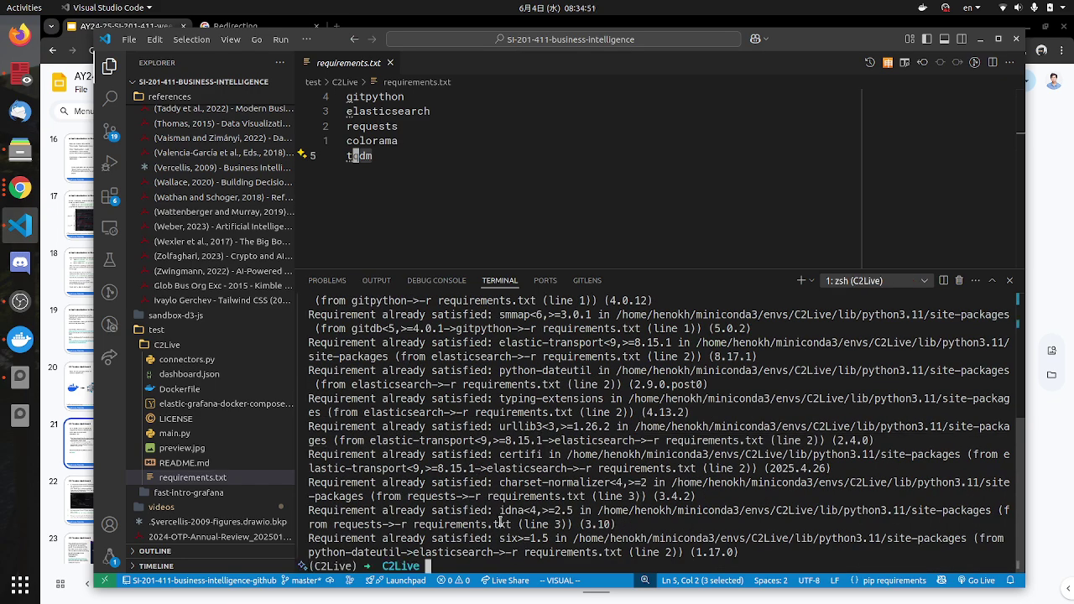
pyautogui.scroll(5, 558, 464)
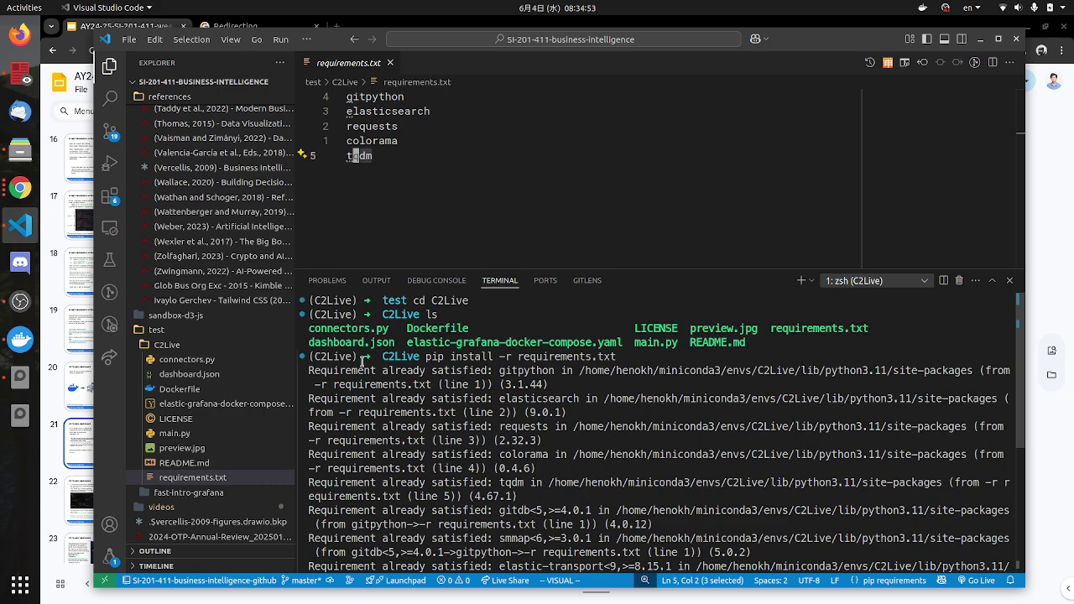
pyautogui.scroll(-5, 414, 477)
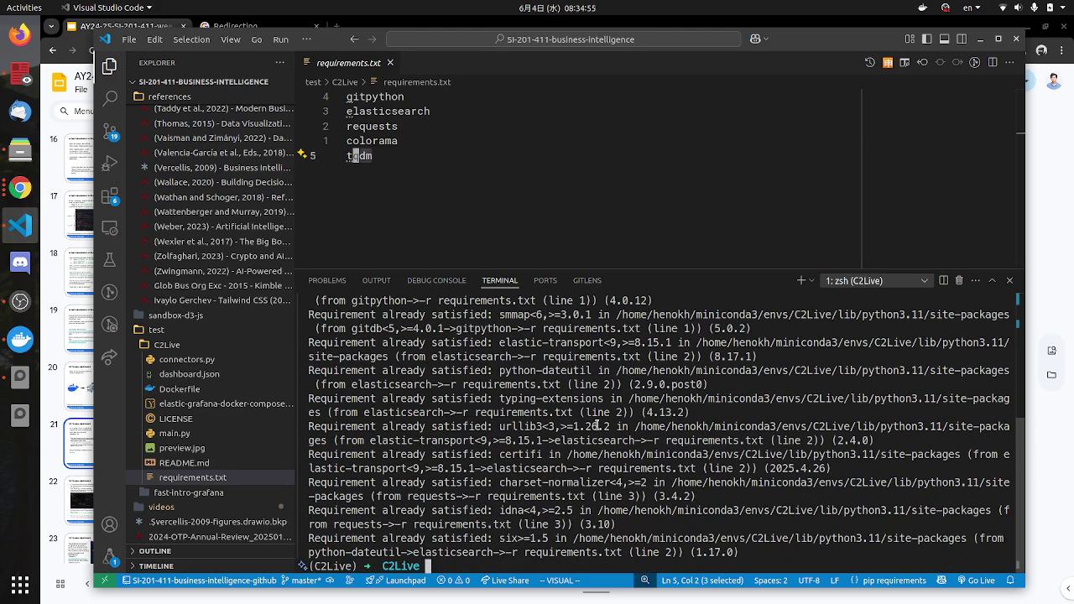
pyautogui.moveTo(359, 567); pyautogui.dragTo(311, 566)
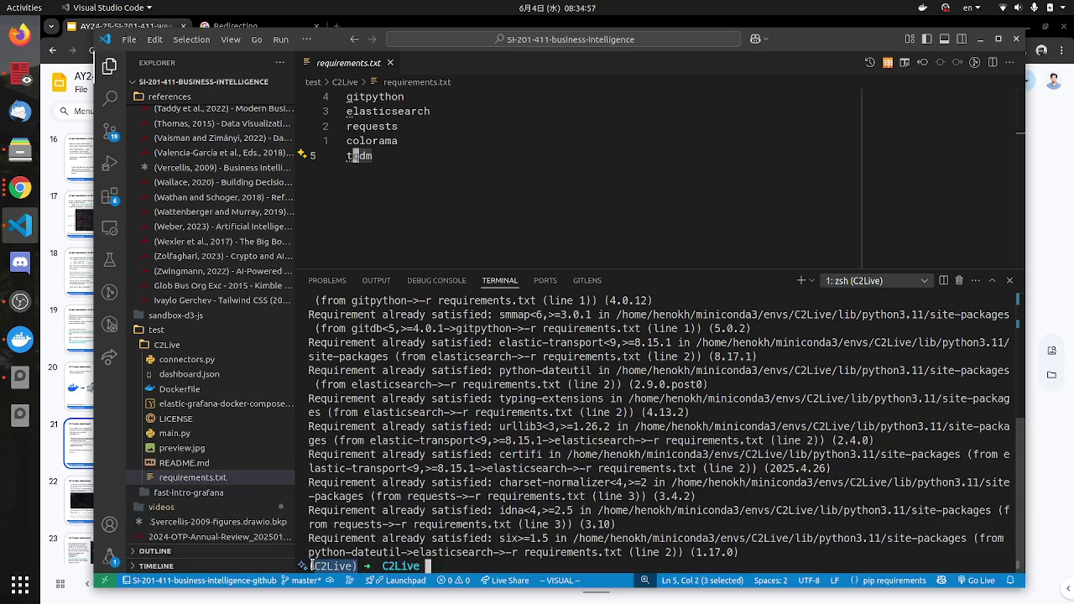
pyautogui.scroll(2, 563, 508)
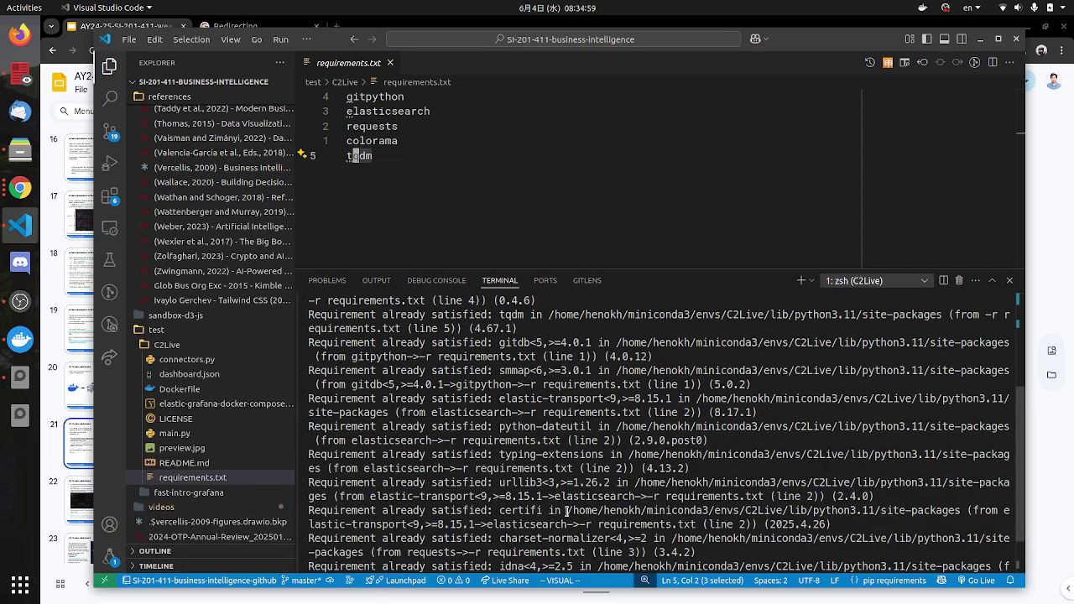
pyautogui.scroll(-2, 562, 521)
pyautogui.moveTo(504, 552); pyautogui.dragTo(517, 538)
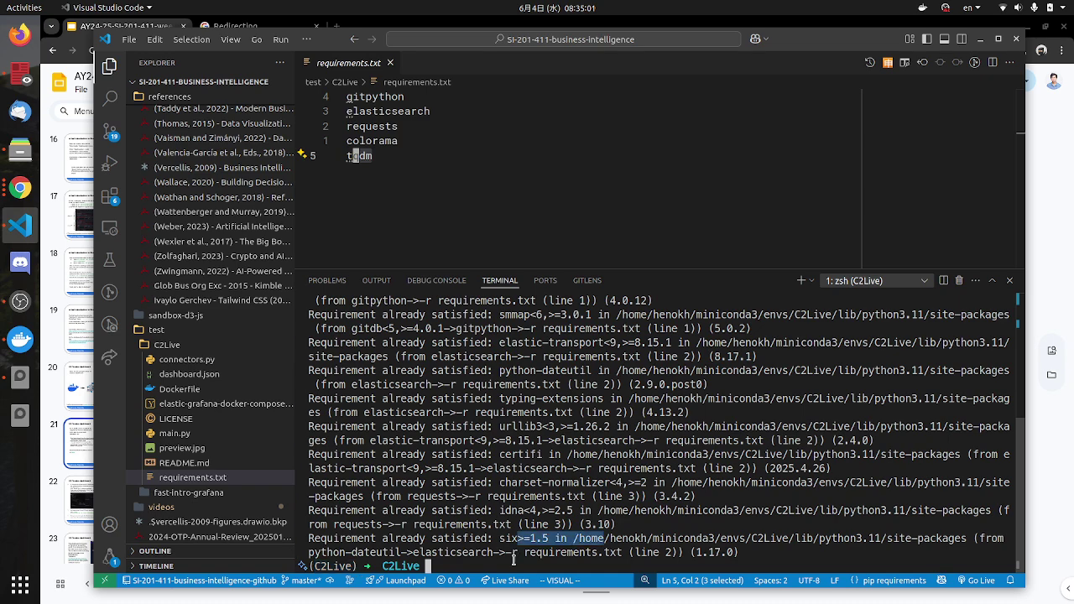
pyautogui.hotkey('alt', 'Tab')
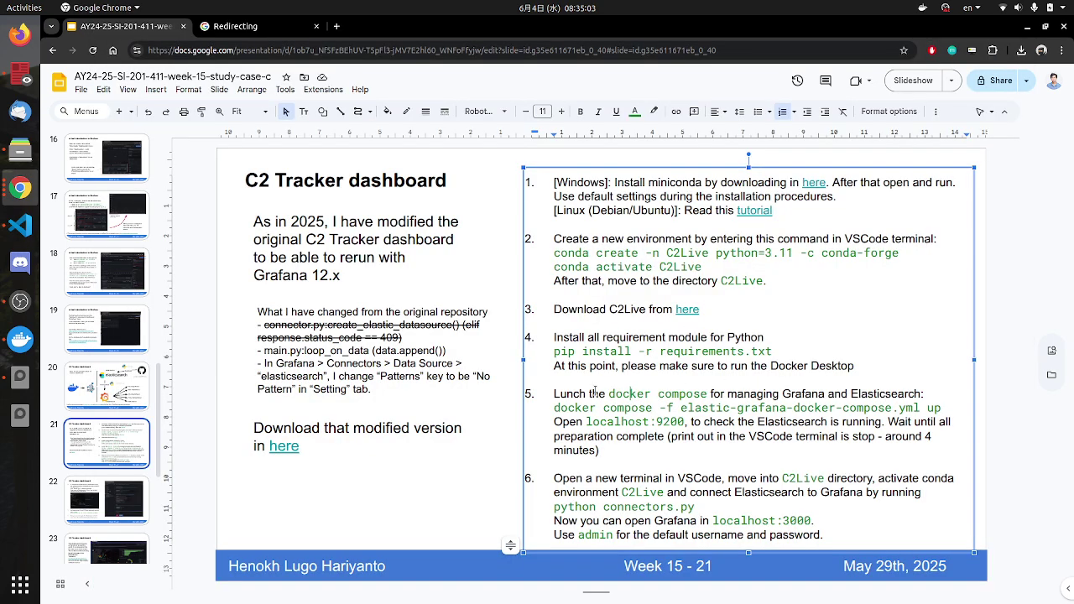
pyautogui.hotkey('alt', 'Tab')
pyautogui.hotkey('alt', 'Tab')
pyautogui.hotkey('alt', 'Tab')
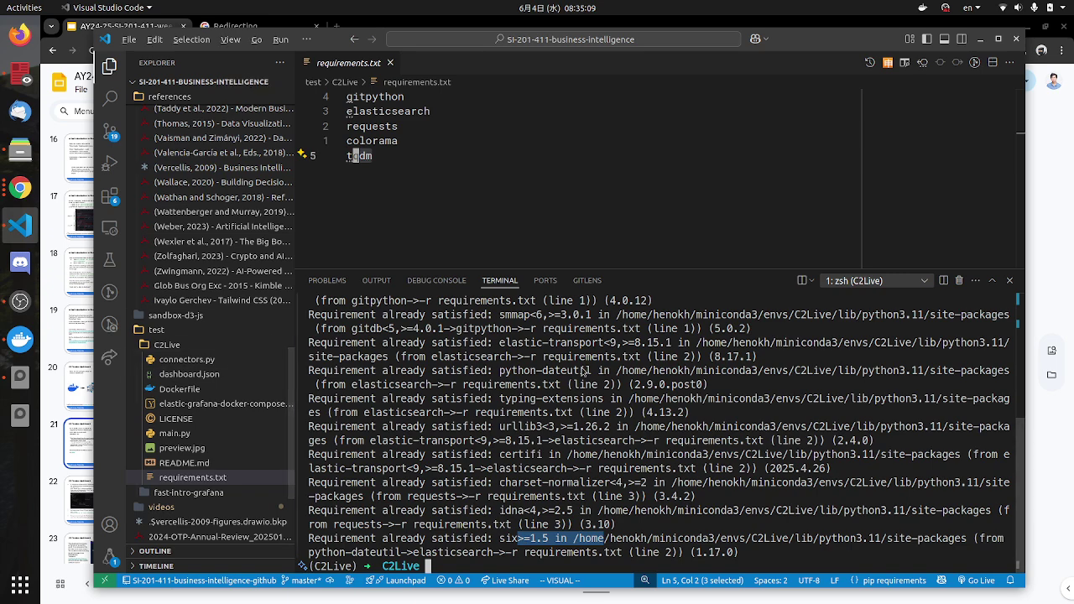
pyautogui.hotkey('alt', 'Tab')
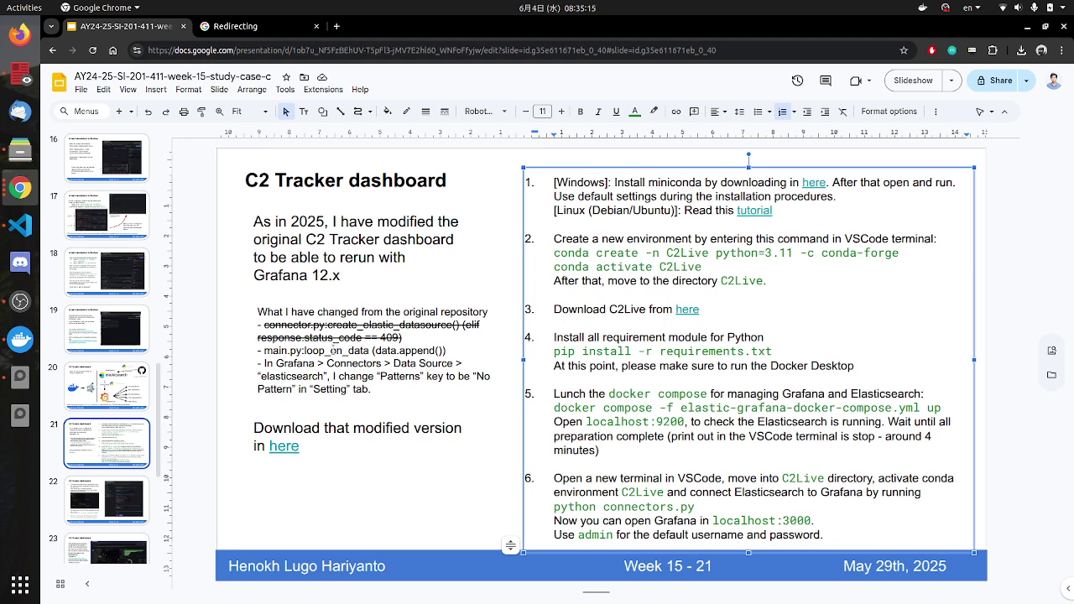
pyautogui.hotkey('alt', 'Tab')
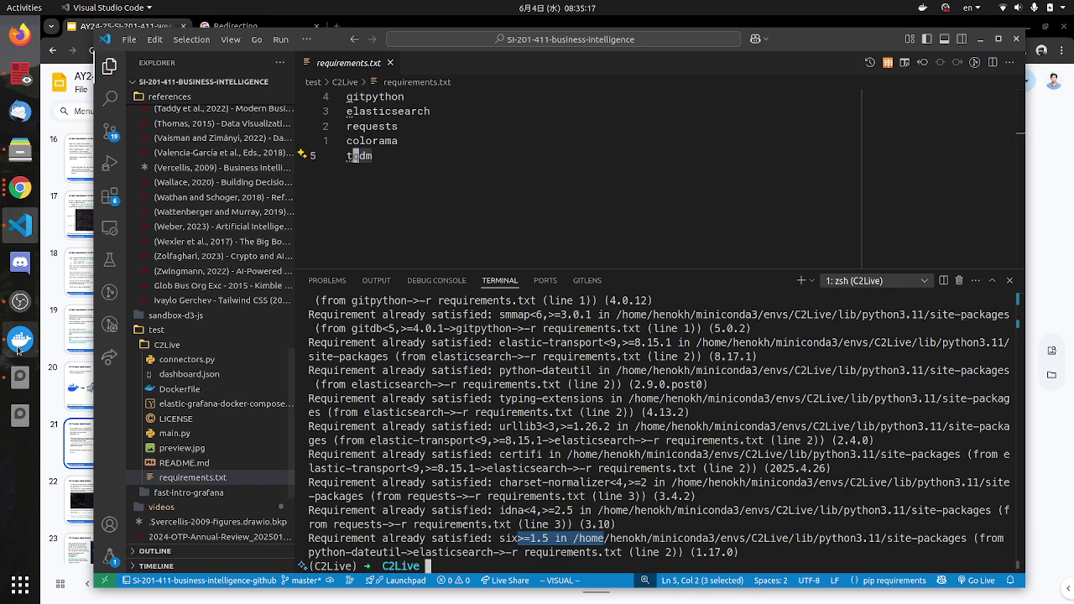
pyautogui.click(19, 344)
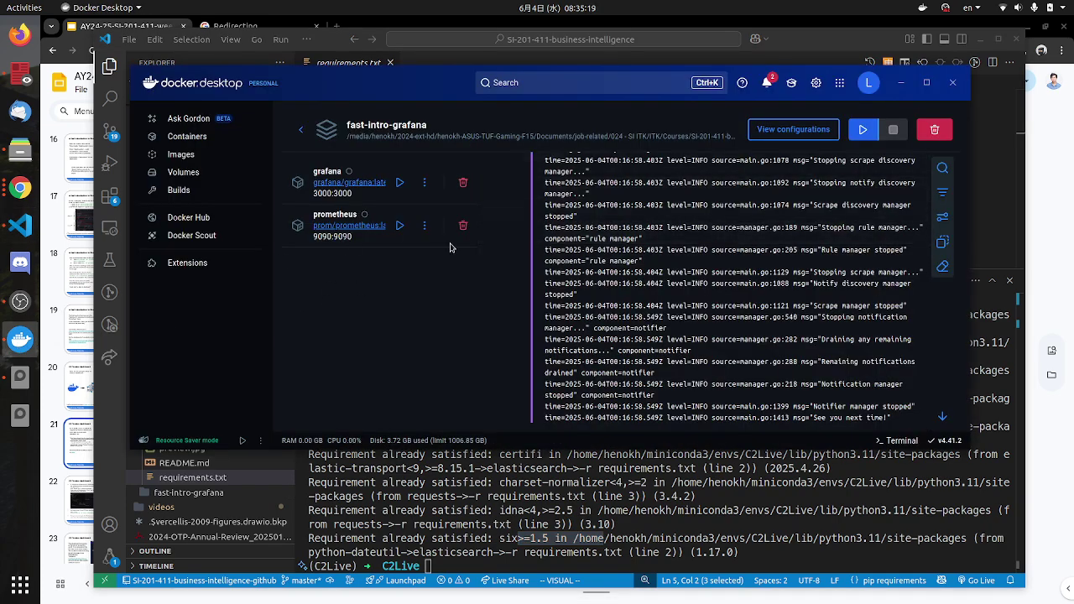
# Step: Add C2Live under Settings > Resources > File sharing, then Apply & restart
pyautogui.click(300, 131)
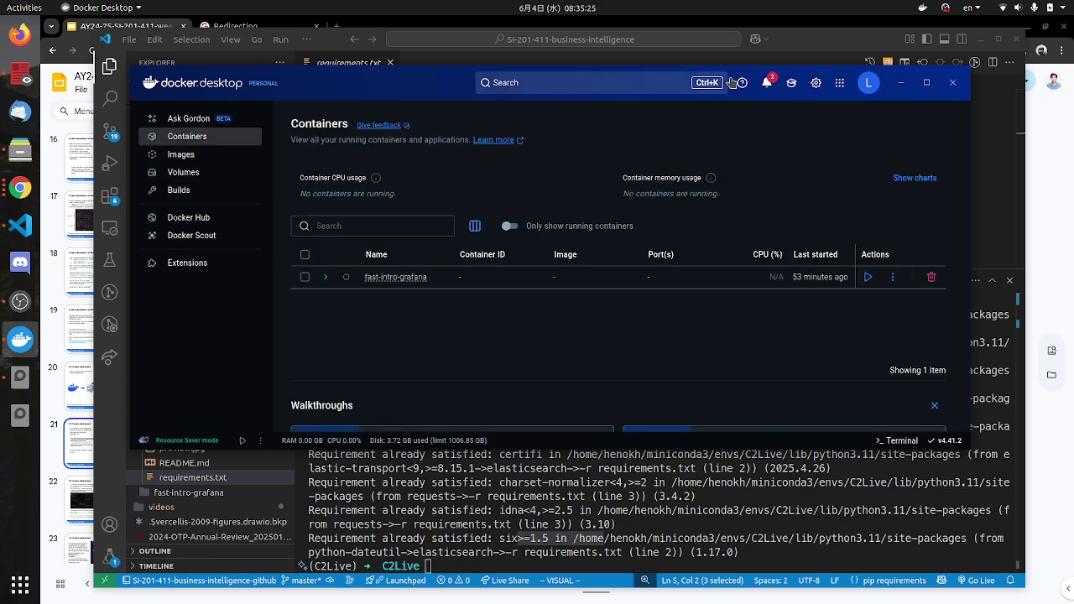
pyautogui.click(816, 82)
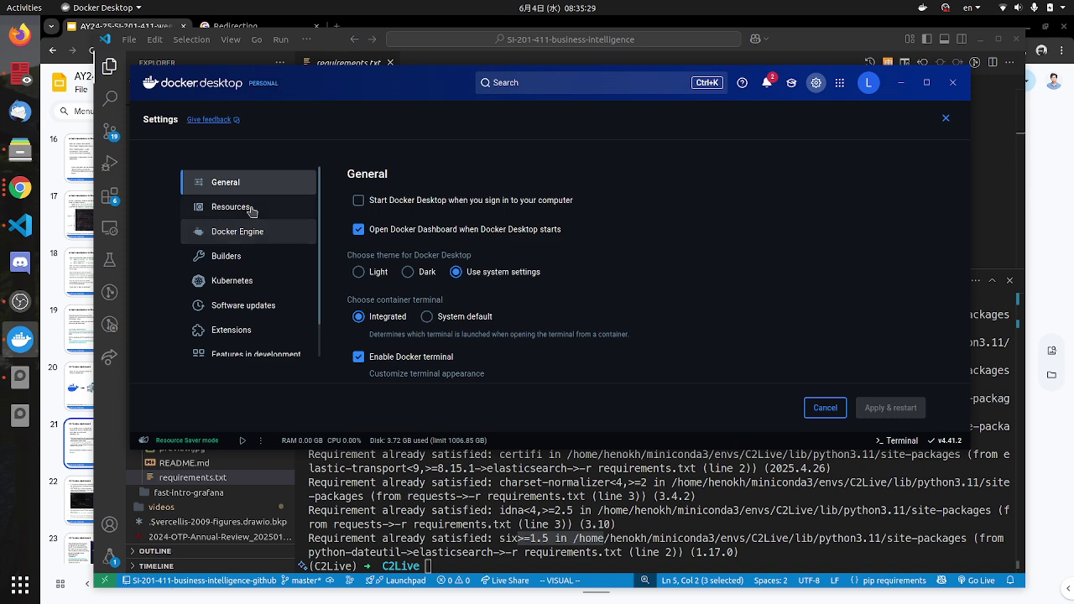
pyautogui.click(233, 208)
pyautogui.click(241, 246)
pyautogui.scroll(-2, 632, 331)
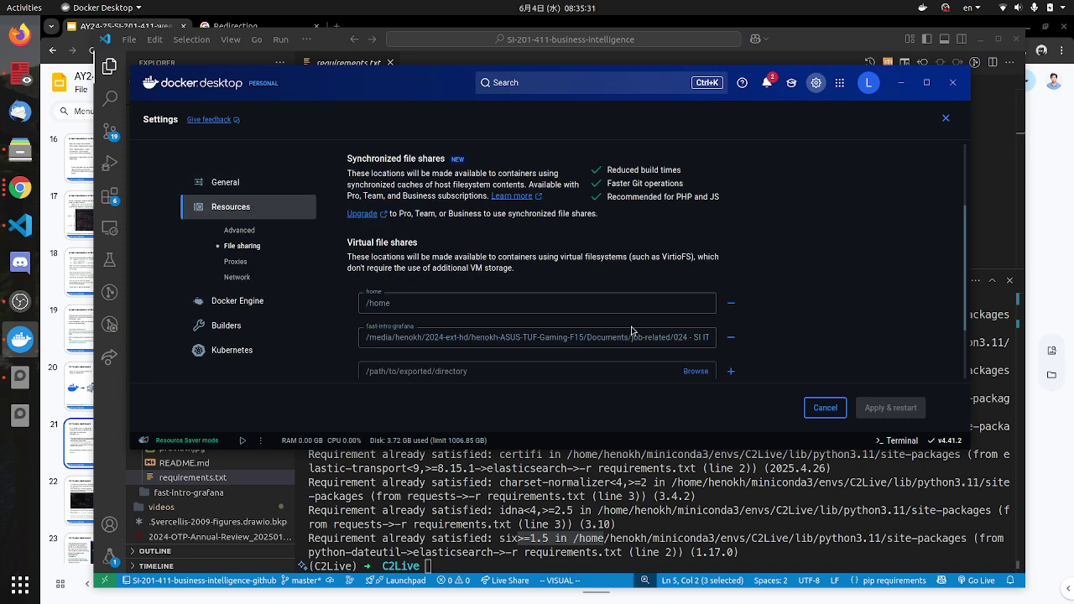
pyautogui.scroll(-2, 632, 331)
pyautogui.click(696, 278)
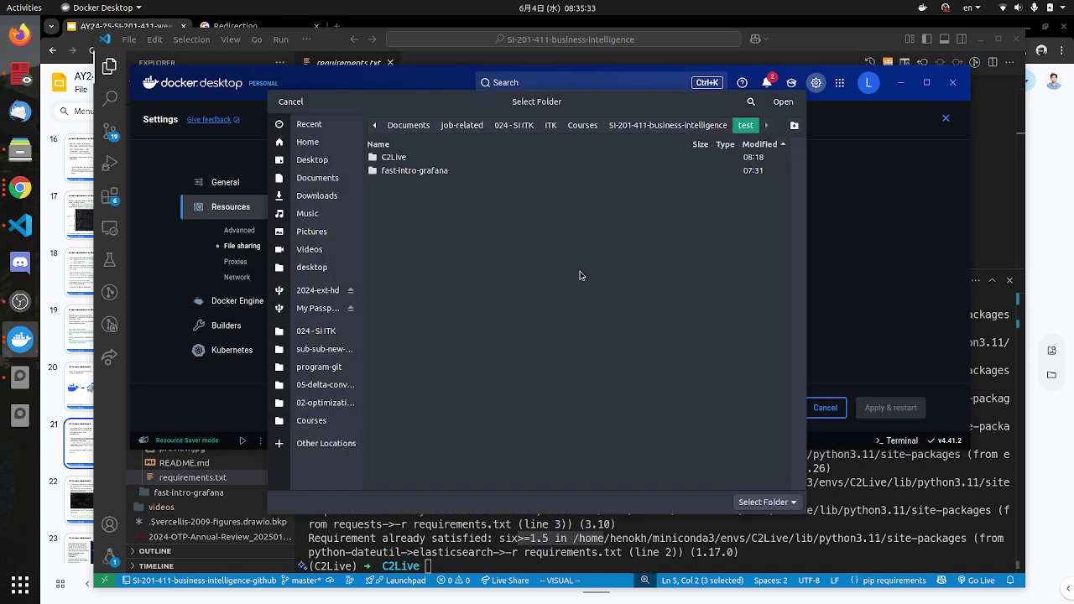
pyautogui.doubleClick(406, 158)
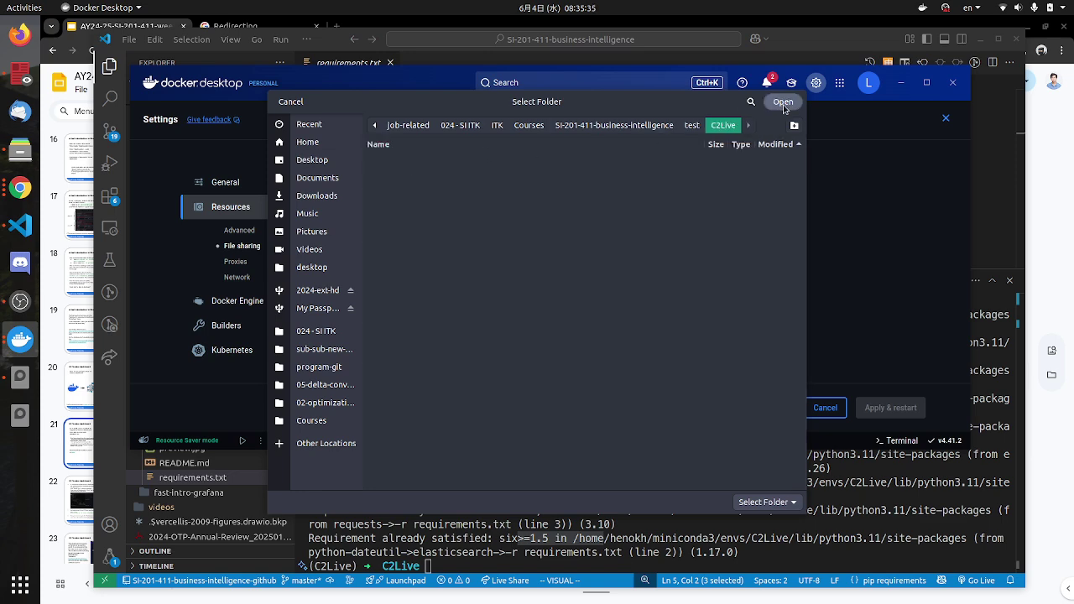
pyautogui.click(783, 104)
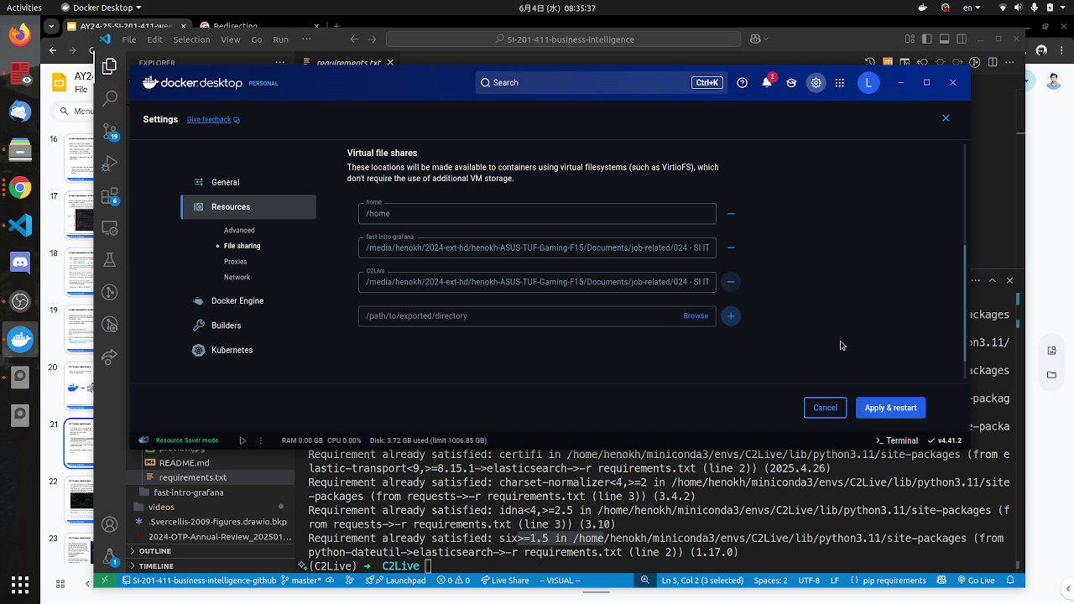
pyautogui.click(880, 402)
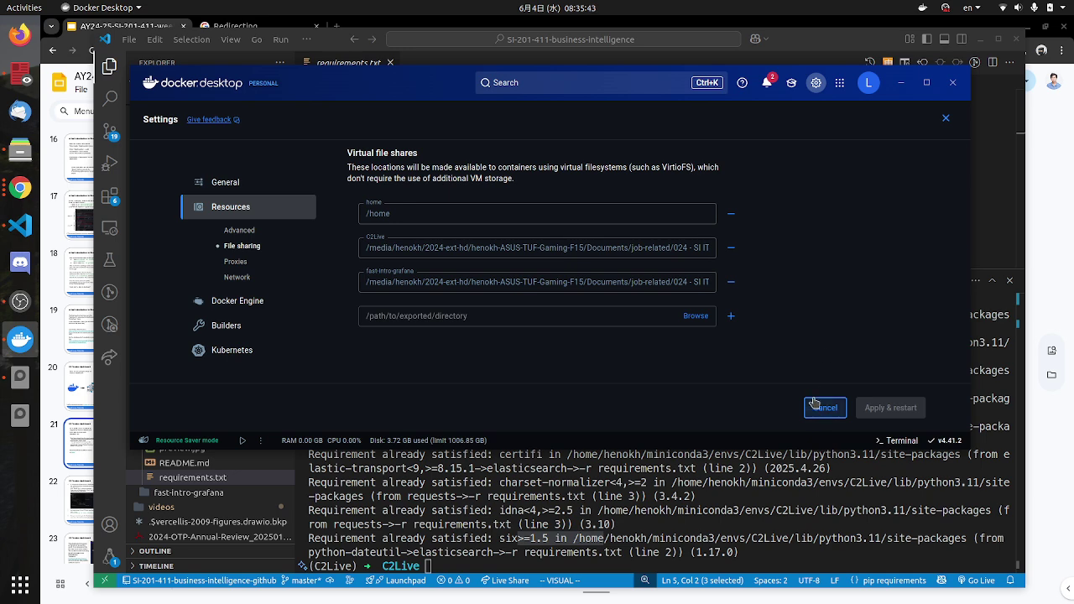
pyautogui.click(816, 411)
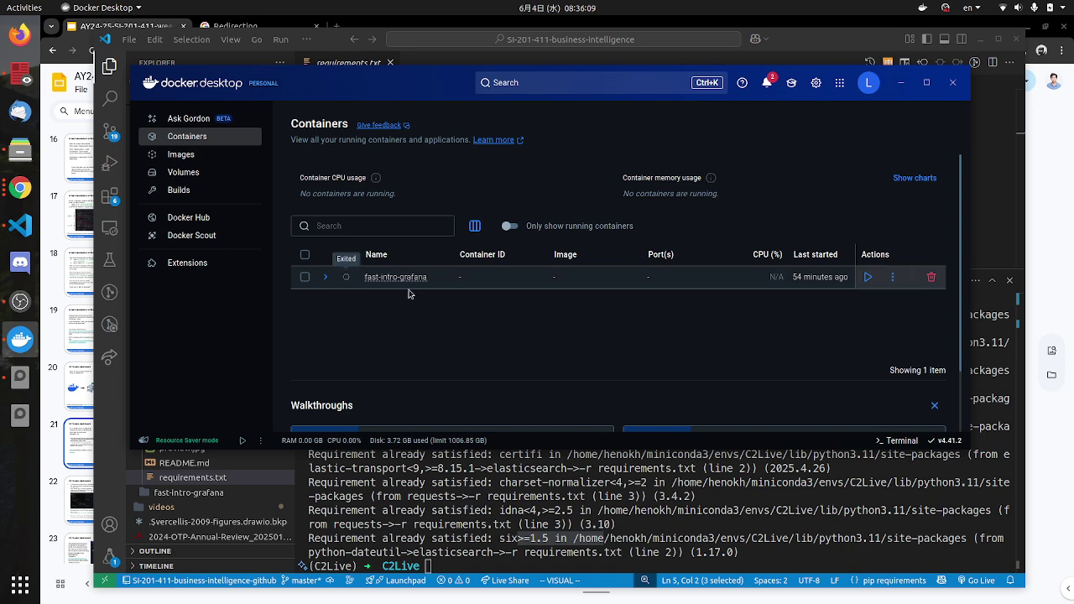
# Step: Append ', and add C2Live into File Sharing menu' to step 4 on the slide
pyautogui.click(751, 547)
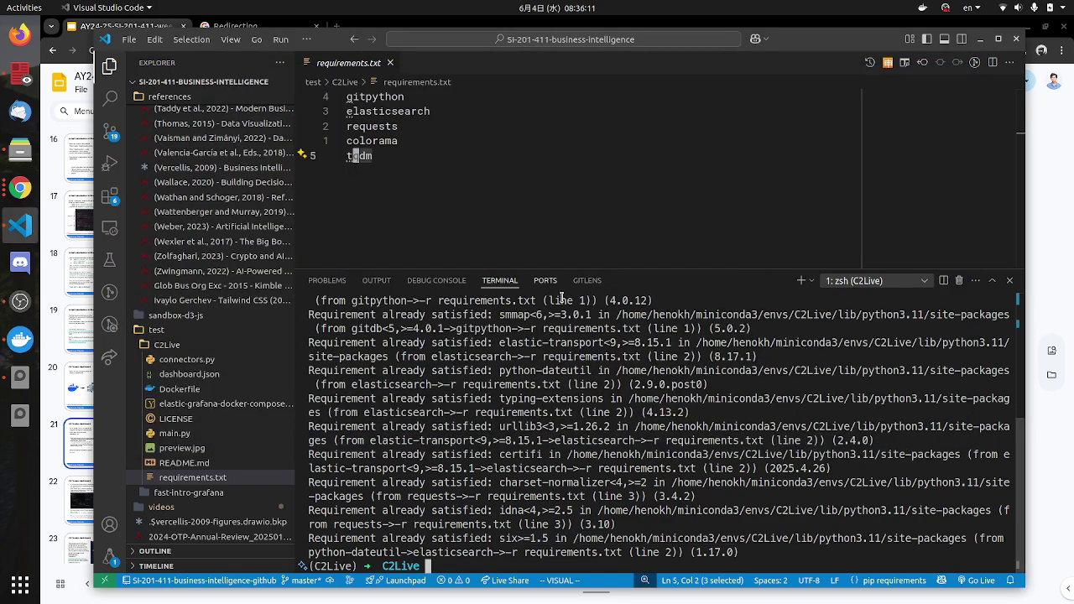
pyautogui.hotkey('alt', 'Tab')
pyautogui.hotkey('alt', 'Tab')
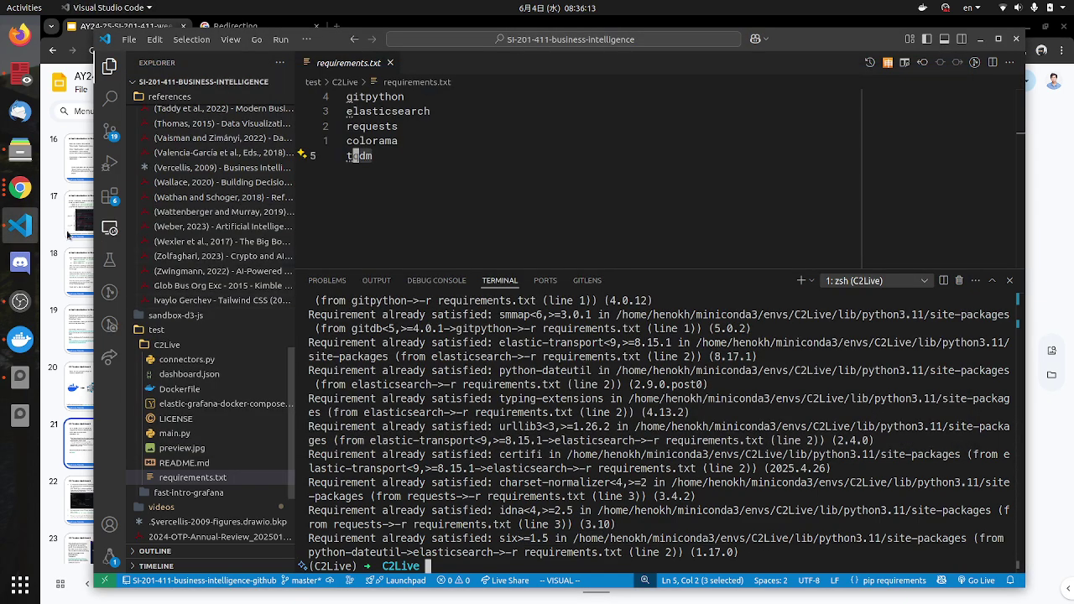
pyautogui.click(20, 188)
pyautogui.click(687, 322)
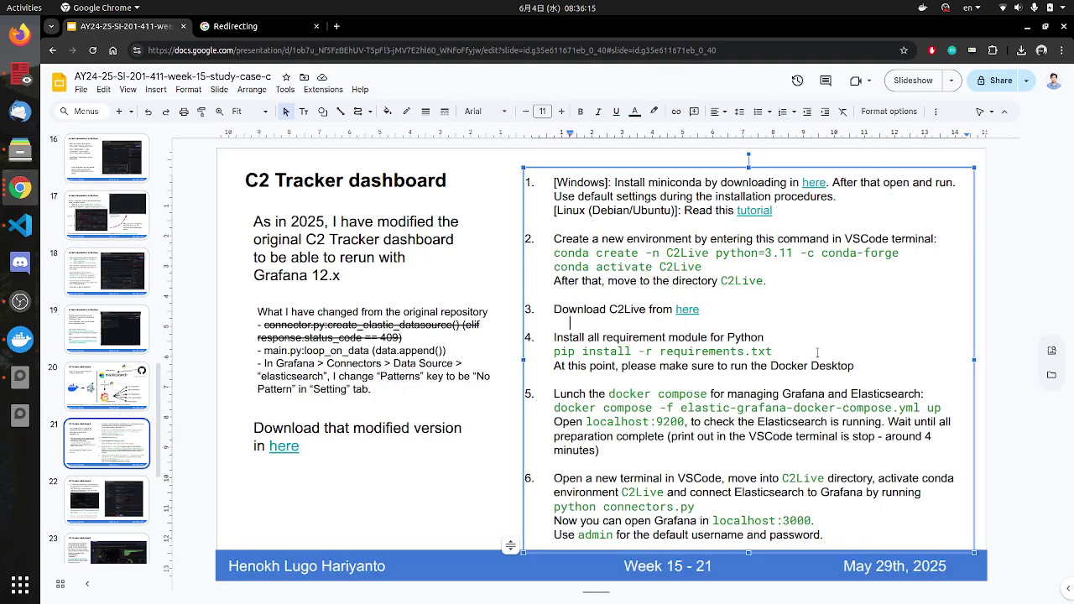
pyautogui.click(752, 311)
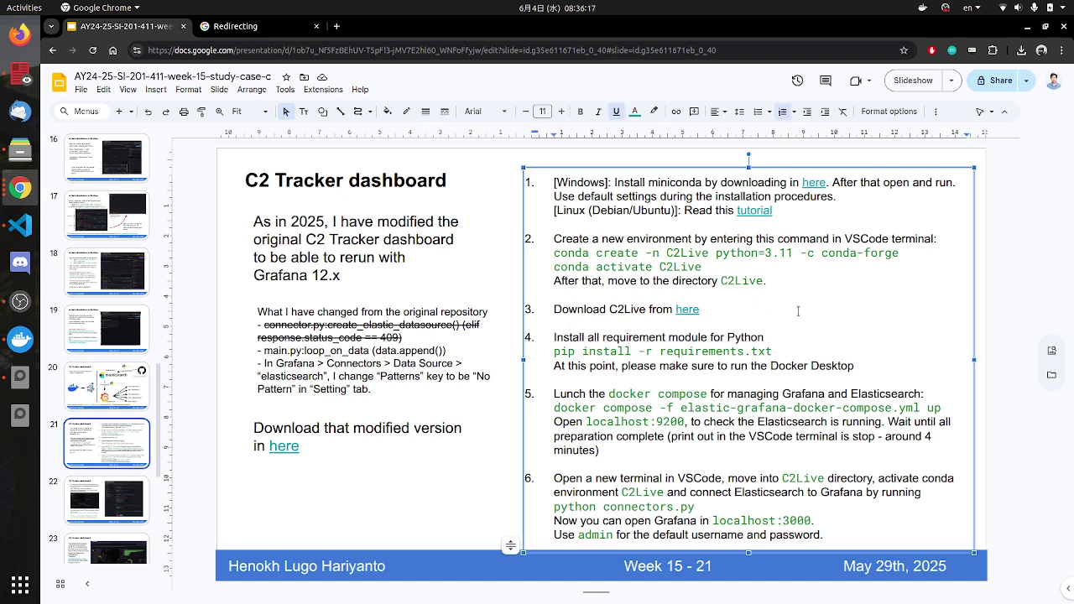
pyautogui.click(871, 367)
pyautogui.write('. ')
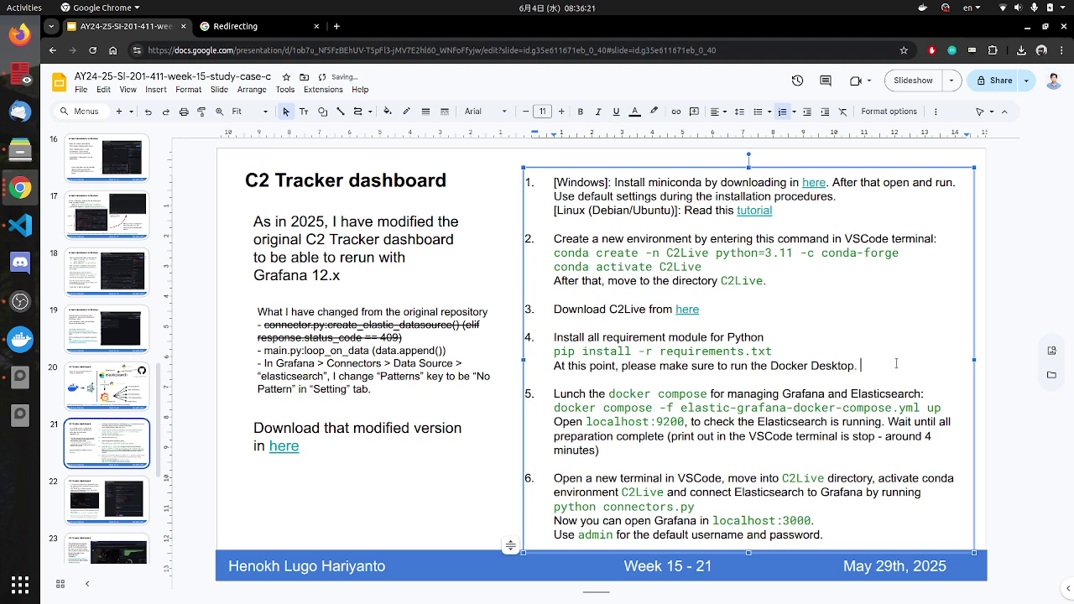
pyautogui.write(', and')
pyautogui.write('add `C2Live')
pyautogui.write('` into File')
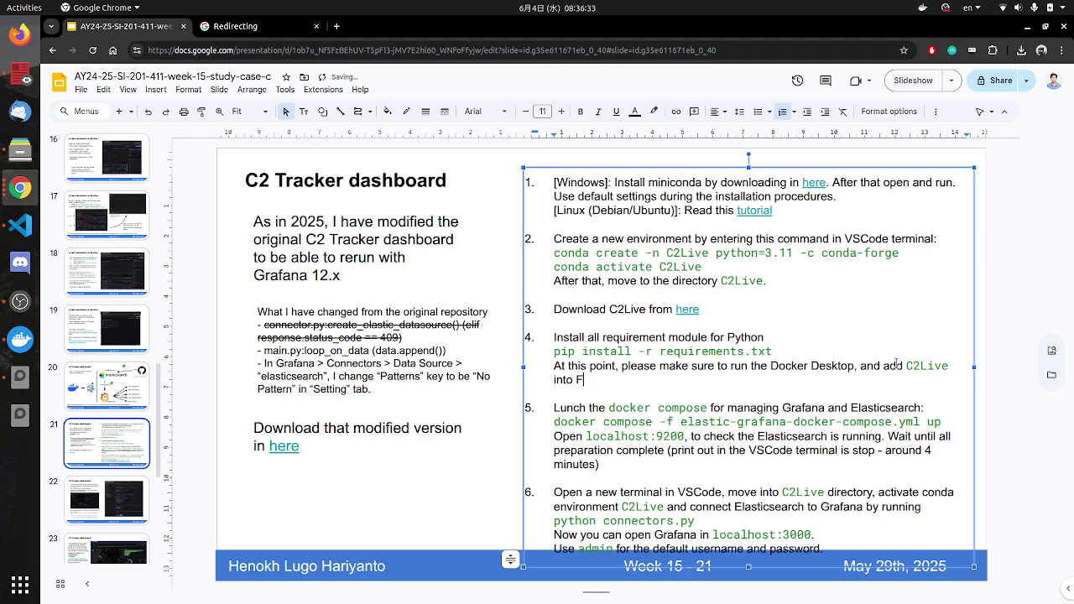
pyautogui.write('File Sharing ')
pyautogui.write(' menu')
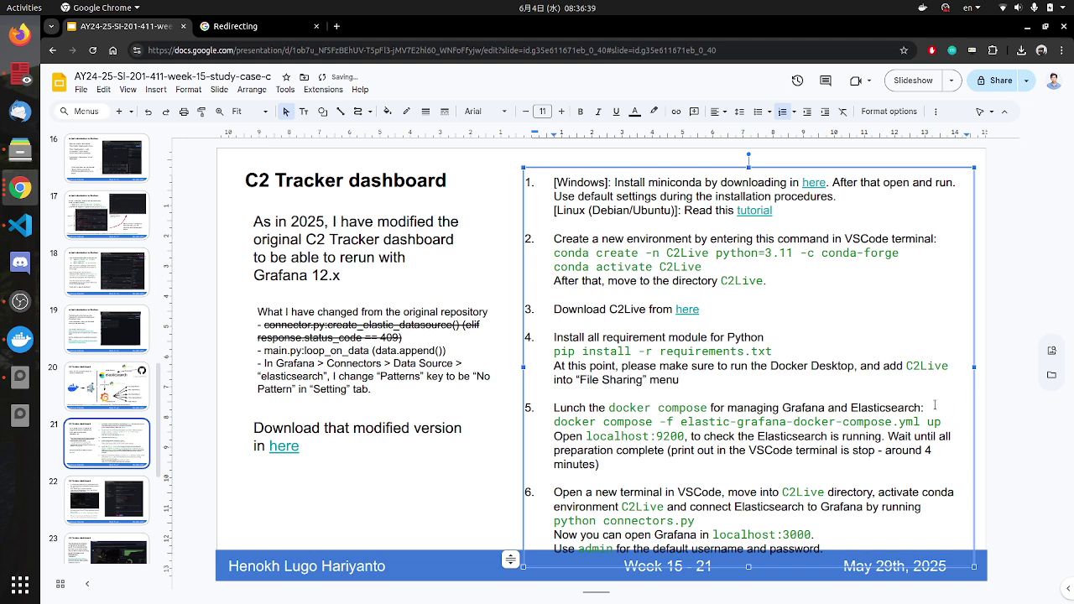
# Step: Set the whole instruction list to font size 10
pyautogui.hotkey('ctrl', 'a')
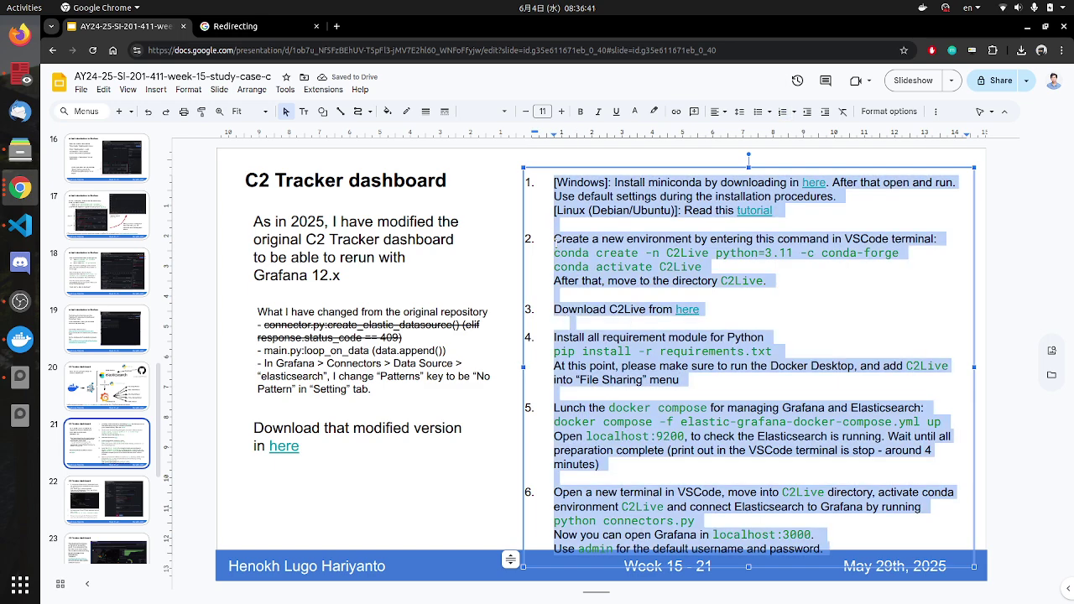
pyautogui.click(526, 111)
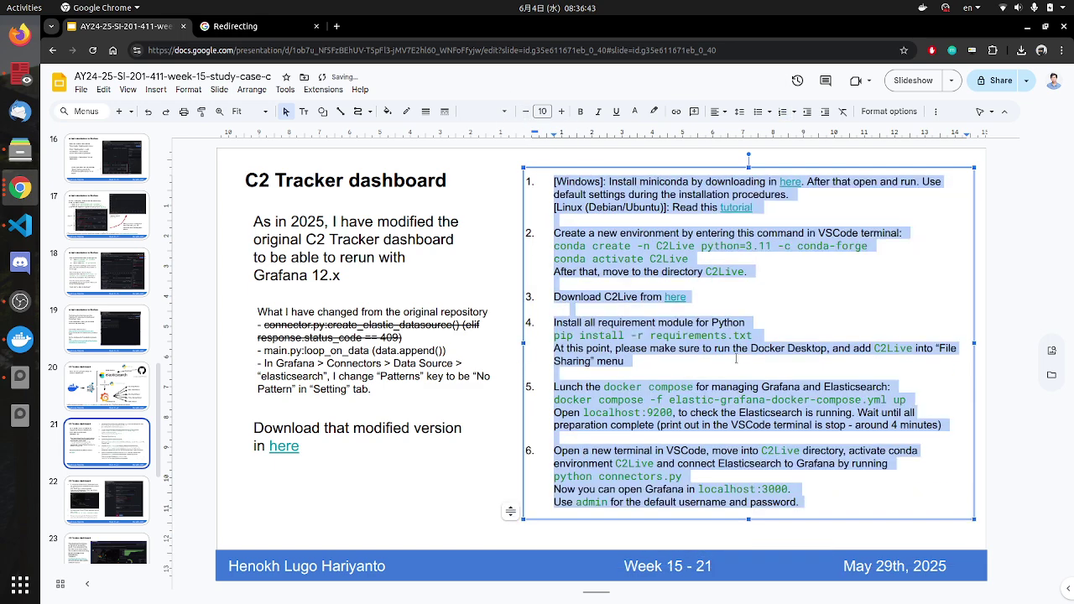
pyautogui.click(658, 350)
# Step: Insert 'directory.' after C2Live in step 4 and highlight step 5's docker compose command
pyautogui.click(779, 400)
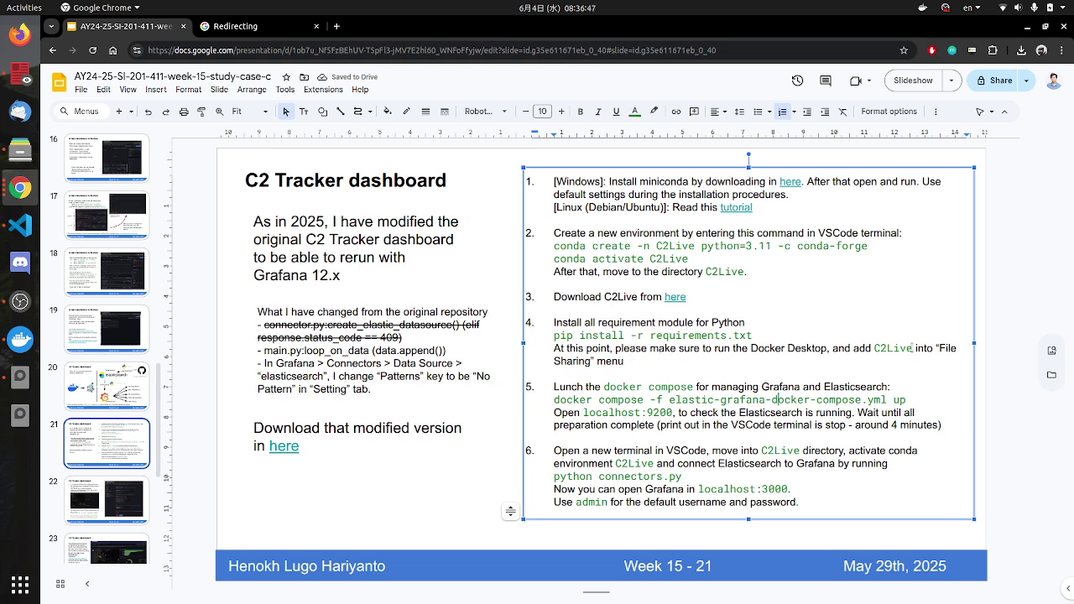
pyautogui.write('dire')
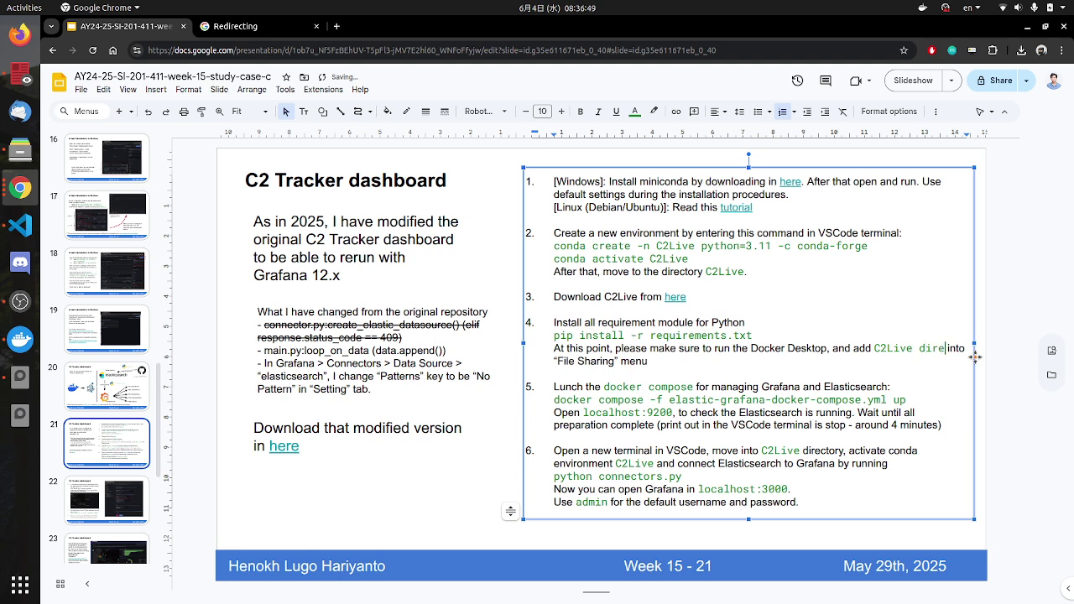
pyautogui.press('BackSpace')
pyautogui.press('BackSpace')
pyautogui.press('BackSpace')
pyautogui.press('BackSpace')
pyautogui.press('BackSpace')
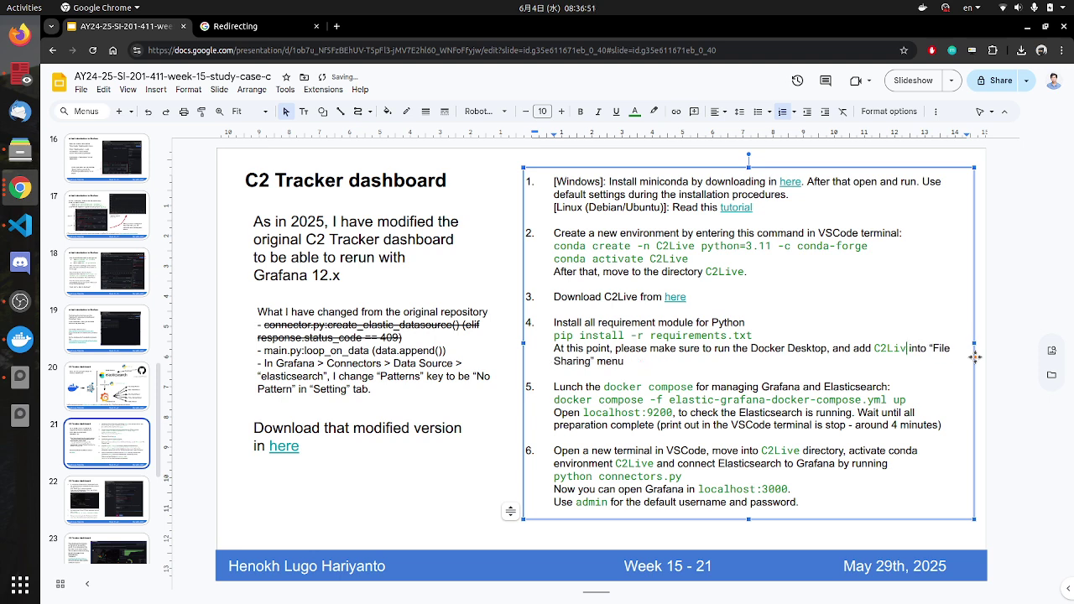
pyautogui.write('directory ')
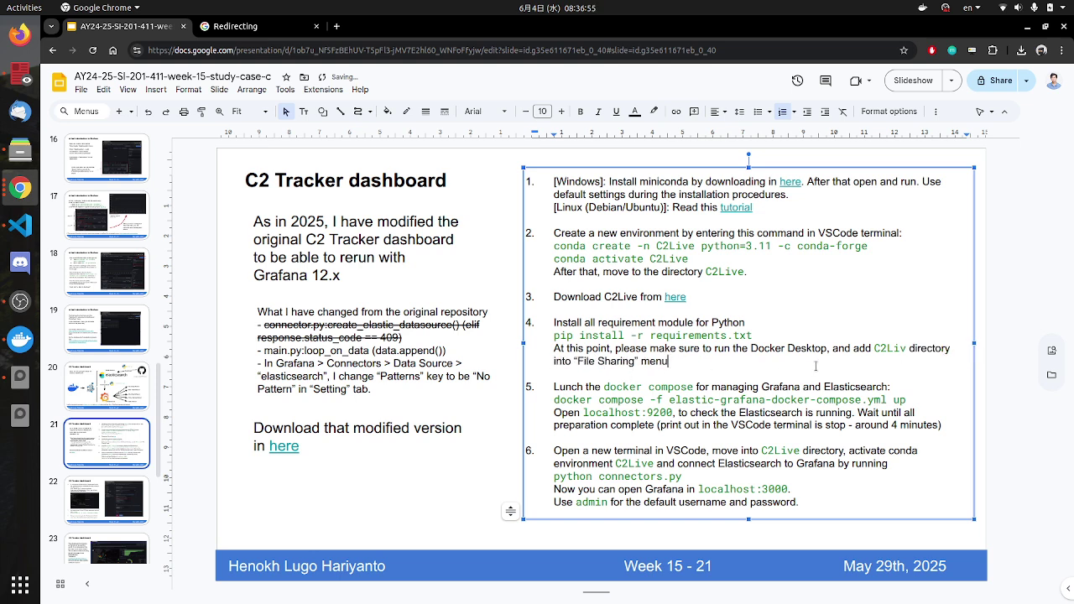
pyautogui.write('.')
pyautogui.moveTo(622, 387); pyautogui.dragTo(662, 387)
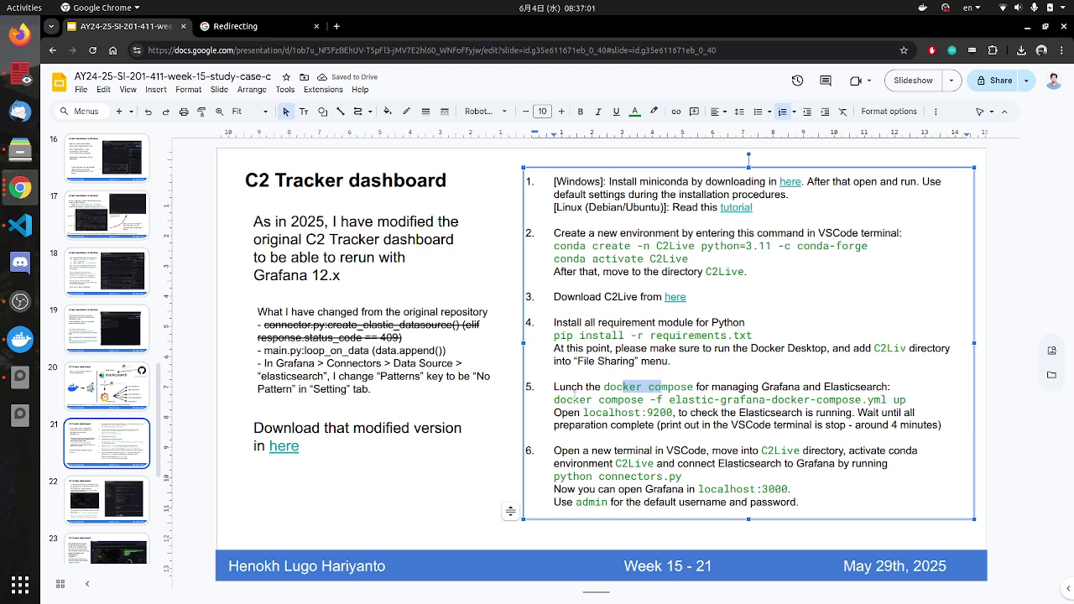
pyautogui.moveTo(575, 400); pyautogui.dragTo(895, 400)
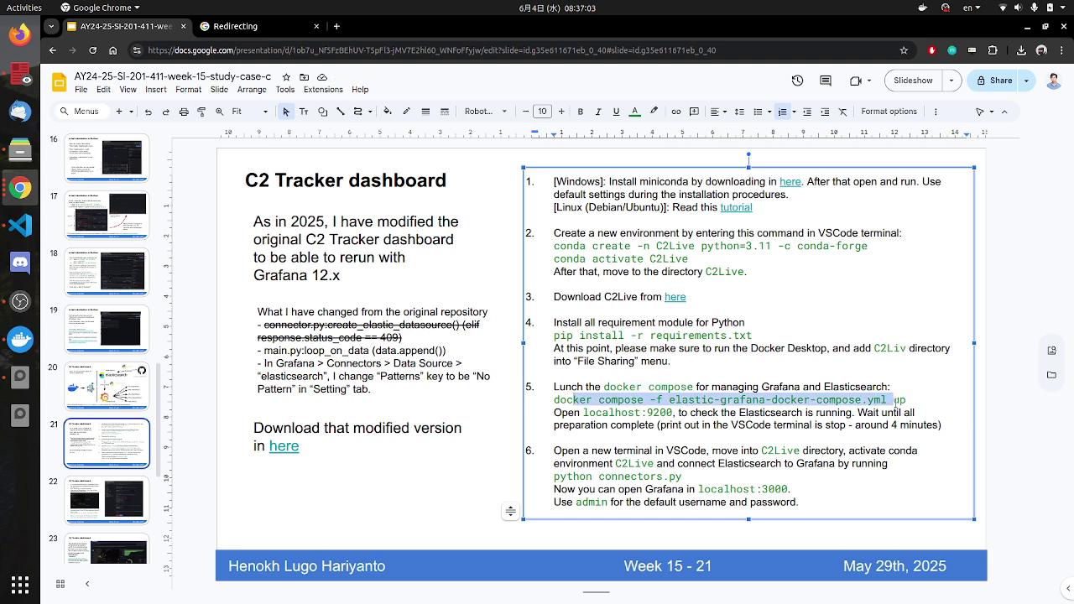
pyautogui.click(759, 425)
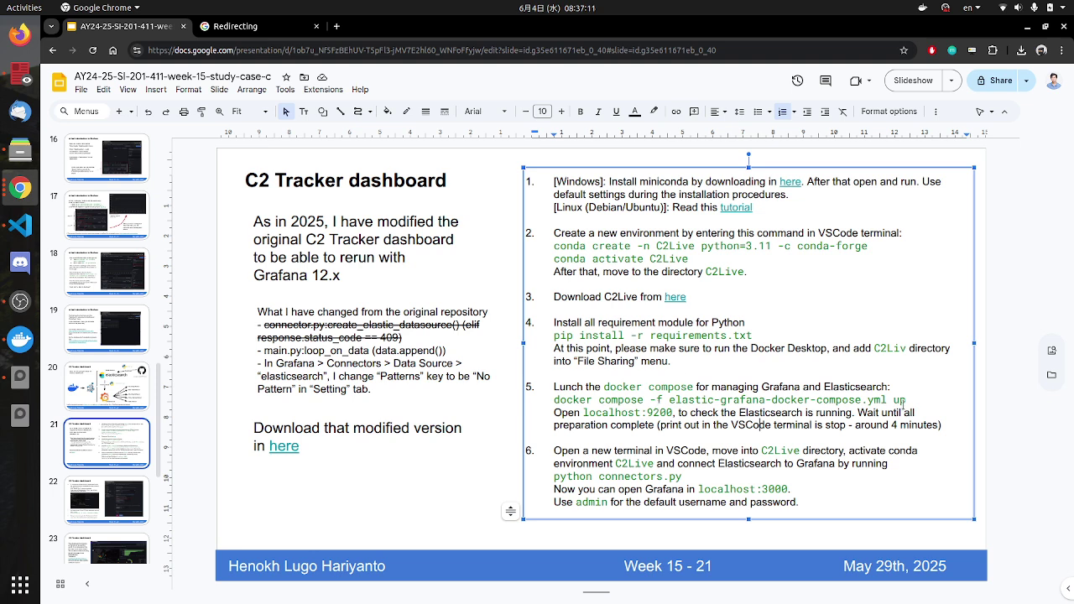
# Step: View Grafana slide 11 and highlight the '-d --pull=missing' docker options
pyautogui.click(20, 225)
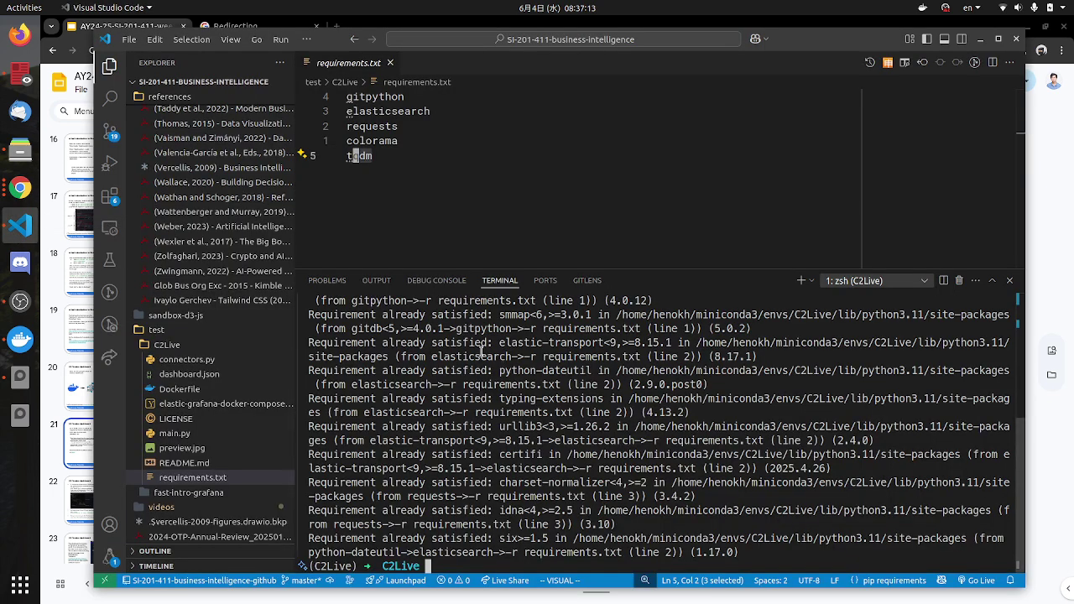
pyautogui.hotkey('alt', 'Tab')
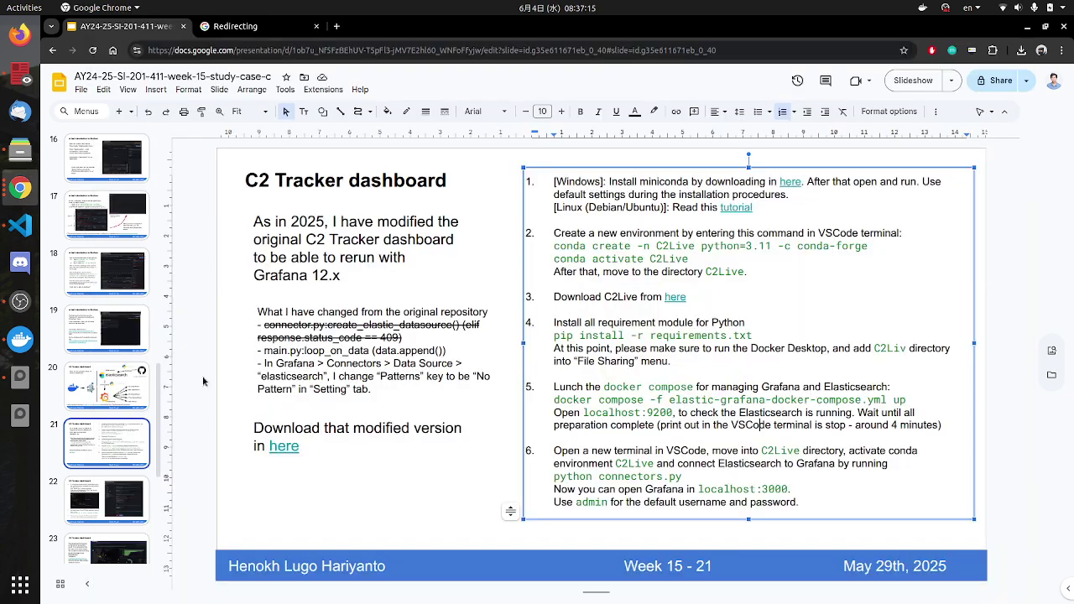
pyautogui.scroll(5, 117, 280)
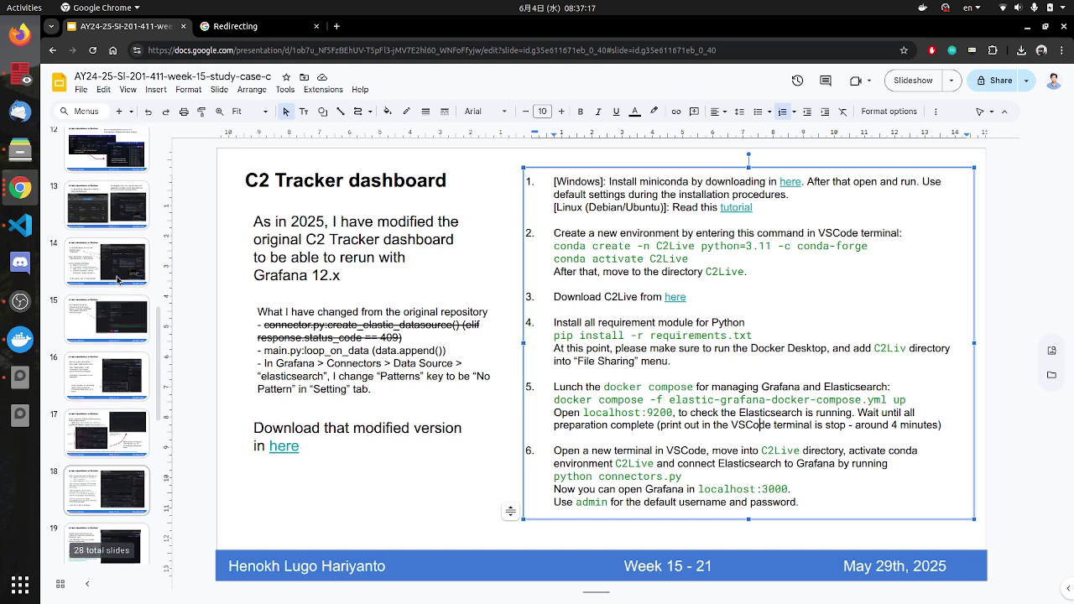
pyautogui.scroll(4, 117, 281)
pyautogui.click(111, 290)
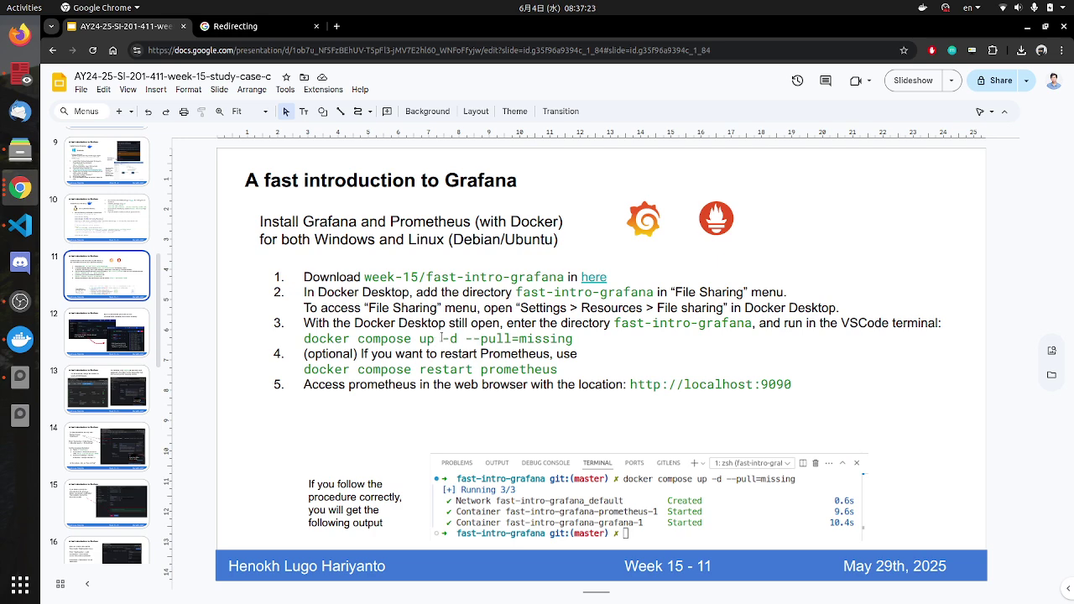
pyautogui.moveTo(442, 337); pyautogui.dragTo(571, 338)
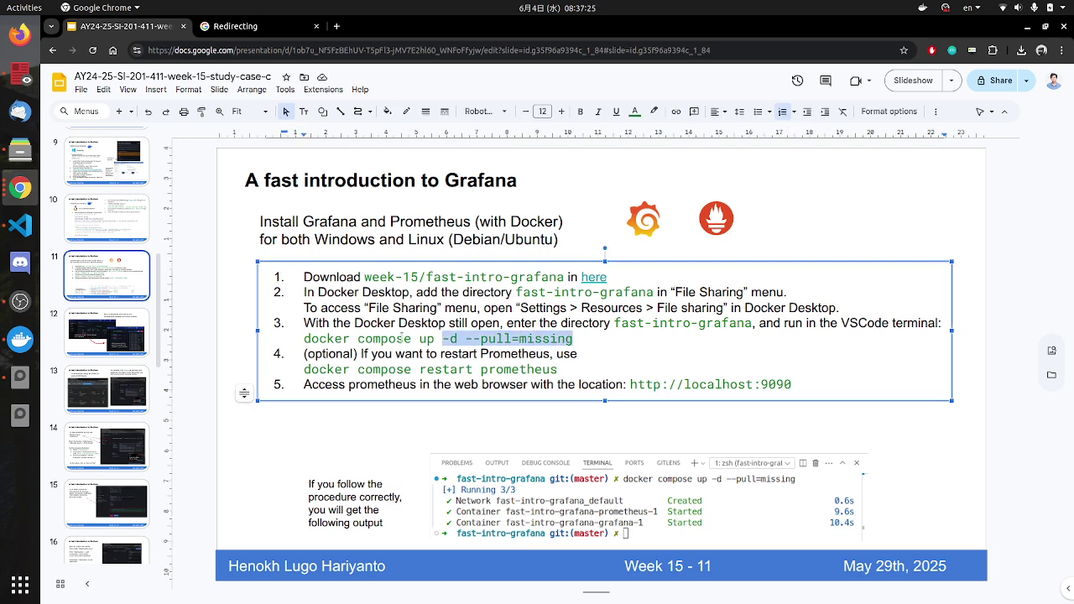
# Step: Return to the C2 Tracker slide and select the '-f' option in step 5
pyautogui.scroll(-6, 125, 470)
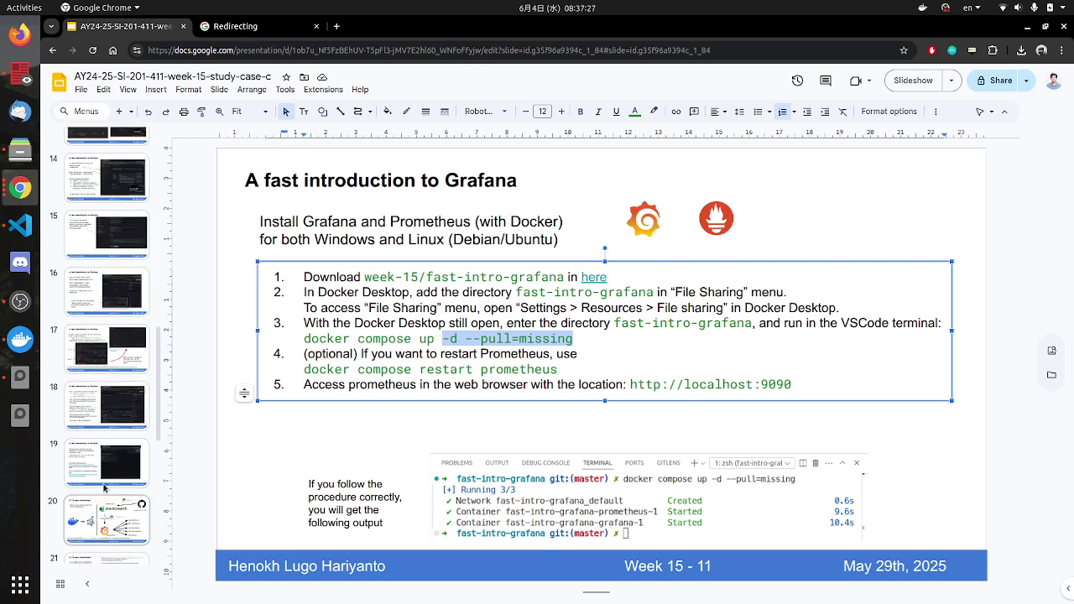
pyautogui.click(107, 376)
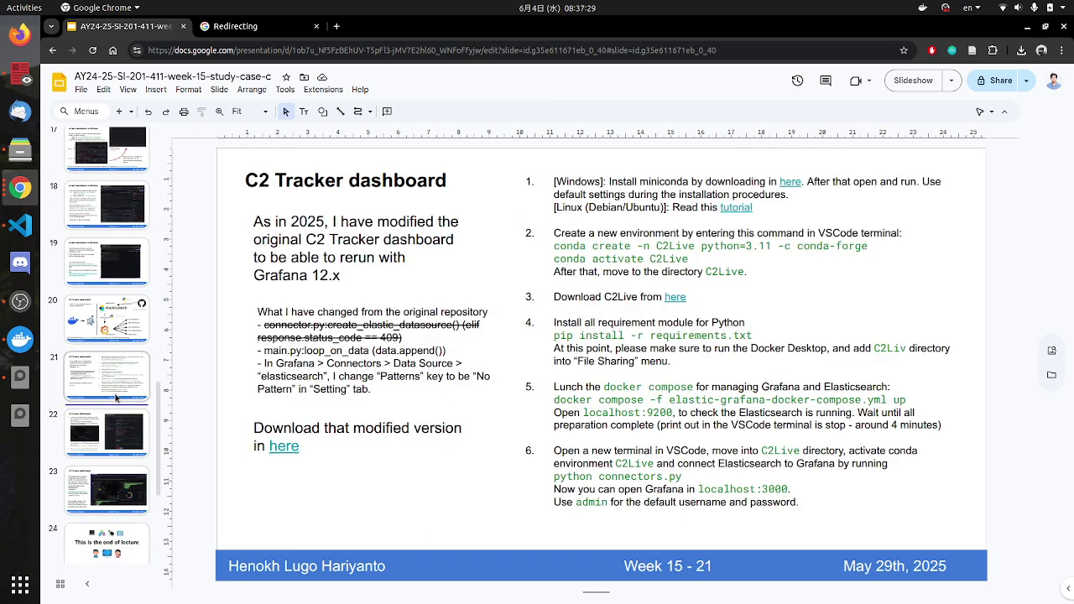
pyautogui.moveTo(652, 400); pyautogui.dragTo(669, 400)
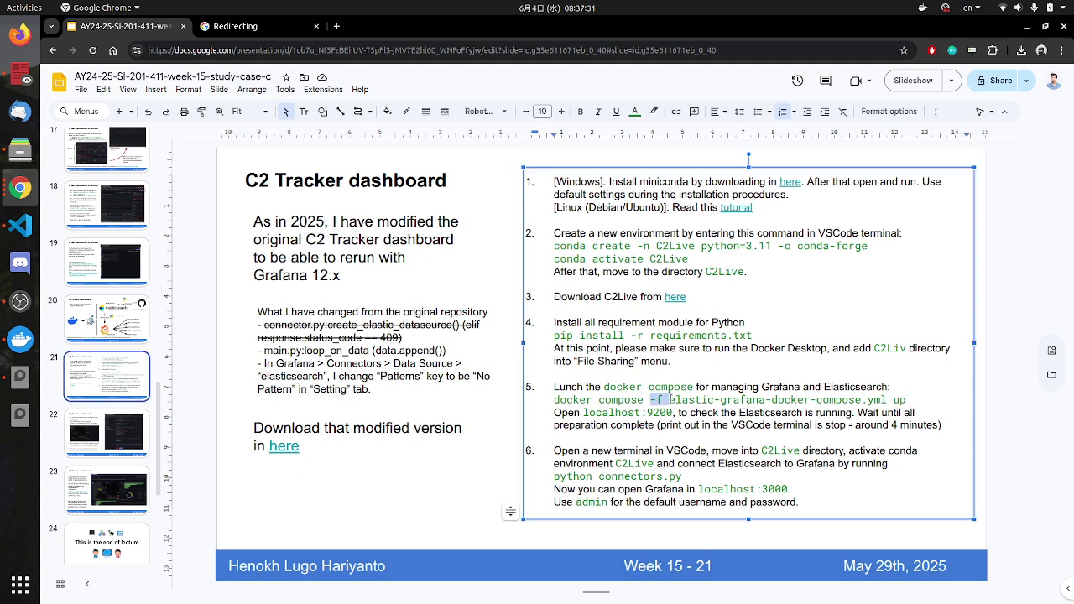
pyautogui.click(710, 413)
pyautogui.doubleClick(652, 400)
pyautogui.hotkey('alt', 'Tab')
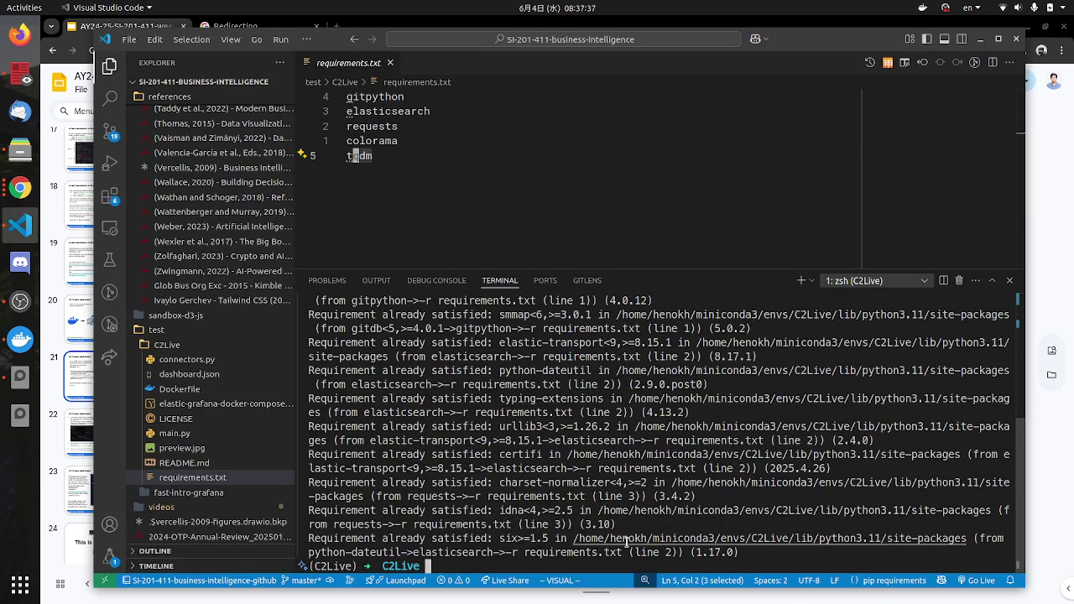
# Step: Abandon the half-typed docker compose command and clear the terminal screen
pyautogui.write('docker ')
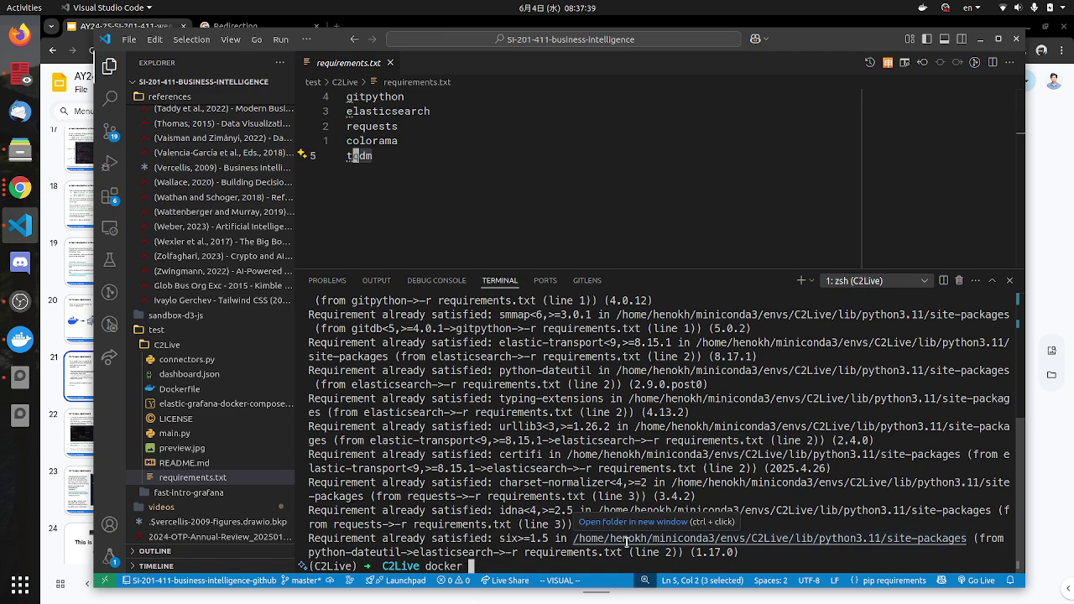
pyautogui.write('compose')
pyautogui.hotkey('alt', 'Tab')
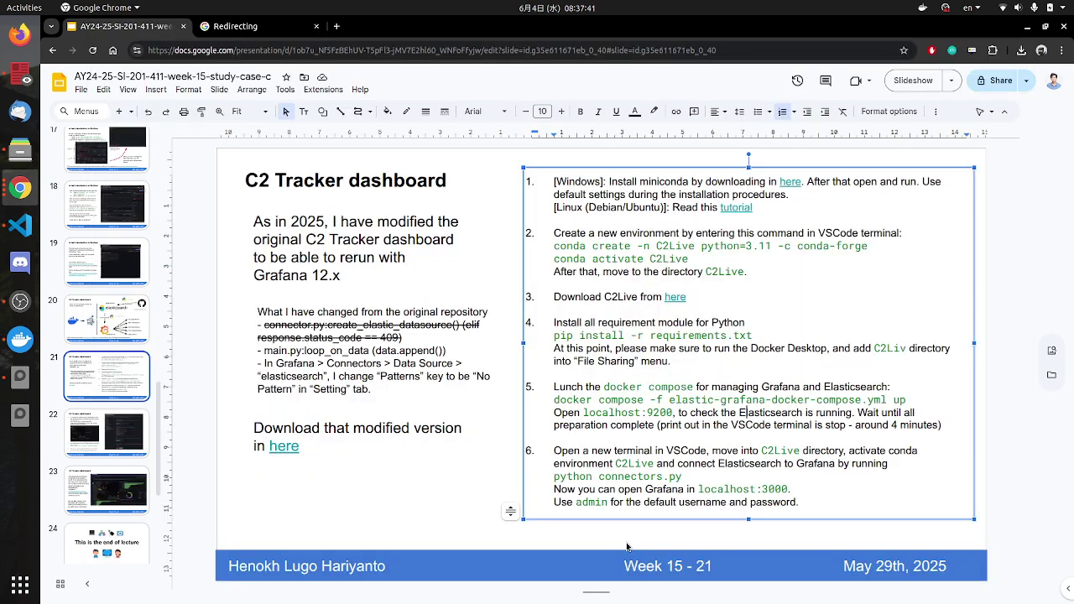
pyautogui.hotkey('alt', 'Tab')
pyautogui.hotkey('alt', 'Tab')
pyautogui.hotkey('alt', 'Tab')
pyautogui.hotkey('alt', 'Tab')
pyautogui.hotkey('alt', 'Tab')
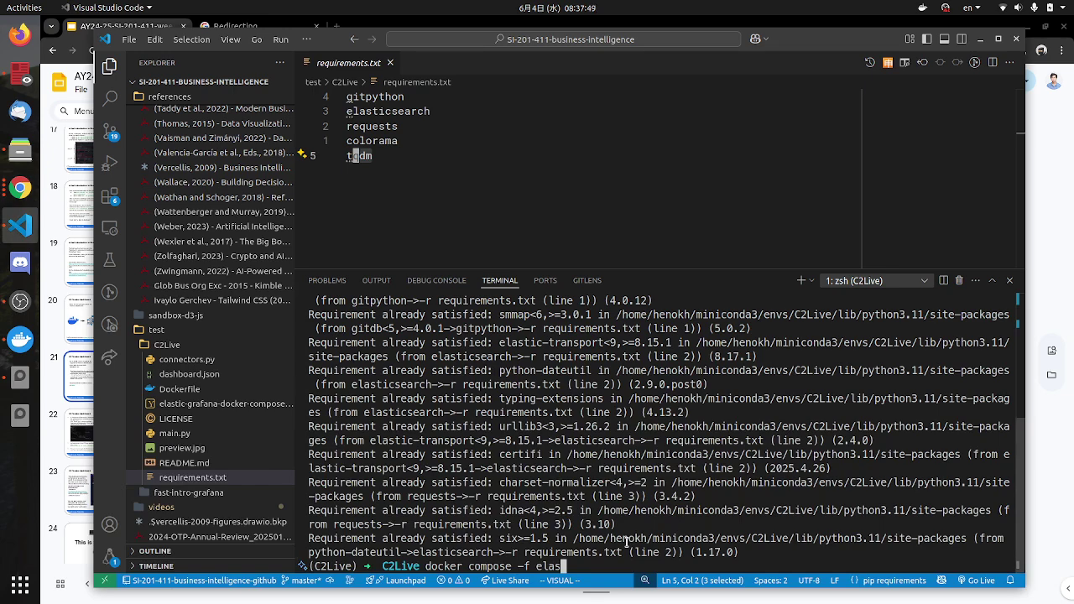
pyautogui.press('Tab')
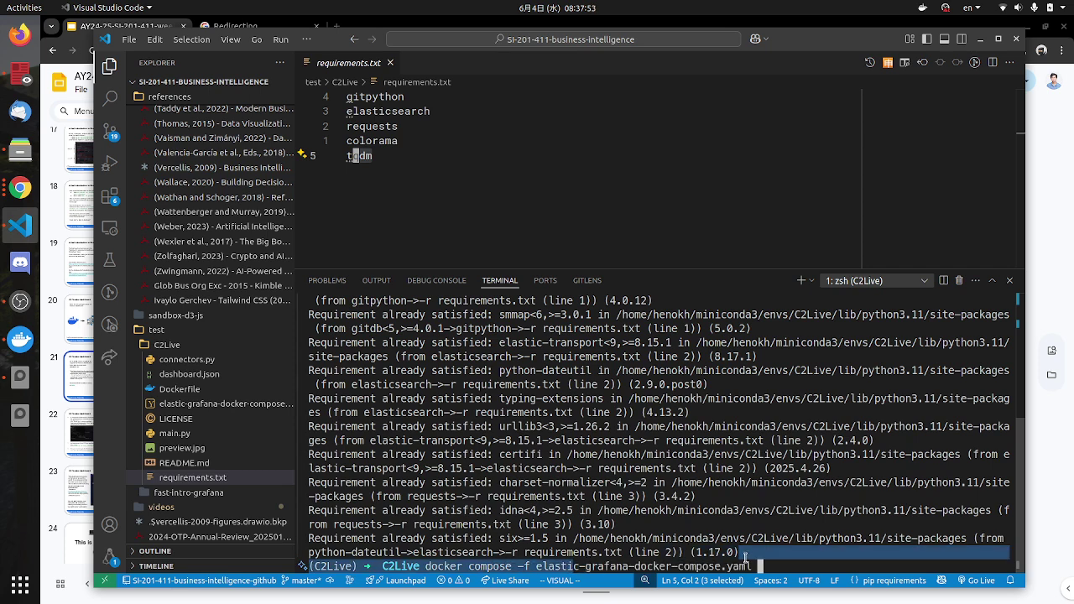
pyautogui.hotkey('ctrl', 'c')
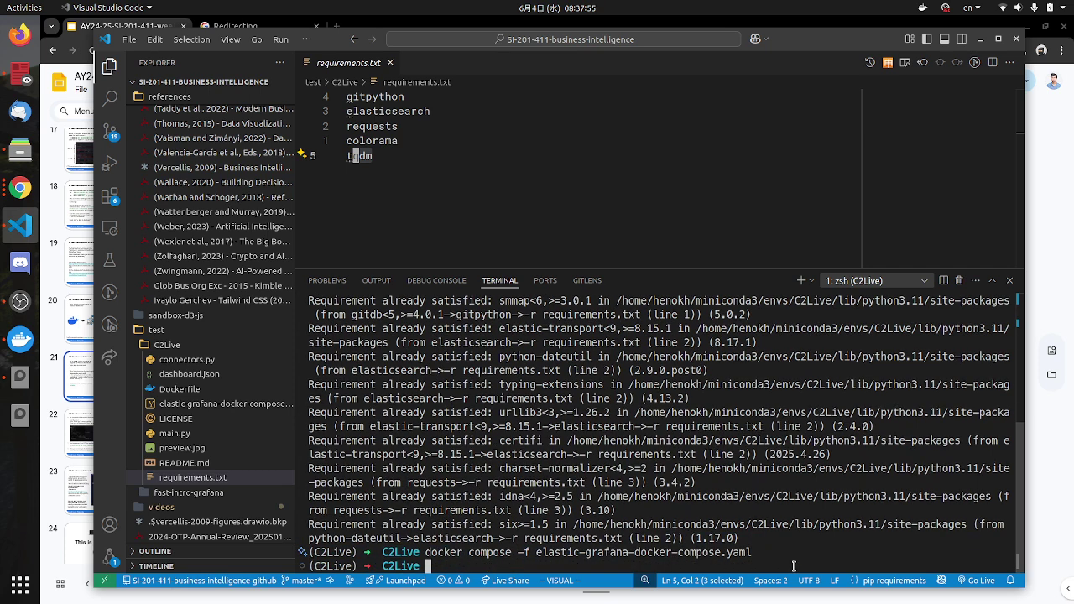
pyautogui.write('clear')
pyautogui.press('Return')
# Step: Run 'docker compose -f elastic-grafana-docker-compose.yaml up' and enlarge the terminal panel
pyautogui.write('do')
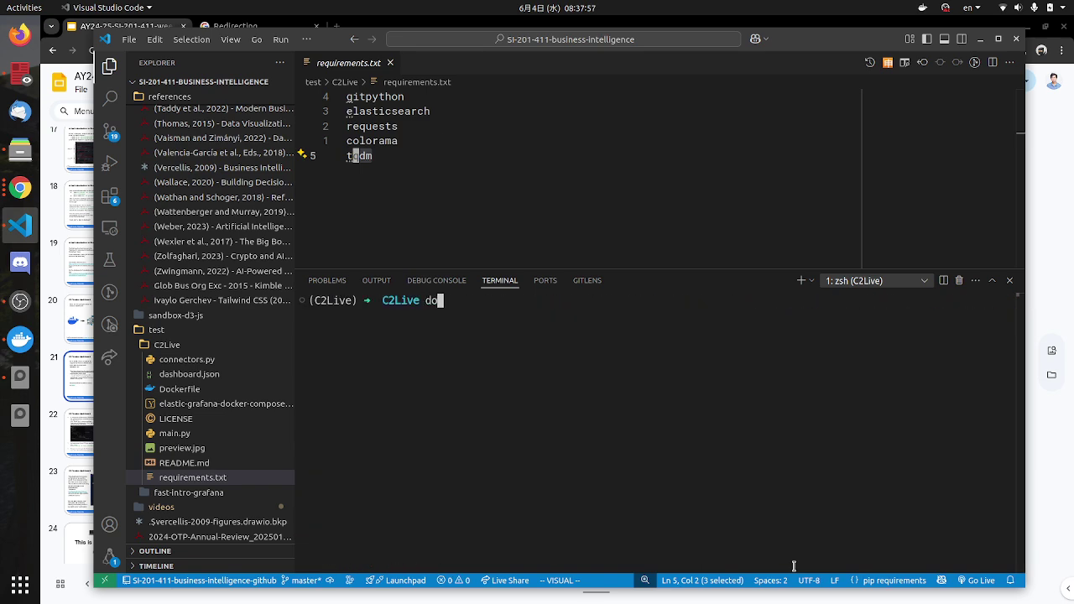
pyautogui.write('cker compos')
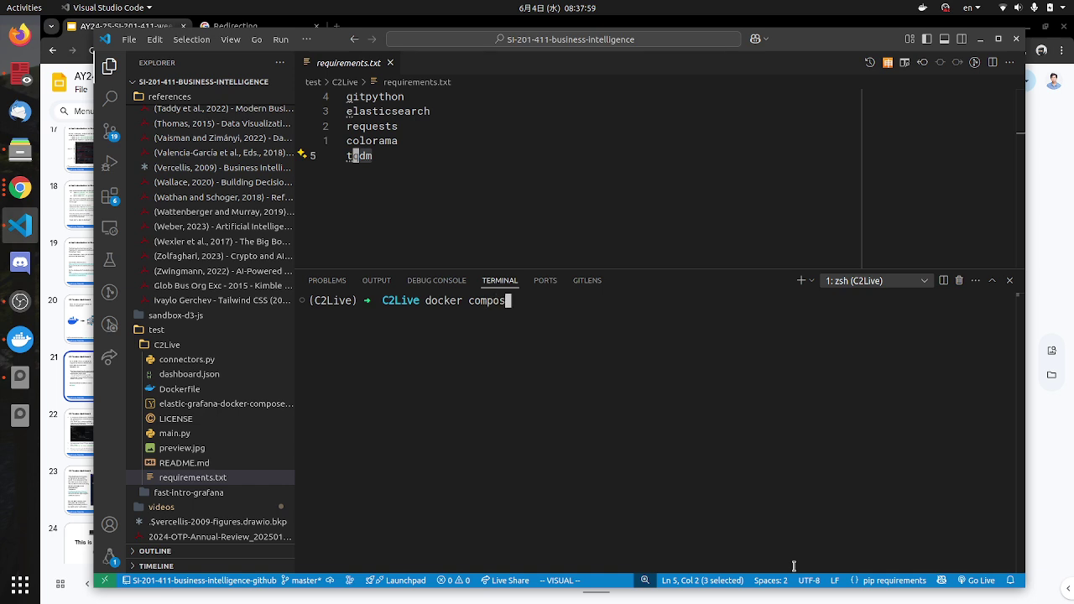
pyautogui.write('e -f elas')
pyautogui.press('Tab')
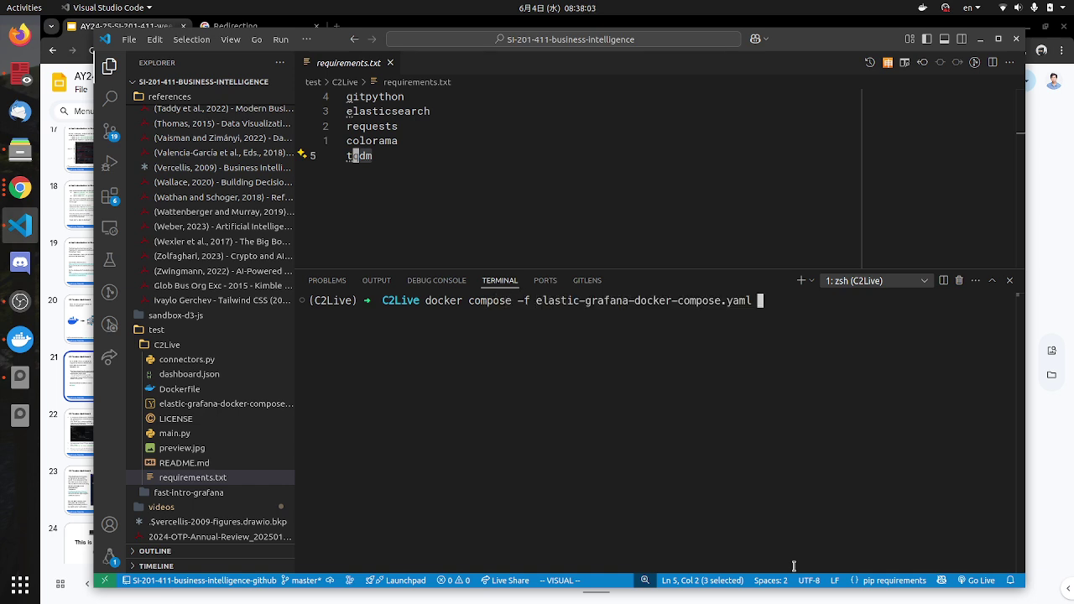
pyautogui.write('up')
pyautogui.hotkey('alt', 'Tab')
pyautogui.hotkey('alt', 'Tab')
pyautogui.press('Return')
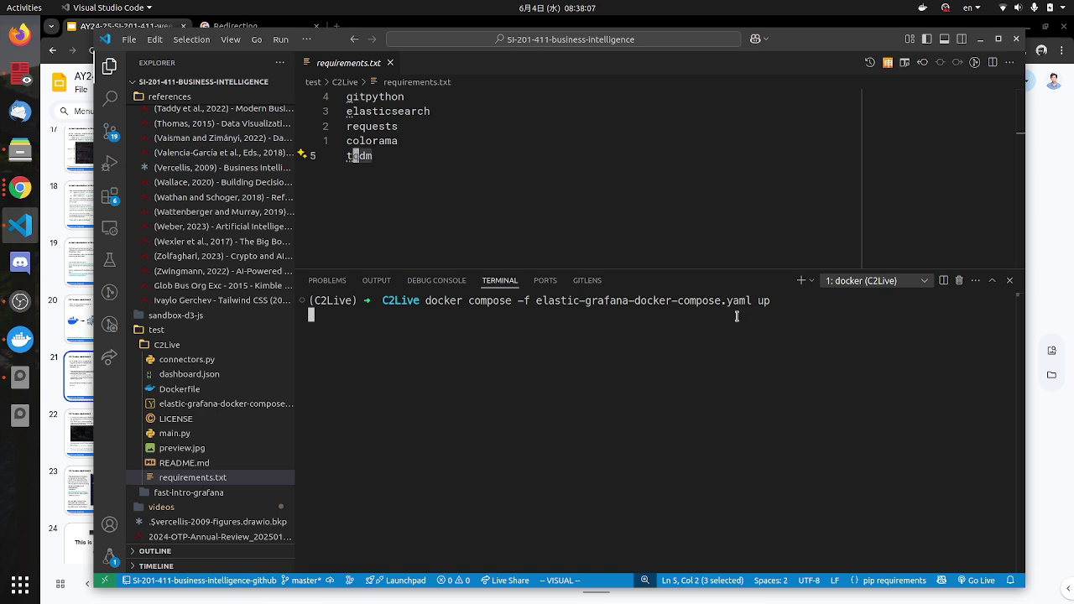
pyautogui.moveTo(741, 270); pyautogui.dragTo(740, 240)
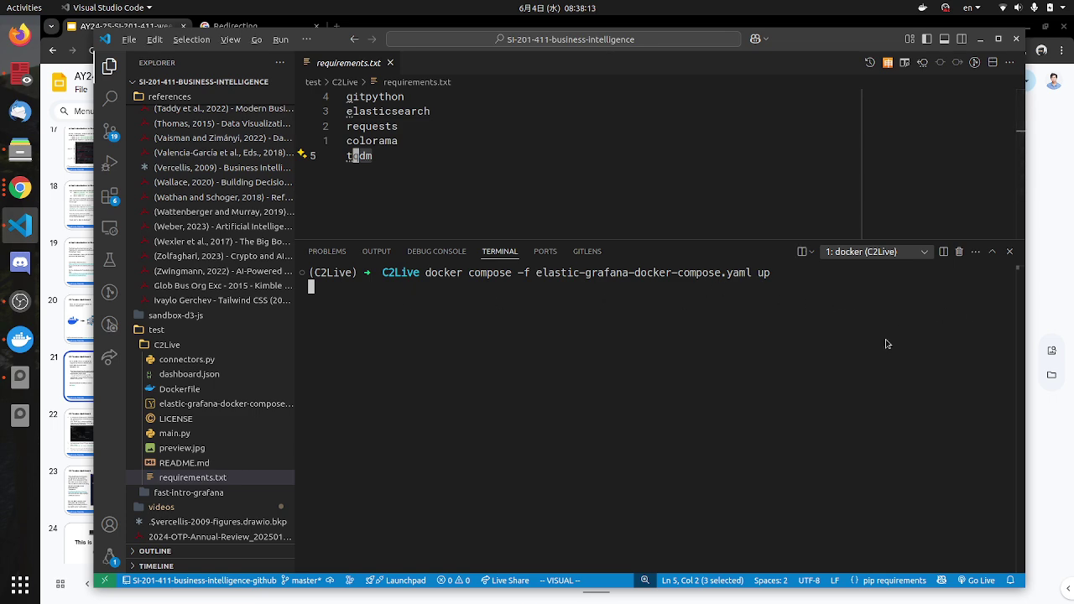
# Step: Compare the slide's waiting note with the created network, container and attach lines
pyautogui.hotkey('alt', 'Tab')
pyautogui.moveTo(926, 425); pyautogui.dragTo(816, 425)
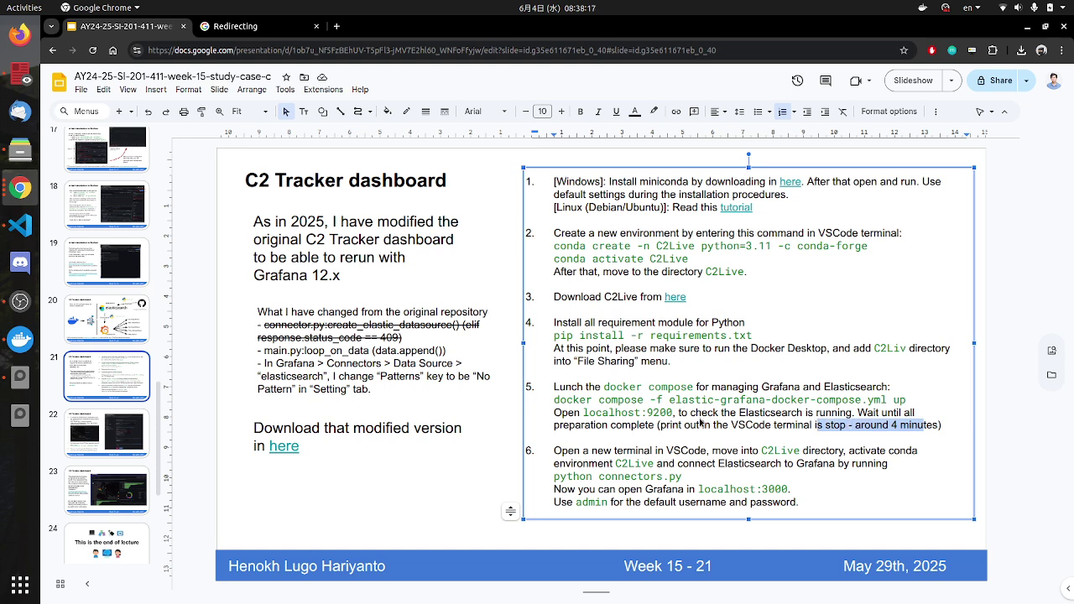
pyautogui.hotkey('alt', 'Tab')
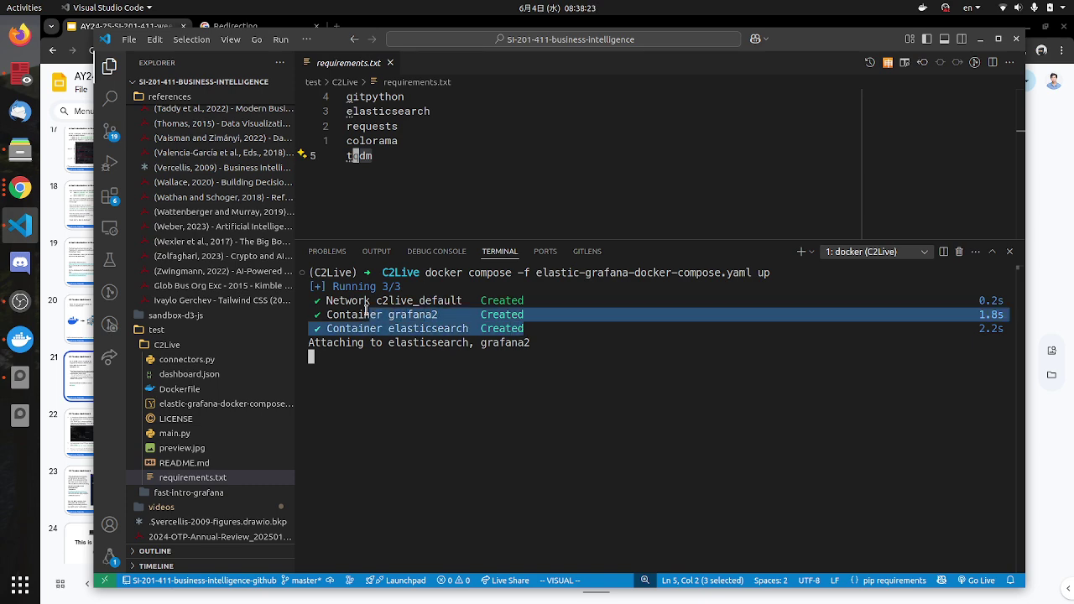
pyautogui.moveTo(366, 309); pyautogui.dragTo(328, 303)
pyautogui.hotkey('alt', 'Tab')
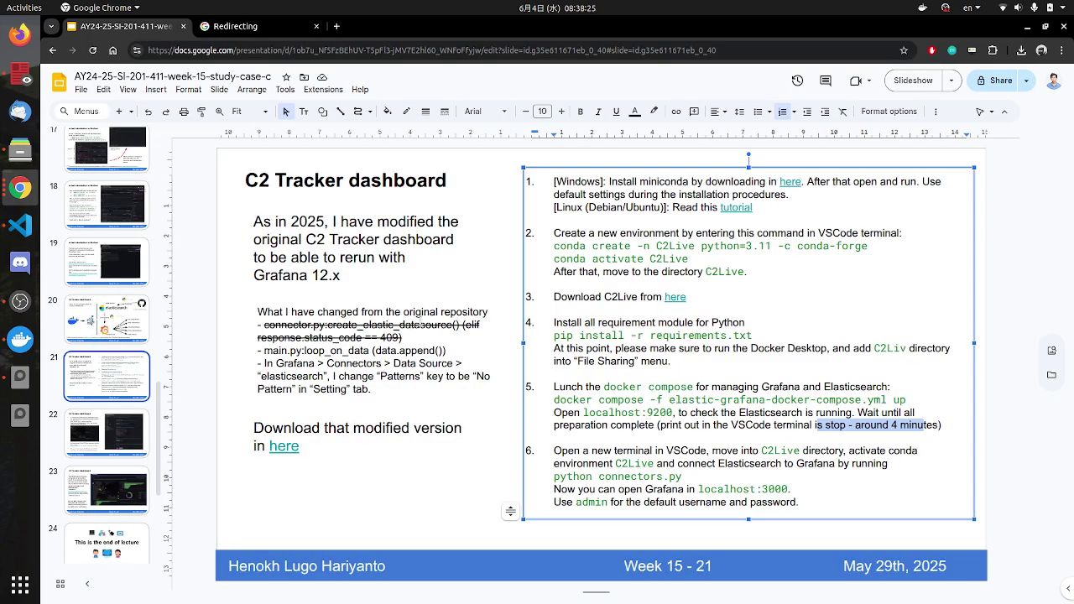
pyautogui.hotkey('alt', 'Tab')
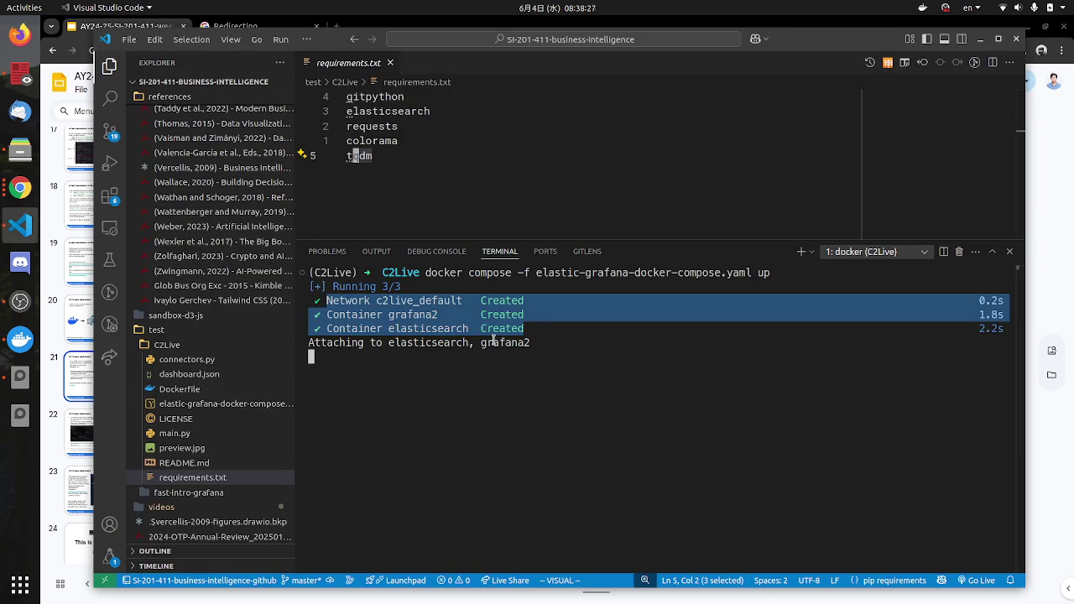
pyautogui.moveTo(493, 340); pyautogui.dragTo(369, 339)
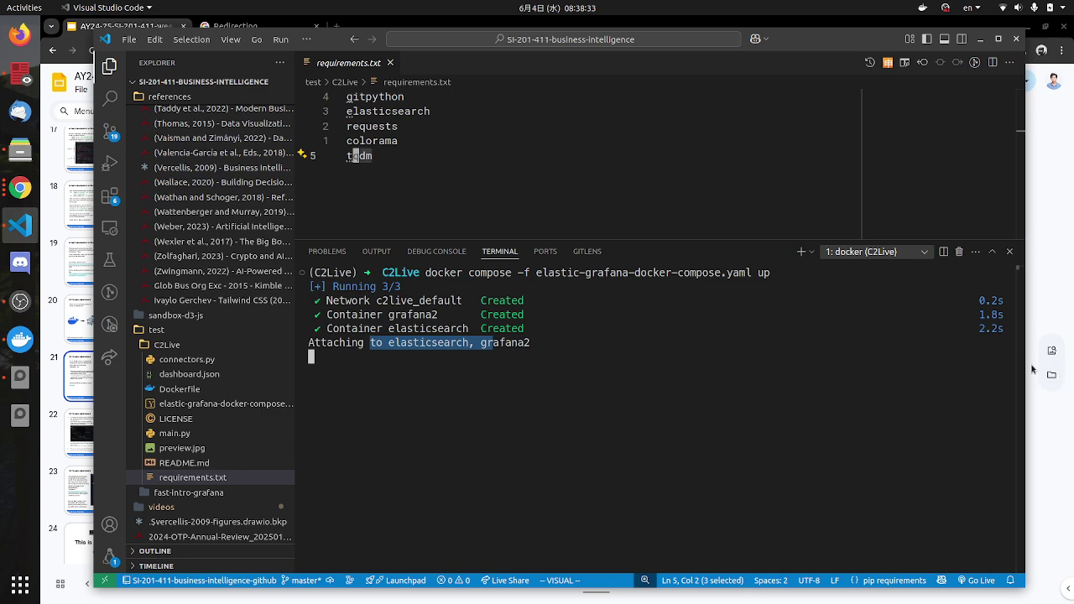
pyautogui.hotkey('alt', 'Tab')
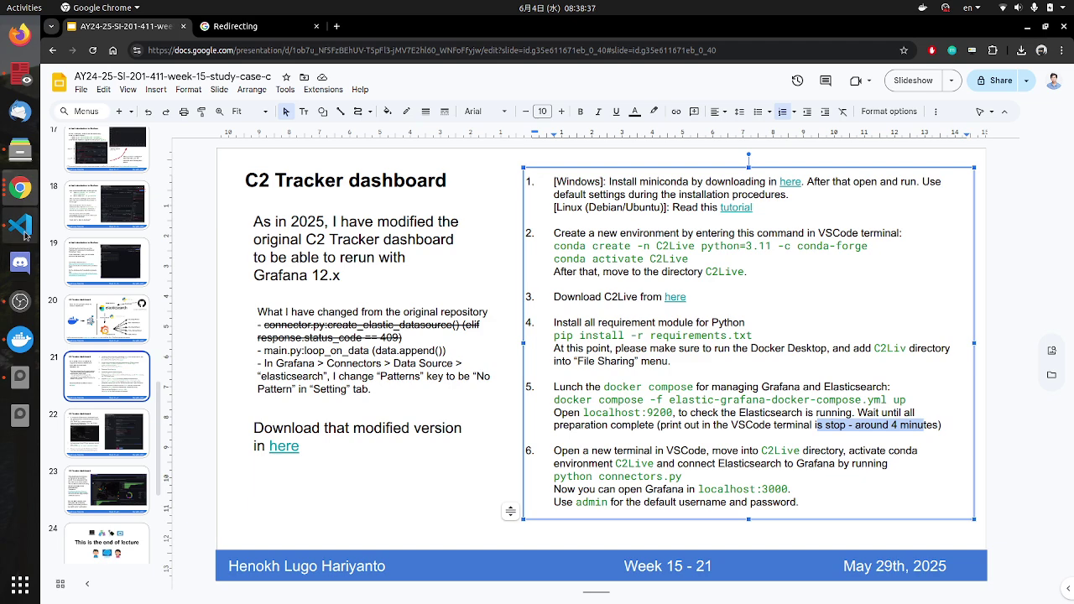
pyautogui.click(24, 233)
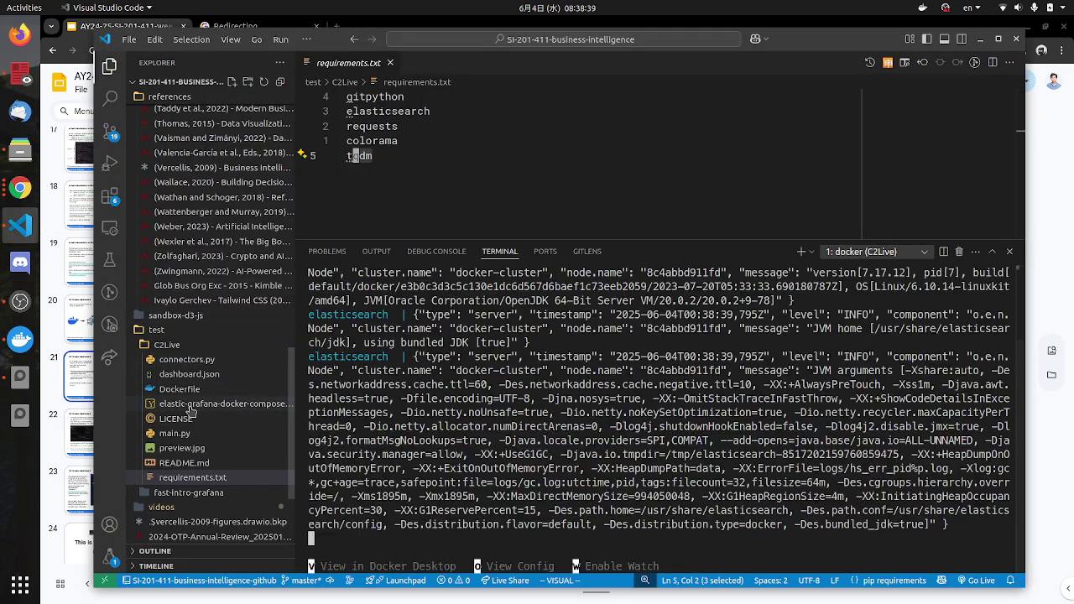
pyautogui.click(210, 404)
# Step: Check the Grafana ports in the compose YAML, then press v to view it in Docker Desktop
pyautogui.scroll(-3, 553, 218)
pyautogui.scroll(1, 553, 219)
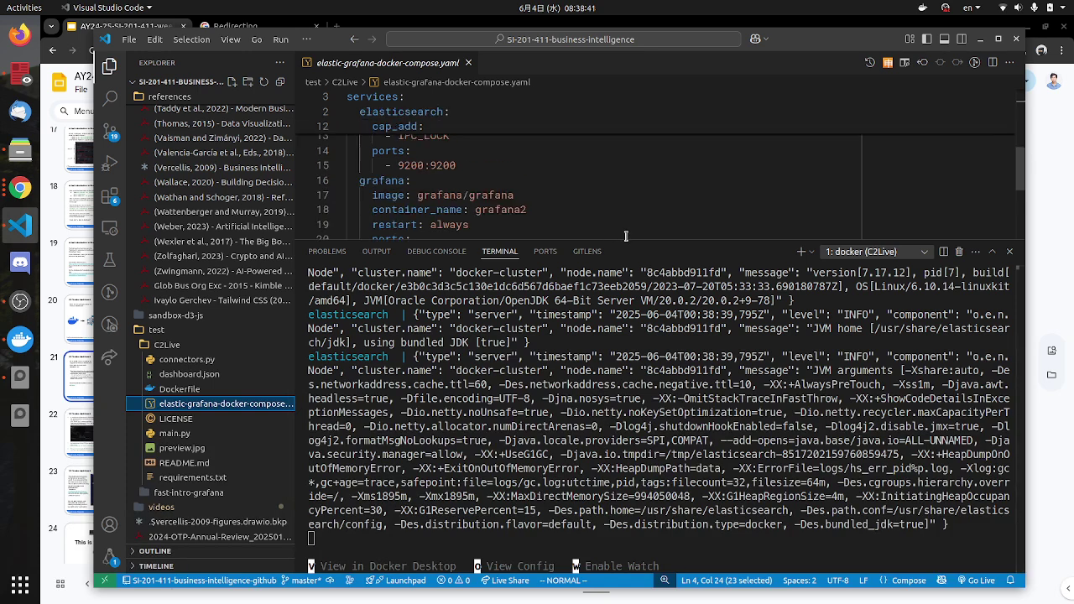
pyautogui.moveTo(635, 245); pyautogui.dragTo(635, 275)
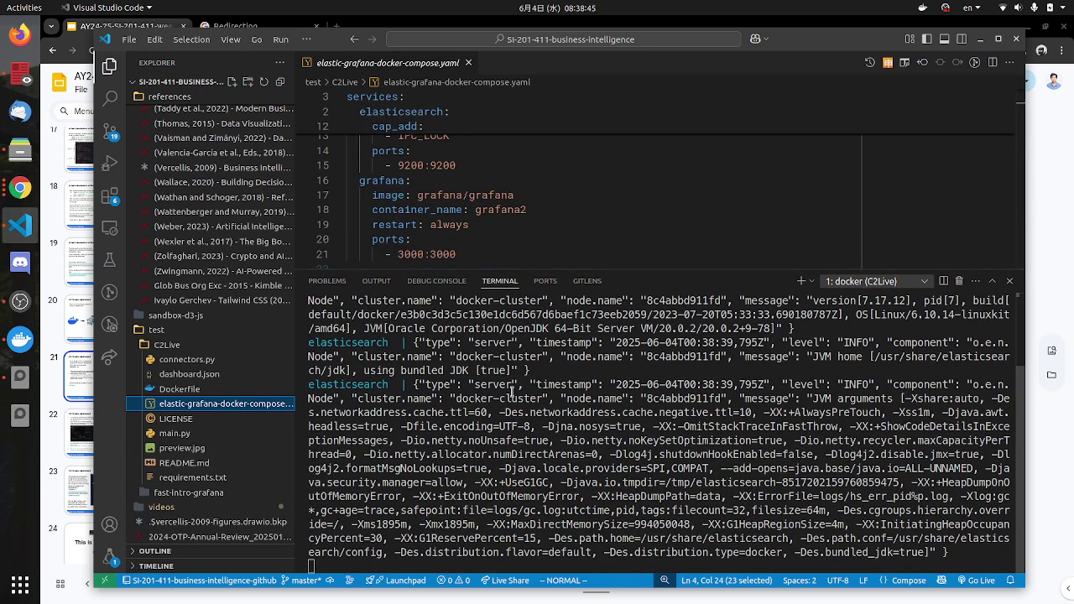
pyautogui.moveTo(641, 272); pyautogui.dragTo(639, 242)
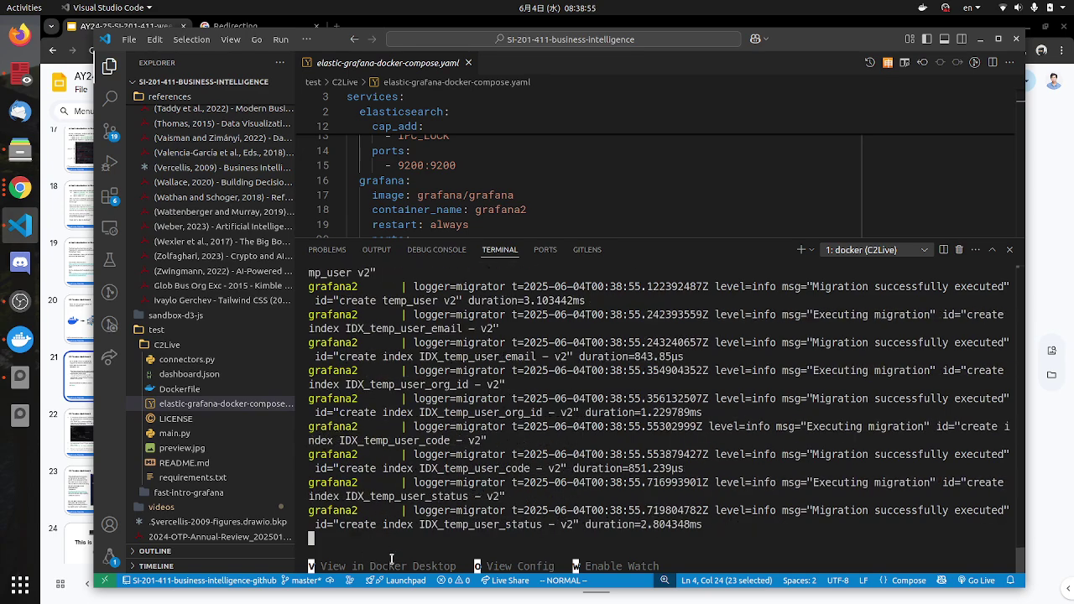
pyautogui.press('v')
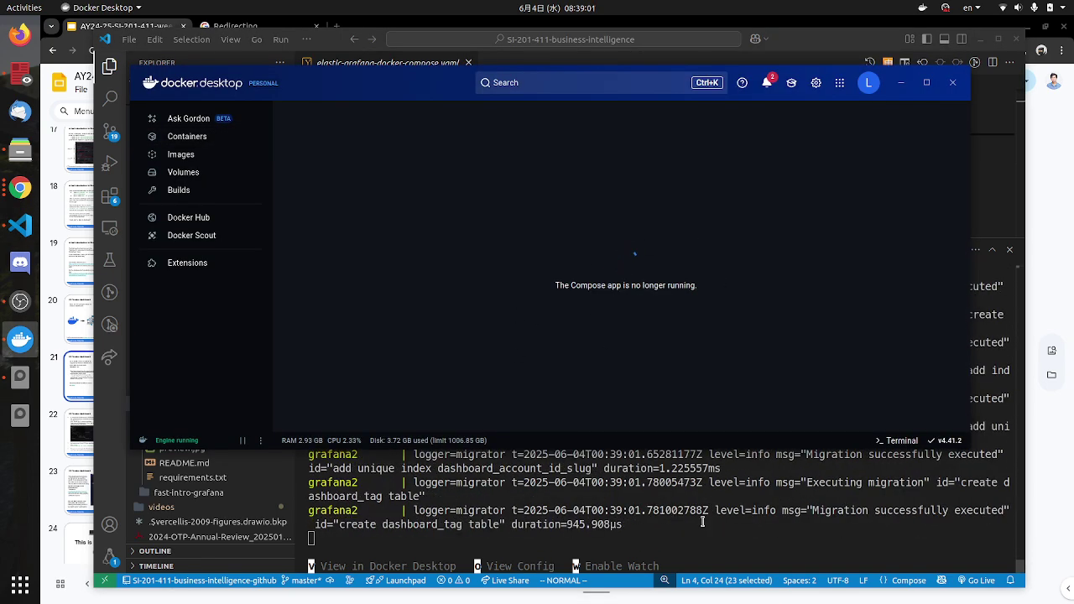
# Step: Review Docker Desktop's Containers list, then minimize it to reveal VS Code's streaming logs
pyautogui.moveTo(391, 84); pyautogui.dragTo(354, 84)
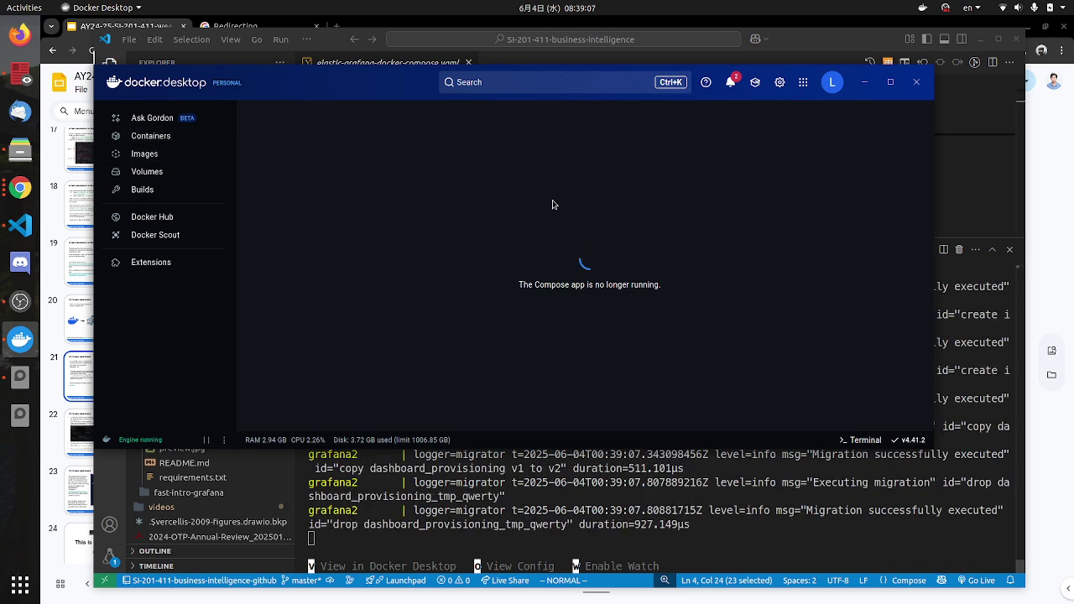
pyautogui.click(164, 140)
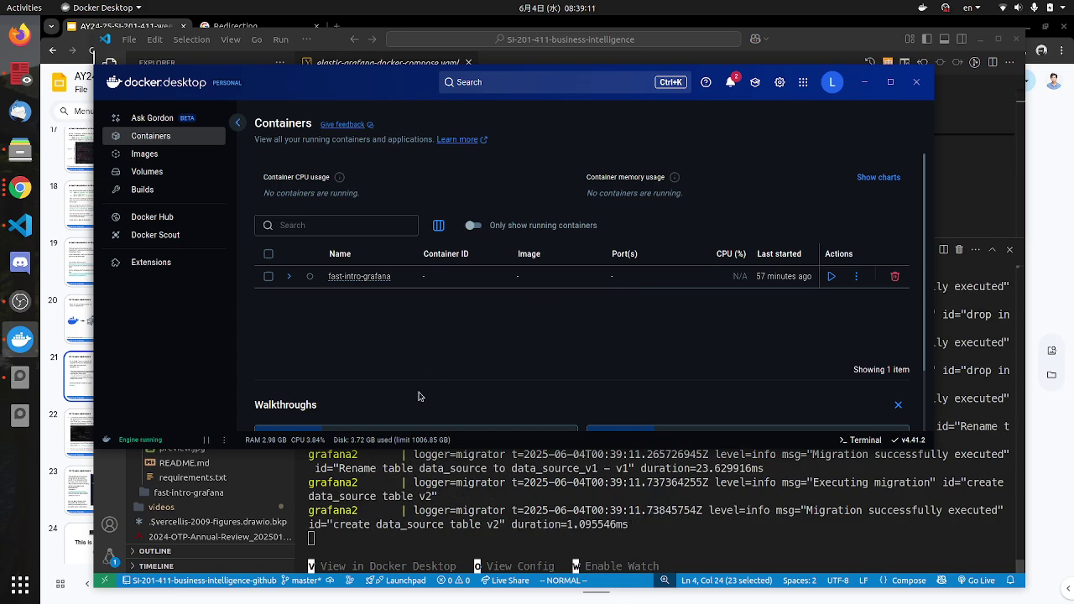
pyautogui.click(416, 552)
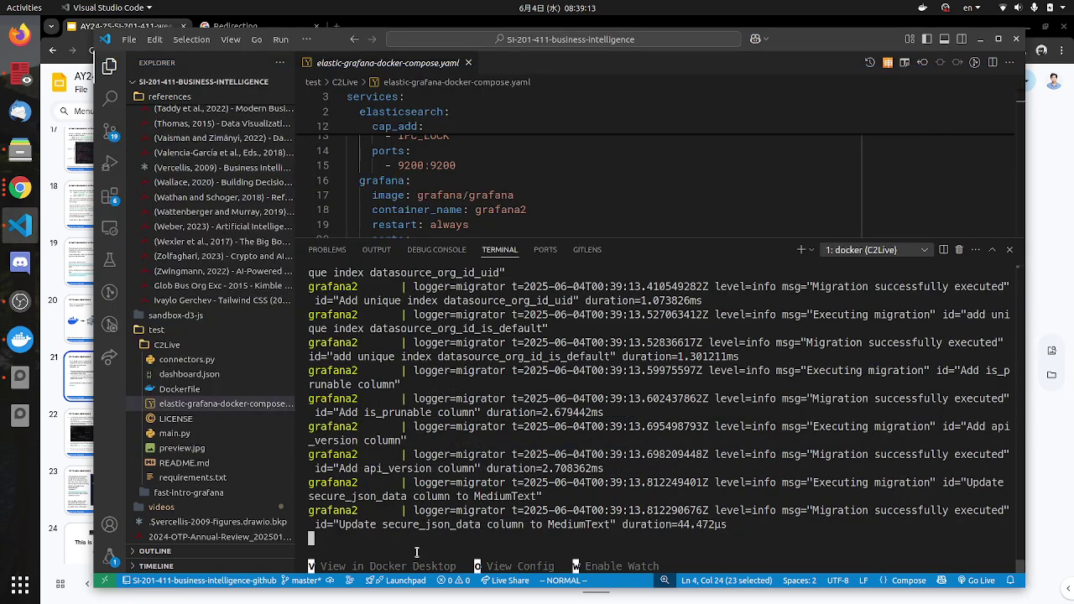
pyautogui.press('v')
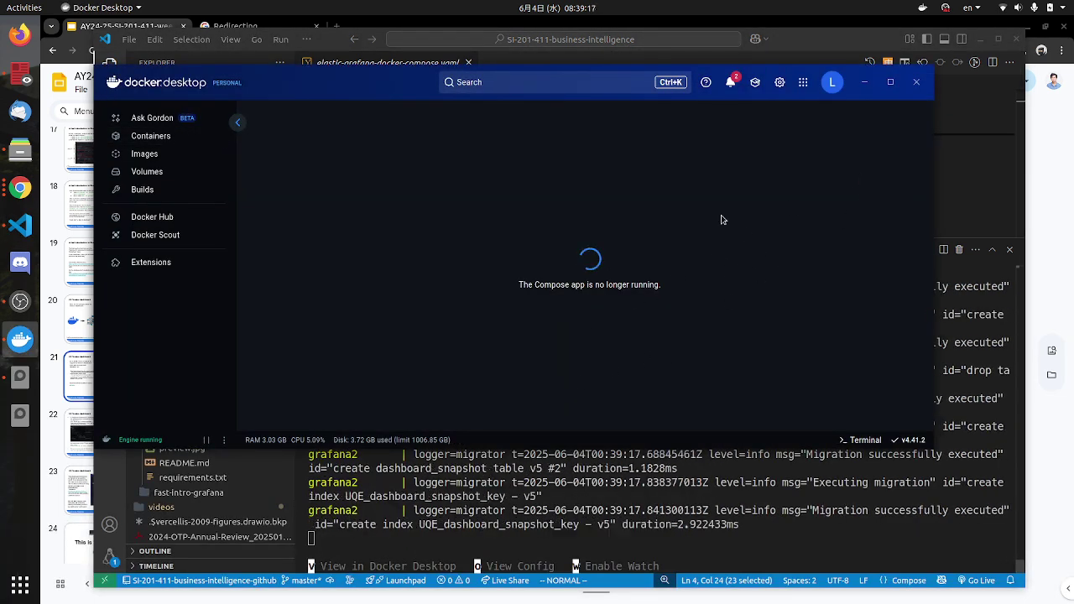
pyautogui.click(866, 89)
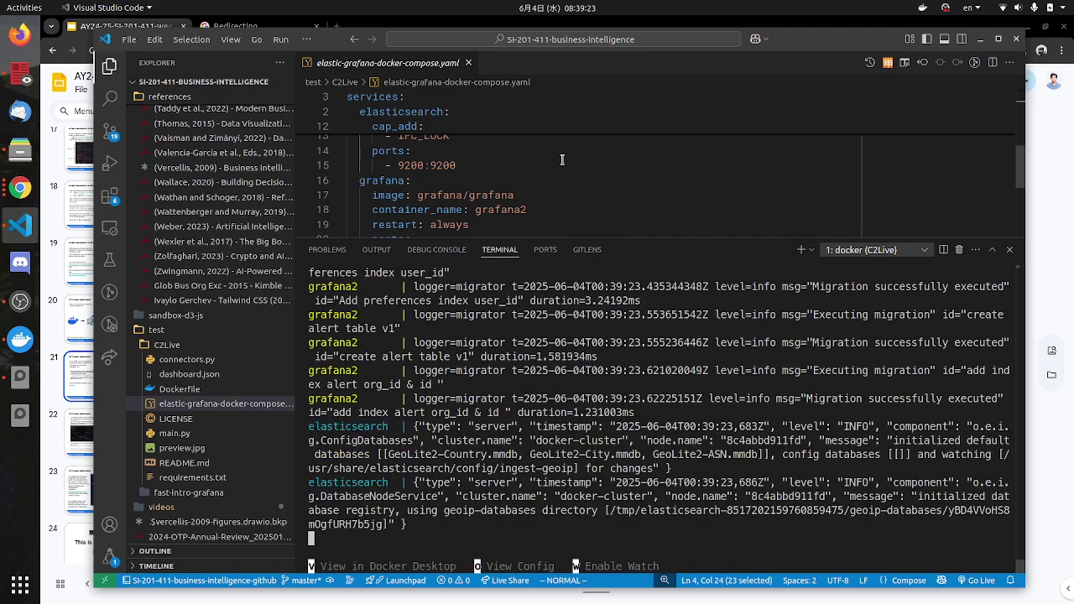
# Step: Scroll through the compose file's service definitions, selecting the elasticsearch container_name setting
pyautogui.click(392, 171)
pyautogui.scroll(3, 518, 217)
pyautogui.scroll(3, 518, 217)
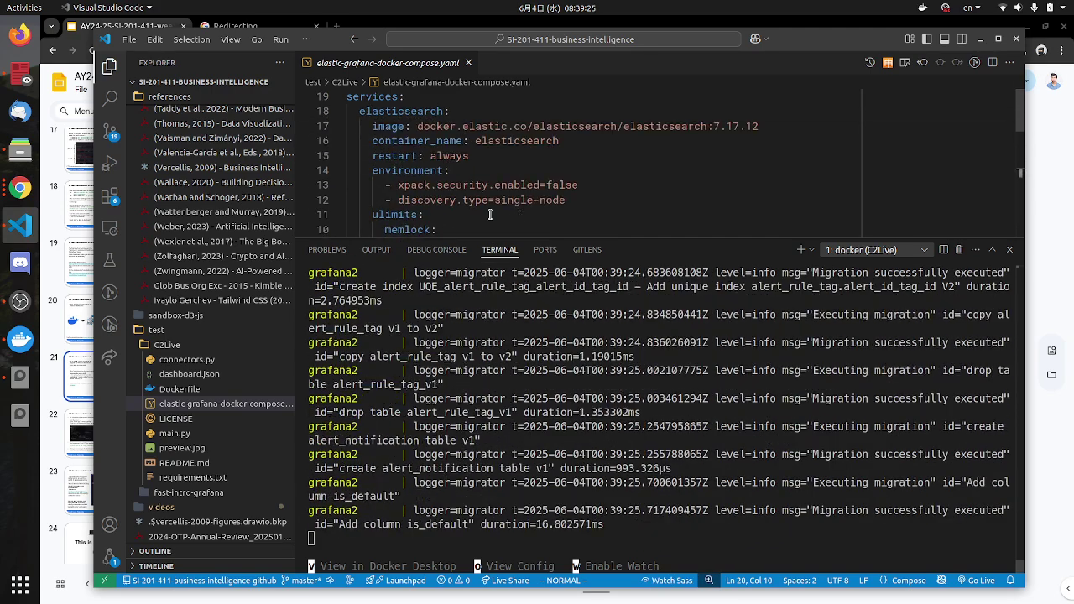
pyautogui.moveTo(430, 126); pyautogui.dragTo(532, 141)
pyautogui.scroll(-3, 516, 217)
pyautogui.scroll(-4, 516, 215)
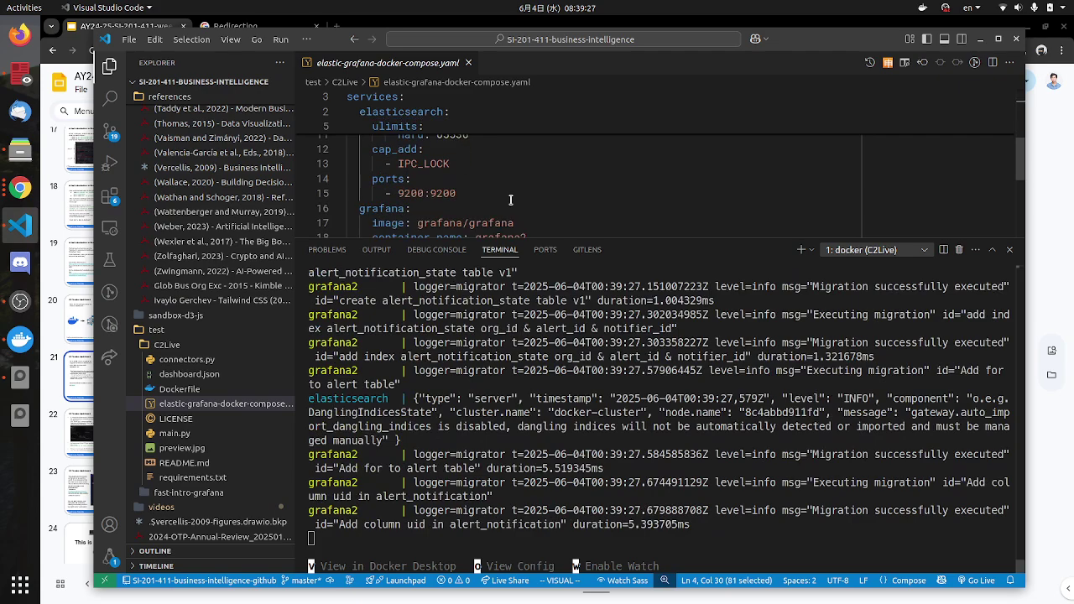
pyautogui.scroll(2, 520, 207)
pyautogui.scroll(4, 521, 208)
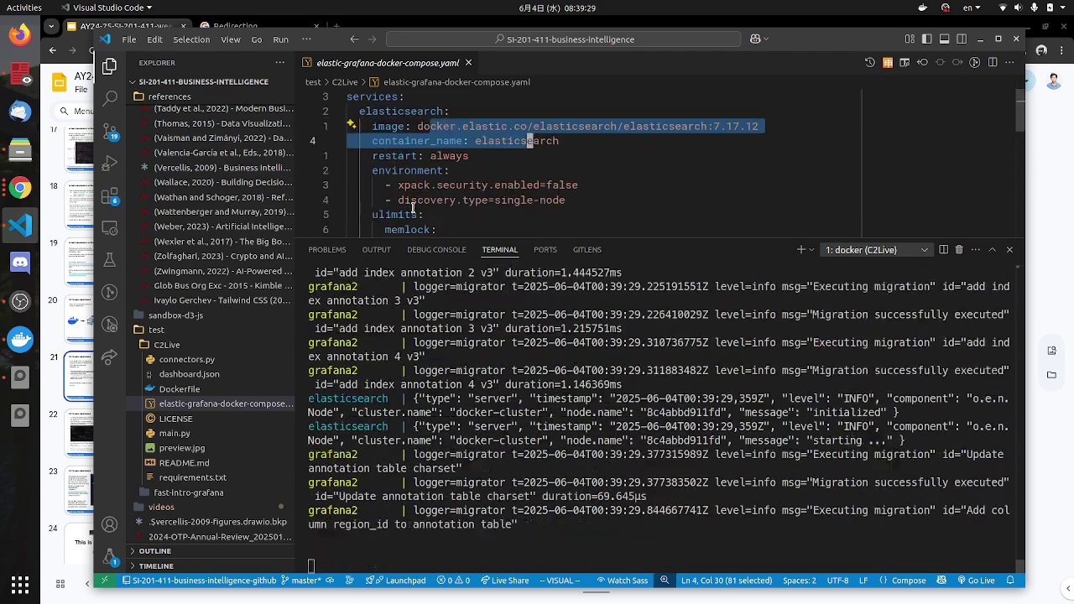
pyautogui.moveTo(385, 111); pyautogui.dragTo(450, 111)
# Step: Select the grafana2 container_name setting and bring Docker Desktop to the front
pyautogui.scroll(-5, 481, 207)
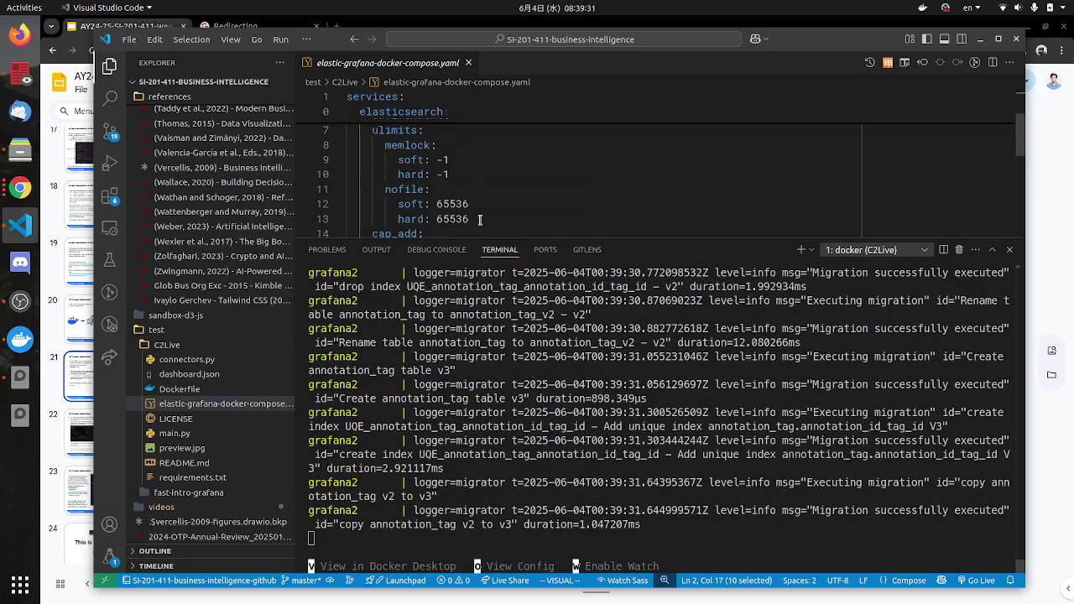
pyautogui.moveTo(529, 181); pyautogui.dragTo(412, 181)
pyautogui.click(541, 346)
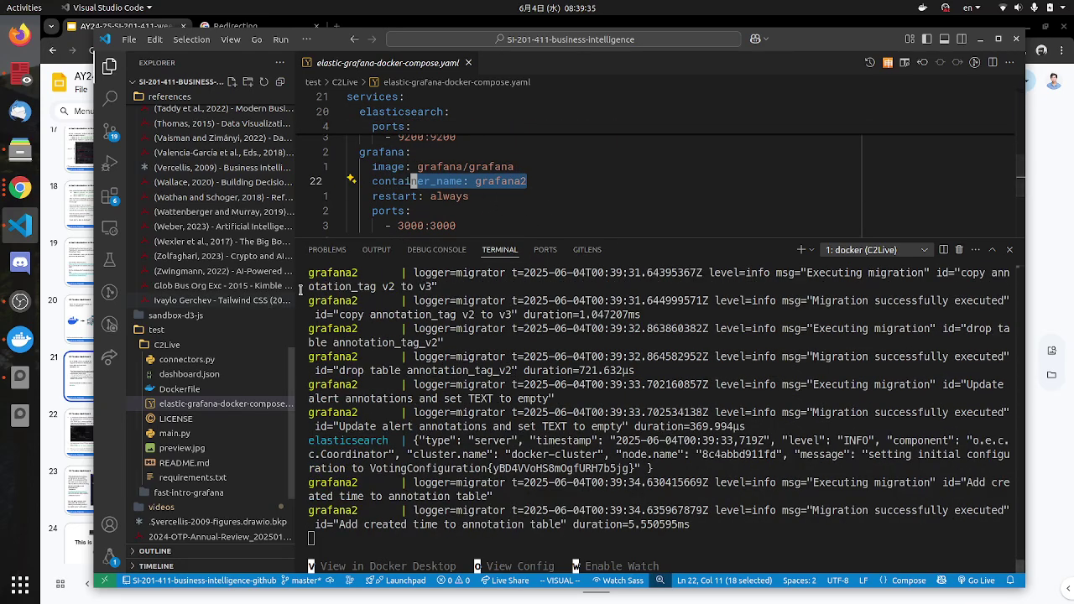
# Step: Show the Docker Desktop containers list, collapsing and re-expanding the sidebar
pyautogui.press('v')
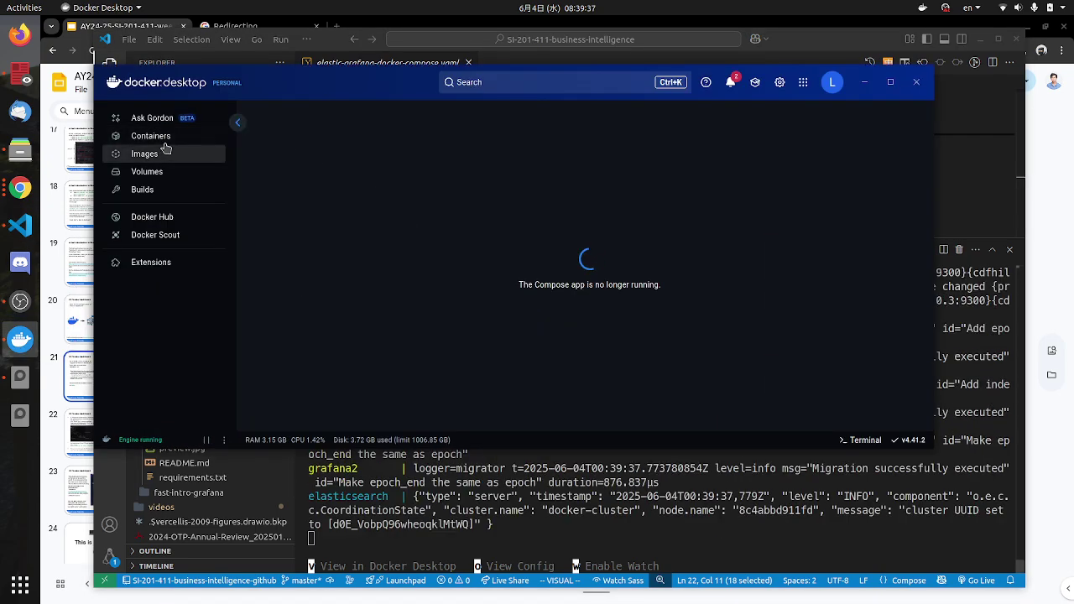
pyautogui.click(151, 136)
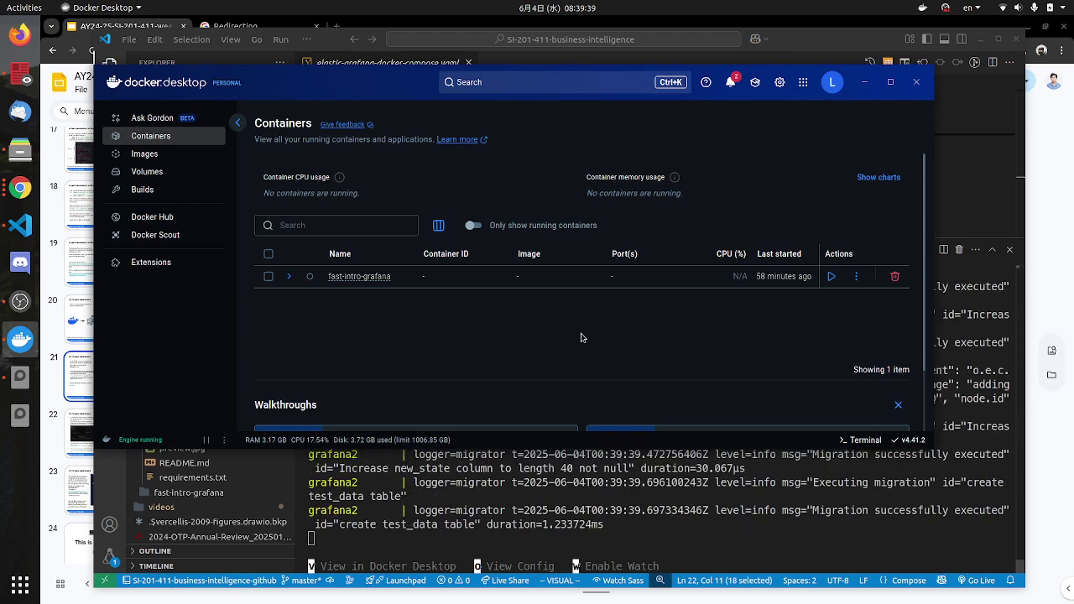
pyautogui.scroll(-3, 429, 381)
pyautogui.scroll(3, 429, 382)
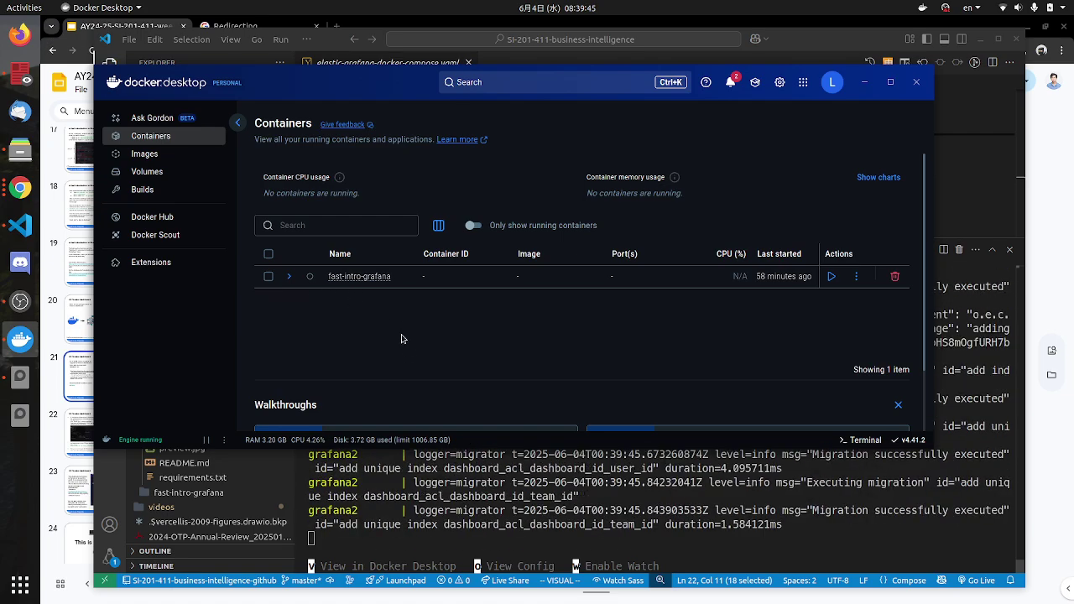
pyautogui.click(238, 123)
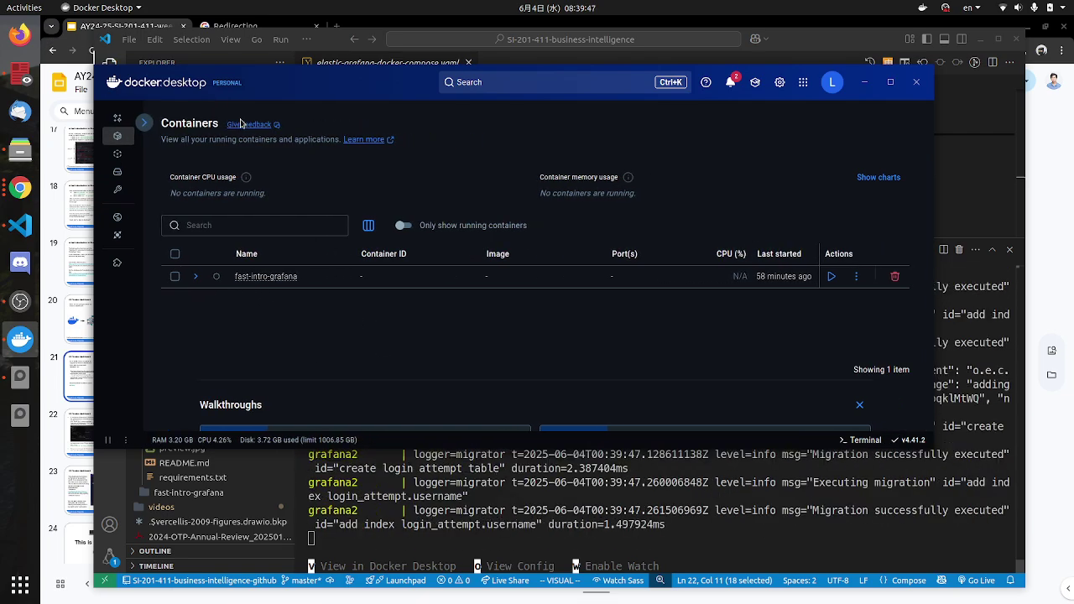
pyautogui.click(144, 123)
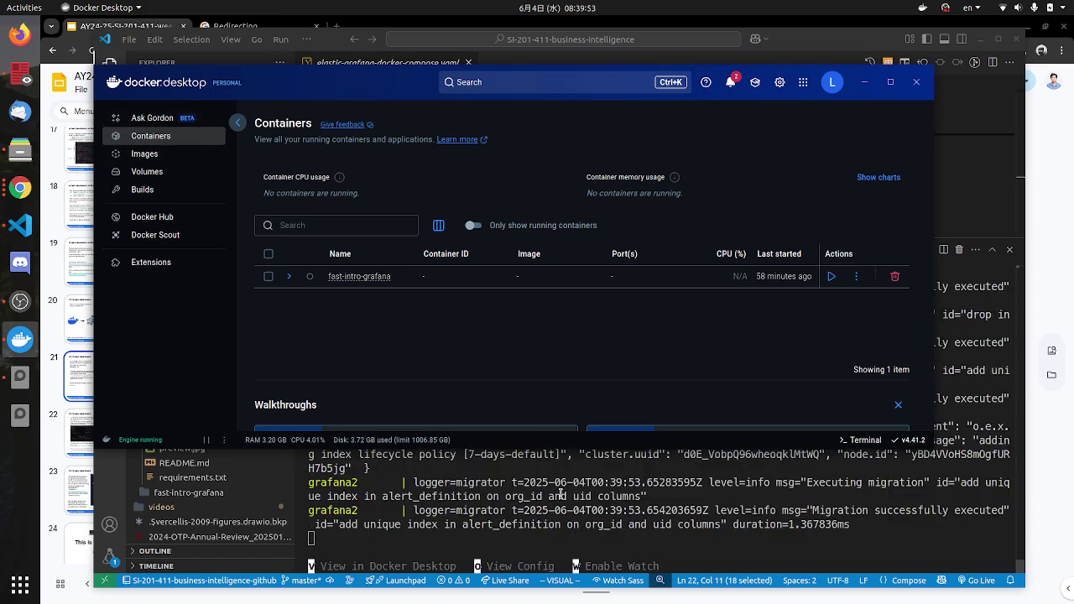
# Step: Highlight the Compose app no longer running message, recheck Containers, then return to VS Code
pyautogui.click(579, 546)
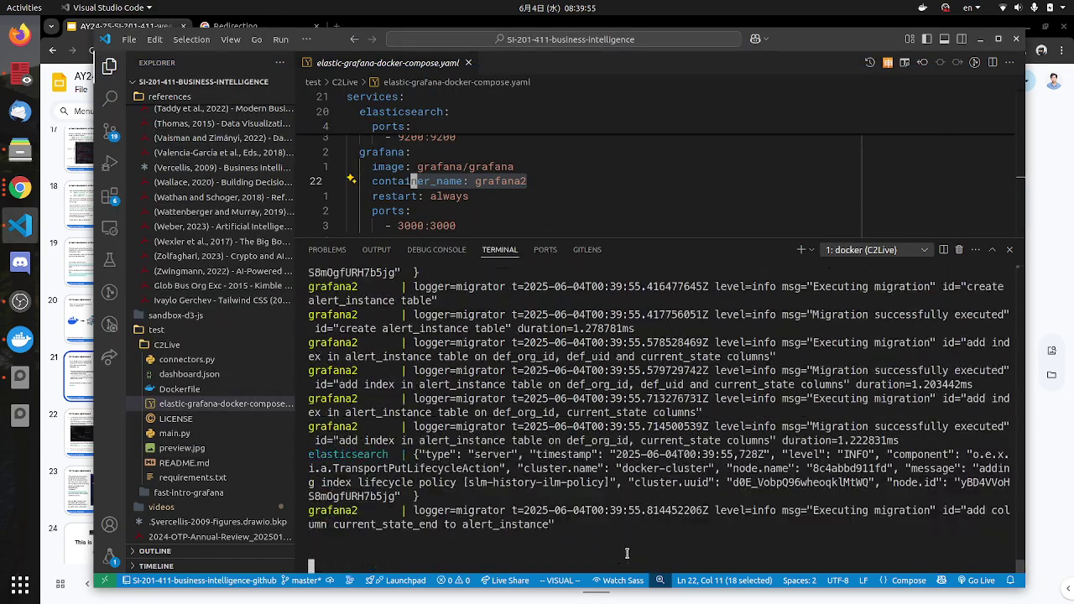
pyautogui.press('v')
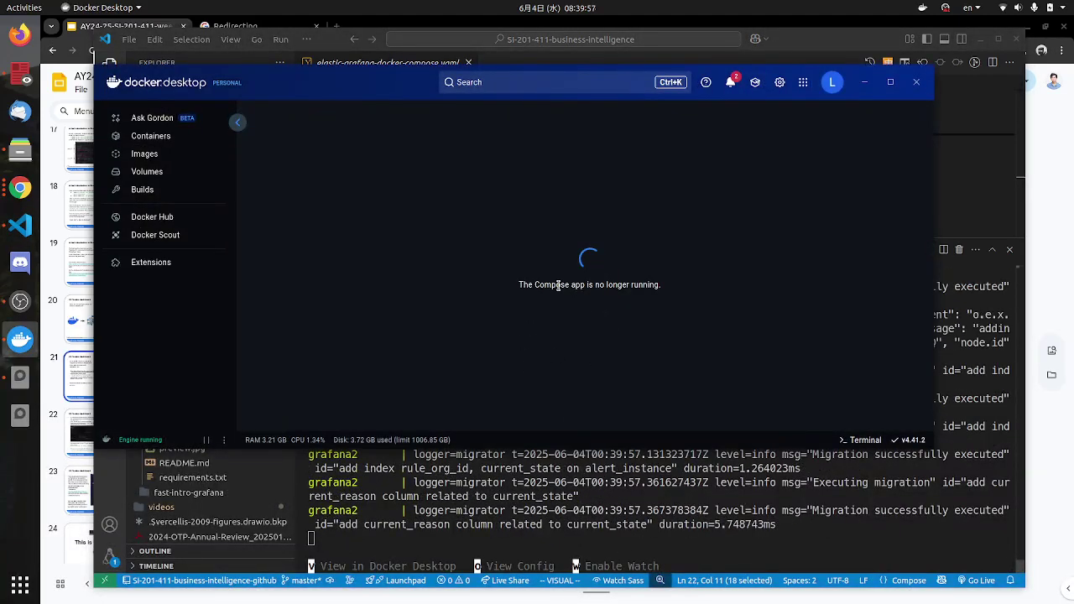
pyautogui.moveTo(544, 285); pyautogui.dragTo(669, 291)
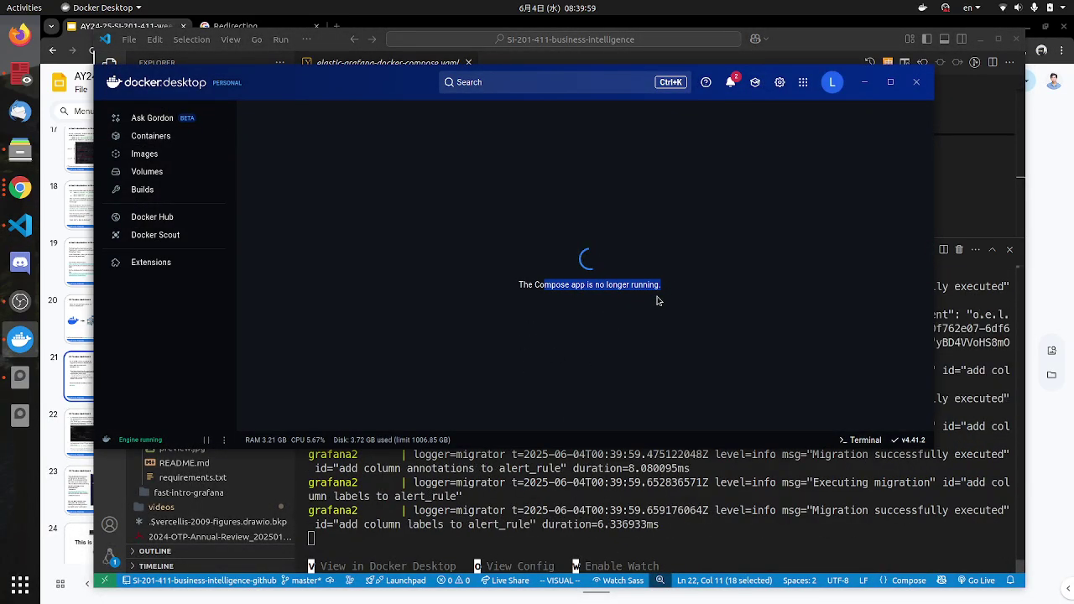
pyautogui.click(168, 136)
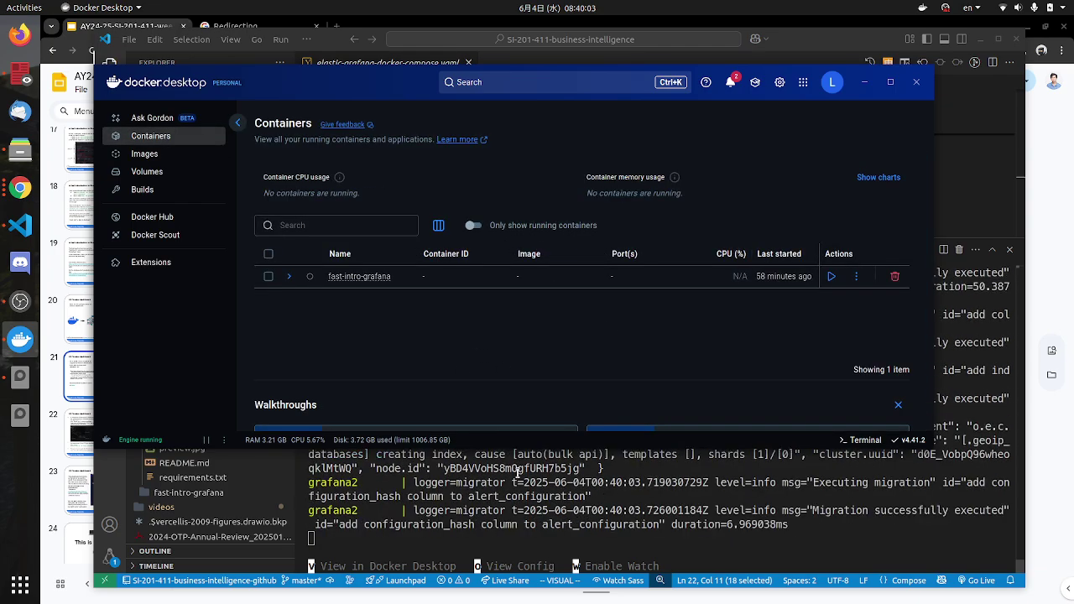
pyautogui.hotkey('alt', 'Tab')
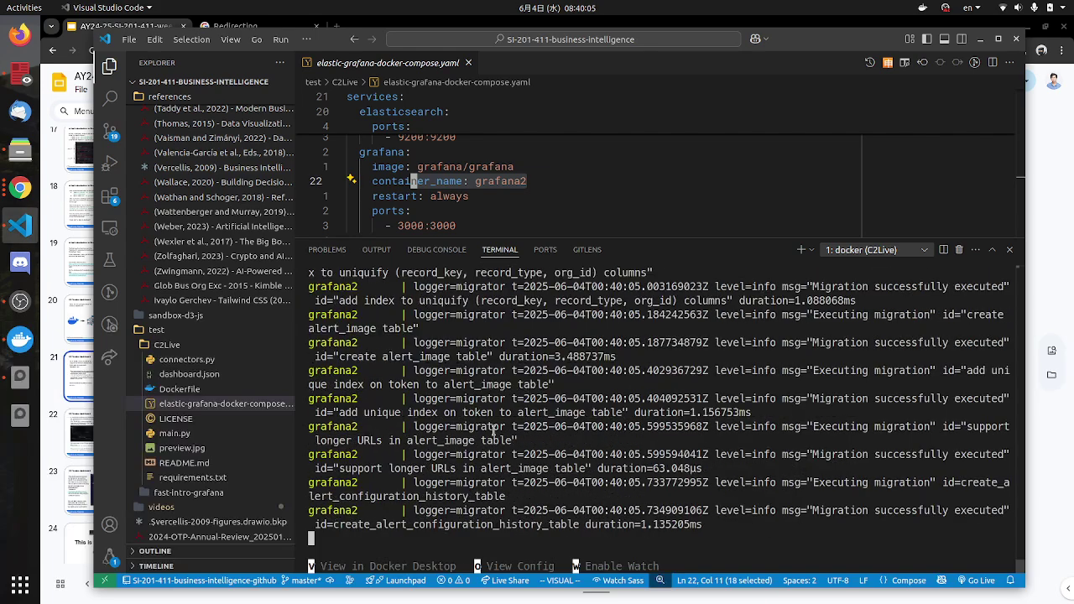
# Step: Check the setup slide, then enlarge the compose editor by shrinking the terminal panel
pyautogui.click(1052, 302)
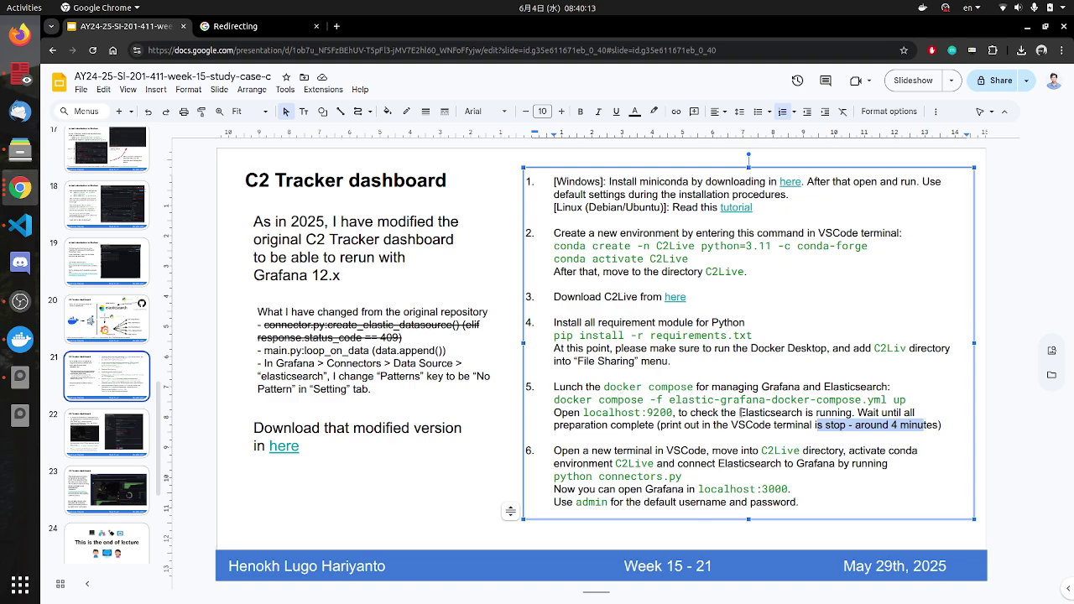
pyautogui.hotkey('alt', 'Tab')
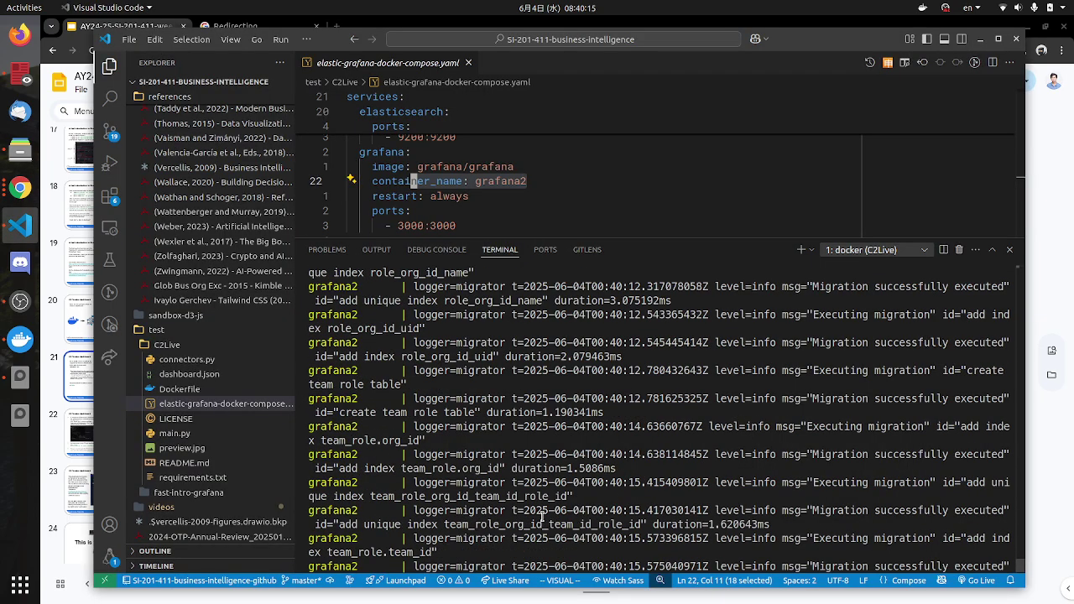
pyautogui.scroll(1, 388, 494)
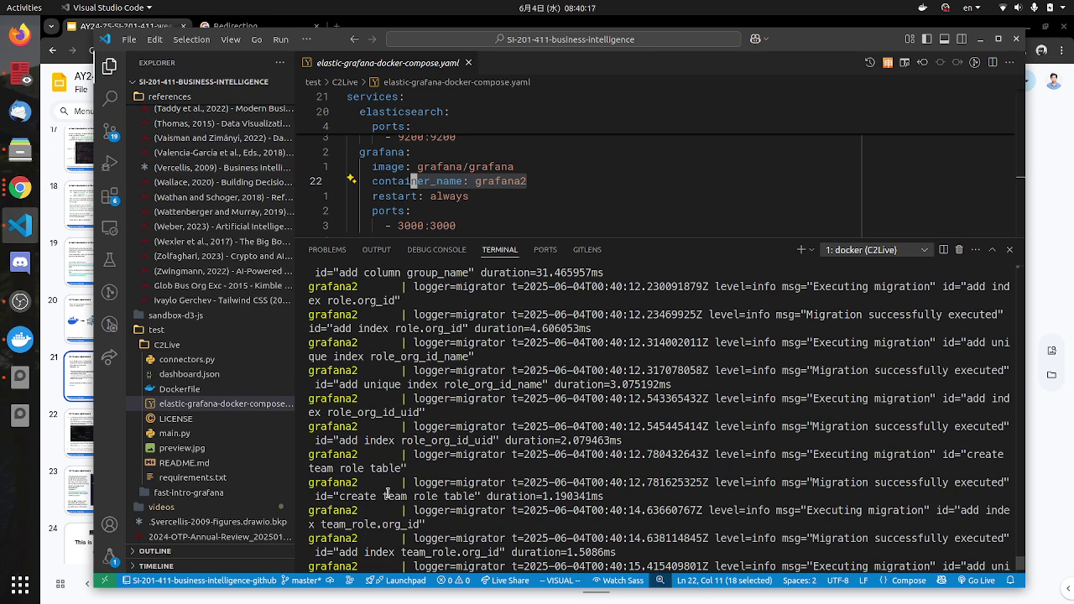
pyautogui.click(452, 197)
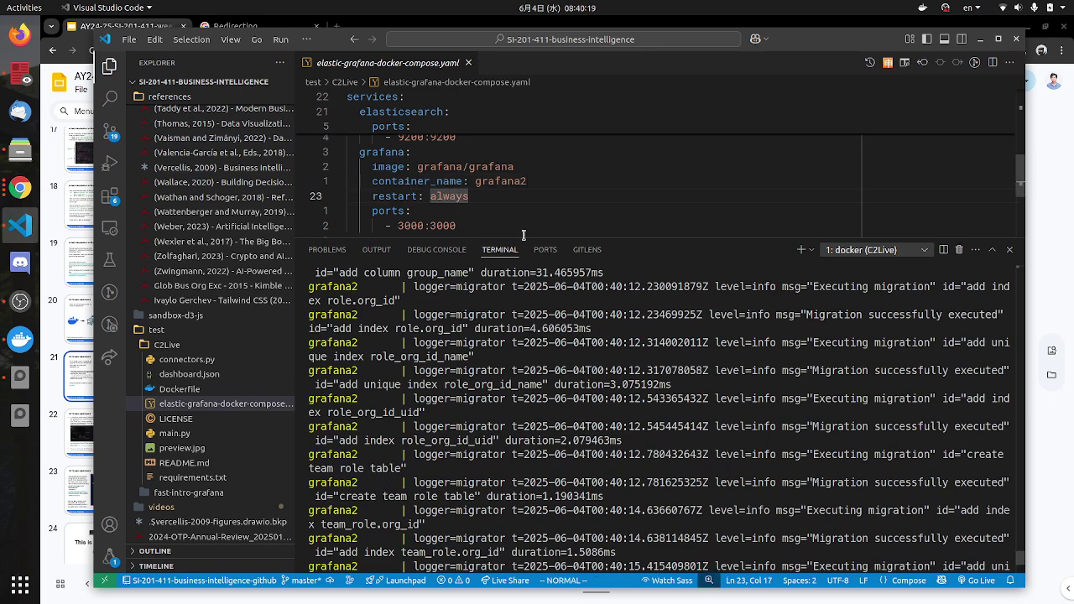
pyautogui.moveTo(524, 238); pyautogui.dragTo(524, 297)
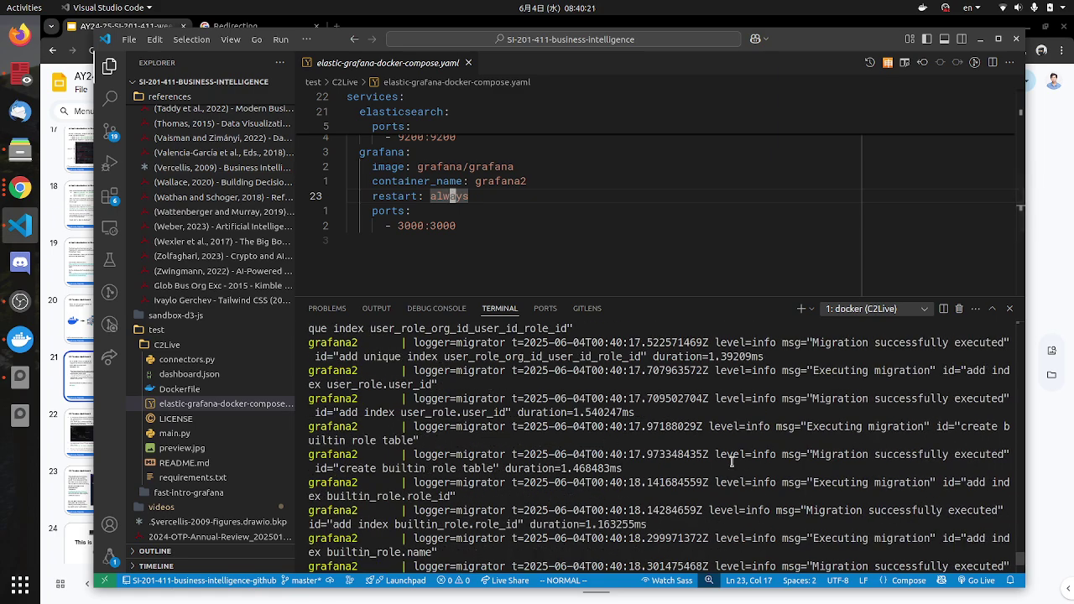
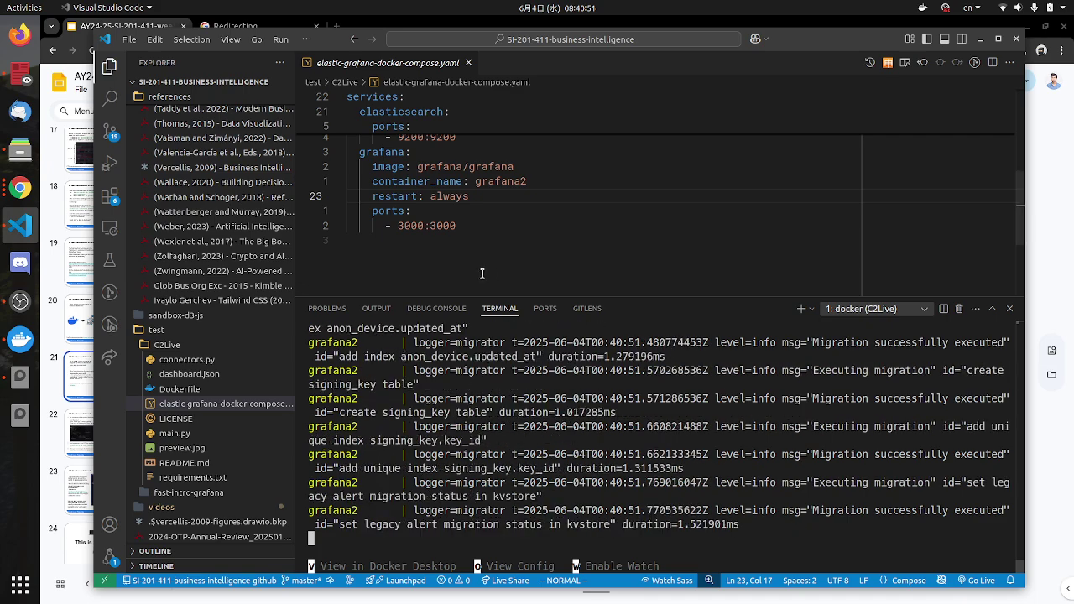
# Step: Check Docker Desktop's status menu without choosing anything, then glance at the Grafana logs in VS Code
pyautogui.scroll(1, 473, 239)
pyautogui.scroll(1, 414, 216)
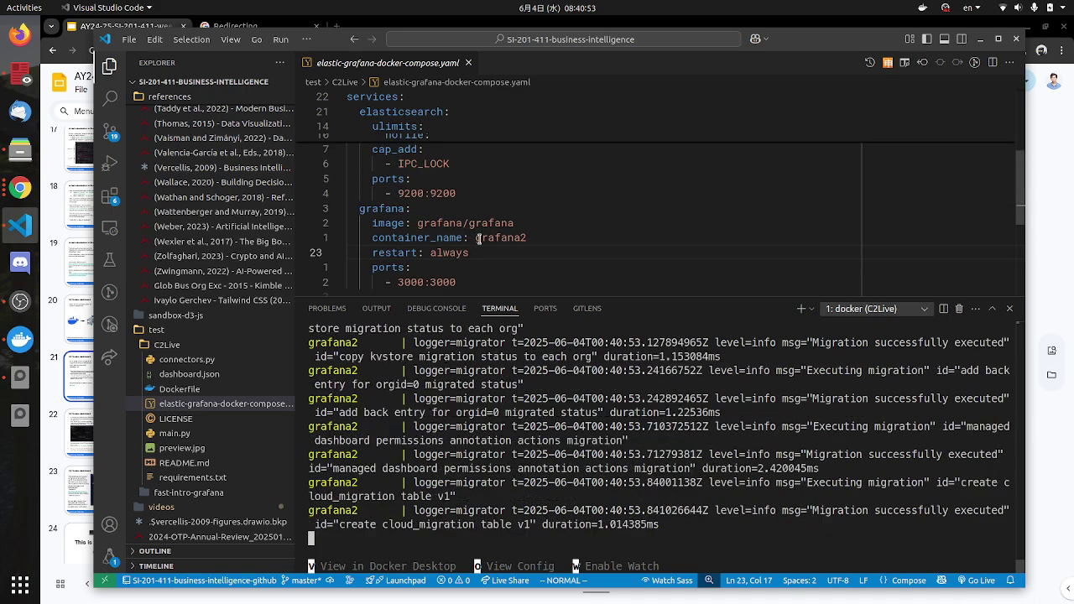
pyautogui.scroll(1, 413, 243)
pyautogui.scroll(5, 411, 252)
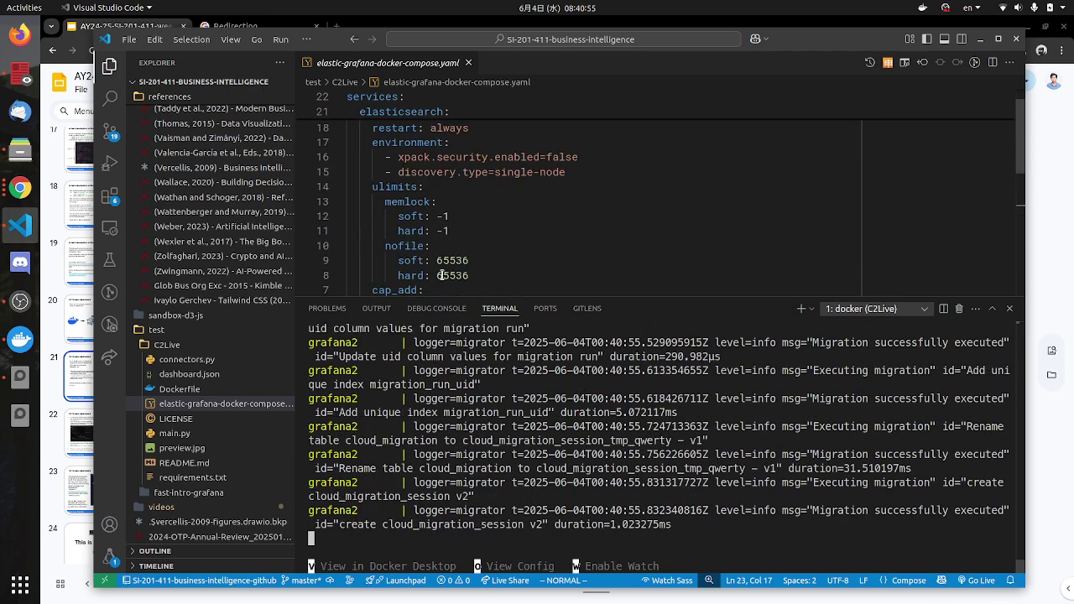
pyautogui.scroll(-5, 455, 158)
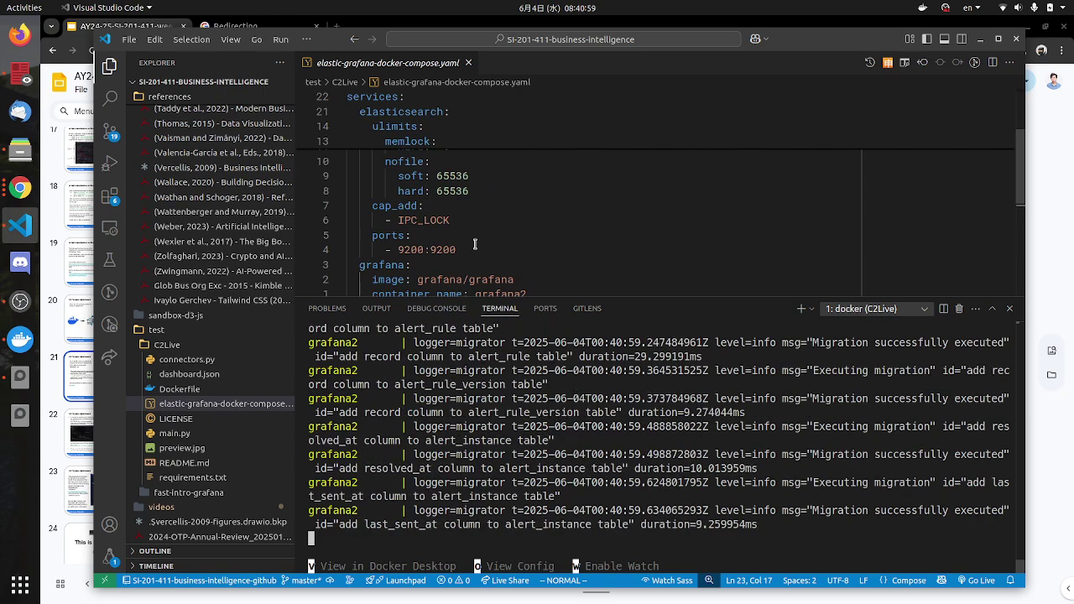
pyautogui.click(21, 339)
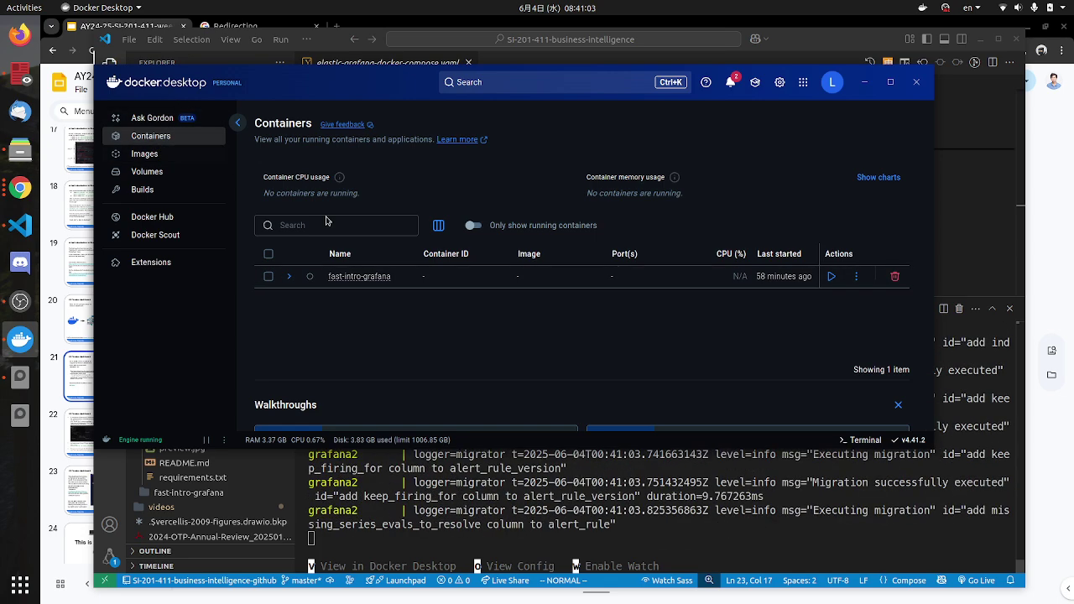
pyautogui.scroll(-2, 503, 319)
pyautogui.scroll(2, 512, 331)
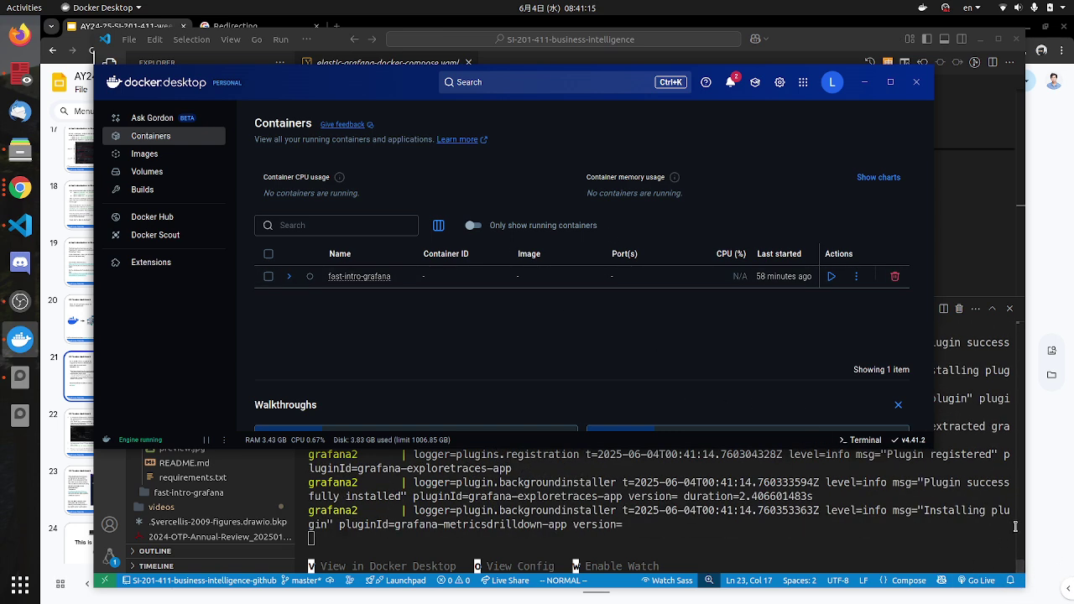
pyautogui.click(924, 9)
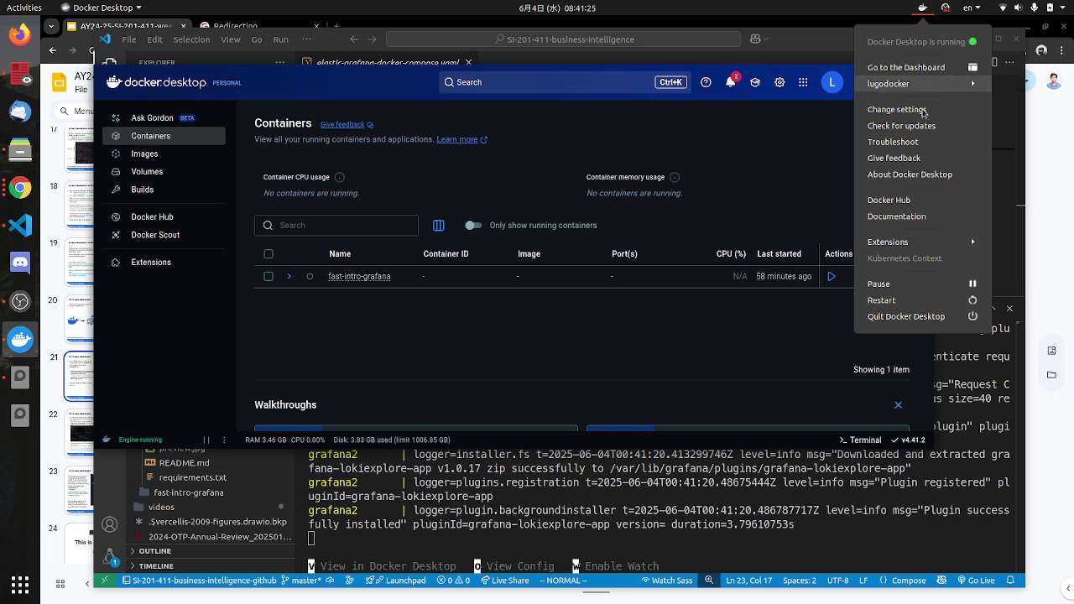
pyautogui.click(758, 5)
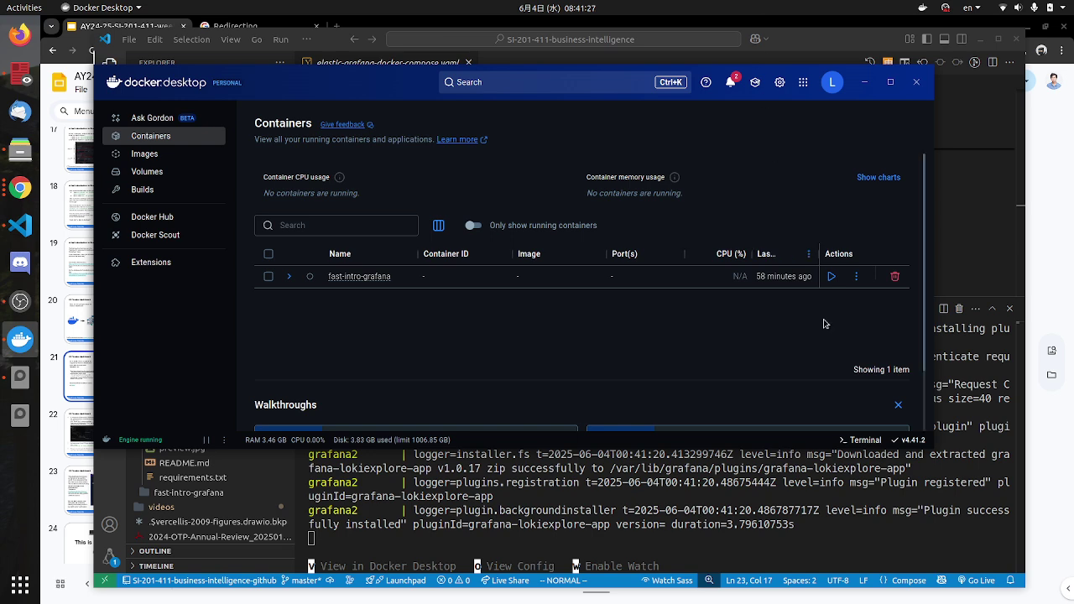
pyautogui.click(506, 536)
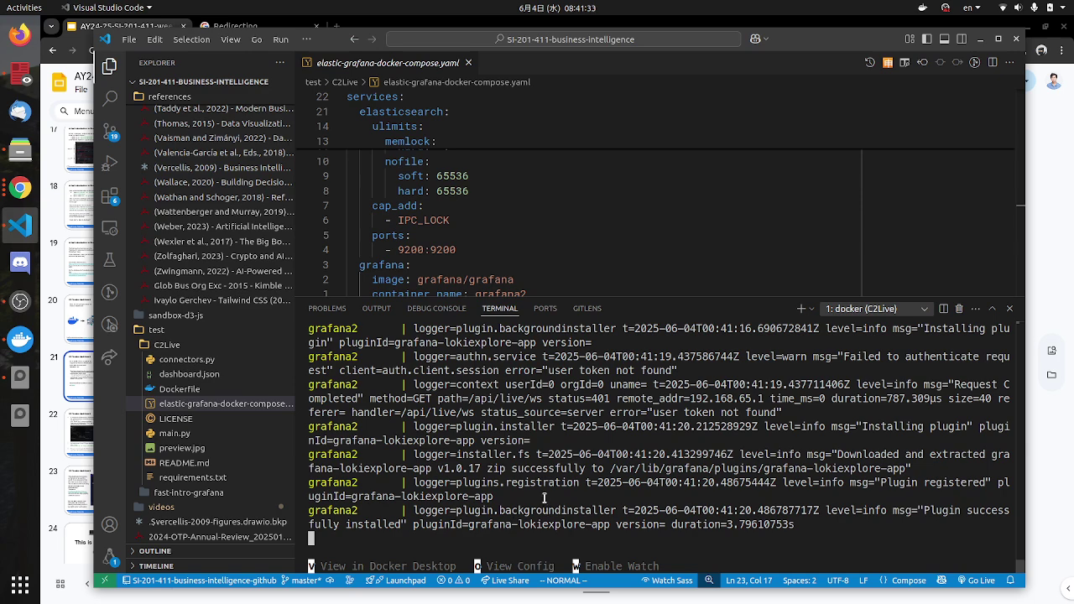
pyautogui.press('v')
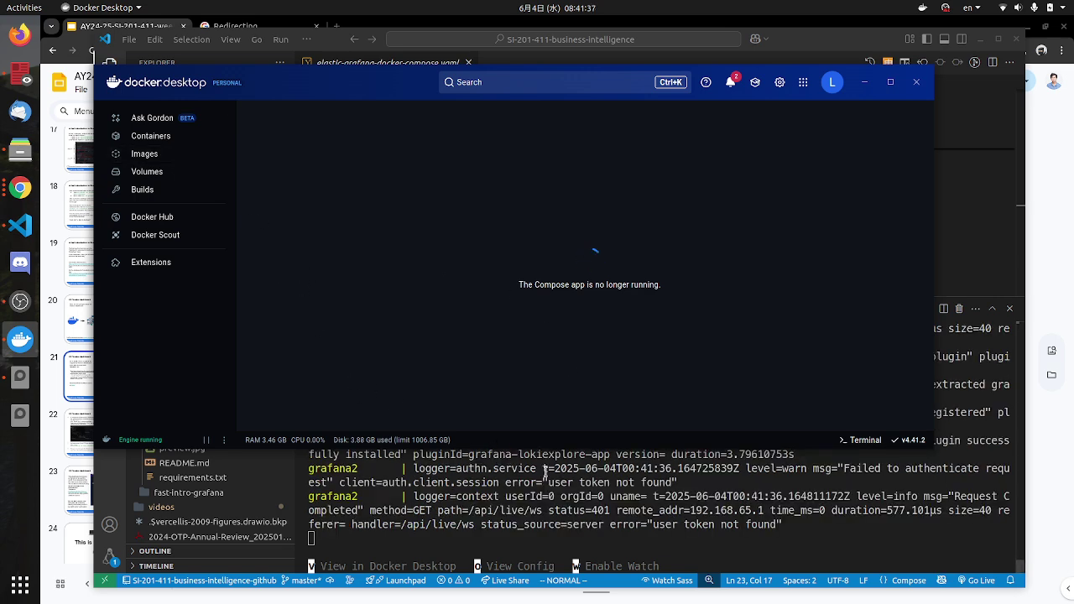
# Step: In Docker's Containers list, toggle 'Only show running containers' on and off, then open and close Notifications
pyautogui.click(159, 138)
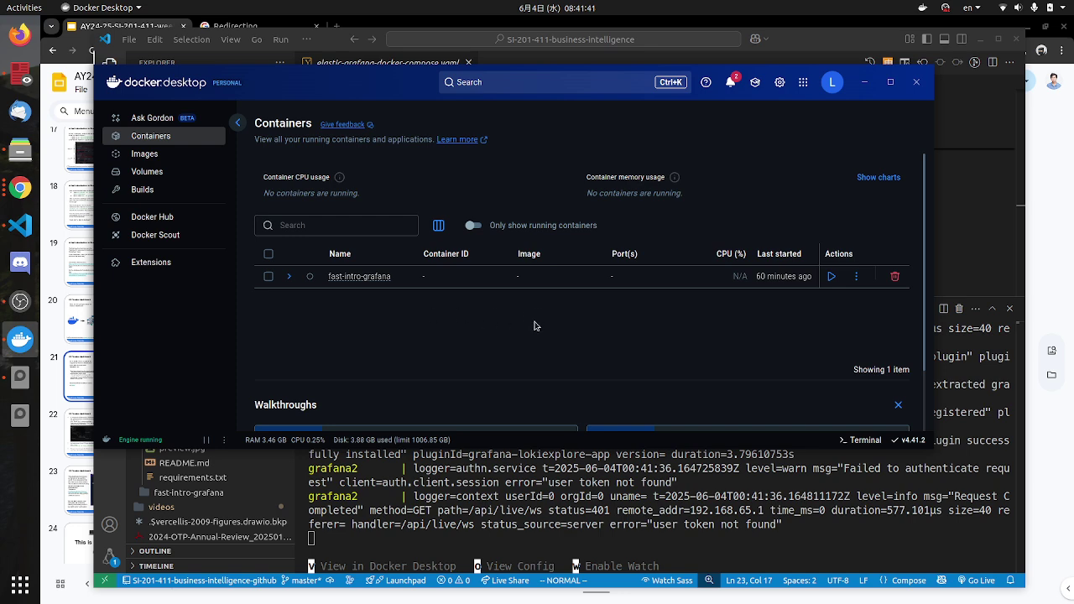
pyautogui.scroll(-2, 398, 338)
pyautogui.scroll(2, 434, 331)
pyautogui.click(474, 225)
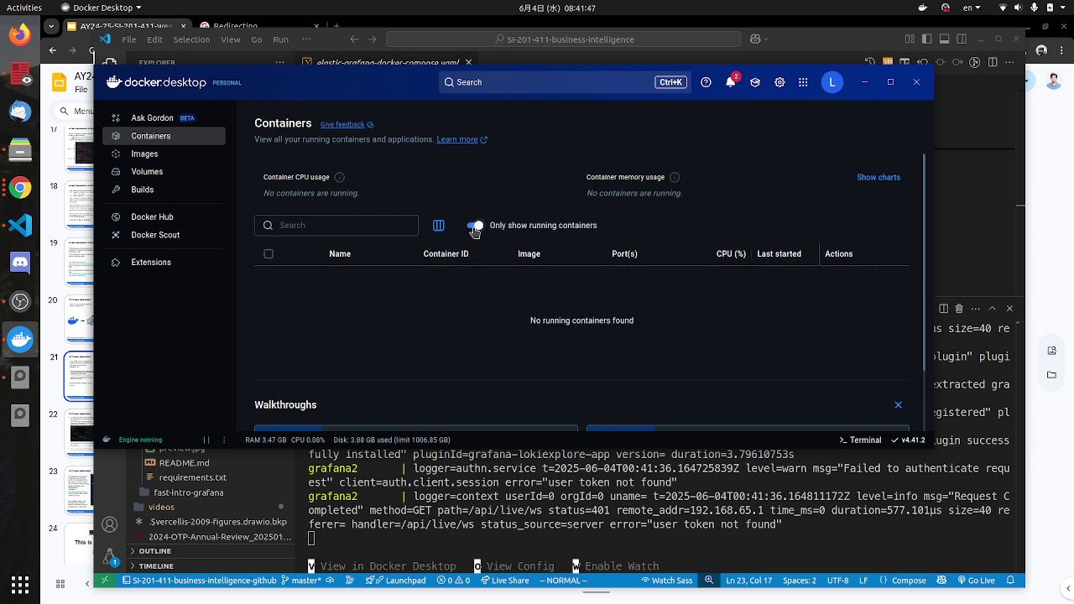
pyautogui.click(475, 226)
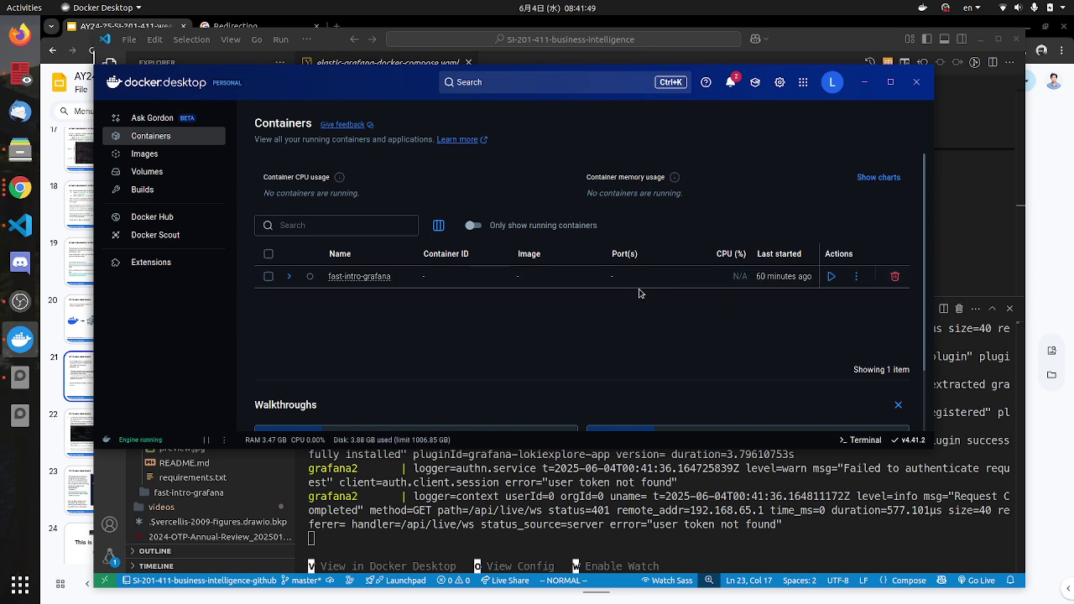
pyautogui.click(731, 86)
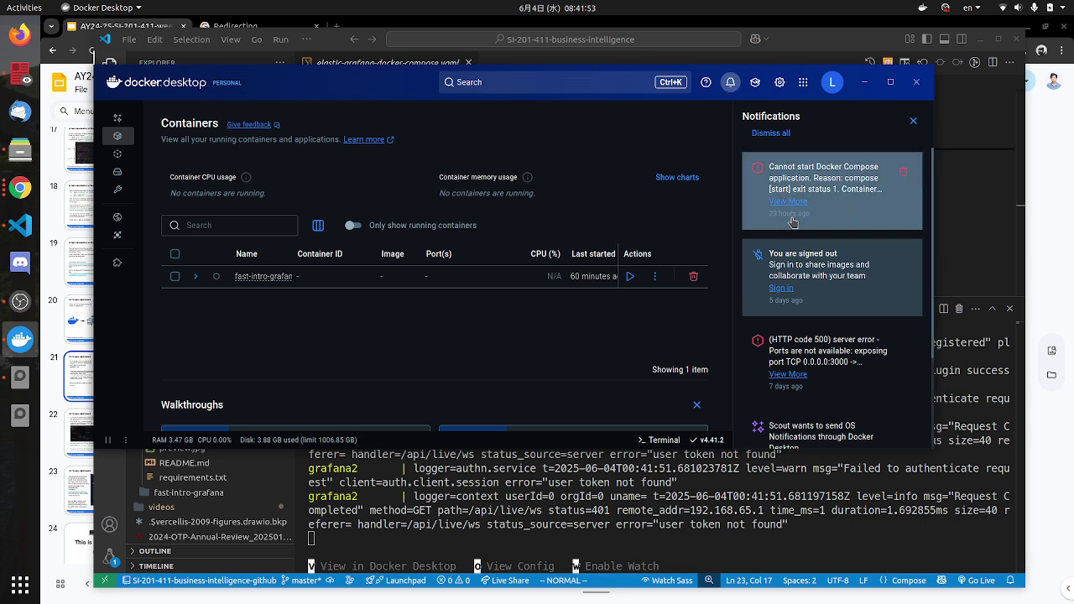
pyautogui.click(913, 123)
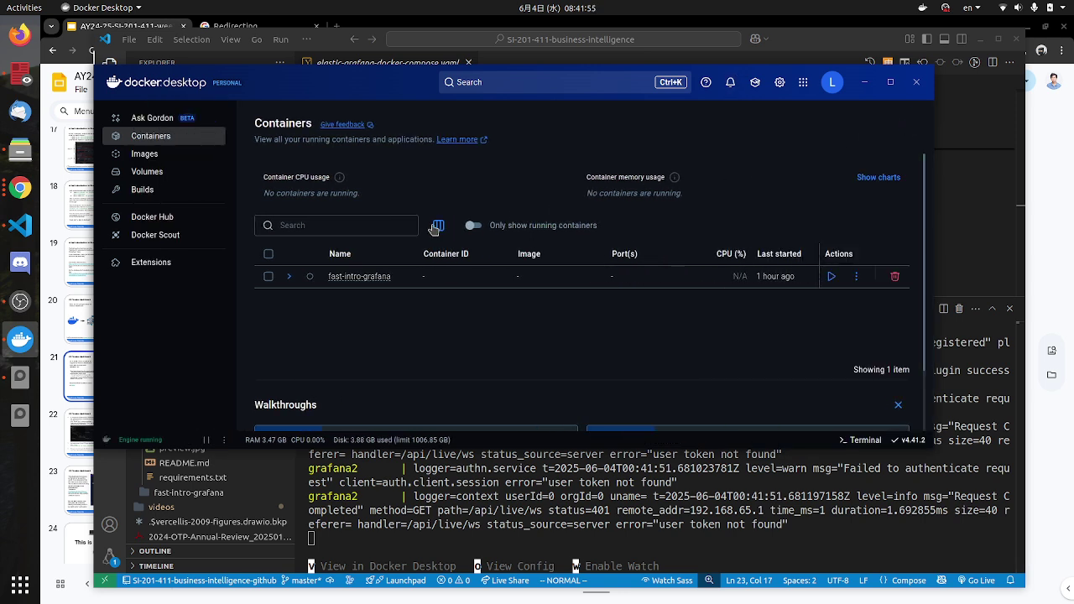
# Step: Widen the VS Code file explorer slightly, then return to Docker Desktop
pyautogui.click(532, 542)
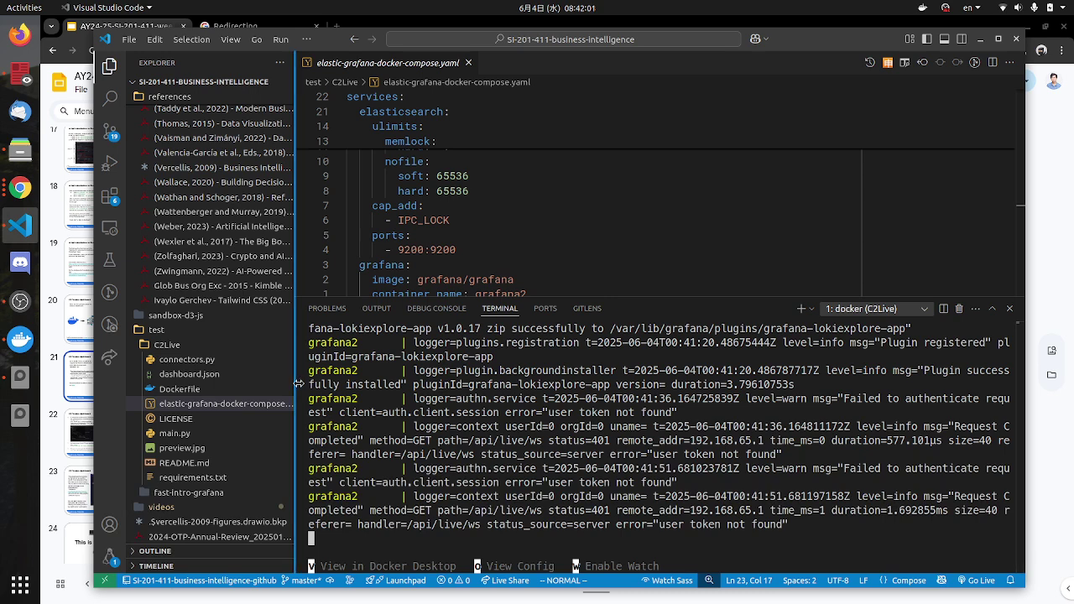
pyautogui.moveTo(301, 391); pyautogui.dragTo(304, 392)
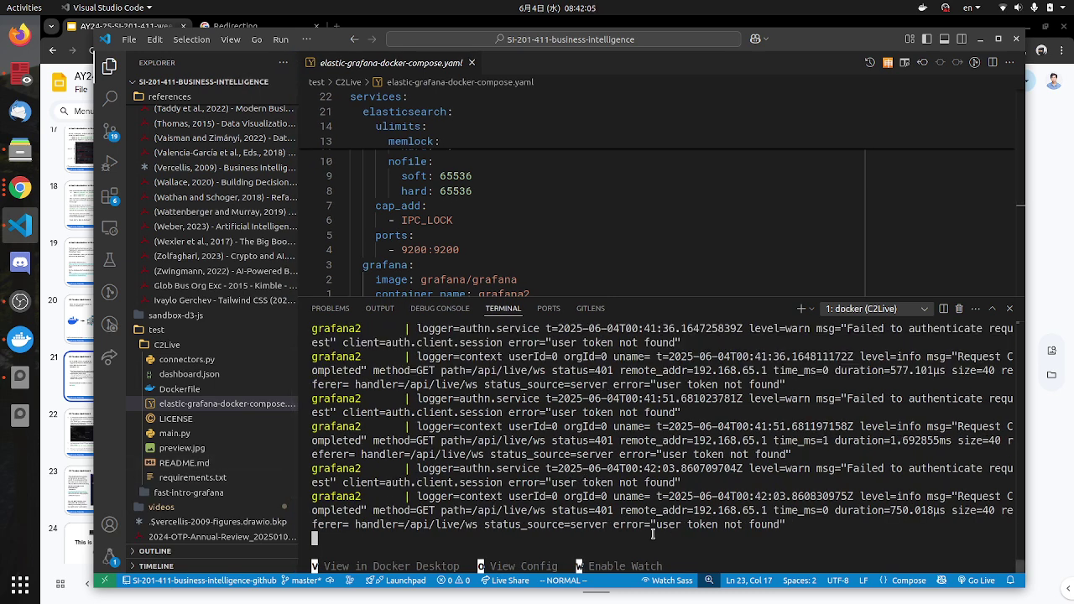
pyautogui.click(20, 344)
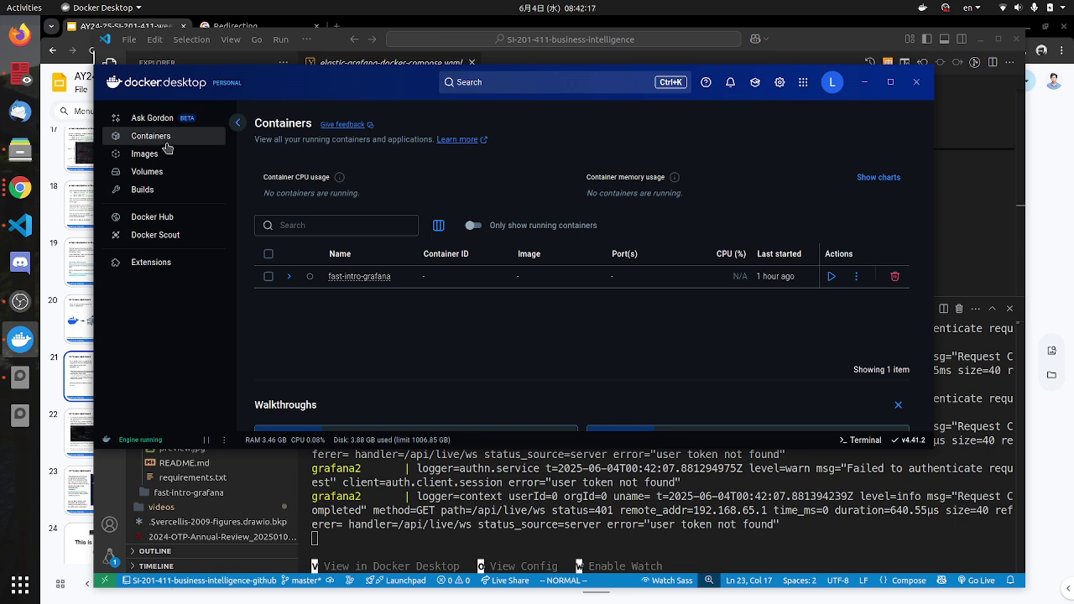
# Step: Review Resources > File sharing in Docker settings and cancel without applying changes
pyautogui.click(779, 82)
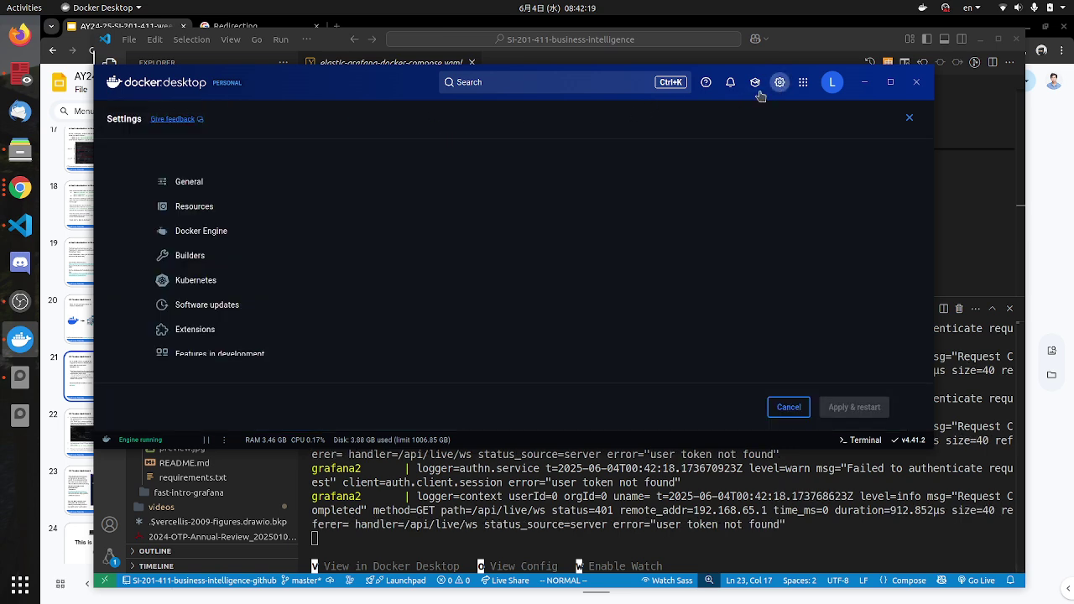
pyautogui.click(189, 206)
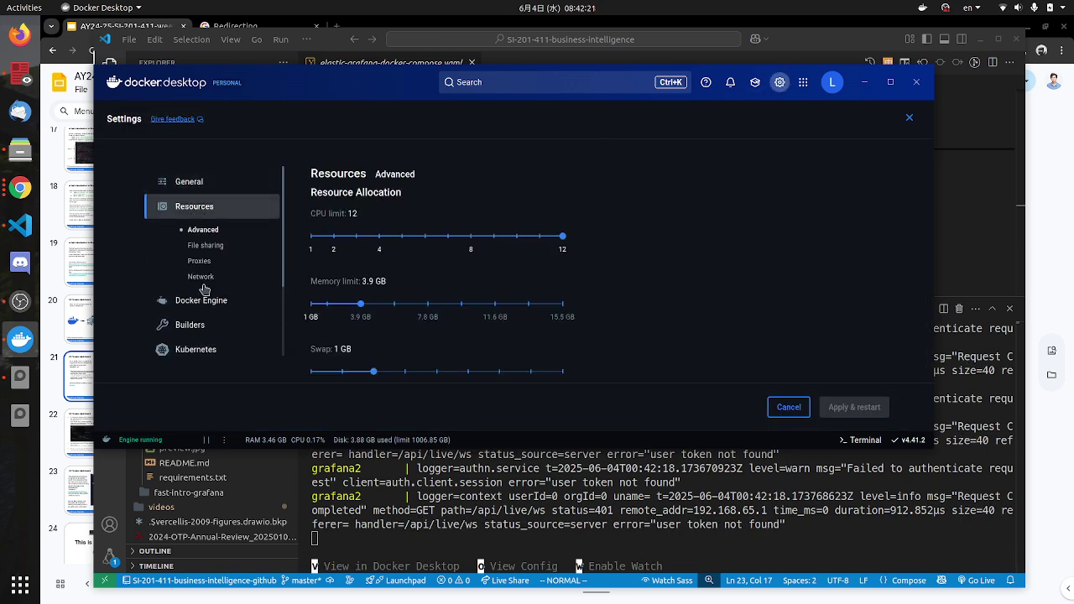
pyautogui.click(206, 245)
pyautogui.scroll(-5, 530, 347)
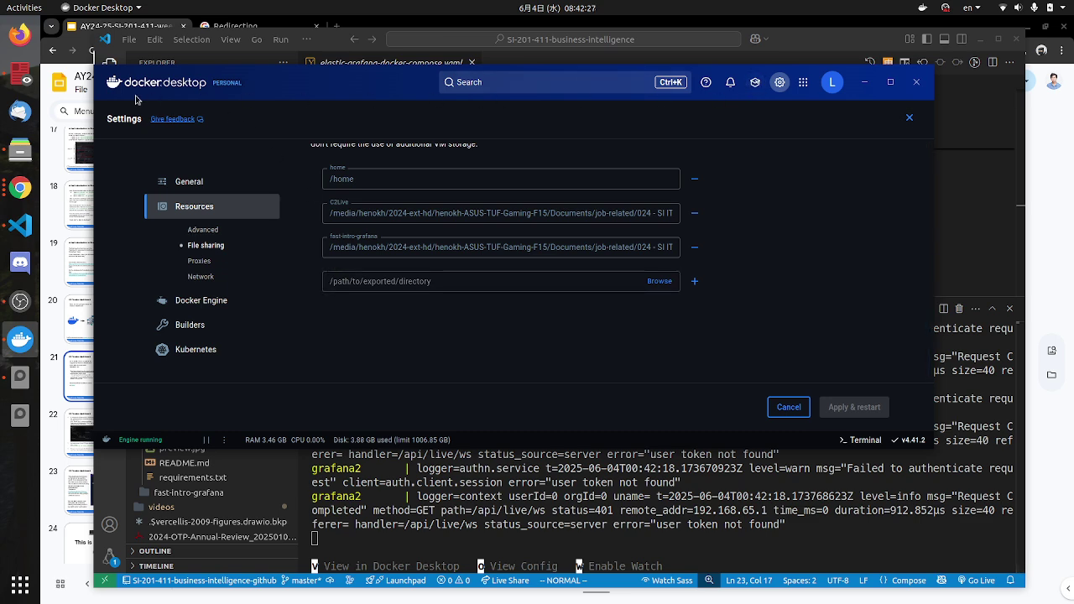
pyautogui.scroll(5, 567, 245)
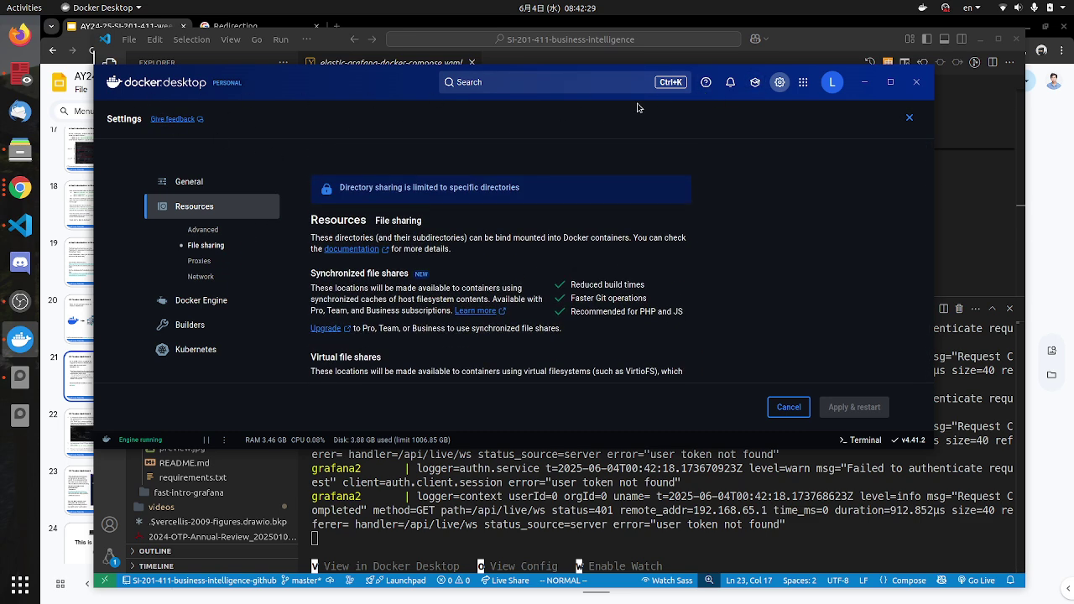
pyautogui.click(782, 408)
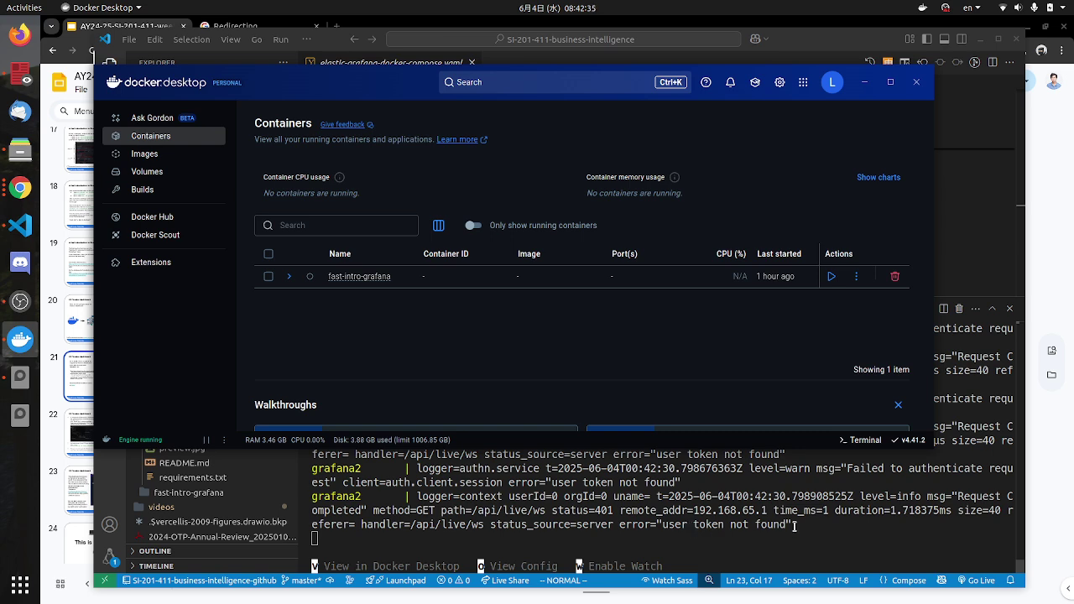
# Step: Highlight the Compose app status message and show the Containers list, checking the VS Code logs
pyautogui.click(577, 534)
pyautogui.press('v')
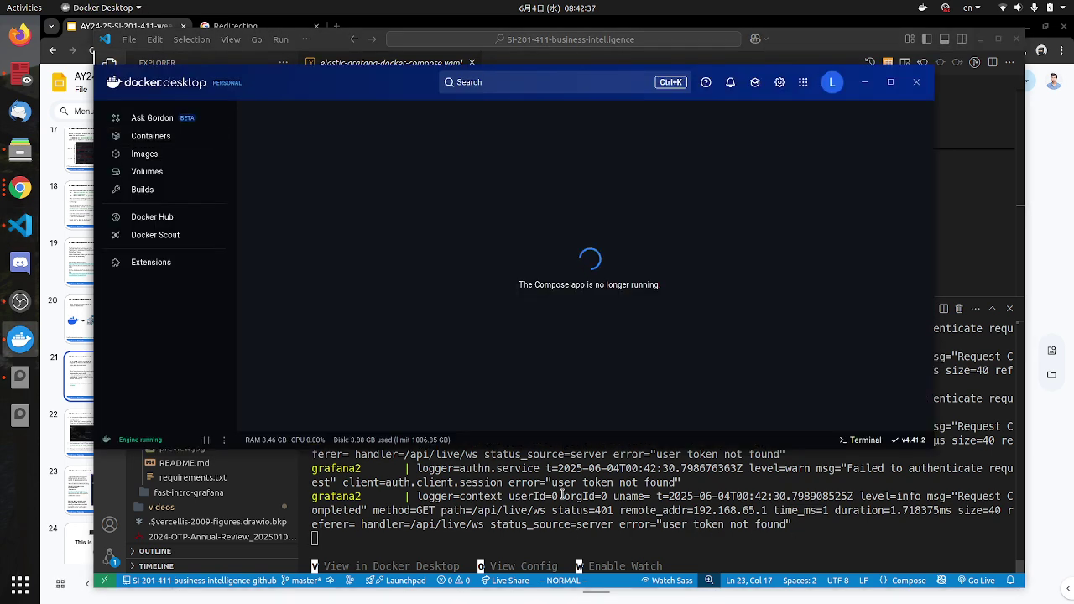
pyautogui.moveTo(535, 284); pyautogui.dragTo(603, 286)
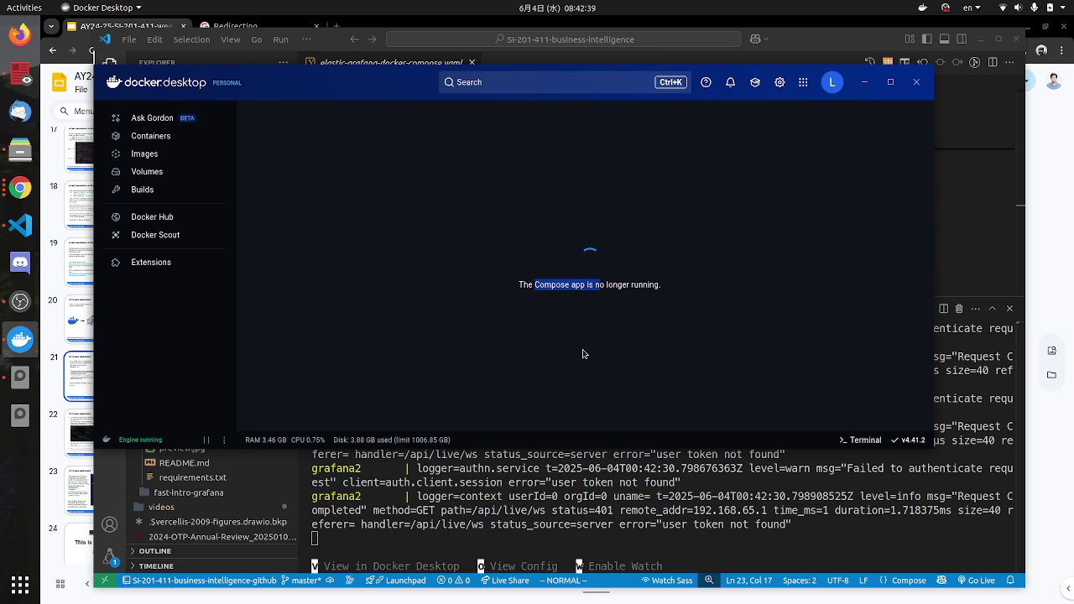
pyautogui.click(160, 136)
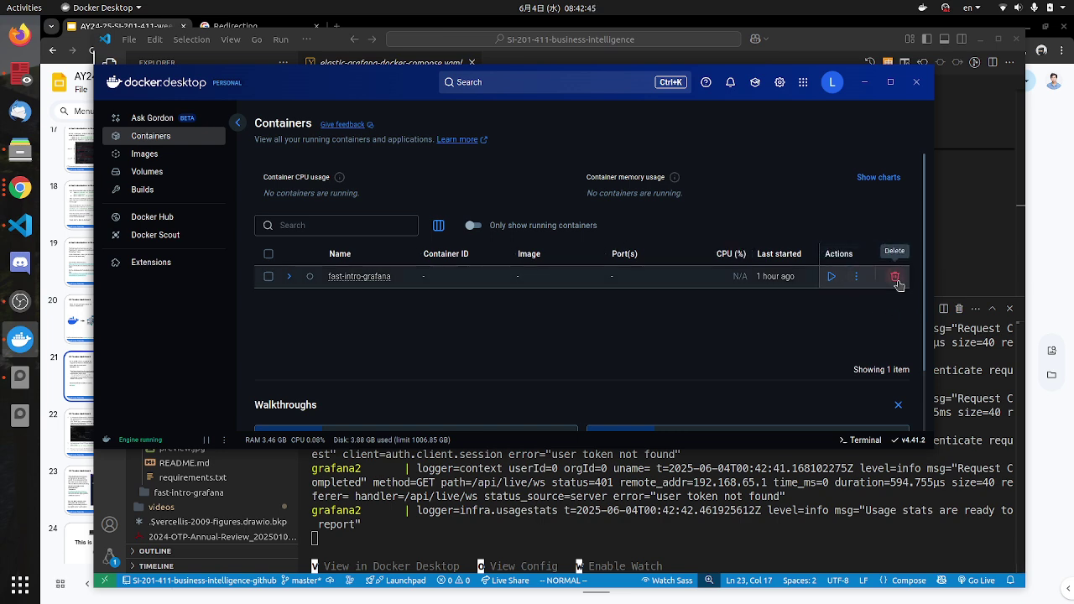
pyautogui.click(454, 498)
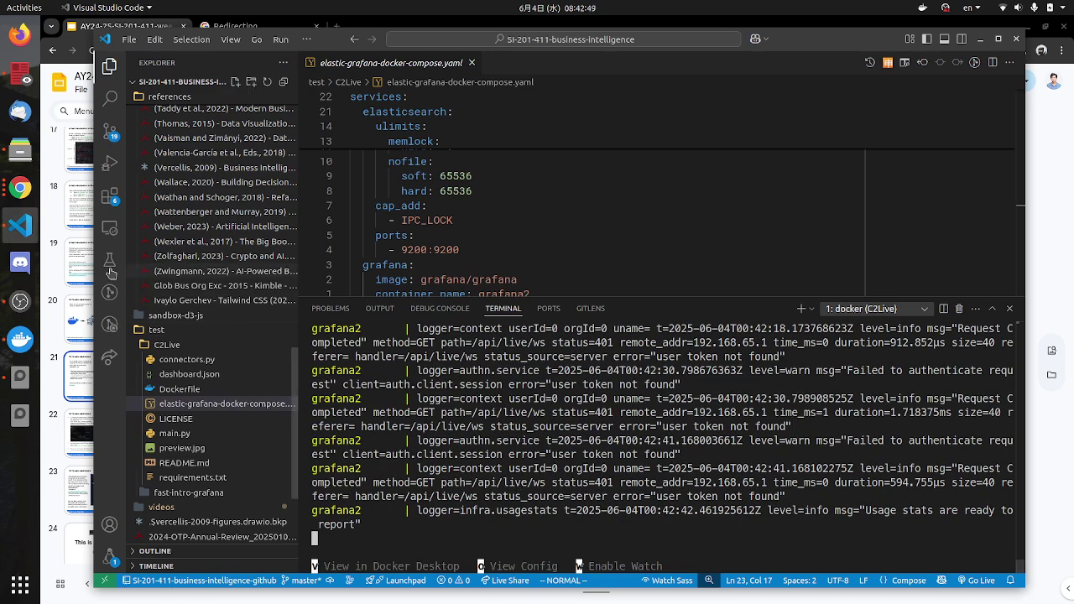
pyautogui.press('v')
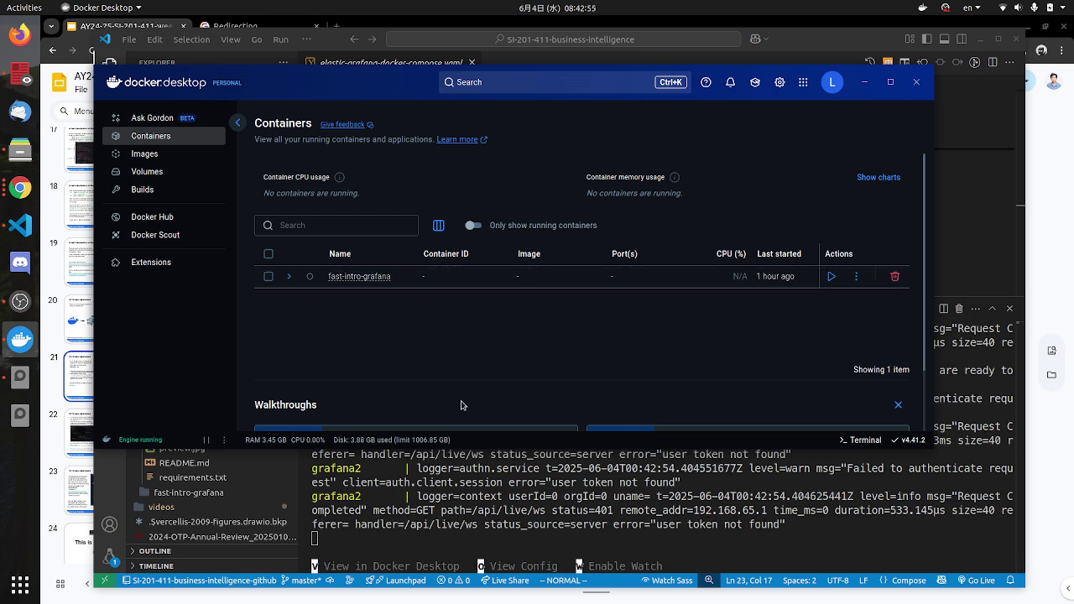
pyautogui.hotkey('alt', 'Tab')
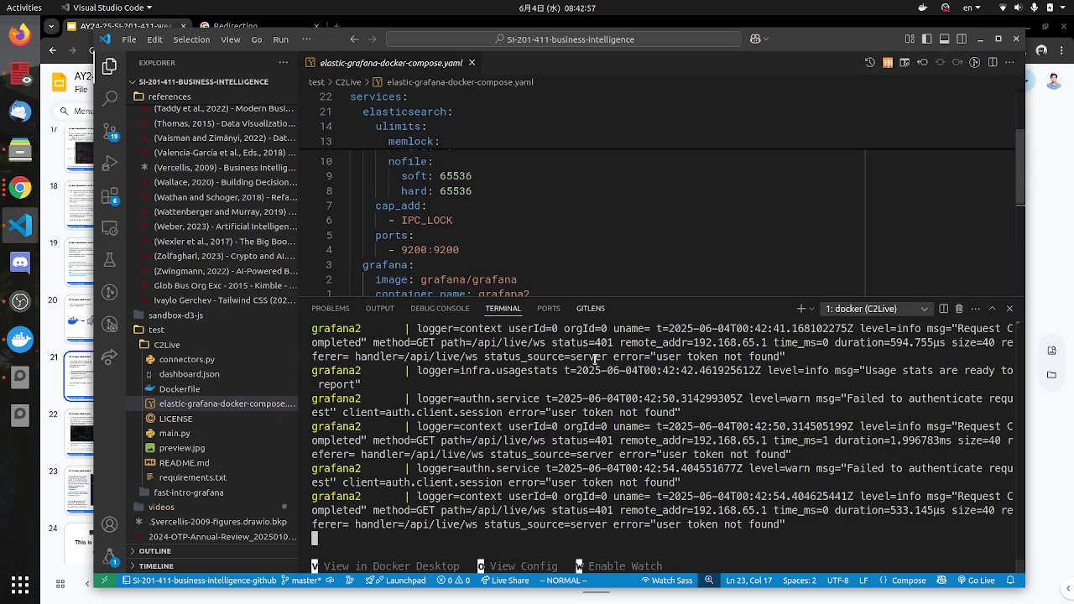
pyautogui.hotkey('alt', 'Tab')
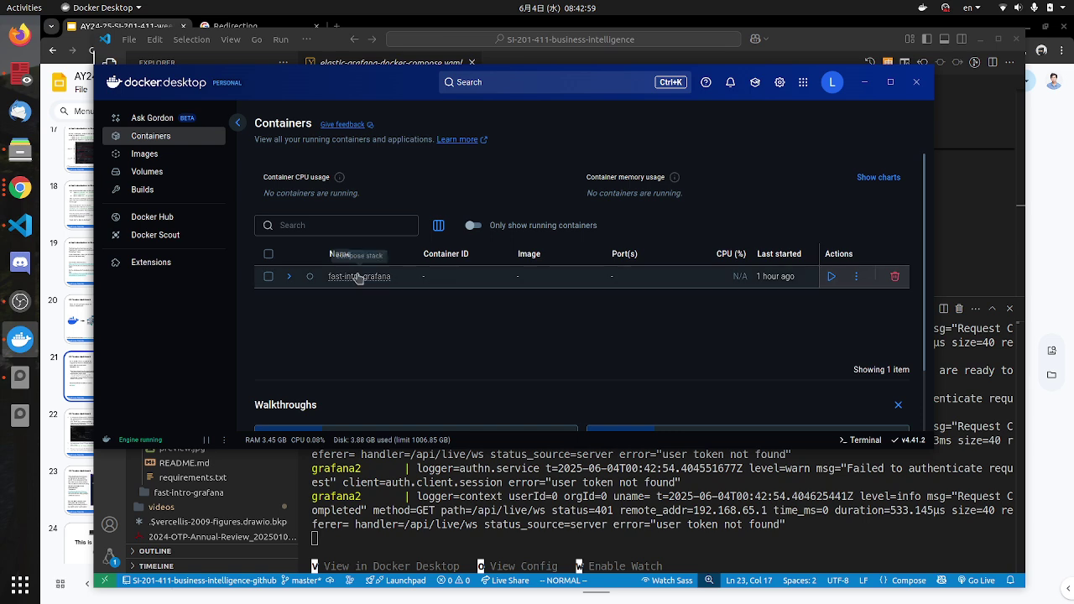
pyautogui.click(20, 188)
# Step: Open a new Chrome tab and load localhost:9200
pyautogui.hotkey('ctrl', 't')
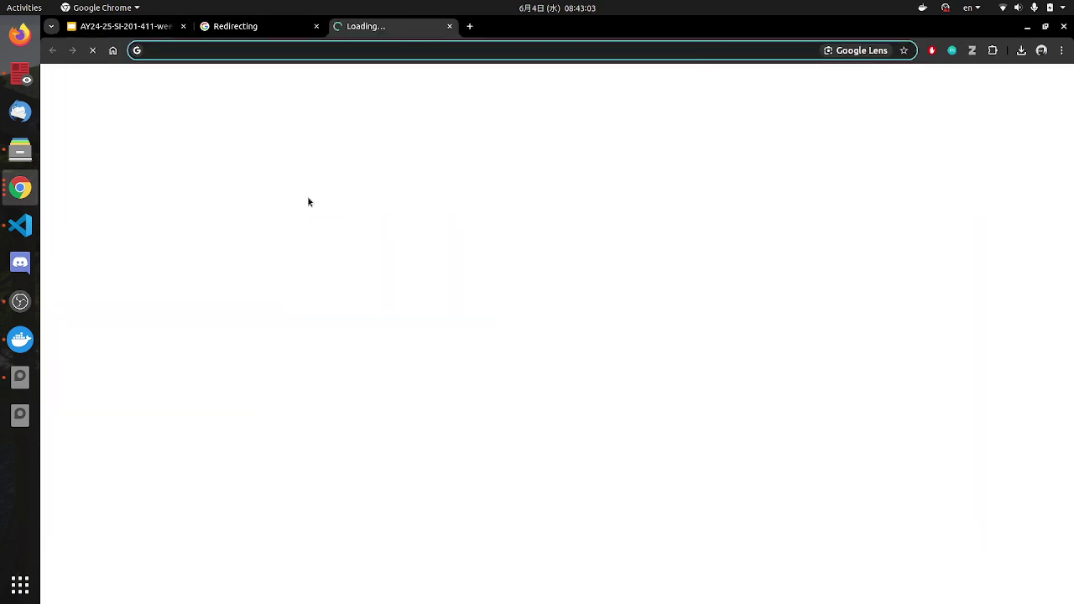
pyautogui.write('ki')
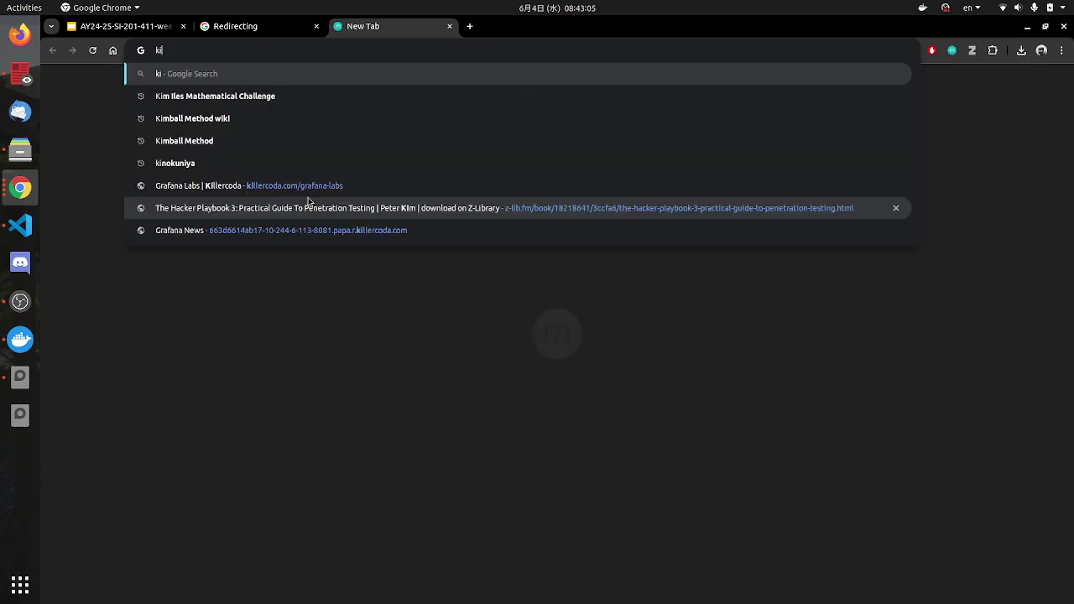
pyautogui.press('BackSpace')
pyautogui.press('BackSpace')
pyautogui.write('localhost:3000')
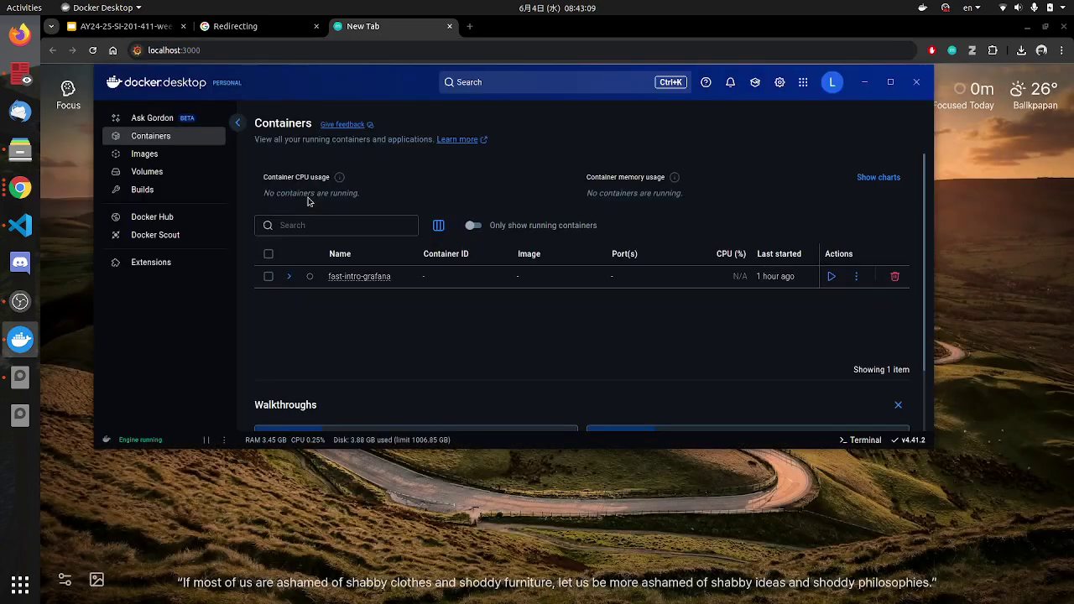
pyautogui.click(20, 225)
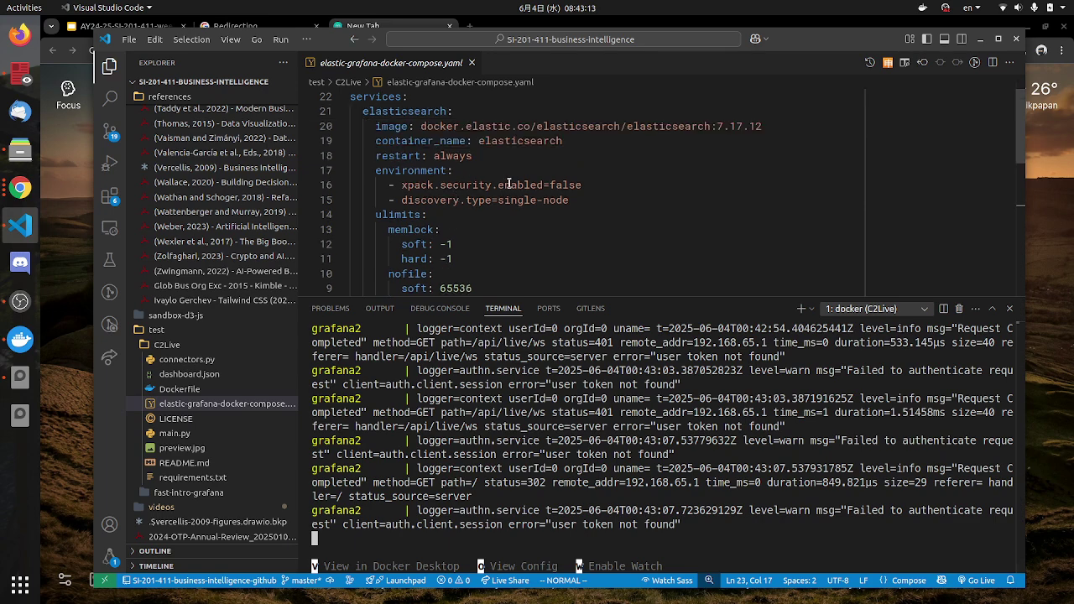
pyautogui.scroll(-5, 508, 183)
pyautogui.press('v')
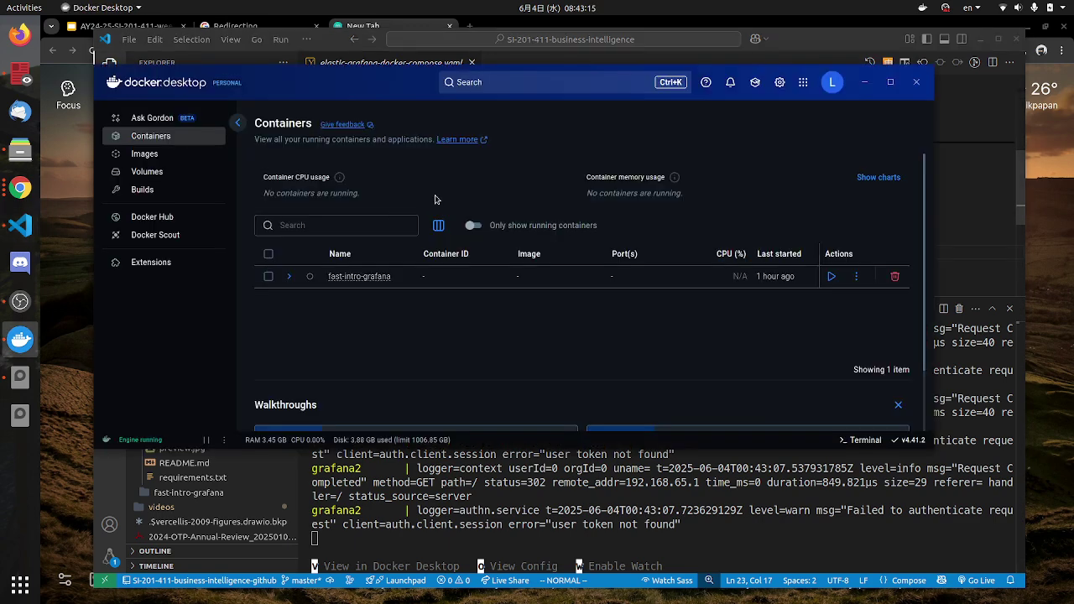
pyautogui.hotkey('alt', 'Tab')
pyautogui.hotkey('alt', 'Tab')
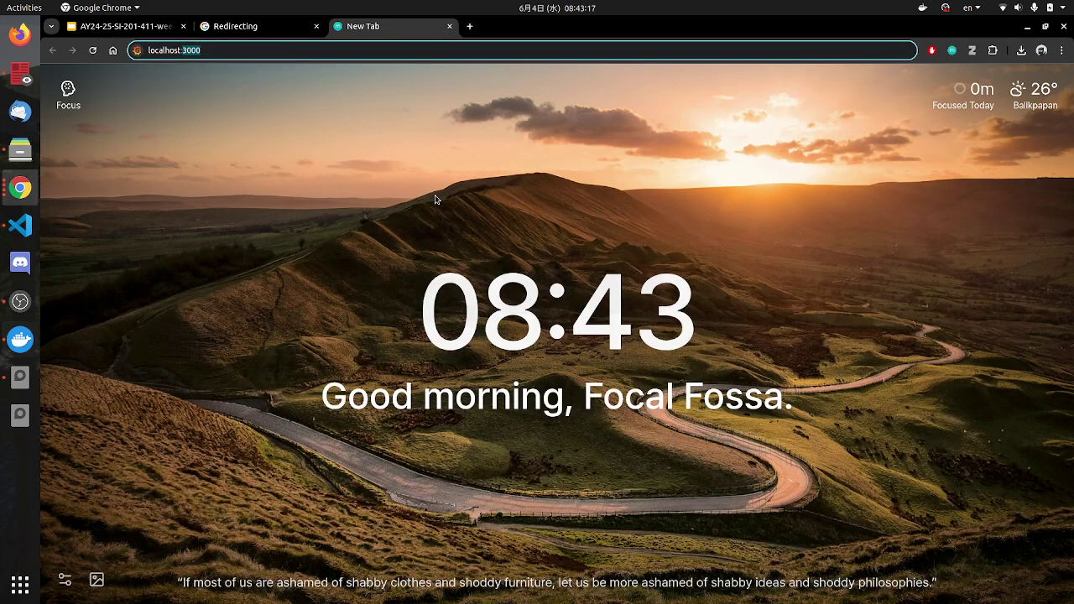
pyautogui.press('BackSpace')
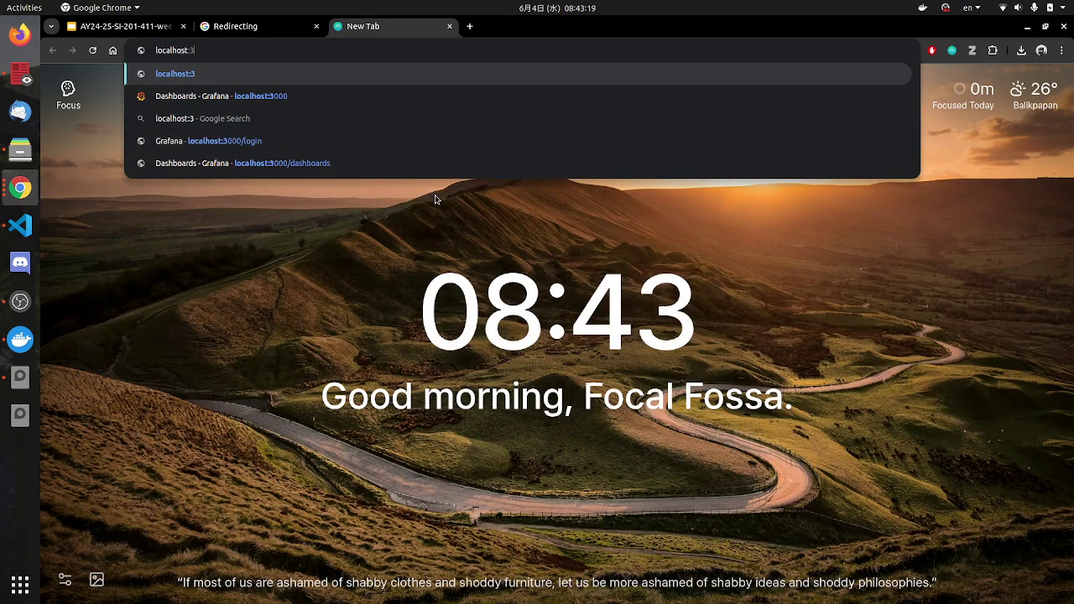
pyautogui.press('BackSpace')
pyautogui.write('9')
pyautogui.press('BackSpace')
pyautogui.press('BackSpace')
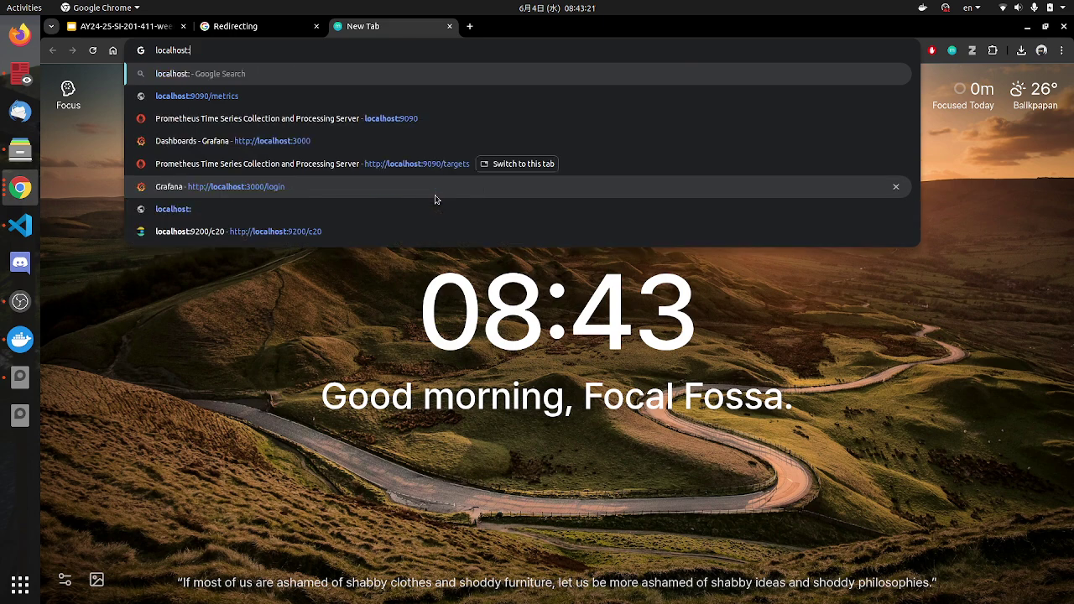
pyautogui.write('9200')
pyautogui.press('Return')
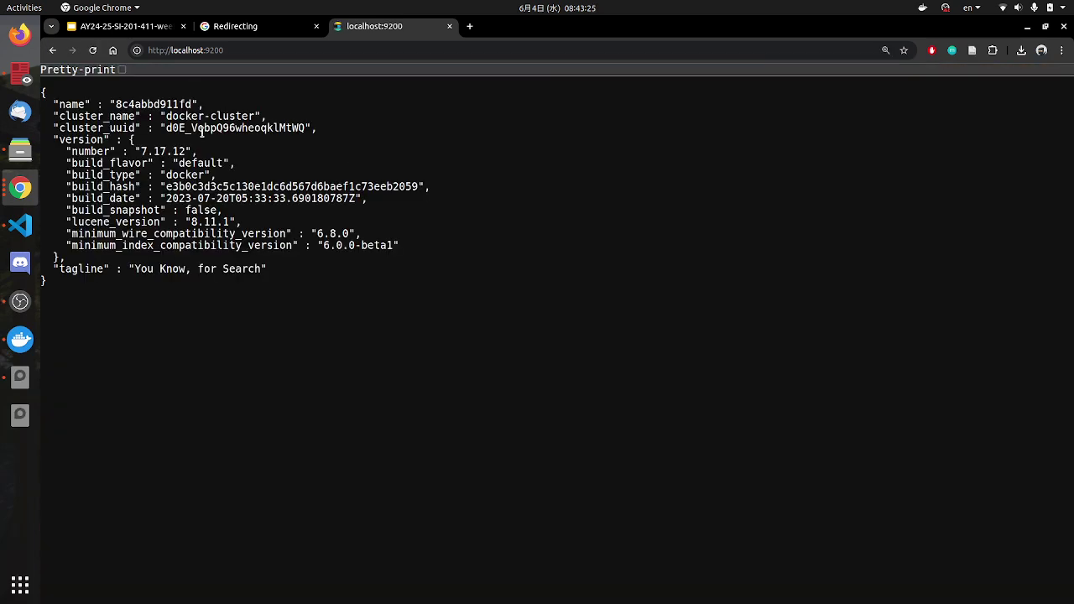
# Step: Select the Elasticsearch 7.17.12 JSON response, then view Docker Desktop's list of local images
pyautogui.moveTo(120, 105); pyautogui.dragTo(209, 293)
pyautogui.click(12, 343)
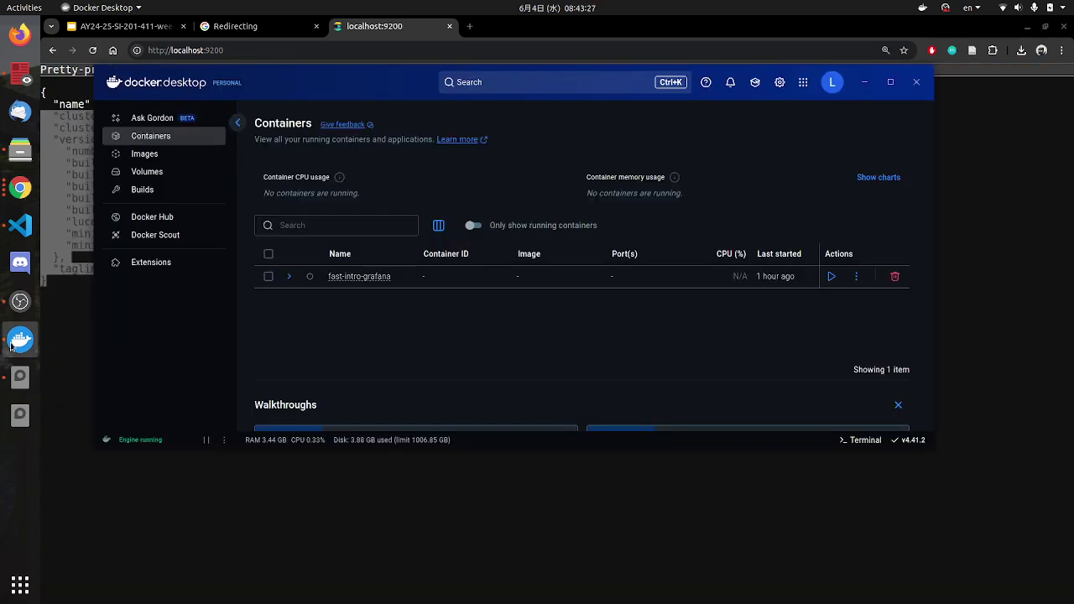
pyautogui.scroll(-2, 395, 340)
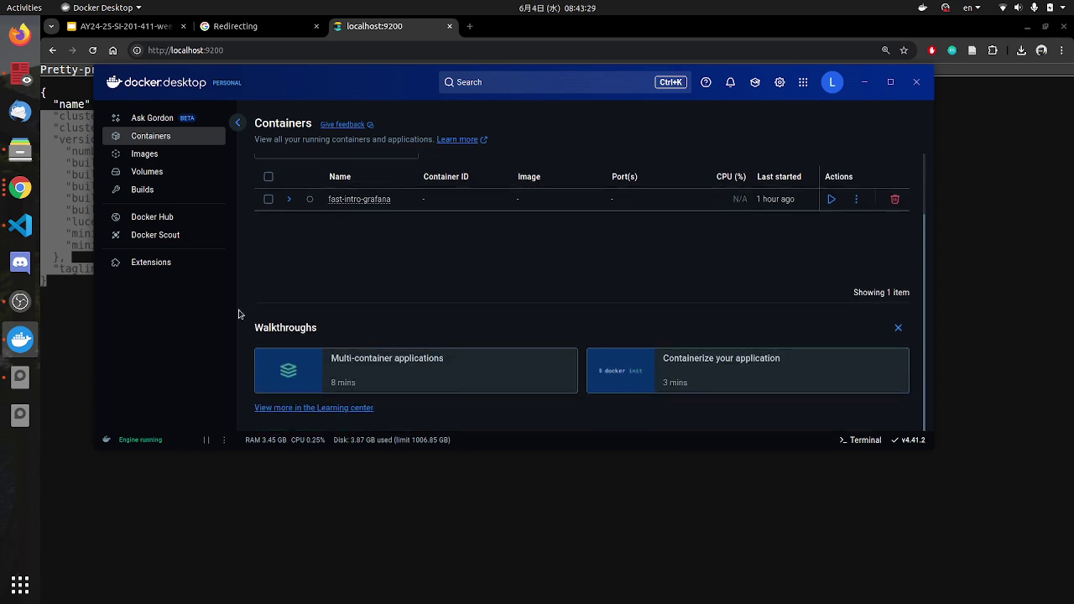
pyautogui.click(63, 210)
pyautogui.click(178, 54)
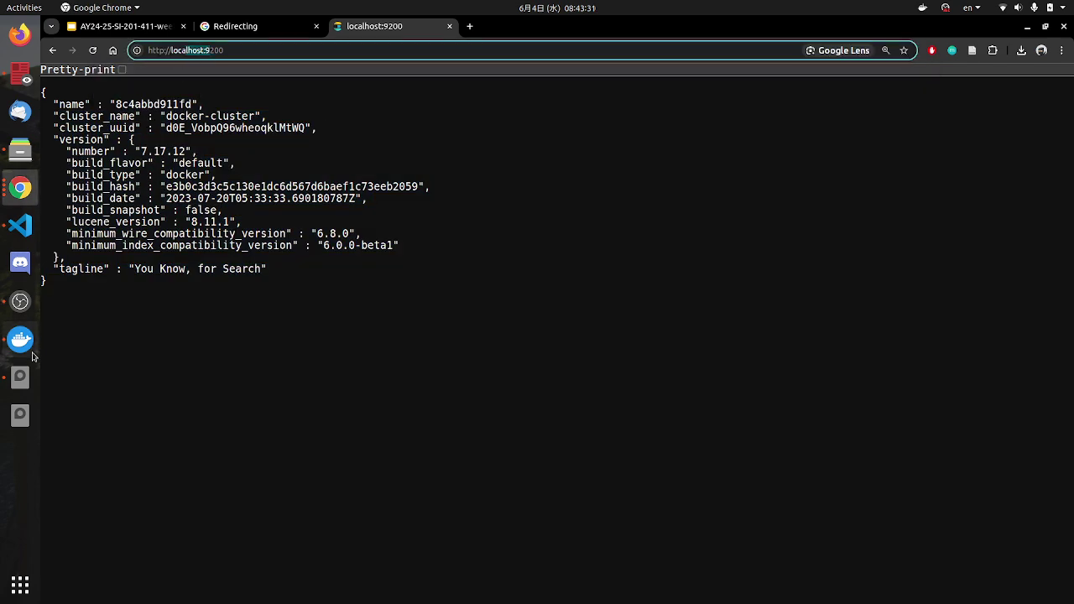
pyautogui.click(20, 339)
pyautogui.scroll(2, 427, 307)
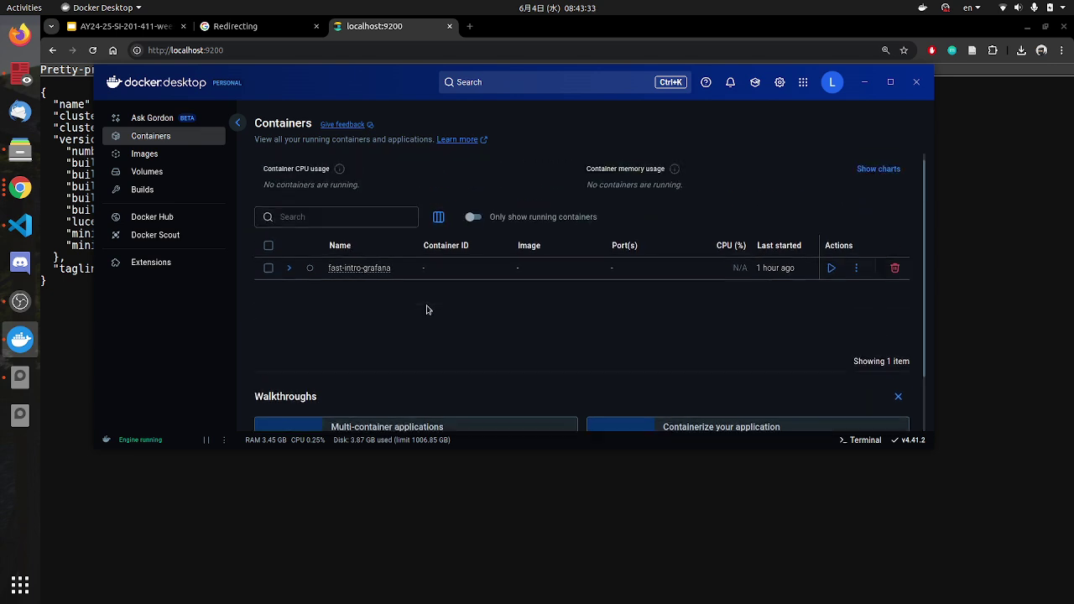
pyautogui.click(155, 149)
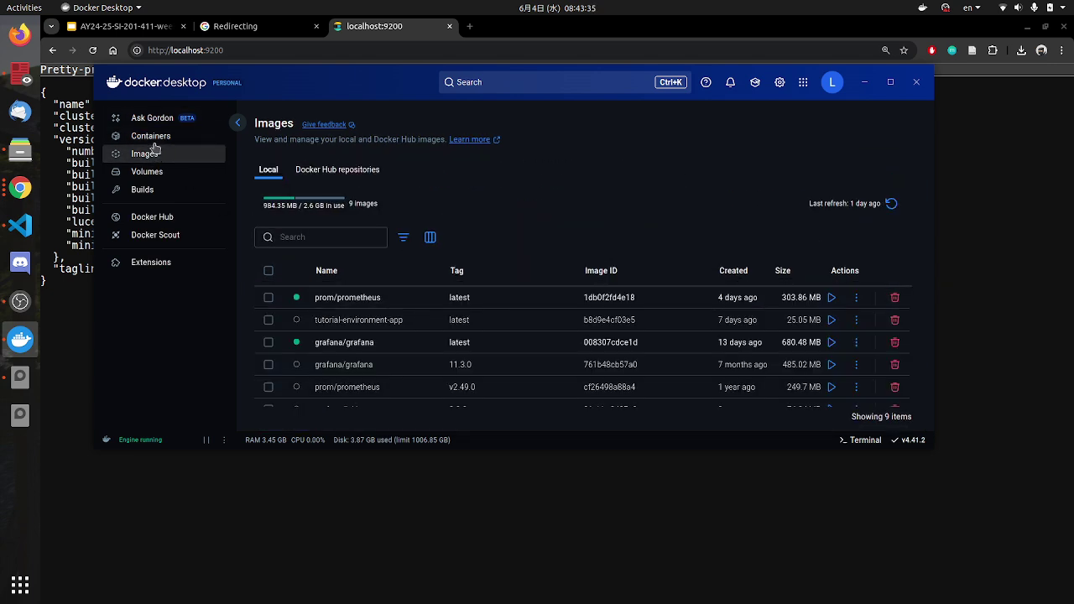
# Step: Return to Docker Desktop's Containers list and glance at the compose file
pyautogui.click(155, 141)
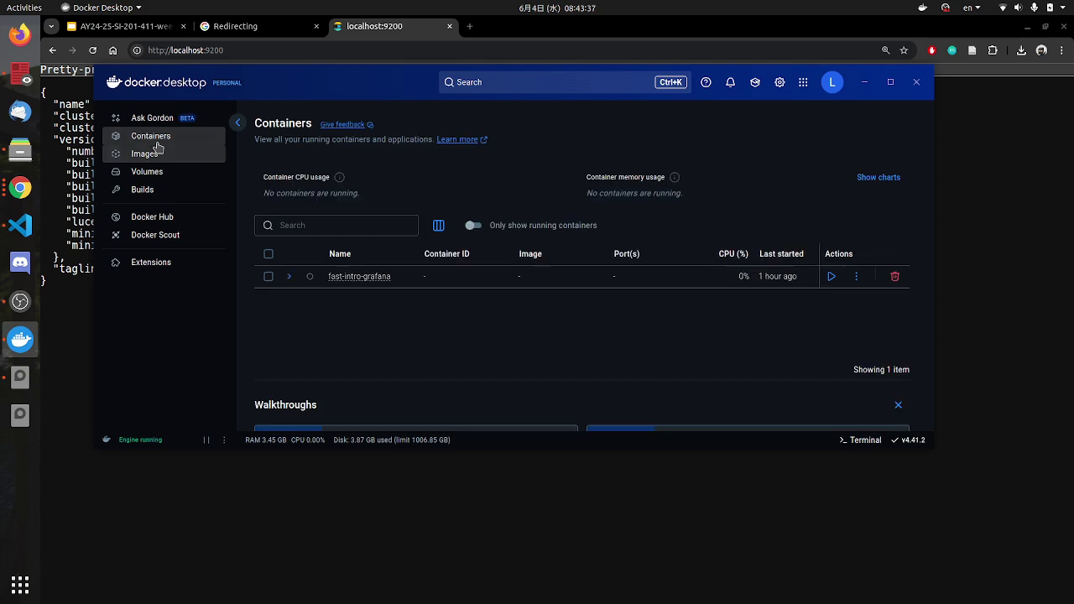
pyautogui.scroll(-2, 353, 333)
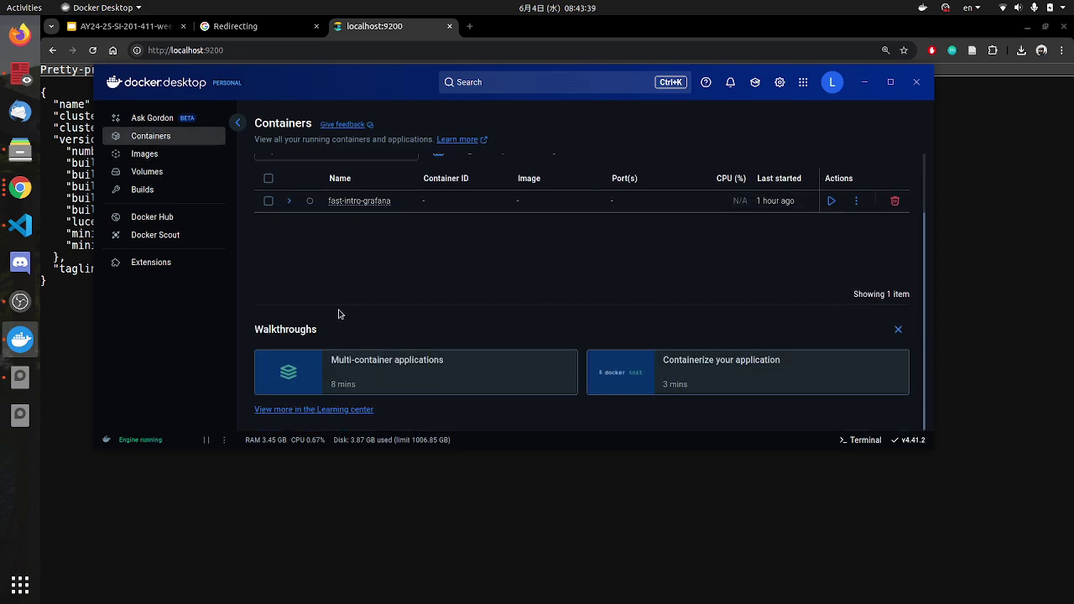
pyautogui.scroll(2, 339, 311)
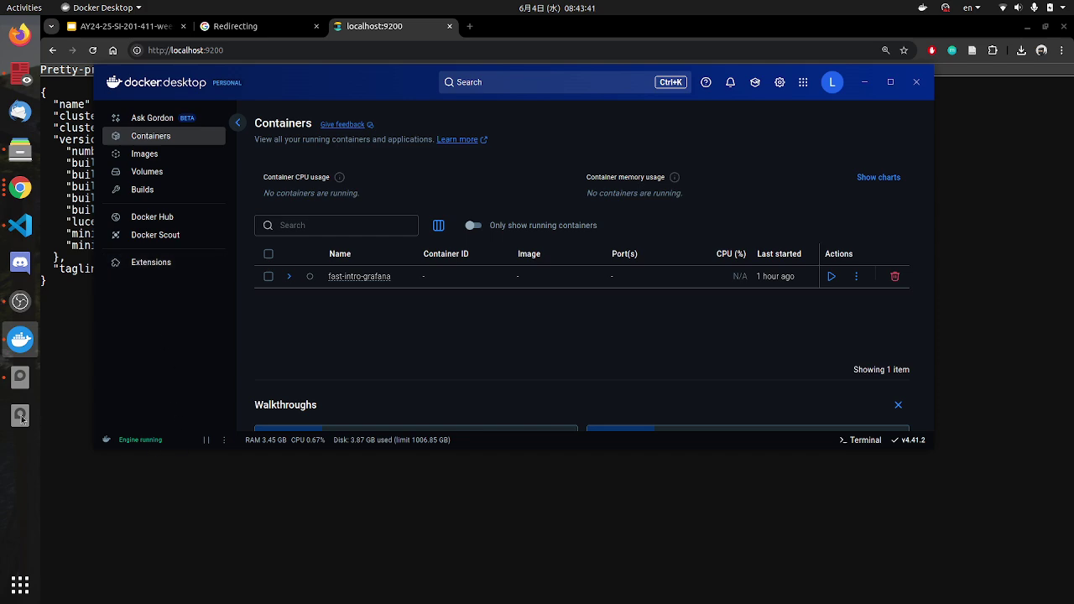
pyautogui.click(20, 225)
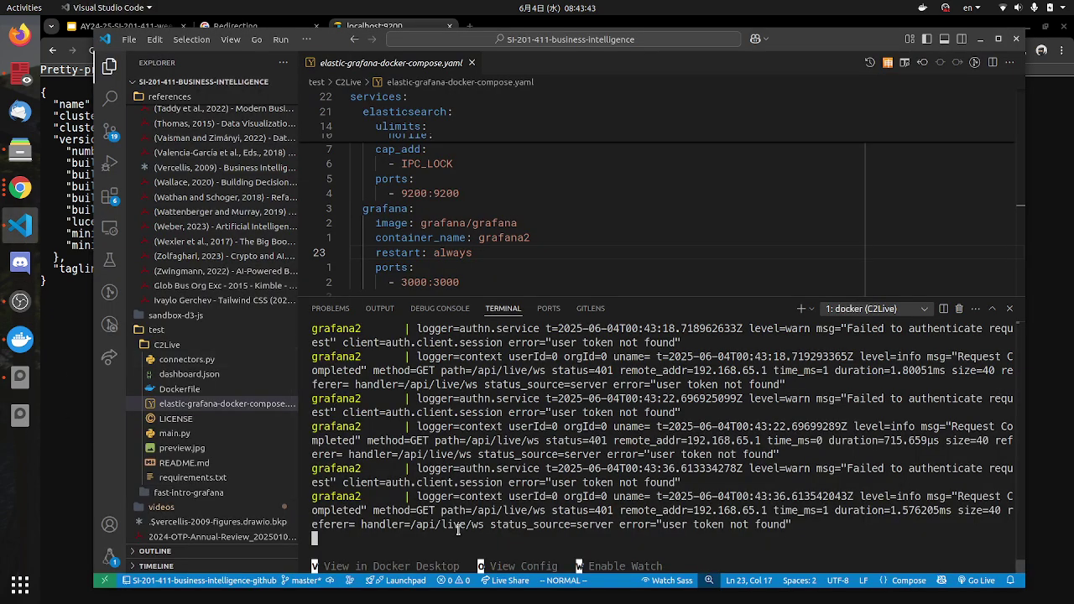
pyautogui.click(20, 339)
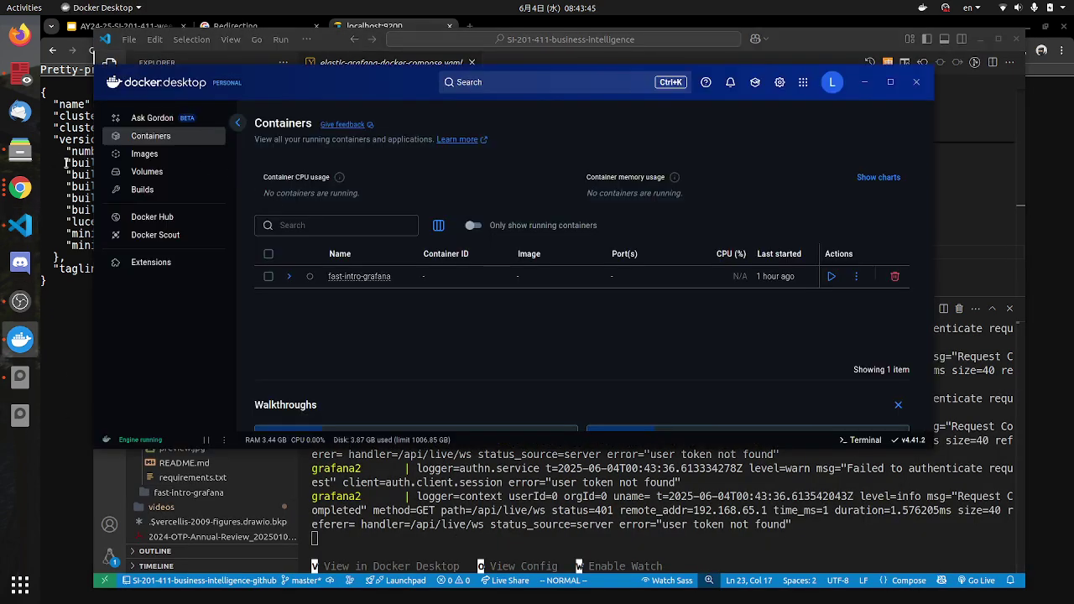
# Step: Select the Elasticsearch JSON response, then open a new tab and type 'local'
pyautogui.click(20, 187)
pyautogui.moveTo(96, 104); pyautogui.dragTo(273, 295)
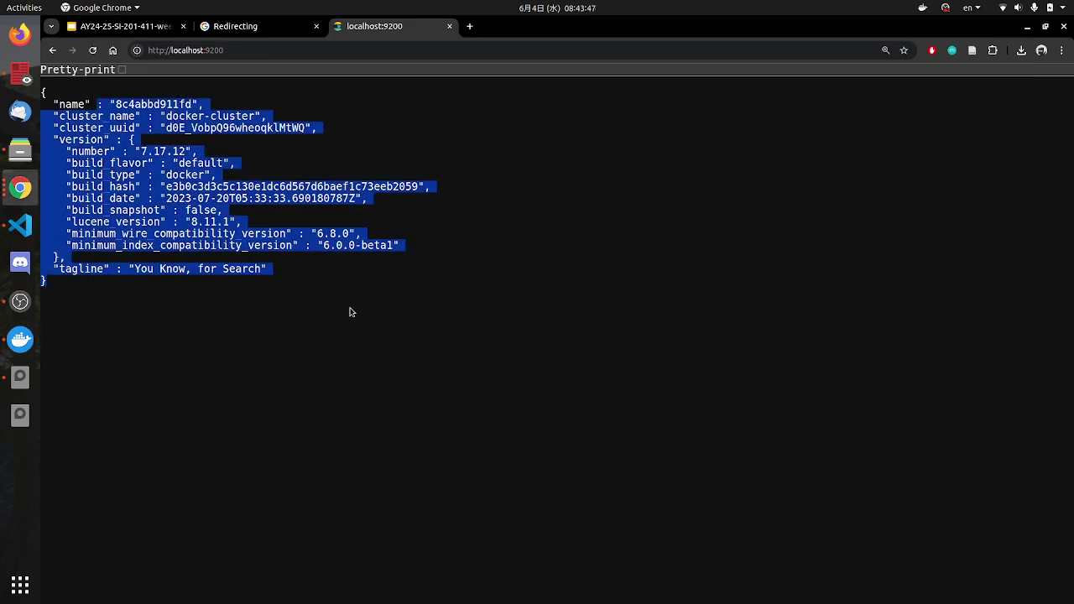
pyautogui.hotkey('ctrl', 't')
pyautogui.write('local')
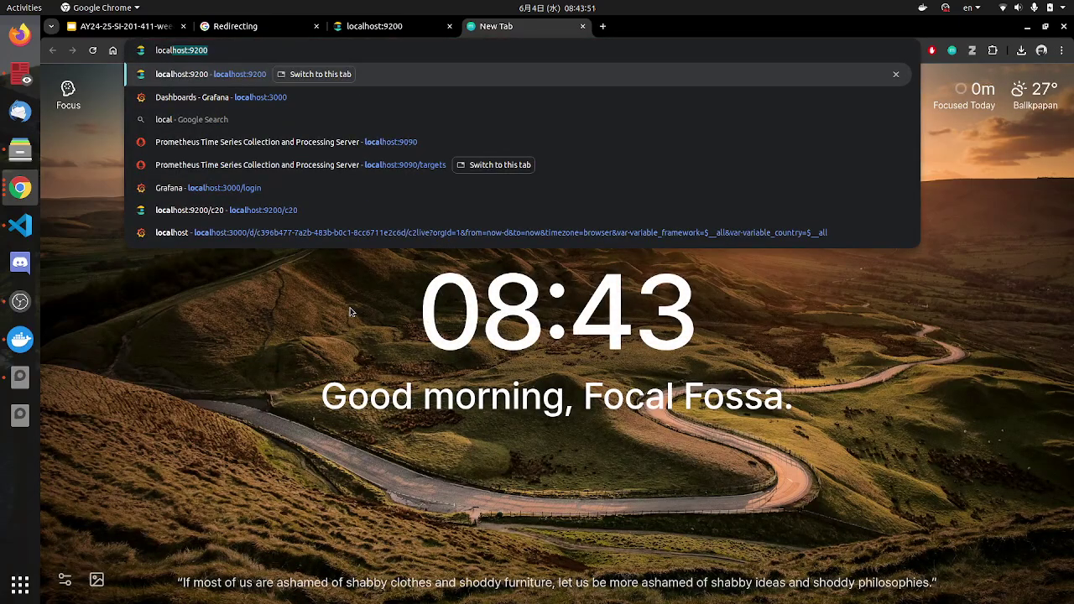
# Step: Open Grafana at localhost:3000 from the suggestions and close the Docker Desktop window
pyautogui.press('Down')
pyautogui.press('Return')
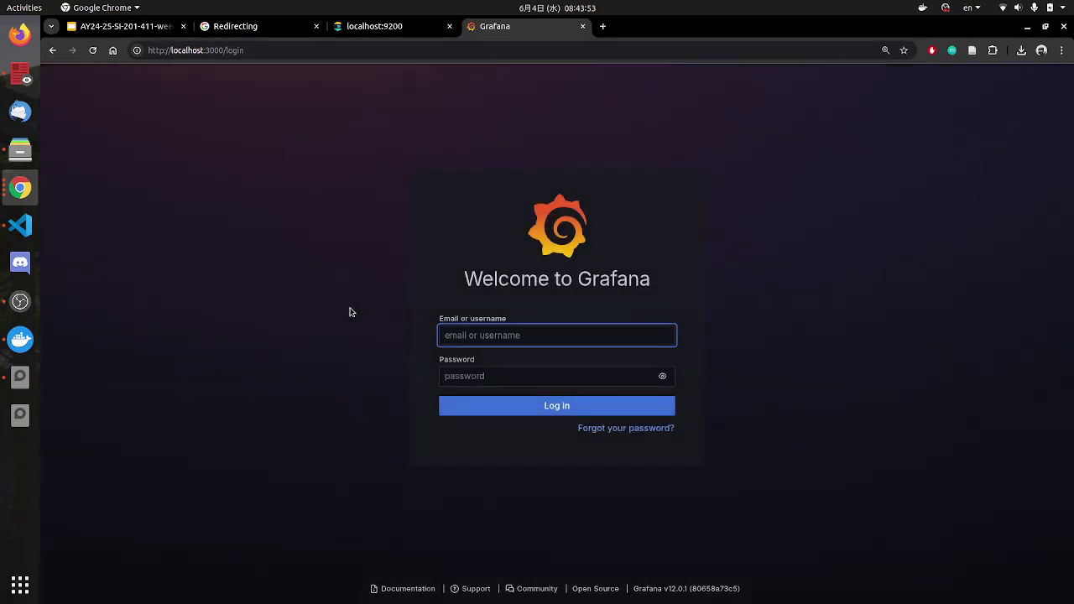
pyautogui.click(20, 339)
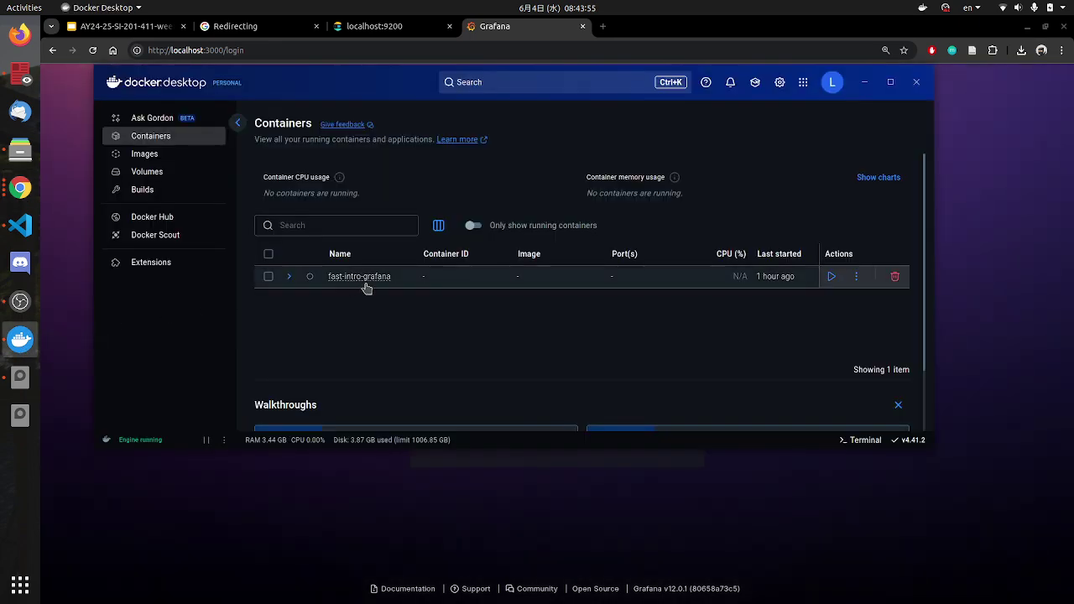
pyautogui.scroll(-2, 479, 332)
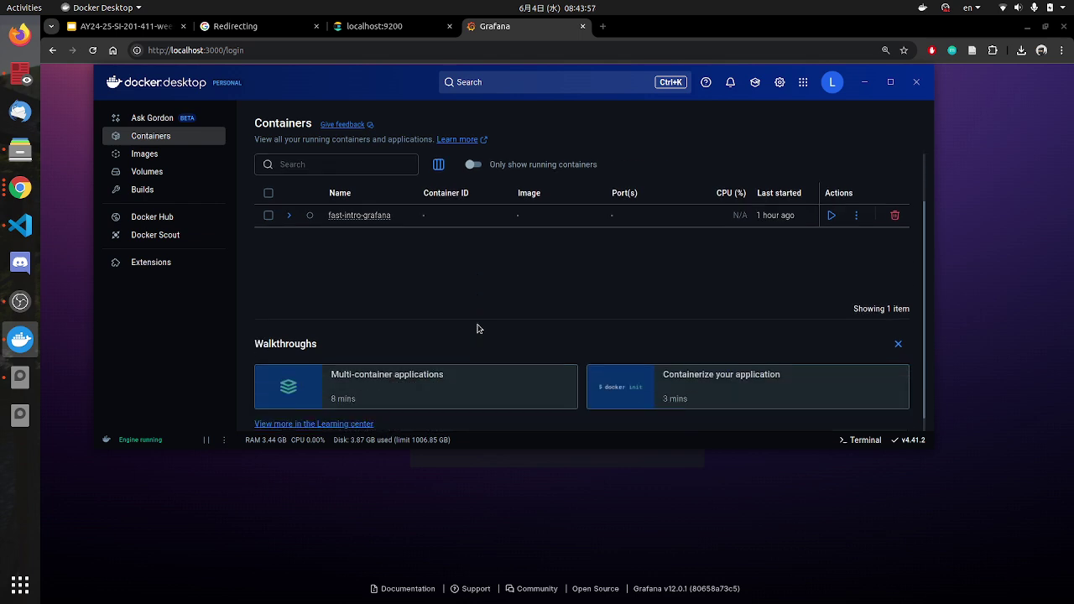
pyautogui.click(915, 85)
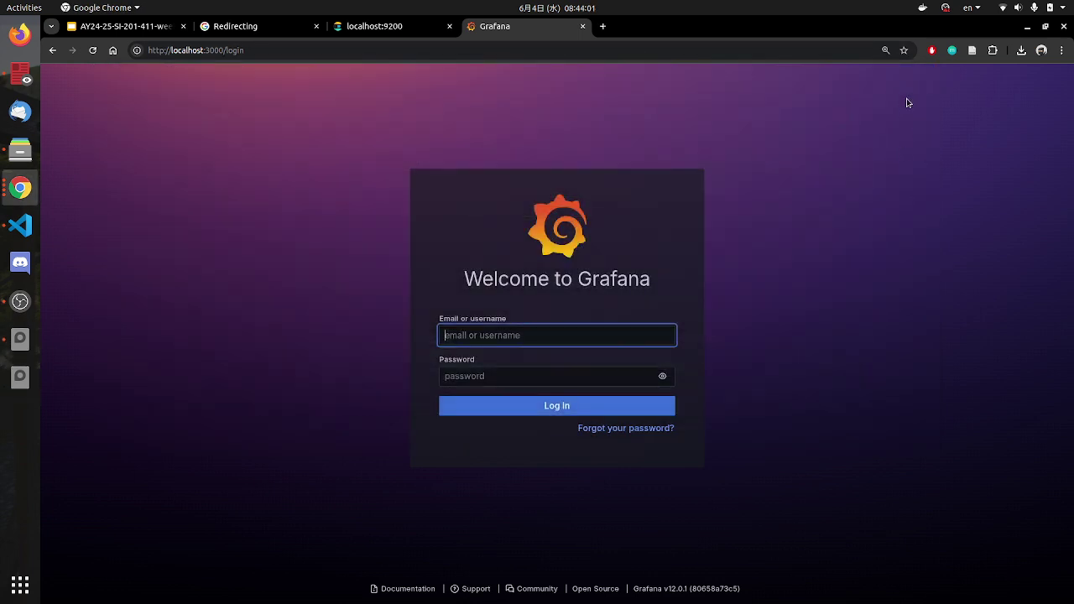
pyautogui.click(924, 8)
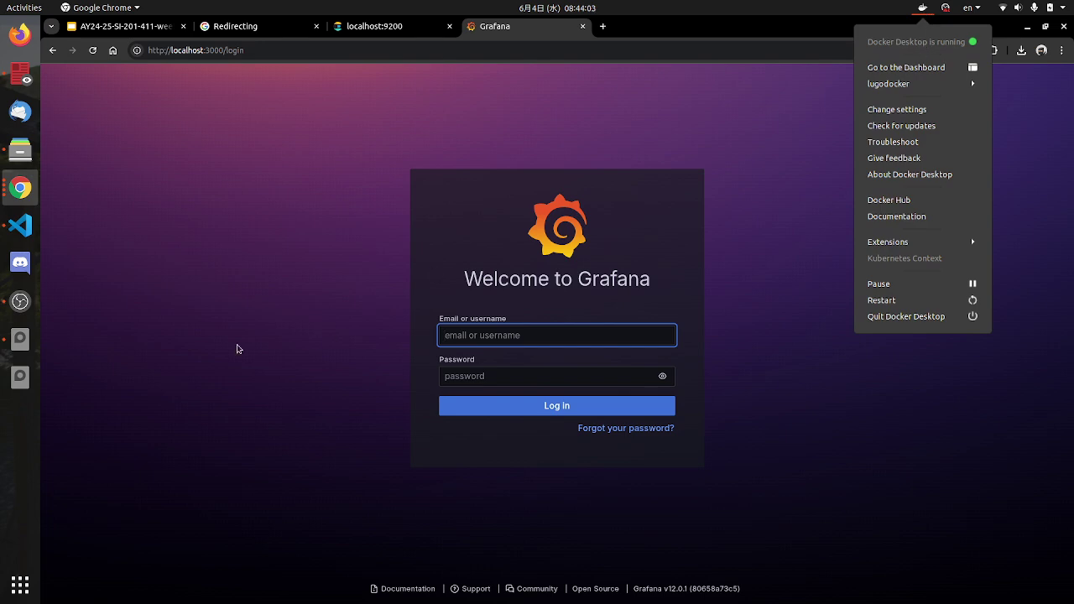
pyautogui.click(1, 602)
# Step: Search the application overview for 'd' and 'doc', launching the first matches
pyautogui.click(14, 593)
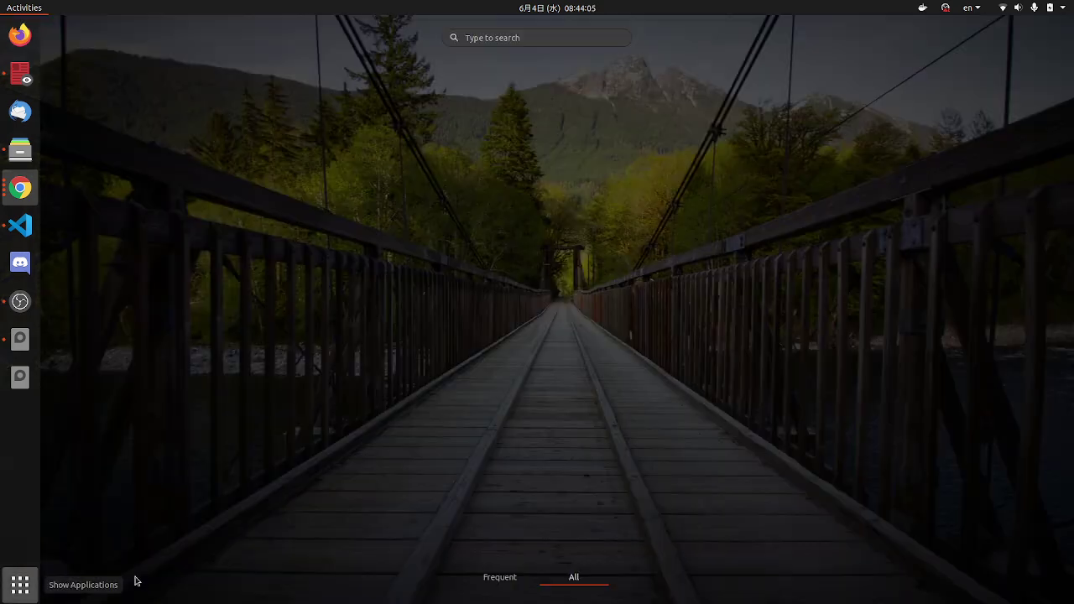
pyautogui.write('do')
pyautogui.press('Return')
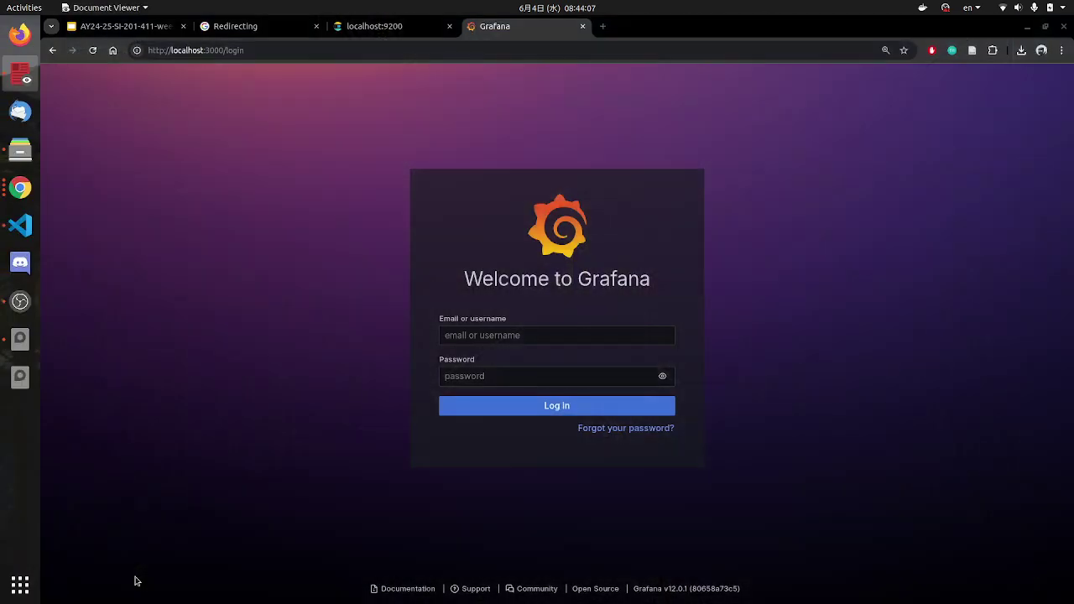
pyautogui.click(27, 580)
pyautogui.write('do')
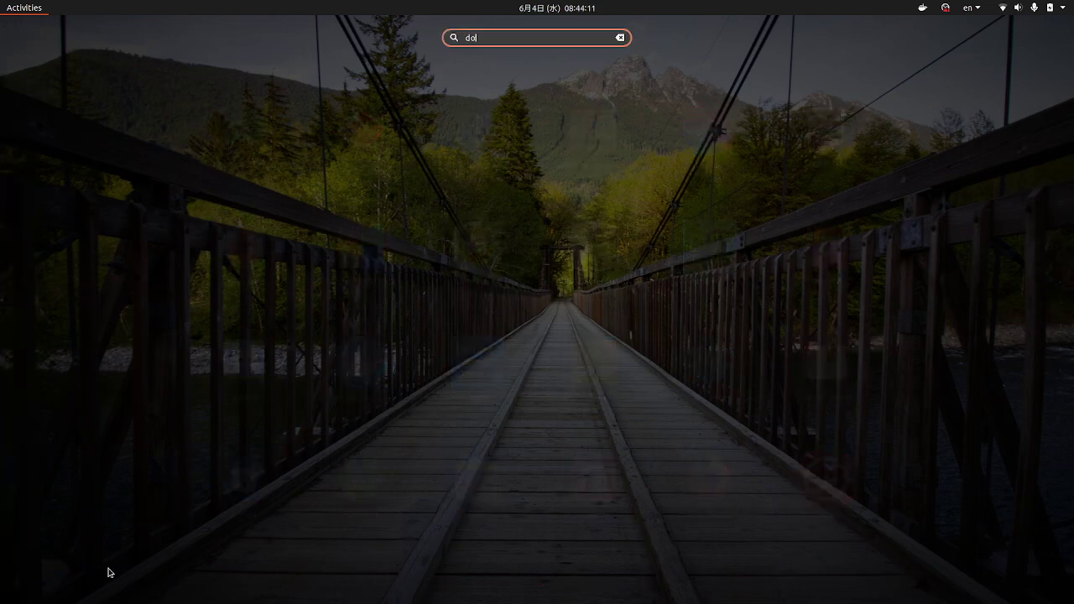
pyautogui.write('c')
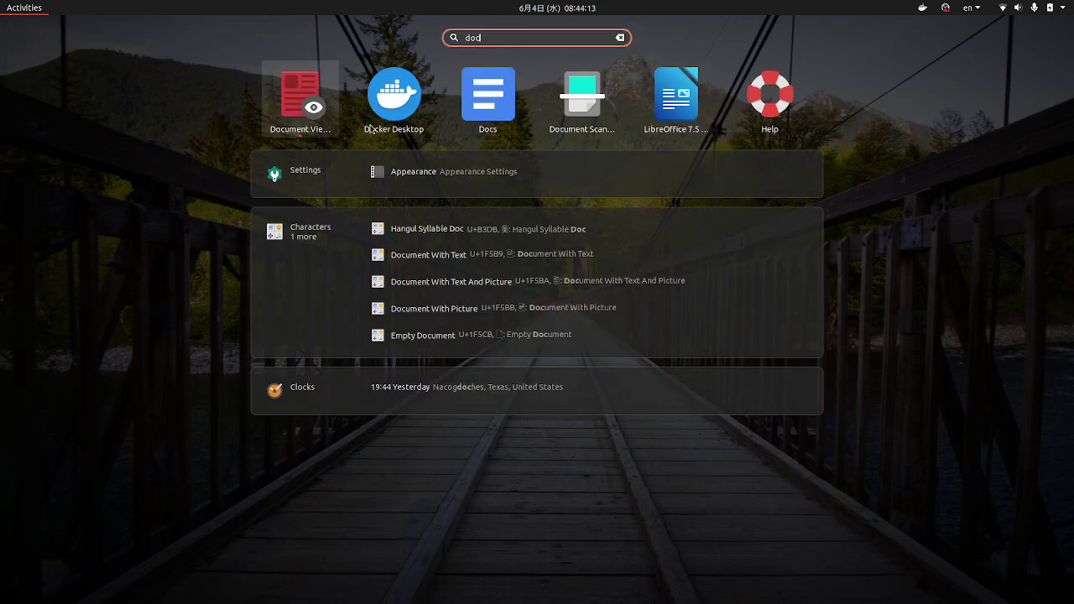
pyautogui.press('Return')
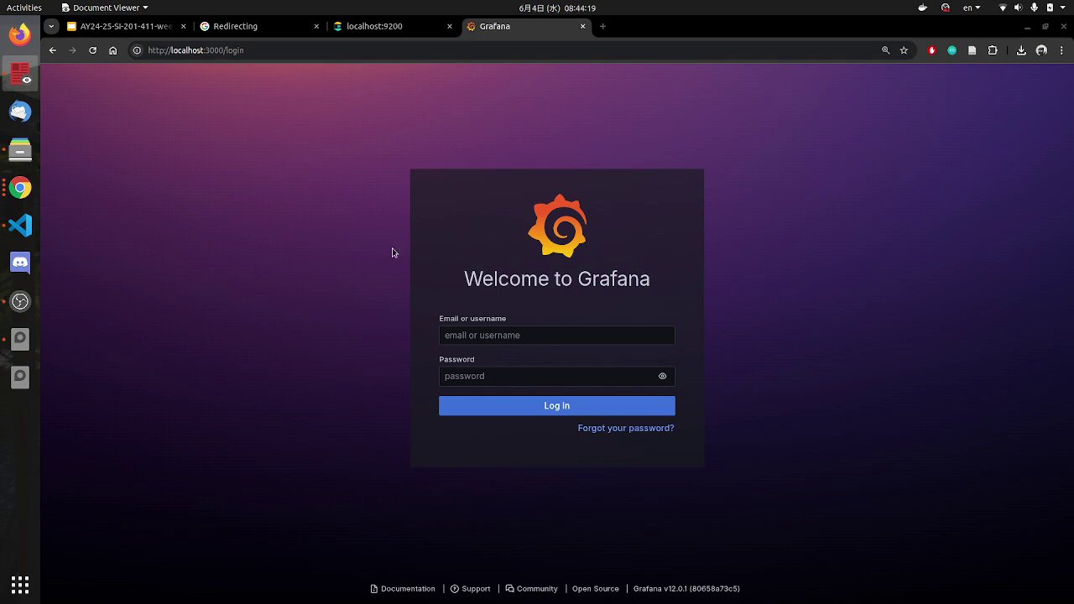
# Step: Log into Grafana with the admin username and password, skipping the default-password change
pyautogui.click(390, 27)
pyautogui.click(518, 27)
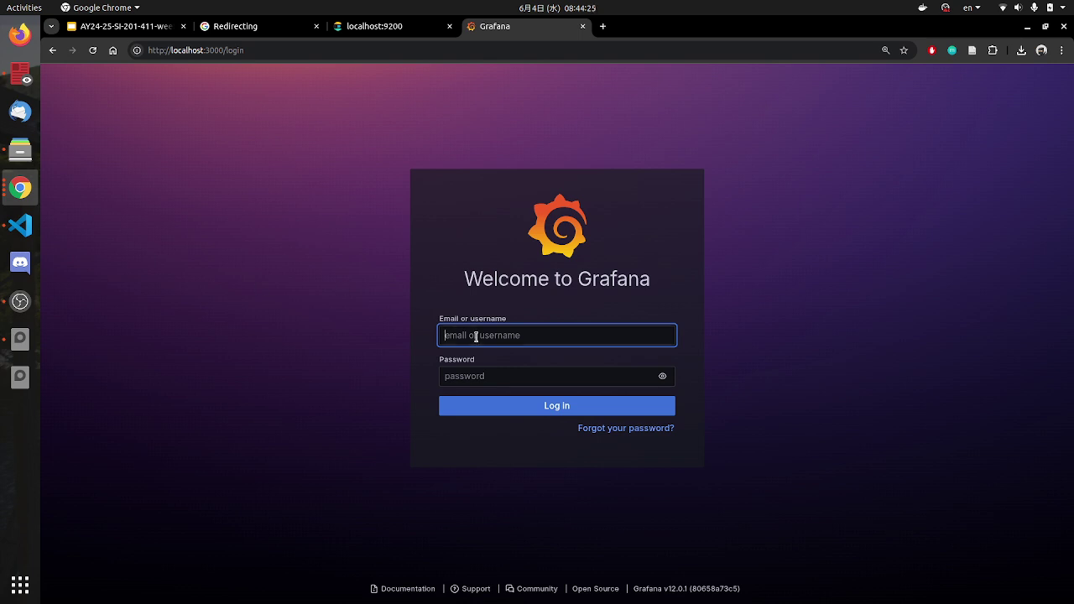
pyautogui.write('admin')
pyautogui.press('Tab')
pyautogui.write('a')
pyautogui.press('Return')
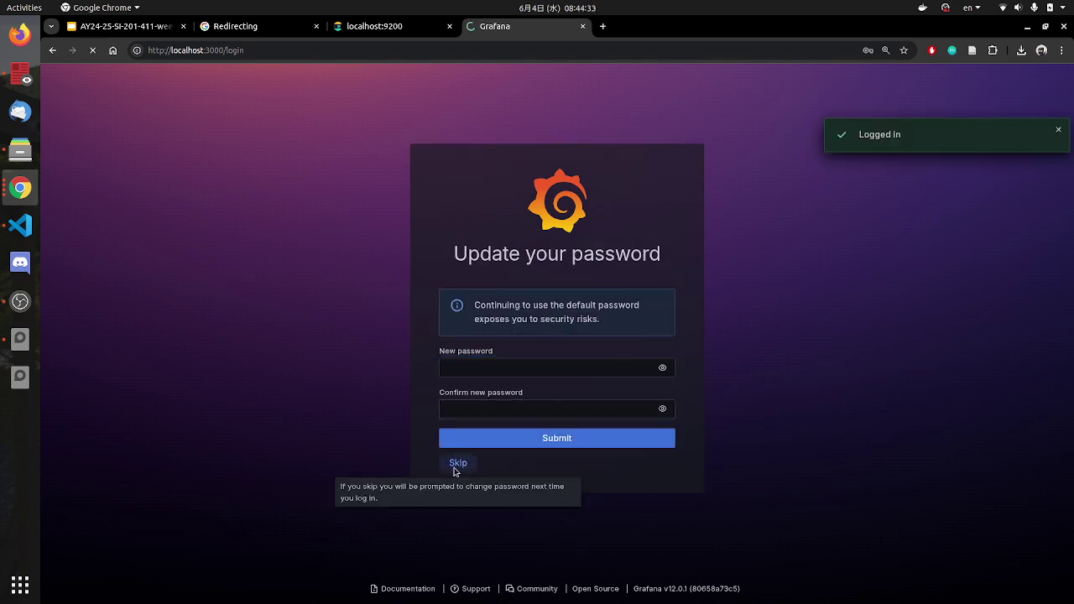
pyautogui.click(458, 464)
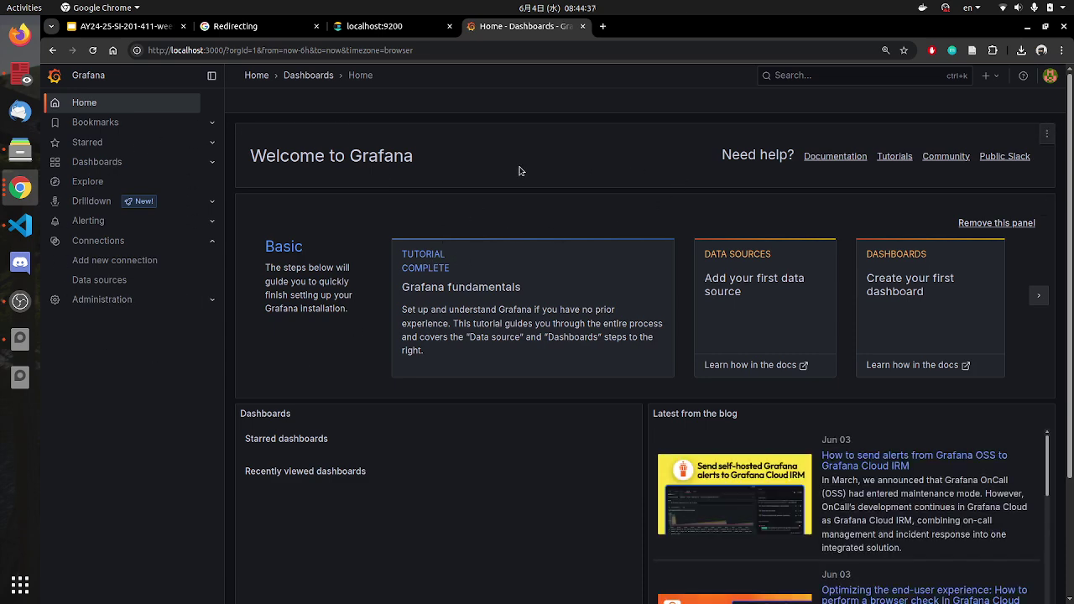
# Step: Check Grafana's empty Data sources and Dashboards pages and the localhost:9200 response
pyautogui.click(99, 284)
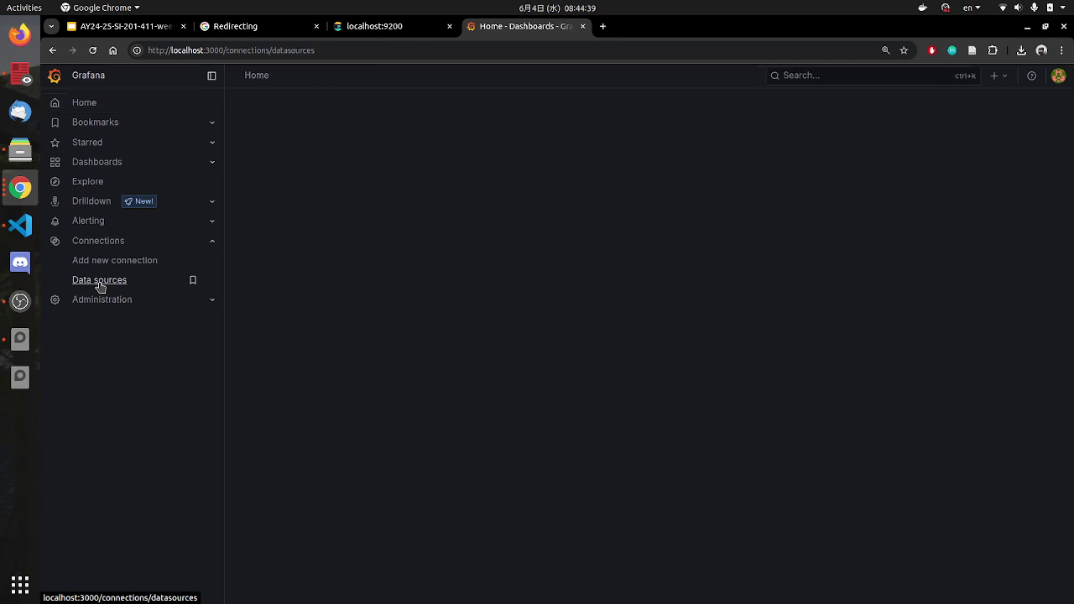
pyautogui.click(369, 26)
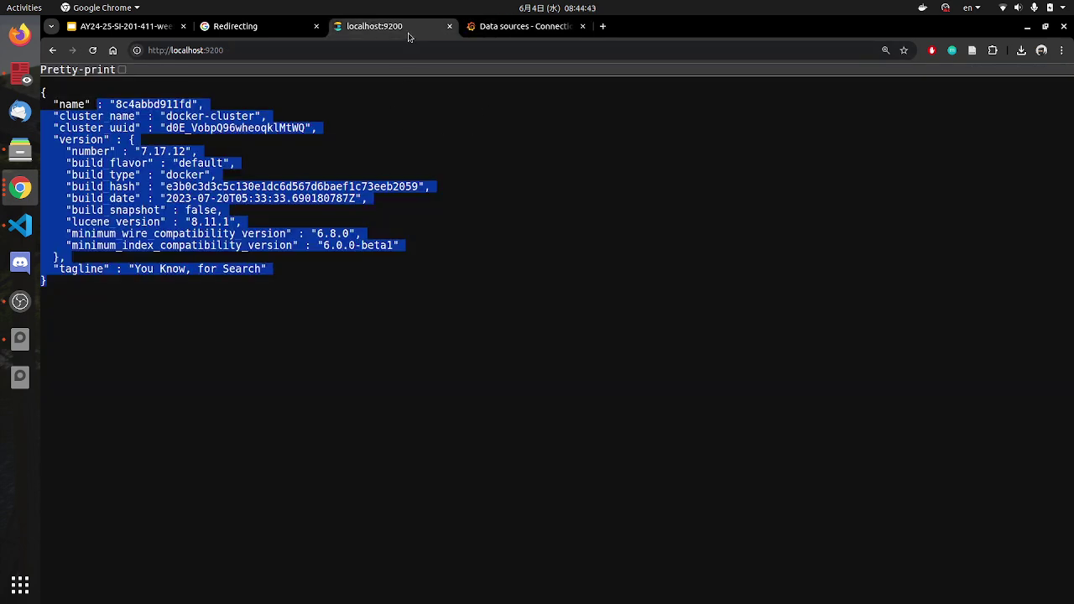
pyautogui.click(520, 32)
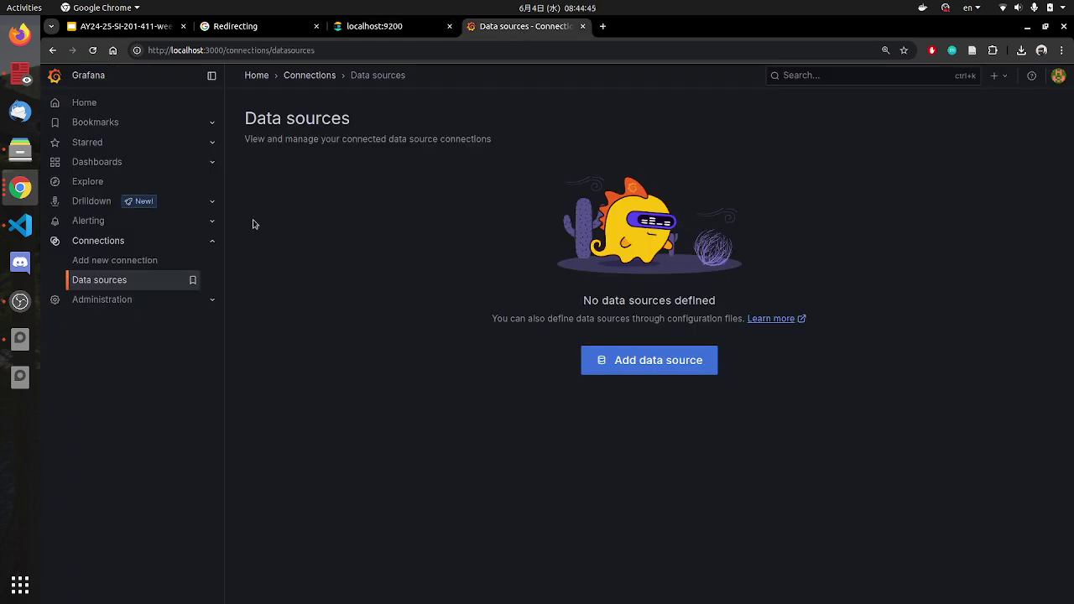
pyautogui.click(115, 164)
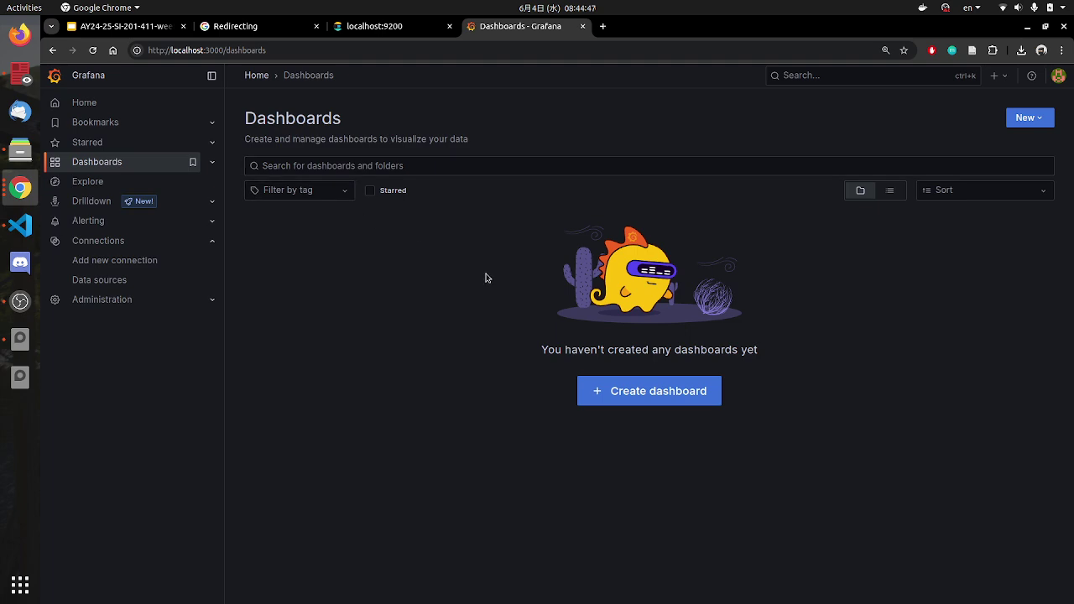
pyautogui.click(90, 284)
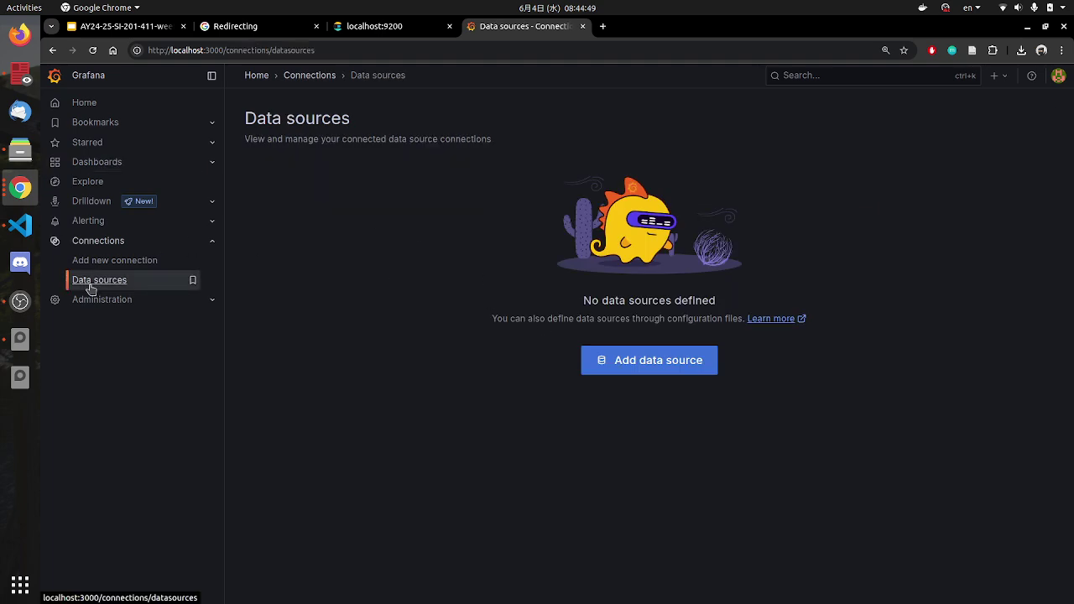
pyautogui.click(14, 223)
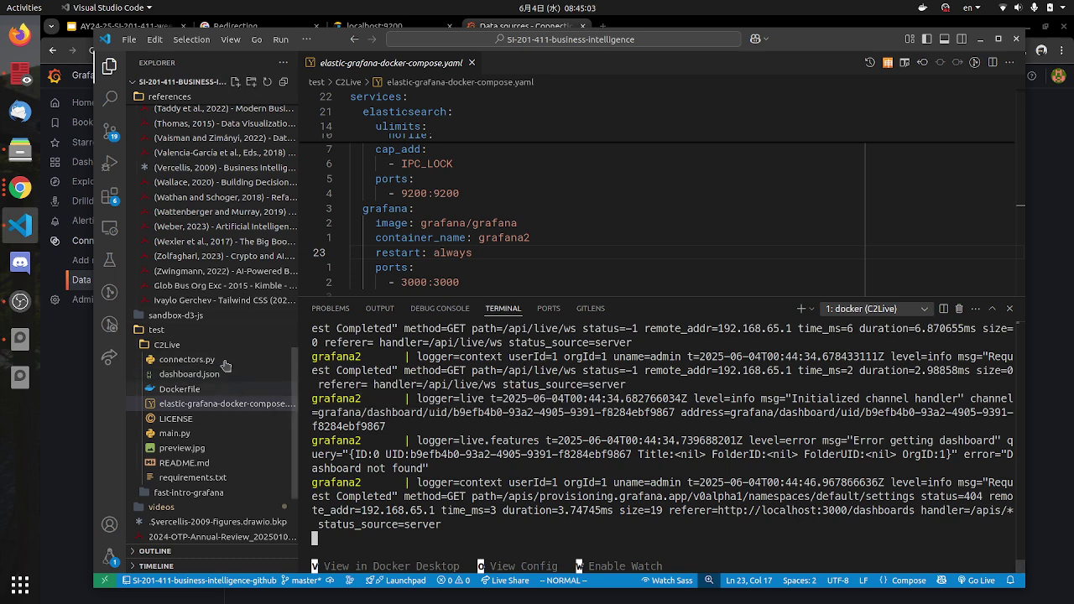
# Step: Open dashboard.json and review its panel targets, timeField and templating, then return to Grafana
pyautogui.click(199, 376)
pyautogui.scroll(3, 401, 239)
pyautogui.scroll(6, 401, 239)
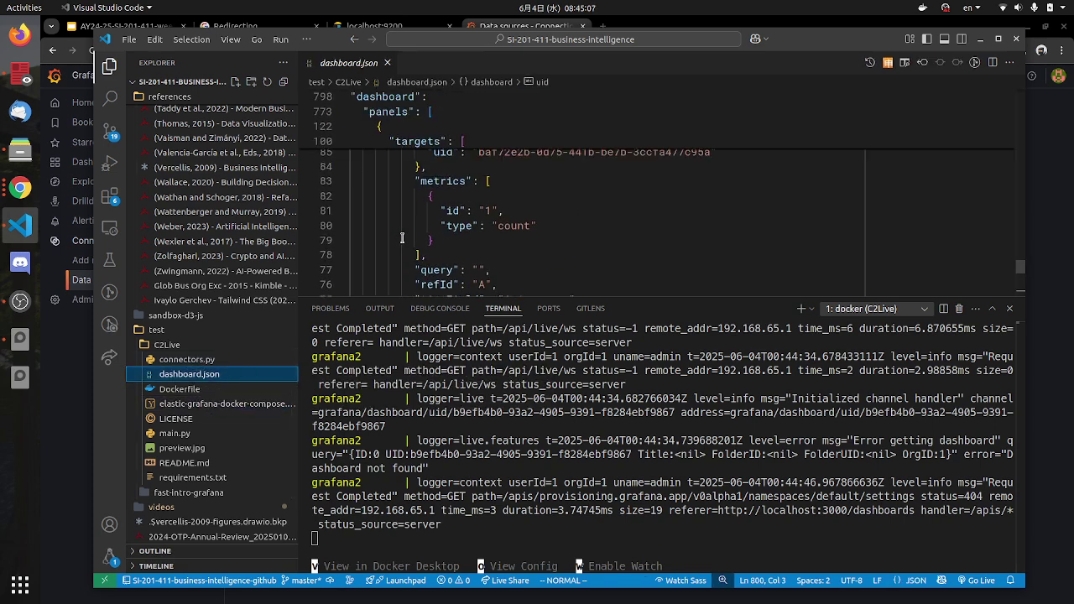
pyautogui.moveTo(391, 169); pyautogui.dragTo(501, 273)
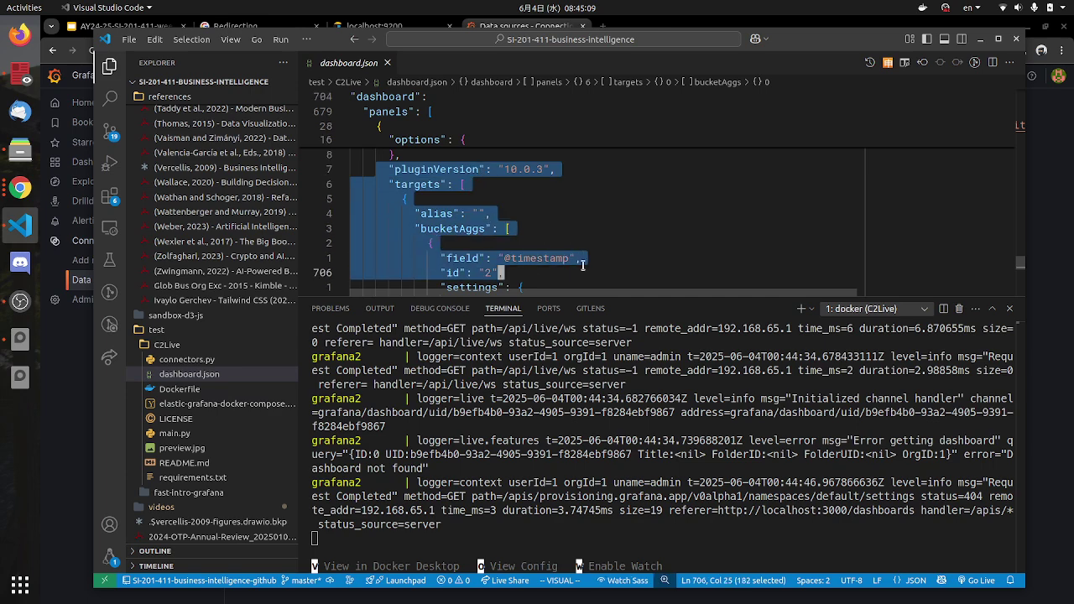
pyautogui.moveTo(689, 314); pyautogui.dragTo(688, 403)
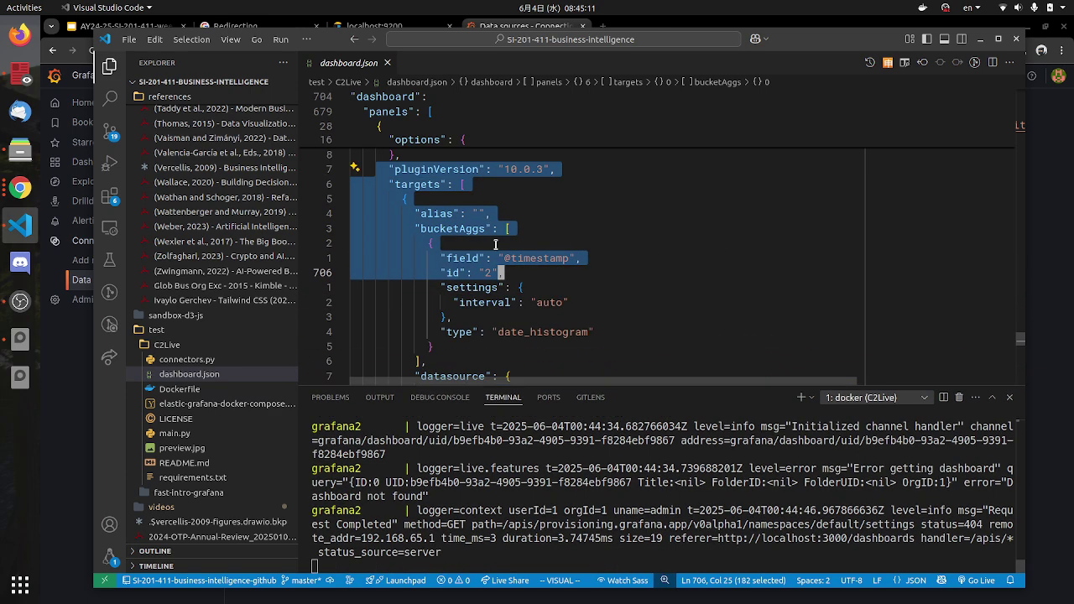
pyautogui.scroll(6, 643, 232)
pyautogui.moveTo(1021, 338); pyautogui.dragTo(841, 97)
pyautogui.scroll(-6, 506, 267)
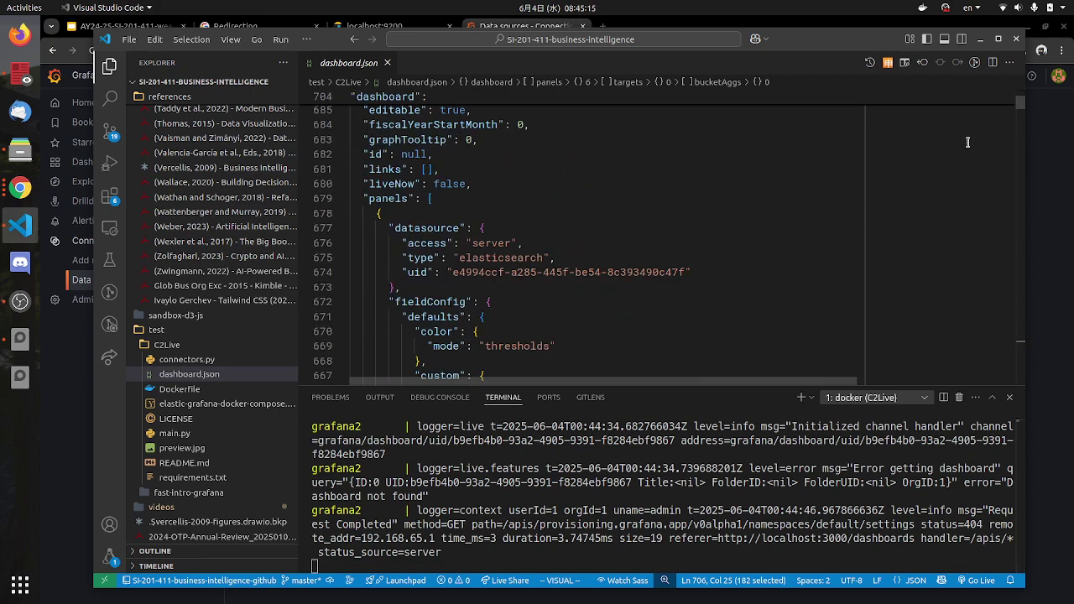
pyautogui.moveTo(1022, 109); pyautogui.dragTo(1021, 363)
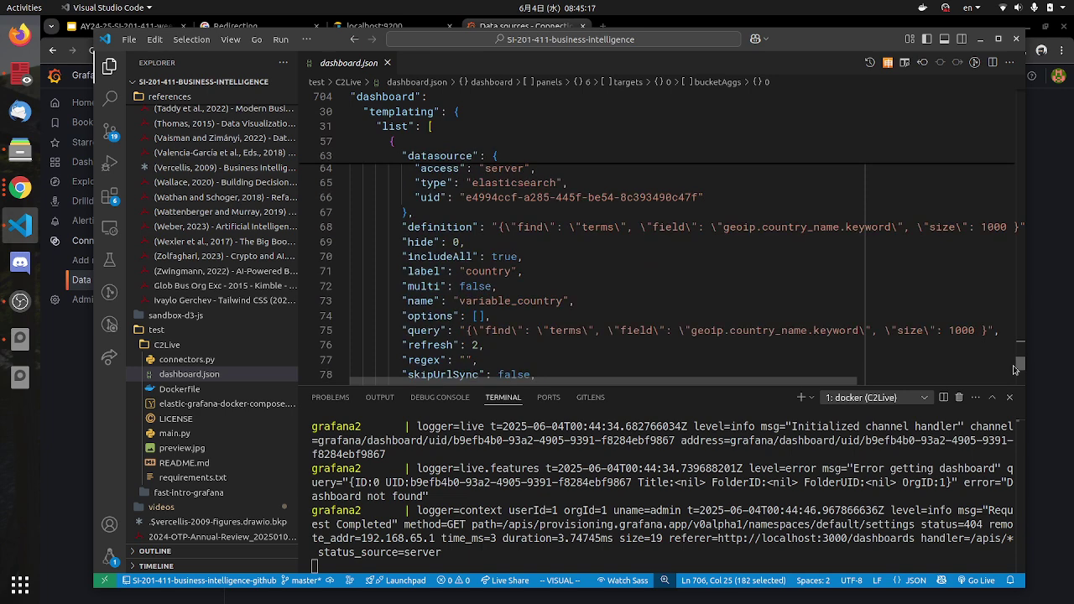
pyautogui.scroll(9, 474, 261)
pyautogui.click(420, 278)
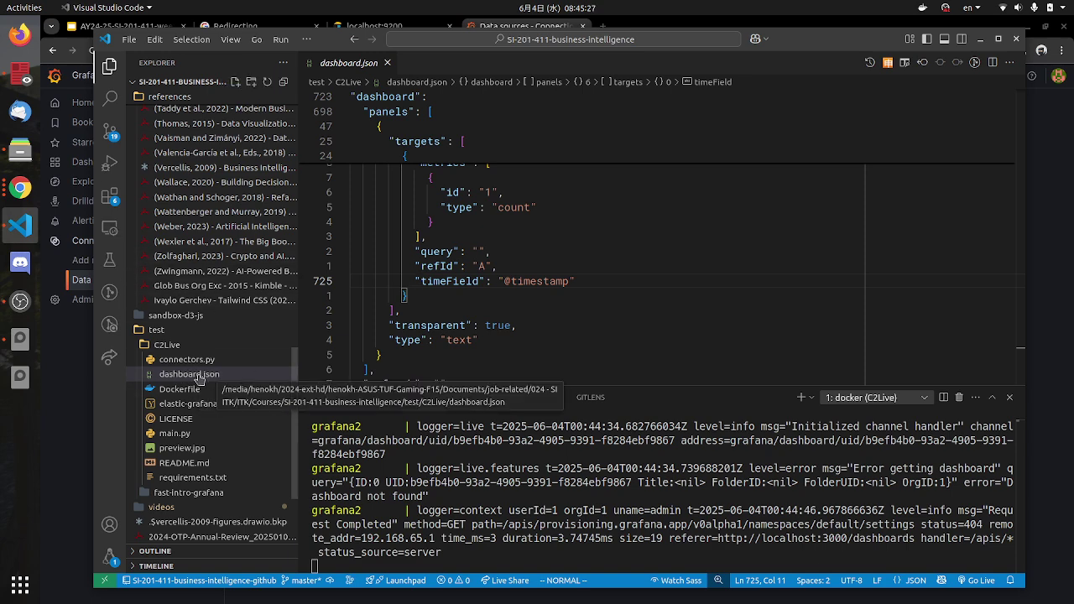
pyautogui.click(22, 191)
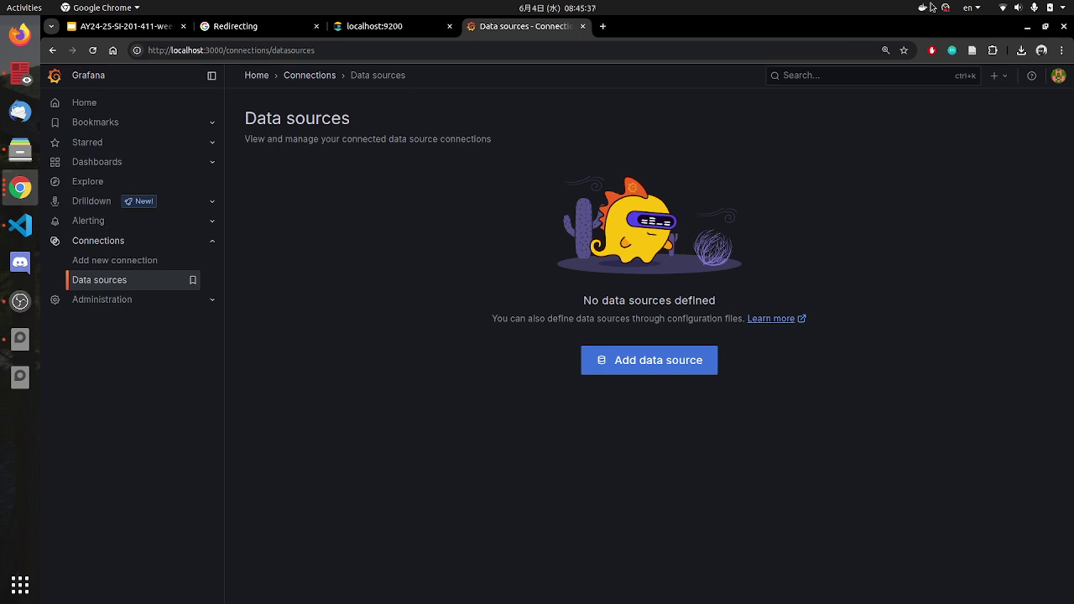
pyautogui.click(924, 7)
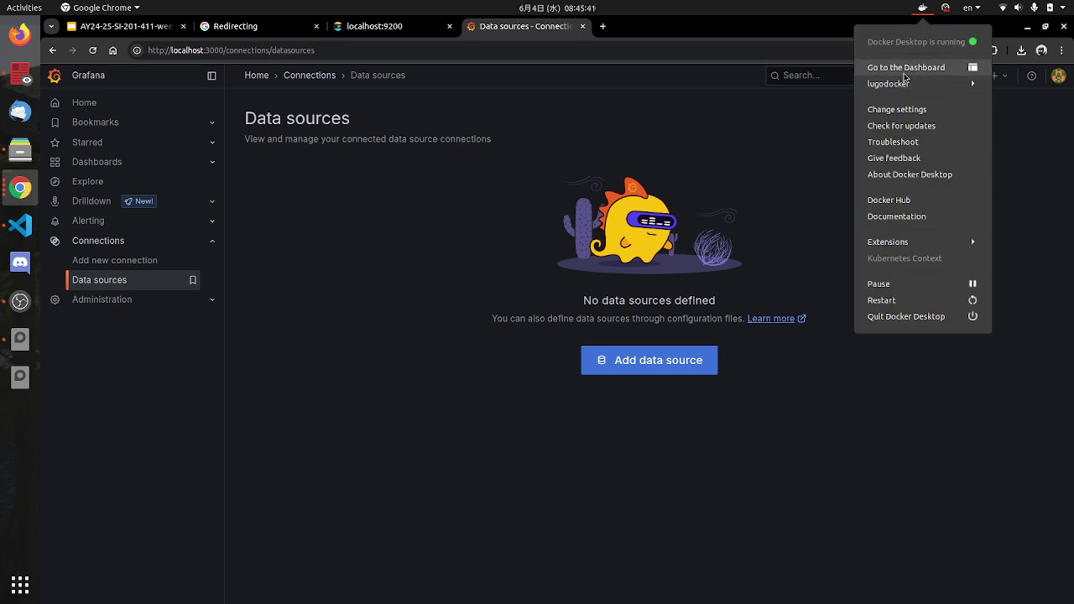
# Step: Relaunch Docker Desktop and open the c2live stack showing its grafana and elasticsearch containers
pyautogui.click(117, 479)
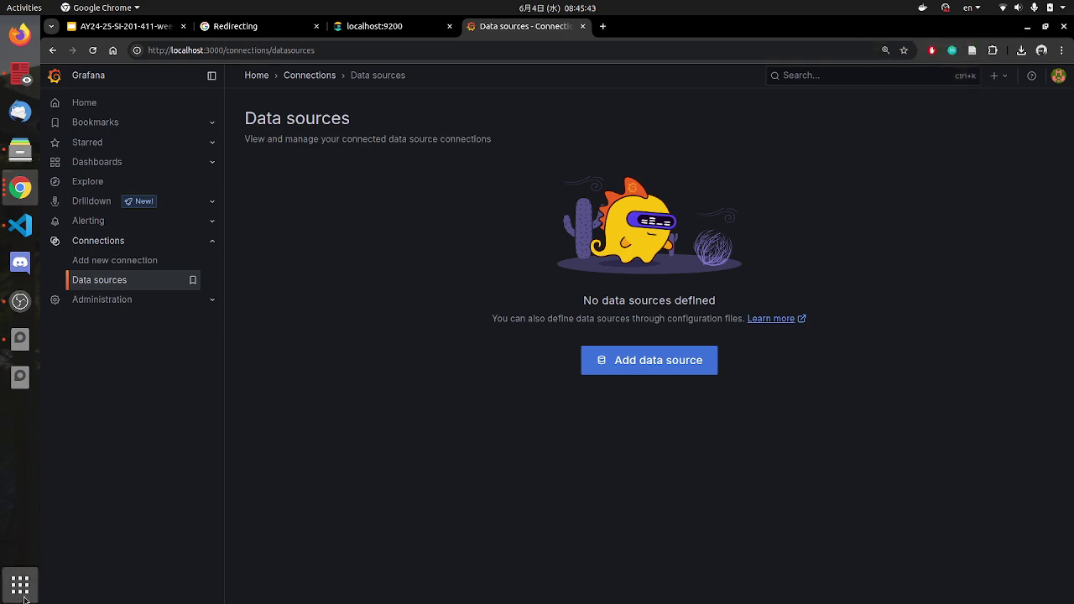
pyautogui.click(20, 585)
pyautogui.write('d')
pyautogui.click(488, 94)
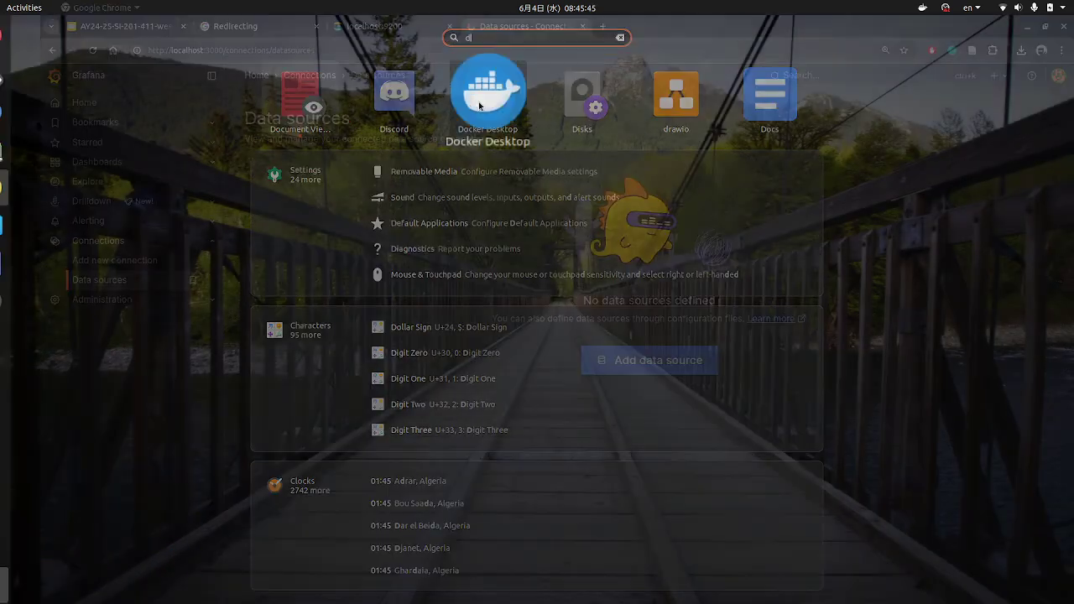
pyautogui.click(924, 8)
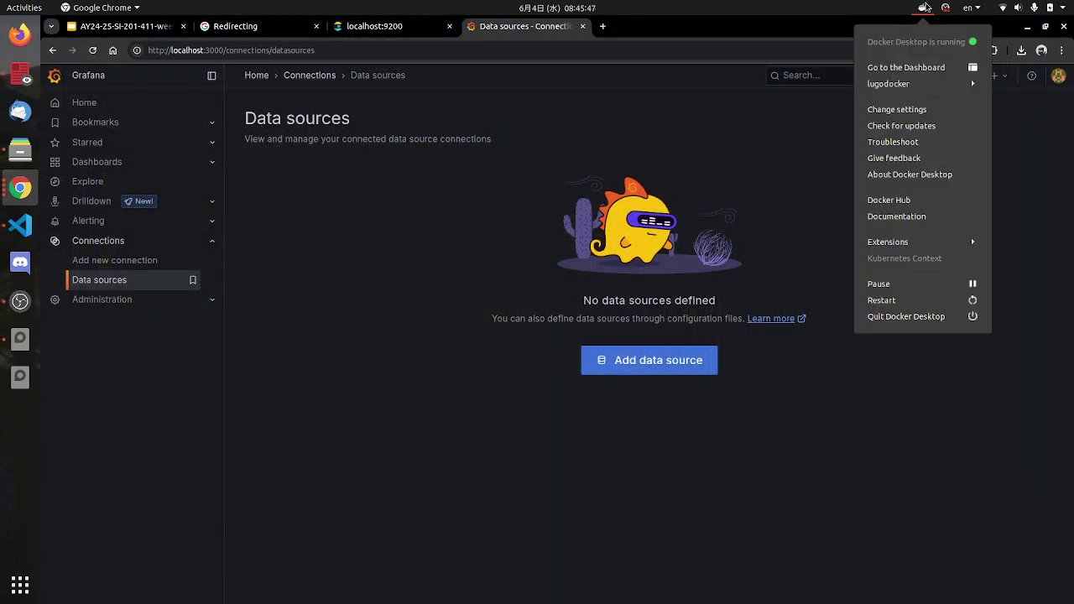
pyautogui.click(903, 68)
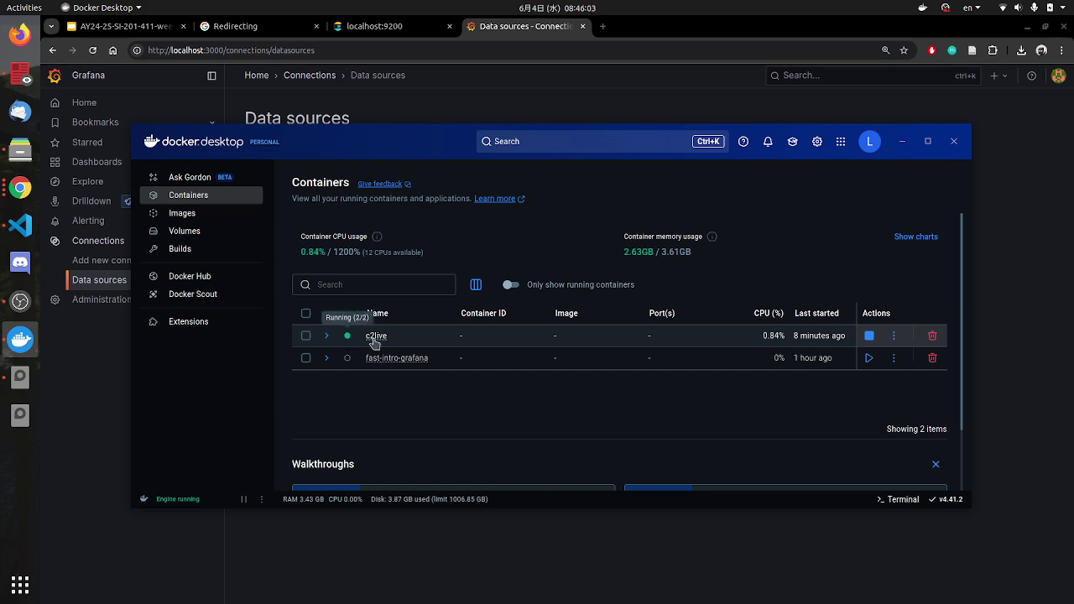
pyautogui.click(377, 339)
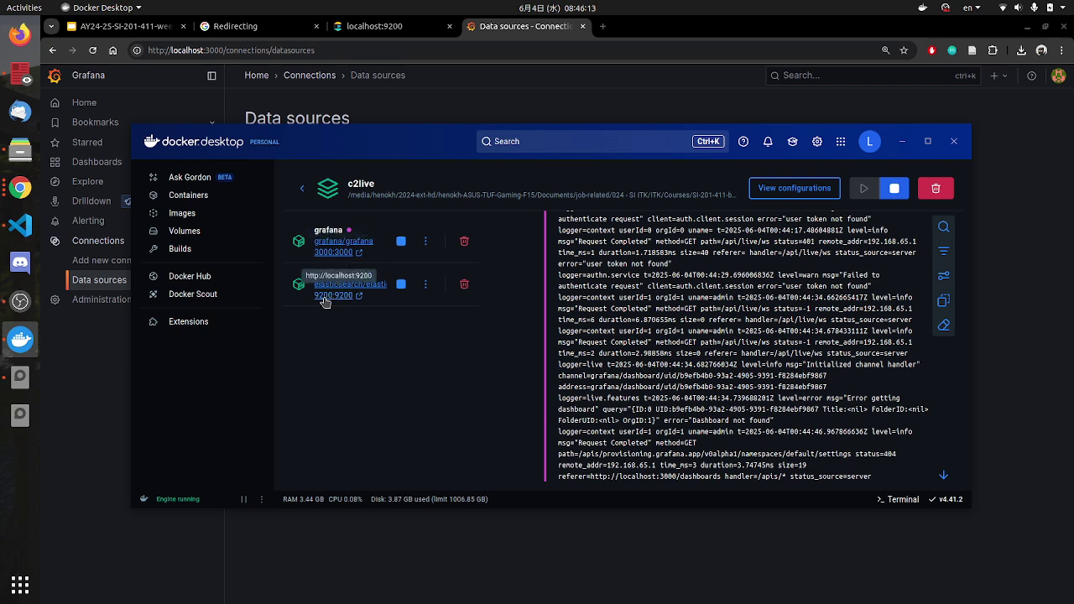
# Step: Recheck the localhost:9200 and Grafana Data sources tabs, then return to VS Code
pyautogui.click(401, 27)
pyautogui.click(395, 30)
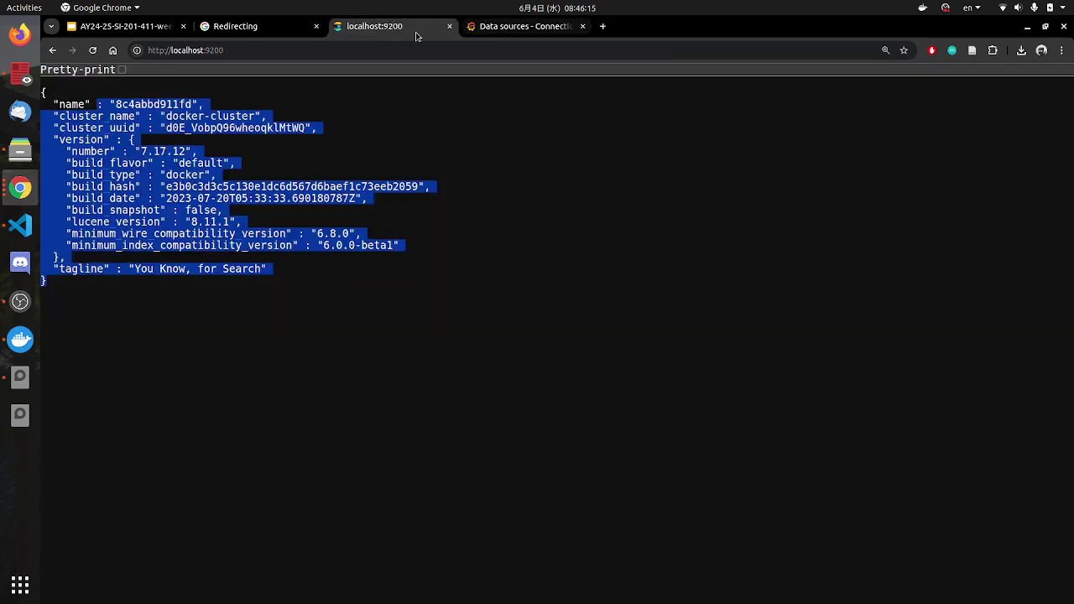
pyautogui.click(502, 28)
pyautogui.click(20, 225)
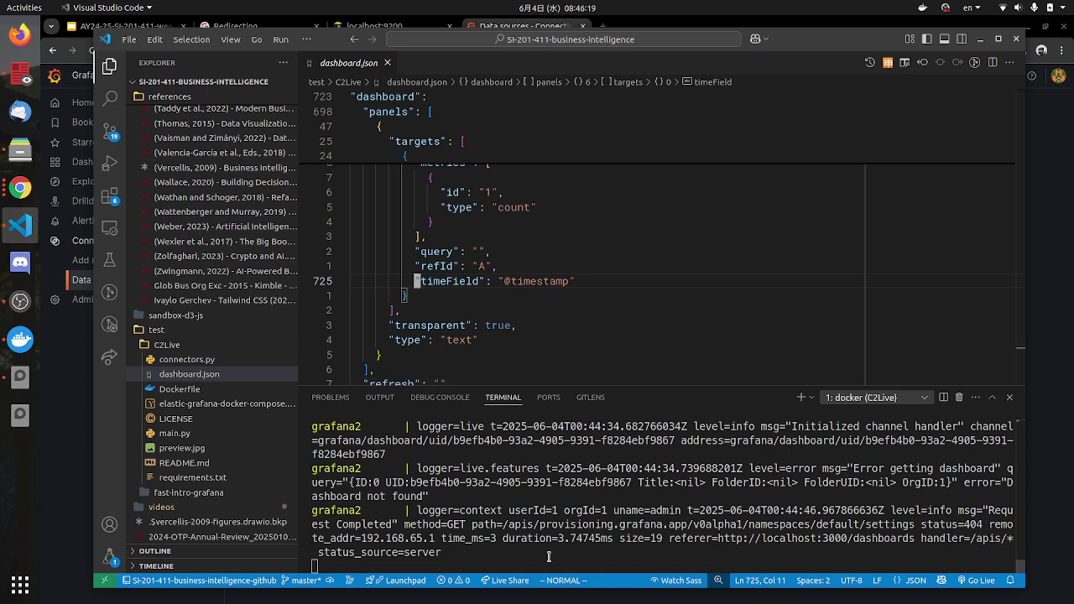
# Step: Stop the C2Live compose stack with Ctrl+C in its docker terminal, stopping grafana2 and elasticsearch
pyautogui.moveTo(478, 553); pyautogui.dragTo(347, 482)
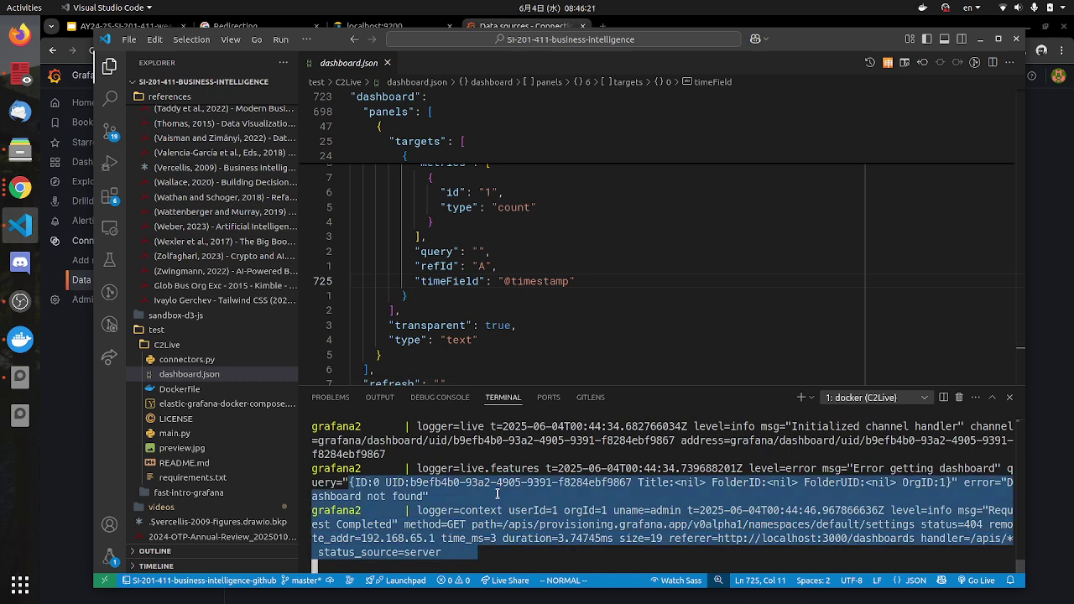
pyautogui.click(611, 545)
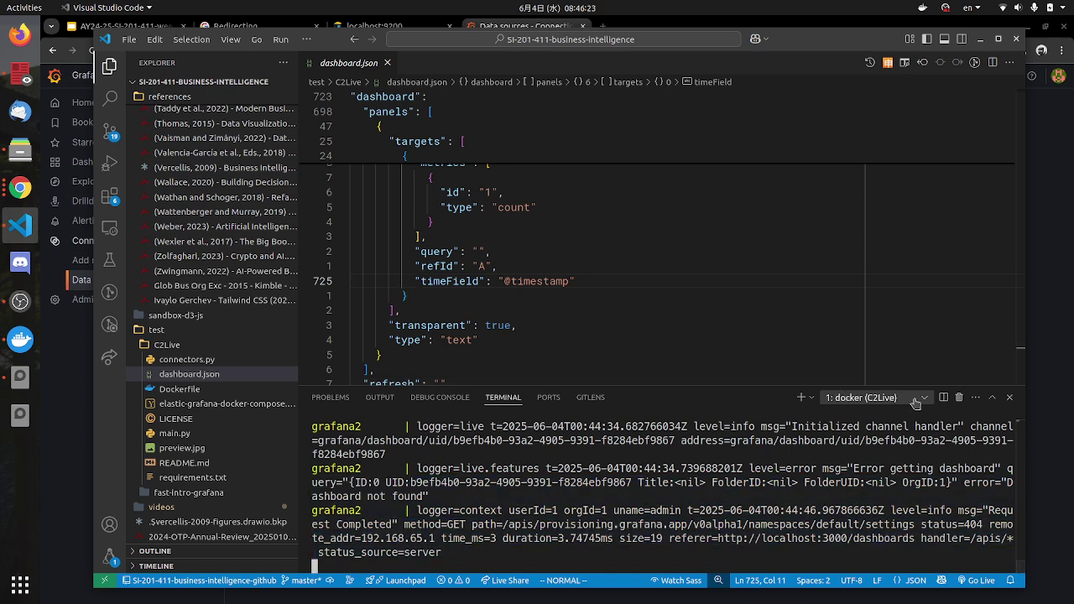
pyautogui.click(801, 397)
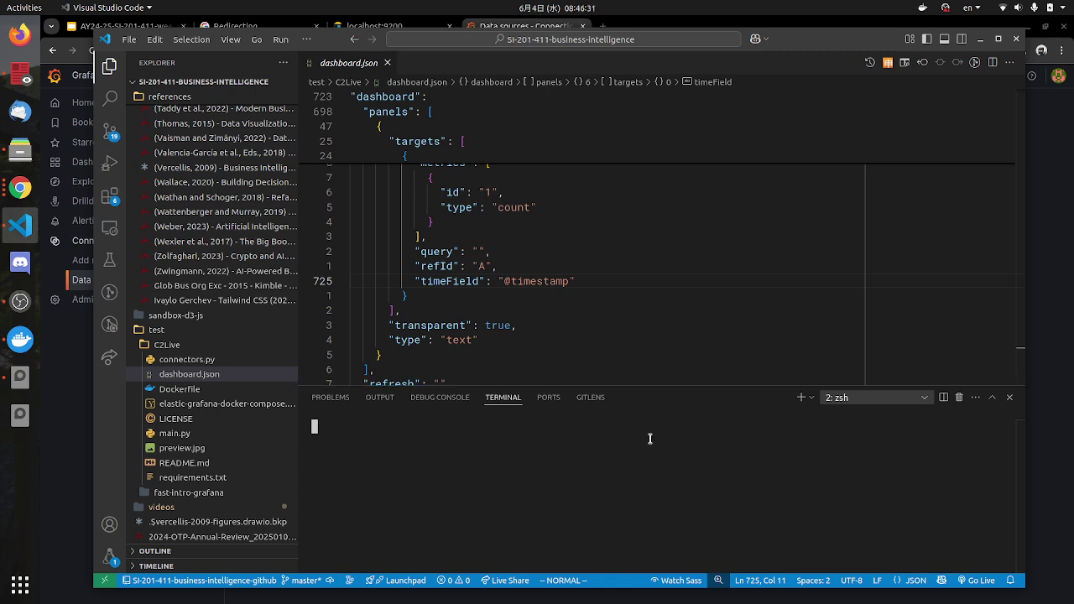
pyautogui.click(925, 401)
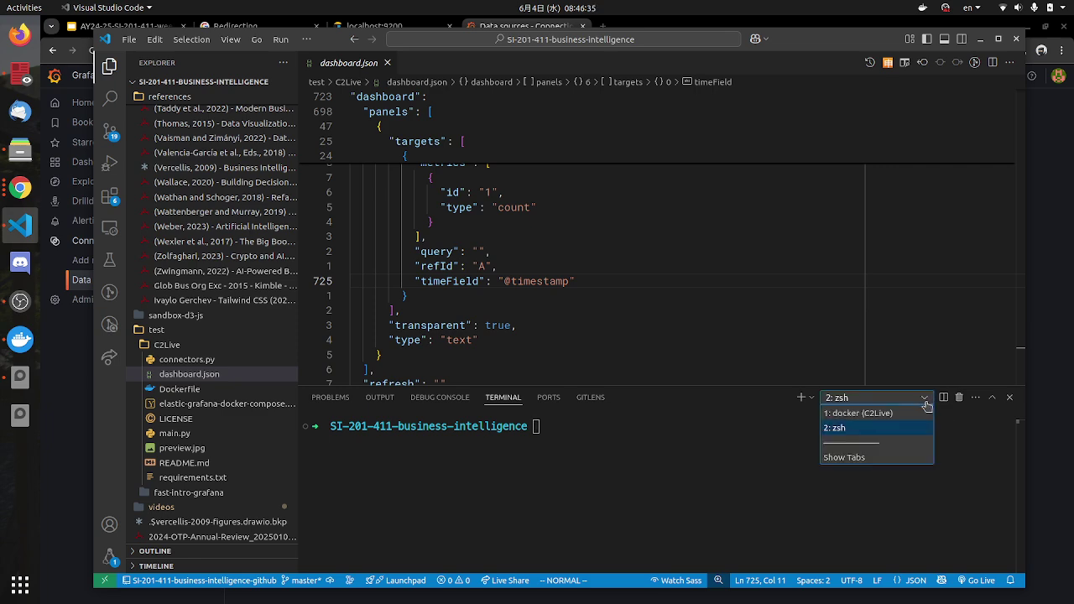
pyautogui.click(897, 415)
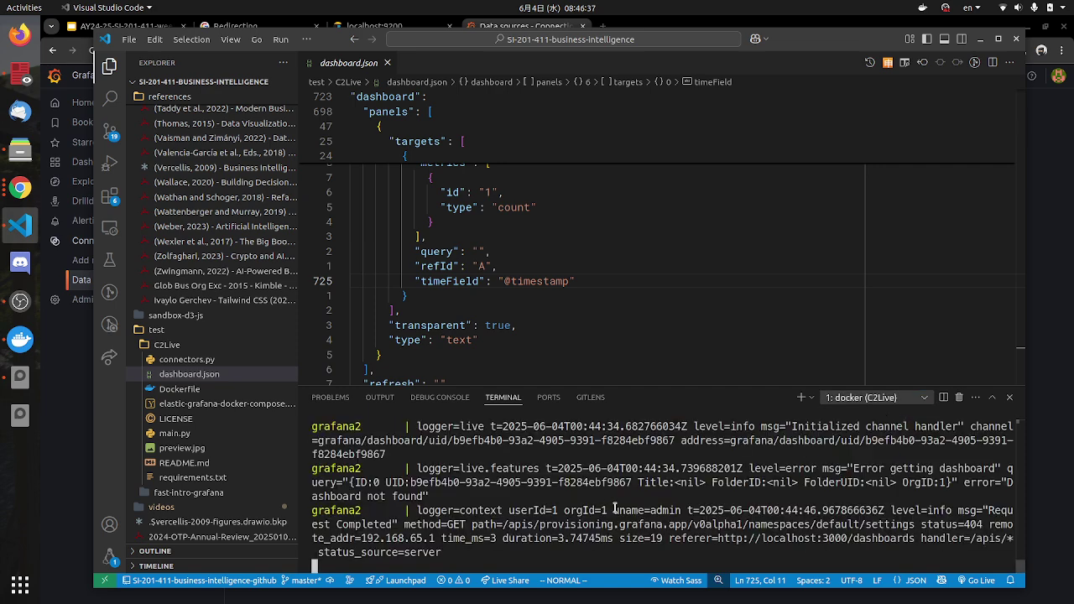
pyautogui.hotkey('ctrl', 'c')
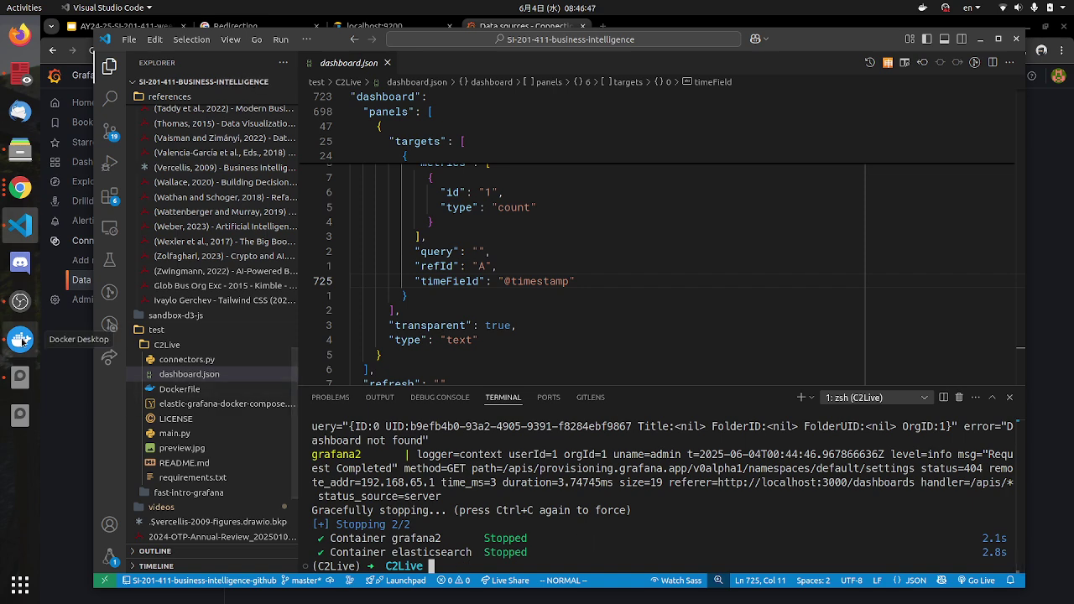
pyautogui.click(20, 339)
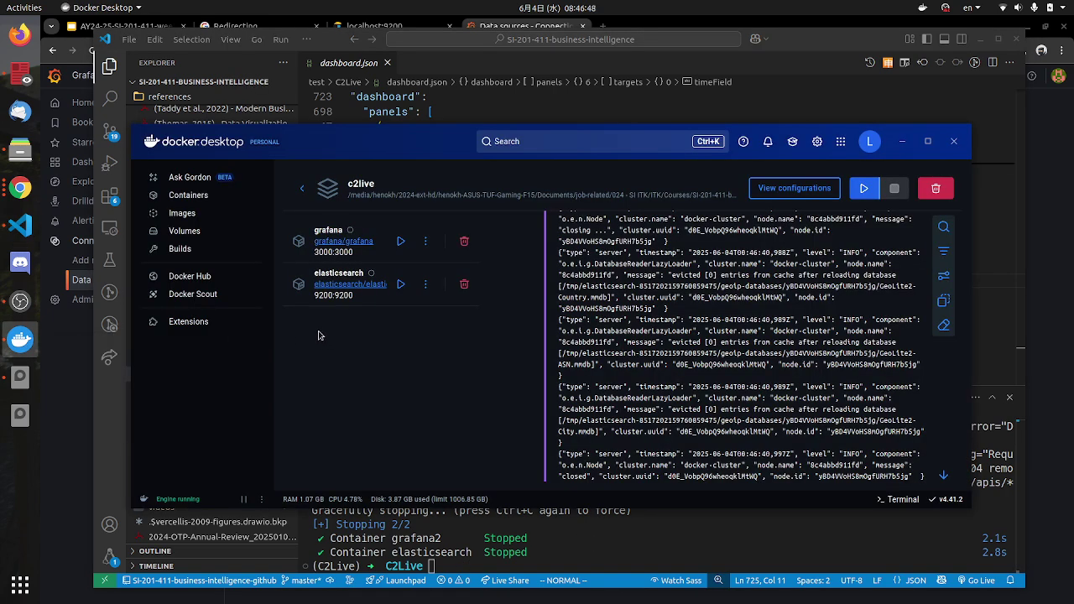
# Step: Restart the c2live stack from Docker Desktop and reload localhost:9200, which reports a connection reset
pyautogui.click(864, 191)
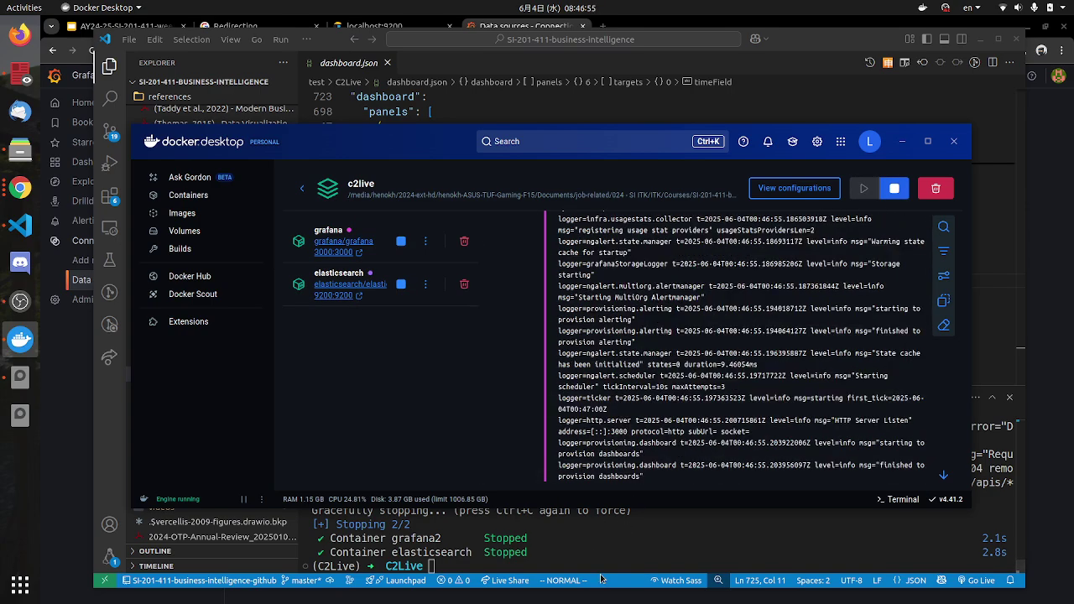
pyautogui.click(595, 550)
pyautogui.hotkey('alt', 'Tab')
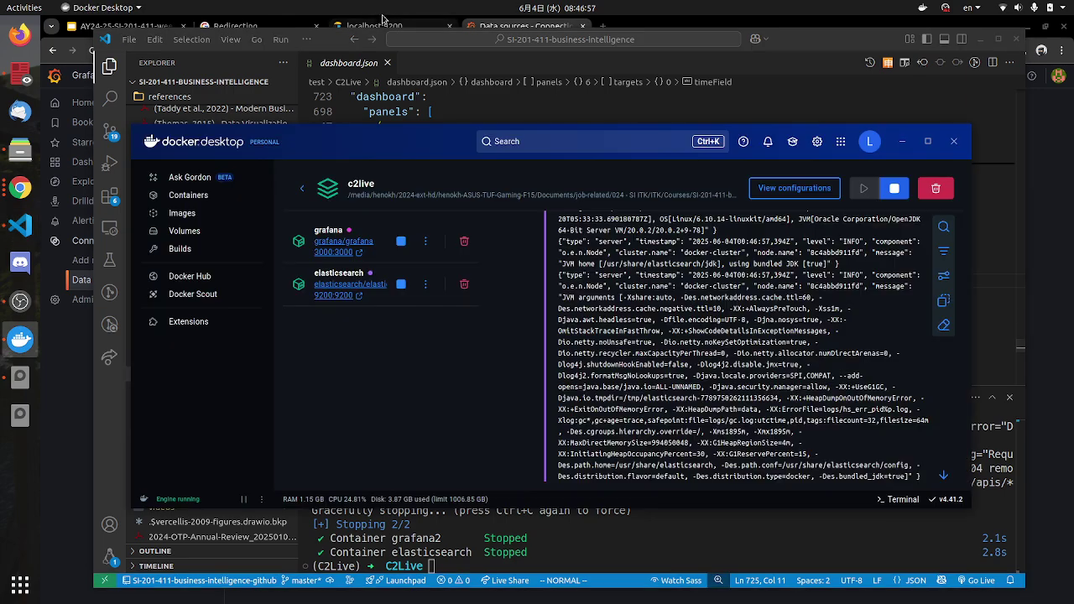
pyautogui.click(383, 24)
pyautogui.click(93, 52)
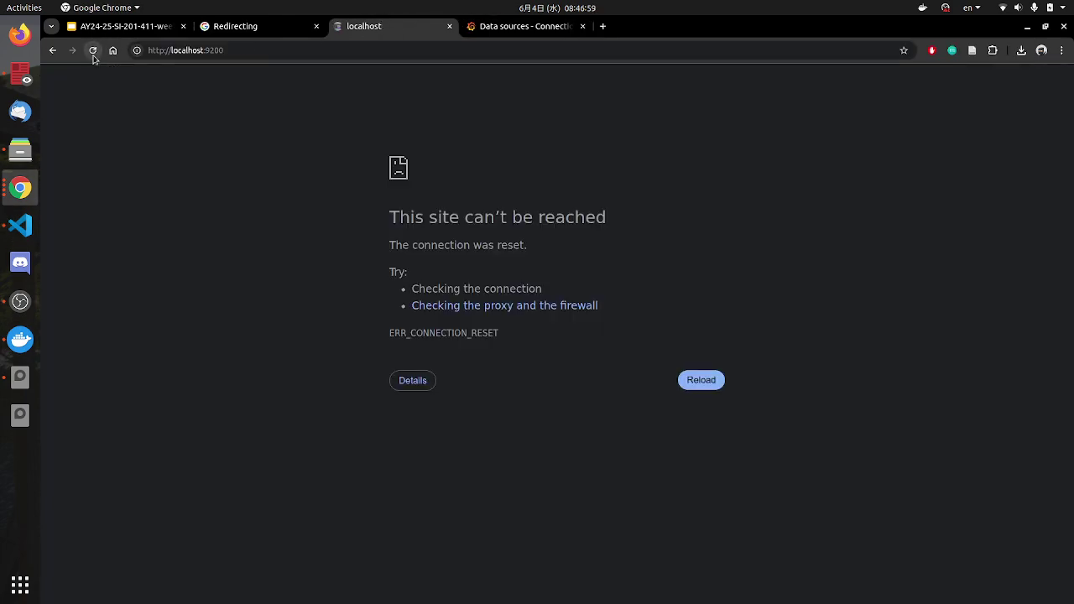
pyautogui.click(20, 339)
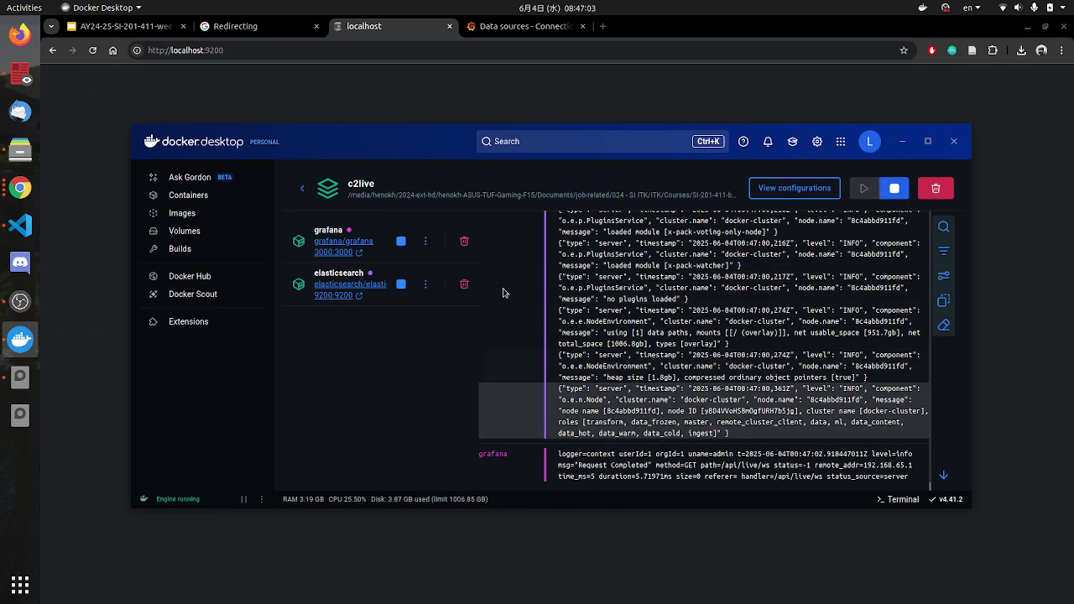
# Step: In Chrome, close the failed localhost, Grafana Data sources and Anaconda redirect tabs
pyautogui.click(94, 52)
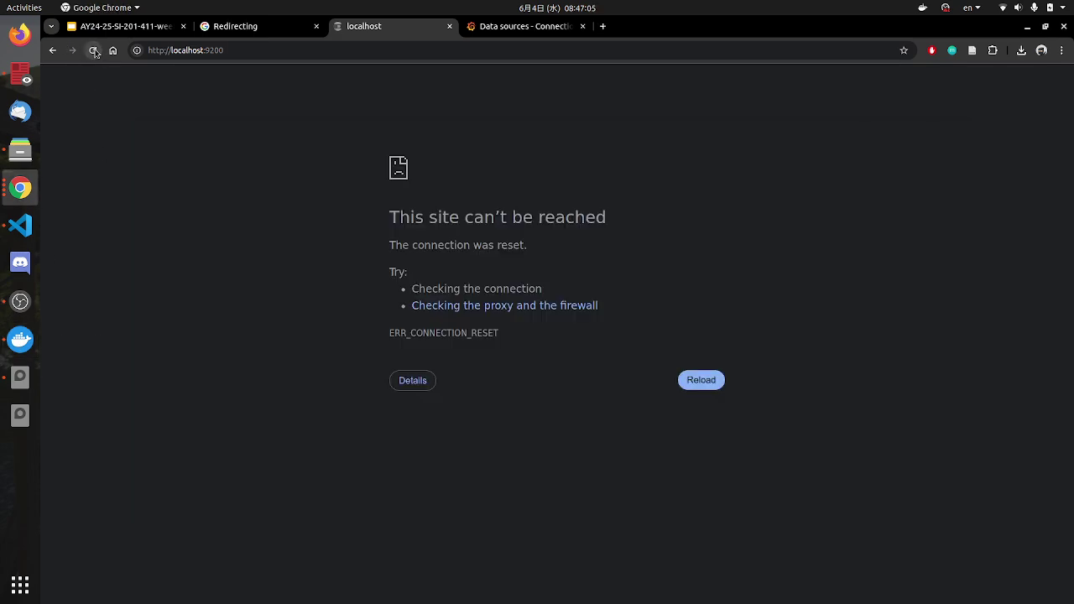
pyautogui.click(449, 27)
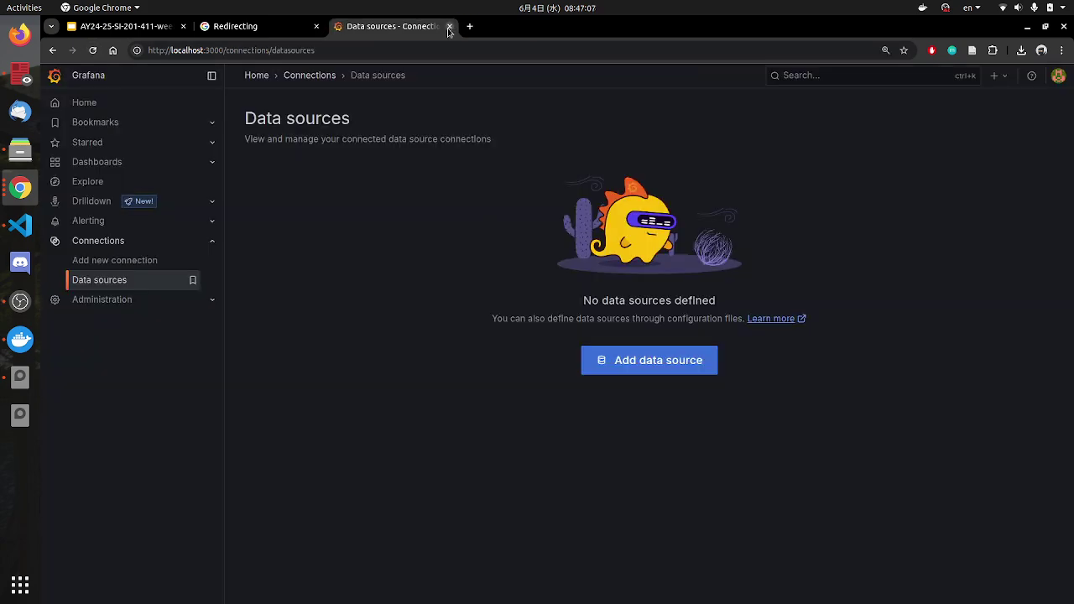
pyautogui.hotkey('ctrl', 'w')
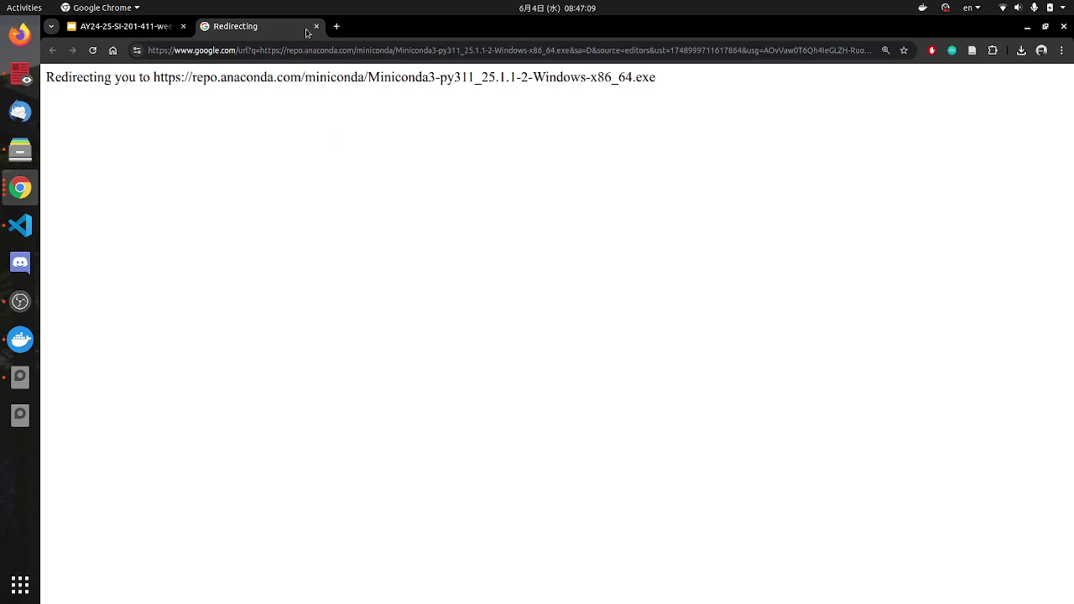
pyautogui.click(316, 26)
# Step: Open Elasticsearch on port 9200 and Grafana on port 3000 from Docker Desktop's port links
pyautogui.hotkey('alt', 'Tab')
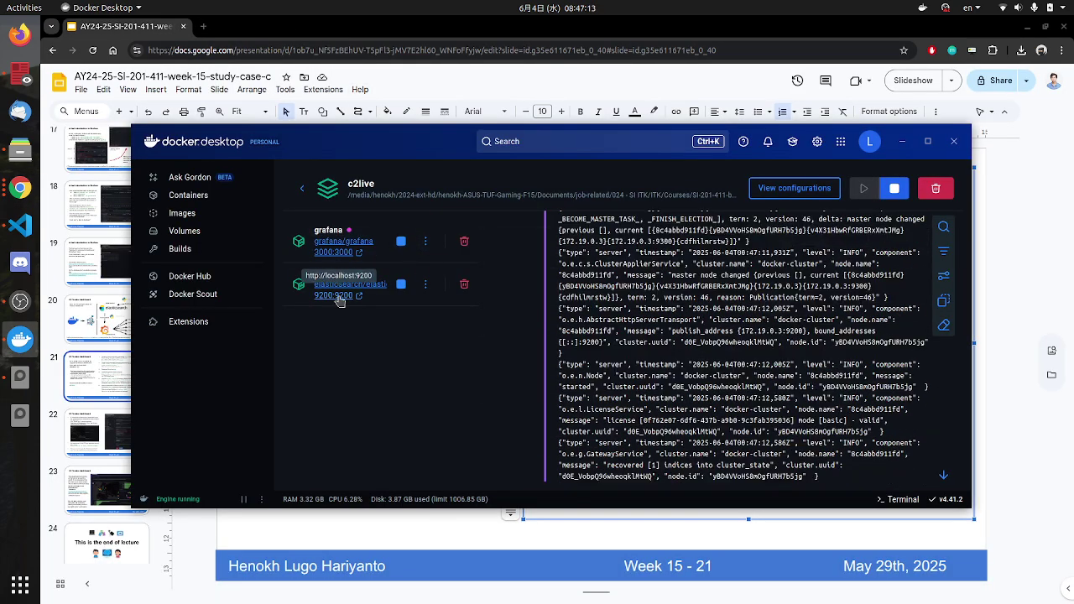
pyautogui.click(339, 297)
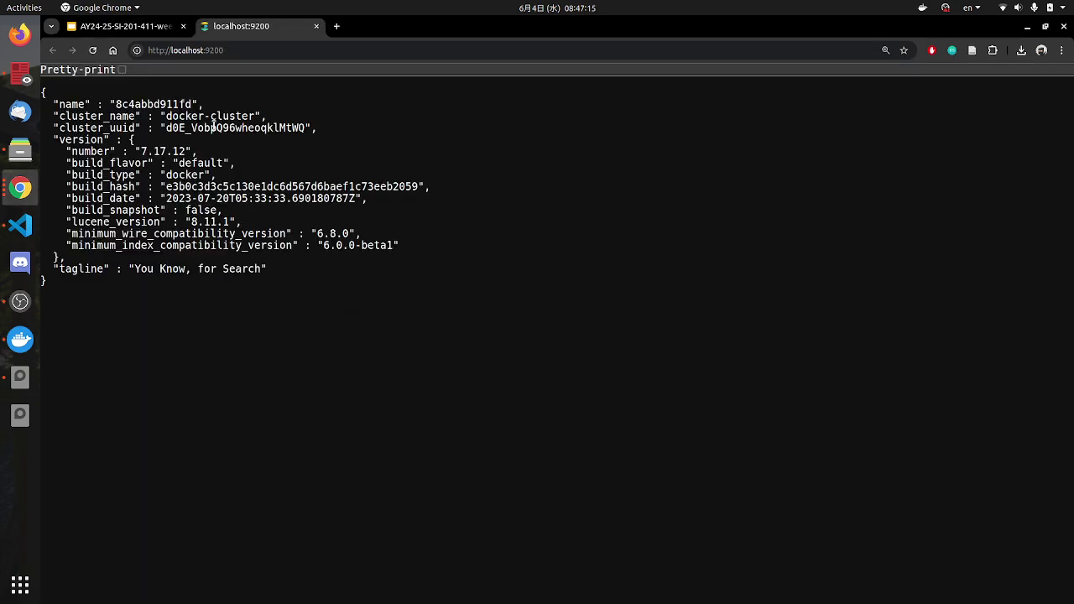
pyautogui.hotkey('alt', 'Tab')
pyautogui.click(336, 250)
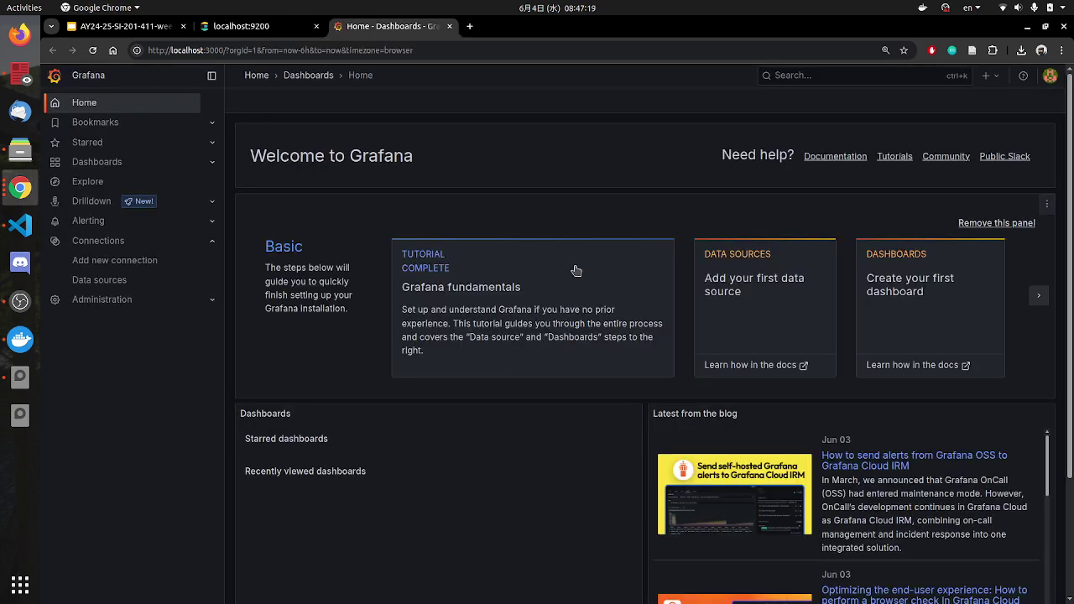
pyautogui.hotkey('alt', 'Tab')
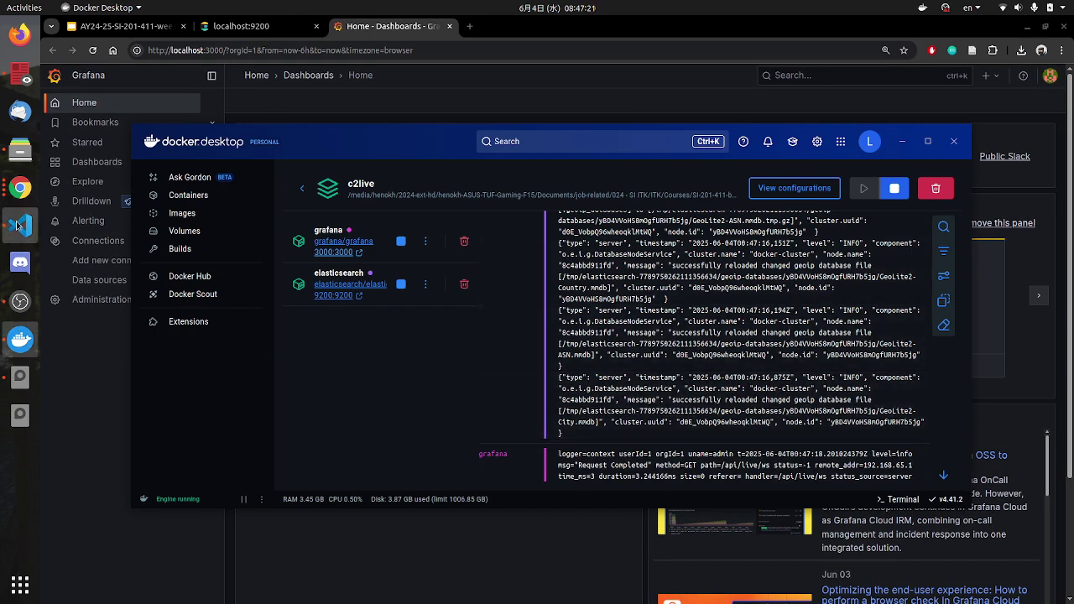
pyautogui.click(20, 225)
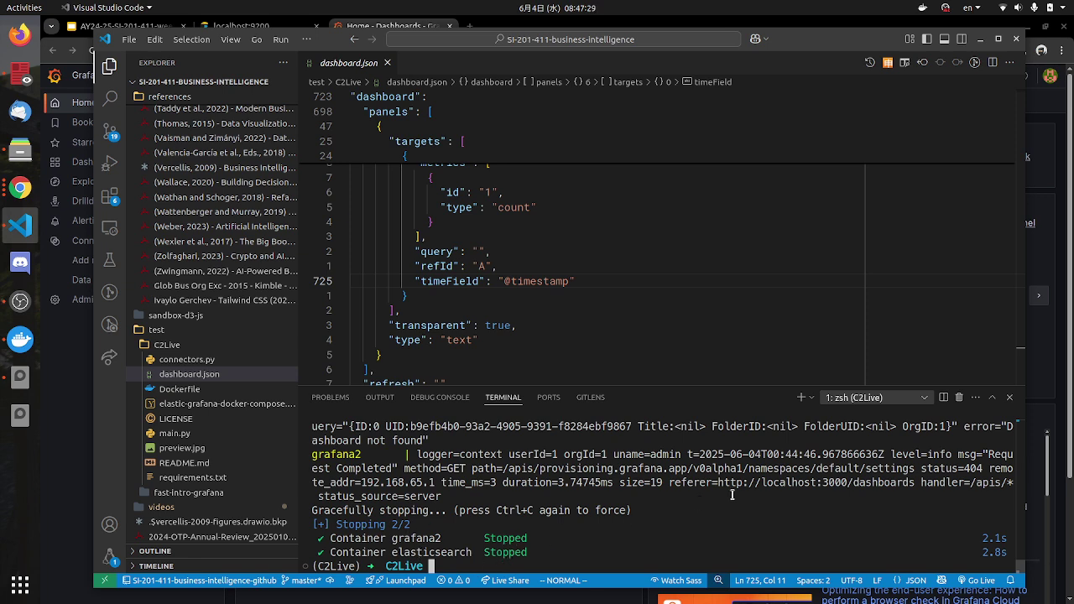
# Step: Open a new terminal, cd into test/C2Live and activate the C2Live conda environment
pyautogui.click(800, 397)
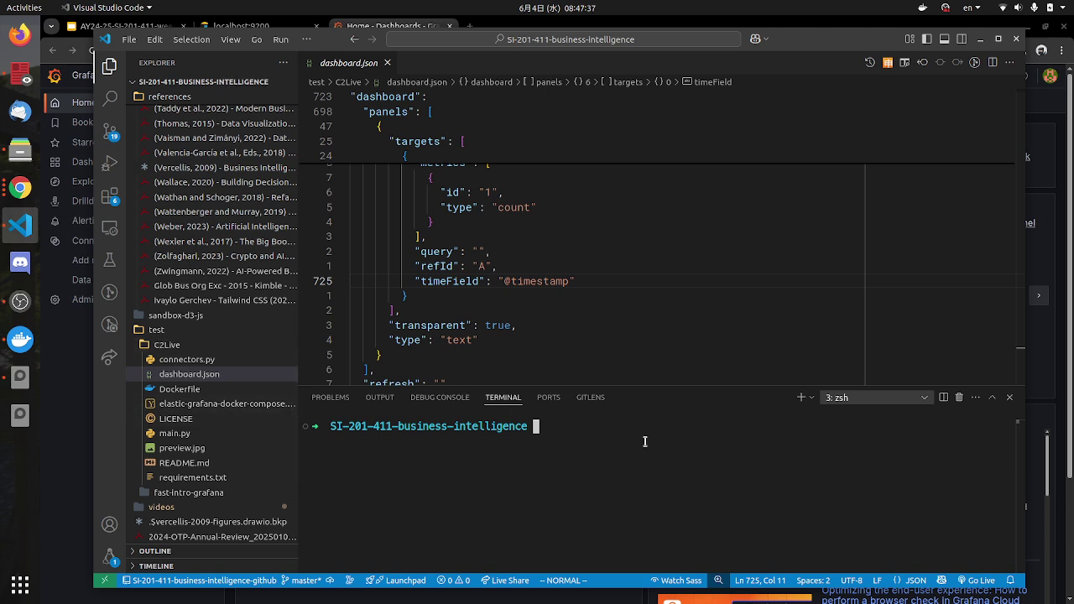
pyautogui.write('cd test/C2')
pyautogui.press('Tab')
pyautogui.press('Return')
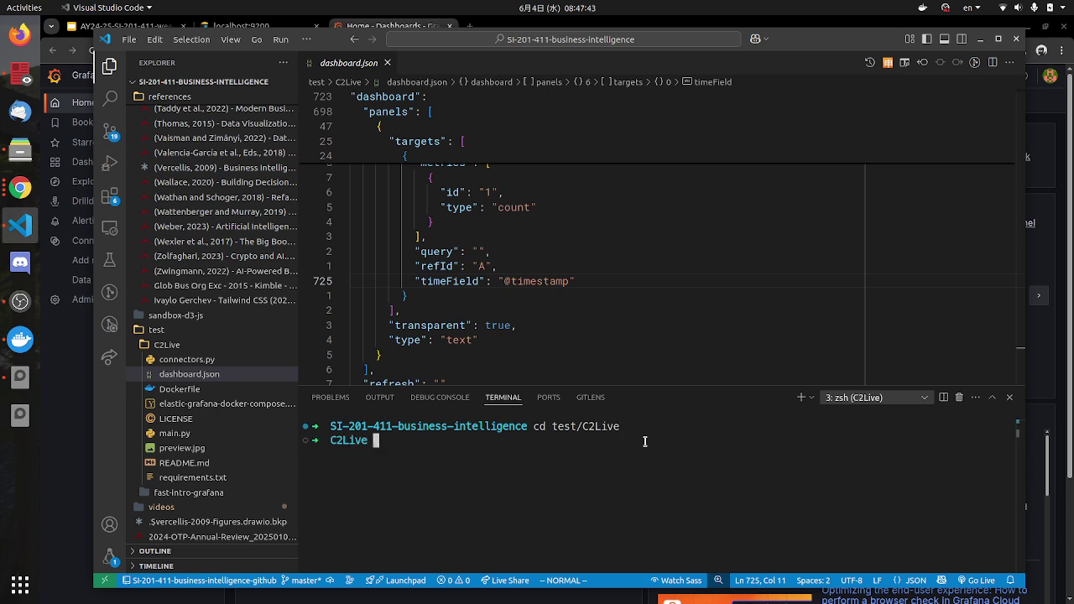
pyautogui.write('conda activate C2Live')
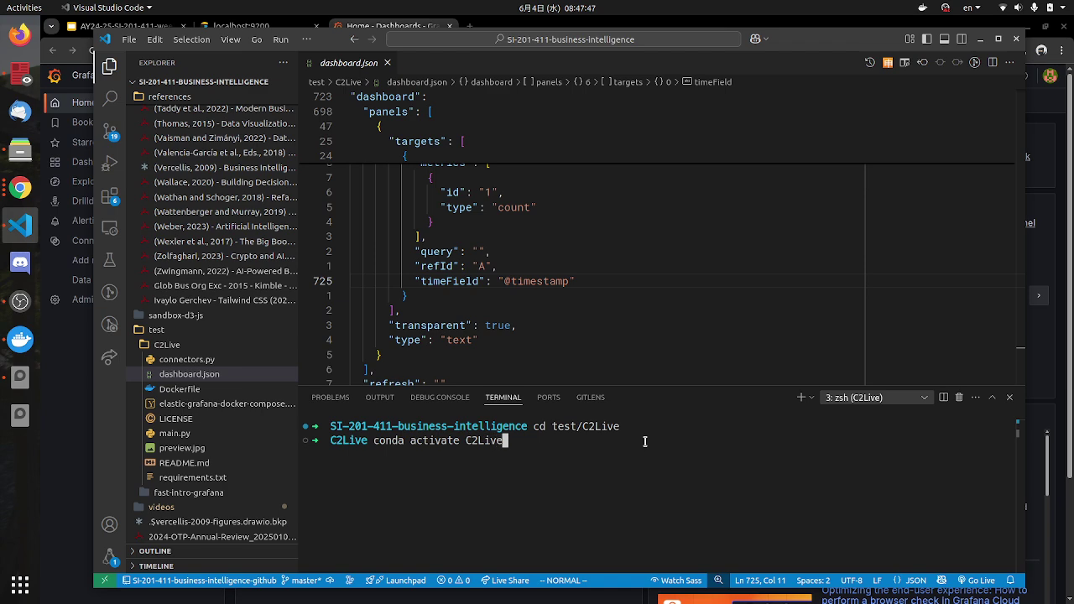
pyautogui.press('Return')
# Step: Check the cd test/C2Live command and the C2Live environment shown in the prompt
pyautogui.moveTo(627, 426); pyautogui.dragTo(530, 424)
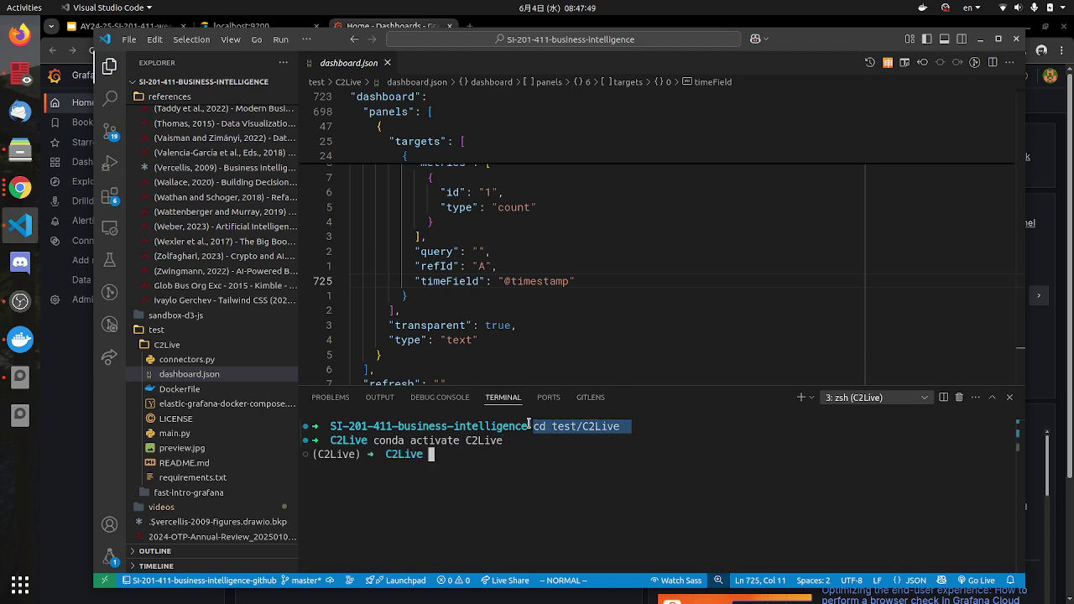
pyautogui.click(438, 454)
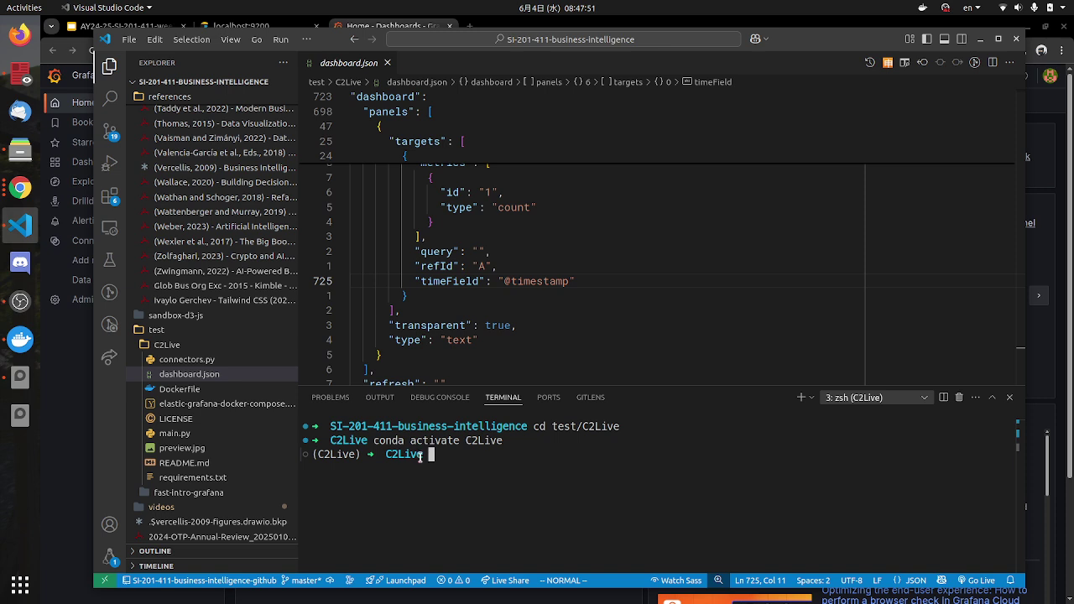
pyautogui.moveTo(414, 458); pyautogui.dragTo(318, 456)
pyautogui.click(362, 454)
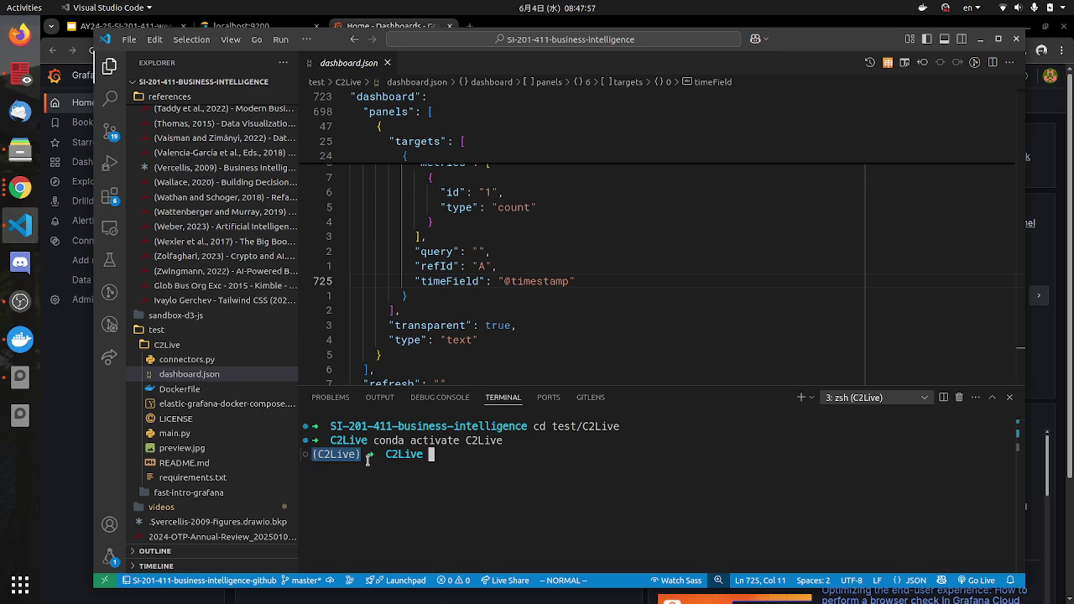
pyautogui.click(353, 458)
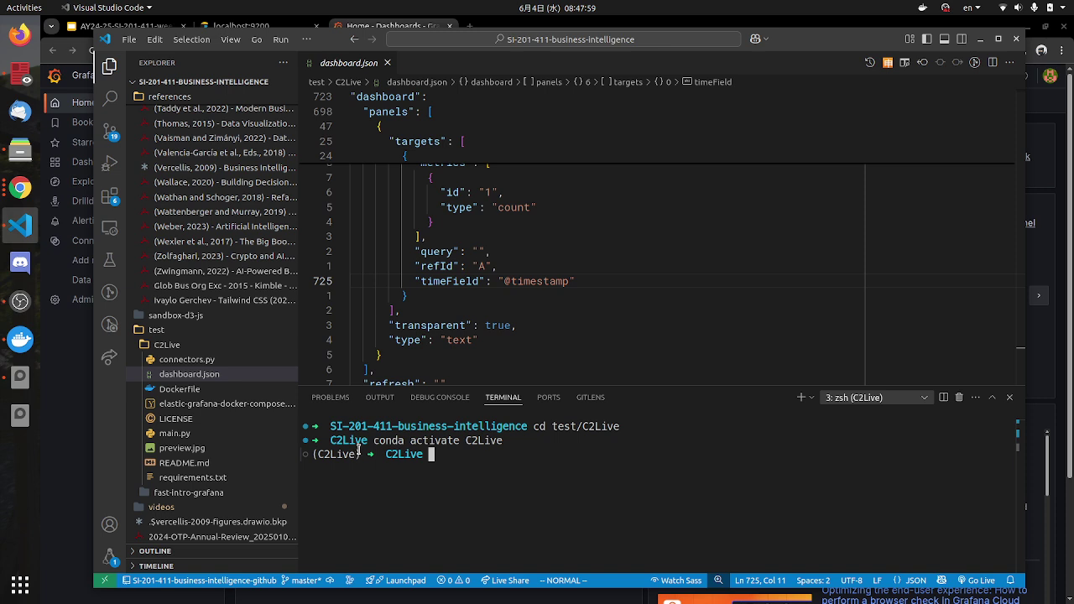
# Step: Switch to the second terminal, then back to the one showing container logs
pyautogui.click(875, 404)
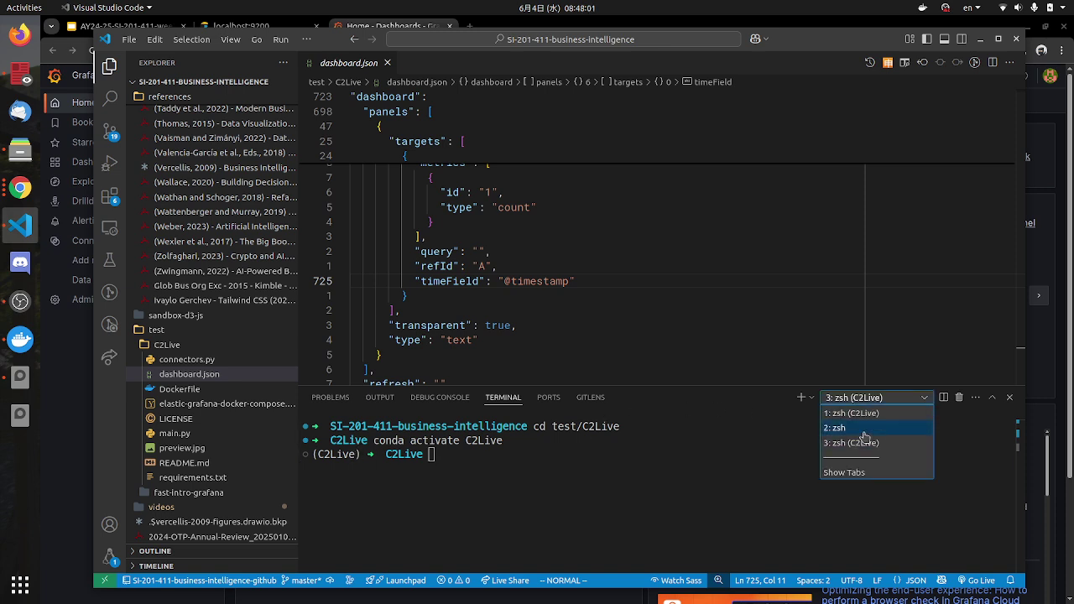
pyautogui.click(863, 433)
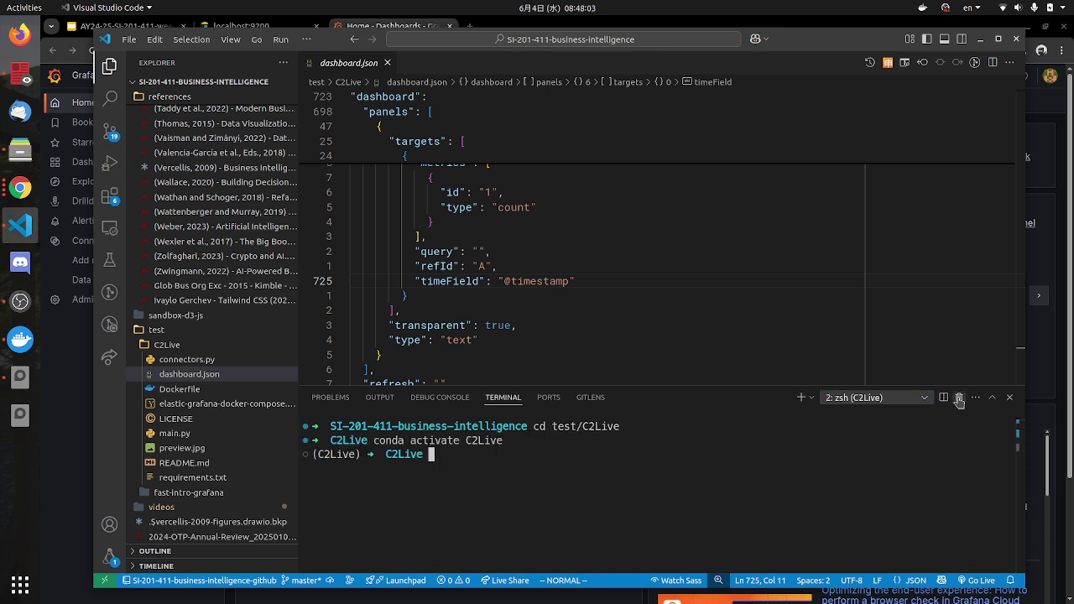
pyautogui.click(870, 401)
pyautogui.click(865, 413)
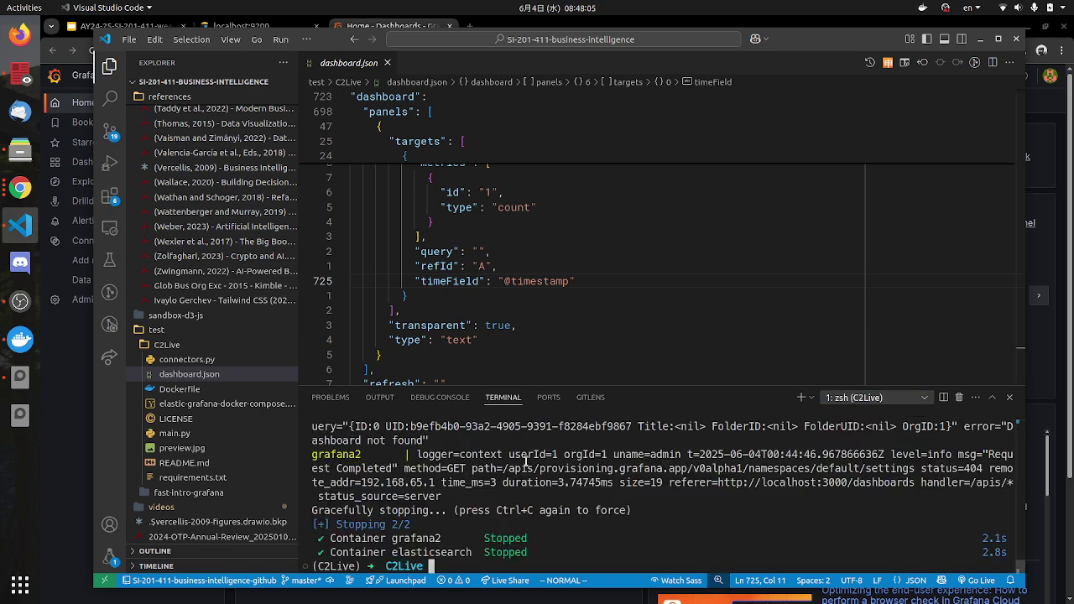
# Step: After spotting both containers stopped in the logs, open the c2live stack in Docker Desktop's Containers list
pyautogui.moveTo(539, 553); pyautogui.dragTo(342, 538)
pyautogui.click(510, 558)
pyautogui.click(20, 339)
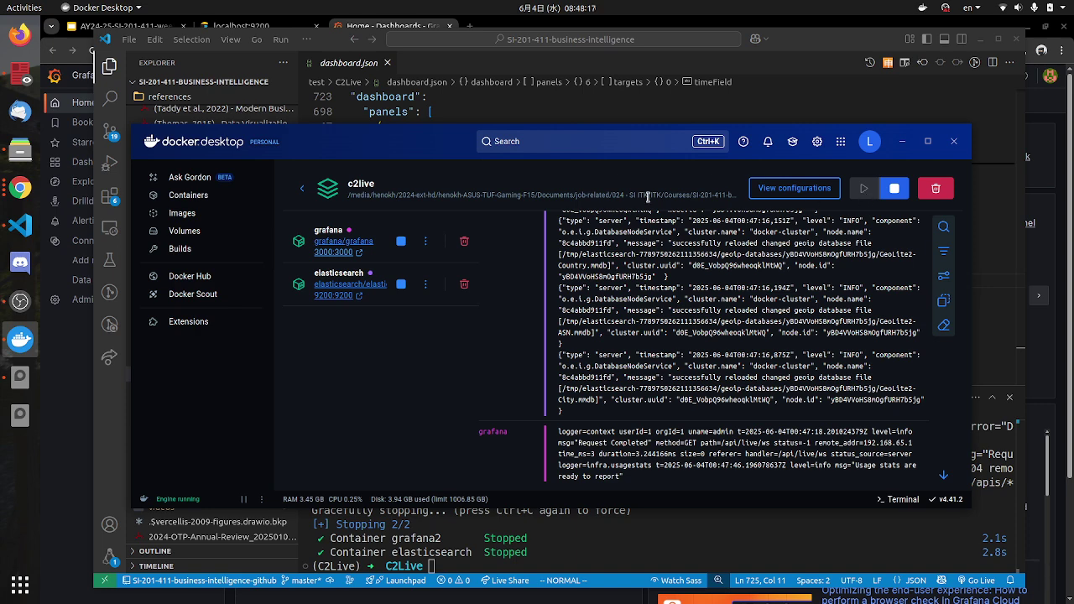
pyautogui.click(189, 195)
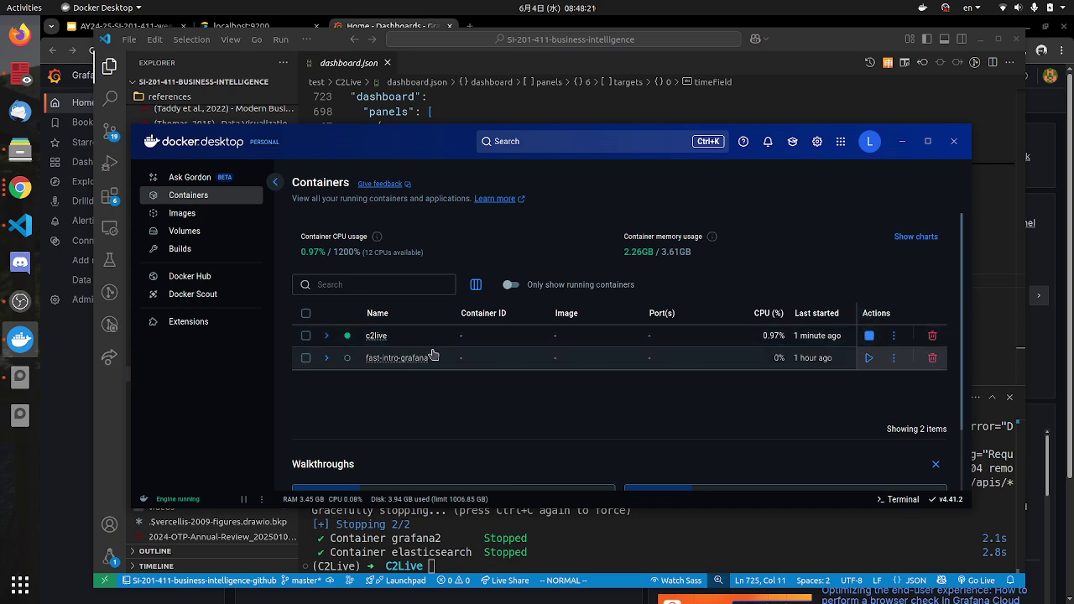
pyautogui.click(387, 340)
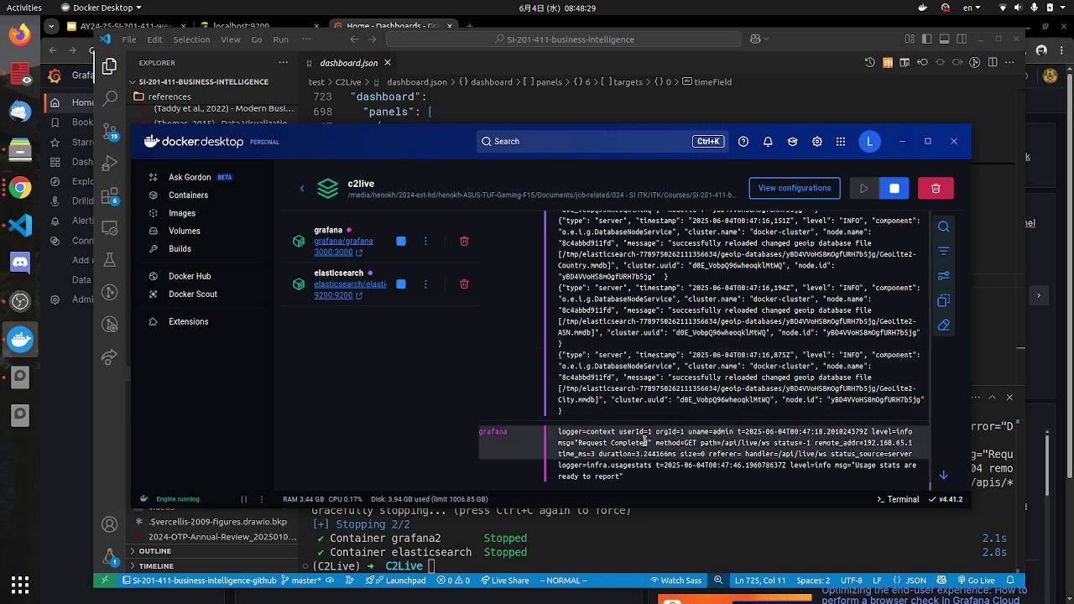
# Step: Confirm the restarted Grafana lists no data sources and no dashboards
pyautogui.click(384, 22)
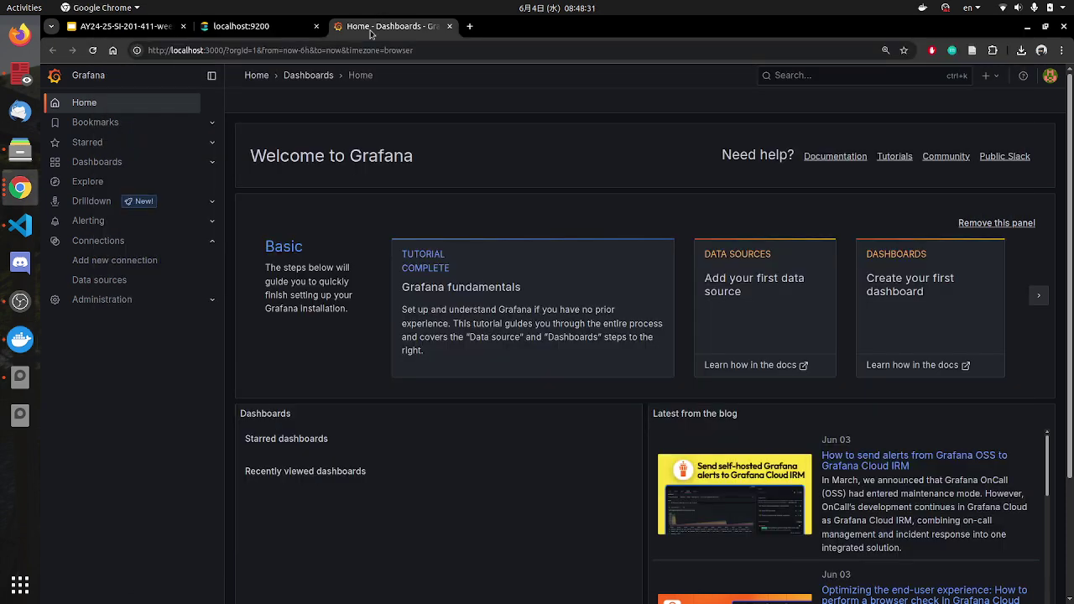
pyautogui.click(251, 26)
pyautogui.click(383, 26)
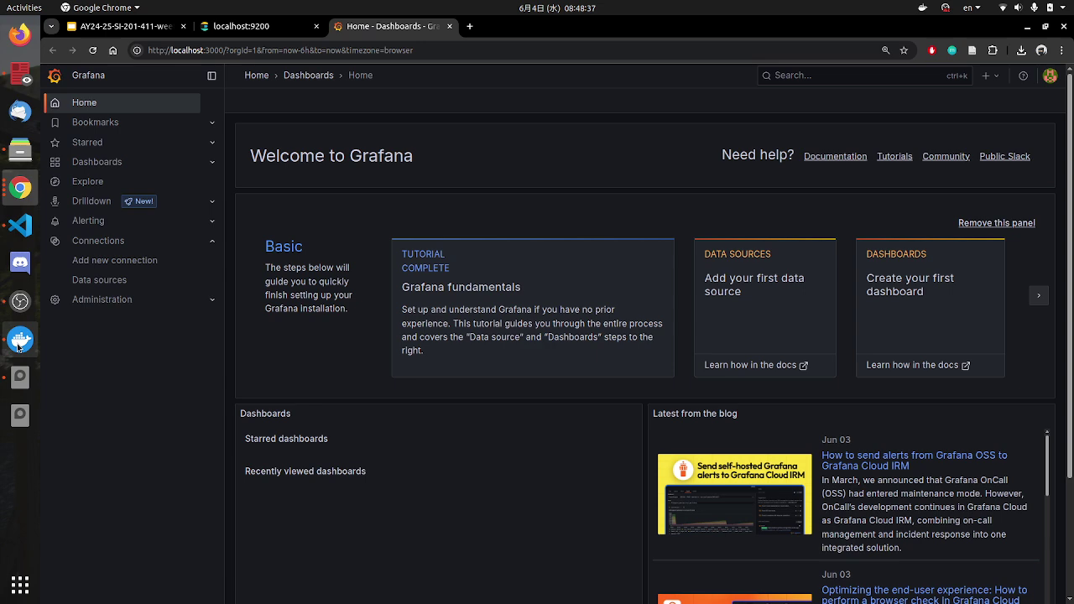
pyautogui.click(108, 282)
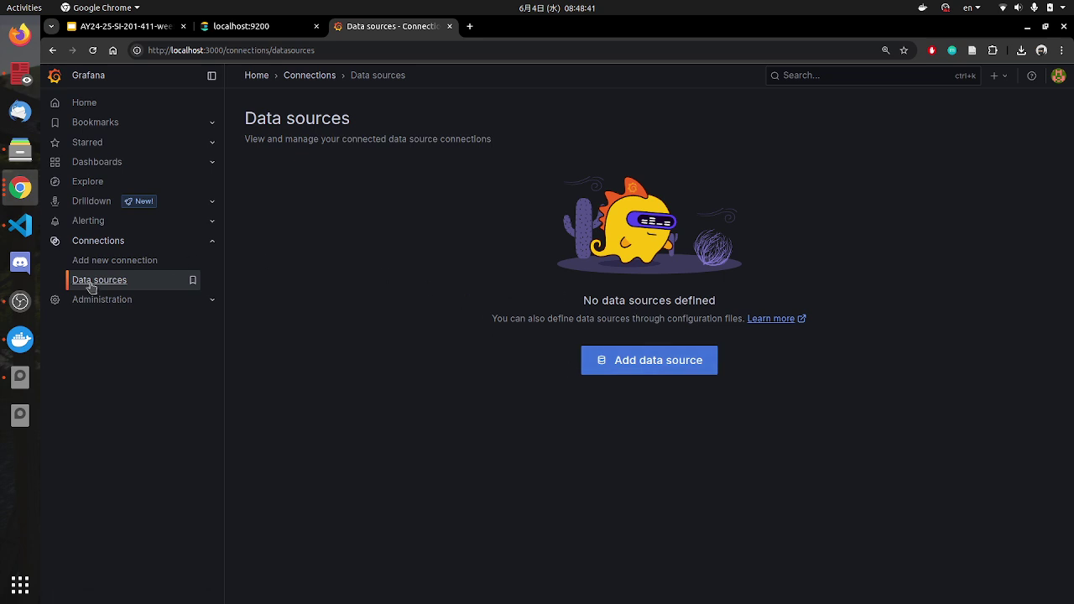
pyautogui.click(104, 169)
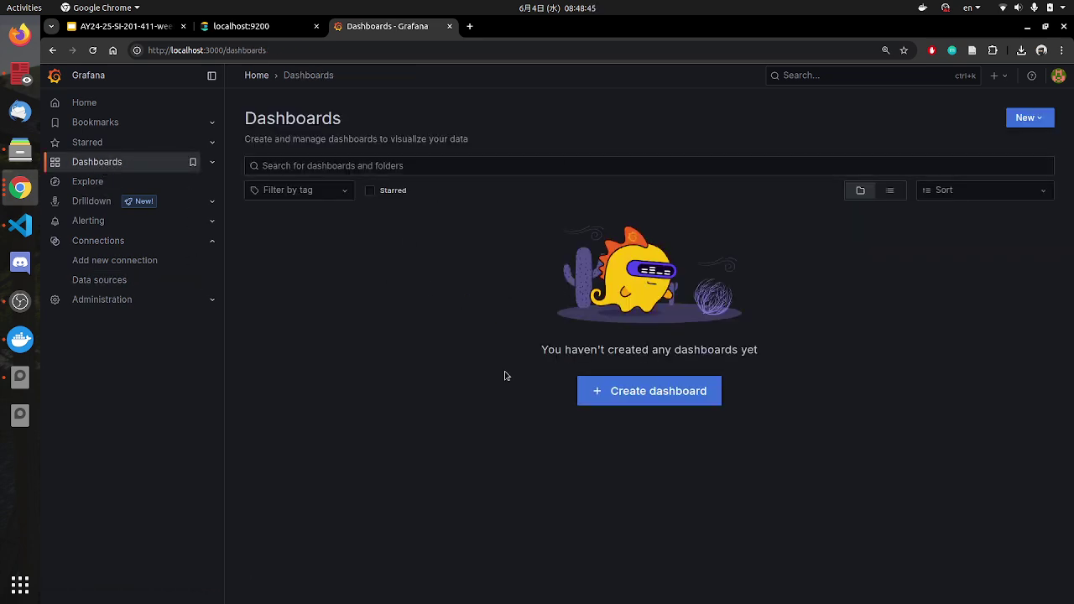
pyautogui.click(21, 235)
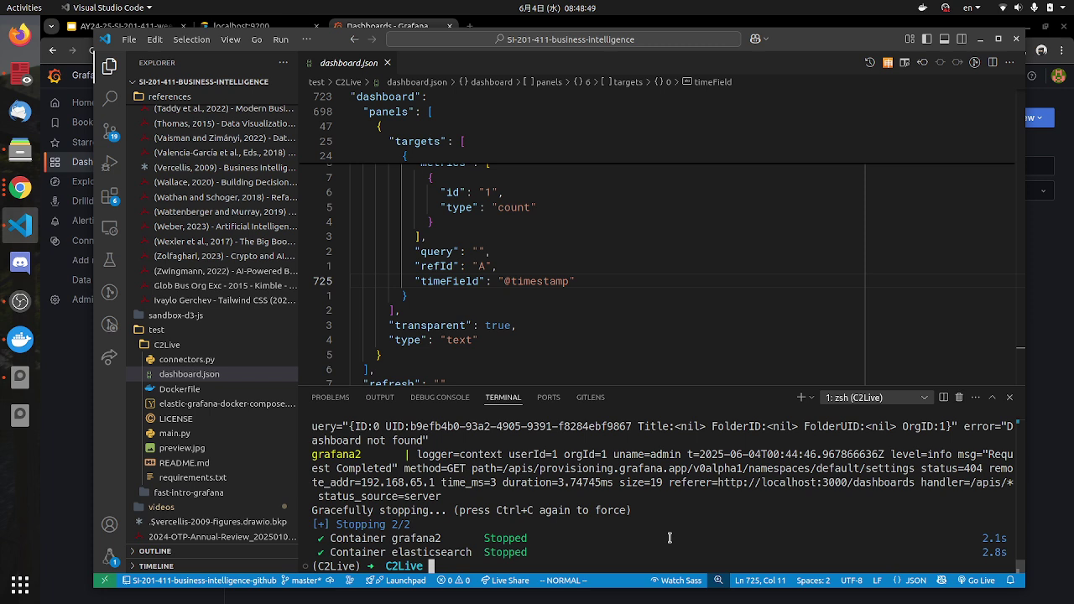
# Step: Run python connectors.py in the C2Live terminal
pyautogui.write('pyton')
pyautogui.press('BackSpace')
pyautogui.press('BackSpace')
pyautogui.press('BackSpace')
pyautogui.write('hon con')
pyautogui.press('Tab')
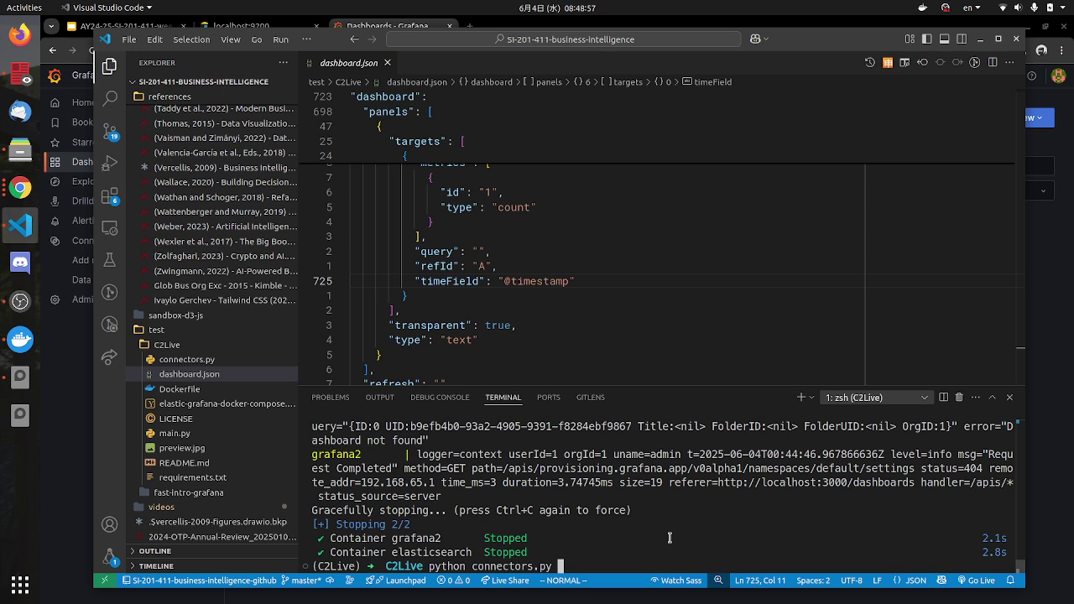
pyautogui.press('Return')
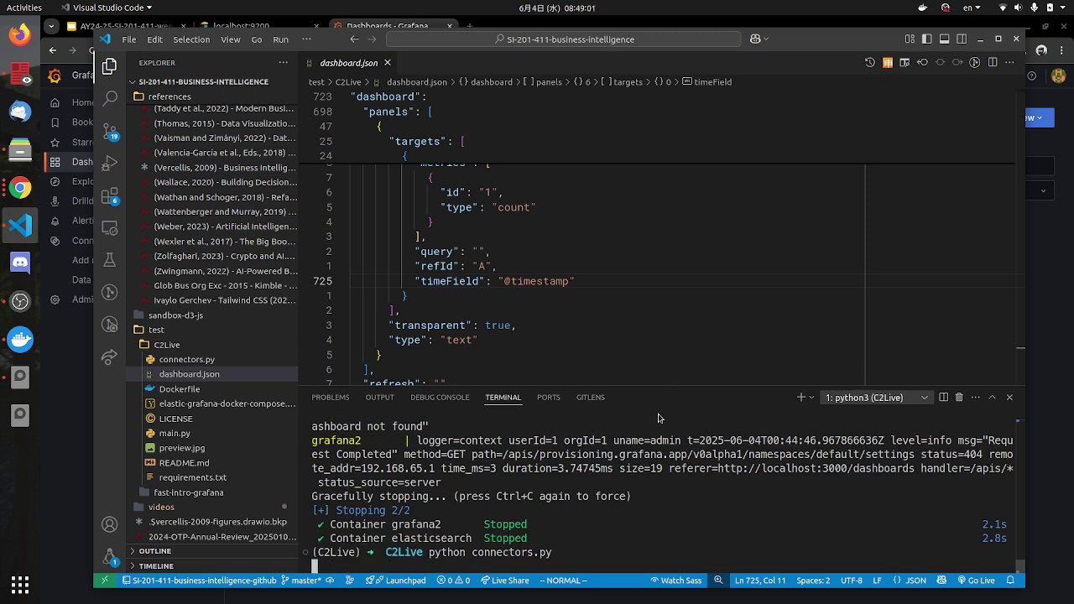
# Step: Enlarge the terminal and review the GeoIP pipeline and Sending JSON success lines
pyautogui.moveTo(671, 388); pyautogui.dragTo(671, 329)
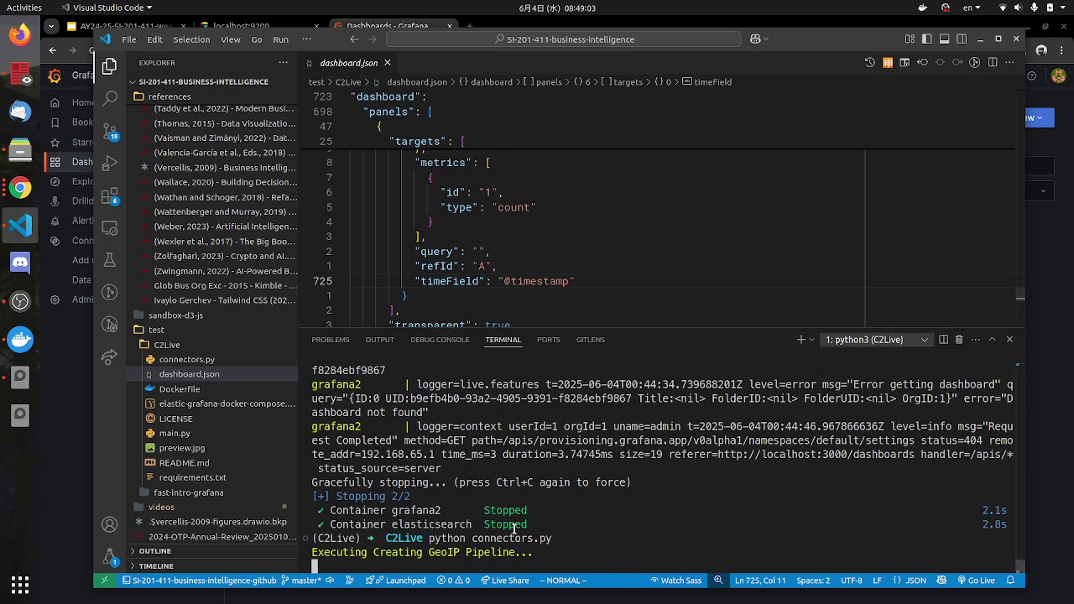
pyautogui.moveTo(376, 554); pyautogui.dragTo(459, 553)
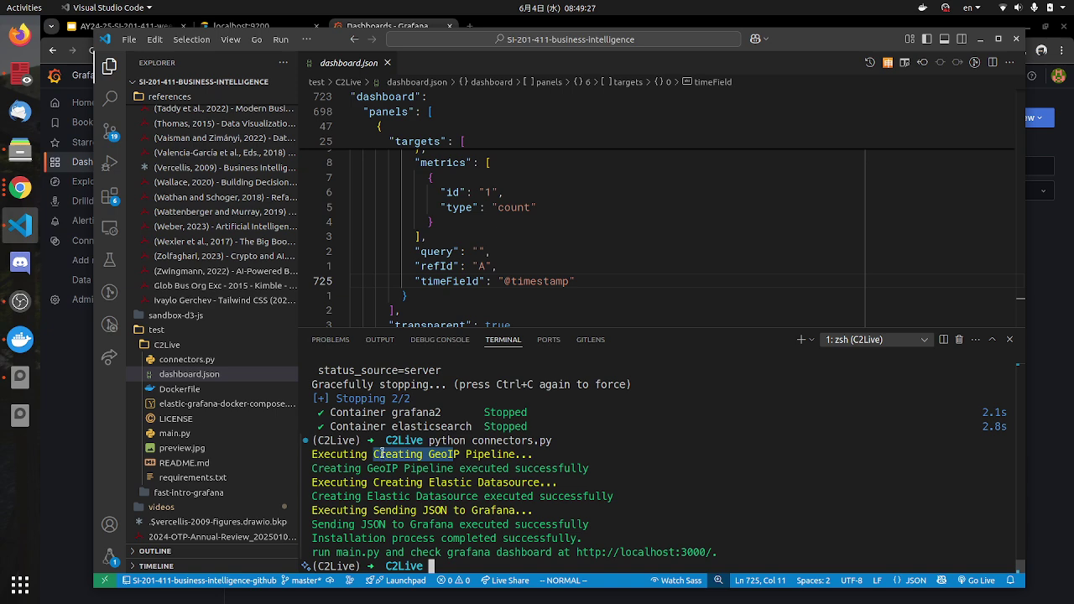
pyautogui.moveTo(458, 467); pyautogui.dragTo(523, 483)
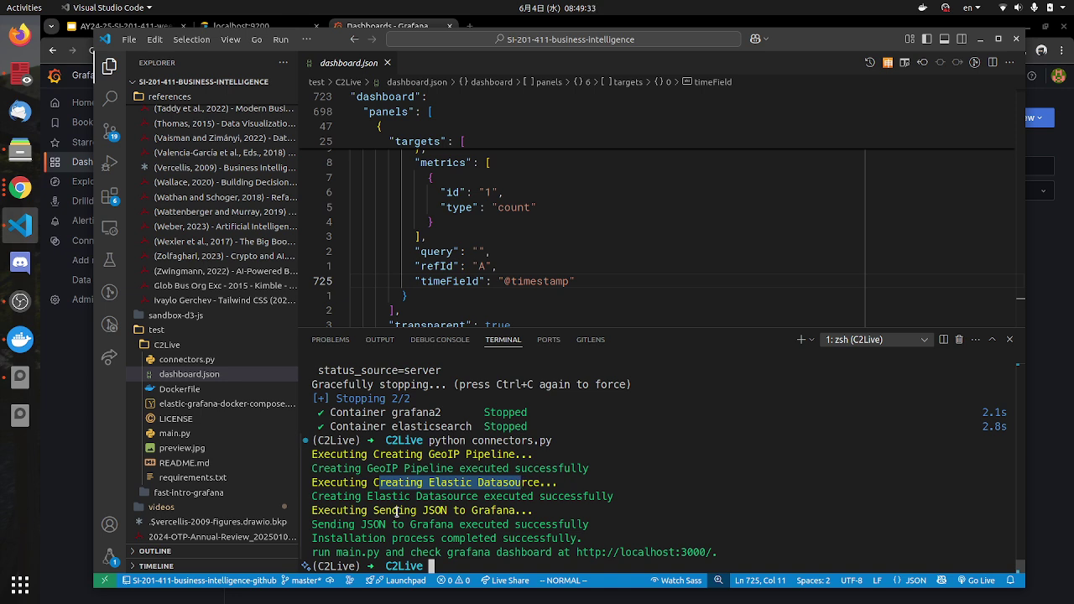
pyautogui.moveTo(398, 512); pyautogui.dragTo(530, 509)
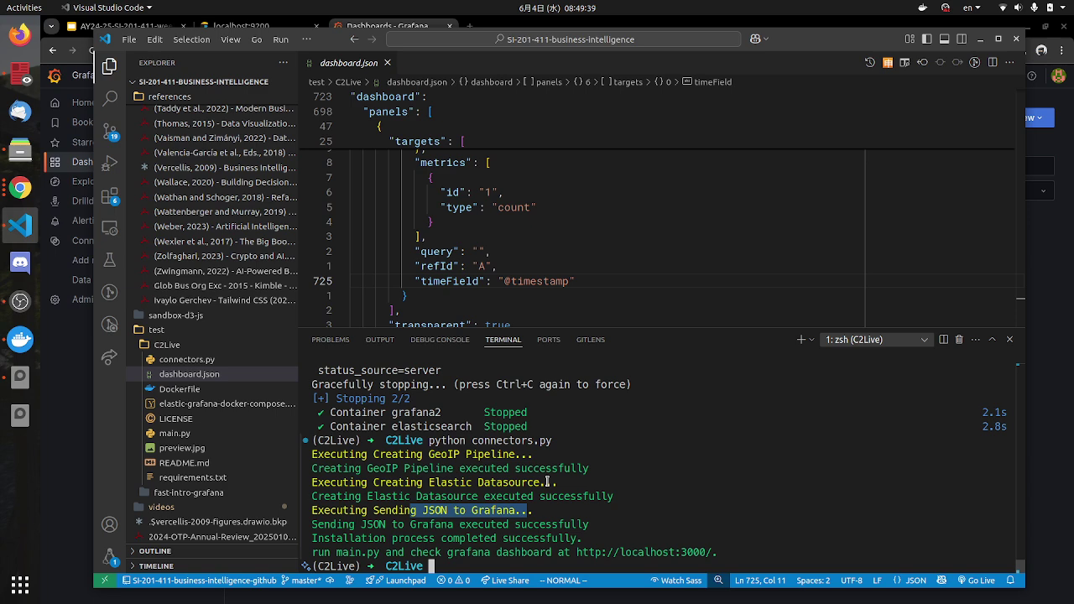
pyautogui.hotkey('alt', 'Tab')
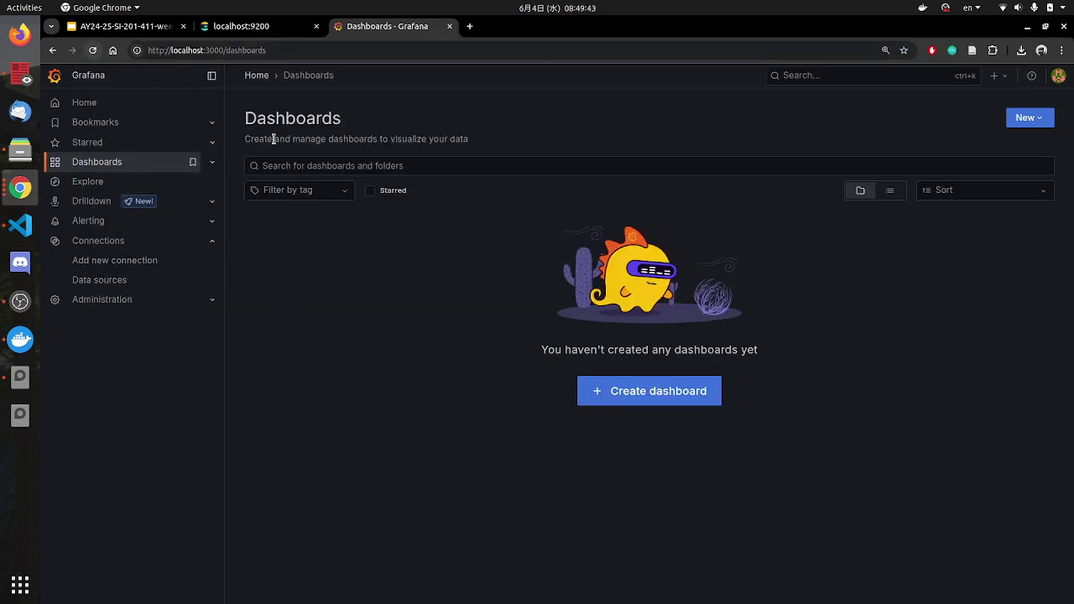
# Step: Reload the Dashboards list and open the new C2Live dashboard, whose panels show No data
pyautogui.click(92, 50)
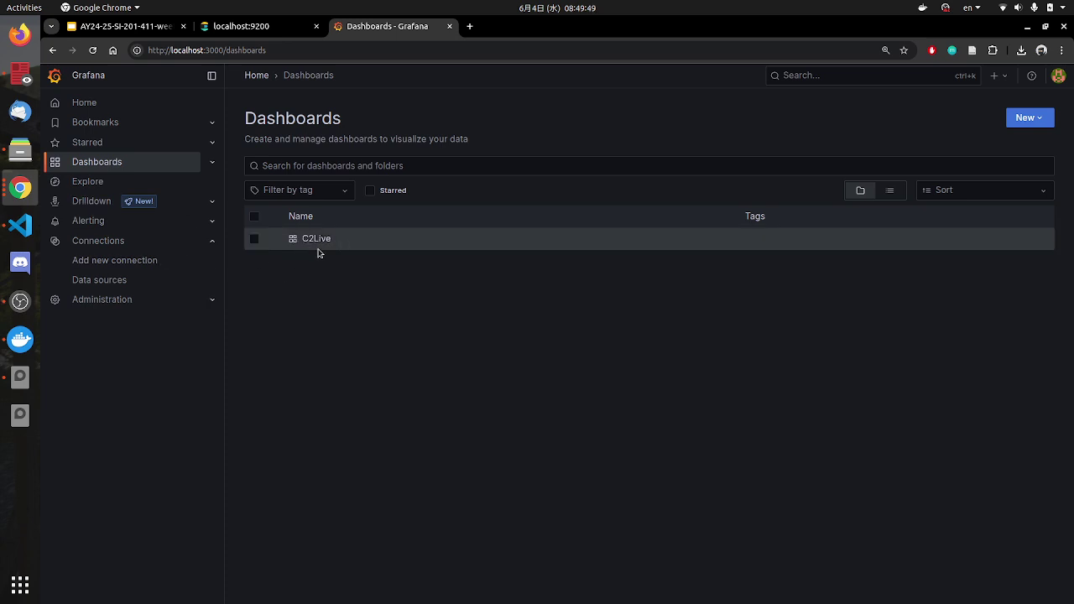
pyautogui.click(317, 241)
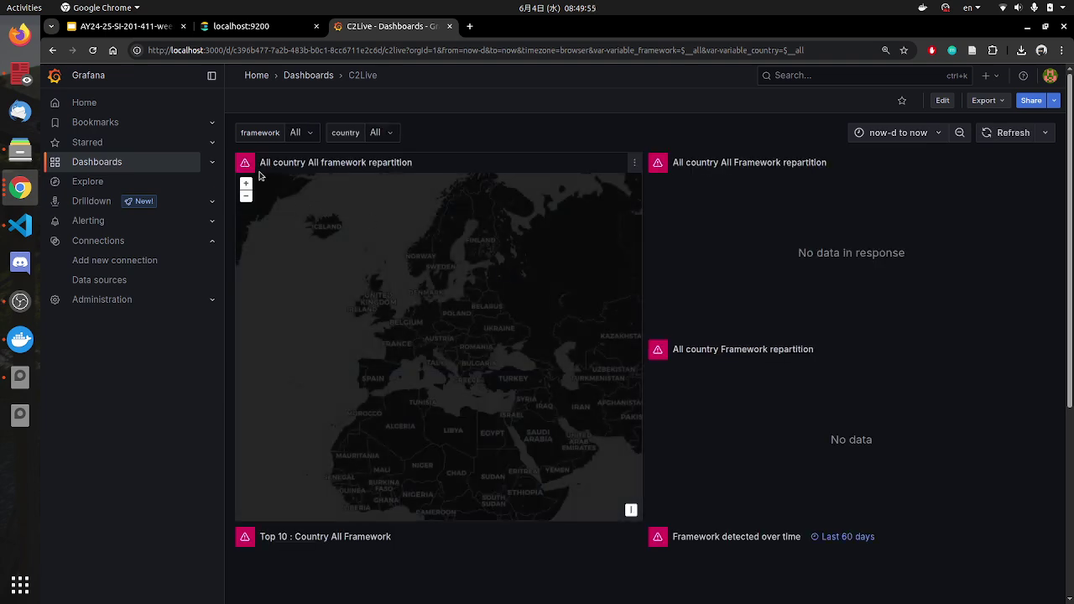
pyautogui.moveTo(245, 166)
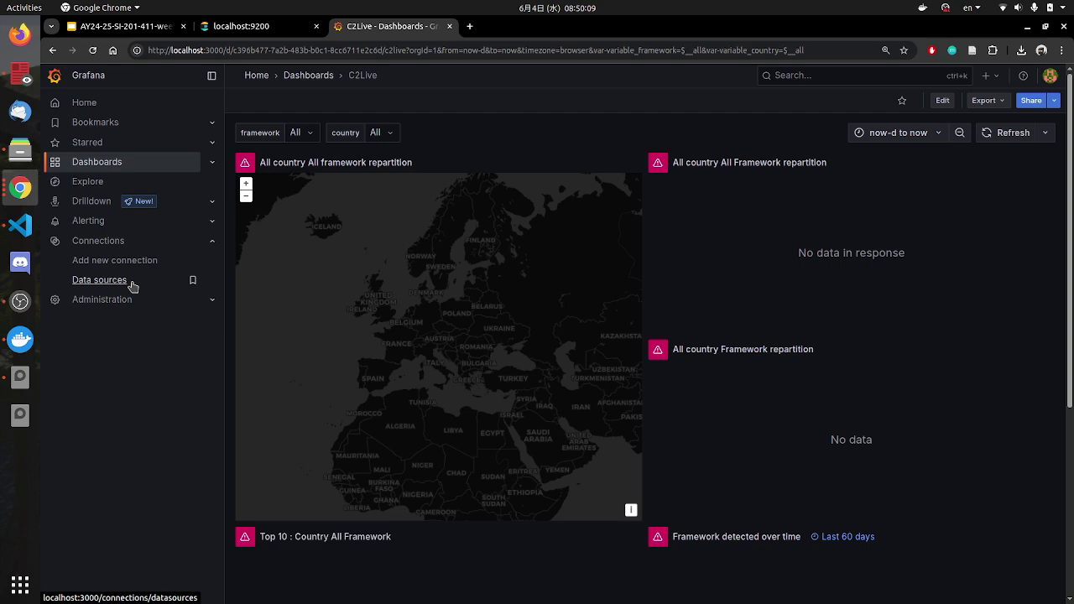
# Step: Open Grafana's Data sources, check slide 22's step 6 on No pattern, then return to Grafana
pyautogui.click(120, 284)
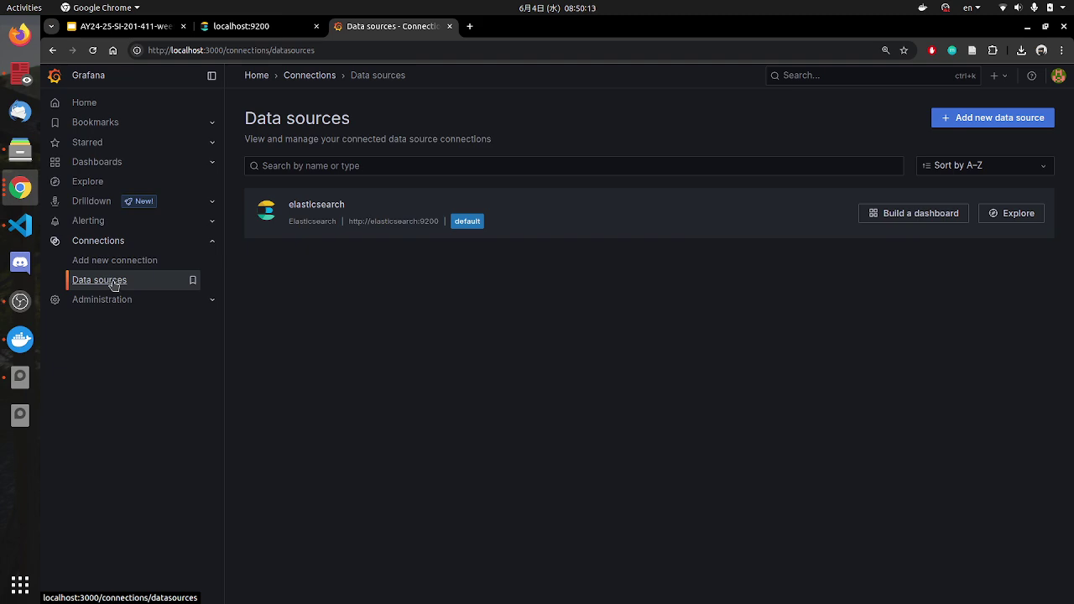
pyautogui.click(125, 26)
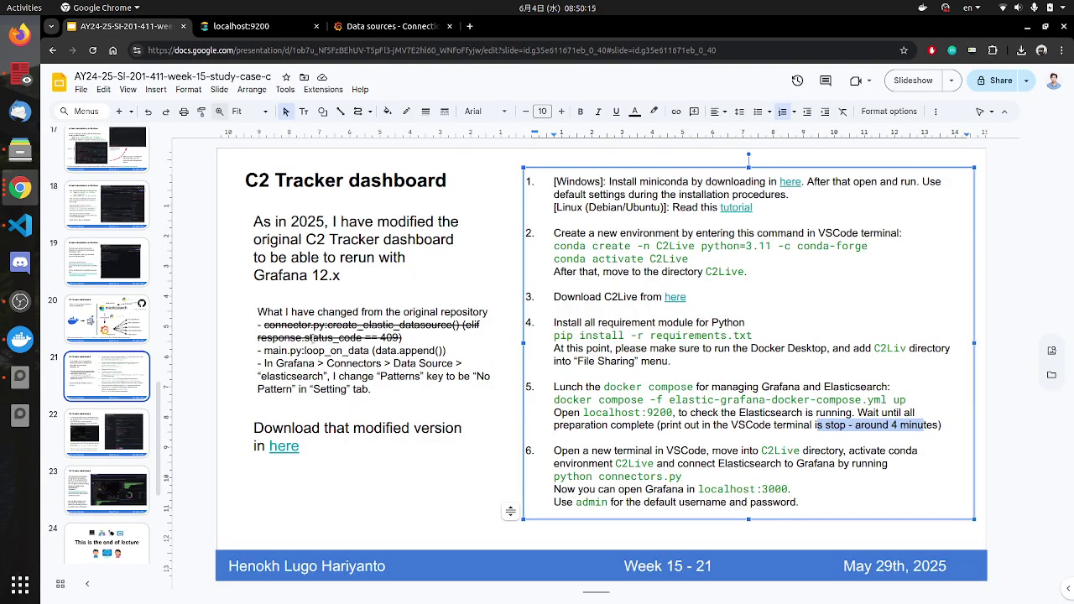
pyautogui.click(104, 433)
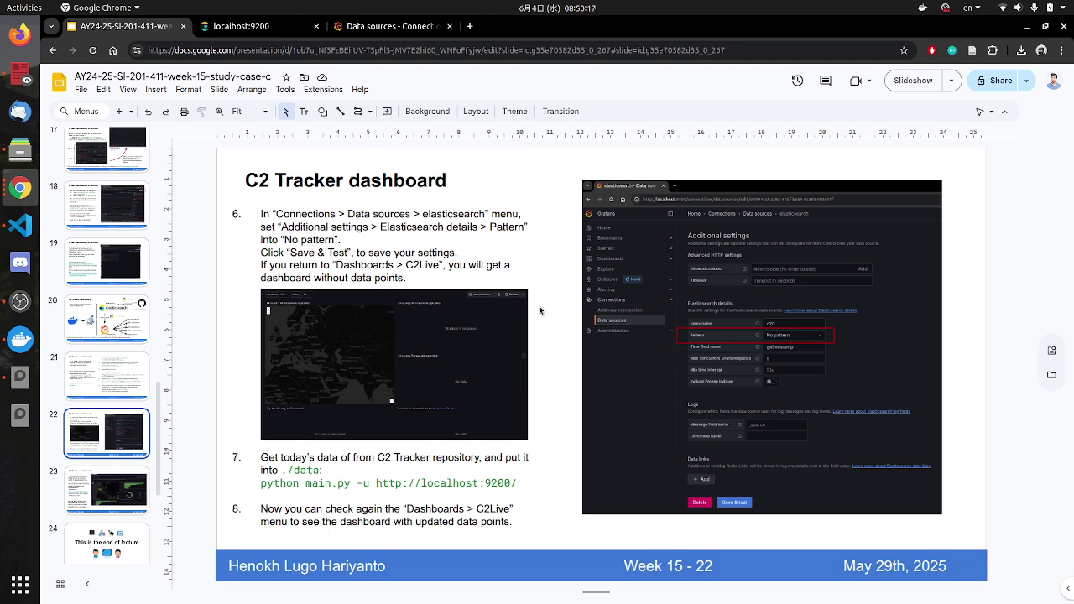
pyautogui.moveTo(277, 215); pyautogui.dragTo(349, 240)
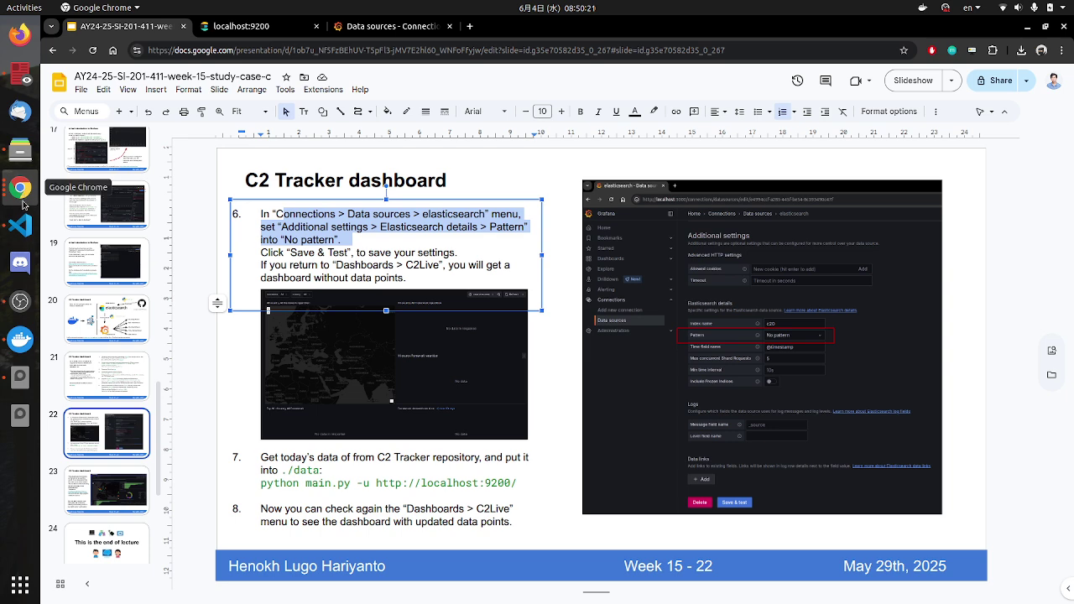
pyautogui.click(346, 28)
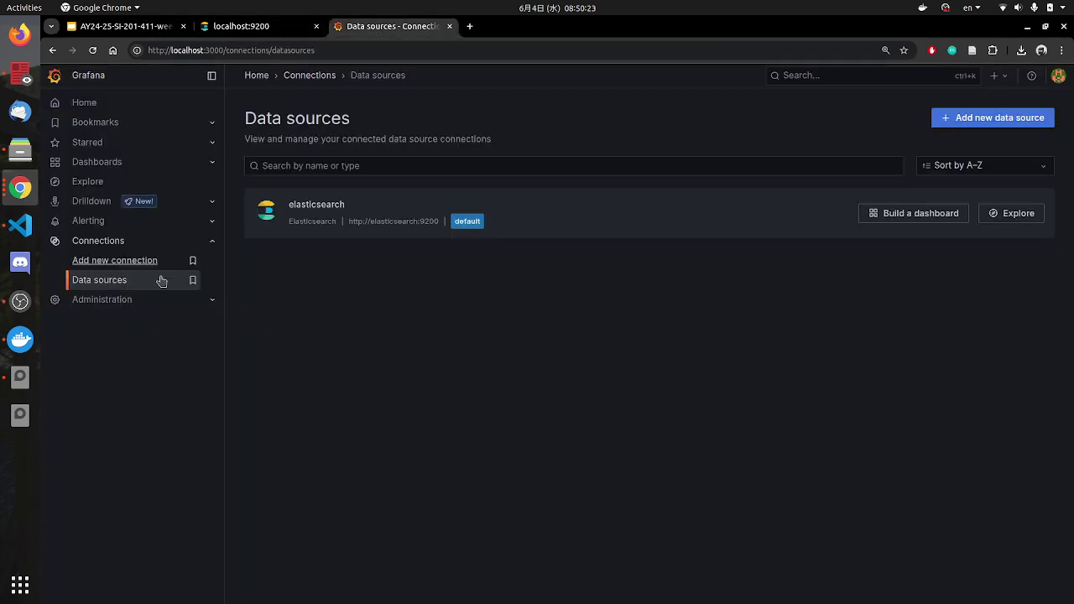
# Step: Change the elasticsearch data source's index Pattern for c20 from Daily to No pattern
pyautogui.click(319, 207)
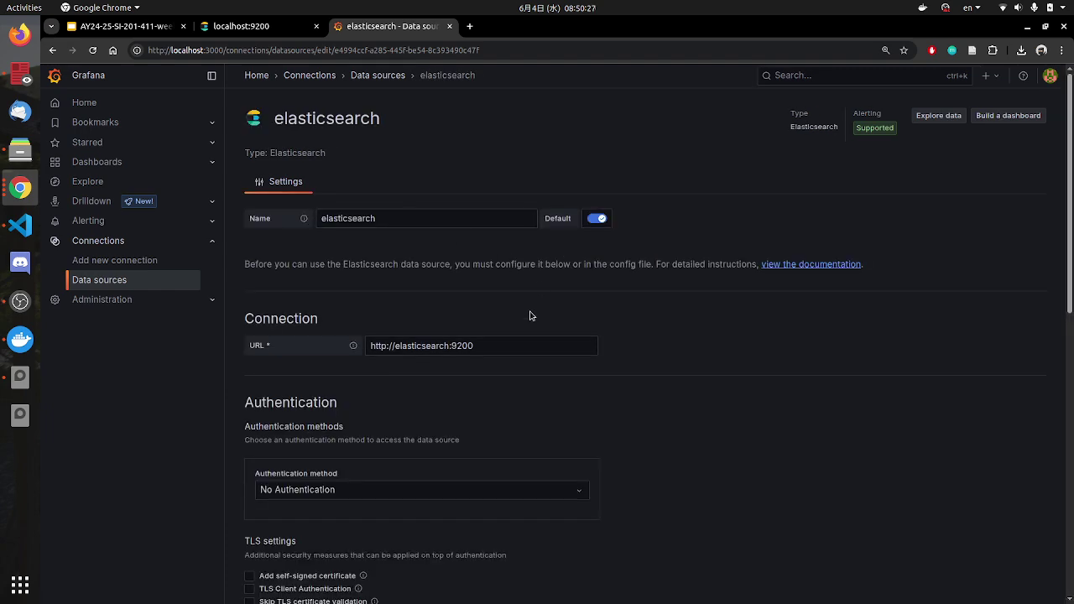
pyautogui.scroll(-3, 503, 345)
pyautogui.scroll(-2, 428, 382)
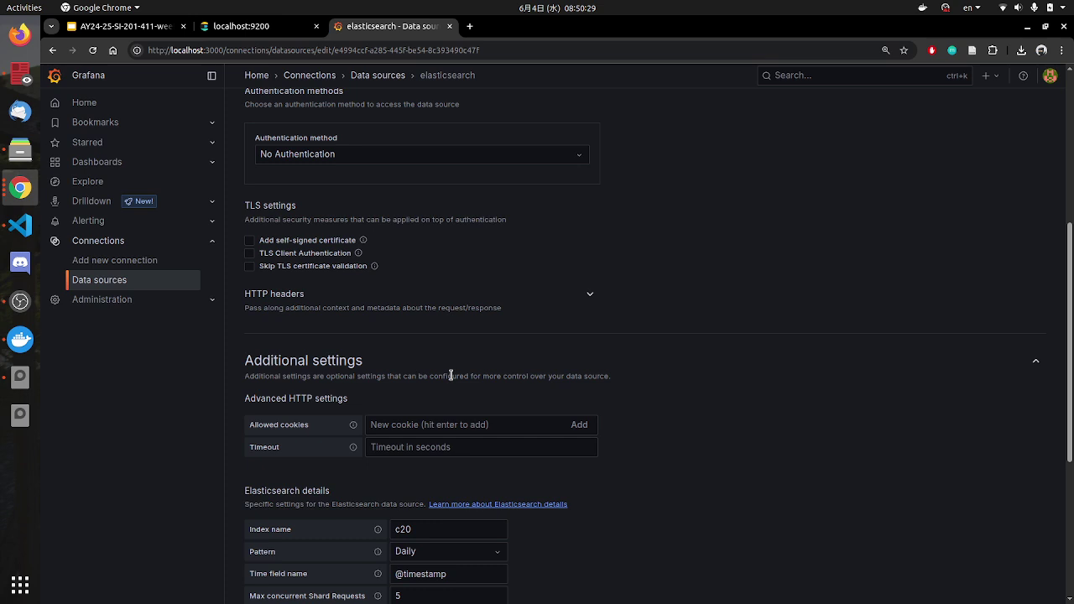
pyautogui.scroll(-3, 452, 375)
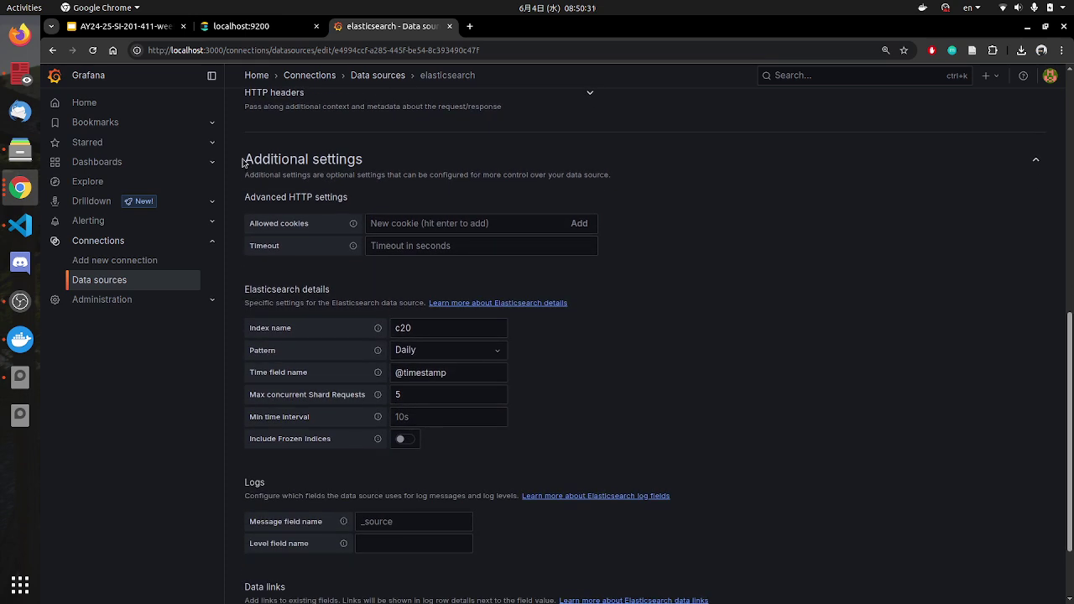
pyautogui.moveTo(242, 162); pyautogui.dragTo(294, 151)
pyautogui.tripleClick(379, 160)
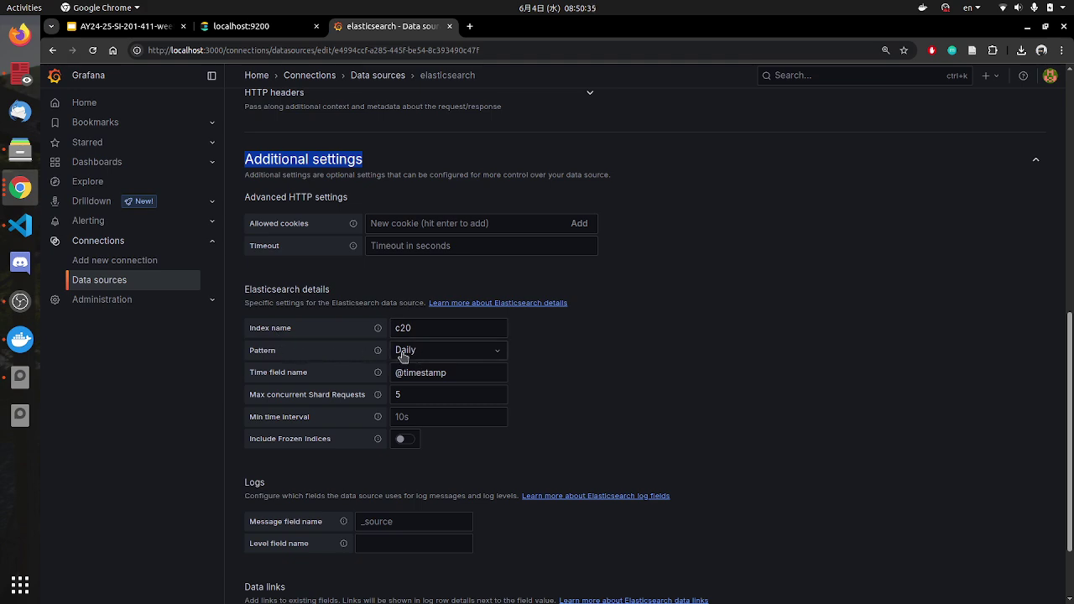
pyautogui.click(483, 358)
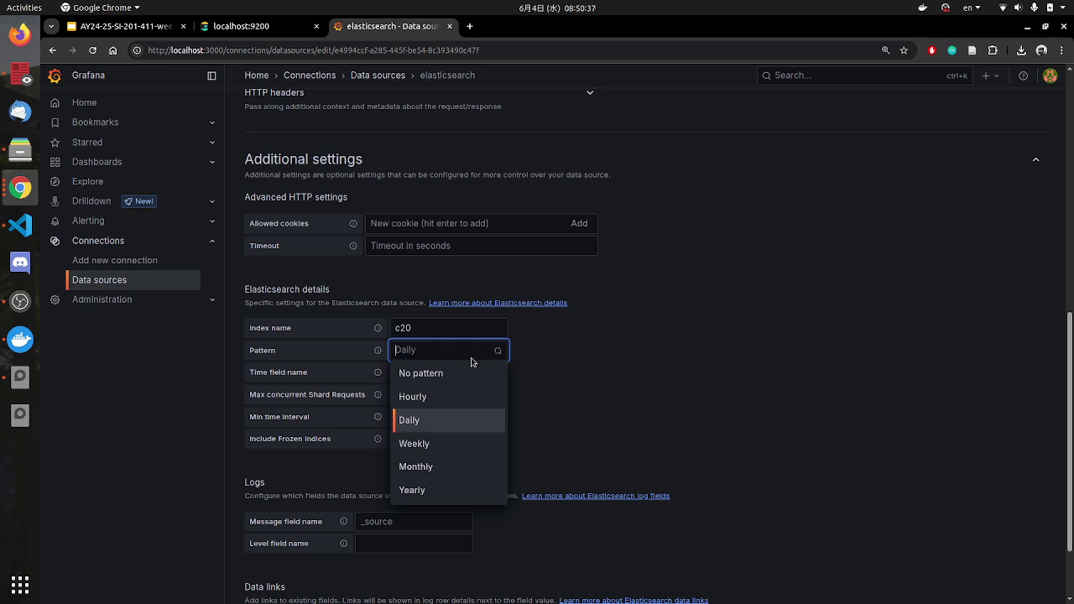
pyautogui.click(448, 378)
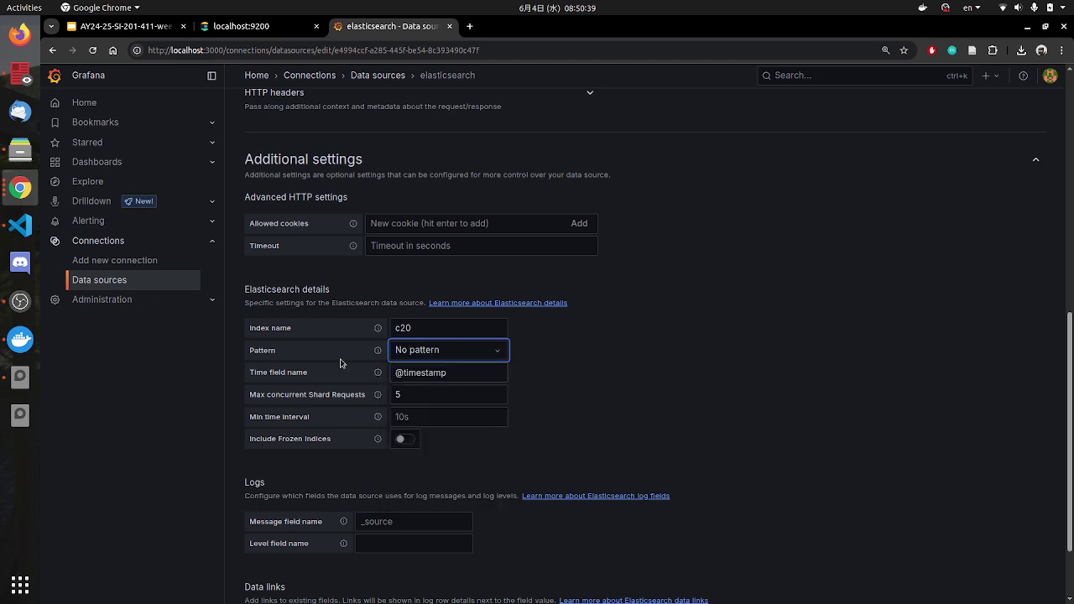
pyautogui.scroll(-2, 580, 392)
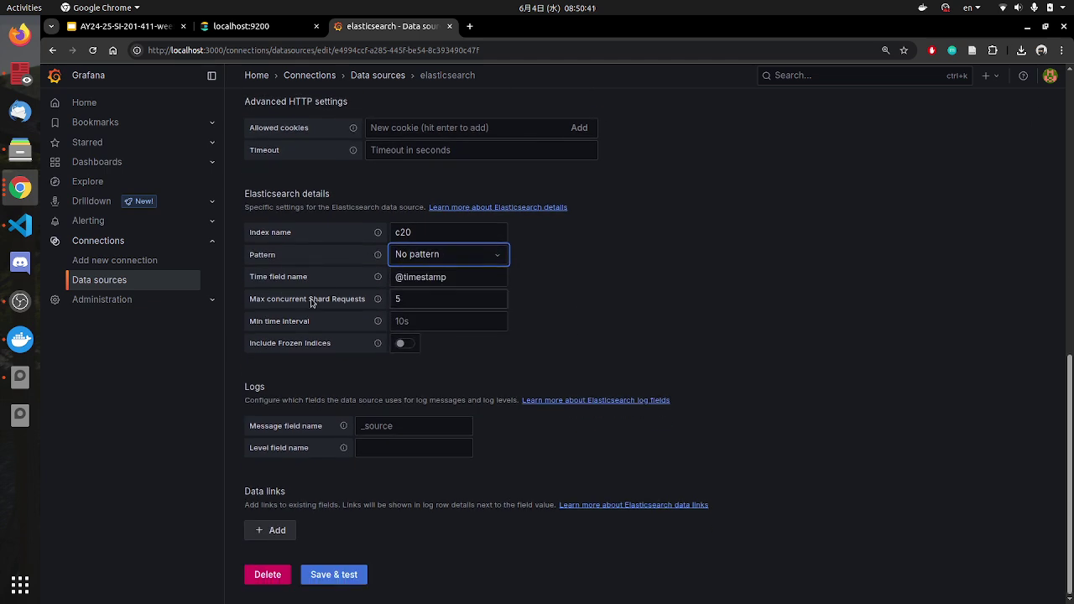
pyautogui.click(97, 165)
# Step: Reopen the C2Live dashboard and check a panel's invalid index pattern c20 warning
pyautogui.click(316, 240)
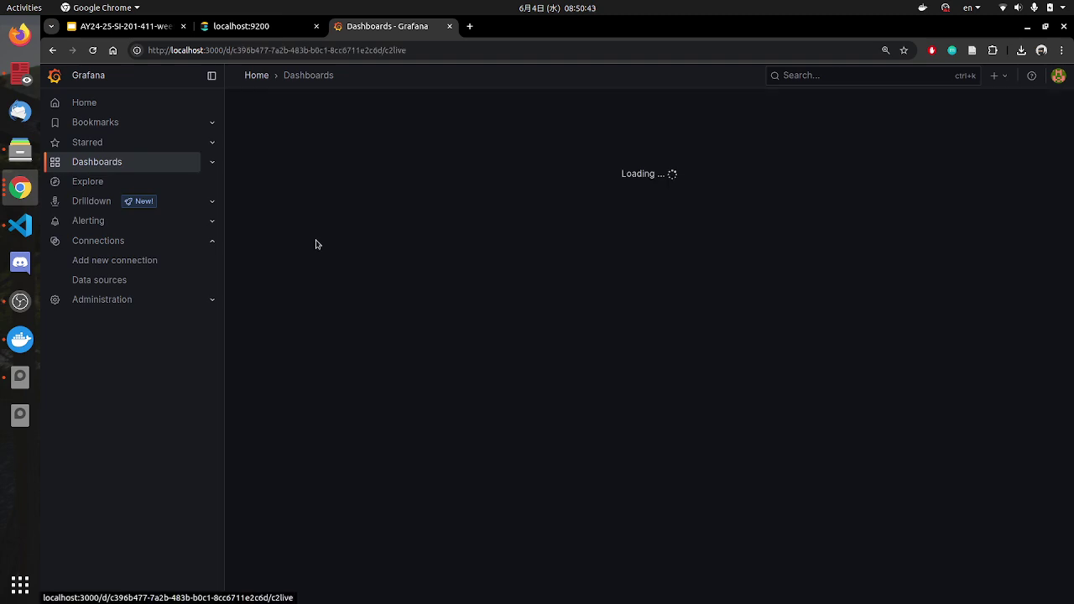
pyautogui.moveTo(246, 172)
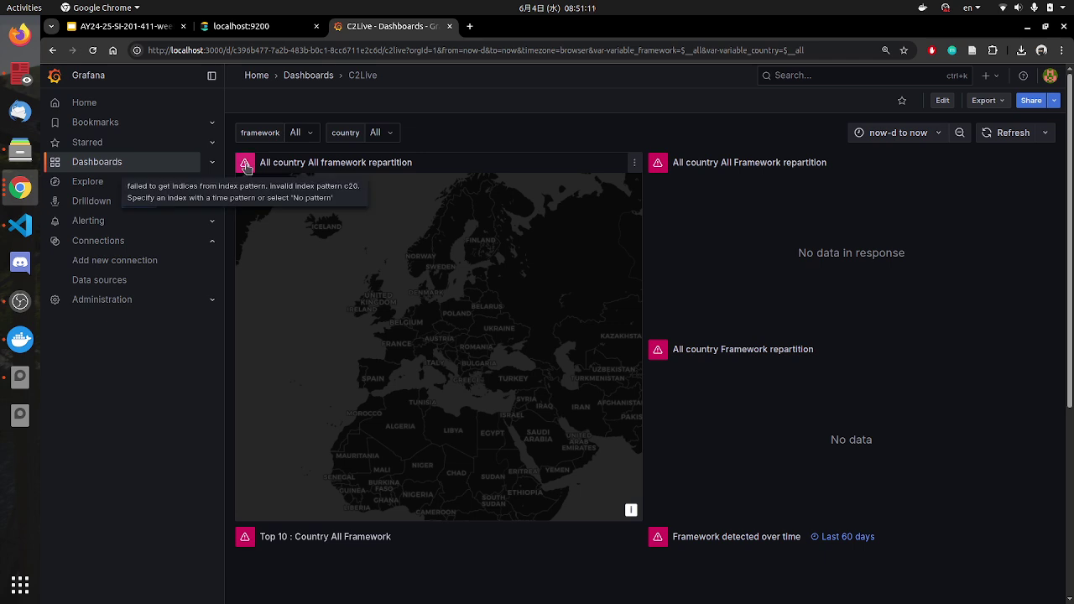
# Step: Reopen the elasticsearch data source and inspect the index Pattern, still set to Daily
pyautogui.click(108, 282)
pyautogui.click(313, 209)
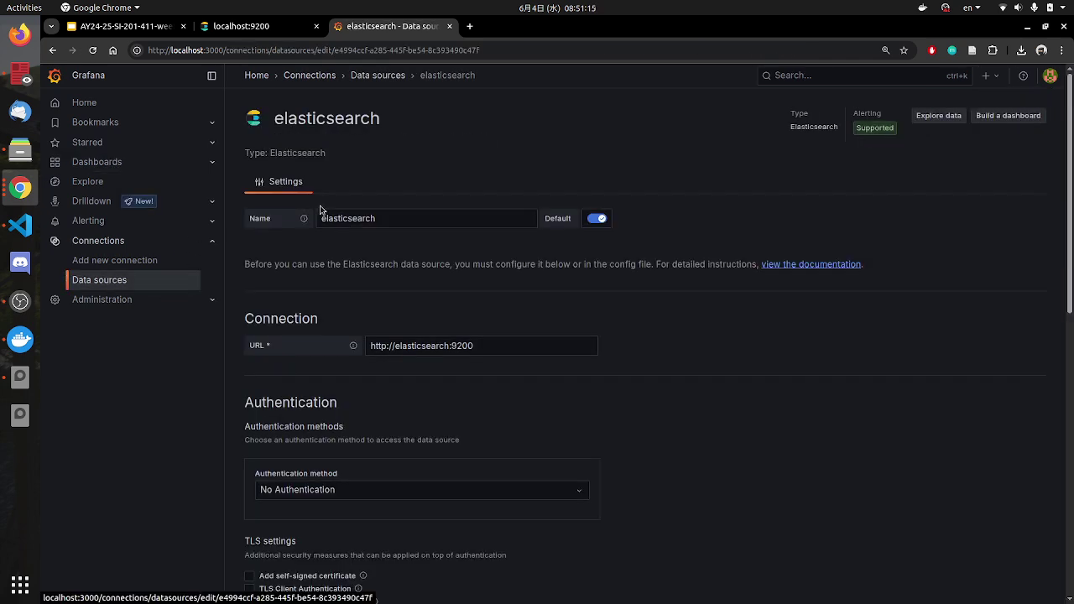
pyautogui.scroll(-10, 427, 412)
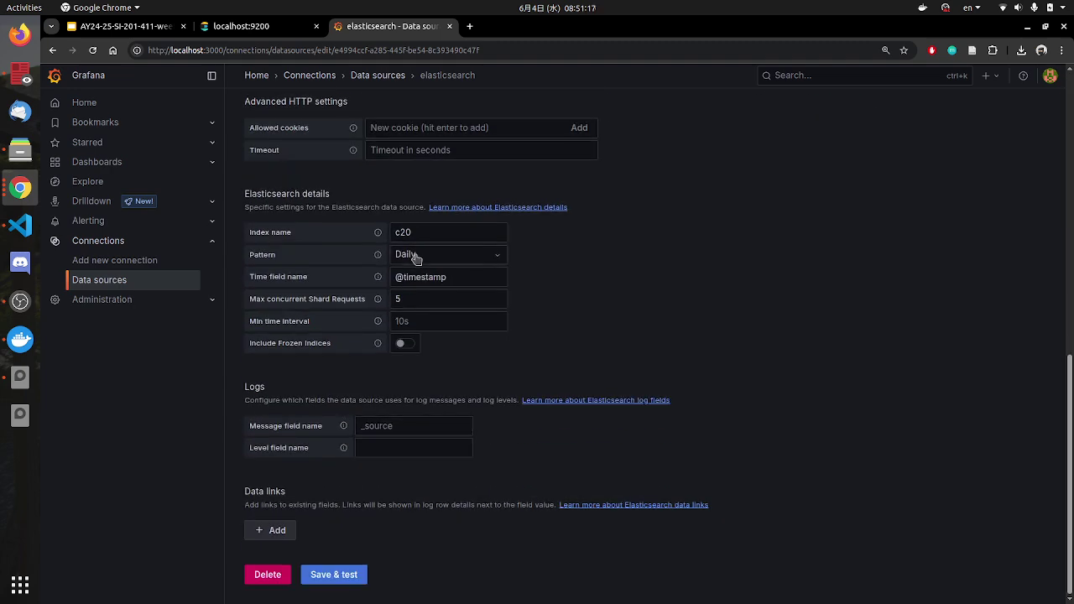
pyautogui.click(416, 258)
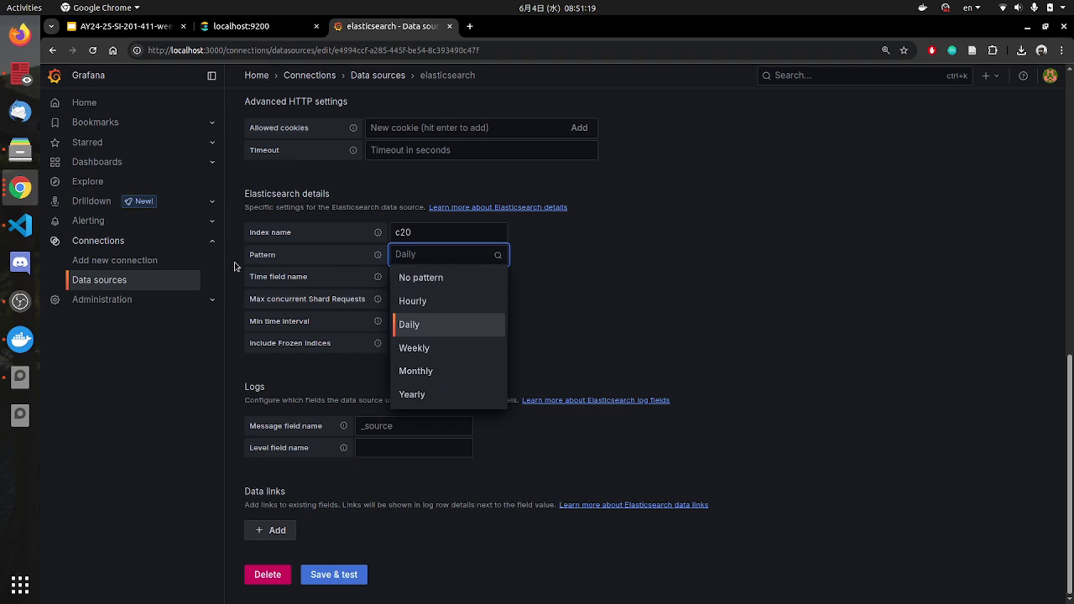
pyautogui.click(617, 305)
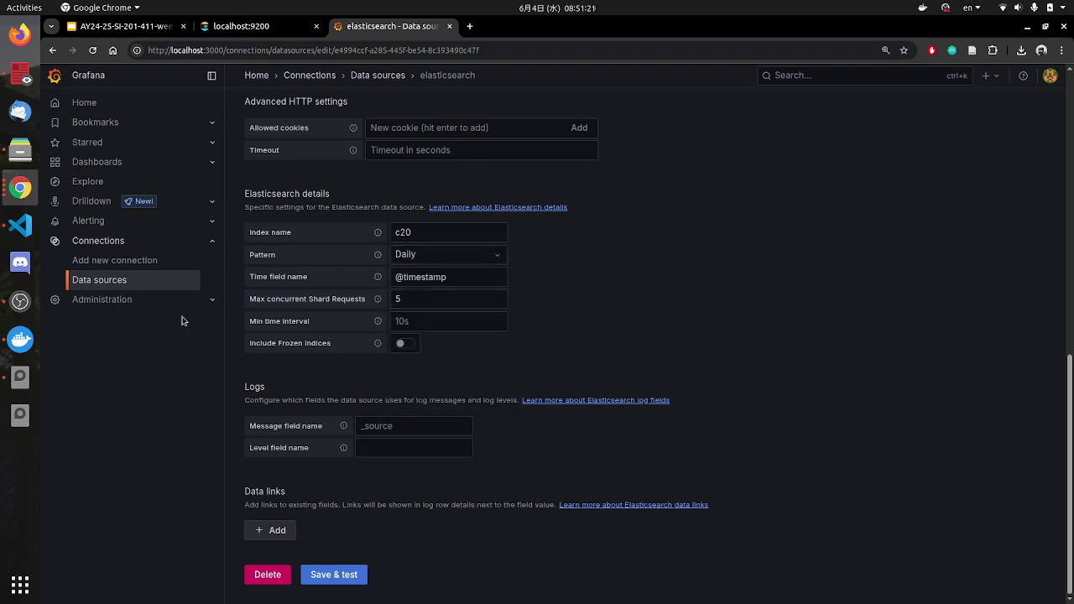
# Step: Recheck the slide's step 6 text, then return to the elasticsearch settings
pyautogui.click(126, 26)
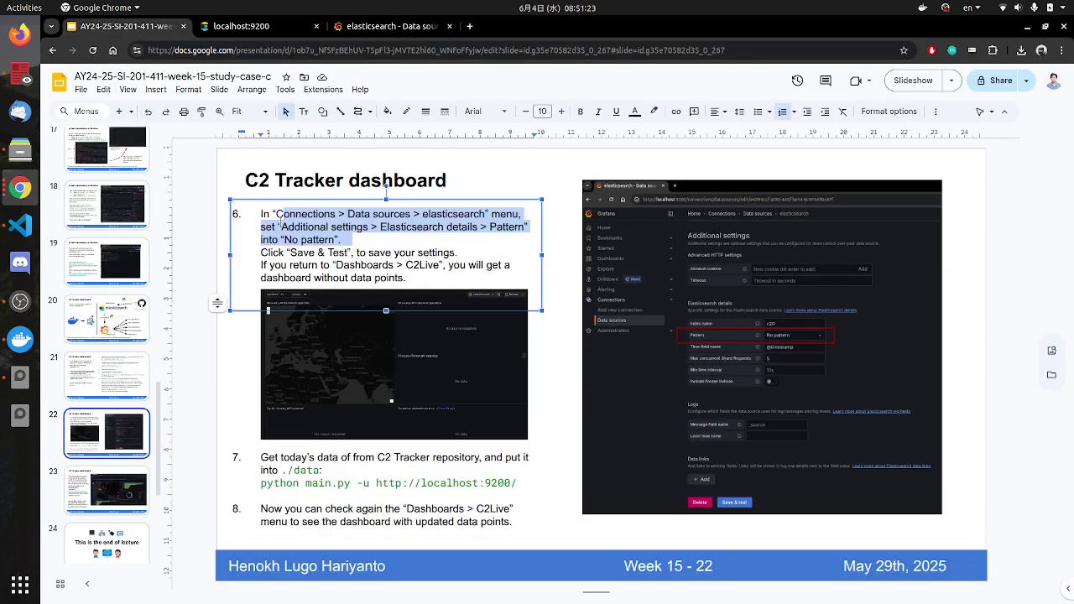
pyautogui.click(351, 217)
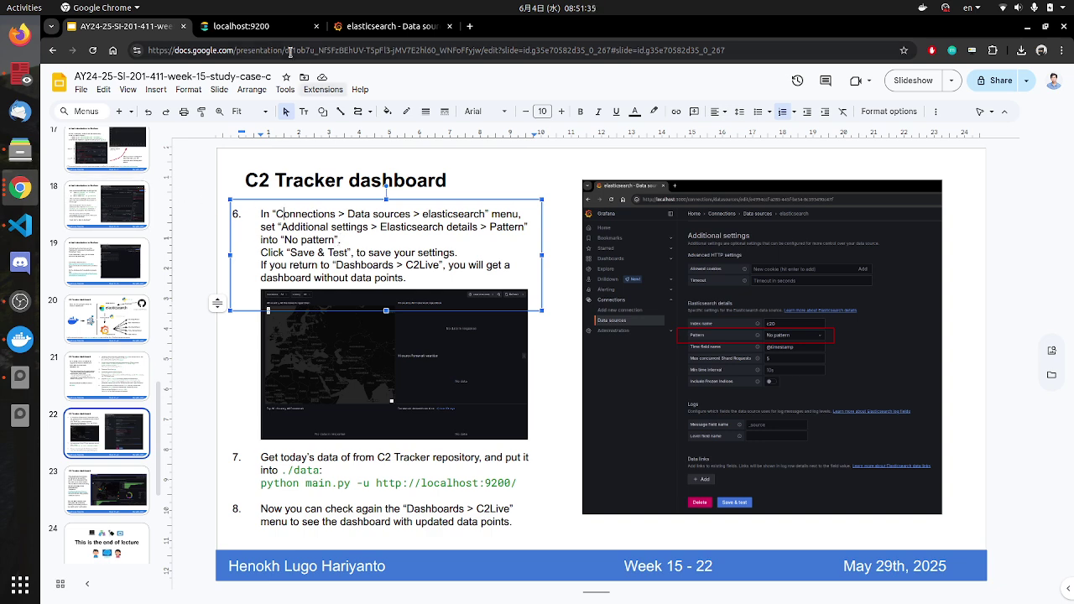
pyautogui.click(363, 30)
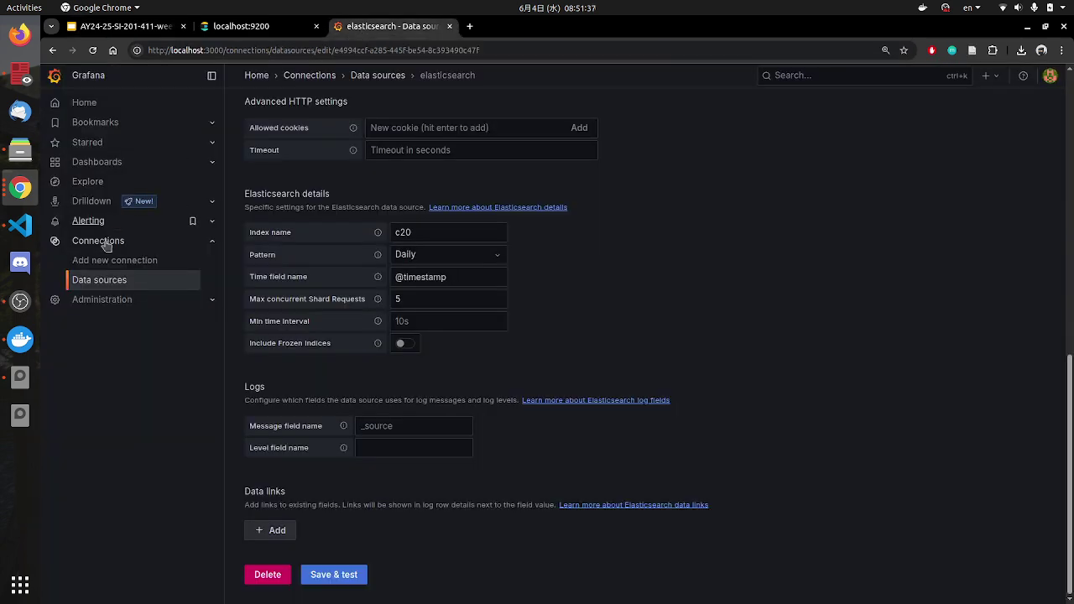
# Step: Open the elasticsearch data source settings and compare its details with the course slide
pyautogui.click(101, 282)
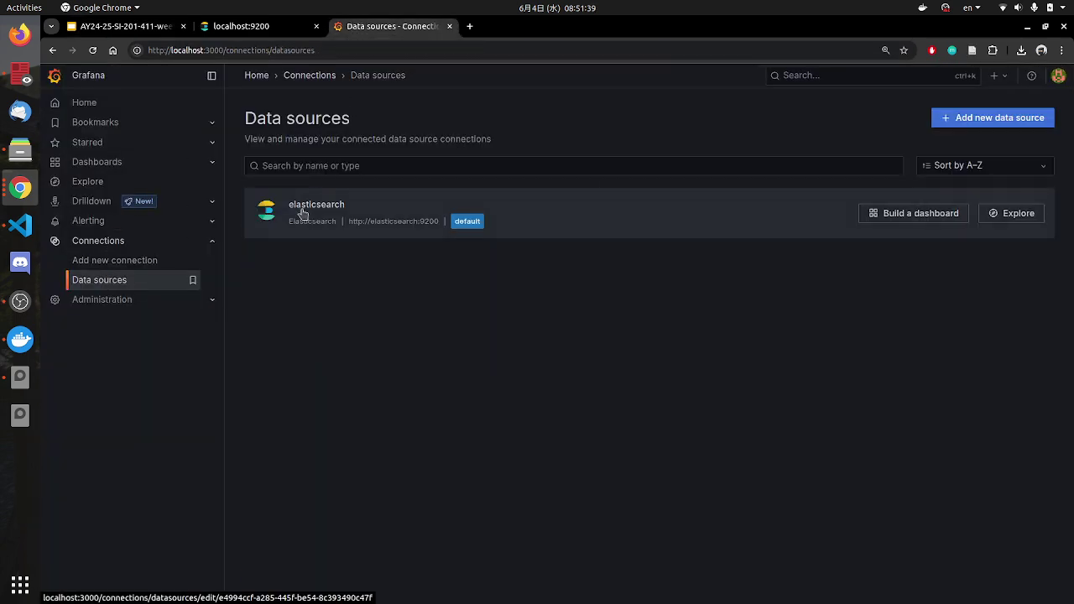
pyautogui.click(304, 210)
pyautogui.scroll(-5, 278, 347)
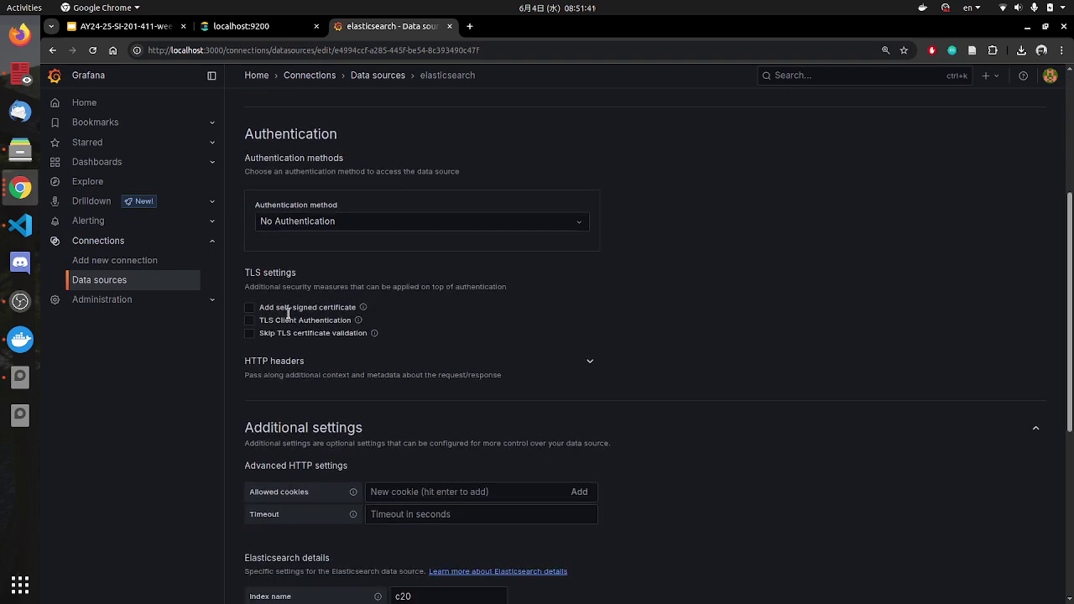
pyautogui.moveTo(325, 360); pyautogui.dragTo(361, 360)
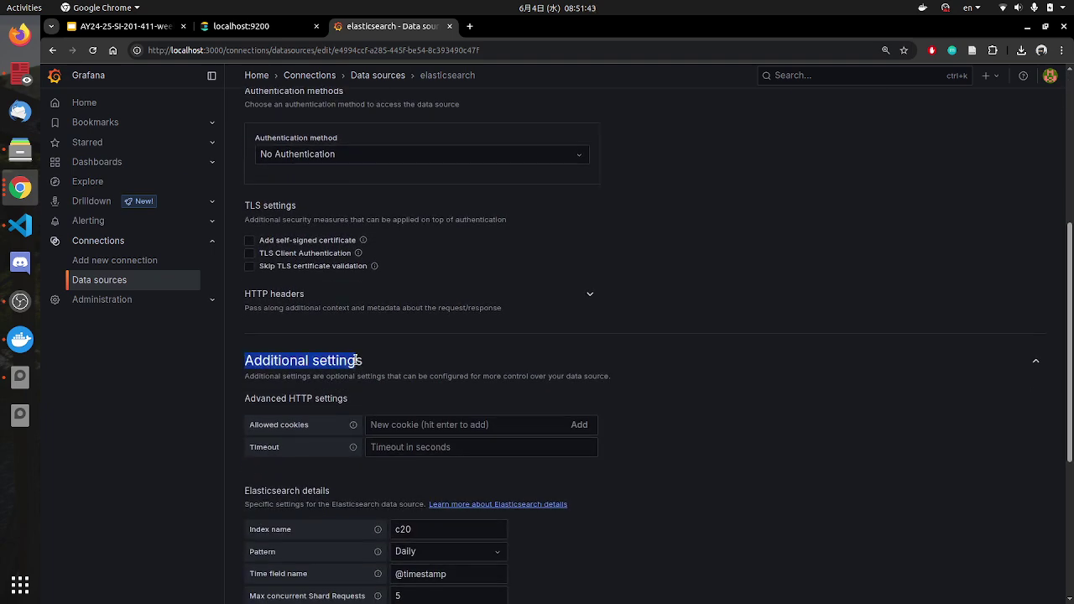
pyautogui.scroll(5, 359, 394)
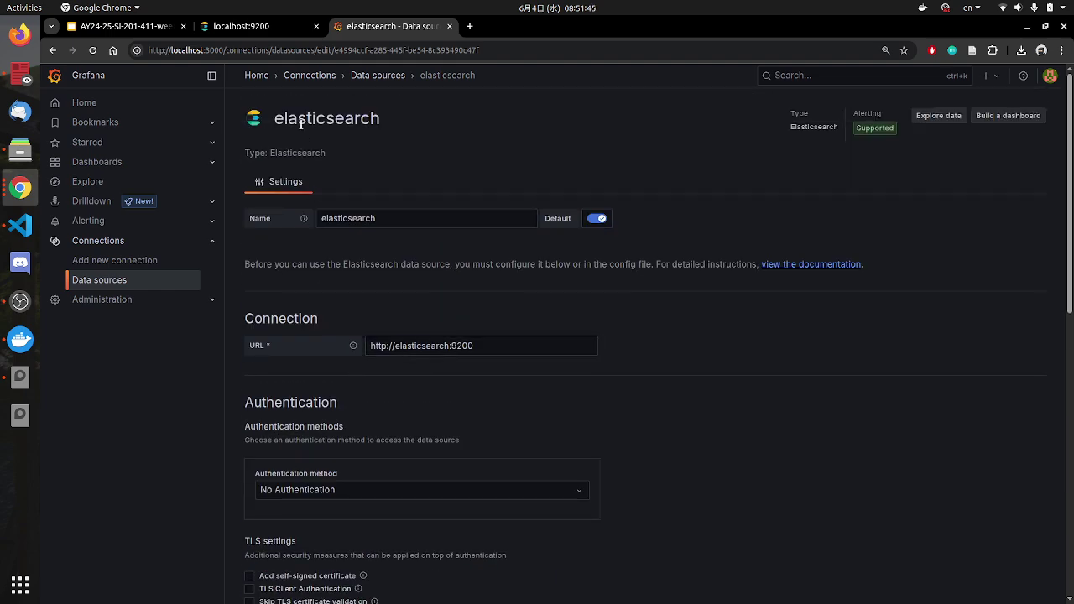
pyautogui.scroll(-5, 361, 344)
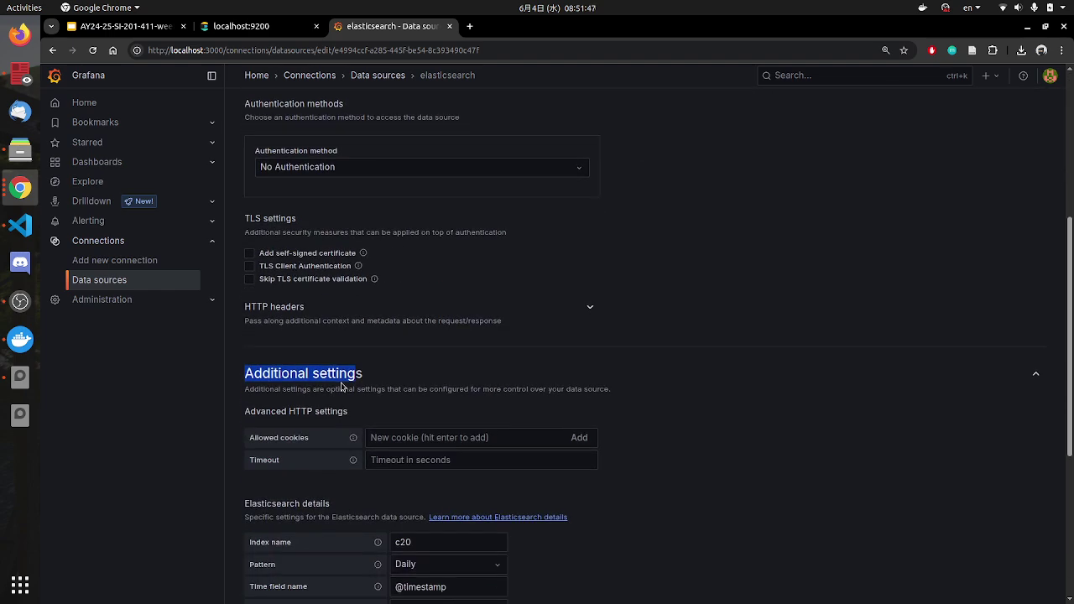
pyautogui.click(144, 33)
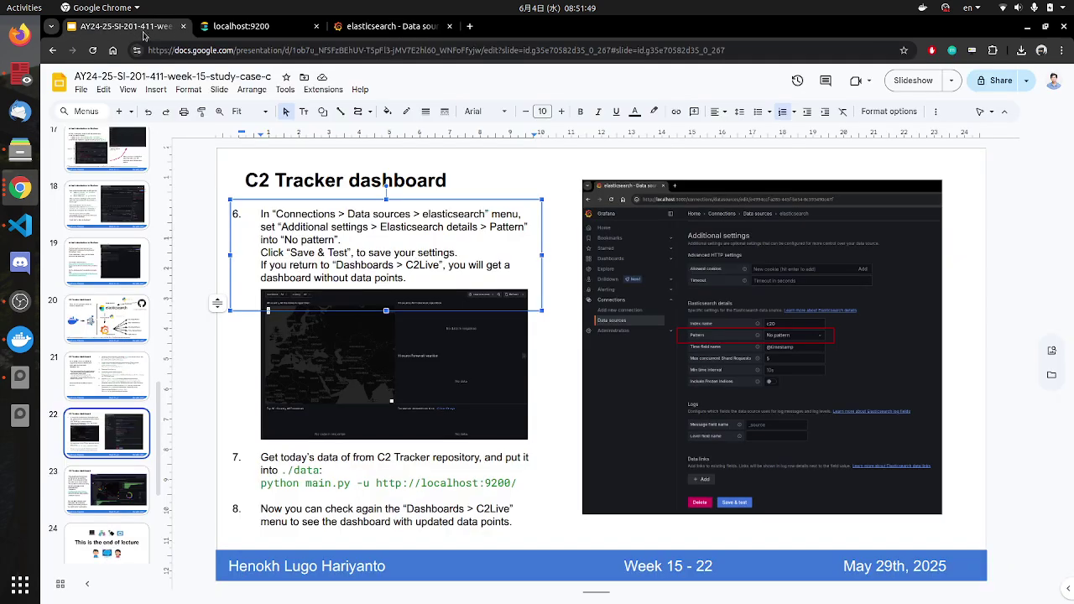
pyautogui.click(392, 26)
pyautogui.scroll(-3, 310, 374)
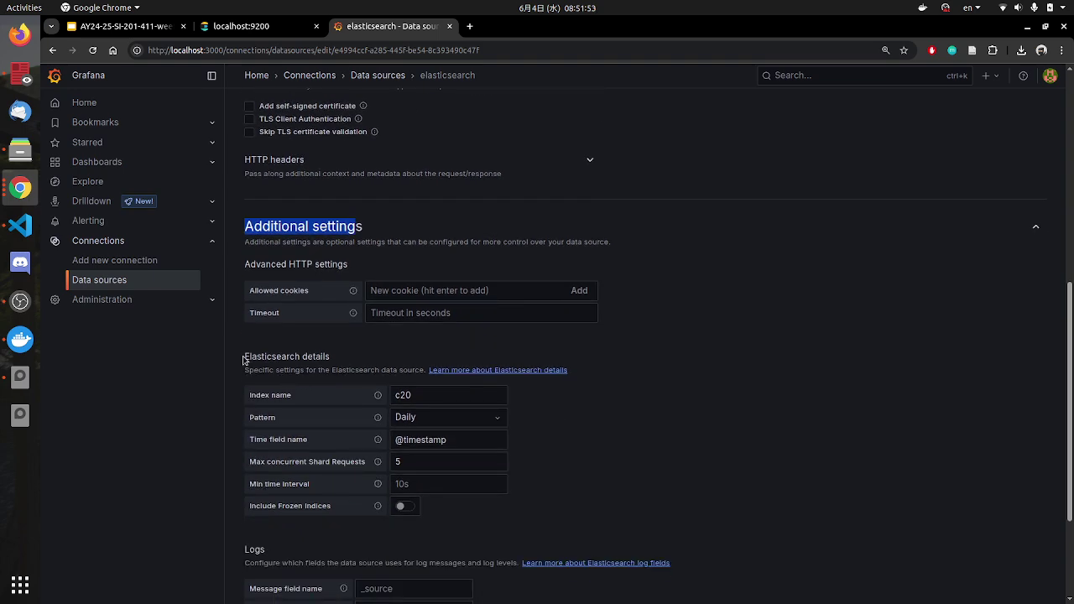
pyautogui.moveTo(244, 357); pyautogui.dragTo(340, 361)
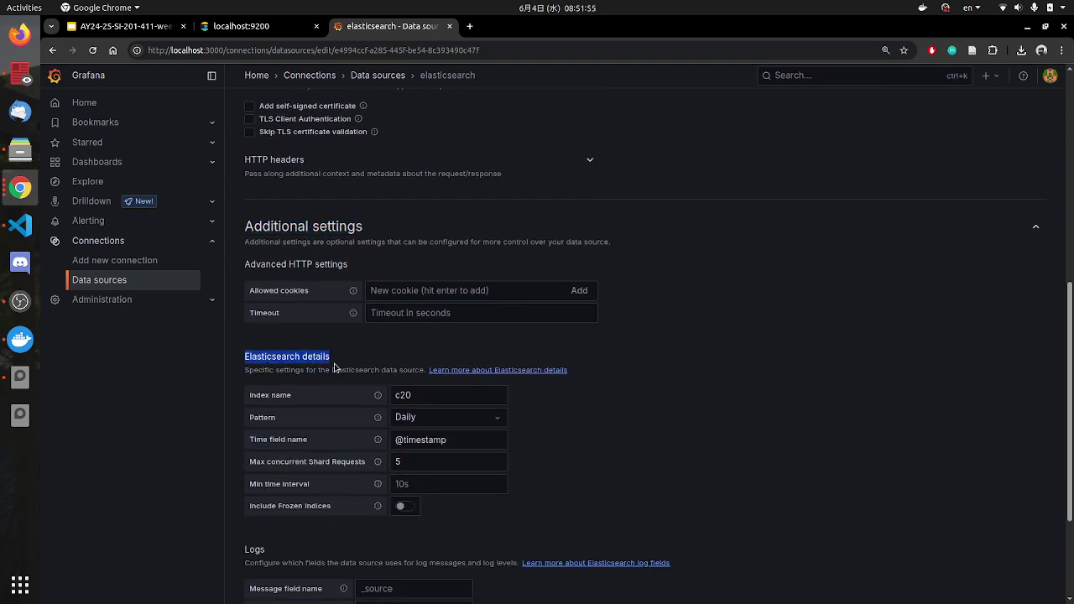
pyautogui.click(116, 29)
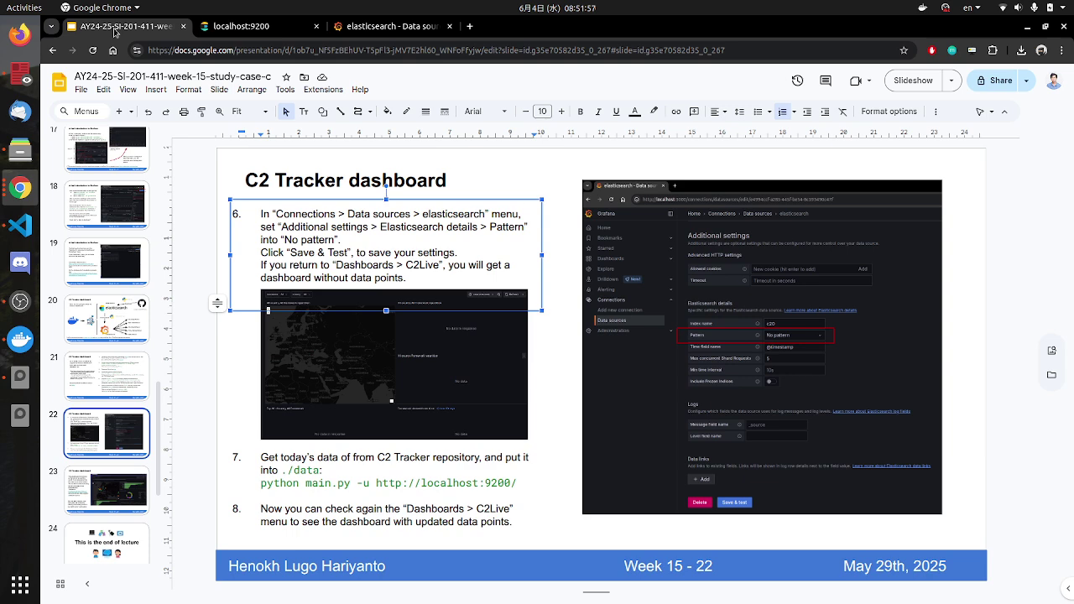
pyautogui.click(388, 29)
pyautogui.click(335, 360)
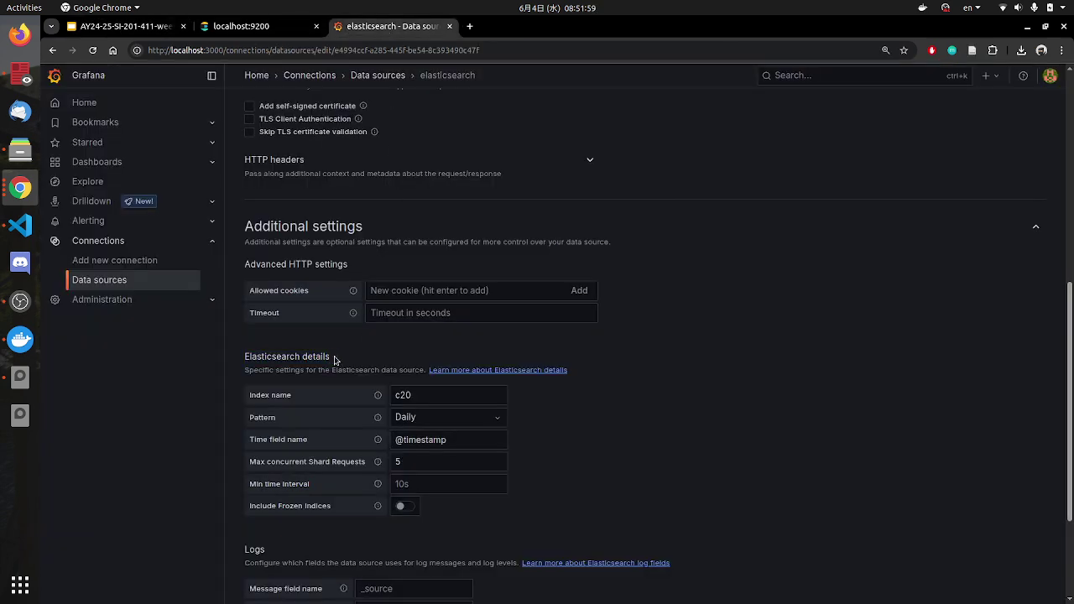
# Step: Change the index pattern to No pattern, save and test until healthy, then open Dashboards
pyautogui.click(480, 425)
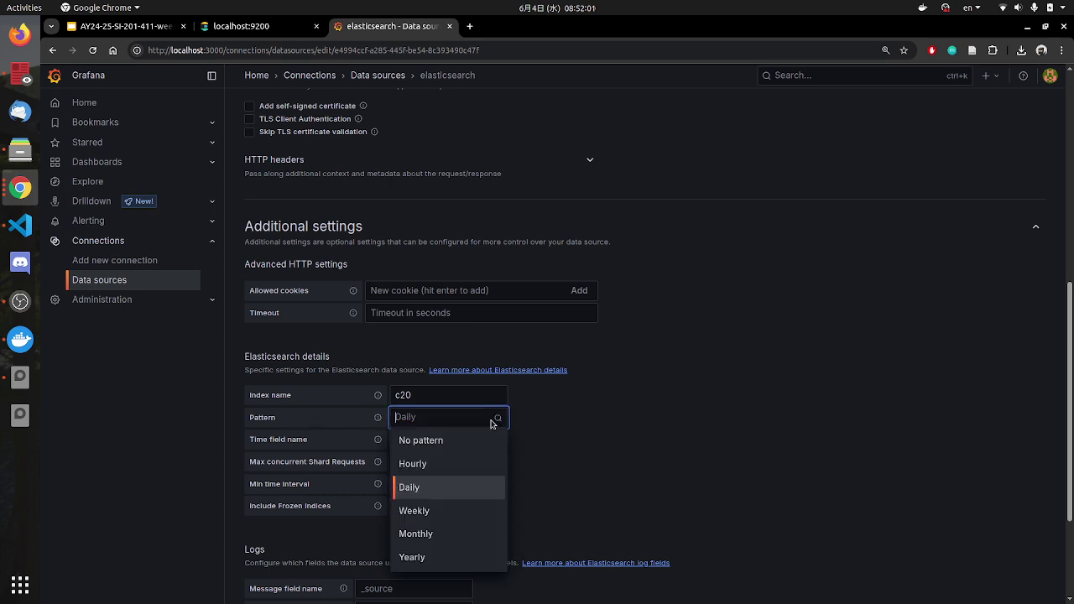
pyautogui.click(445, 442)
pyautogui.scroll(-4, 445, 444)
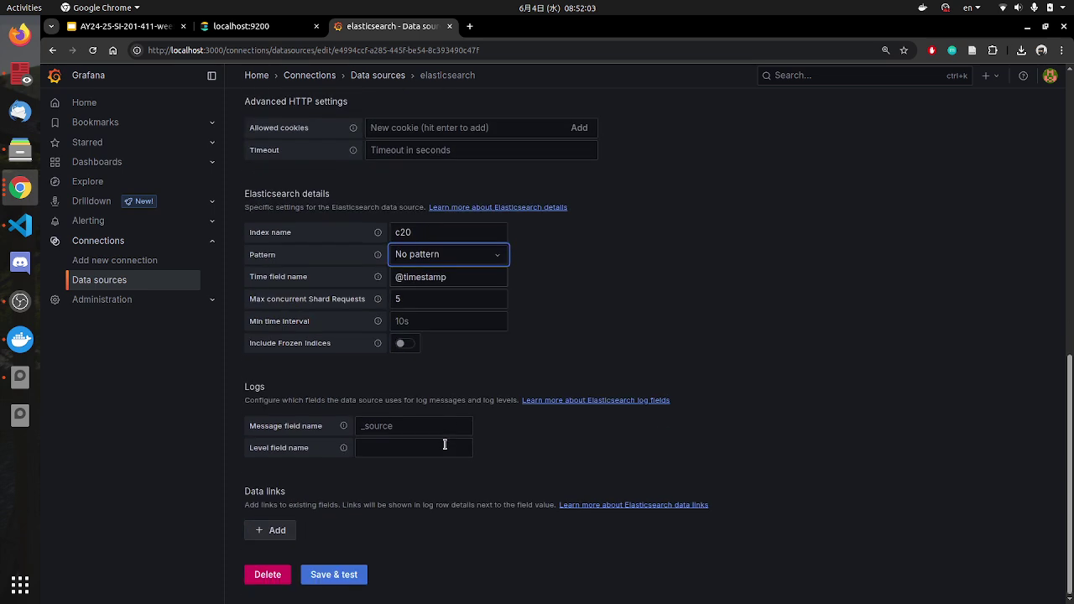
pyautogui.click(331, 579)
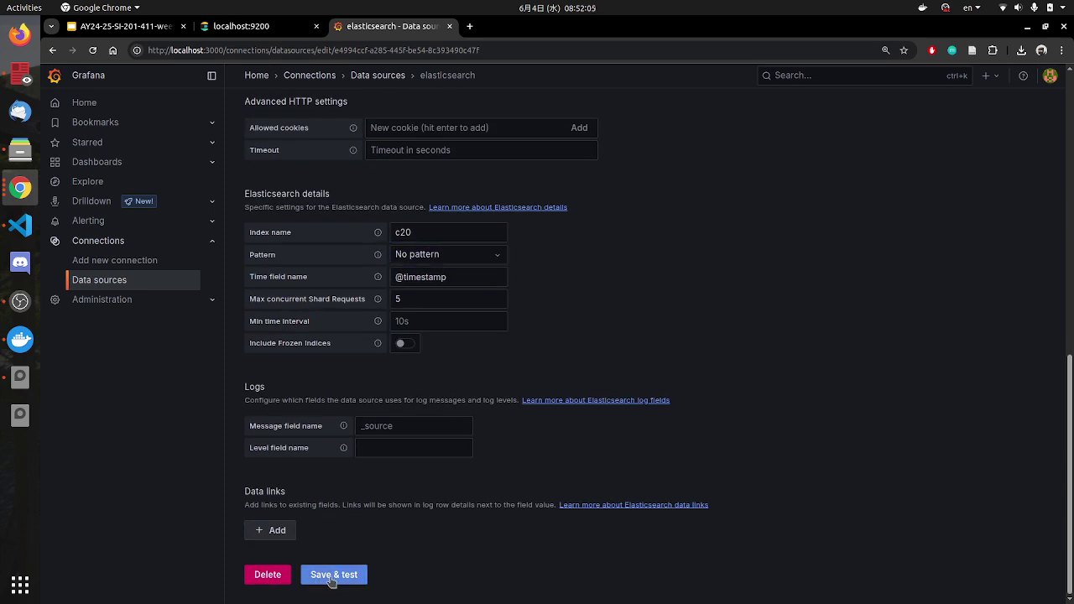
pyautogui.moveTo(280, 488); pyautogui.dragTo(366, 489)
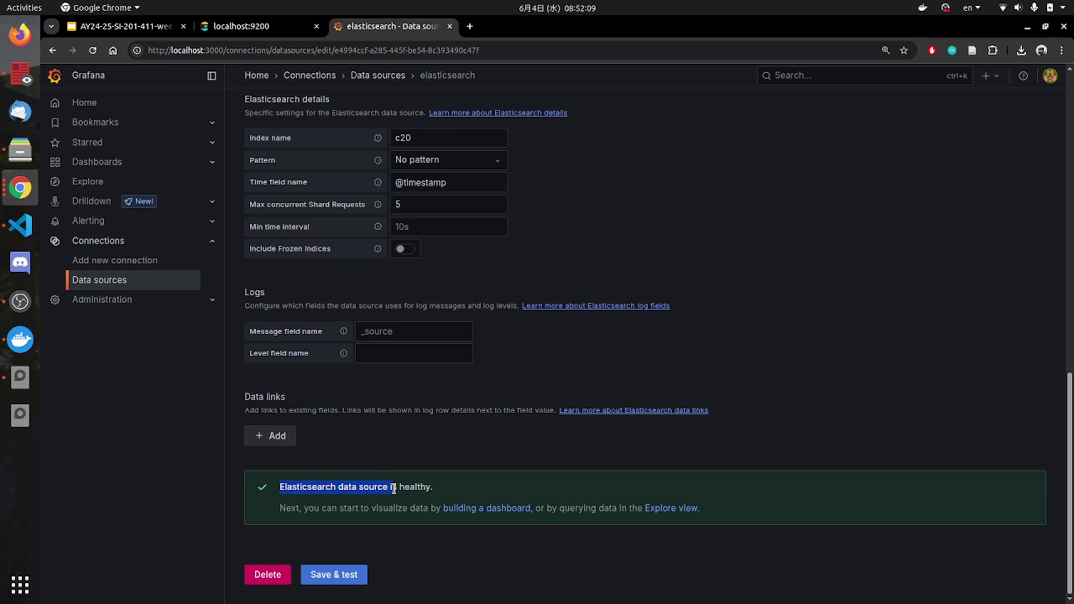
pyautogui.moveTo(432, 487); pyautogui.dragTo(318, 489)
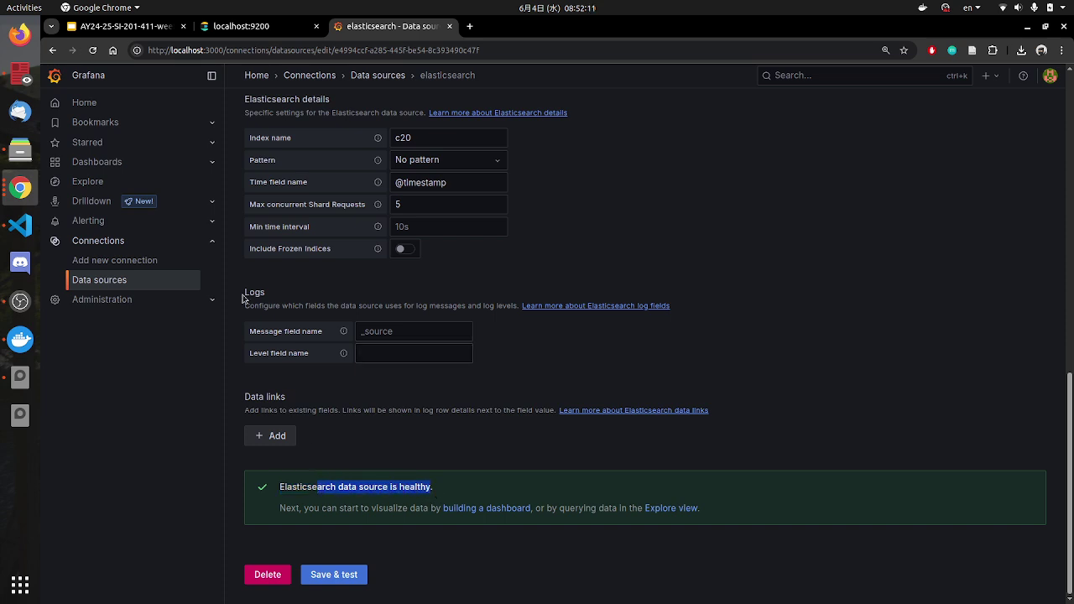
pyautogui.click(93, 164)
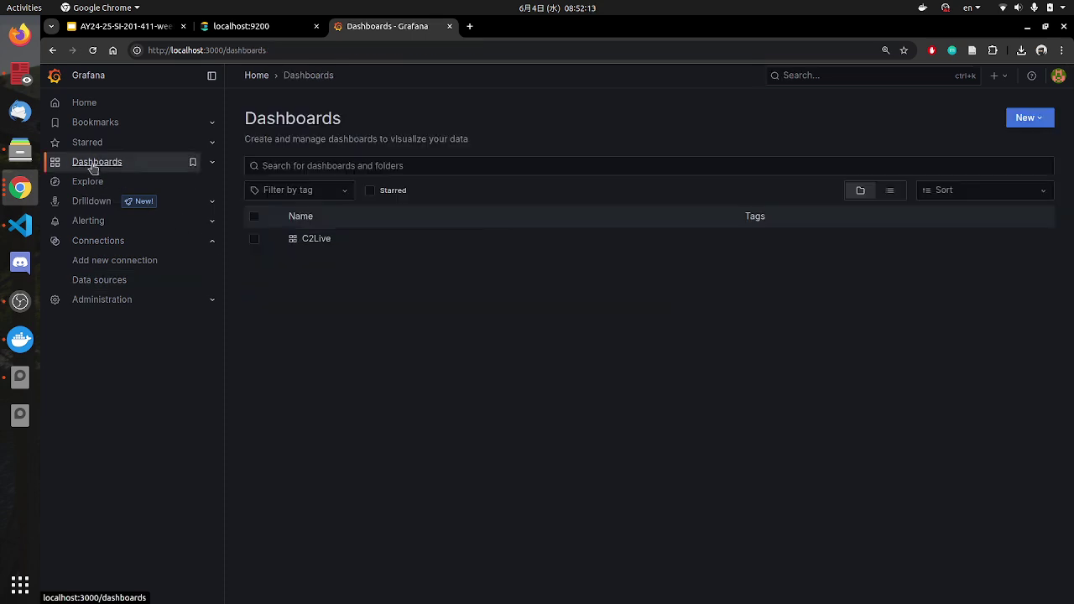
# Step: Reopen and reload the C2Live dashboard, see it still has no data, then switch to Files
pyautogui.click(314, 240)
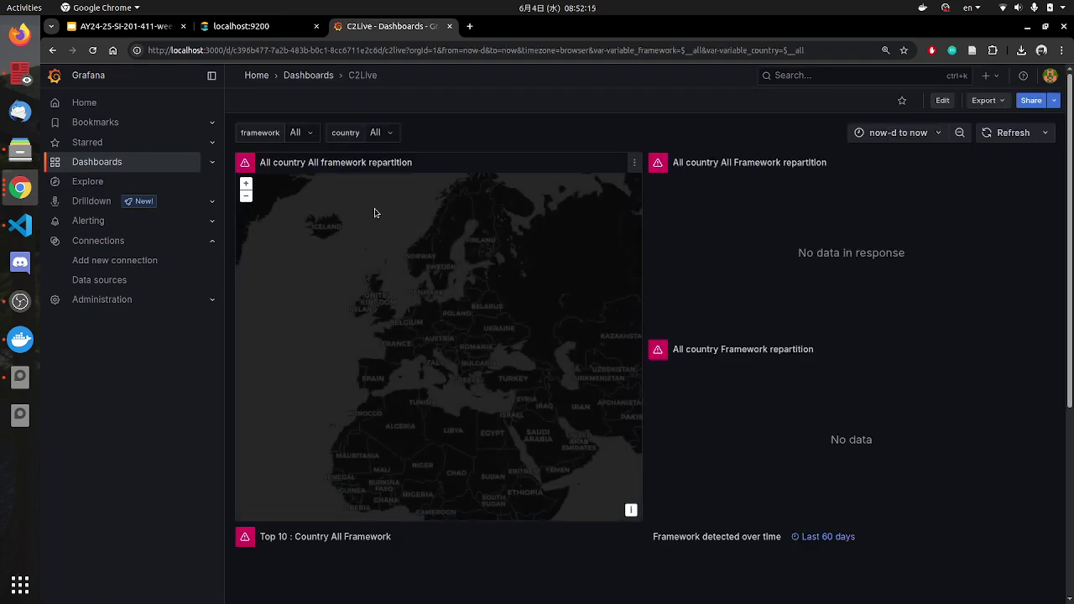
pyautogui.click(92, 50)
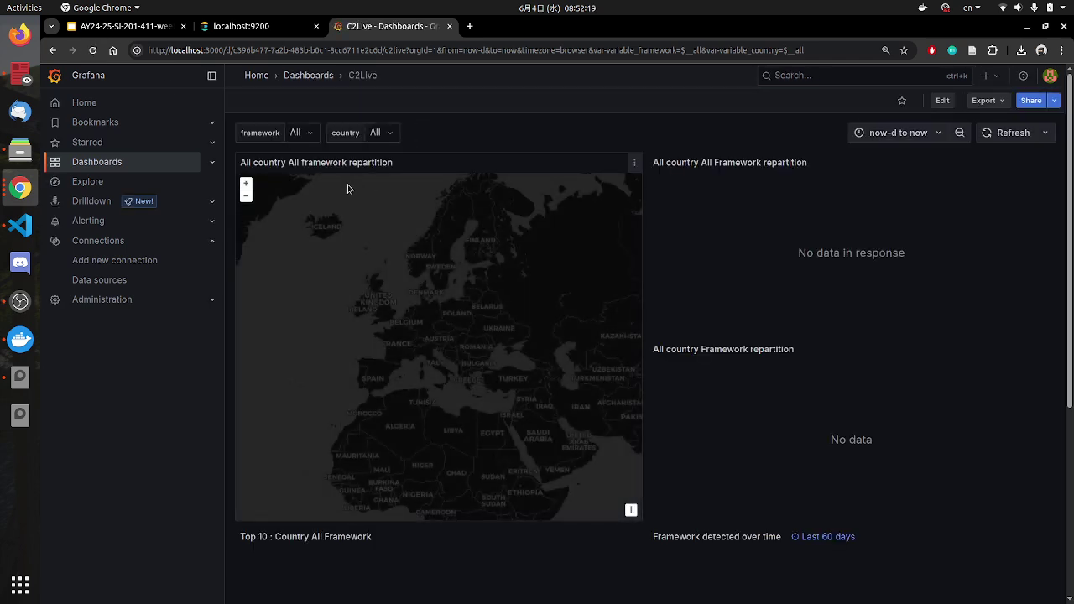
pyautogui.moveTo(430, 350)
pyautogui.mouseDown()
pyautogui.moveTo(309, 297)
pyautogui.moveTo(427, 342)
pyautogui.mouseUp()
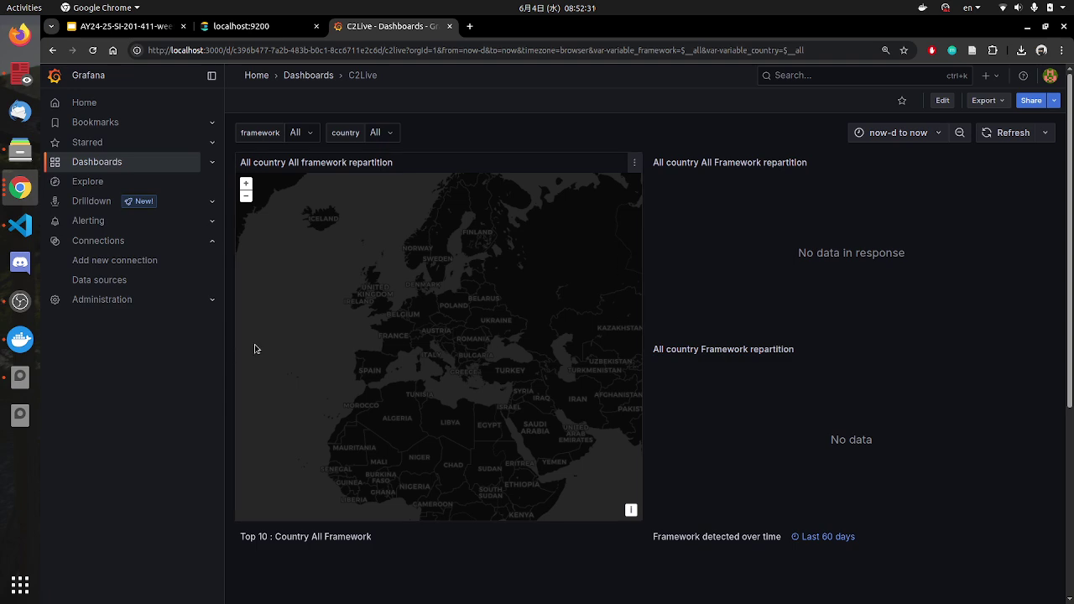
pyautogui.click(20, 150)
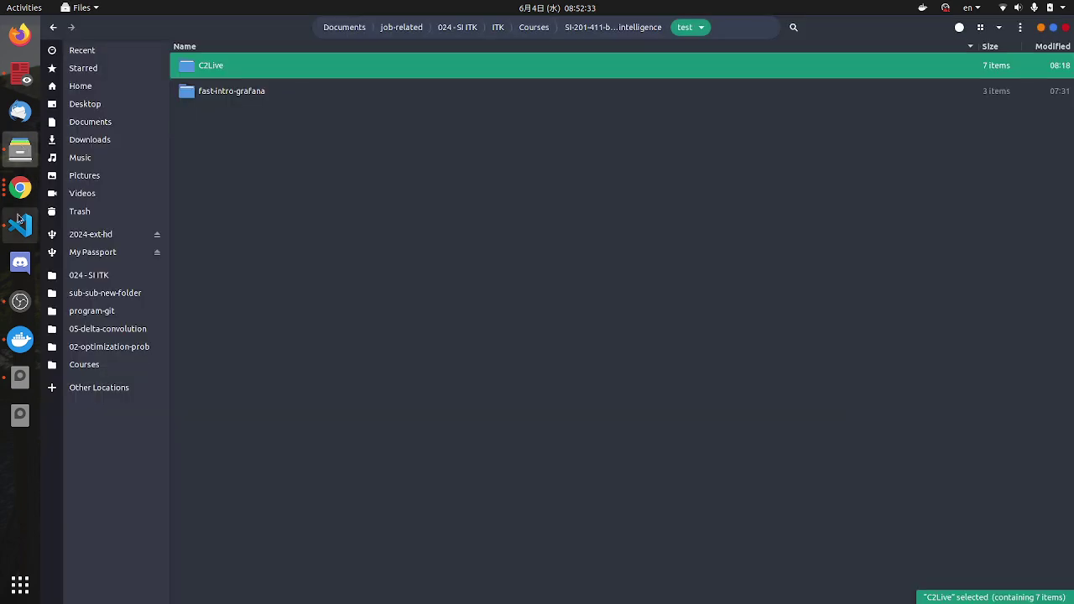
# Step: Check the connectors.py output confirming pipeline, datasource and dashboard creation, then return to Chrome
pyautogui.click(20, 225)
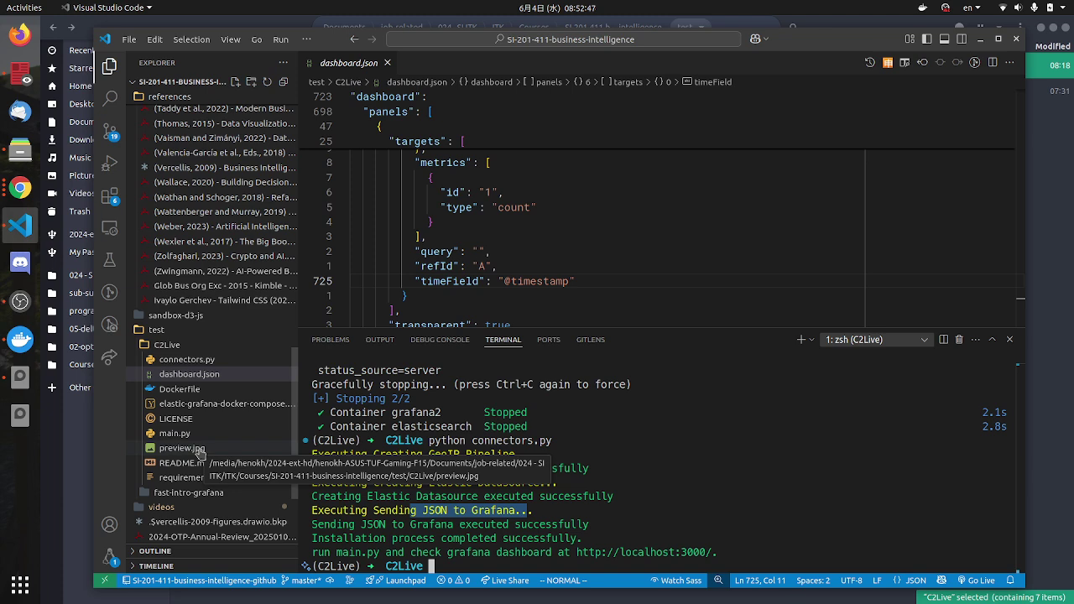
pyautogui.click(473, 565)
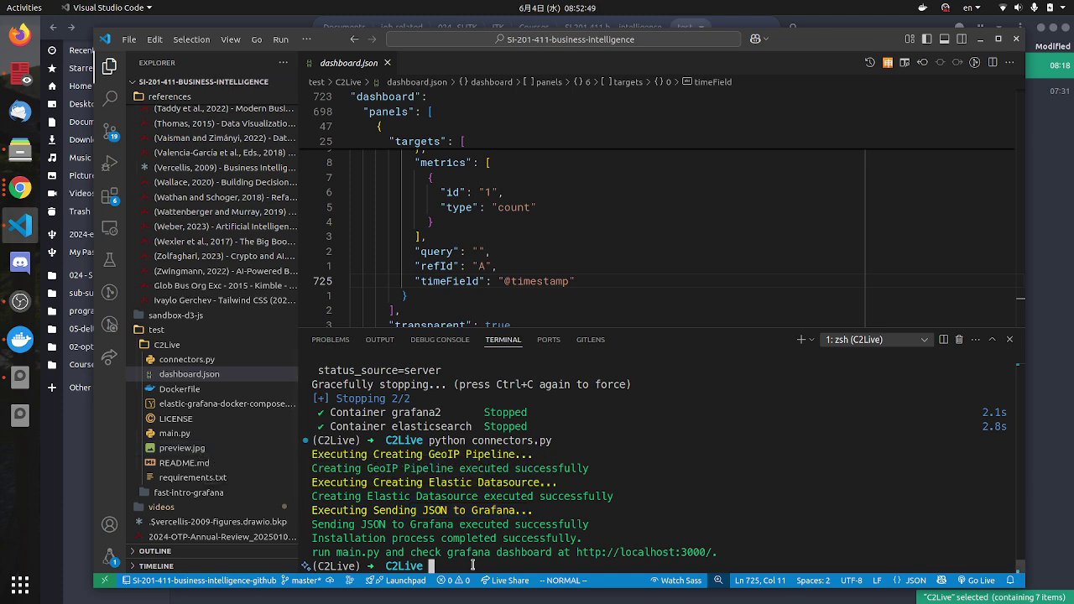
pyautogui.hotkey('alt', 'Tab')
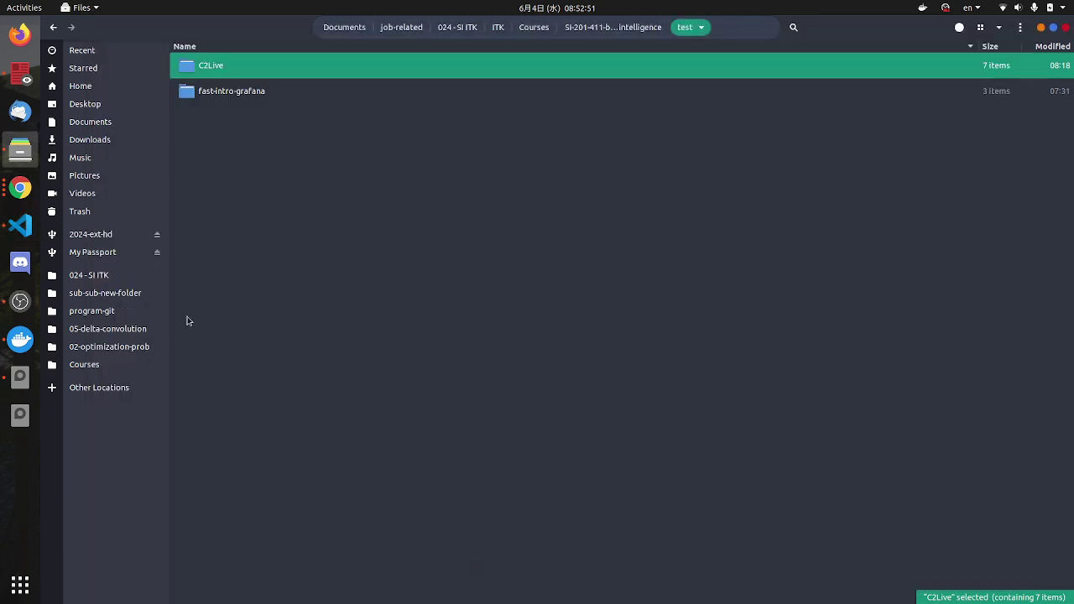
pyautogui.click(20, 188)
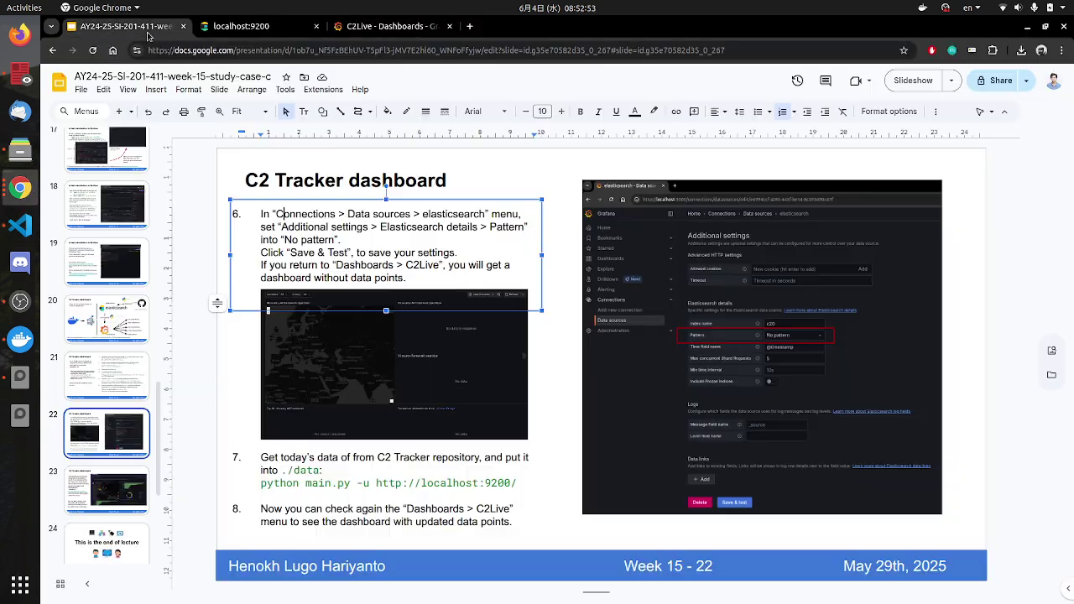
pyautogui.click(147, 28)
pyautogui.moveTo(269, 485); pyautogui.dragTo(517, 485)
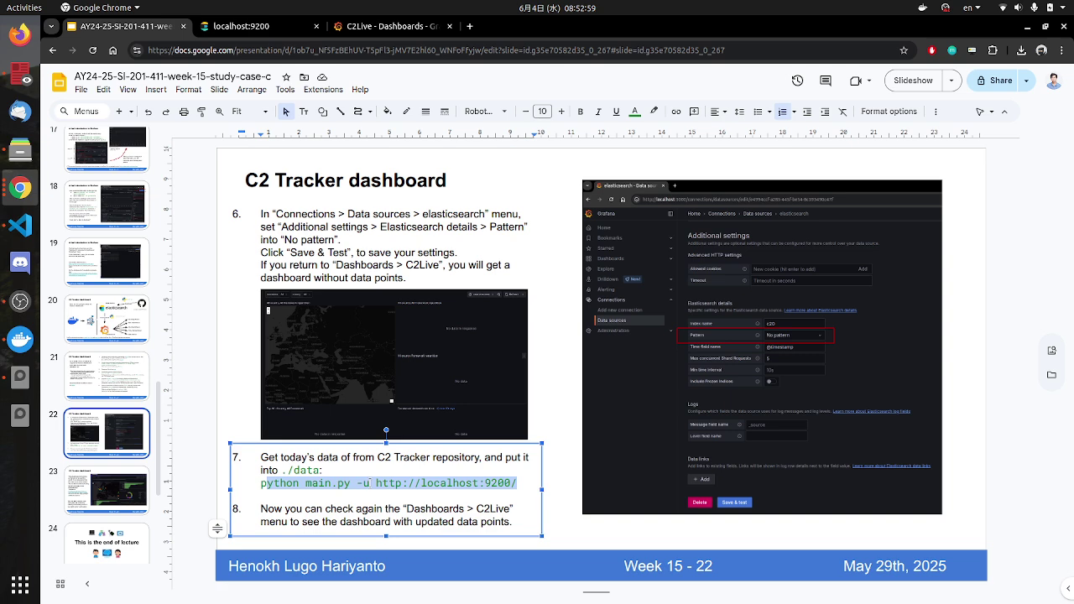
pyautogui.hotkey('alt', 'Tab')
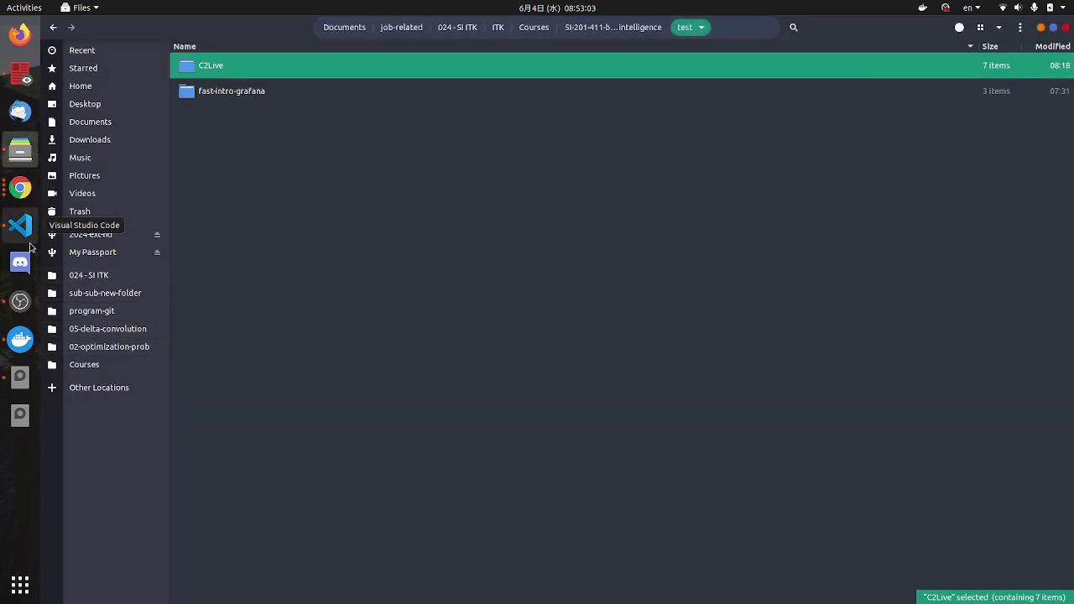
pyautogui.click(20, 225)
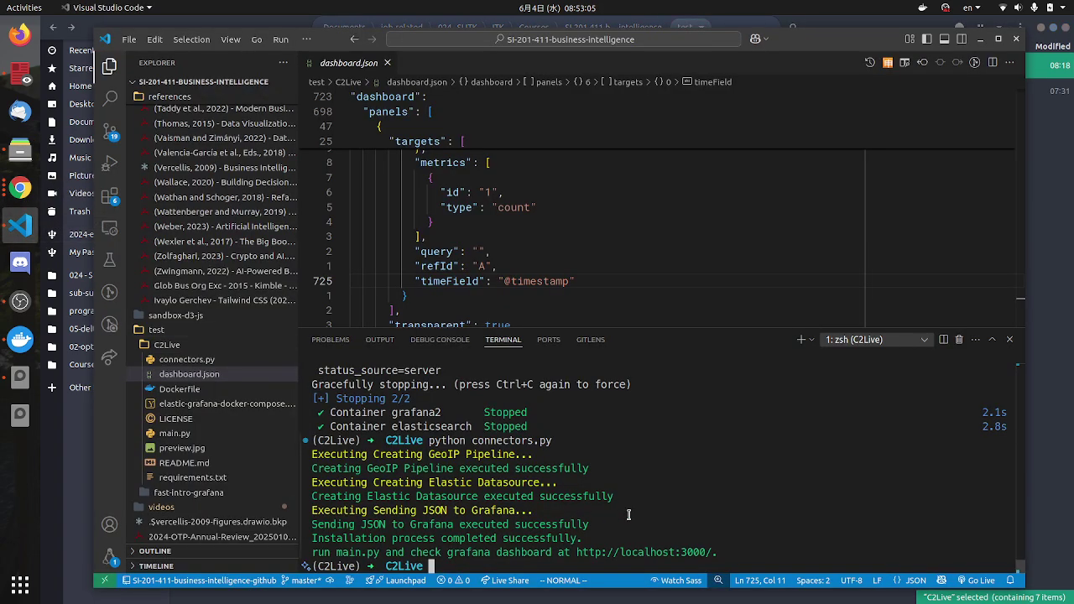
pyautogui.write('python')
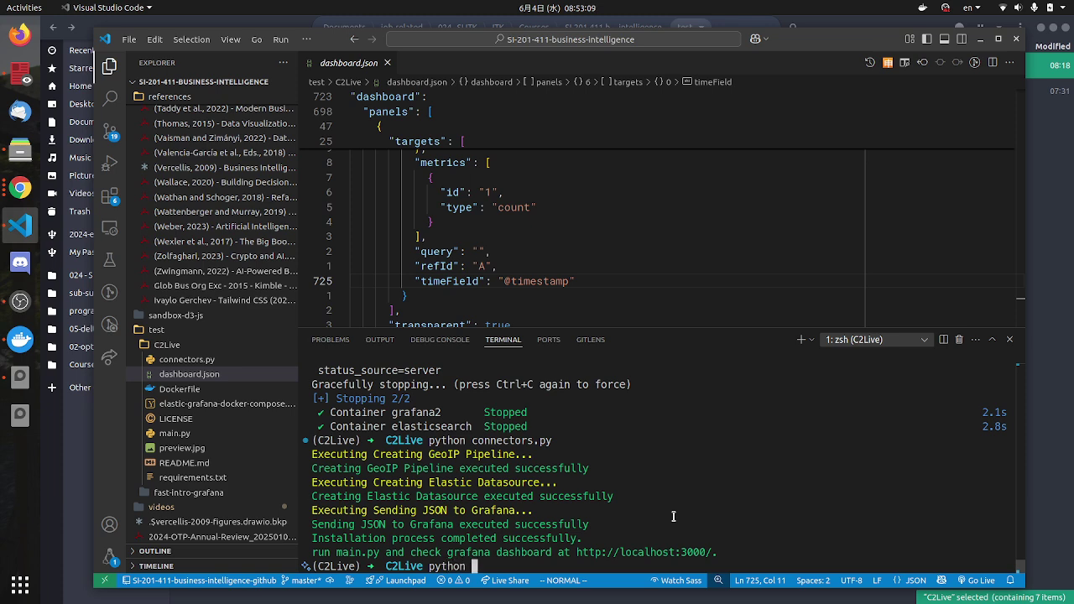
pyautogui.hotkey('alt', 'Tab')
pyautogui.hotkey('alt', 'Tab')
pyautogui.write('main')
pyautogui.press('Tab')
pyautogui.write('-u http://localhost:9200/')
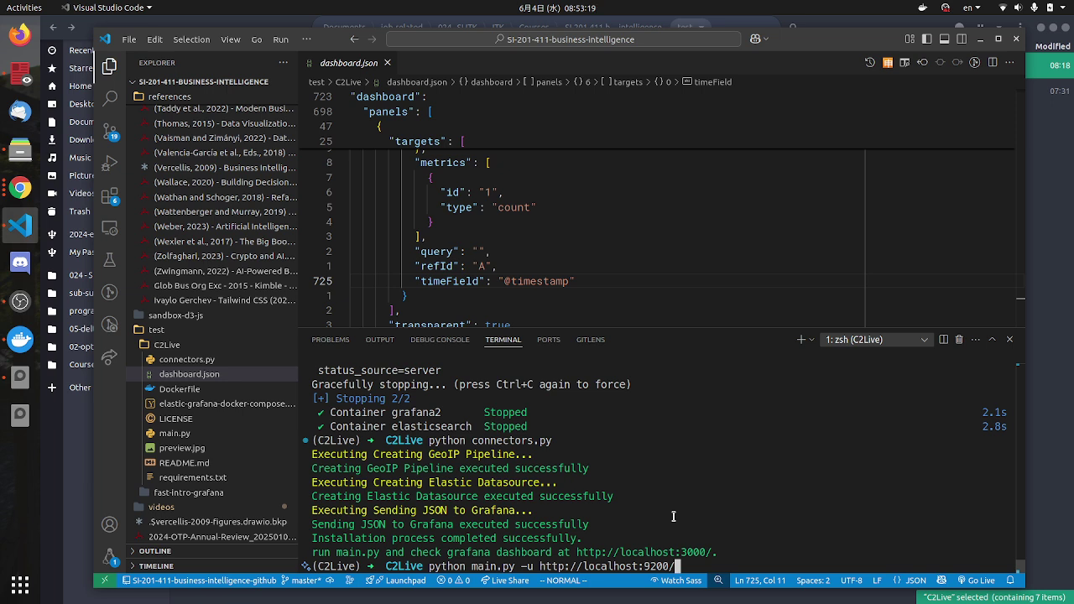
pyautogui.press('Return')
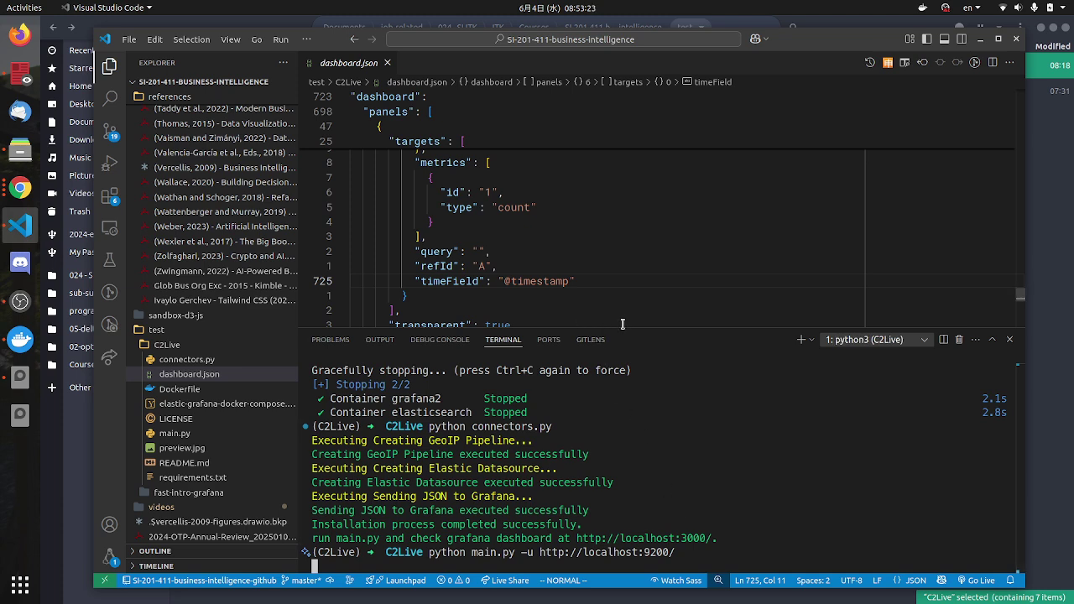
# Step: Enlarge the terminal and expand the new data folders to inspect the downloaded IP lists
pyautogui.moveTo(623, 327); pyautogui.dragTo(623, 300)
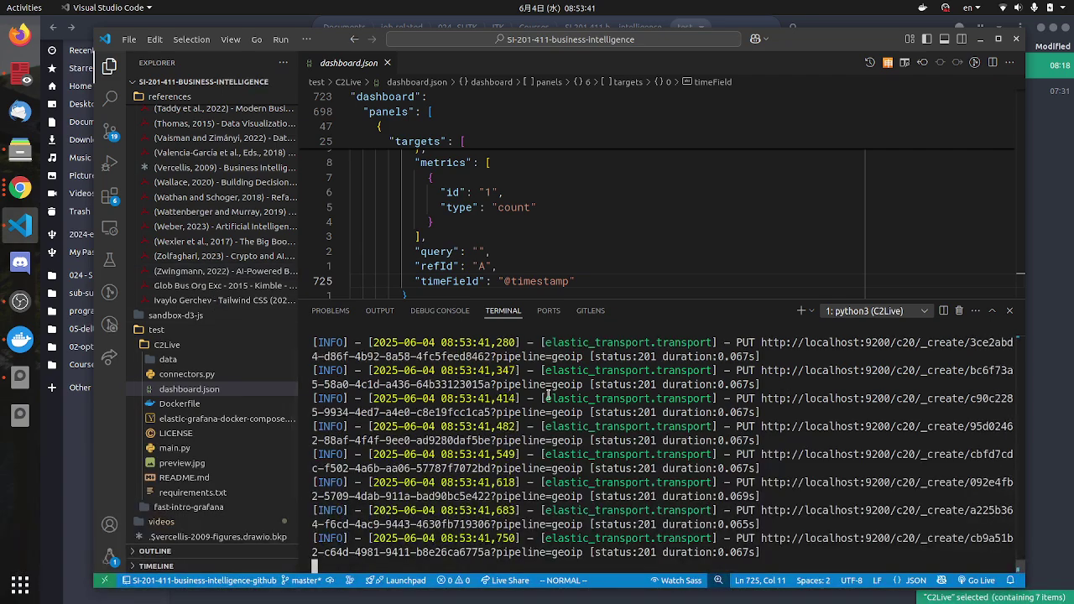
pyautogui.click(167, 361)
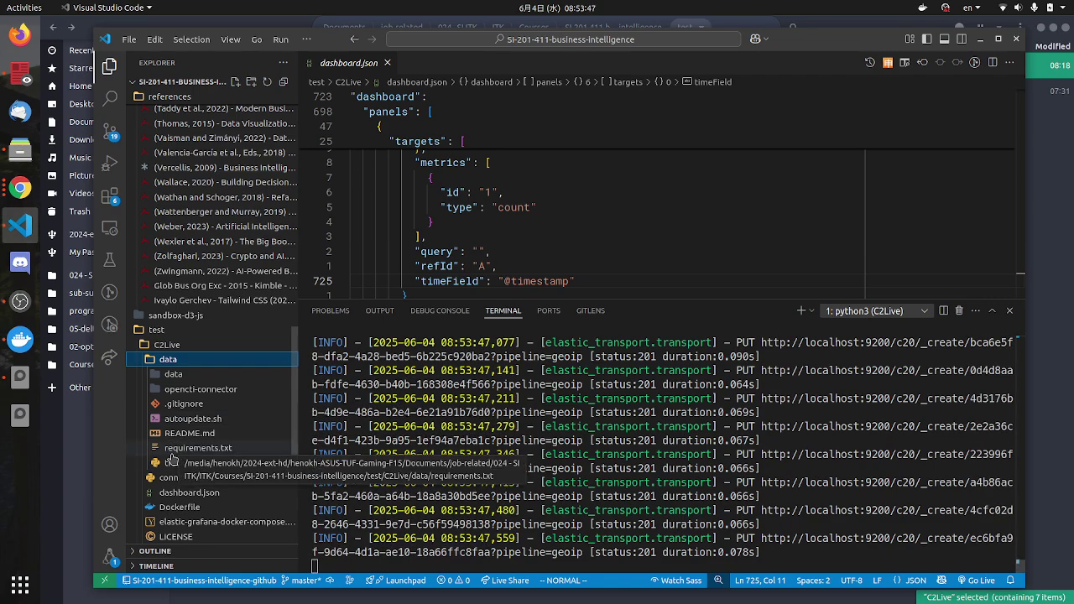
pyautogui.click(173, 378)
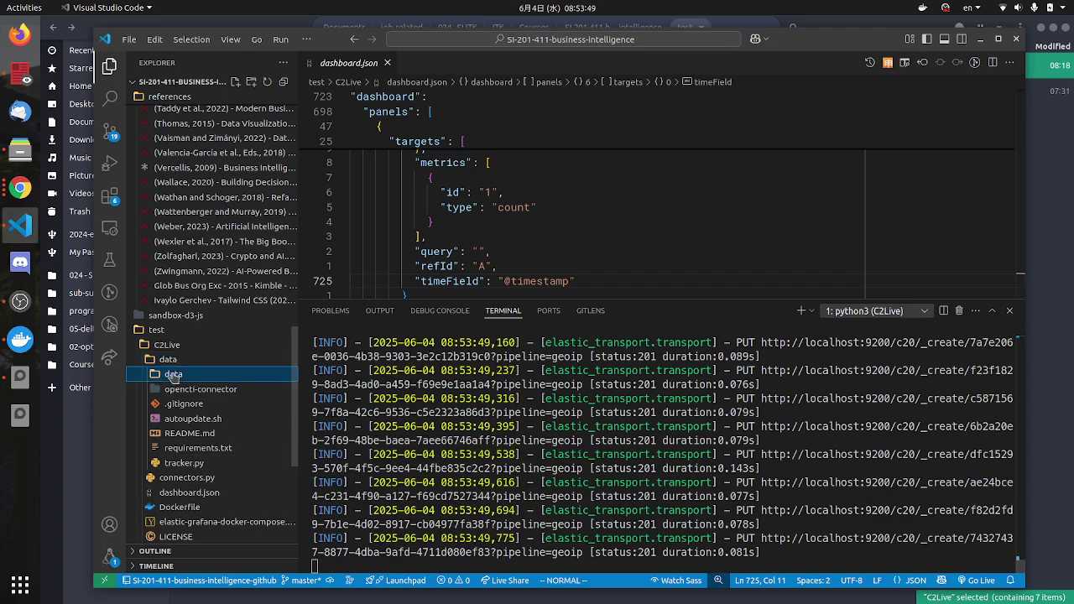
pyautogui.scroll(-5, 186, 495)
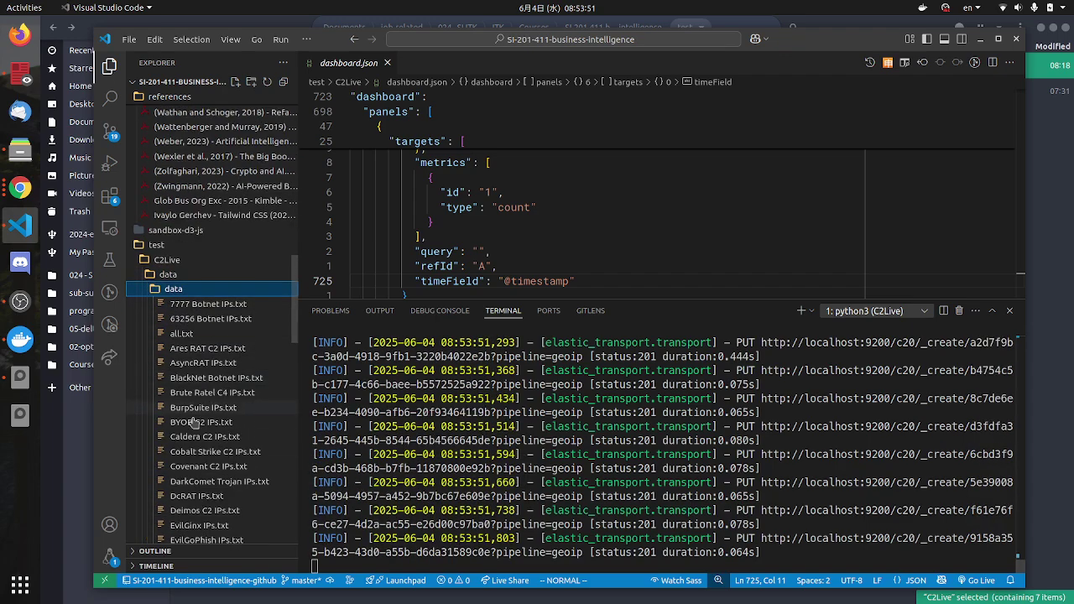
pyautogui.scroll(2, 193, 475)
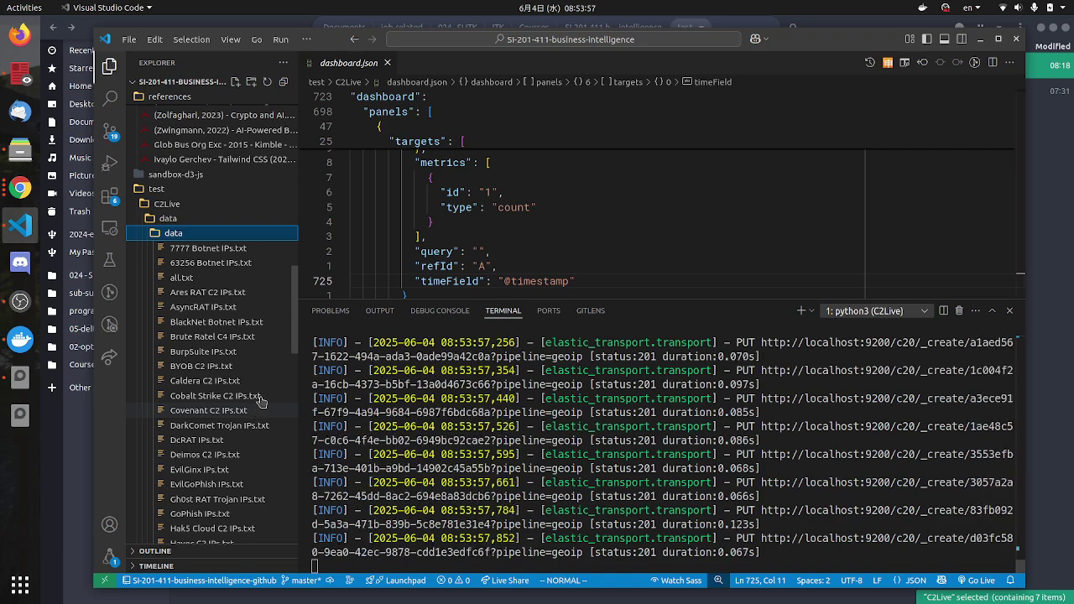
pyautogui.click(154, 240)
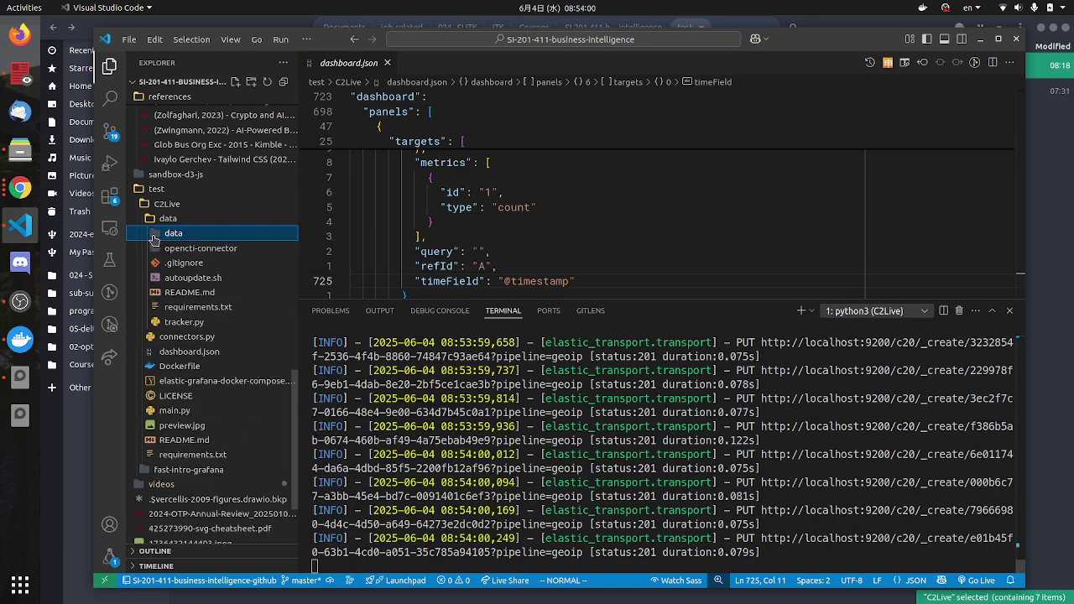
# Step: Reload the C2Live dashboard and pan the heatmap toward Asia to view the new data
pyautogui.click(20, 188)
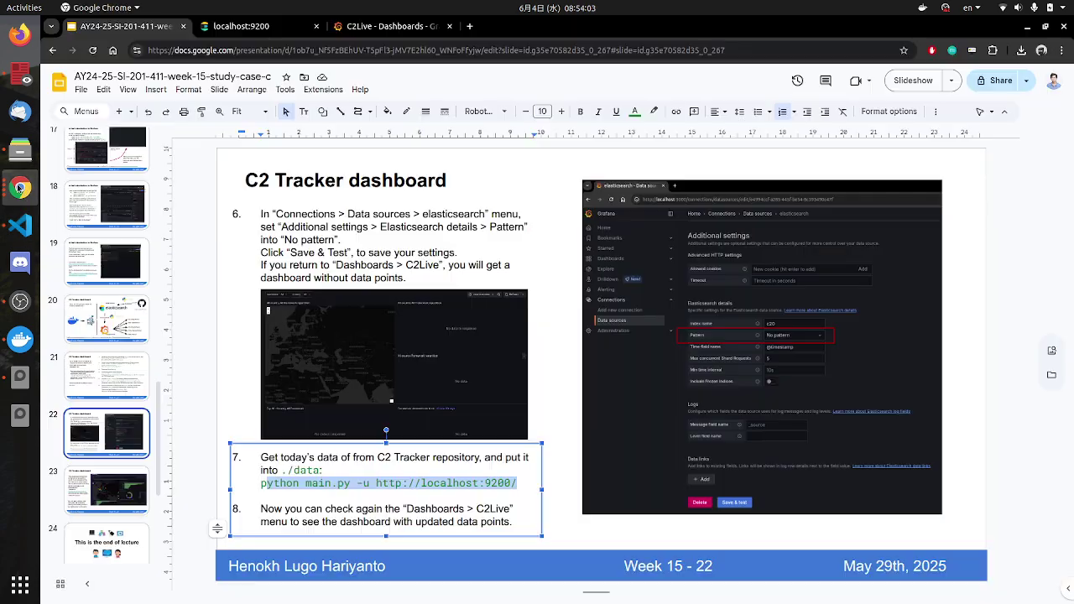
pyautogui.click(361, 26)
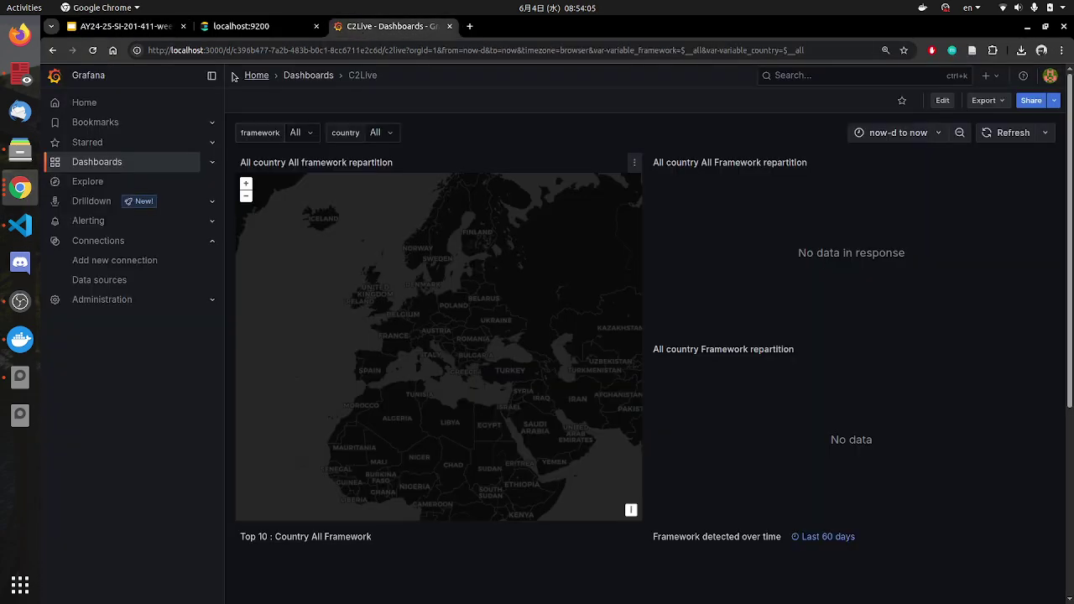
pyautogui.click(91, 51)
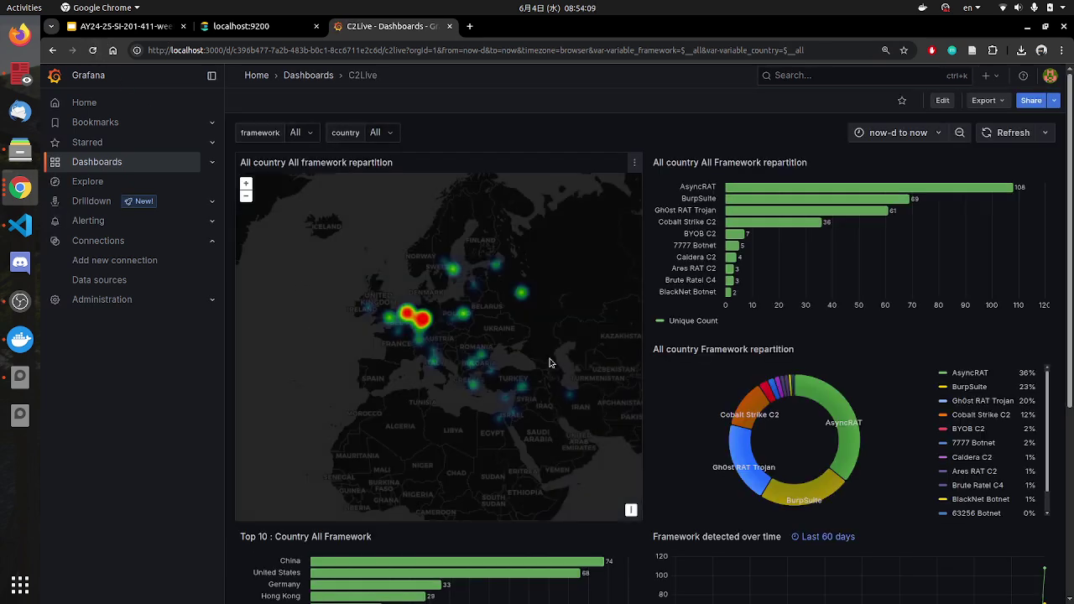
pyautogui.moveTo(549, 363); pyautogui.dragTo(344, 328)
pyautogui.moveTo(523, 389)
pyautogui.mouseDown()
pyautogui.moveTo(486, 378)
pyautogui.moveTo(527, 380)
pyautogui.mouseUp()
pyautogui.scroll(-1, 952, 479)
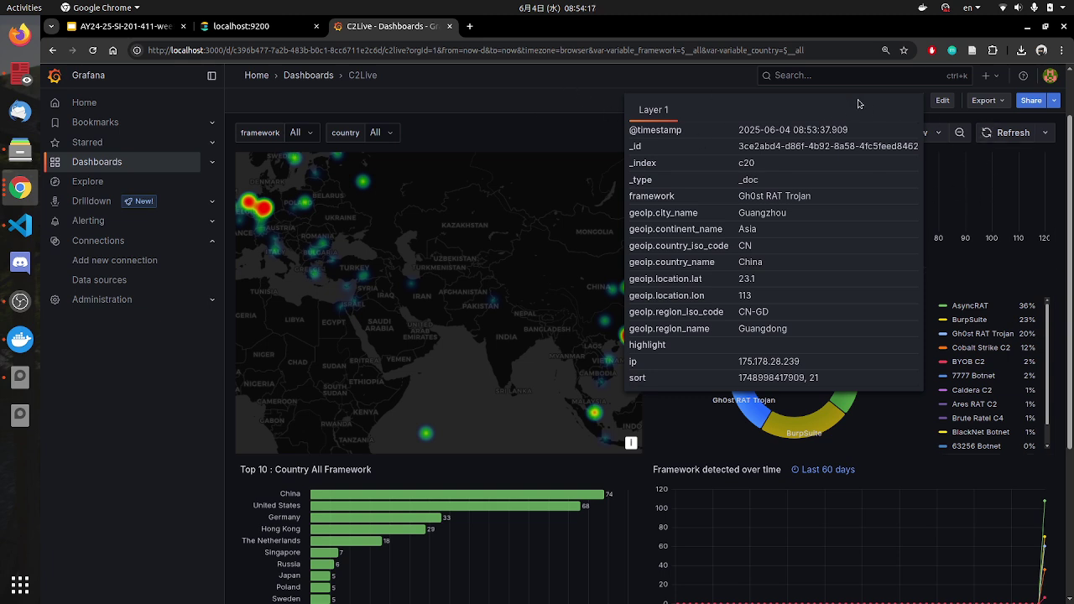
pyautogui.scroll(-3, 1050, 439)
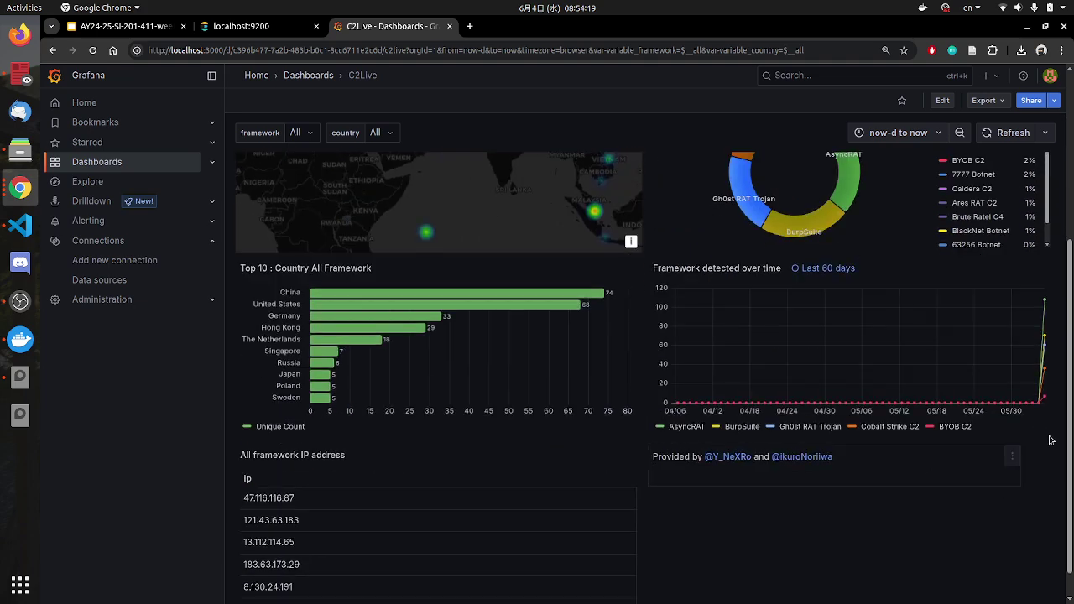
pyautogui.scroll(3, 1037, 403)
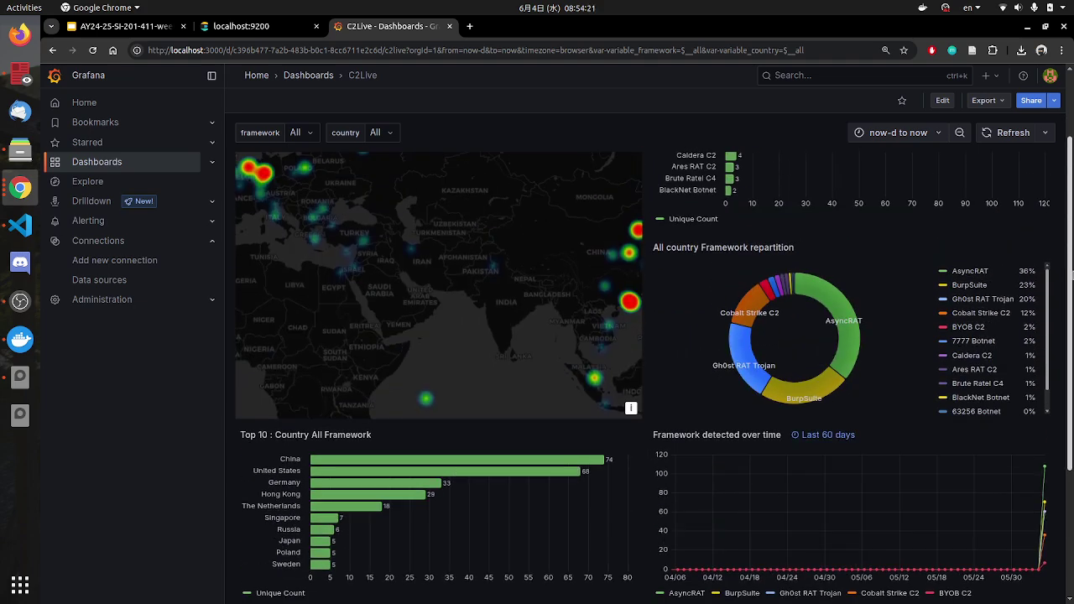
# Step: Refresh the dashboard panels again, then check the streaming c20 ingest log in VS Code
pyautogui.click(1013, 133)
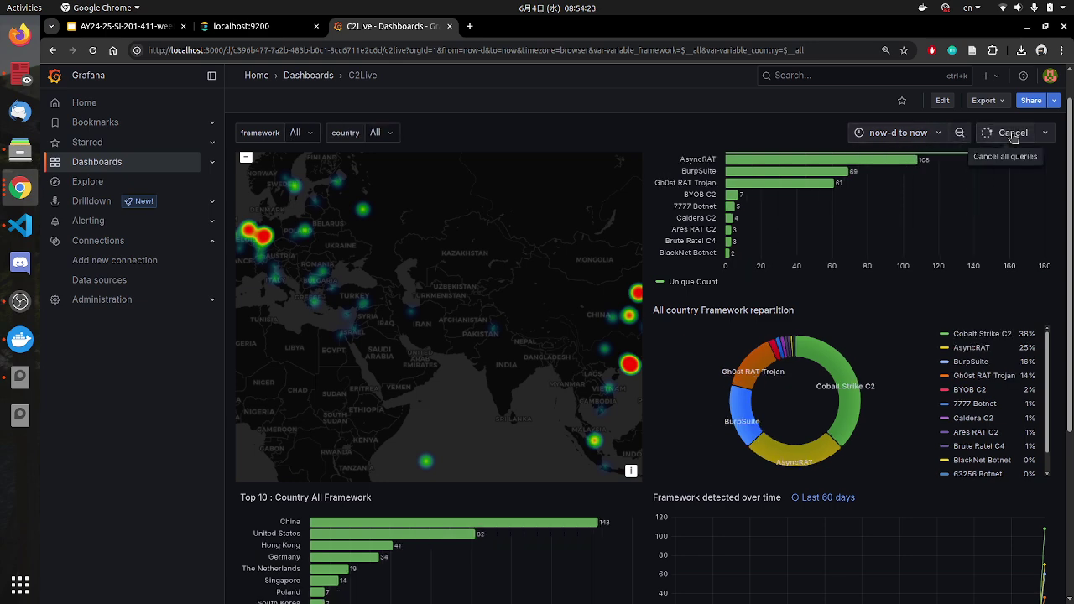
pyautogui.scroll(-3, 1045, 422)
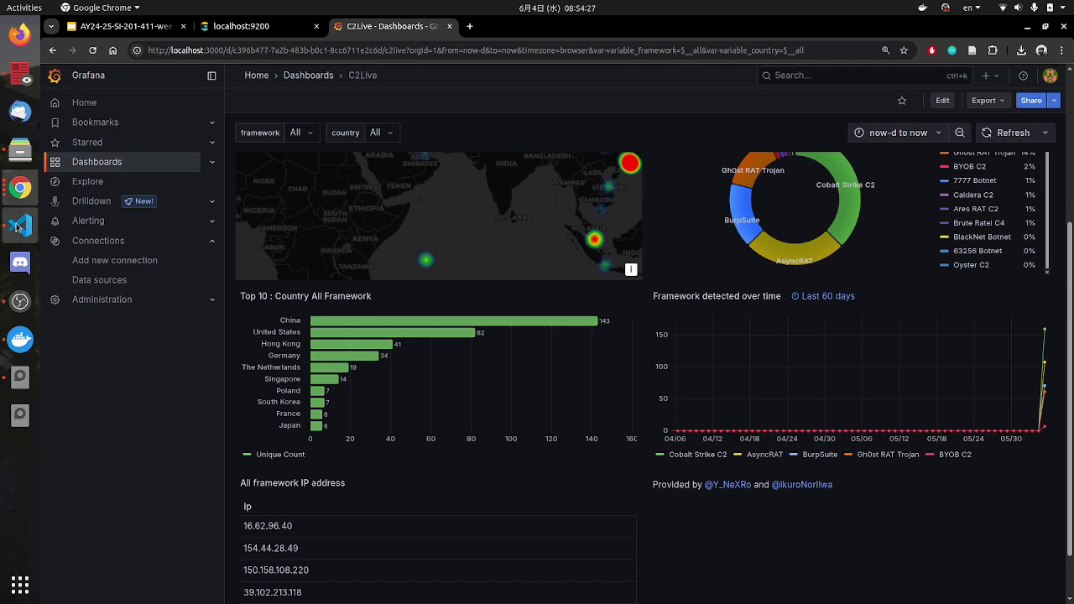
pyautogui.click(21, 225)
pyautogui.moveTo(772, 538); pyautogui.dragTo(931, 539)
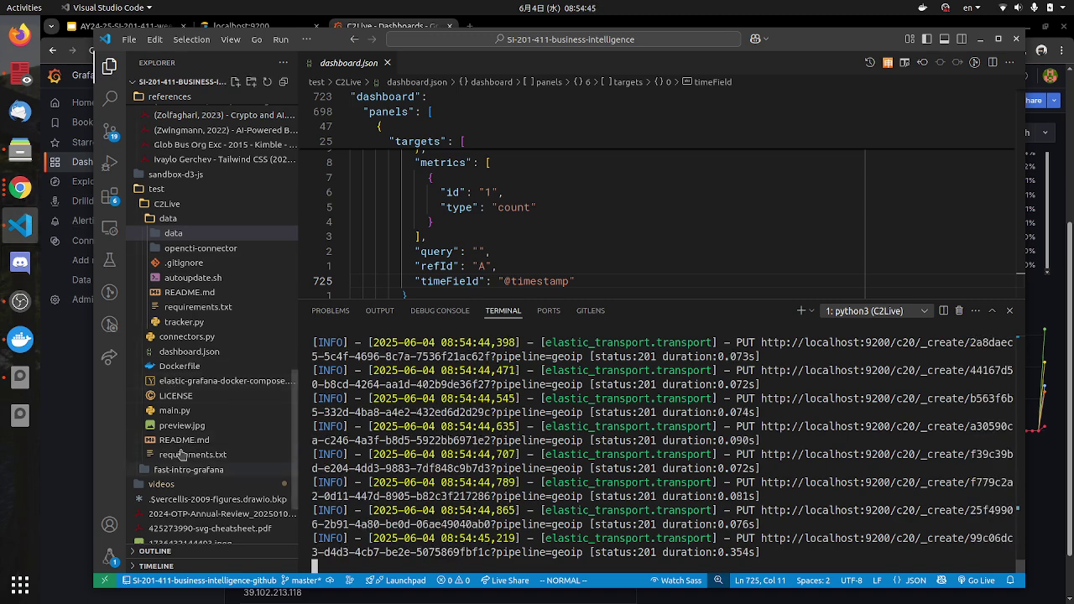
# Step: Open README.md and show its rendered preview to the side
pyautogui.click(184, 441)
pyautogui.scroll(1, 468, 193)
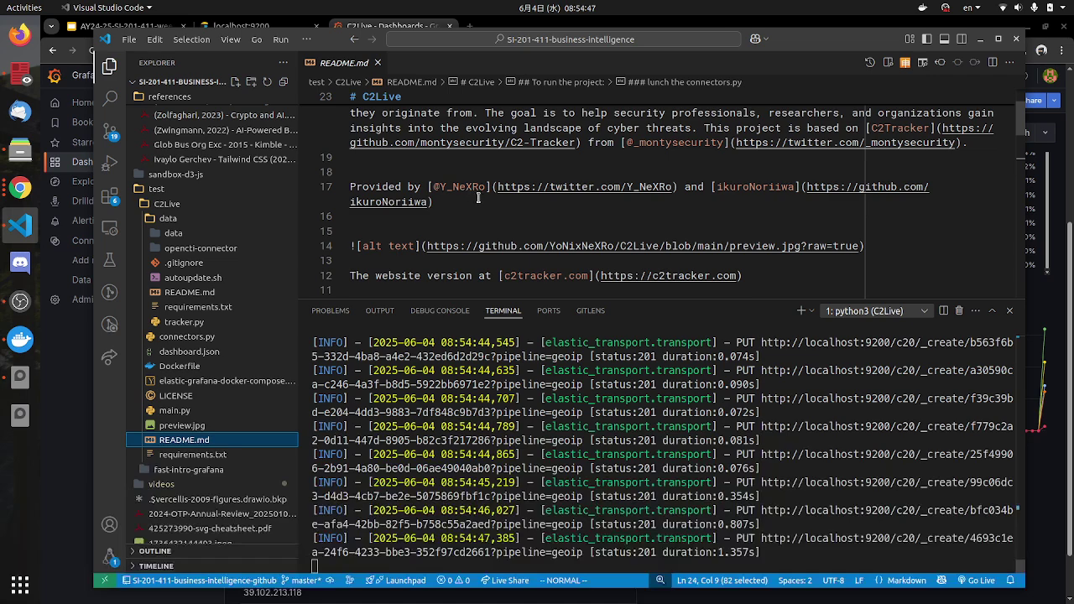
pyautogui.scroll(-3, 469, 193)
pyautogui.click(888, 64)
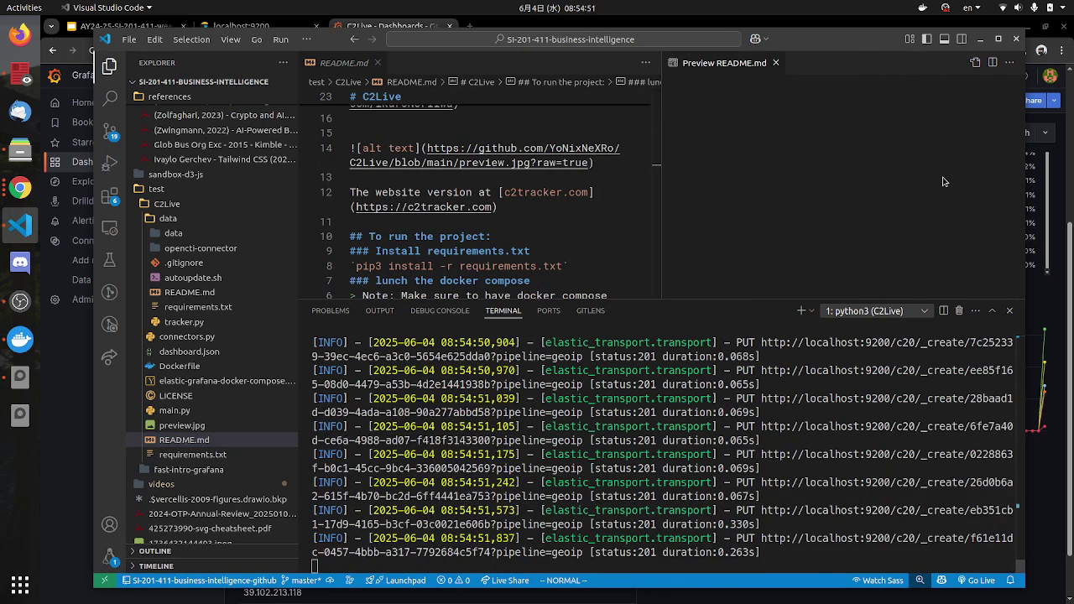
# Step: Scroll the preview to 'Past datas', highlight '1 day', then return to the Grafana window
pyautogui.scroll(-8, 806, 184)
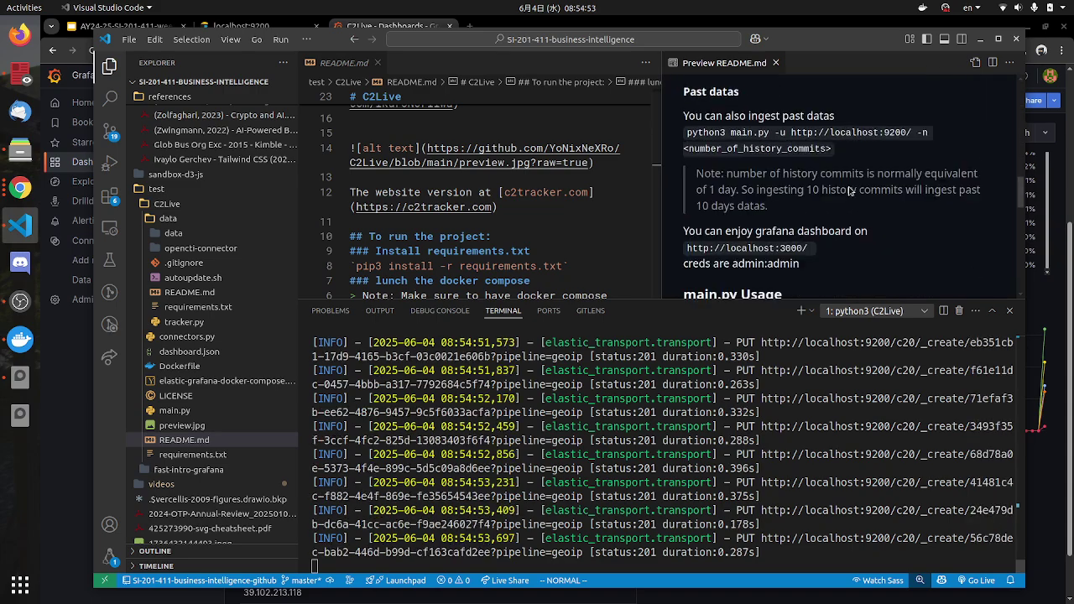
pyautogui.scroll(3, 848, 198)
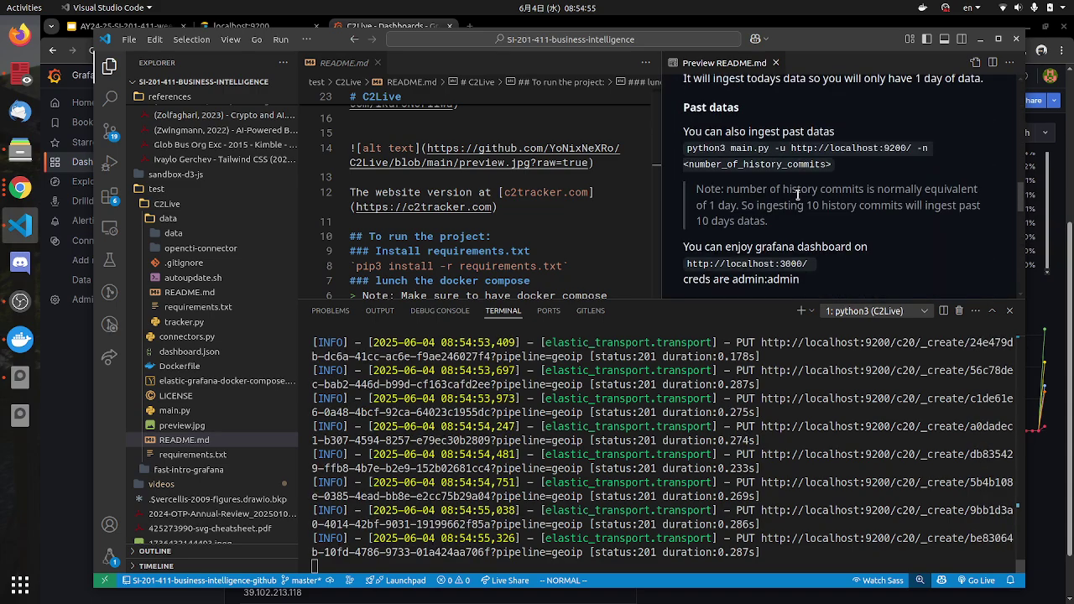
pyautogui.scroll(3, 769, 181)
pyautogui.scroll(-5, 773, 173)
pyautogui.scroll(4, 776, 160)
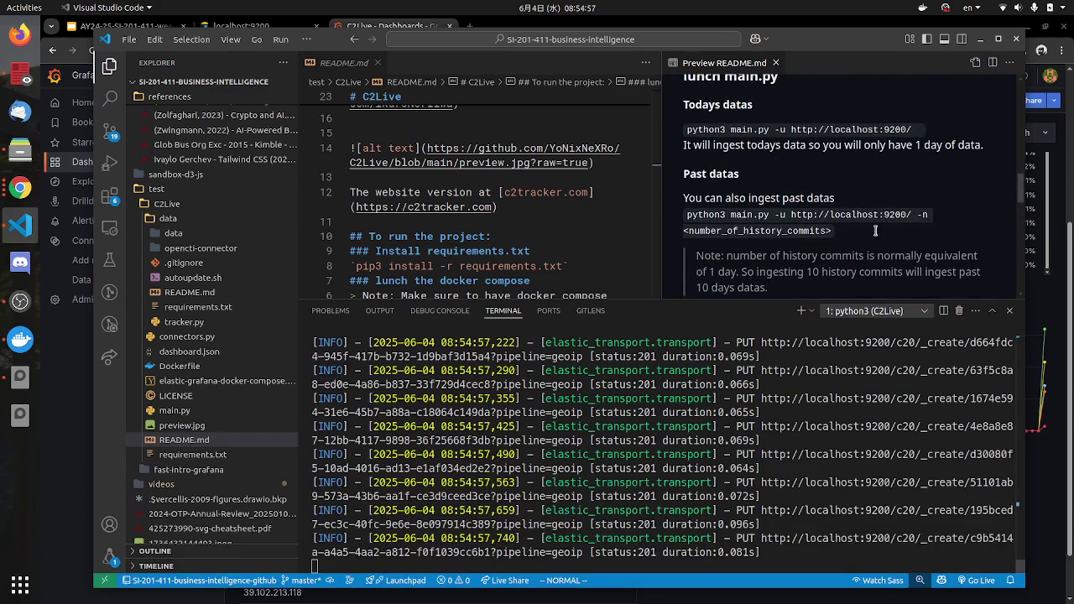
pyautogui.scroll(-1, 779, 148)
pyautogui.moveTo(681, 149); pyautogui.dragTo(928, 149)
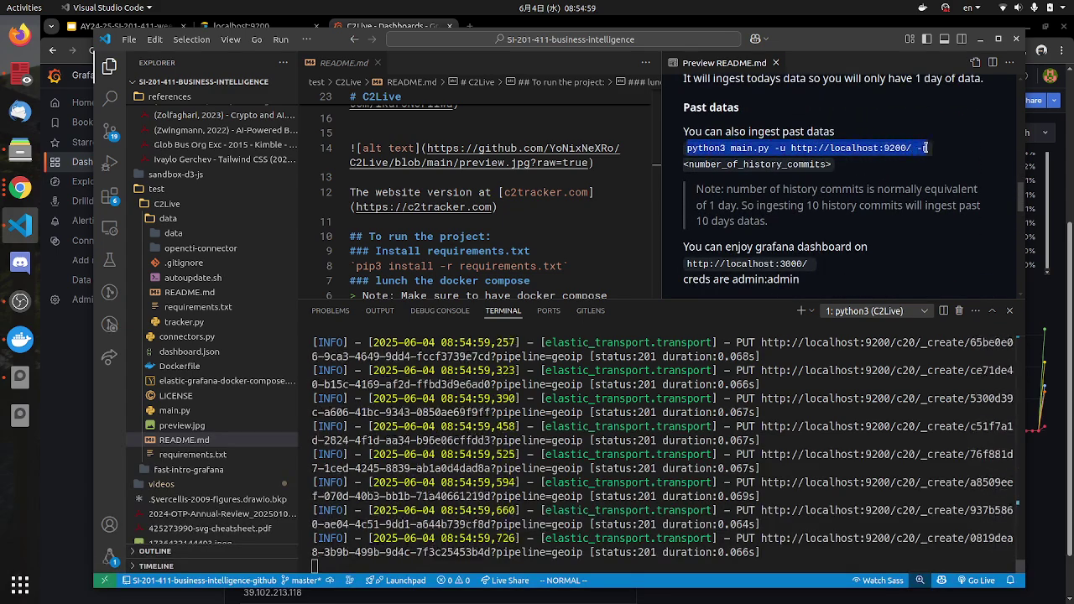
pyautogui.scroll(3, 927, 149)
pyautogui.moveTo(937, 213); pyautogui.dragTo(914, 213)
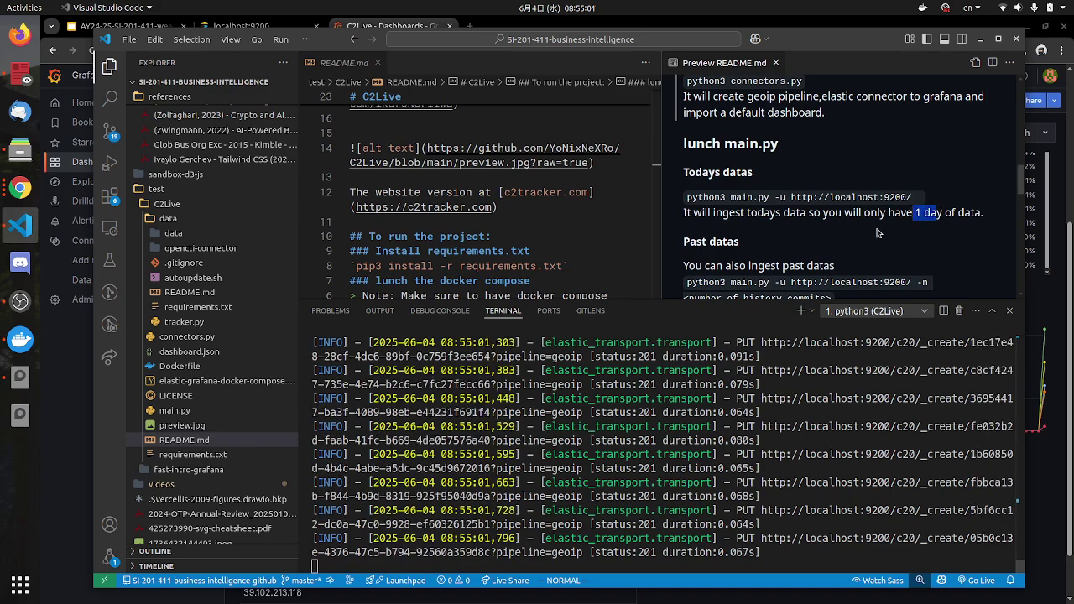
pyautogui.scroll(-2, 878, 233)
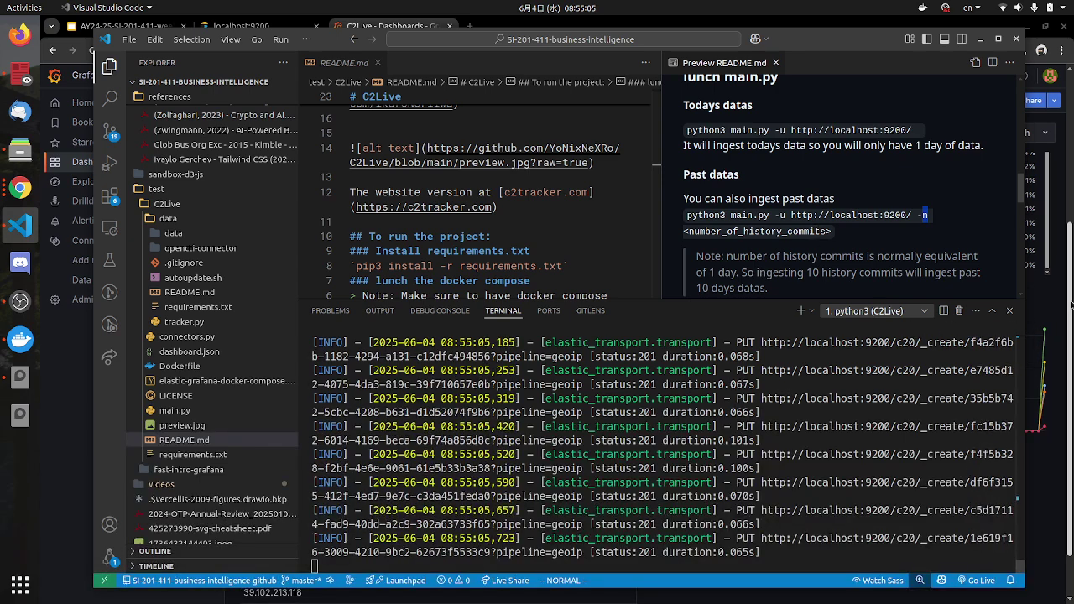
pyautogui.click(1062, 312)
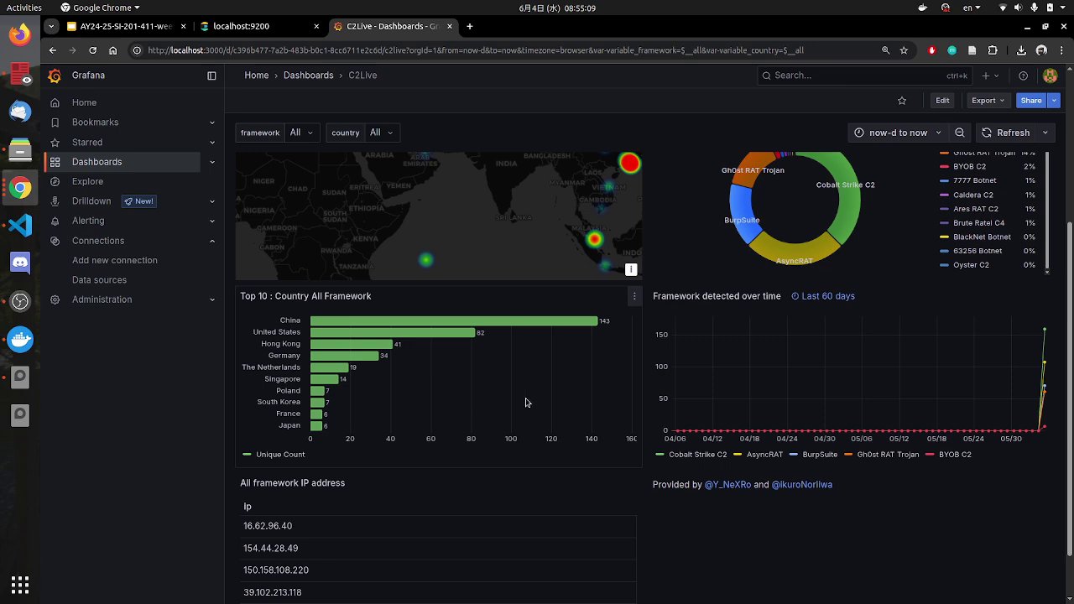
# Step: Zoom the heatmap to Jakarta, pin its point details, and Google search its BurpSuite framework
pyautogui.scroll(3, 564, 331)
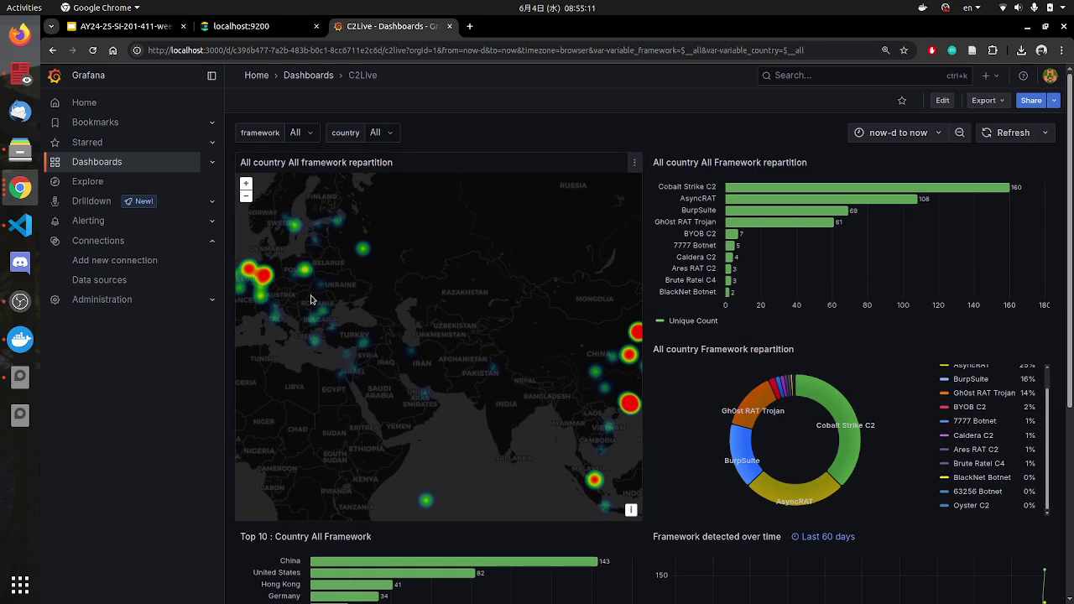
pyautogui.moveTo(477, 331); pyautogui.dragTo(323, 317)
pyautogui.moveTo(411, 379); pyautogui.dragTo(396, 255)
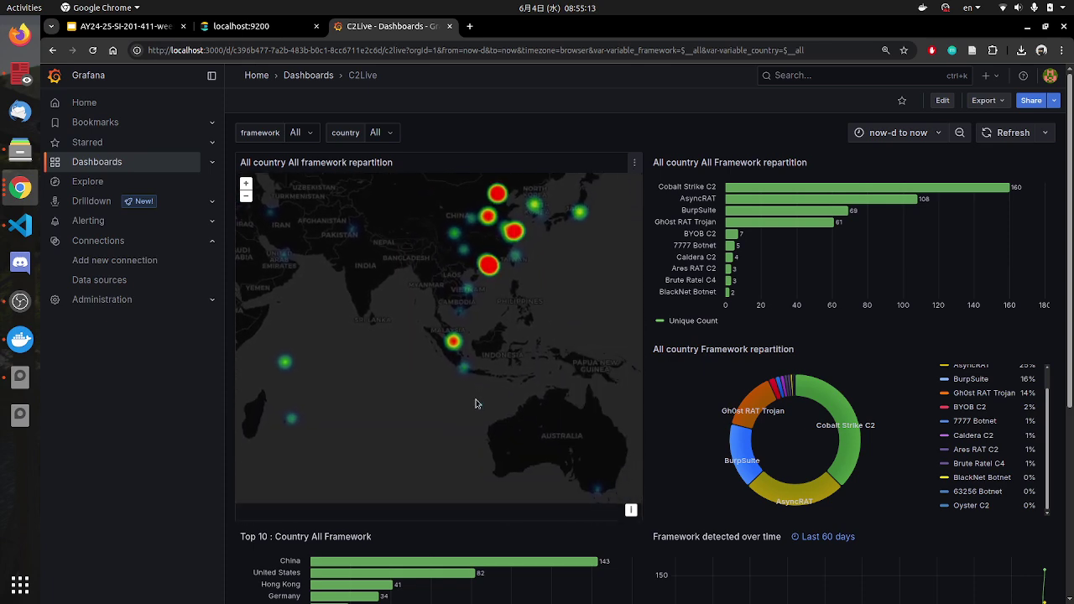
pyautogui.scroll(4, 468, 319)
pyautogui.moveTo(422, 365)
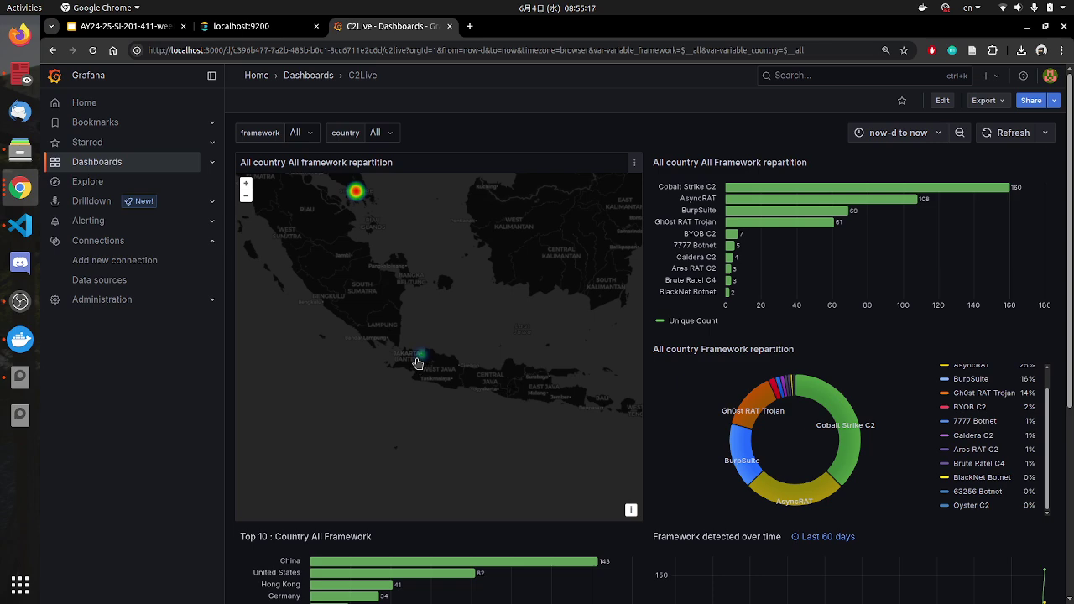
pyautogui.click(423, 358)
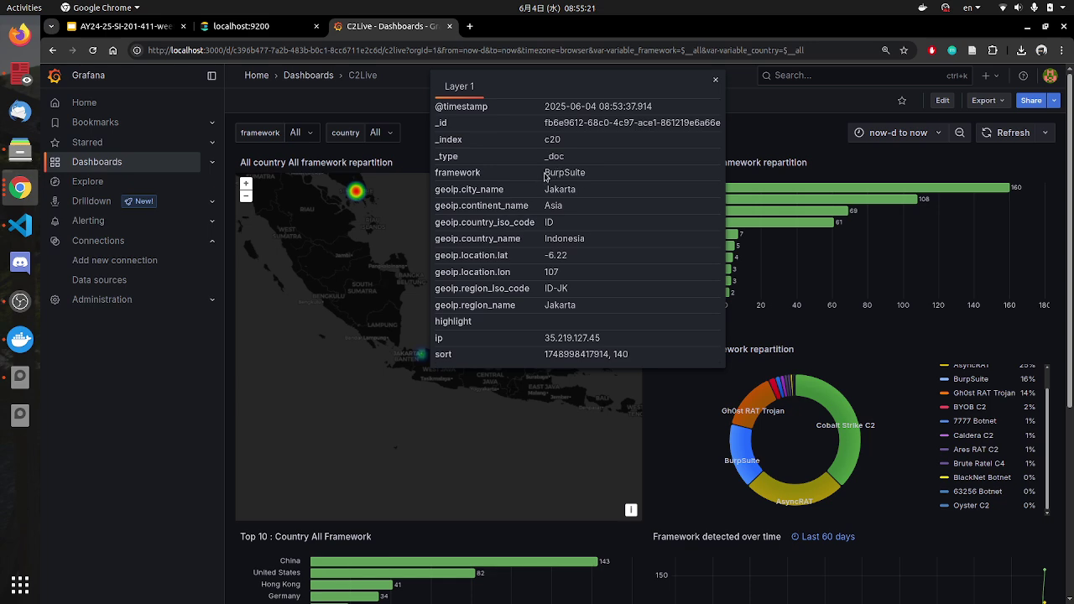
pyautogui.rightClick(570, 175)
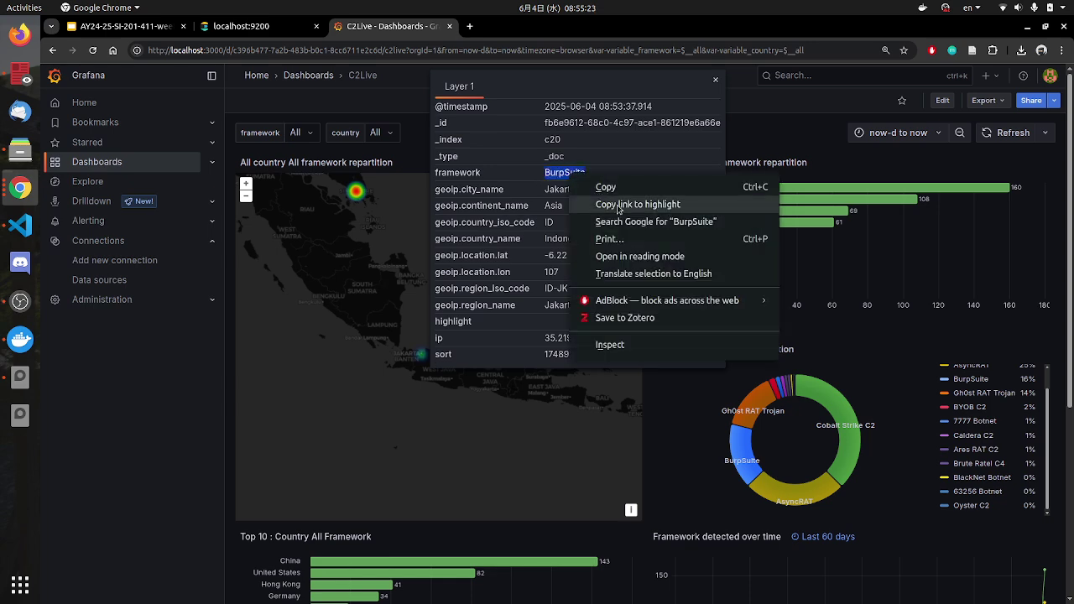
pyautogui.click(625, 218)
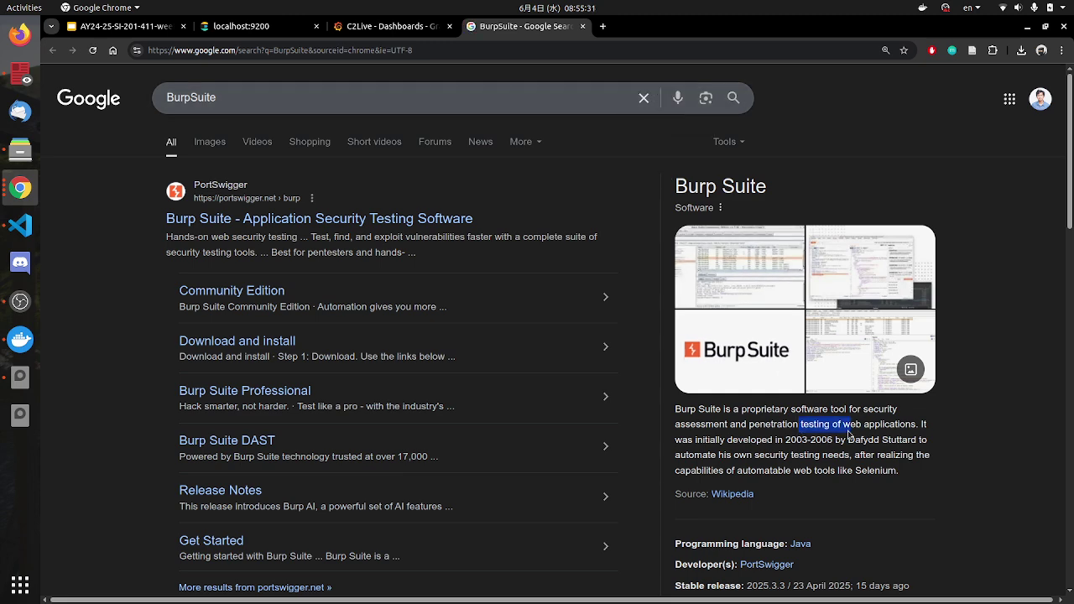
# Step: Close the BurpSuite results tab, dismiss the Jakarta popup, and zoom the map back out
pyautogui.click(582, 27)
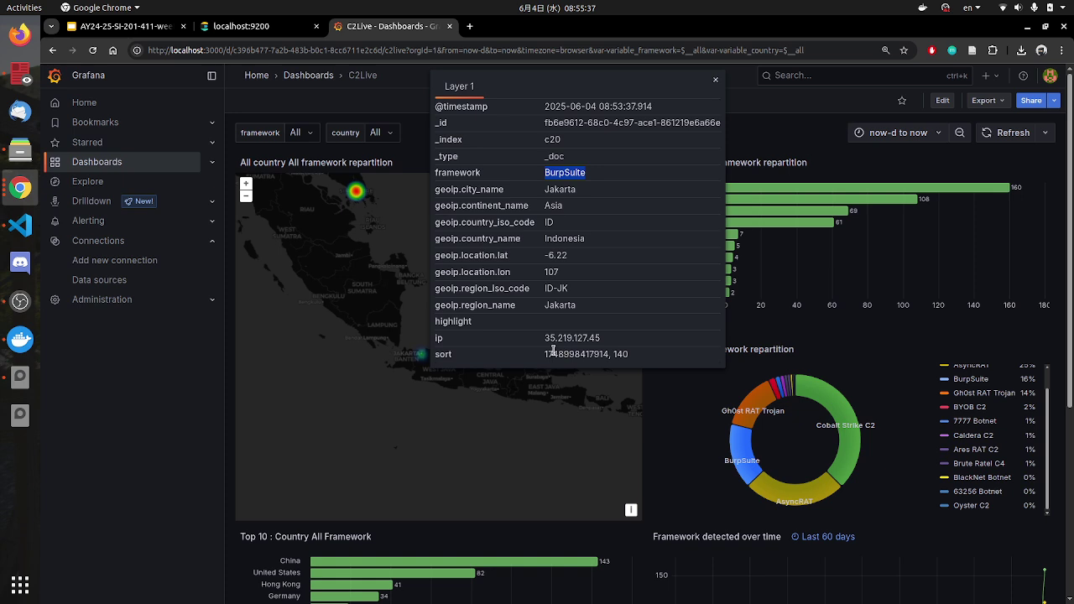
pyautogui.click(357, 403)
pyautogui.moveTo(395, 331); pyautogui.dragTo(433, 438)
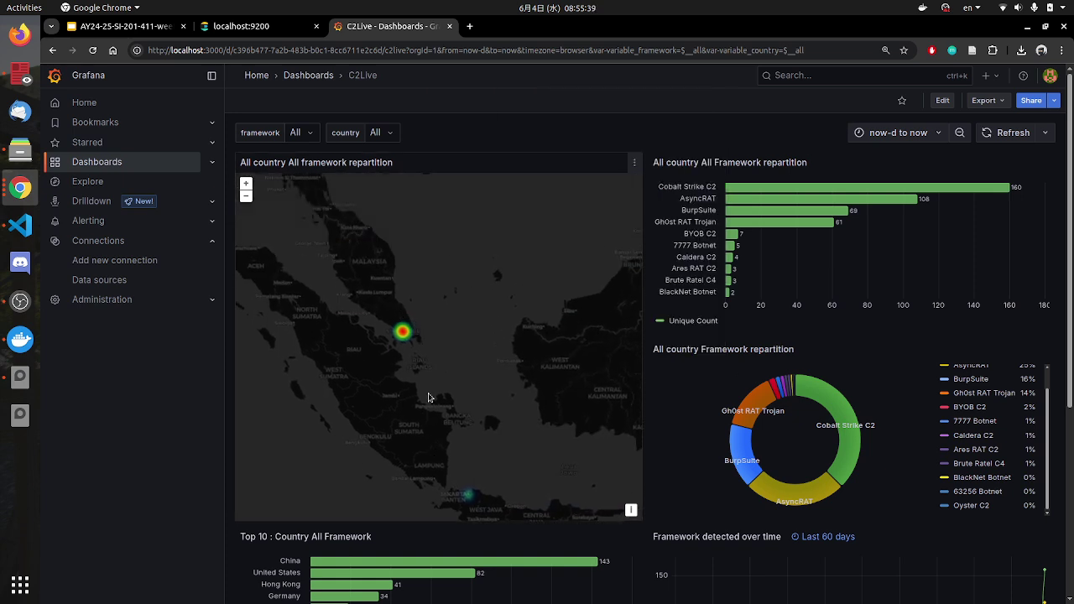
pyautogui.scroll(-1, 429, 390)
pyautogui.scroll(-1, 403, 545)
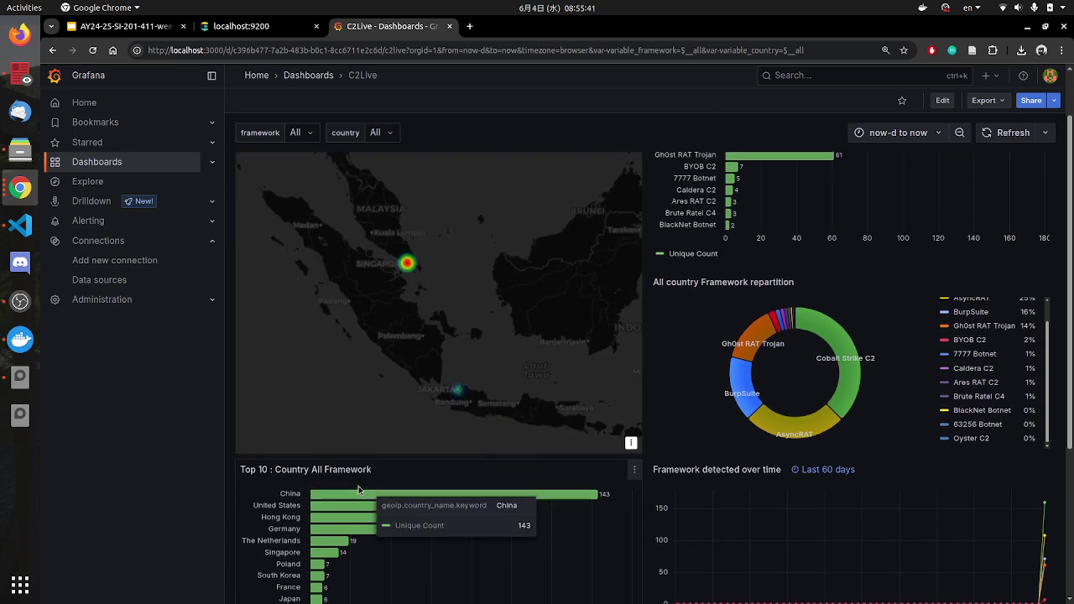
# Step: Refresh the C2Live panels repeatedly until China shows 374 and United States 262
pyautogui.scroll(1, 628, 491)
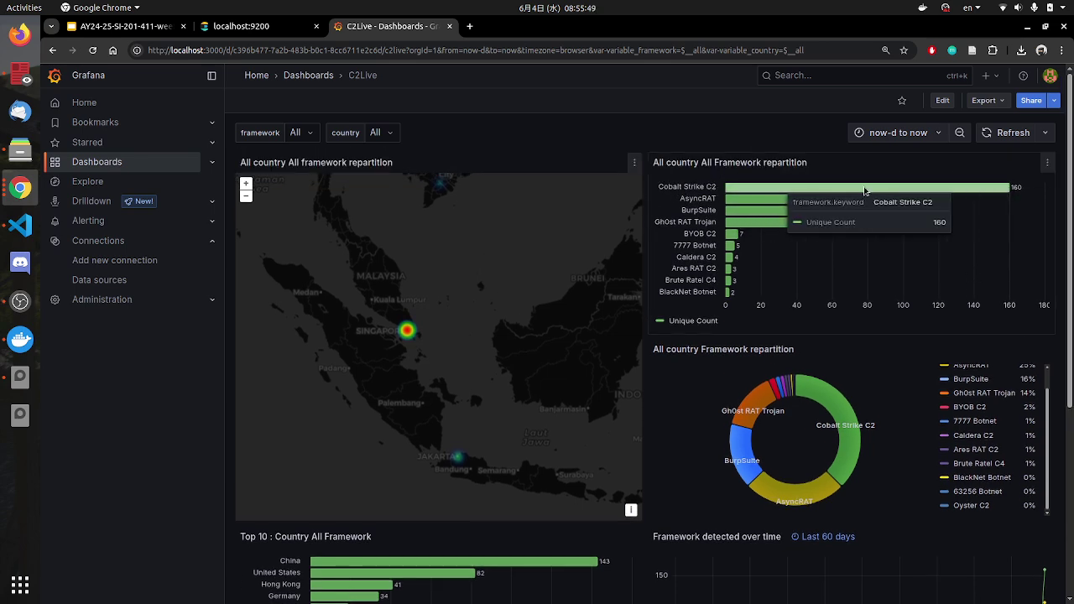
pyautogui.scroll(-2, 901, 402)
pyautogui.scroll(2, 869, 281)
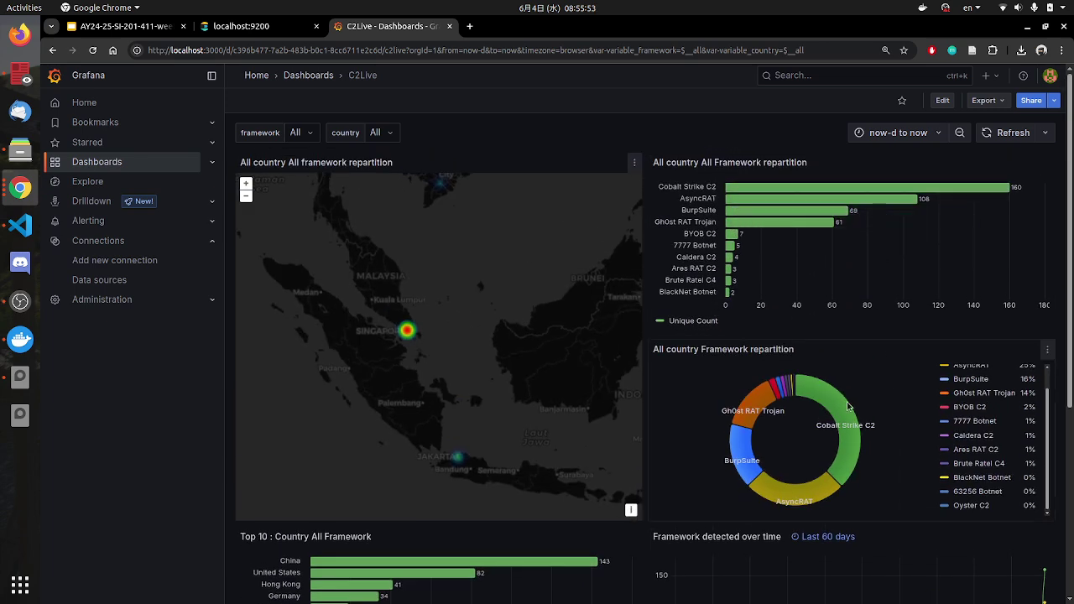
pyautogui.scroll(-1, 840, 369)
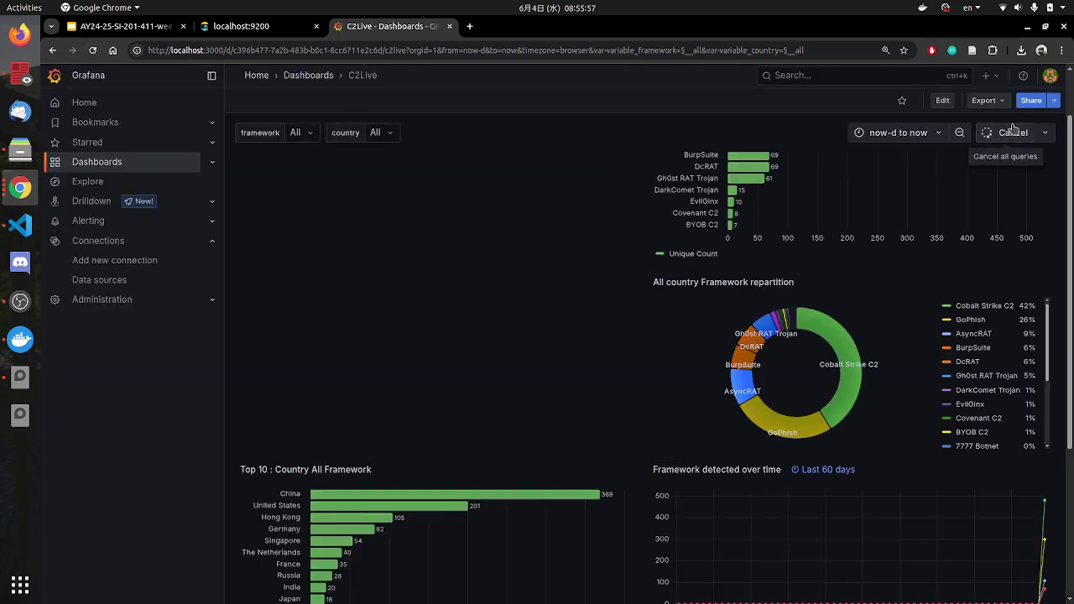
pyautogui.click(999, 134)
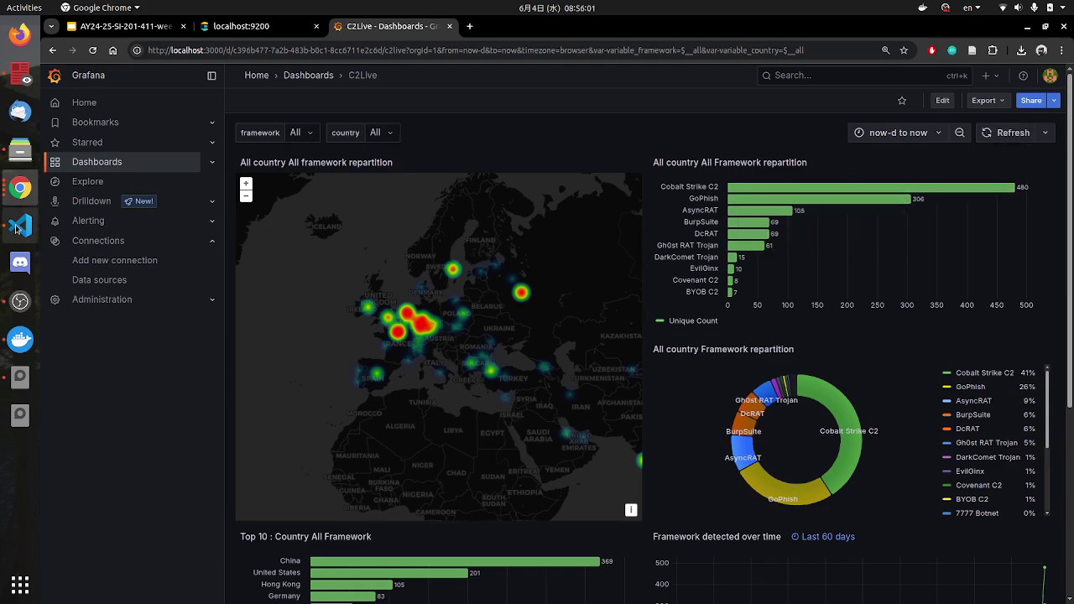
pyautogui.click(20, 225)
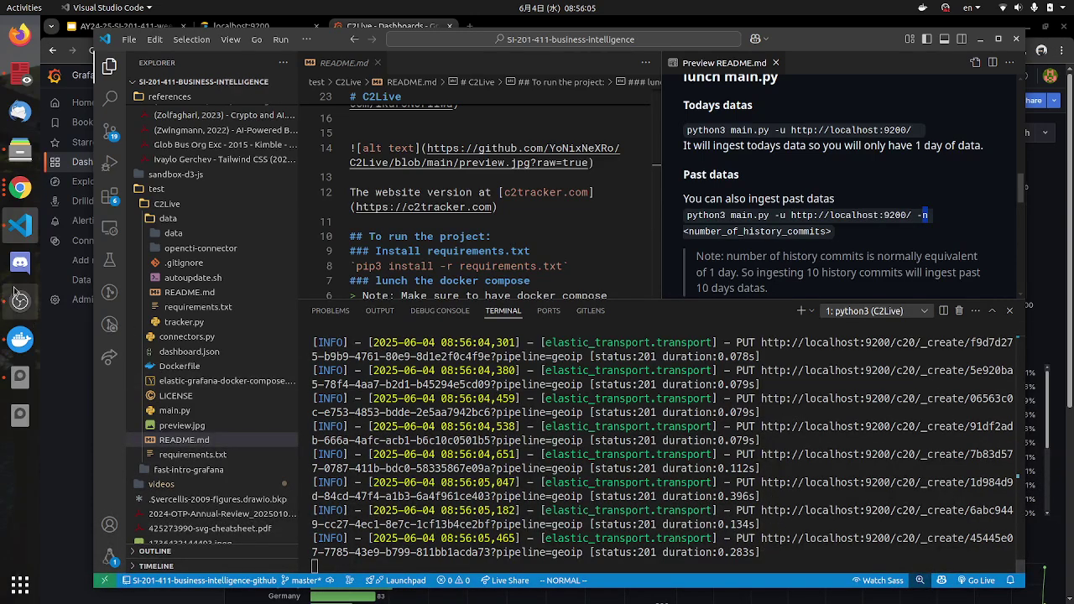
pyautogui.click(18, 186)
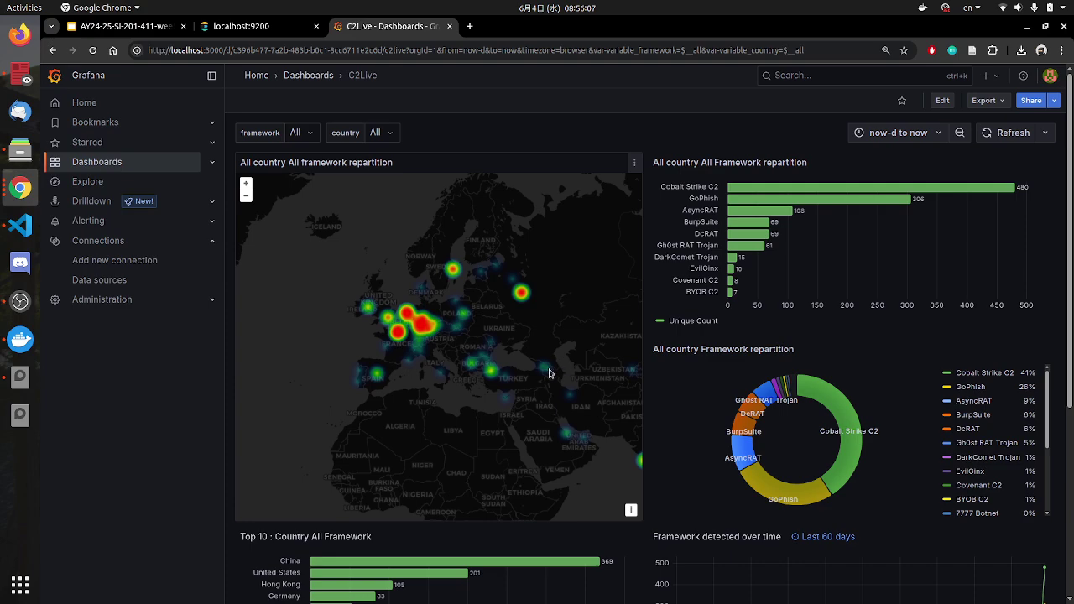
pyautogui.scroll(-4, 678, 377)
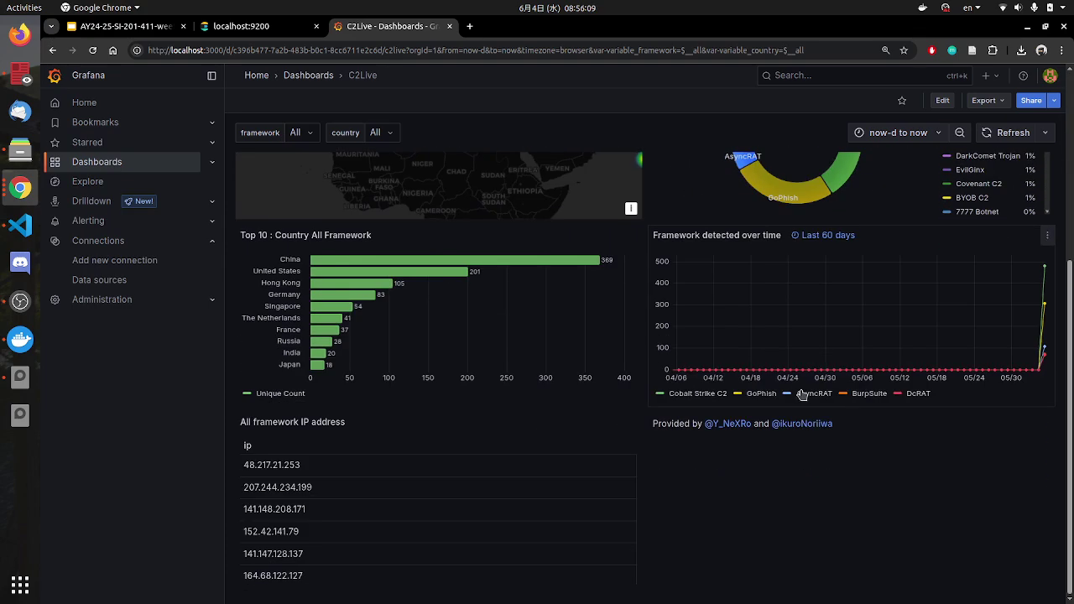
pyautogui.click(1013, 132)
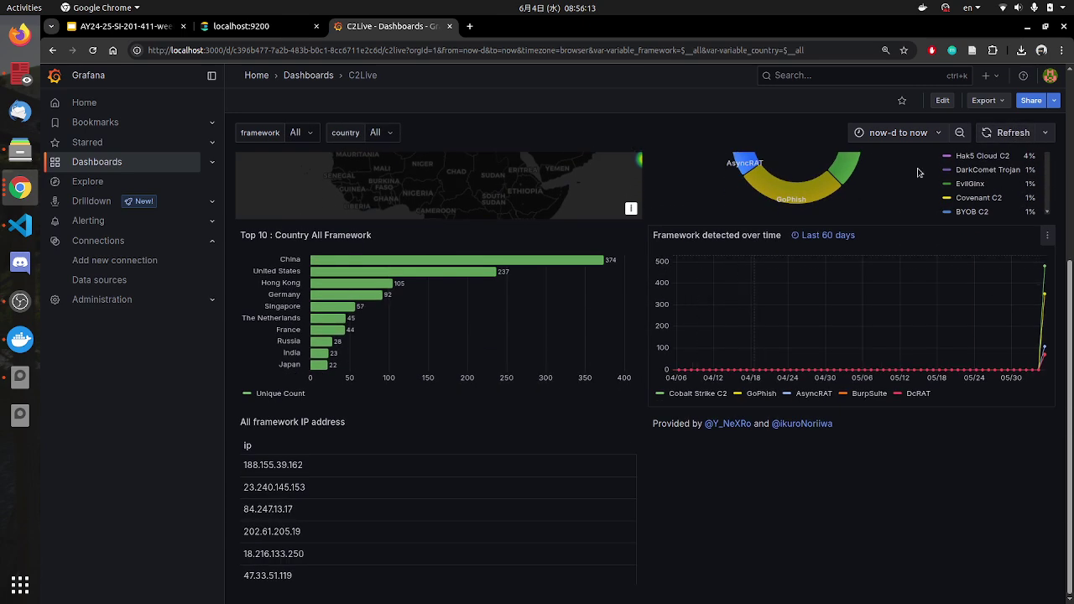
pyautogui.click(1019, 134)
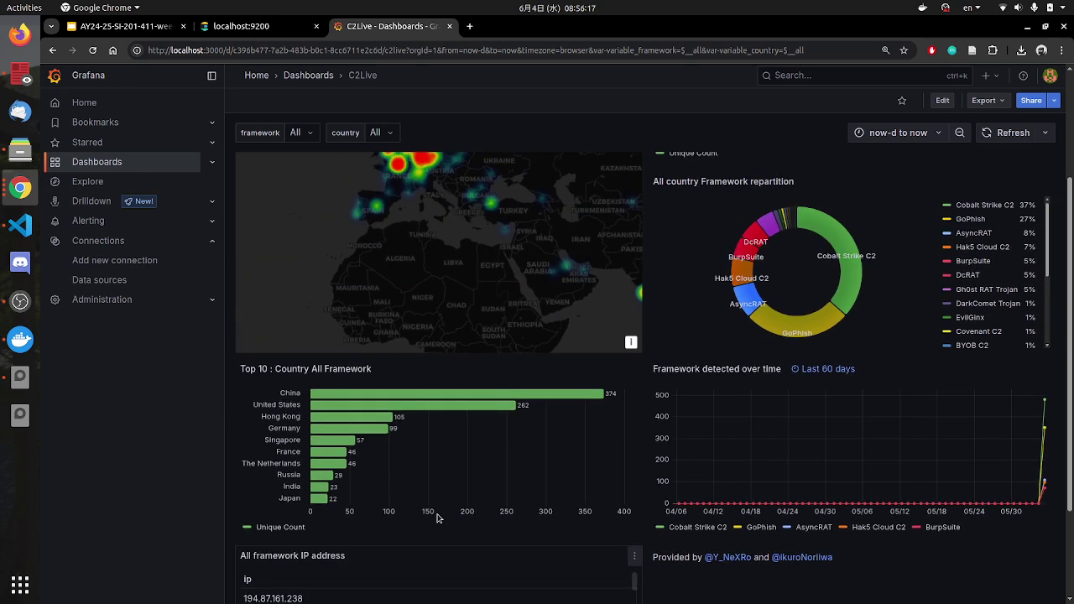
# Step: Pan and zoom the world heatmap across China, Southeast Asia and India
pyautogui.scroll(5, 577, 480)
pyautogui.scroll(2, 531, 468)
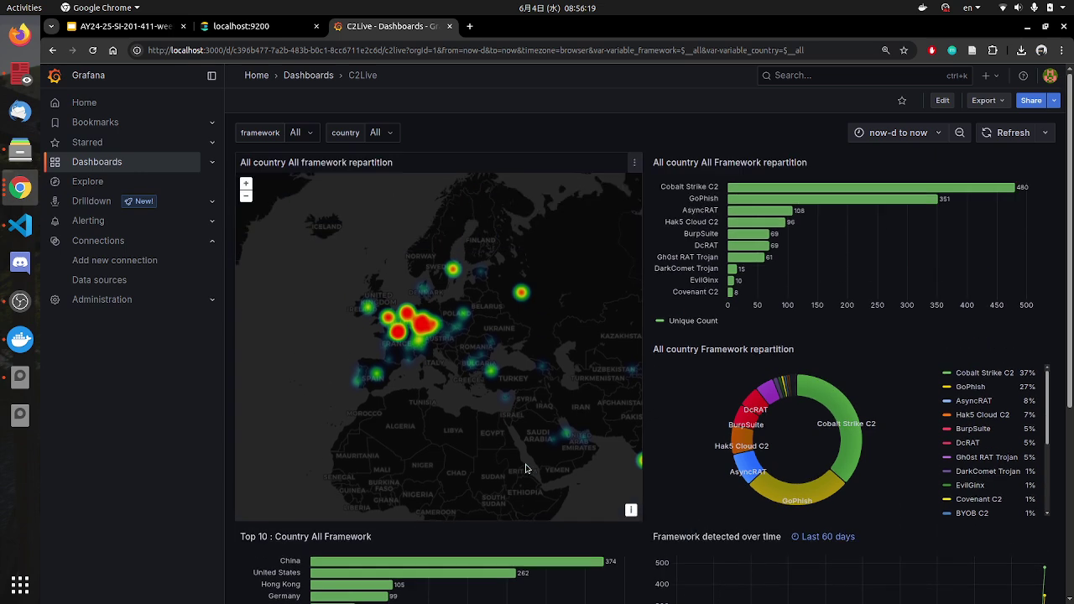
pyautogui.moveTo(480, 386); pyautogui.dragTo(352, 346)
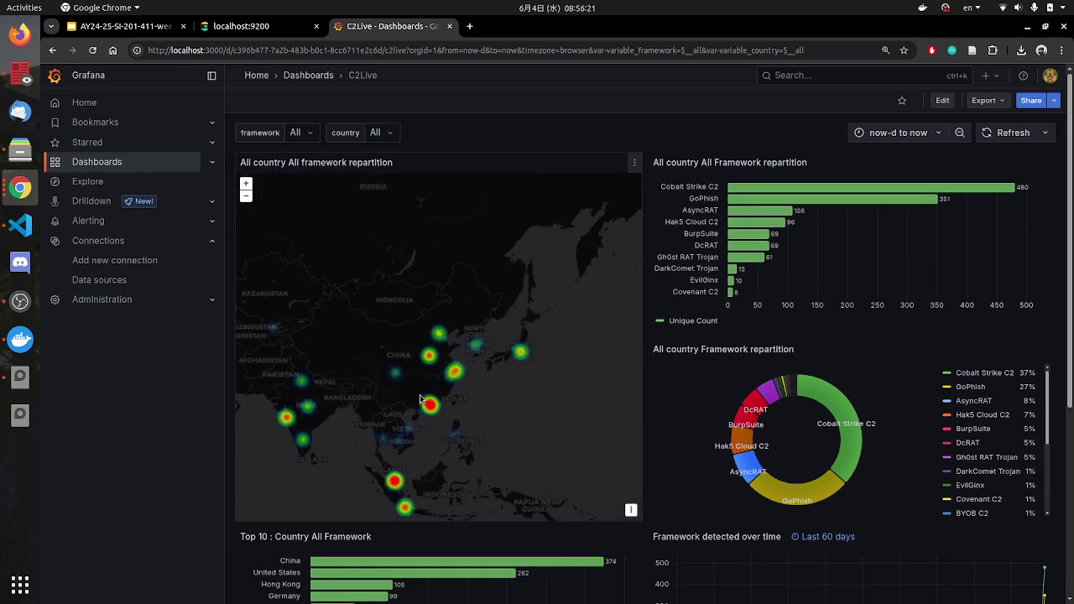
pyautogui.scroll(3, 461, 326)
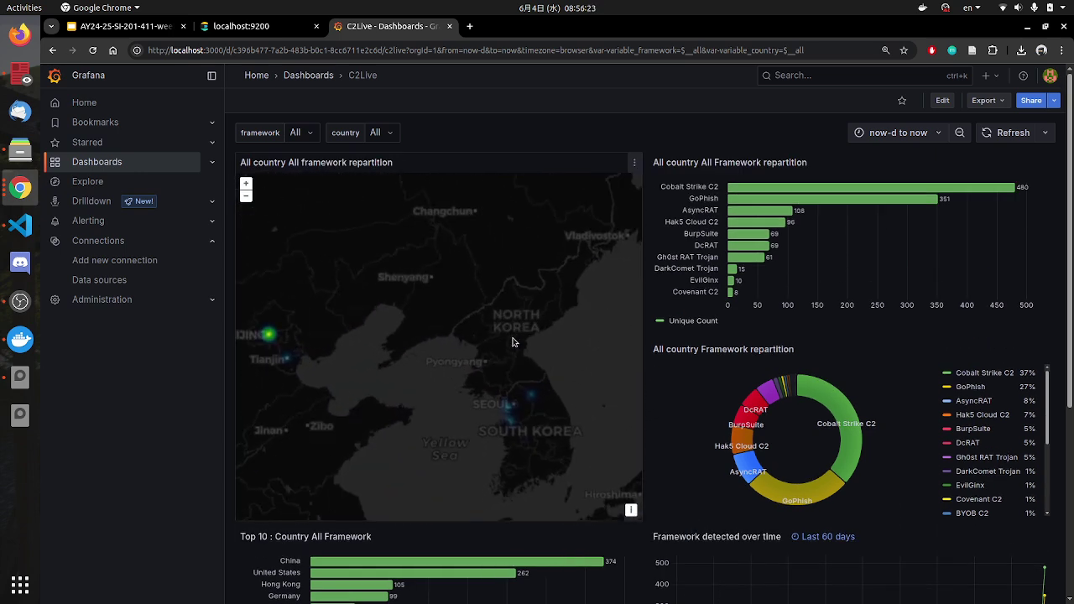
pyautogui.scroll(-3, 499, 418)
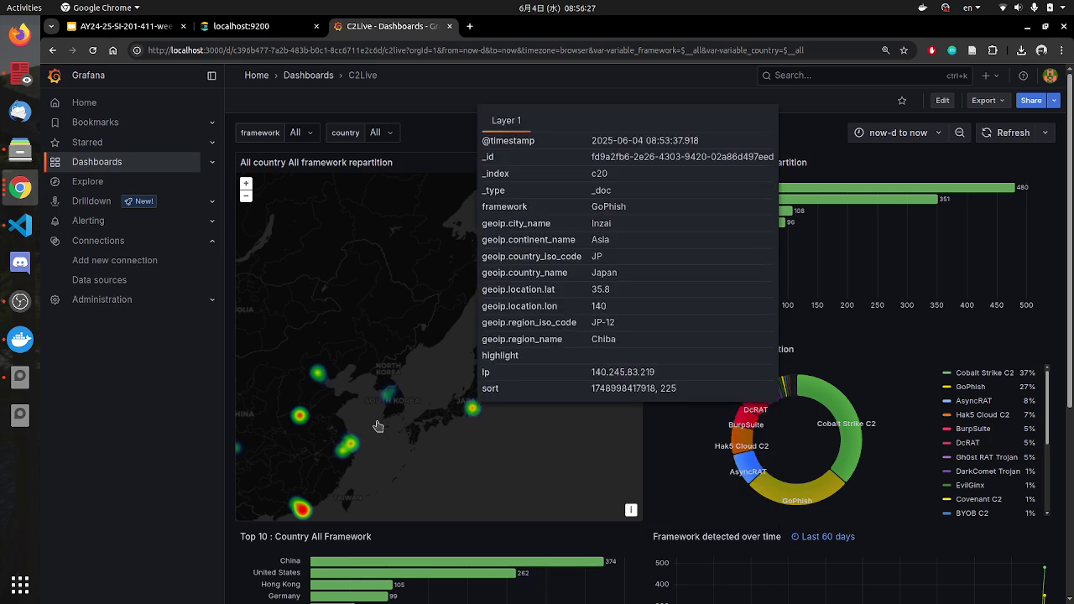
pyautogui.moveTo(344, 445); pyautogui.dragTo(504, 273)
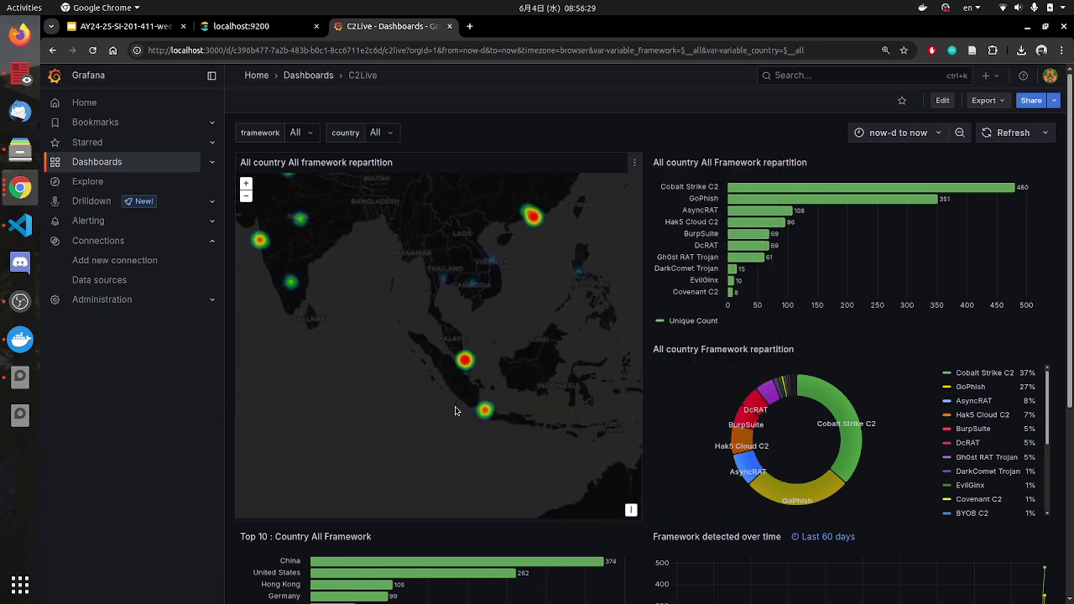
pyautogui.scroll(3, 455, 408)
pyautogui.scroll(-2, 441, 462)
pyautogui.scroll(-2, 448, 407)
pyautogui.moveTo(470, 403); pyautogui.dragTo(520, 460)
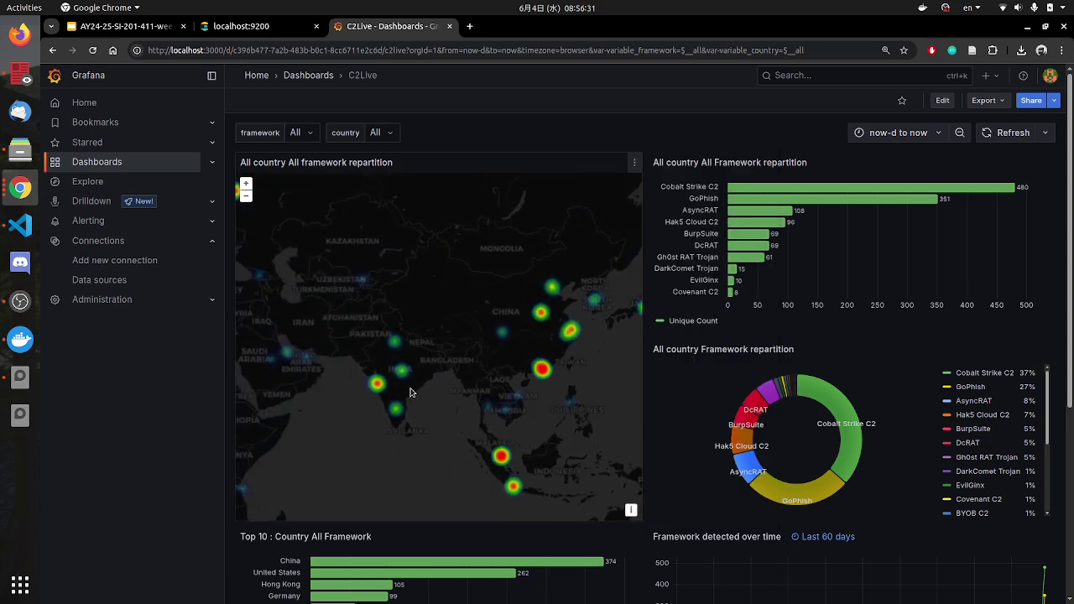
pyautogui.moveTo(403, 392); pyautogui.dragTo(532, 465)
# Step: Move the heatmap from India across the Middle East and Europe to the Americas
pyautogui.scroll(2, 467, 405)
pyautogui.scroll(-2, 439, 412)
pyautogui.moveTo(439, 413); pyautogui.dragTo(539, 397)
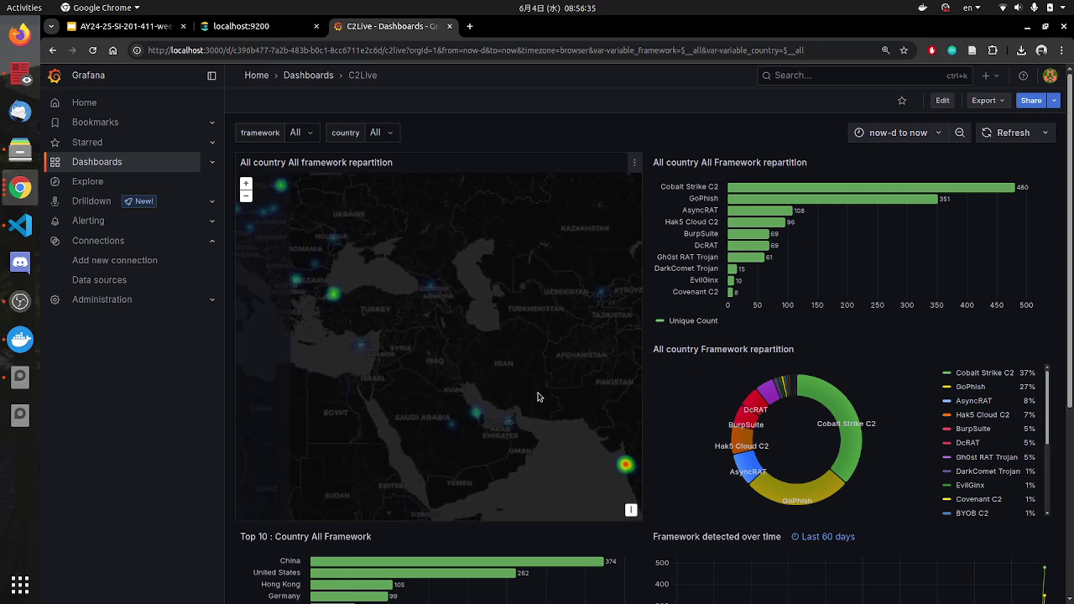
pyautogui.scroll(2, 480, 423)
pyautogui.scroll(-3, 479, 423)
pyautogui.moveTo(459, 372); pyautogui.dragTo(523, 424)
pyautogui.moveTo(390, 316); pyautogui.dragTo(507, 344)
pyautogui.scroll(-3, 507, 343)
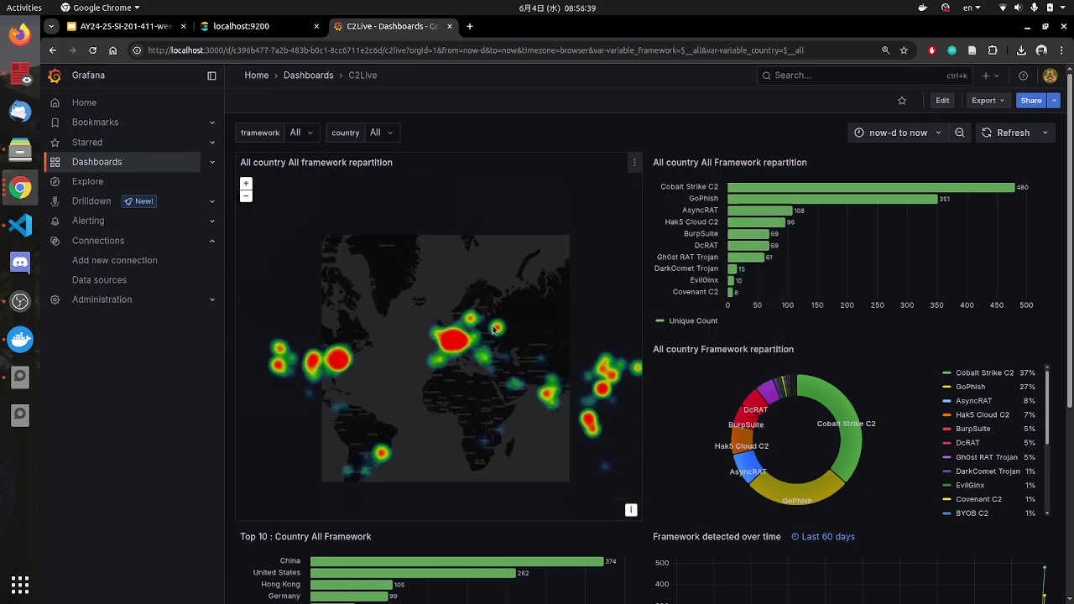
pyautogui.moveTo(260, 361); pyautogui.dragTo(403, 361)
pyautogui.scroll(3, 365, 365)
pyautogui.moveTo(365, 366)
pyautogui.scroll(-3, 365, 366)
pyautogui.scroll(3, 546, 395)
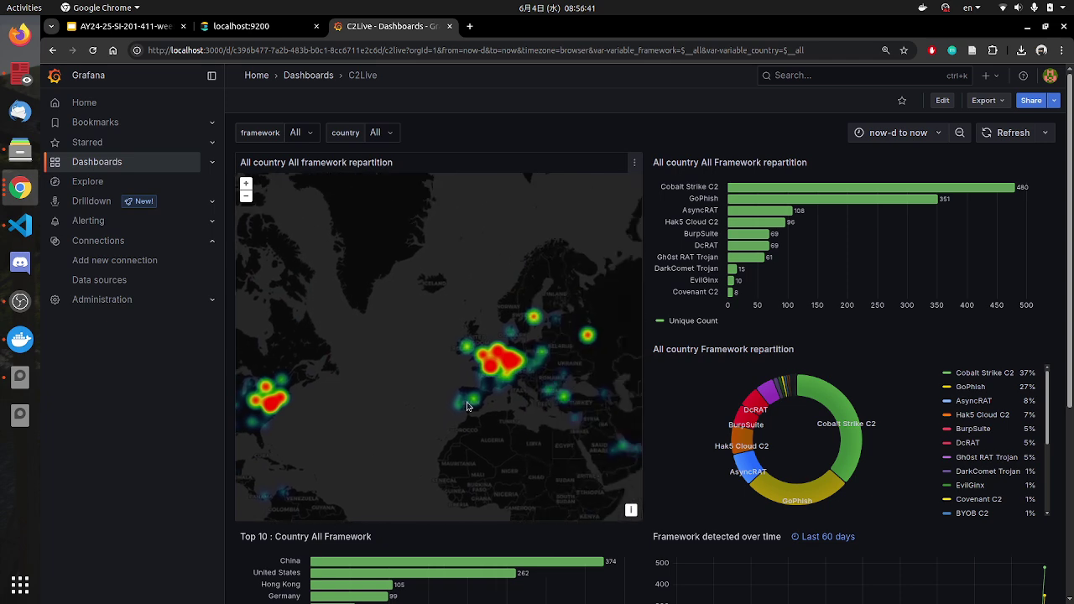
# Step: Centre the heatmap on Germany, Poland, the UK, France and Benelux, pinning the Paris point's details
pyautogui.moveTo(546, 394); pyautogui.dragTo(351, 378)
pyautogui.moveTo(243, 382); pyautogui.dragTo(364, 404)
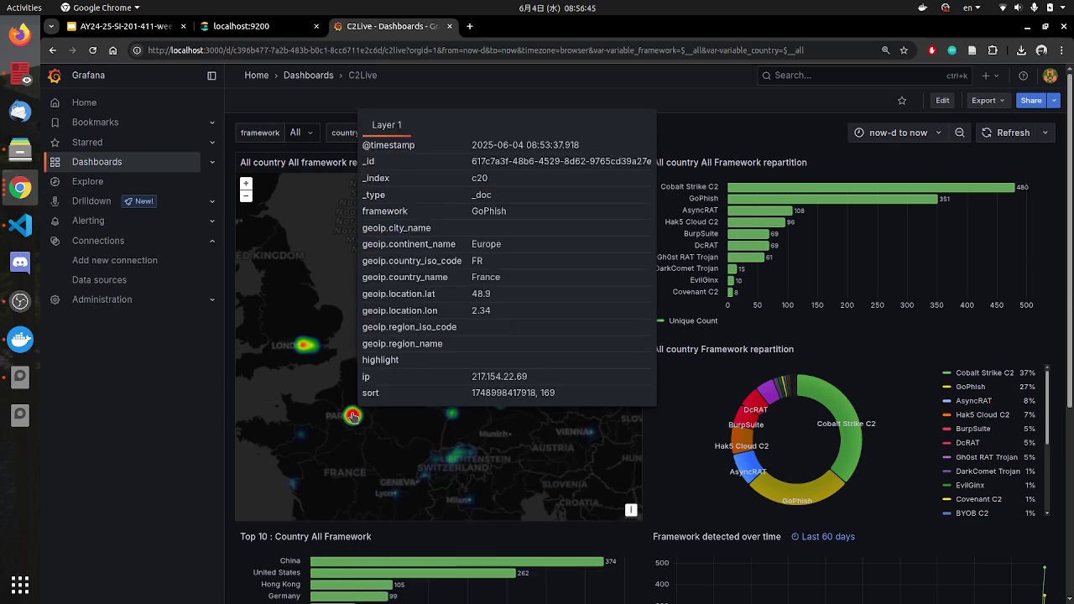
pyautogui.click(352, 415)
pyautogui.scroll(-2, 533, 437)
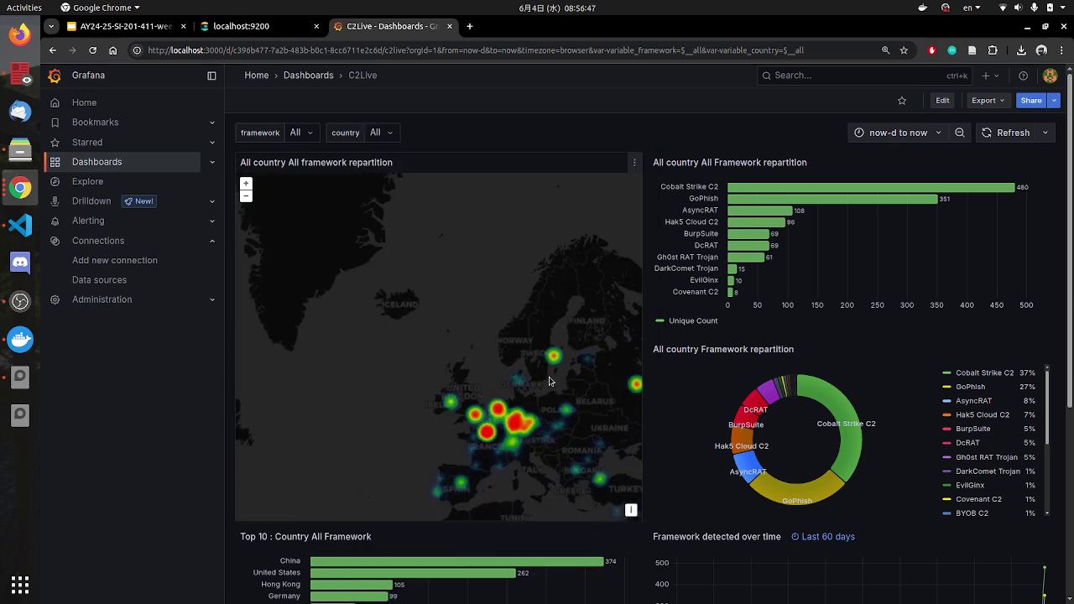
# Step: Survey Africa, Spain, Turkey, Arabia and India on the heatmap
pyautogui.moveTo(521, 448); pyautogui.dragTo(539, 205)
pyautogui.moveTo(414, 316); pyautogui.dragTo(395, 332)
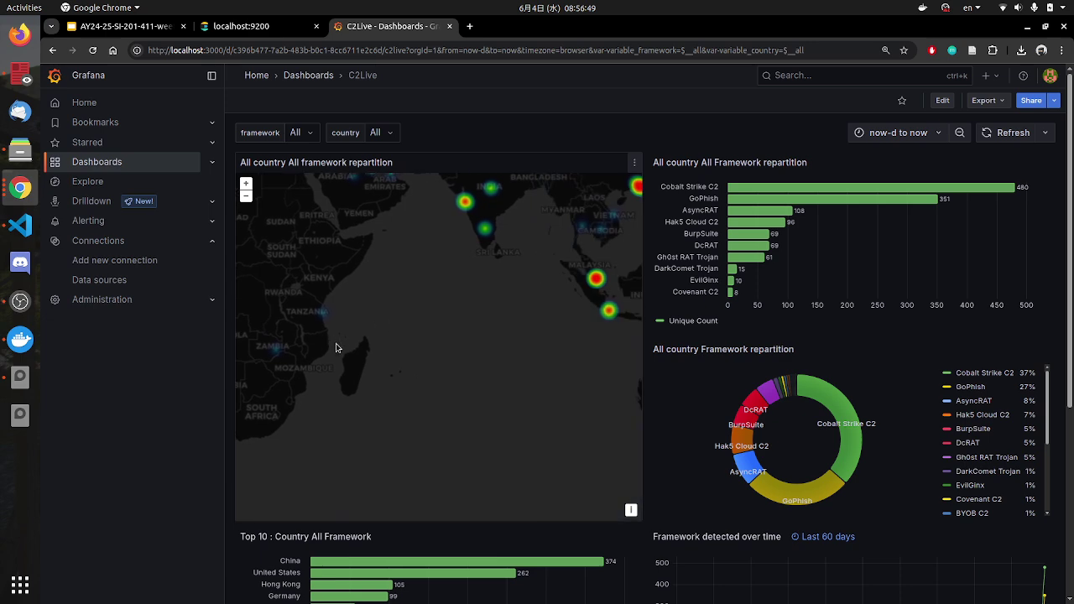
pyautogui.scroll(3, 369, 336)
pyautogui.scroll(-4, 451, 338)
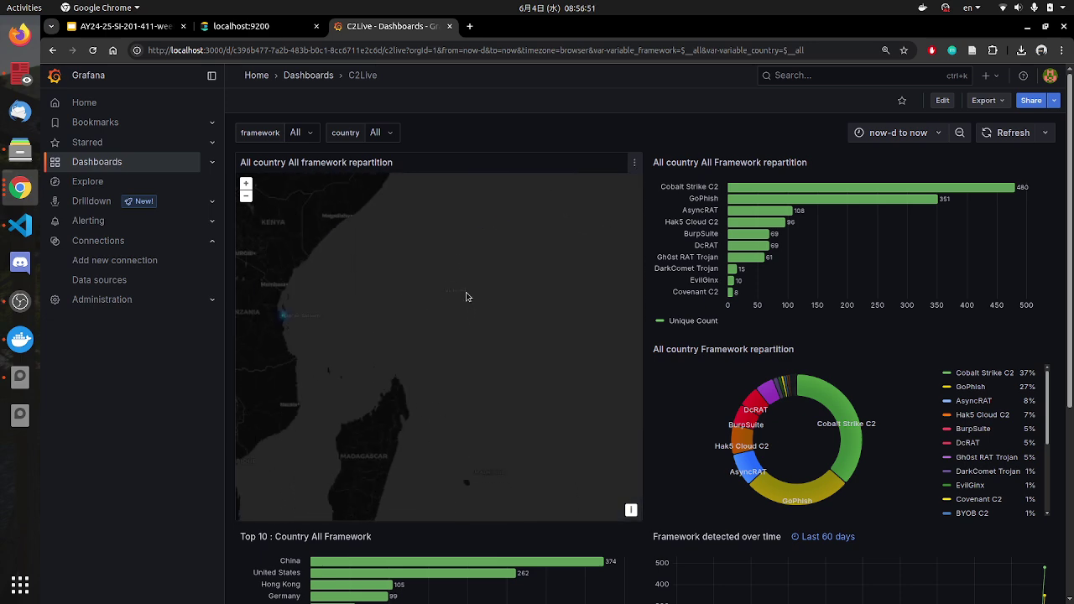
pyautogui.moveTo(474, 413); pyautogui.dragTo(566, 437)
pyautogui.moveTo(486, 345); pyautogui.dragTo(426, 308)
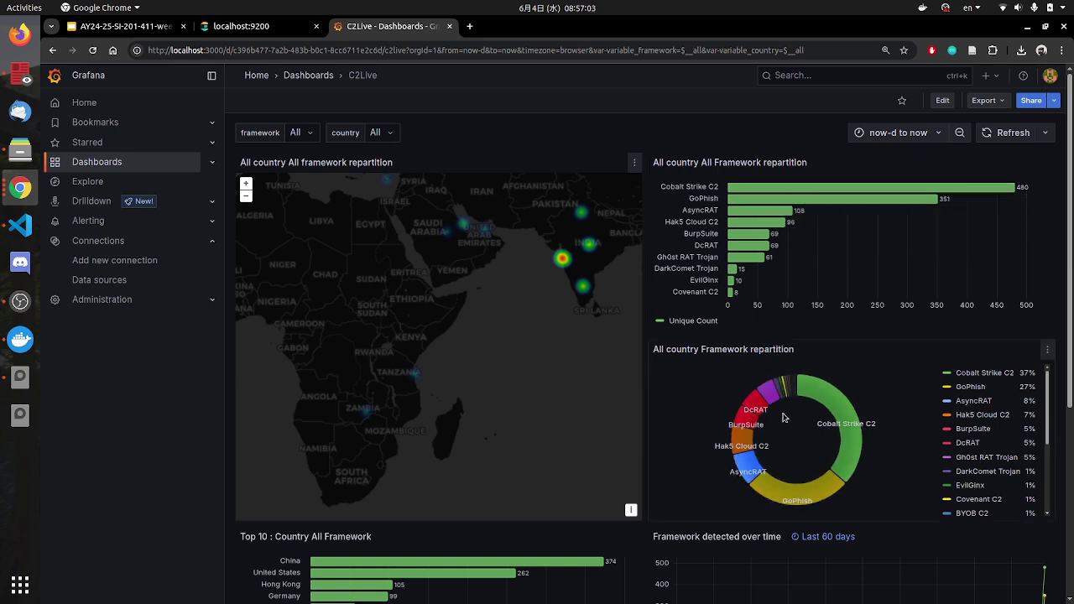
# Step: Open the panel menu of the Framework detected over time chart
pyautogui.scroll(-3, 800, 414)
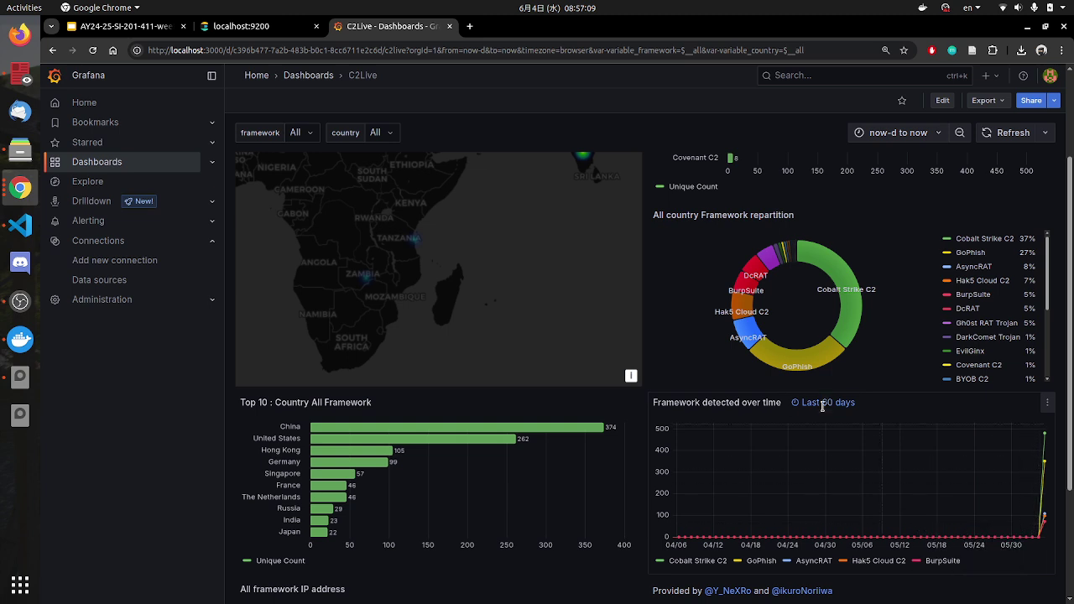
pyautogui.moveTo(846, 412)
pyautogui.click(1048, 406)
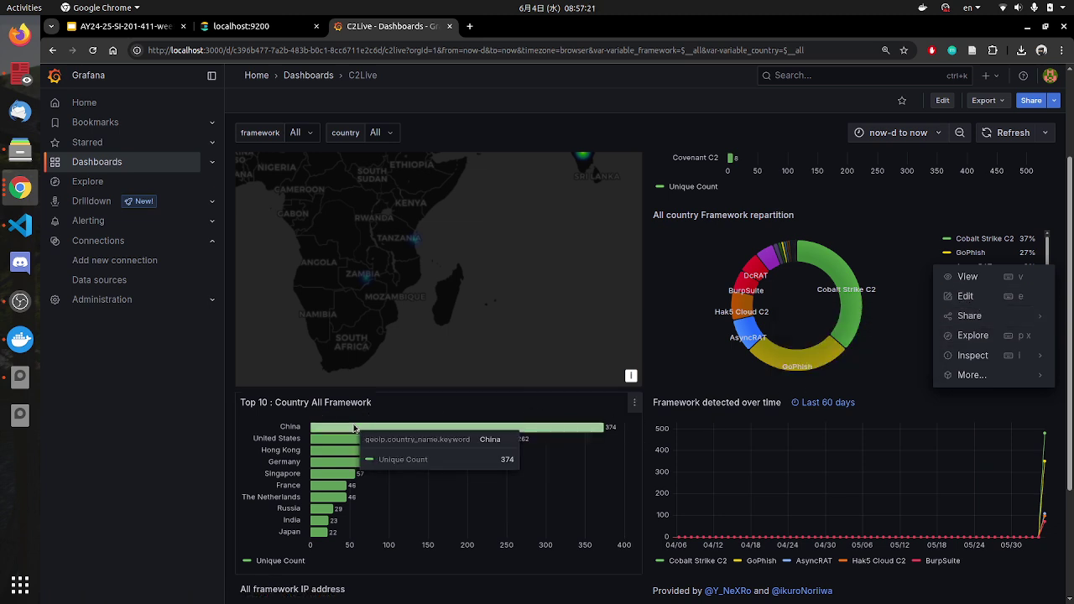
# Step: Review the country Top 10 and All framework IP address table, then return to Visual Studio Code
pyautogui.scroll(3, 418, 414)
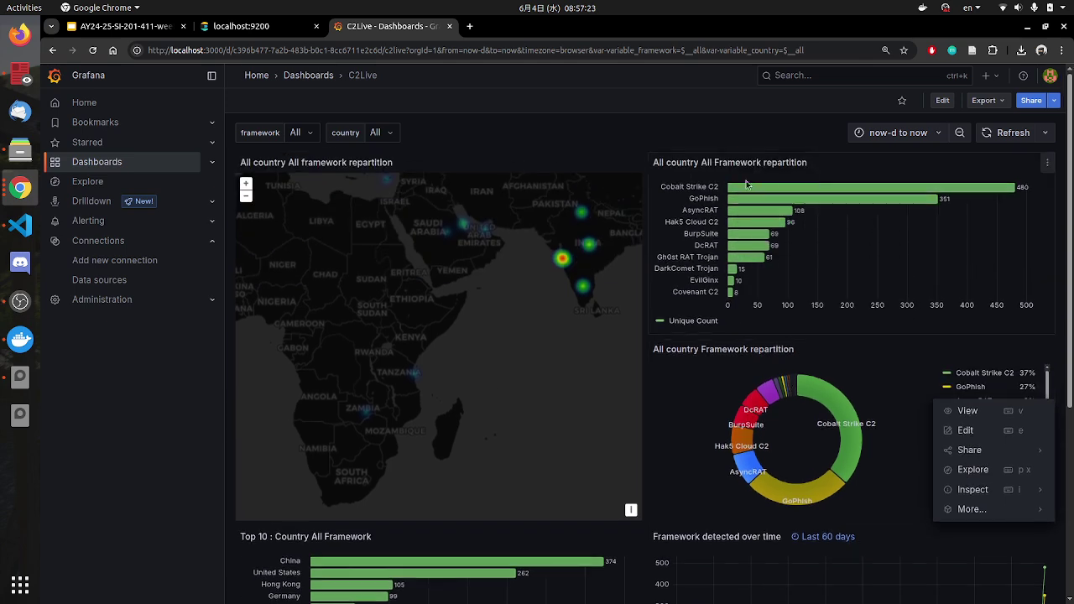
pyautogui.scroll(-1, 458, 486)
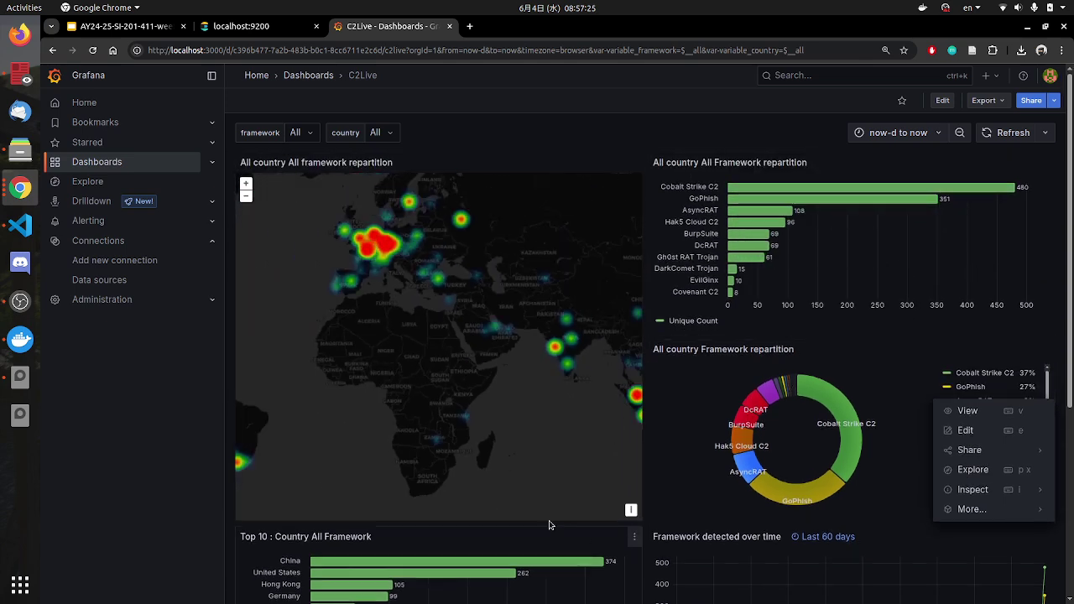
pyautogui.scroll(1, 512, 411)
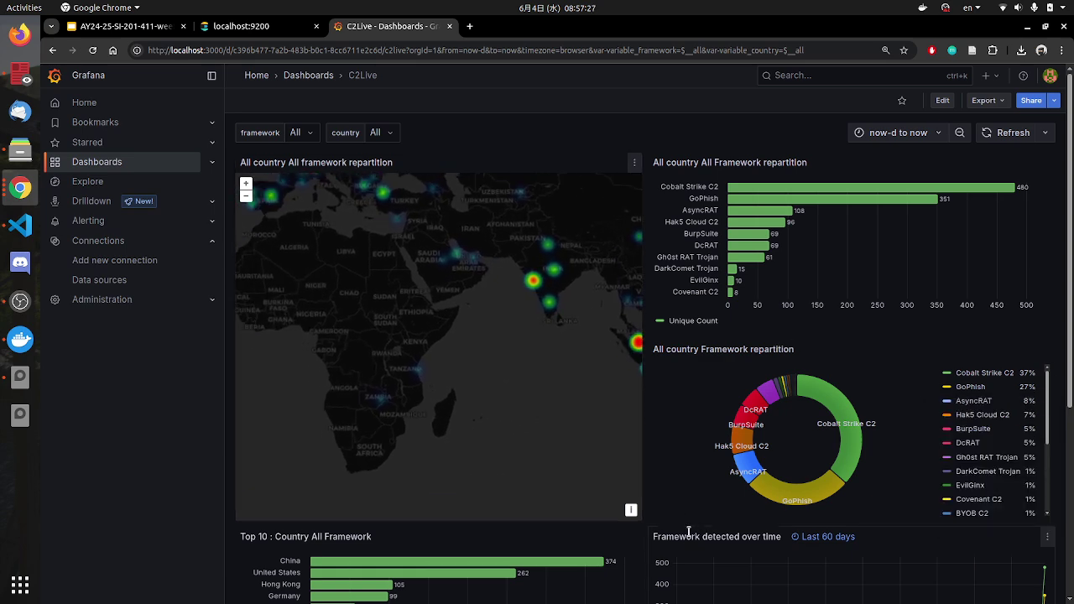
pyautogui.scroll(-2, 686, 537)
pyautogui.scroll(2, 686, 537)
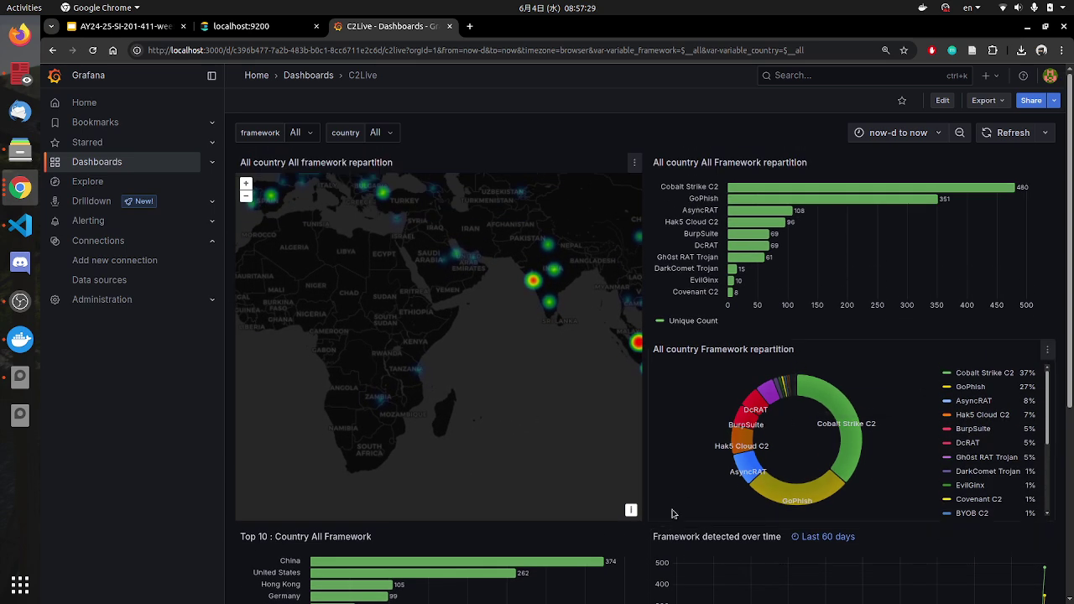
pyautogui.scroll(-2, 638, 509)
pyautogui.scroll(2, 839, 454)
pyautogui.scroll(-2, 578, 477)
pyautogui.scroll(-3, 513, 508)
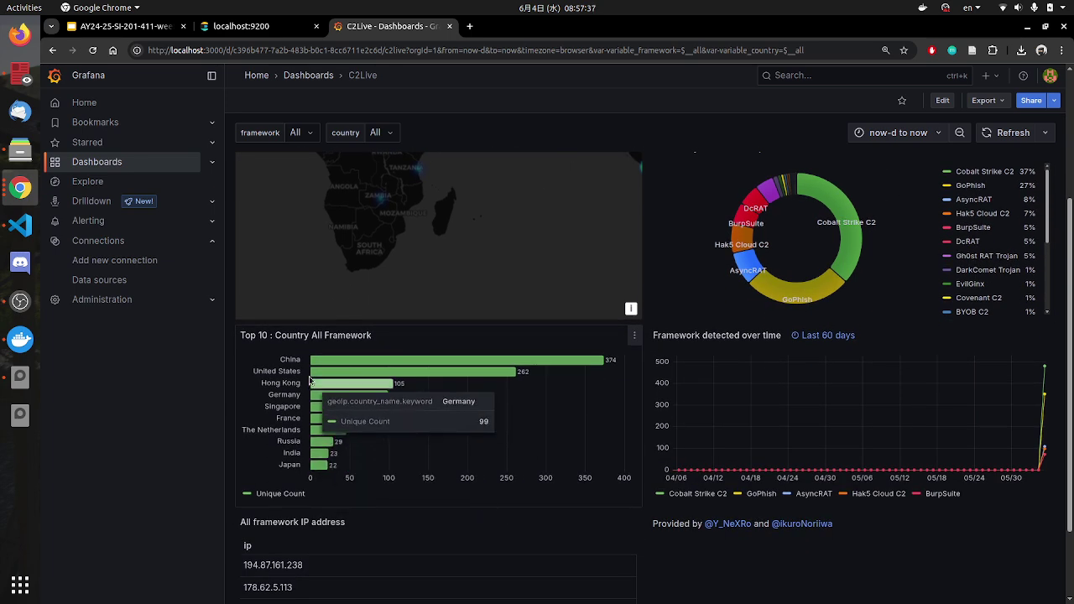
pyautogui.scroll(3, 600, 462)
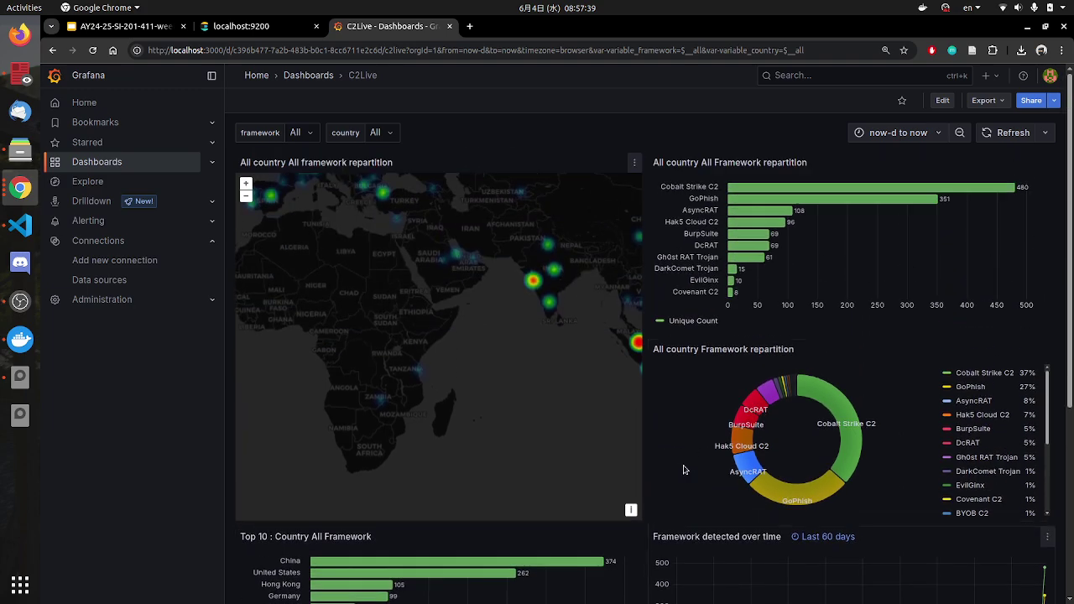
pyautogui.scroll(-2, 688, 457)
pyautogui.scroll(-3, 696, 442)
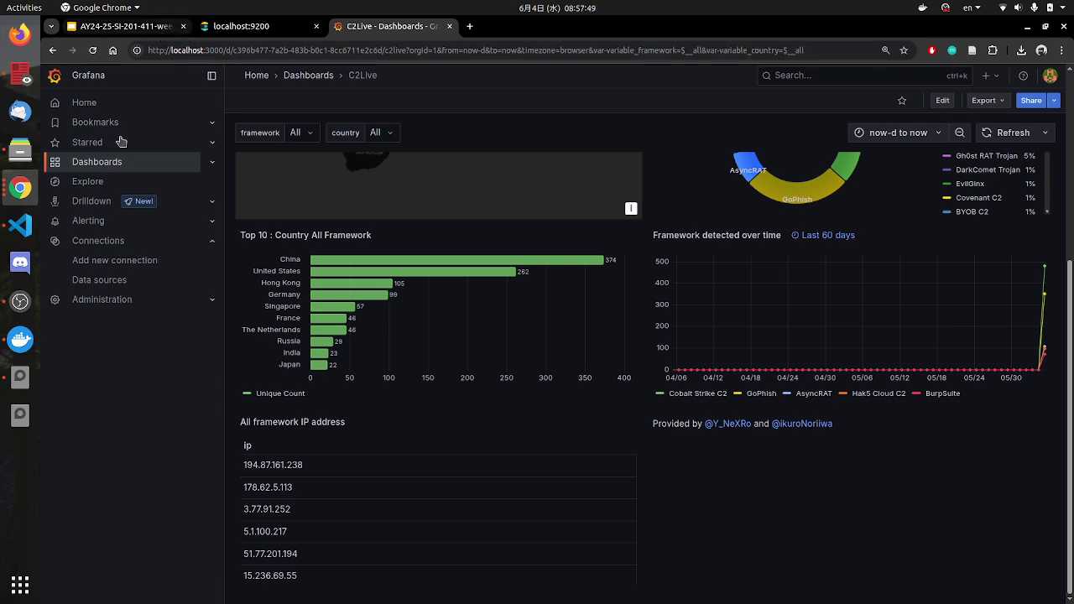
pyautogui.click(20, 225)
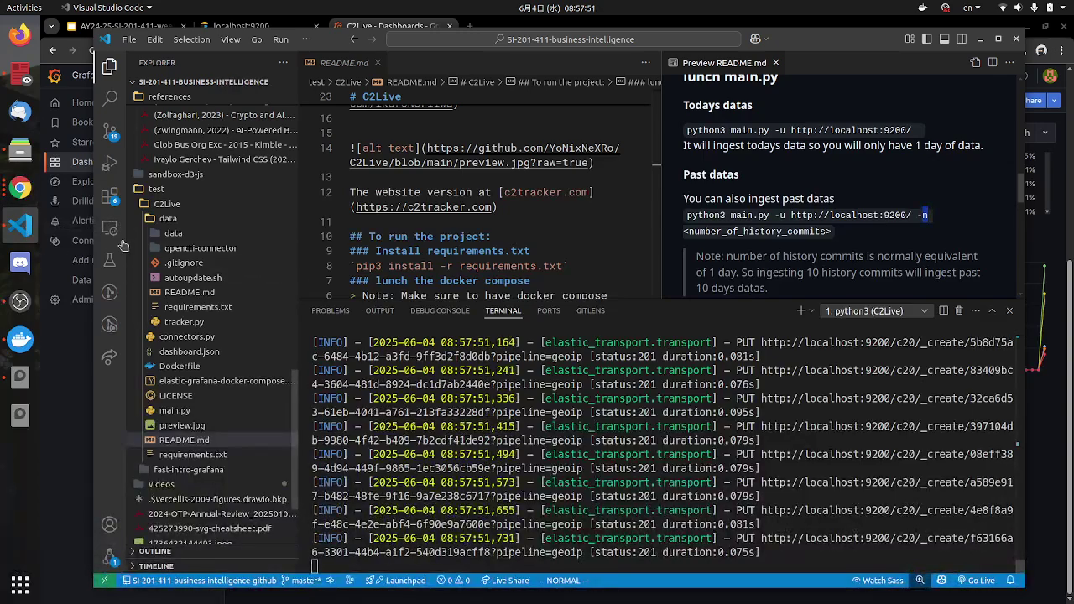
# Step: Collapse the data folder and open dashboard.json, selecting its annotations block beside the README
pyautogui.click(20, 302)
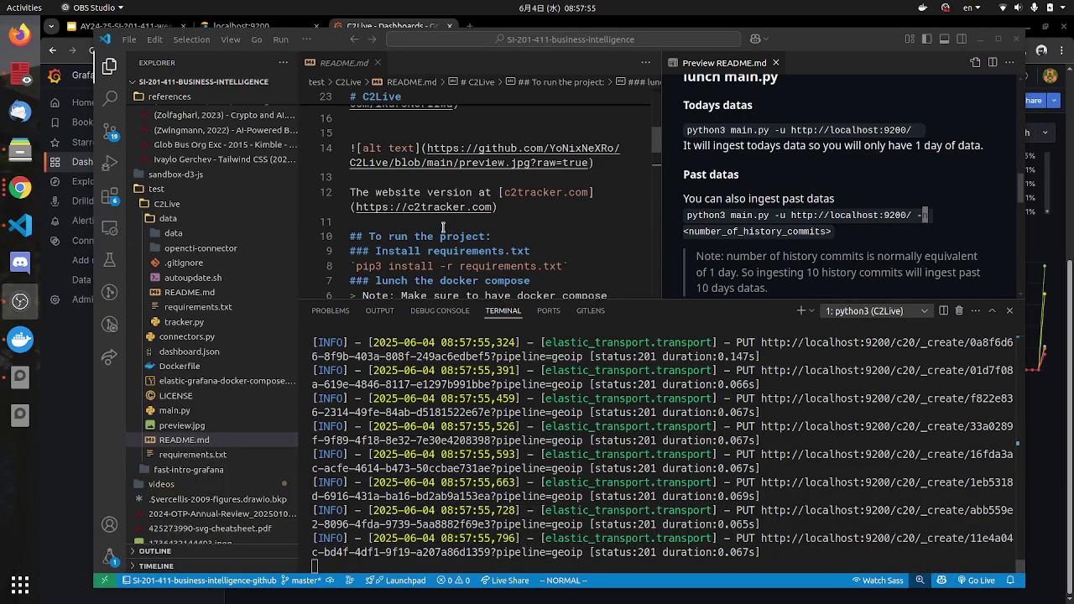
pyautogui.click(152, 220)
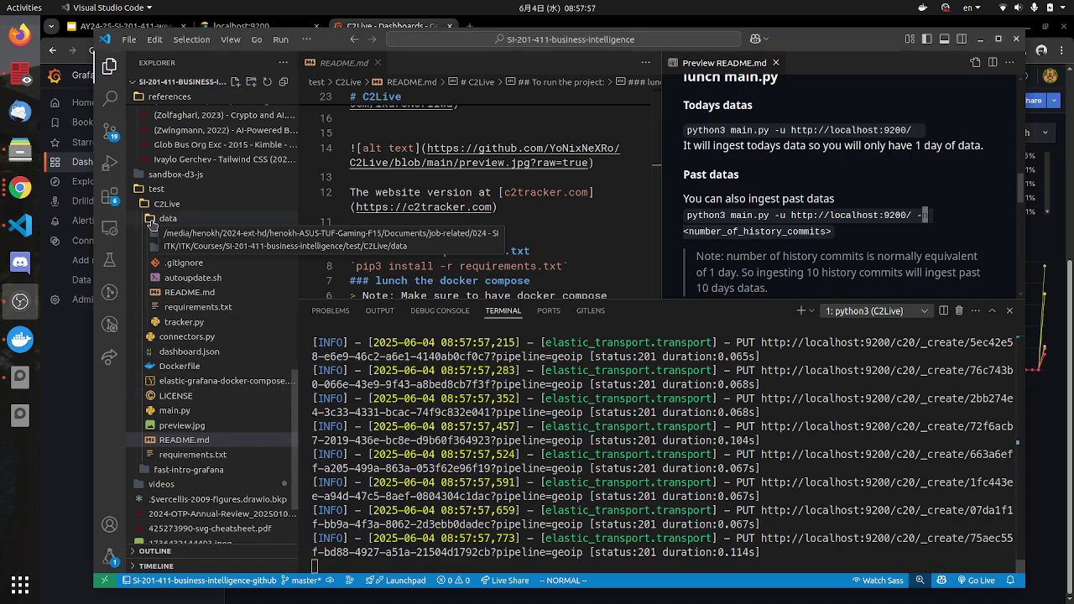
pyautogui.click(190, 249)
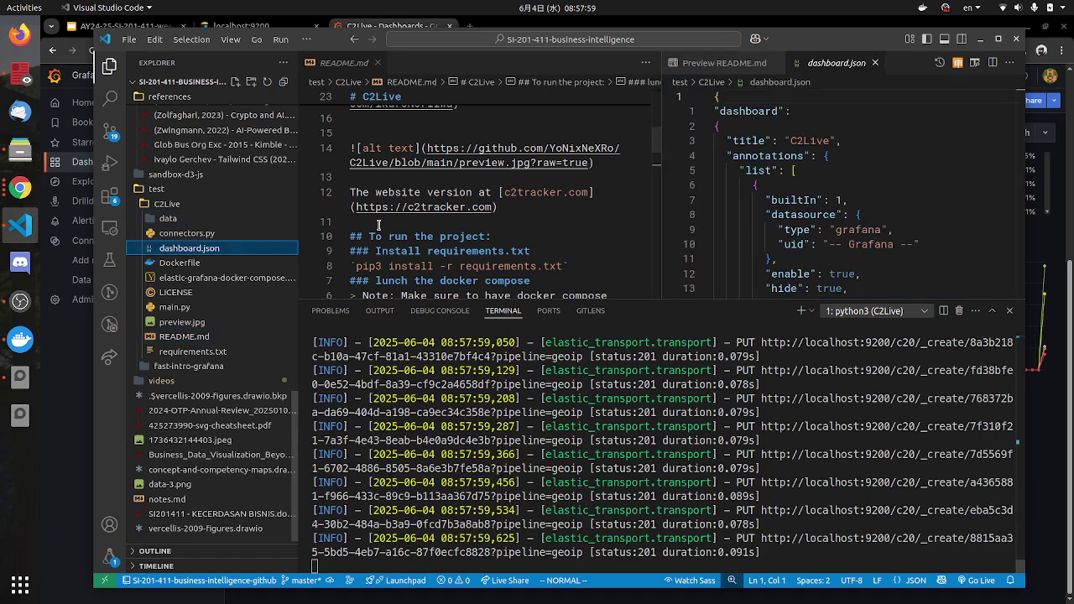
pyautogui.moveTo(750, 157); pyautogui.dragTo(812, 235)
pyautogui.scroll(-2, 812, 235)
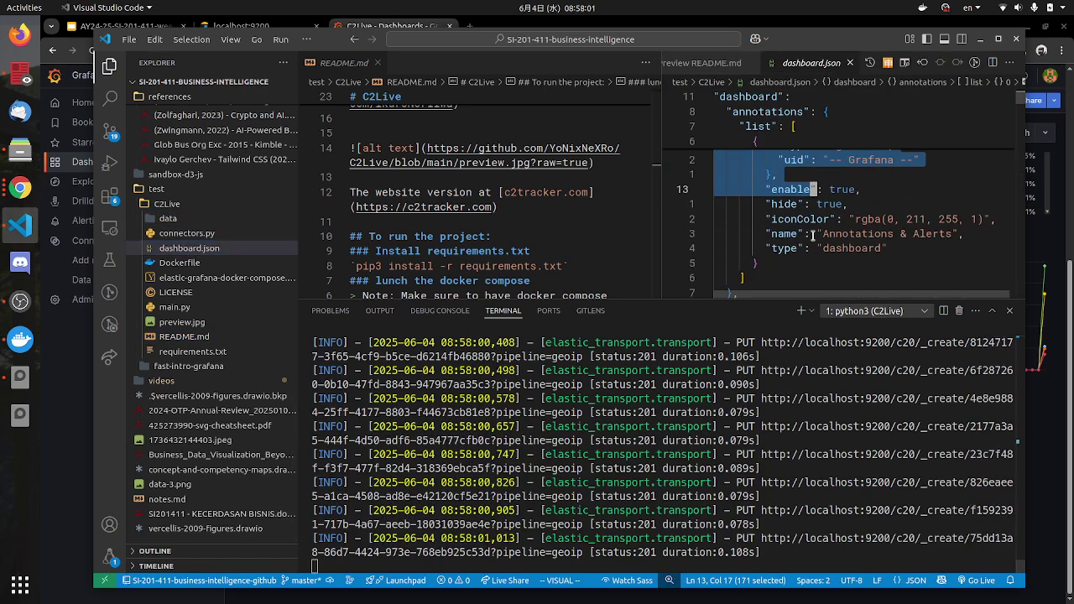
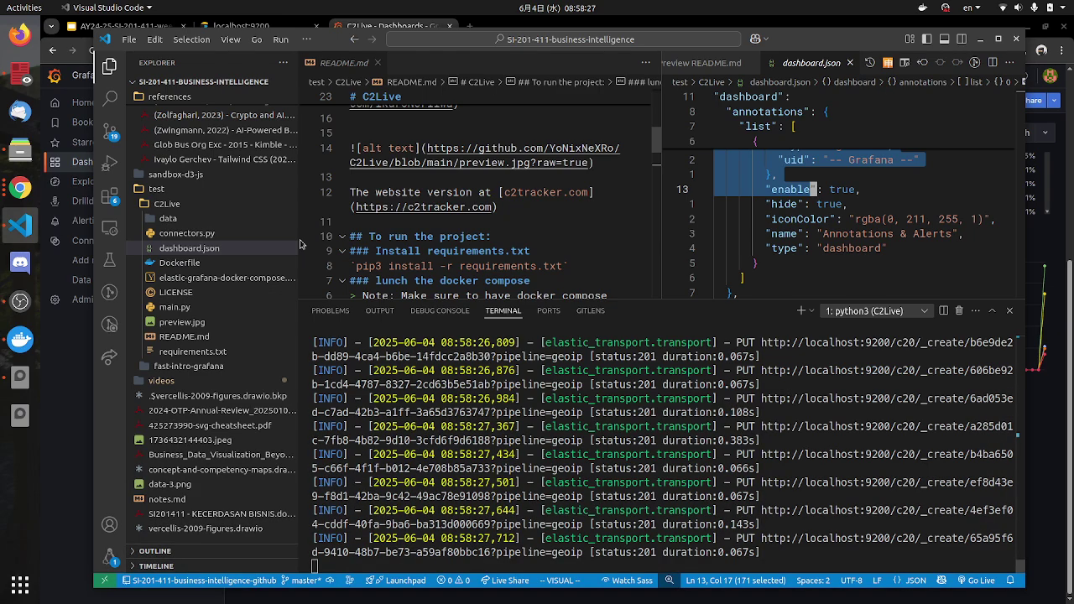
# Step: Check today's date in the top-bar calendar, then bring up the Grafana C2Live dashboard in Chrome
pyautogui.click(540, 7)
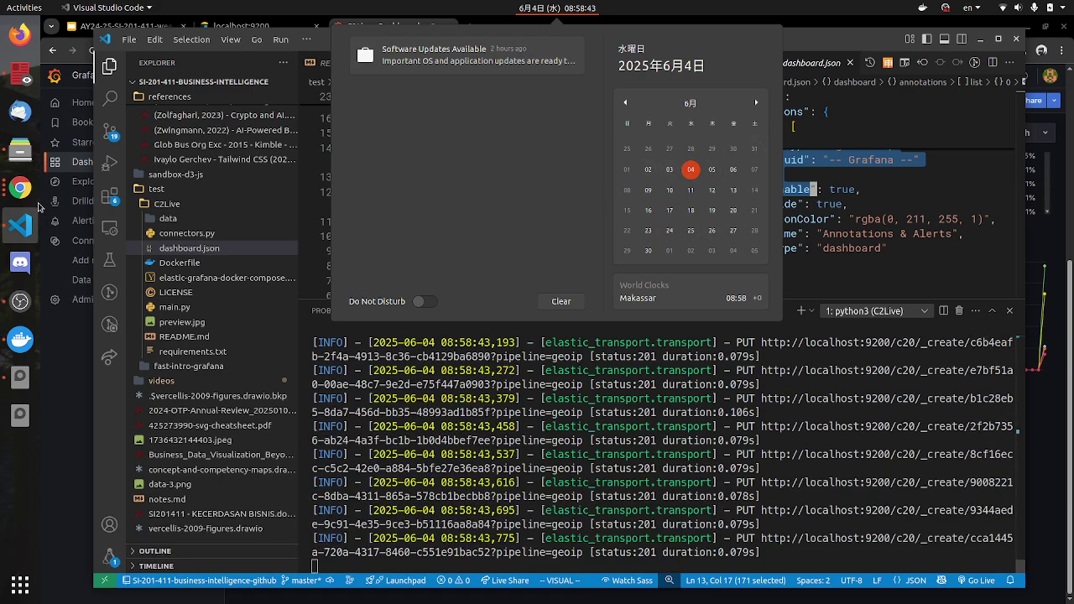
pyautogui.click(31, 199)
pyautogui.click(25, 194)
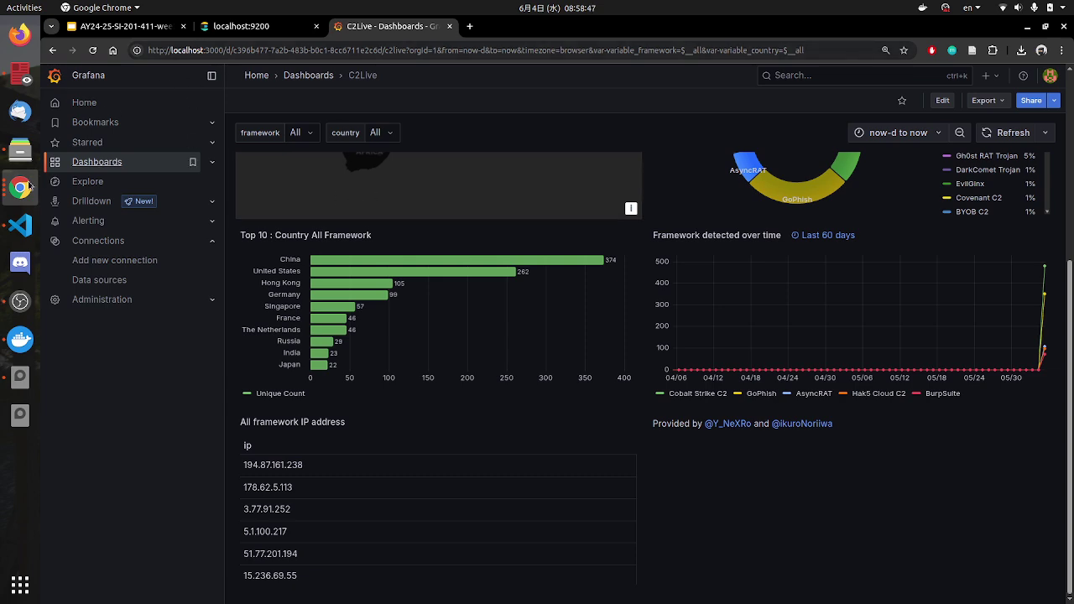
pyautogui.click(96, 283)
pyautogui.click(302, 205)
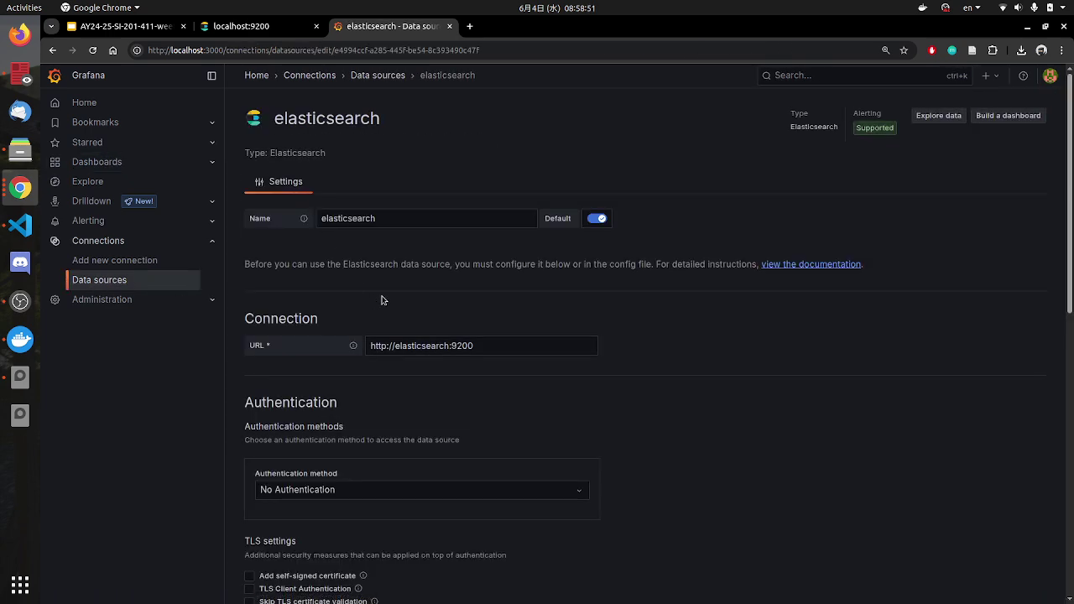
pyautogui.scroll(-5, 382, 299)
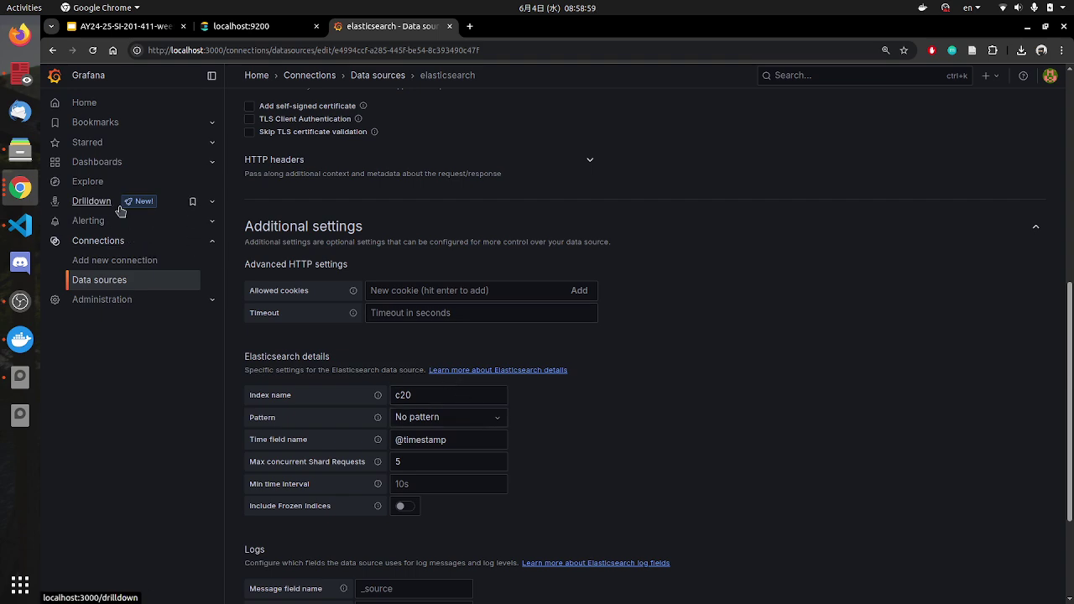
pyautogui.click(20, 225)
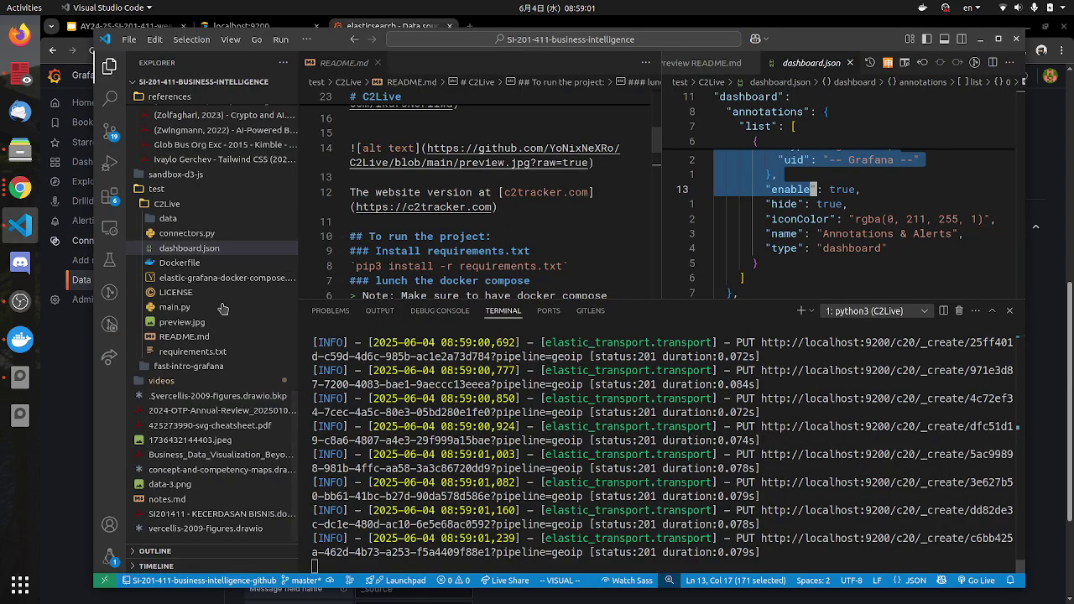
# Step: Open main.py, widen its editor group and hide the Explorer sidebar to show loop_on_data
pyautogui.click(176, 307)
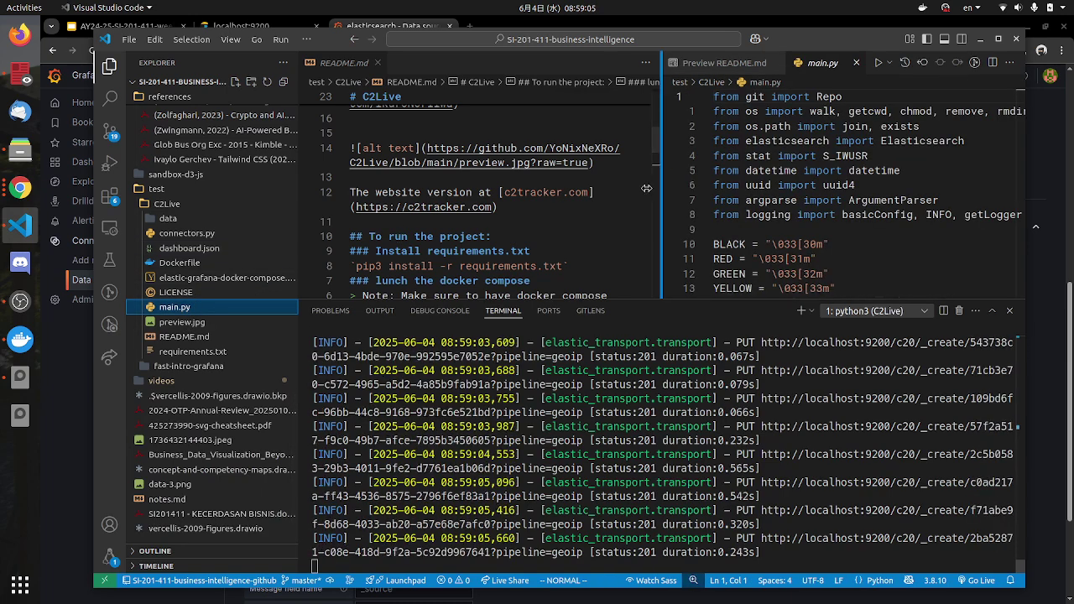
pyautogui.moveTo(661, 188); pyautogui.dragTo(624, 188)
pyautogui.scroll(-9, 807, 218)
pyautogui.scroll(-10, 807, 217)
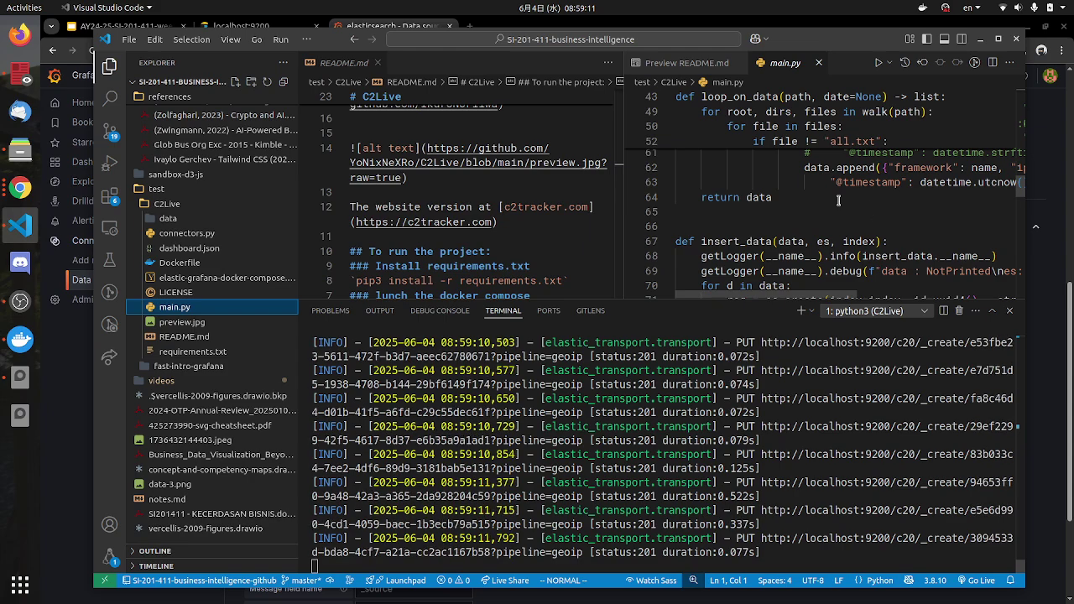
pyautogui.scroll(2, 878, 216)
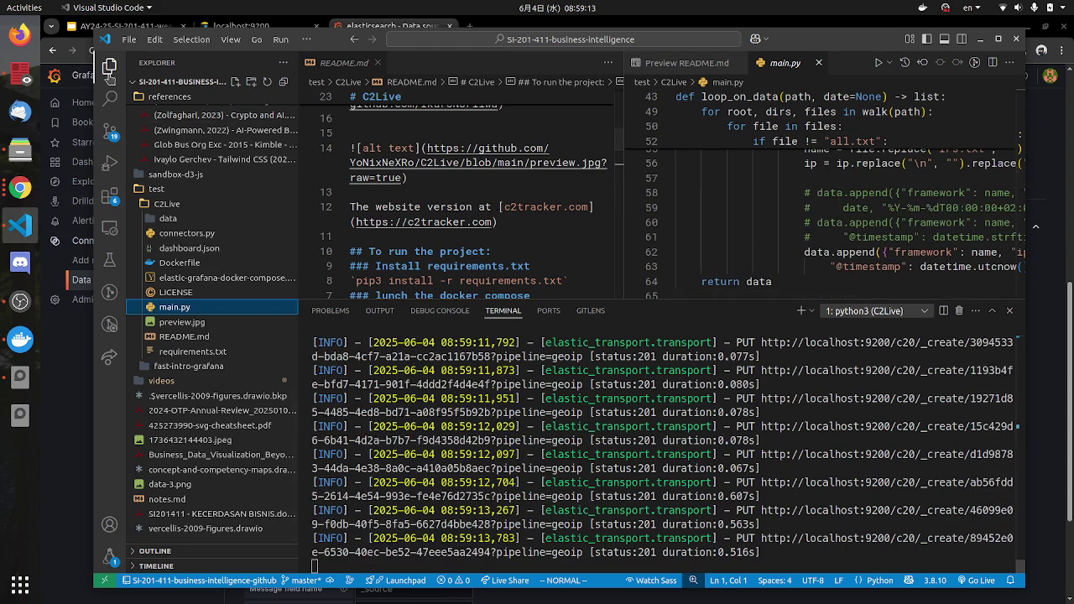
pyautogui.click(109, 65)
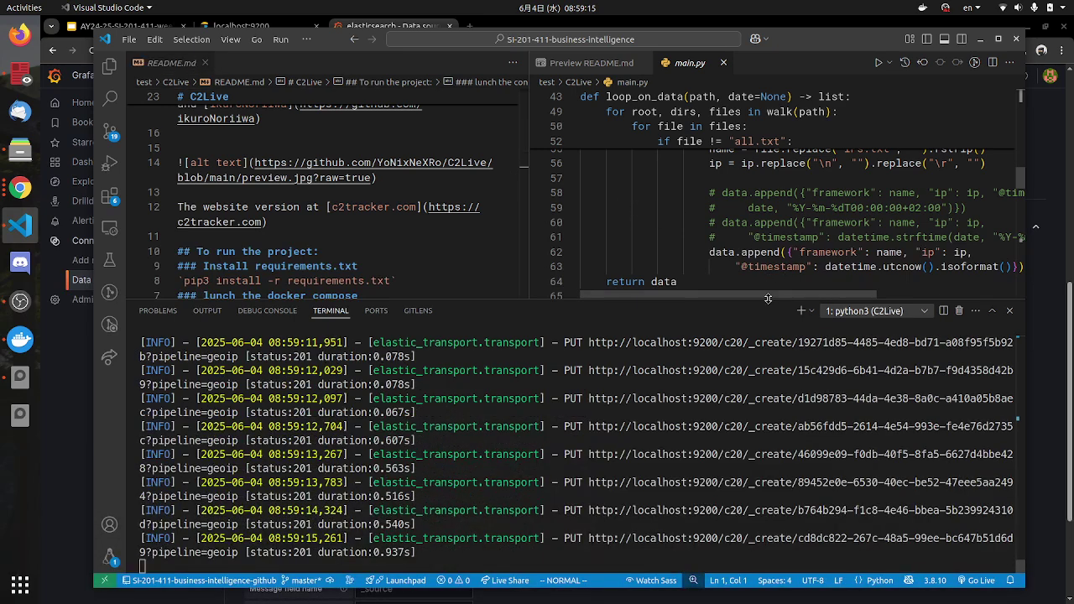
pyautogui.moveTo(768, 299); pyautogui.dragTo(876, 299)
pyautogui.moveTo(877, 237); pyautogui.dragTo(633, 223)
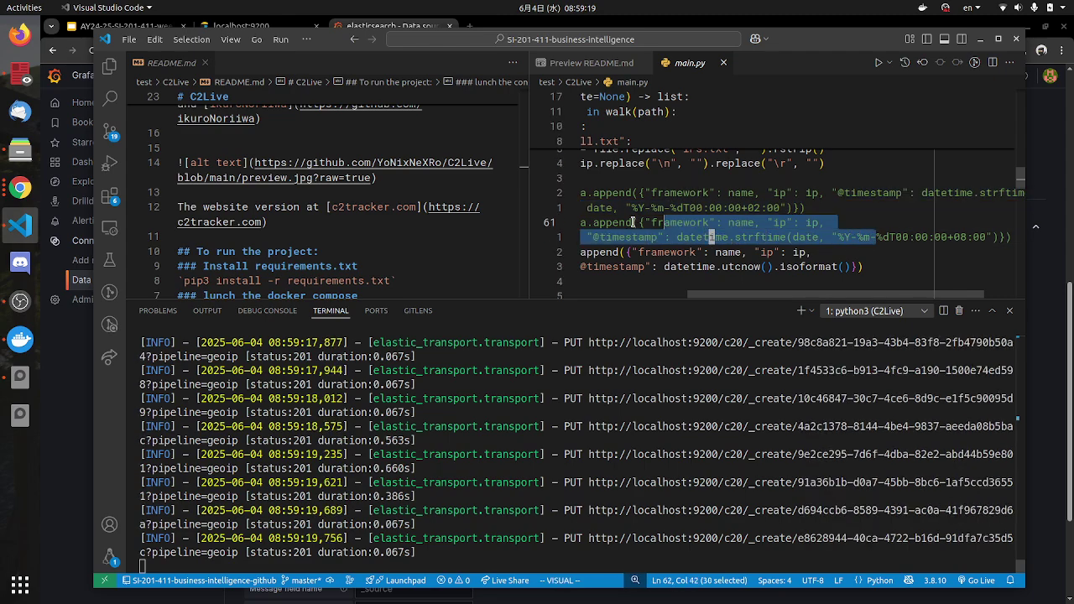
pyautogui.moveTo(911, 295); pyautogui.dragTo(878, 295)
pyautogui.hotkey('ctrl', '/')
pyautogui.moveTo(811, 208); pyautogui.dragTo(777, 208)
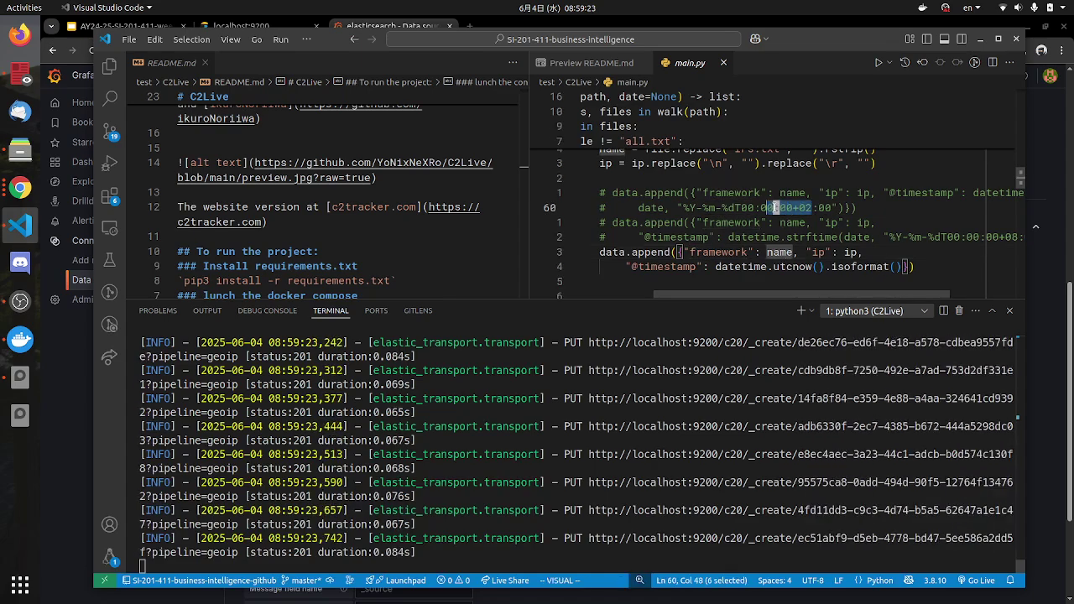
pyautogui.press('l')
pyautogui.press('l')
pyautogui.press('l')
pyautogui.press('l')
pyautogui.press('l')
pyautogui.press('l')
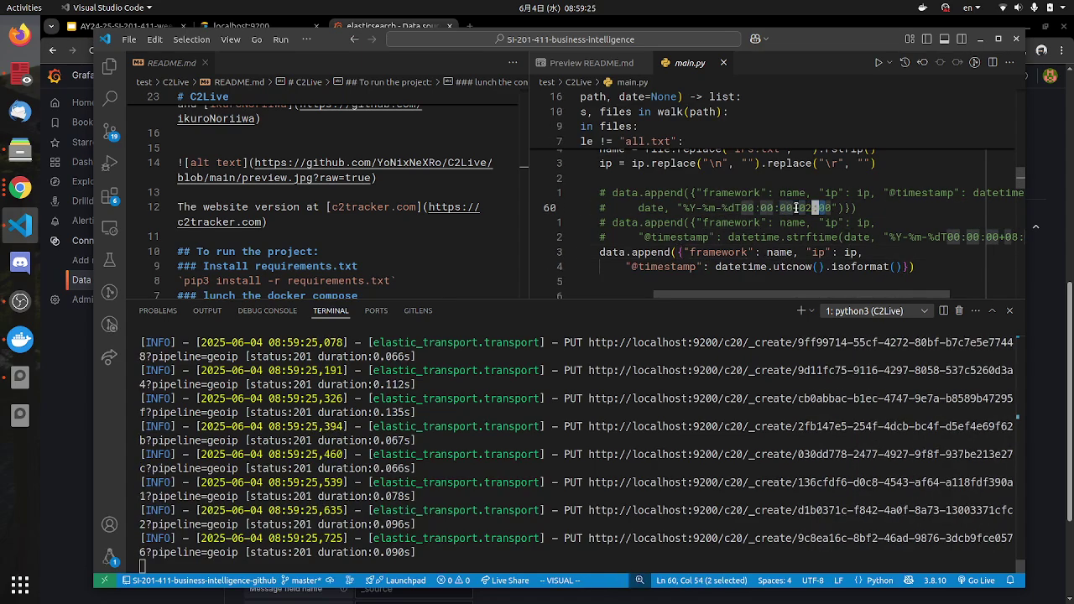
pyautogui.press('h')
pyautogui.press('h')
pyautogui.press('h')
pyautogui.press('h')
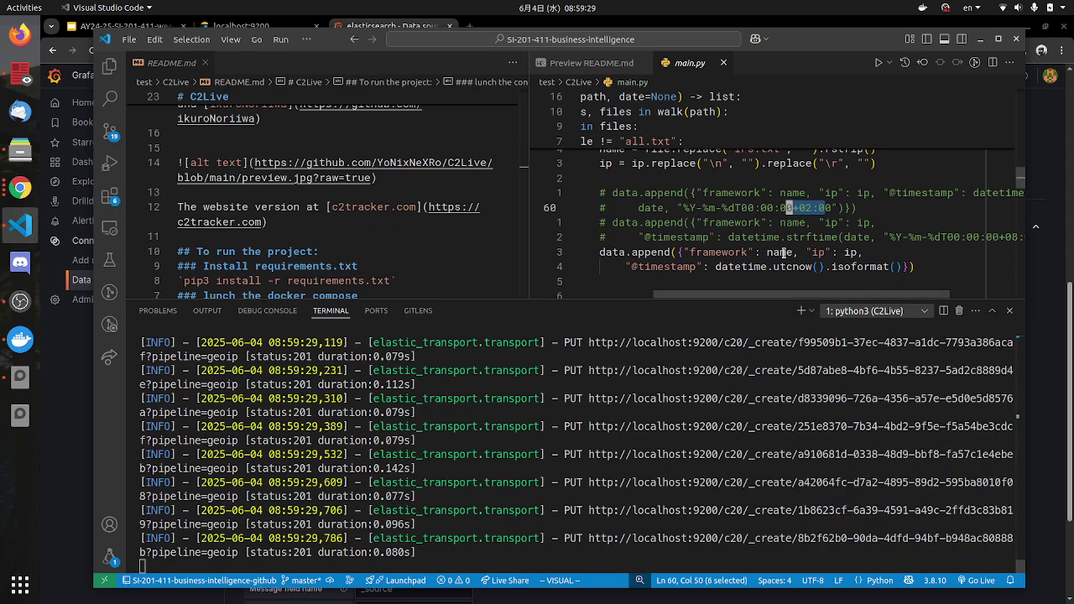
pyautogui.press('Escape')
pyautogui.press('j')
pyautogui.press('j')
pyautogui.press('e')
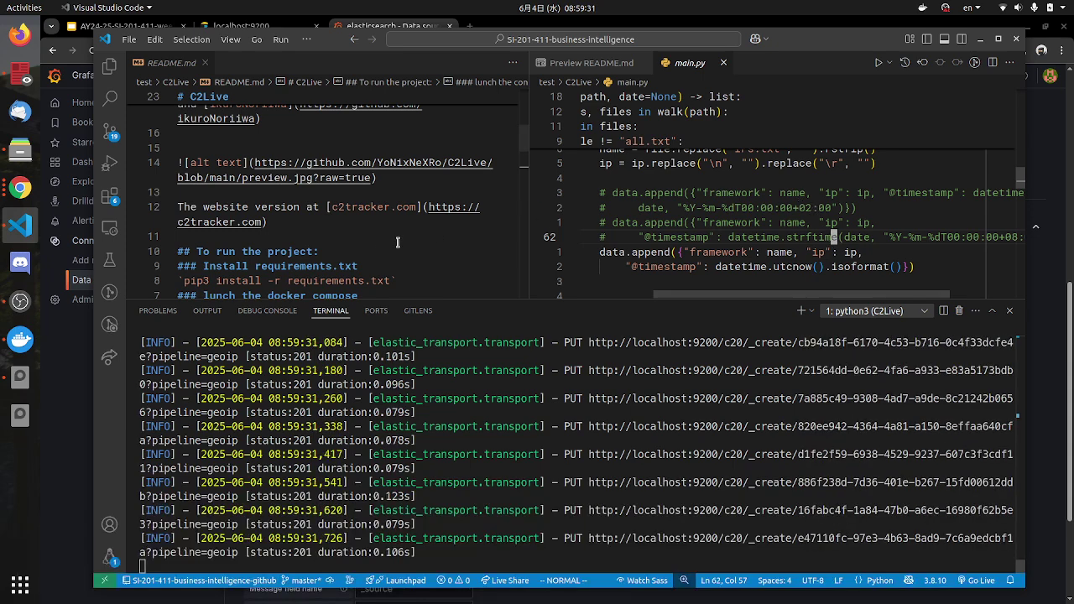
pyautogui.moveTo(831, 208); pyautogui.dragTo(762, 208)
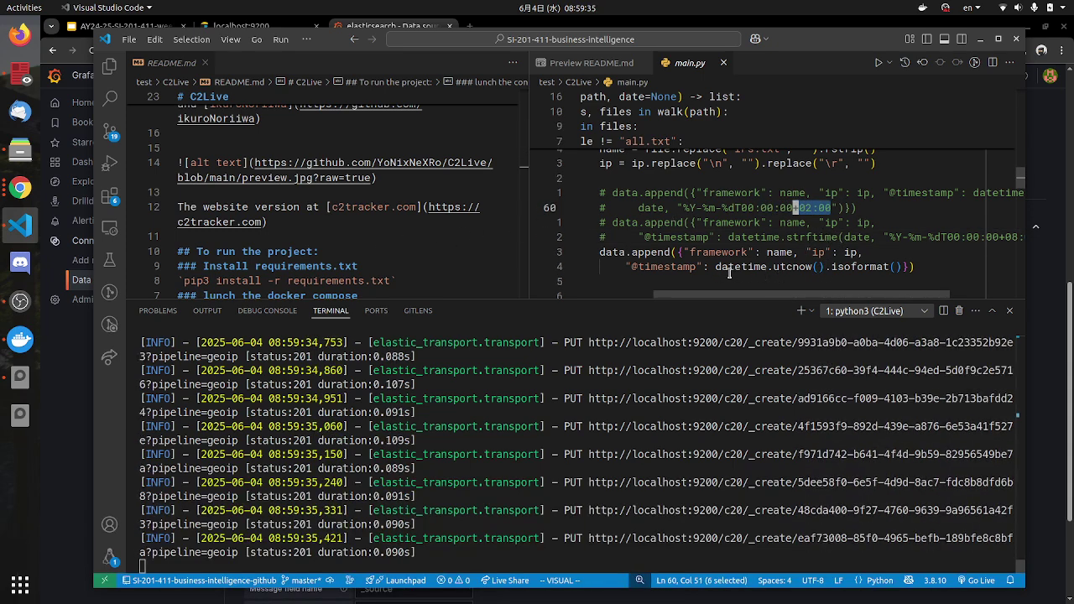
pyautogui.moveTo(718, 267); pyautogui.dragTo(782, 267)
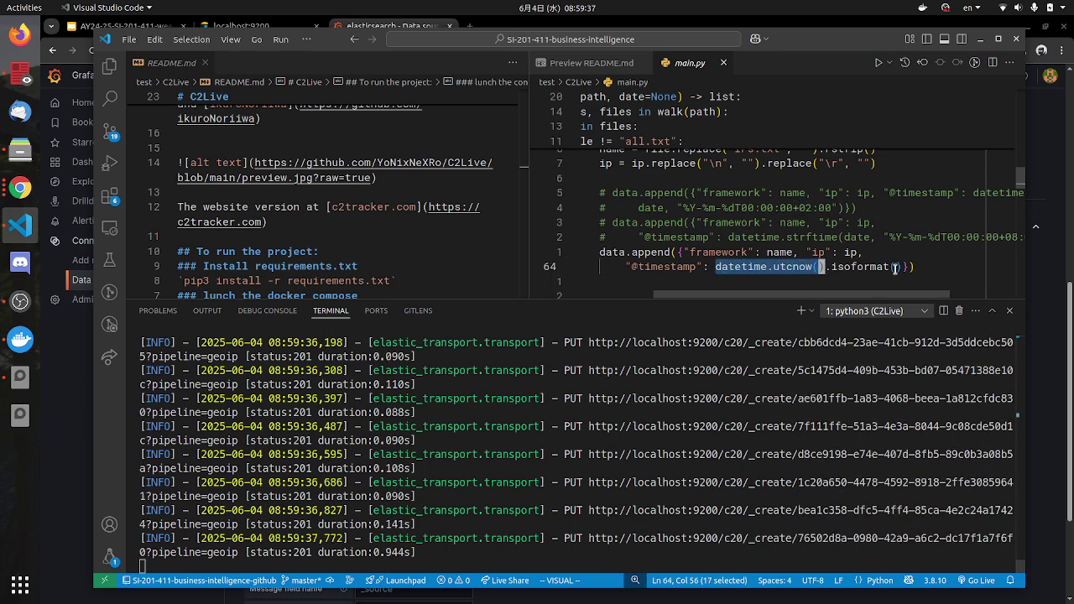
pyautogui.moveTo(895, 267); pyautogui.dragTo(833, 270)
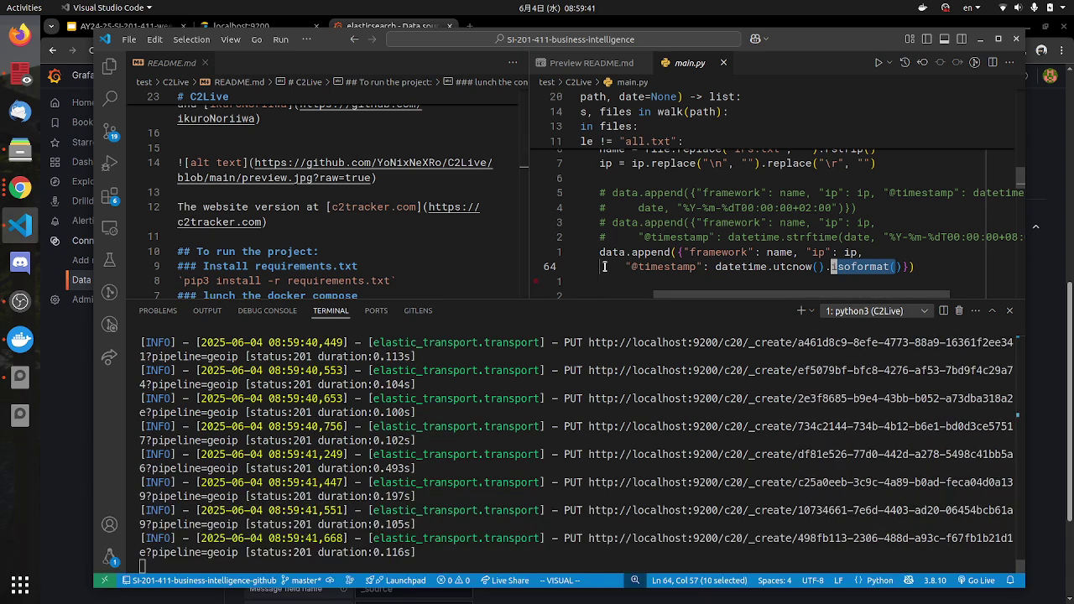
pyautogui.moveTo(697, 295); pyautogui.dragTo(327, 286)
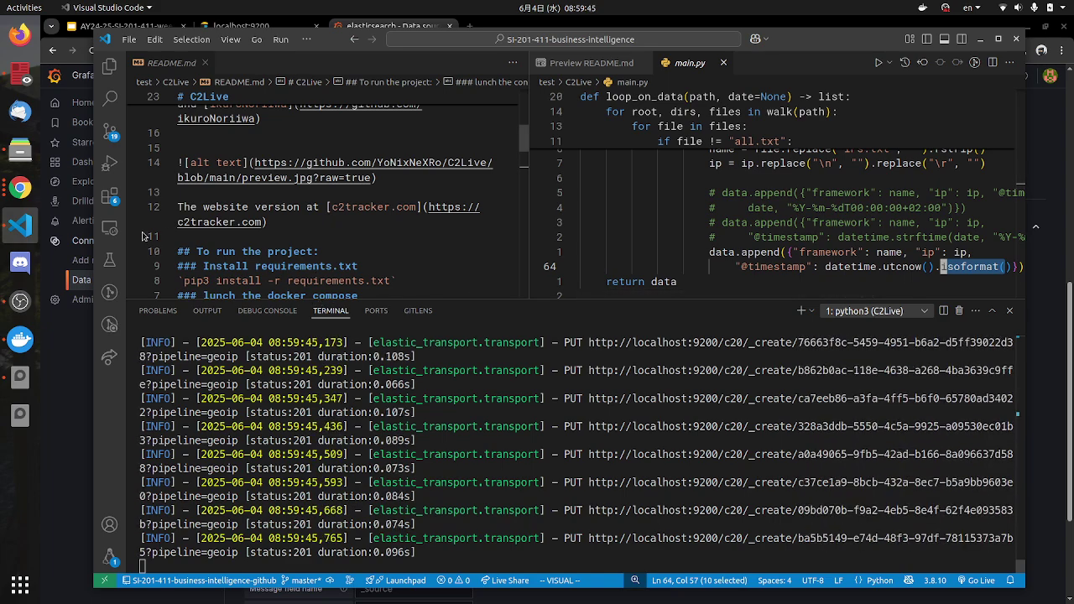
pyautogui.click(20, 188)
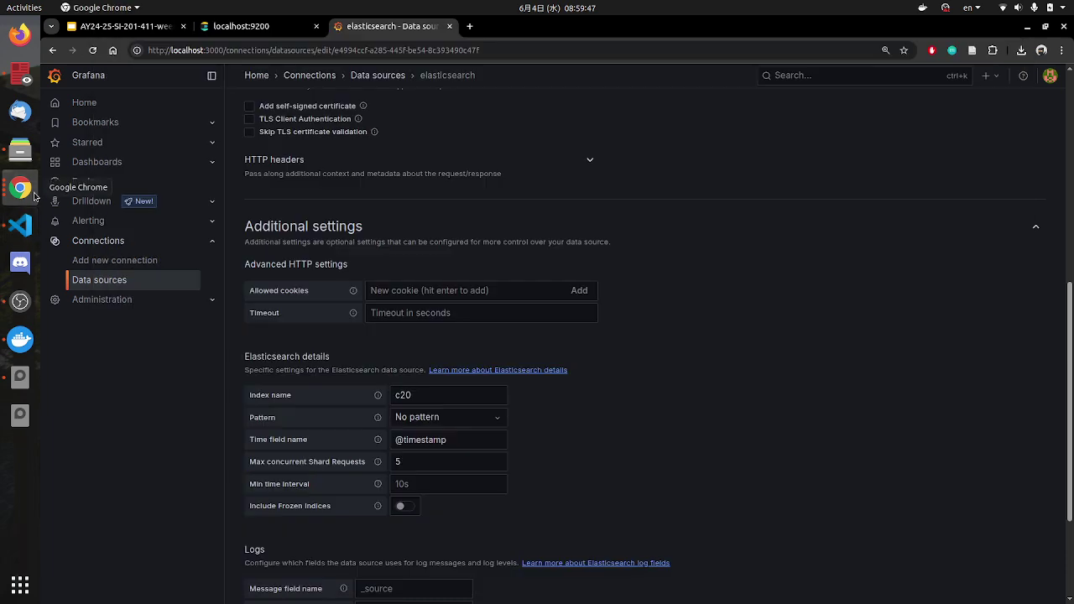
pyautogui.click(132, 27)
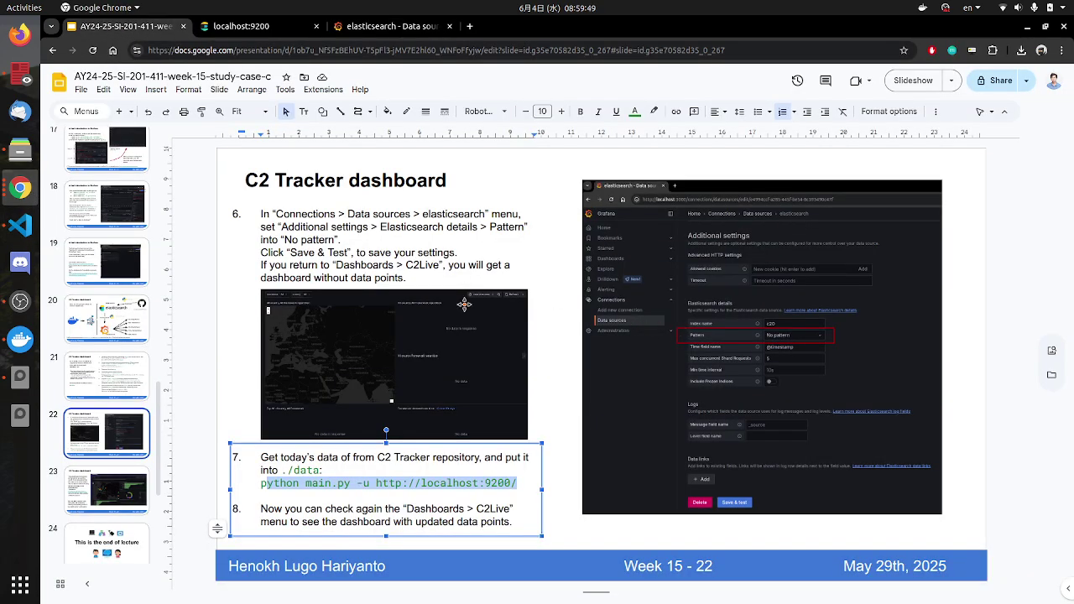
pyautogui.click(117, 369)
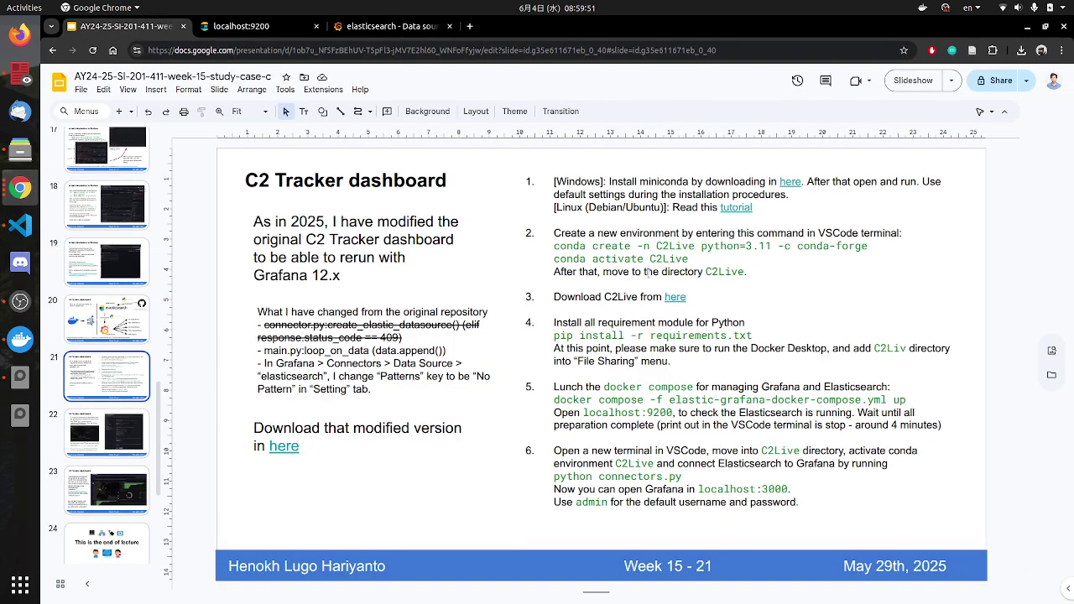
pyautogui.moveTo(754, 272); pyautogui.dragTo(554, 234)
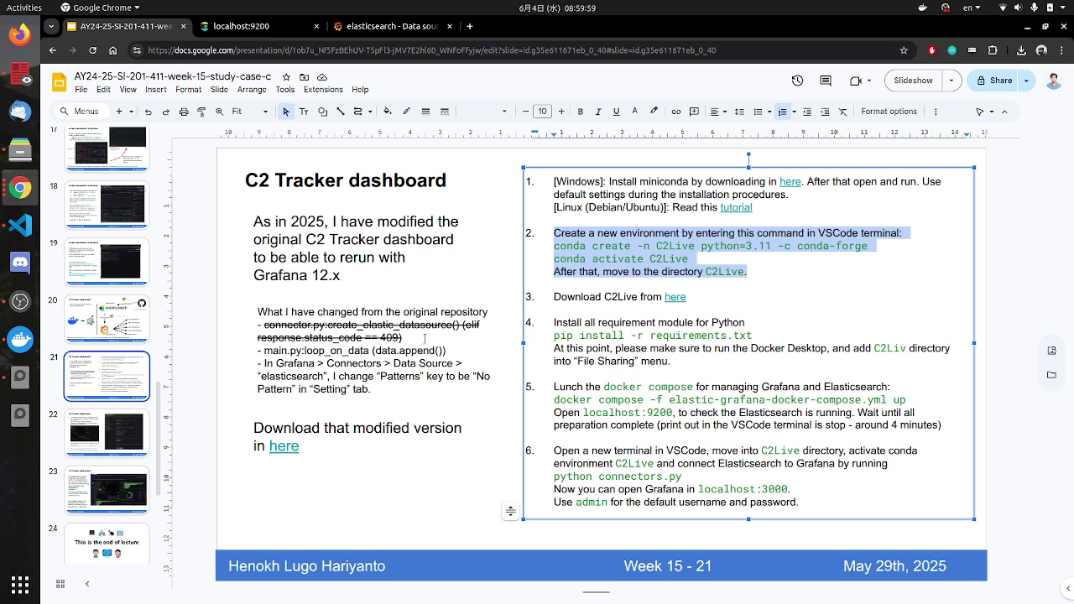
pyautogui.moveTo(413, 332); pyautogui.dragTo(250, 317)
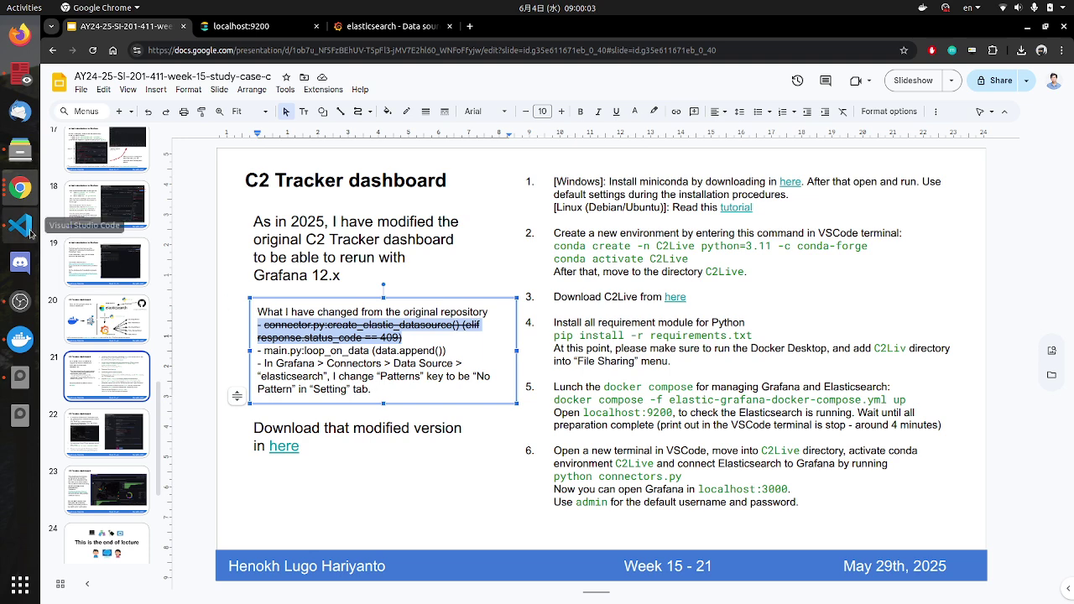
pyautogui.click(25, 229)
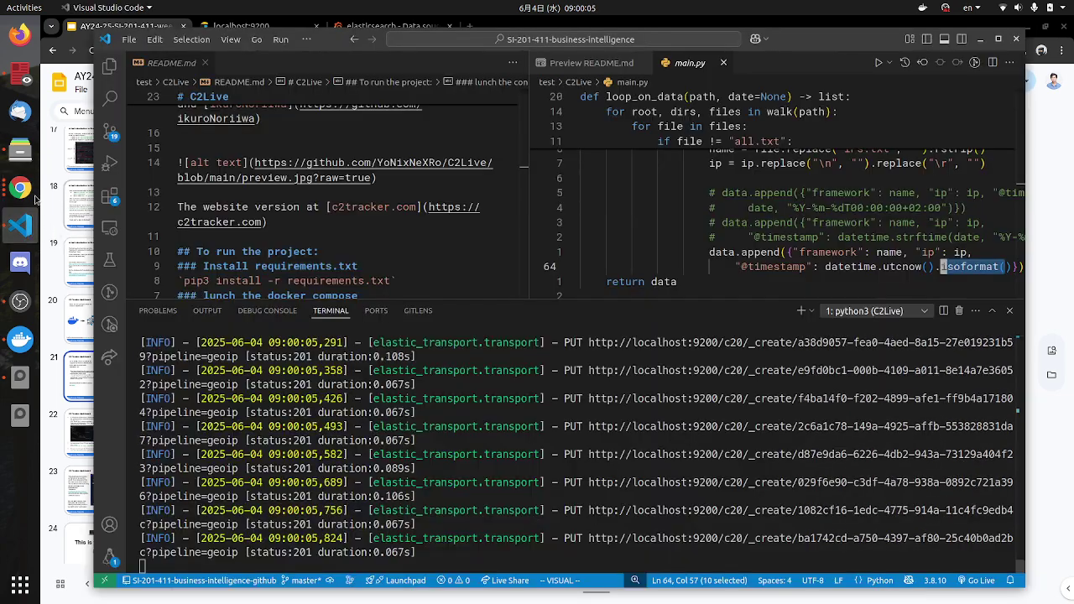
pyautogui.click(21, 189)
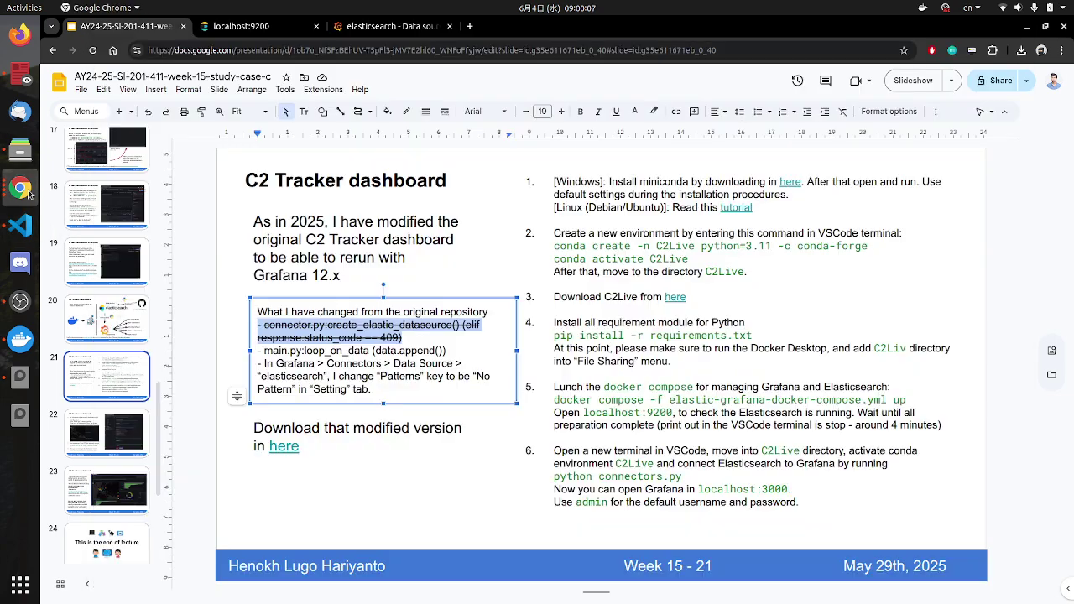
pyautogui.click(373, 27)
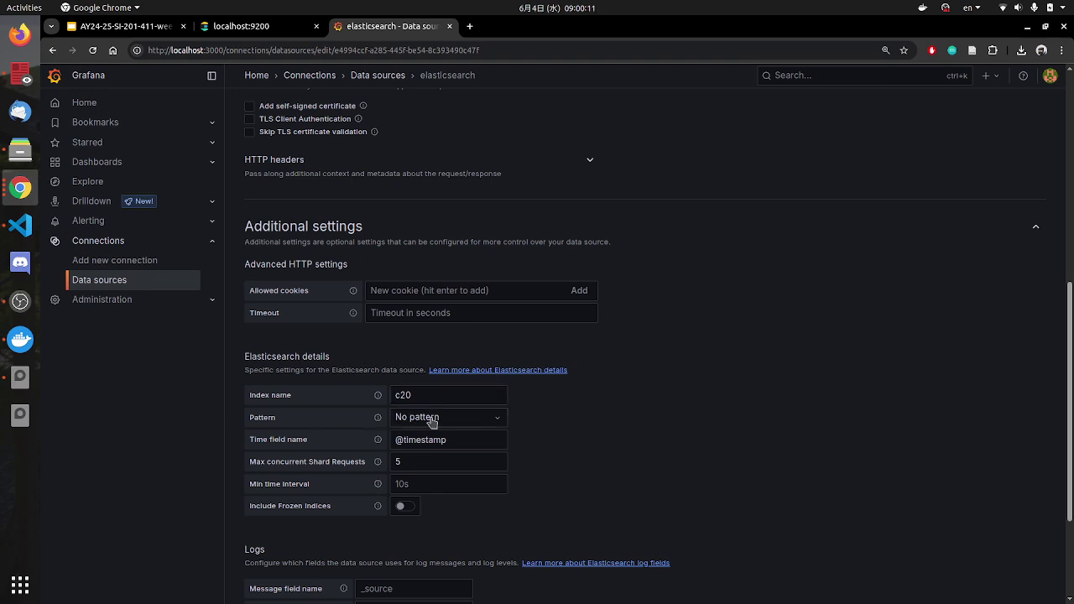
# Step: Reopen C2Live from the Dashboards list twice so its map and framework charts reload
pyautogui.click(20, 225)
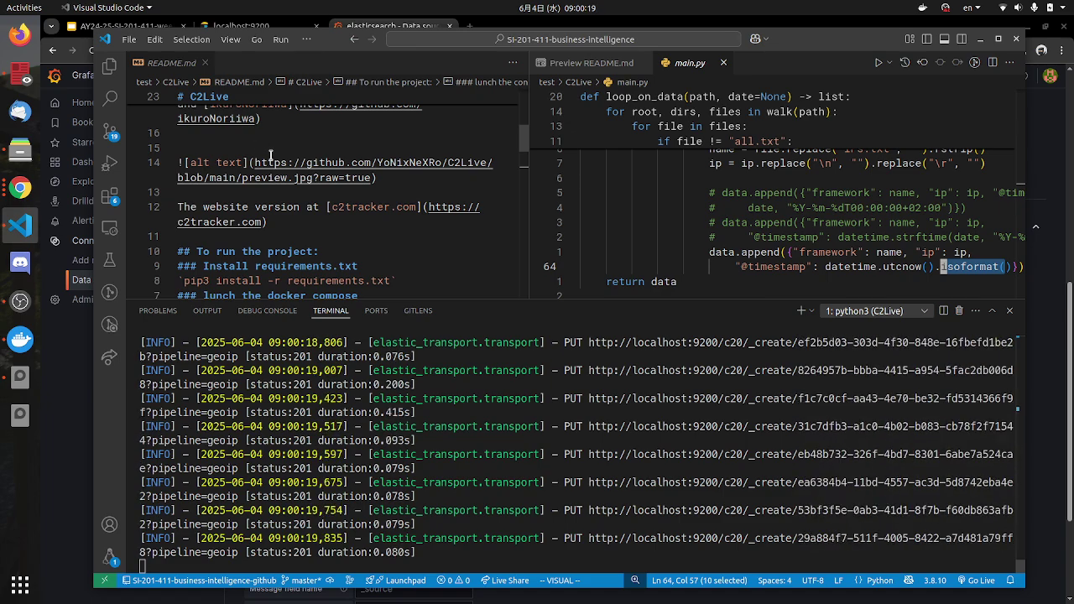
pyautogui.click(20, 188)
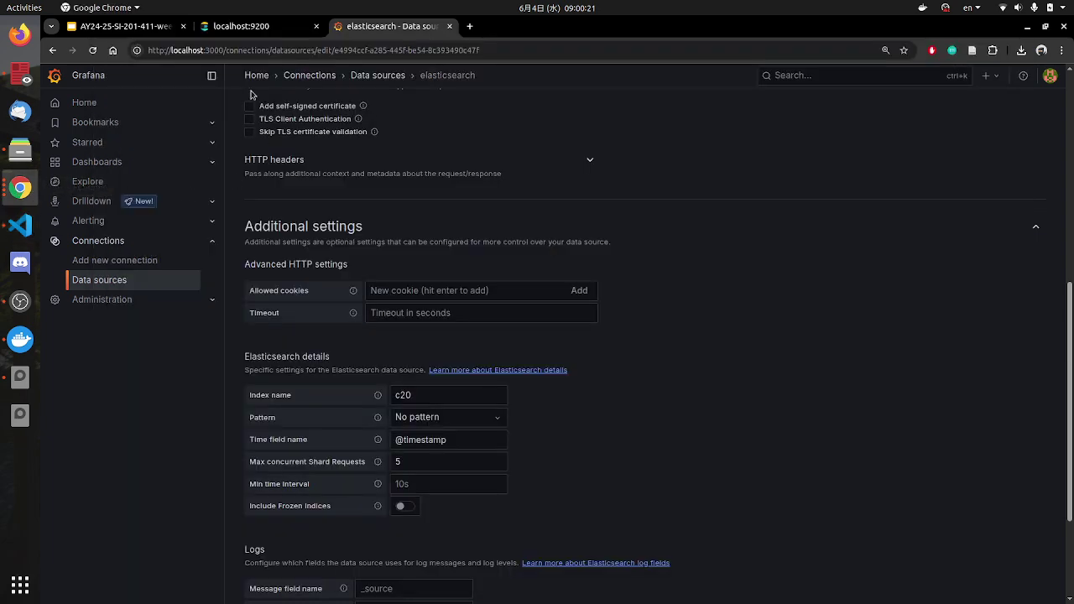
pyautogui.click(117, 163)
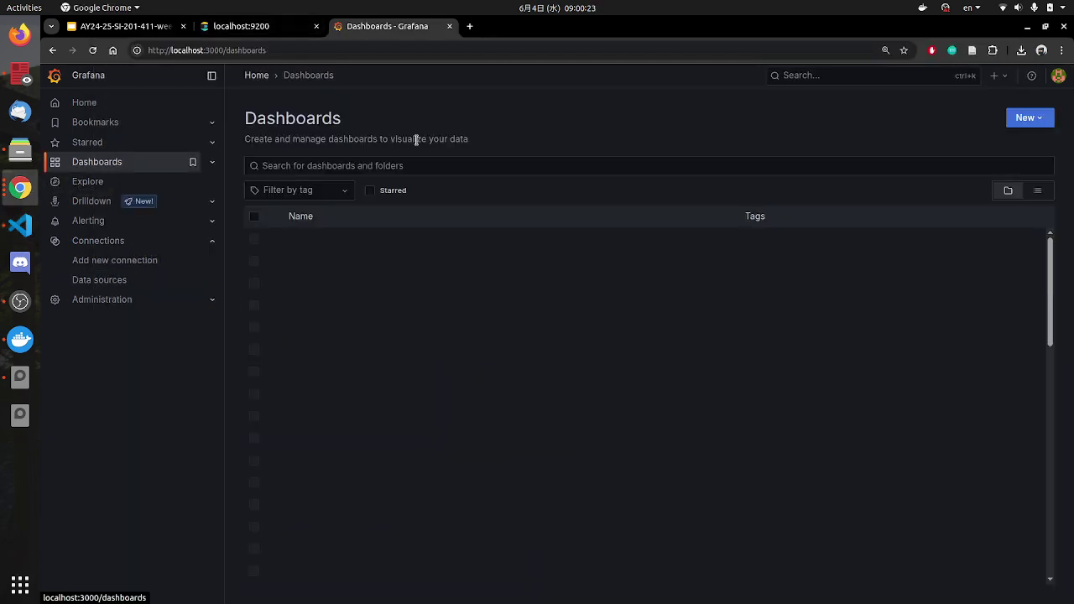
pyautogui.click(315, 239)
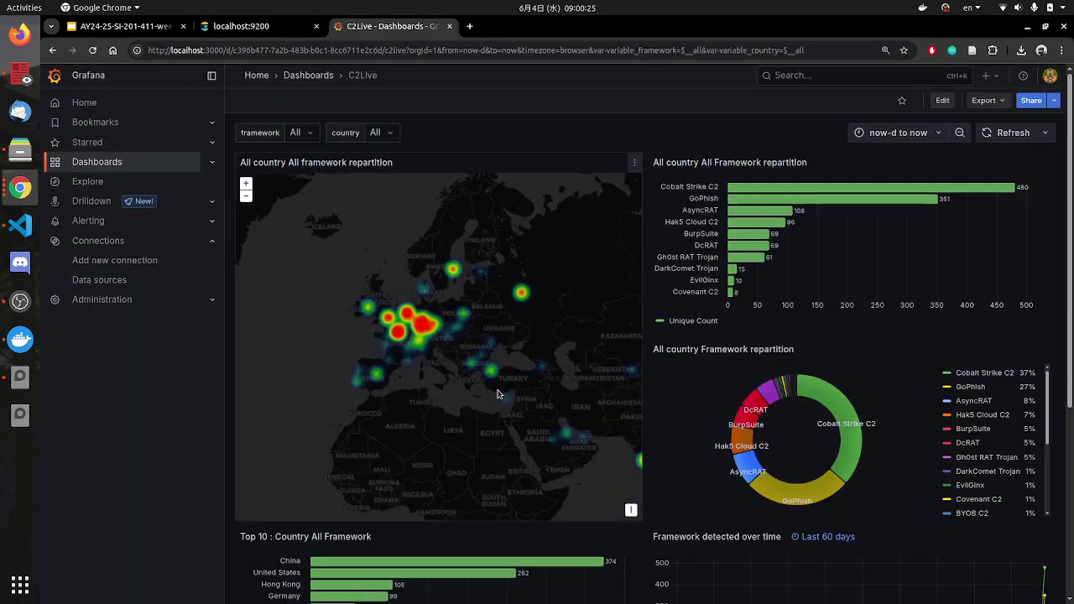
pyautogui.click(103, 163)
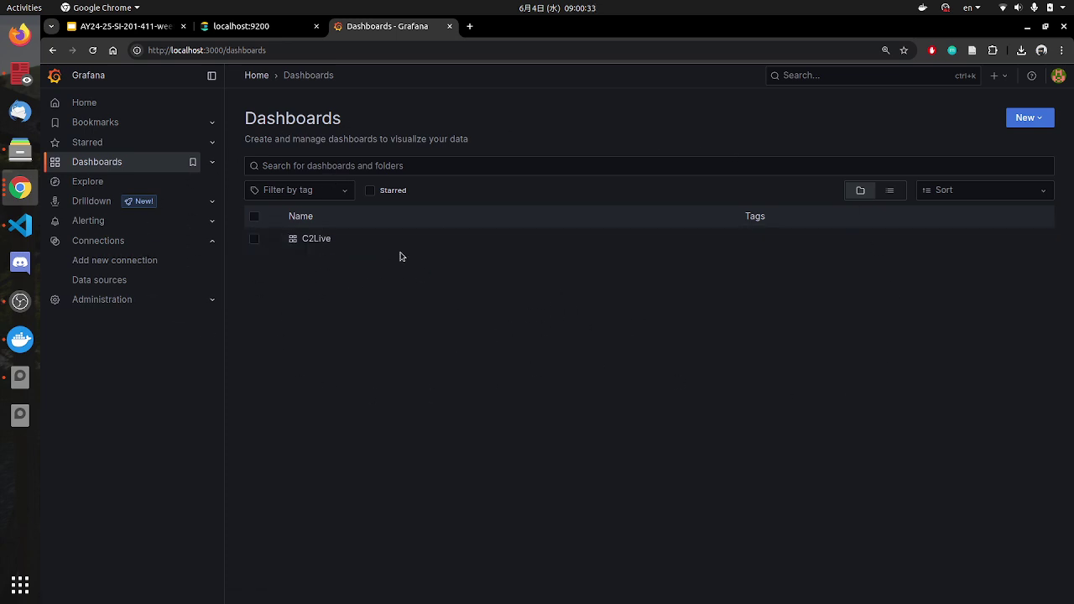
pyautogui.click(316, 239)
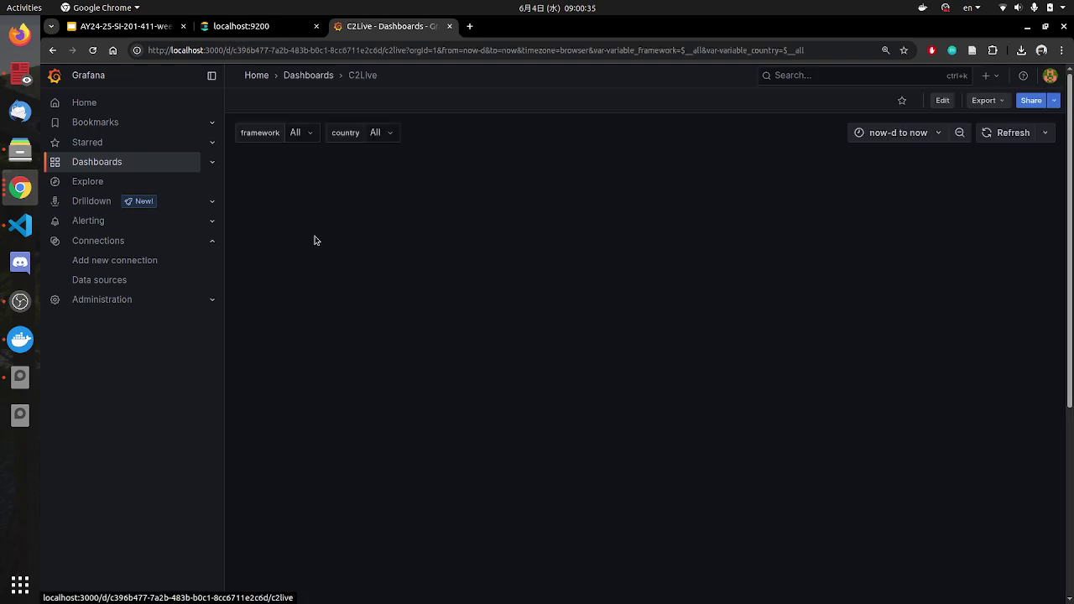
pyautogui.click(53, 51)
pyautogui.click(307, 242)
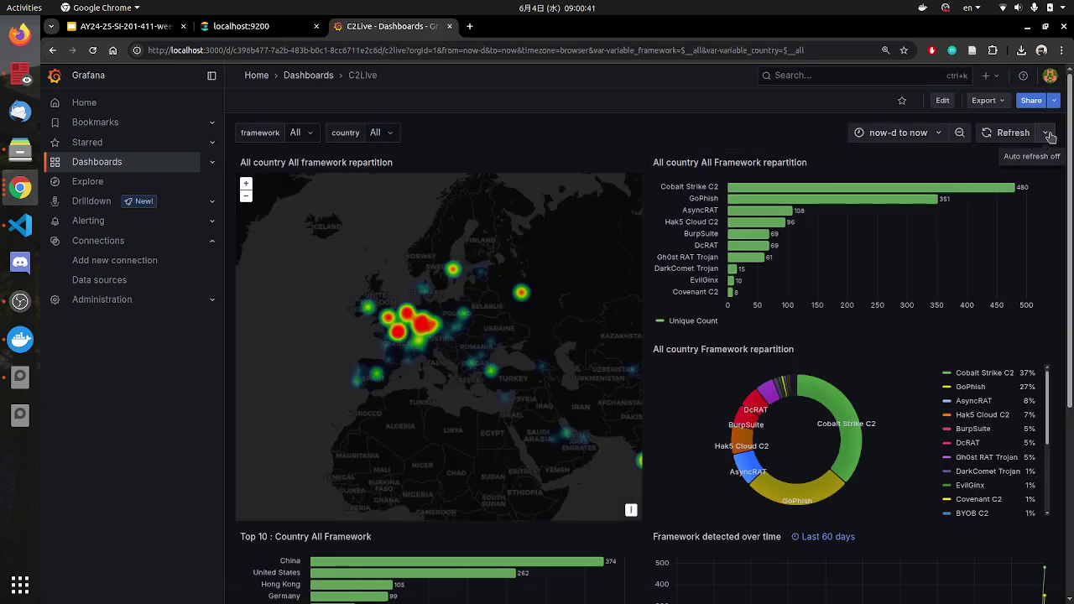
pyautogui.click(1048, 132)
pyautogui.click(847, 101)
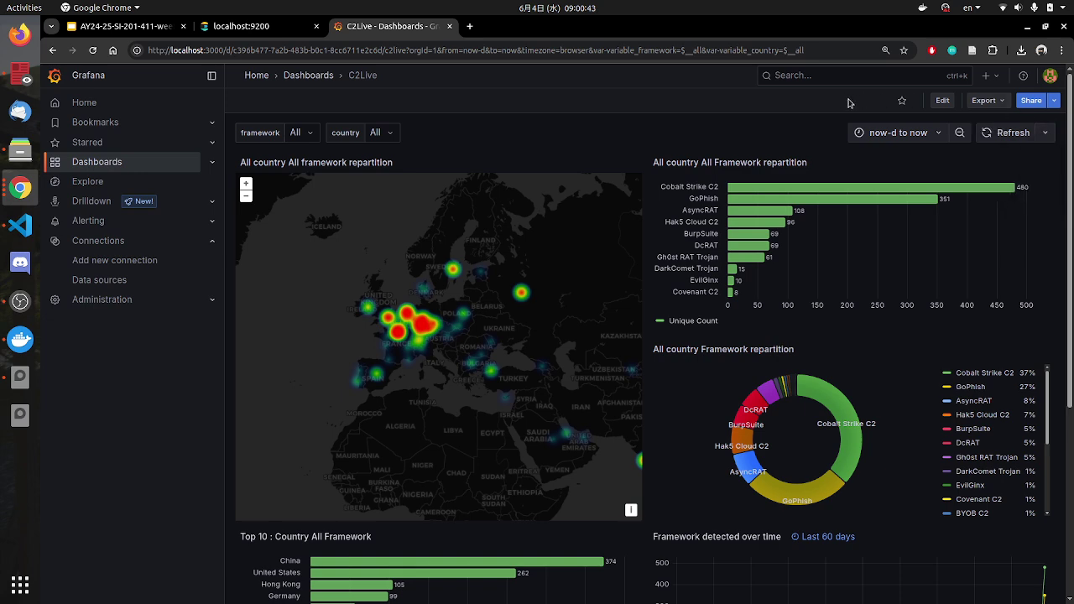
pyautogui.click(997, 101)
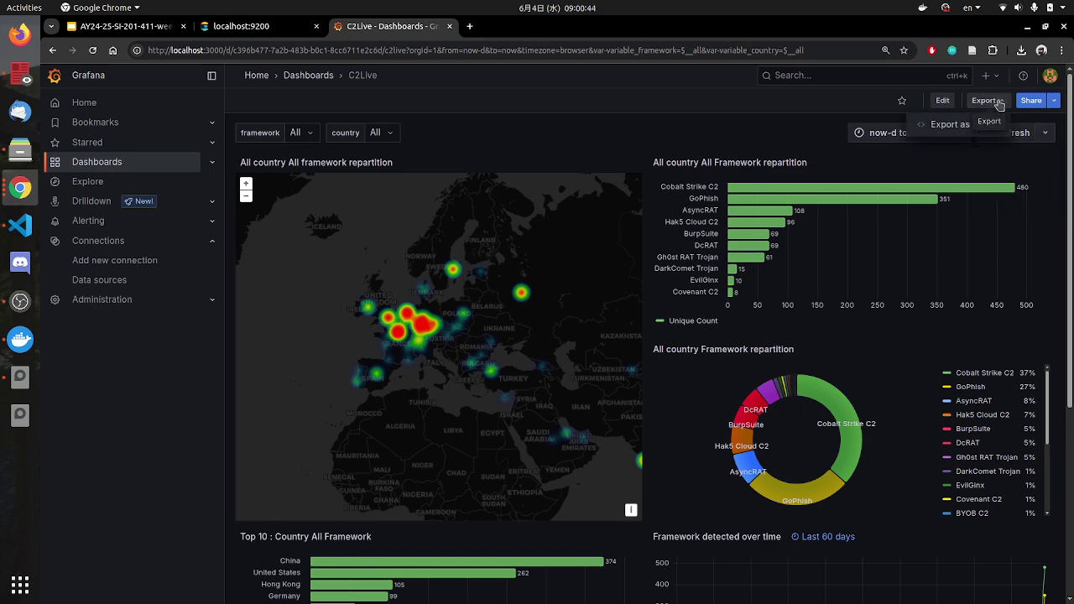
pyautogui.click(1054, 101)
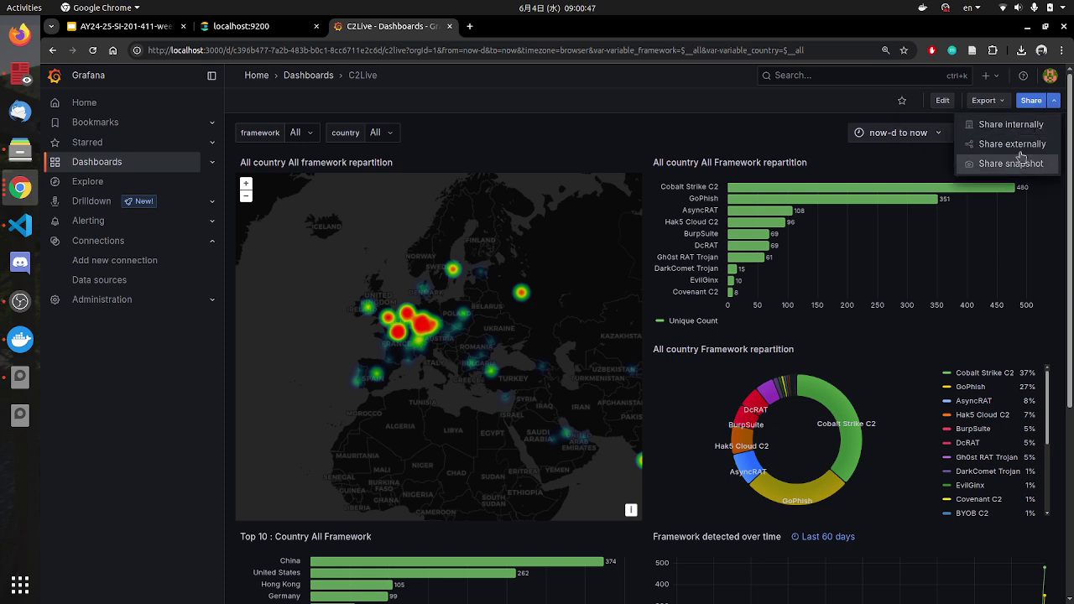
pyautogui.click(644, 106)
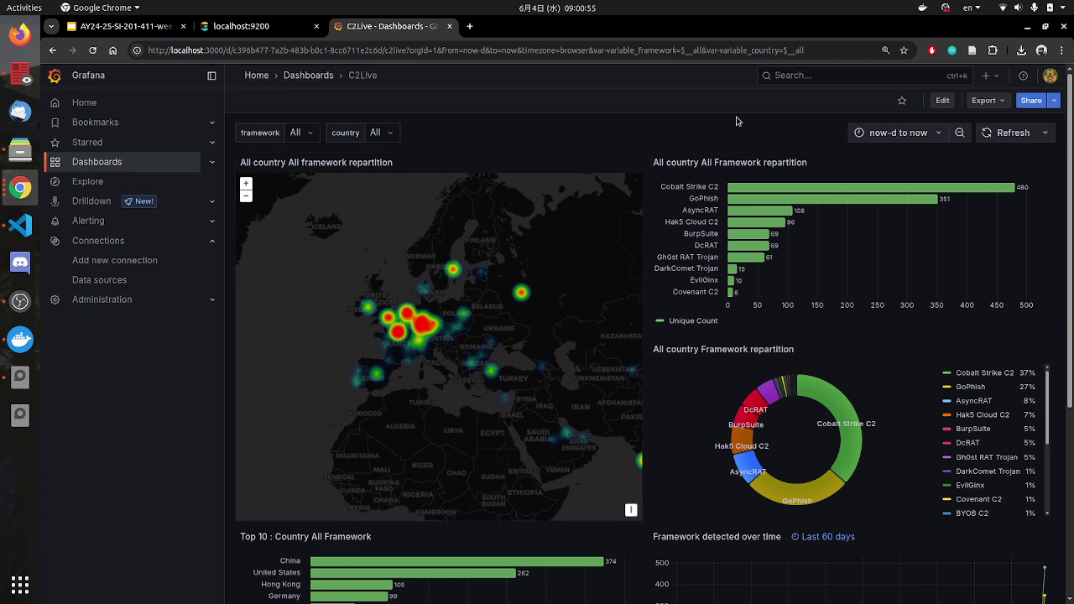
pyautogui.click(475, 29)
# Step: Load the public c2tracker.com dashboard in a new tab and set its time range to Last 2 days
pyautogui.write('c2')
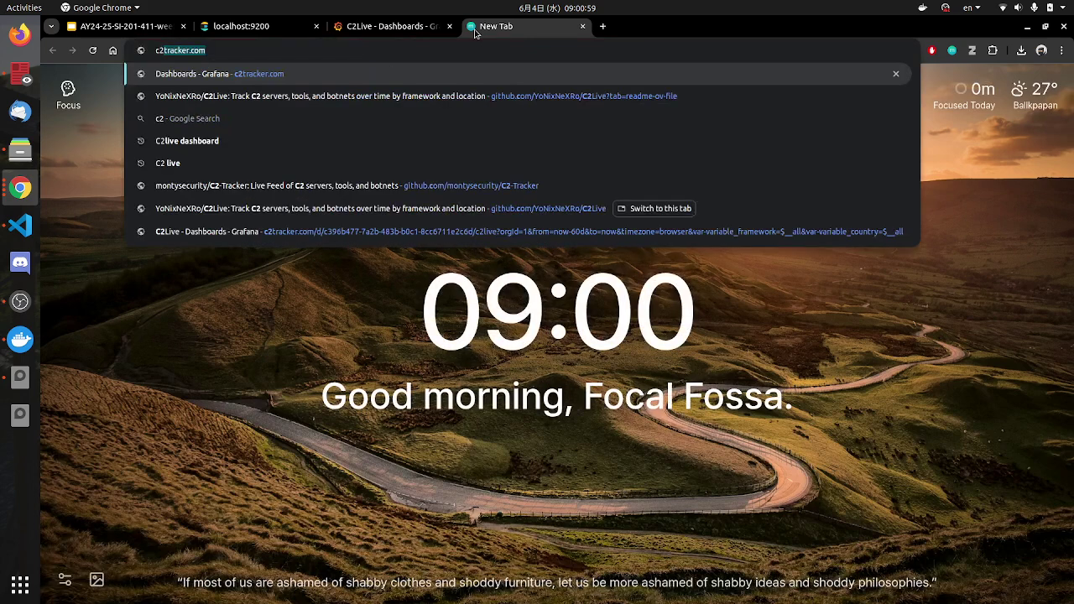
pyautogui.write('tra')
pyautogui.press('Return')
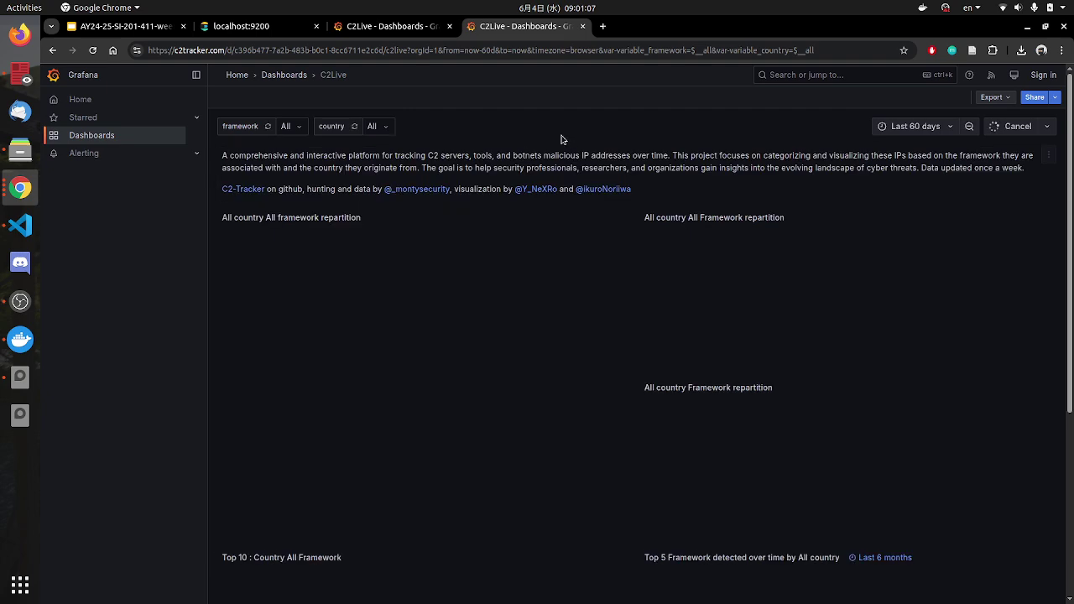
pyautogui.click(385, 24)
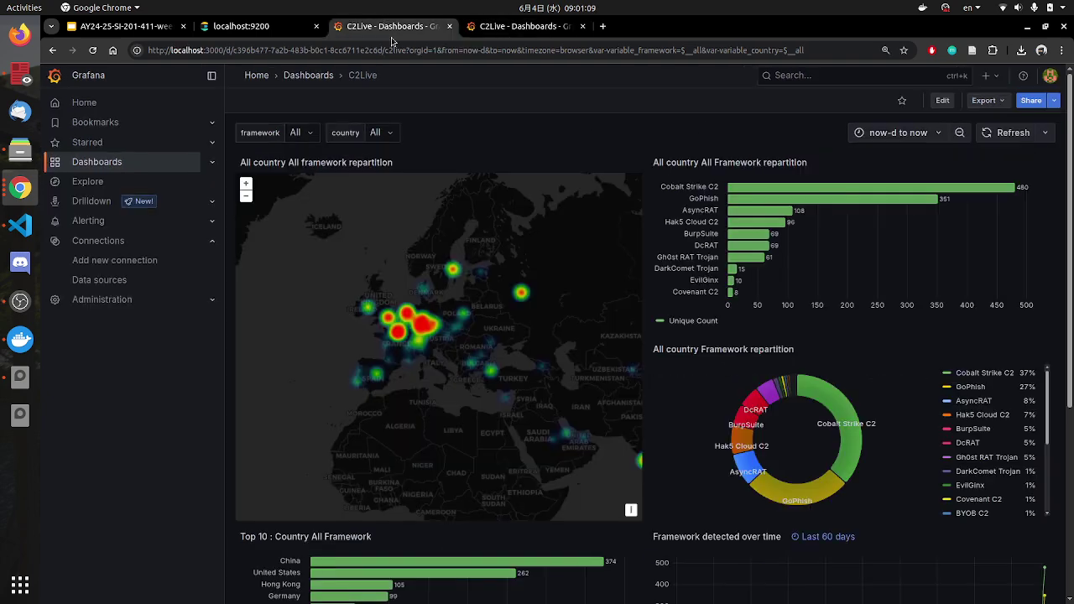
pyautogui.click(495, 26)
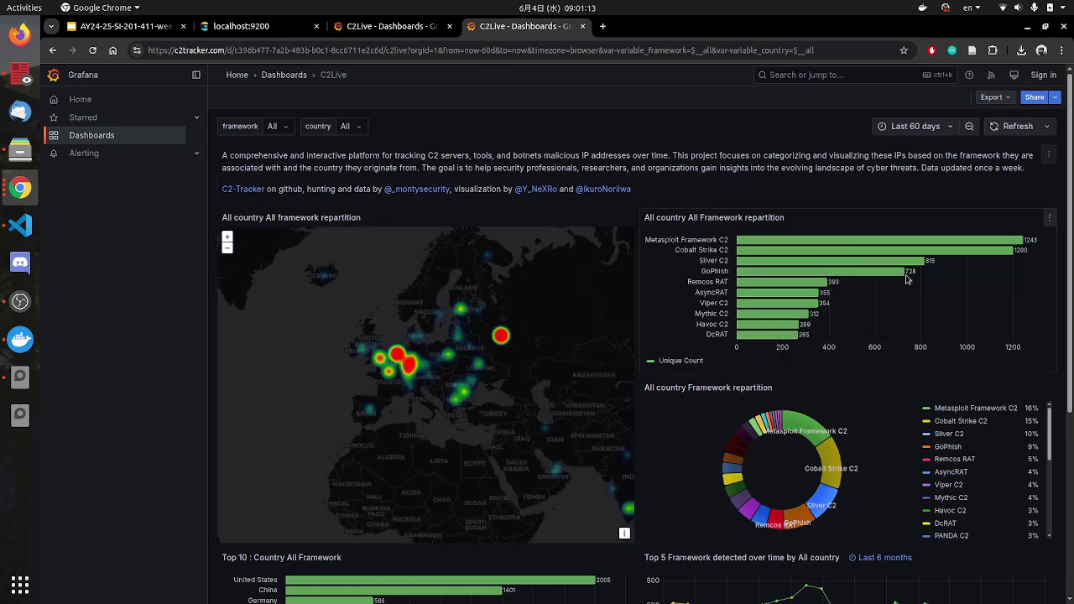
pyautogui.scroll(-3, 844, 348)
pyautogui.scroll(-3, 943, 352)
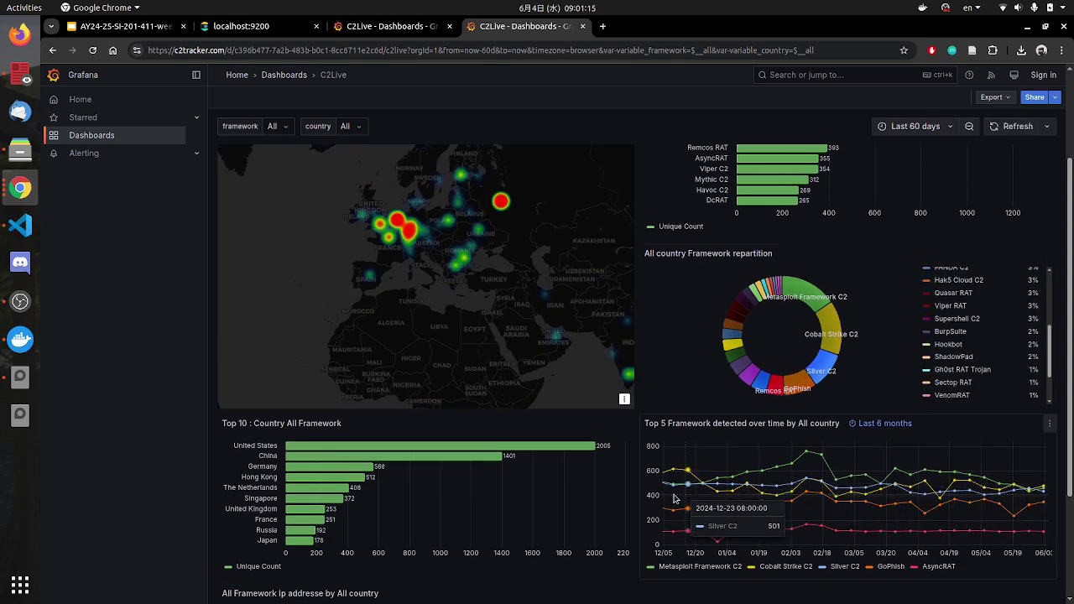
pyautogui.scroll(3, 950, 498)
pyautogui.click(924, 126)
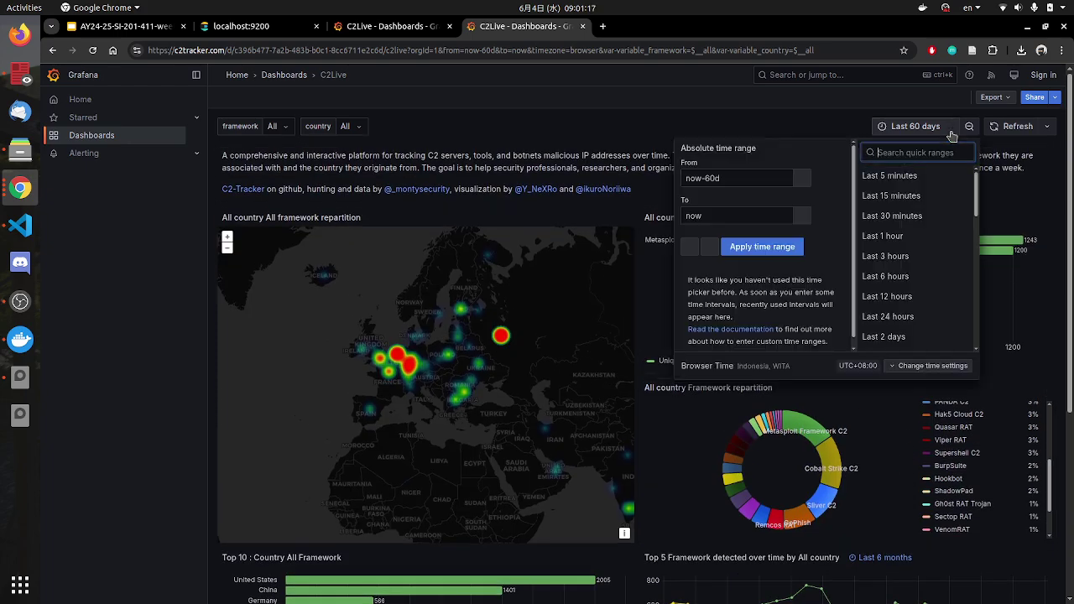
pyautogui.scroll(-2, 913, 300)
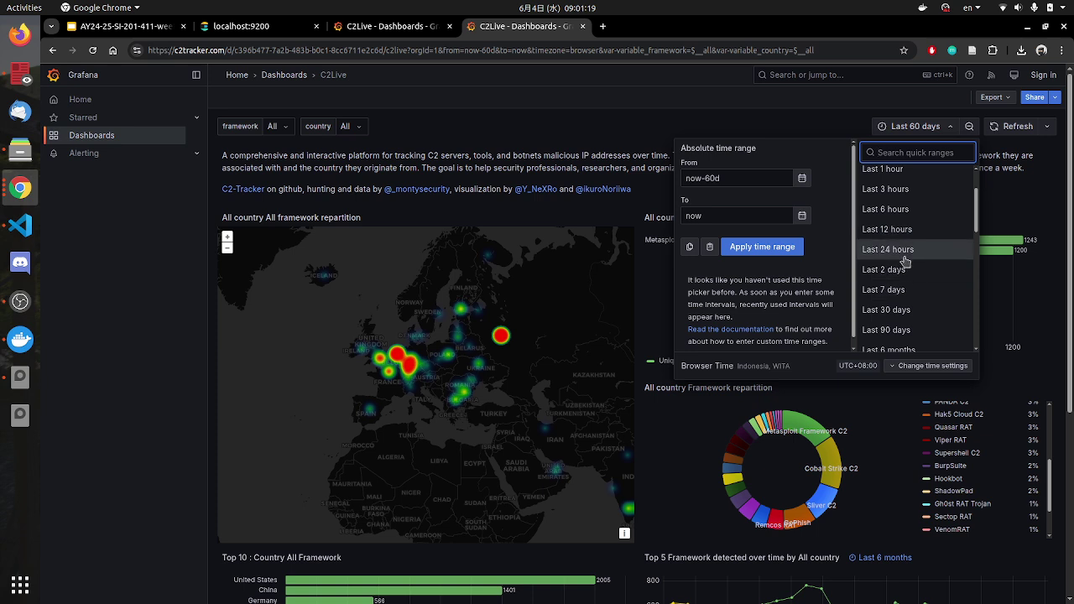
pyautogui.click(906, 270)
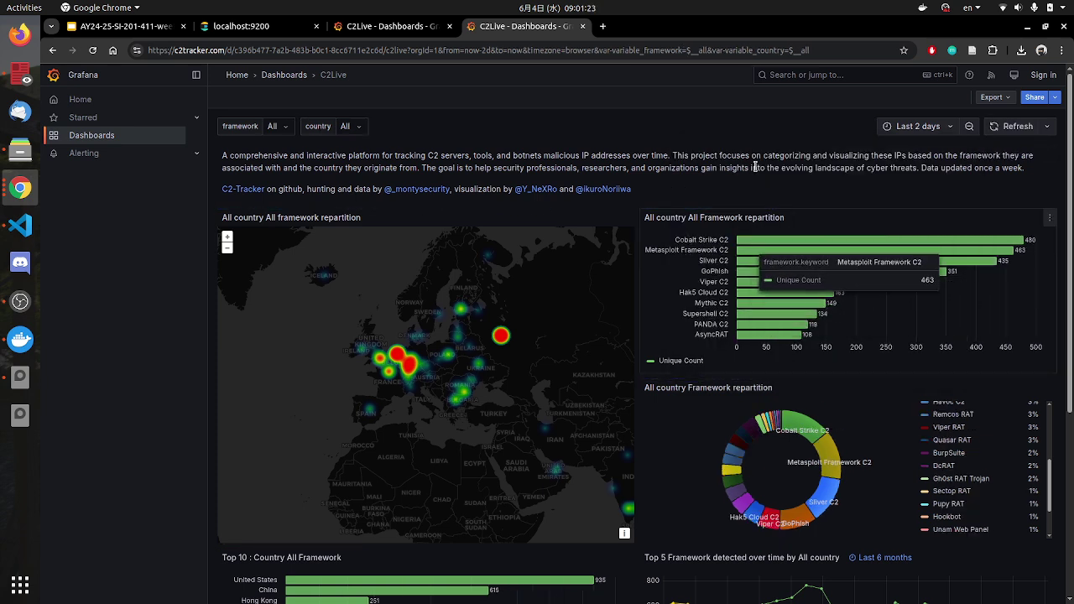
# Step: Refresh the local C2Live dashboard so United States tops the countries at 935
pyautogui.hotkey('ctrl', 'pageup')
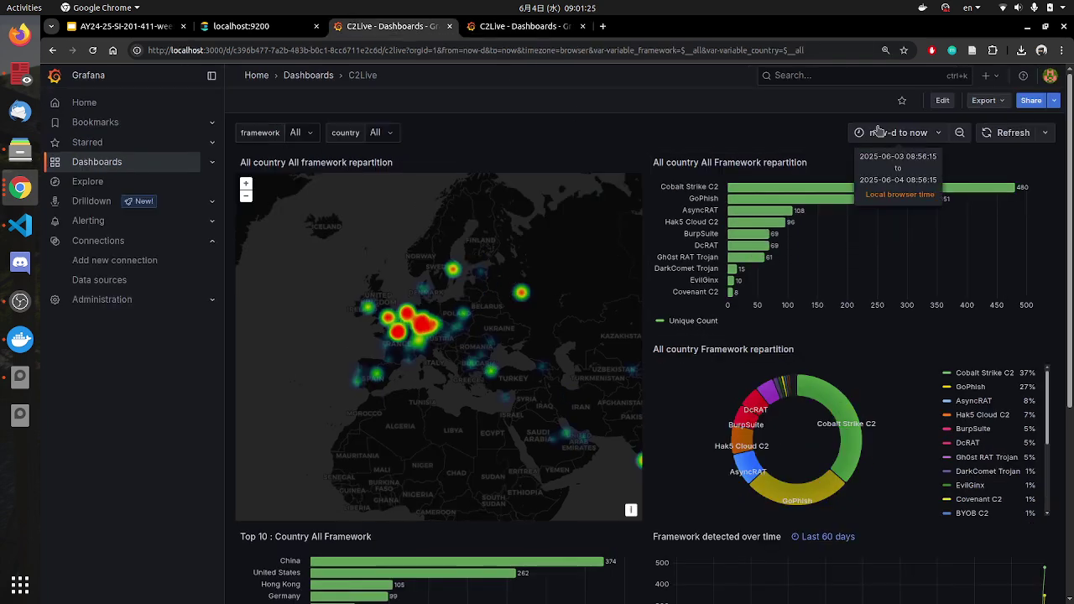
pyautogui.click(983, 136)
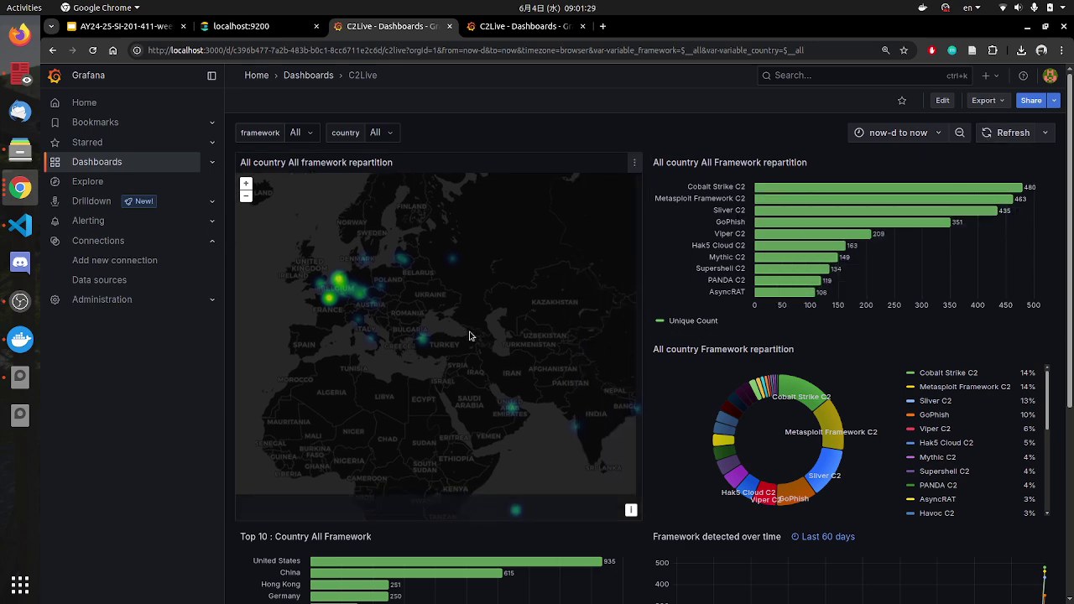
pyautogui.click(20, 225)
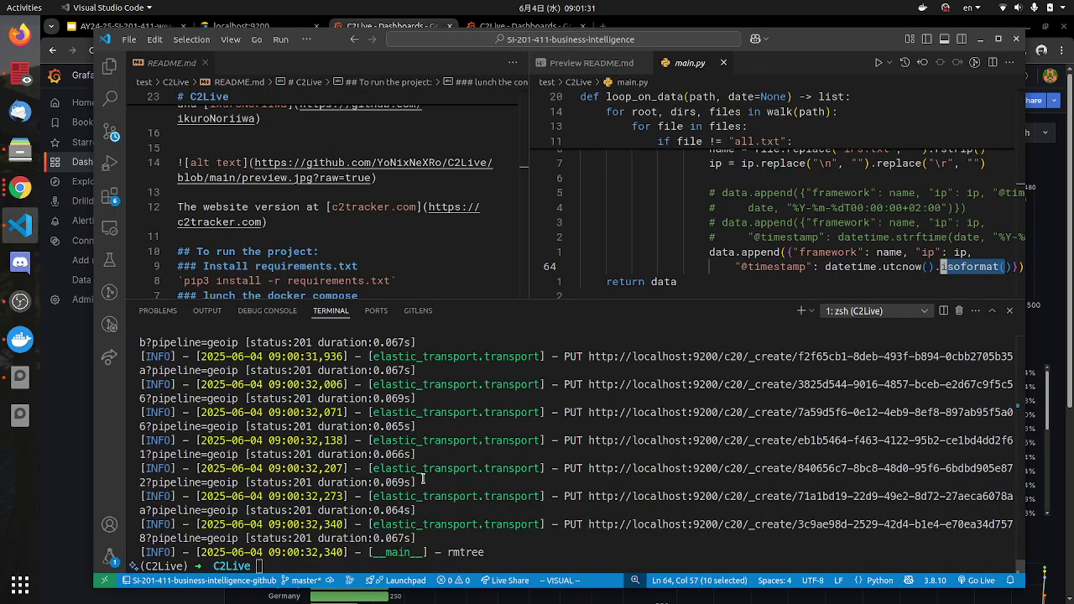
# Step: Show the C2Live project's file tree in VS Code, then return to the Grafana dashboard
pyautogui.click(109, 67)
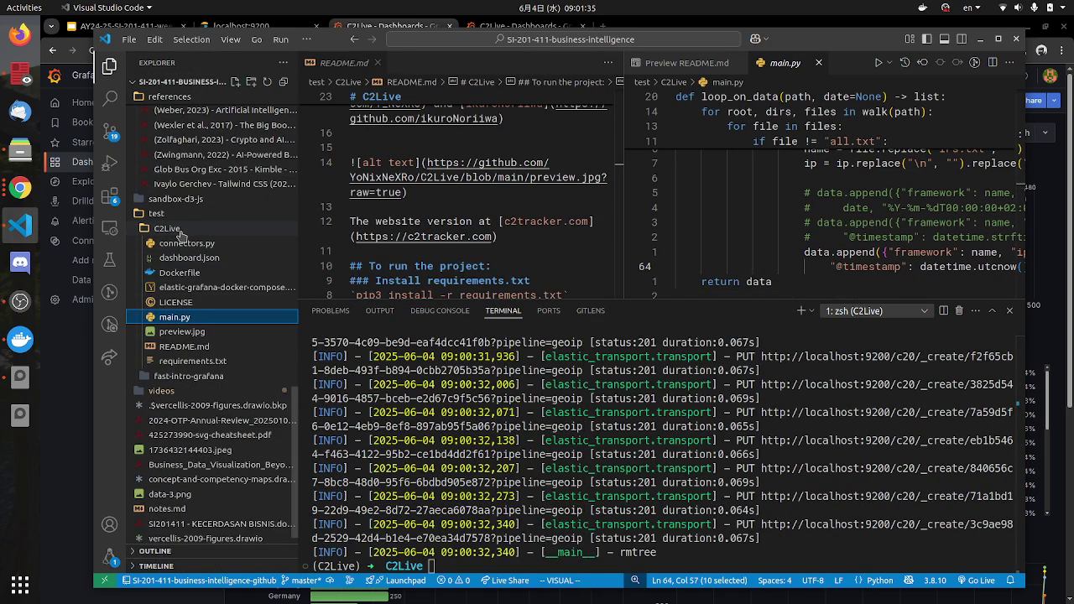
pyautogui.click(20, 188)
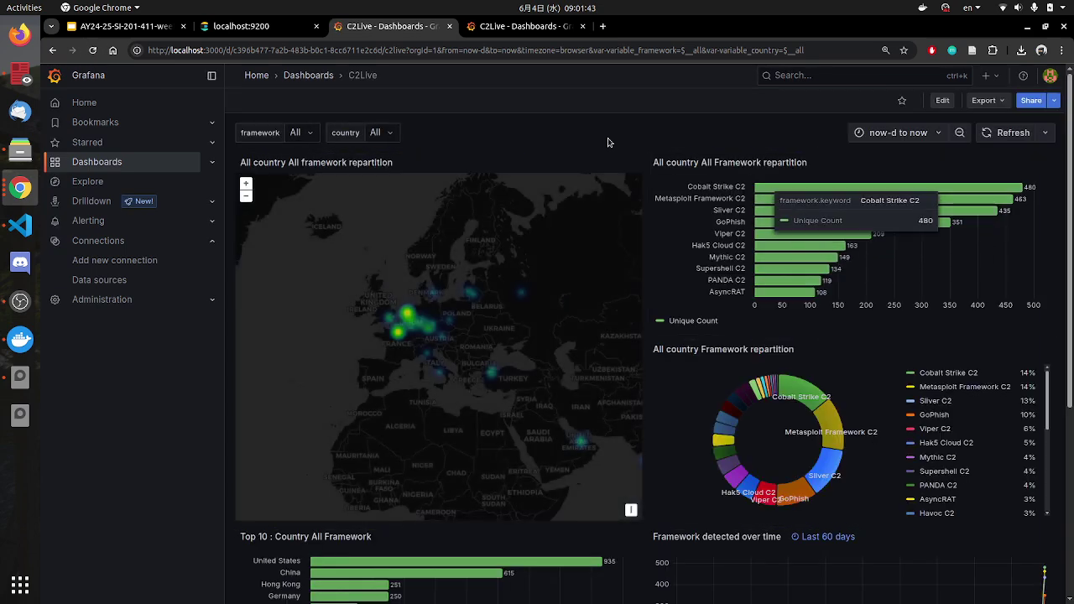
# Step: Compare the local C2Live and public c2tracker.com dashboards side by side, then switch to Google Slides
pyautogui.click(521, 26)
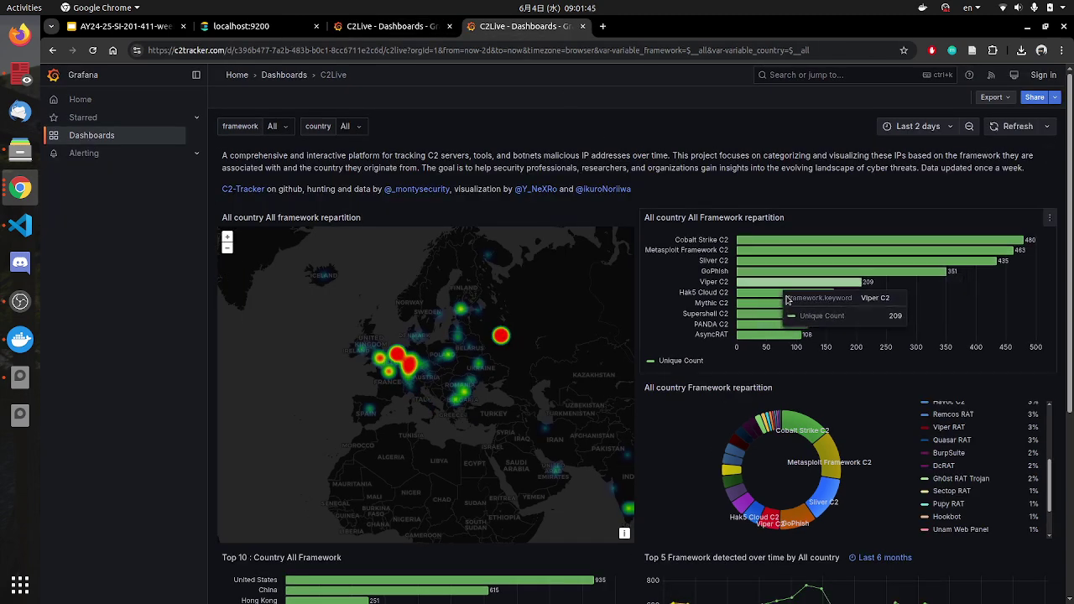
pyautogui.click(388, 26)
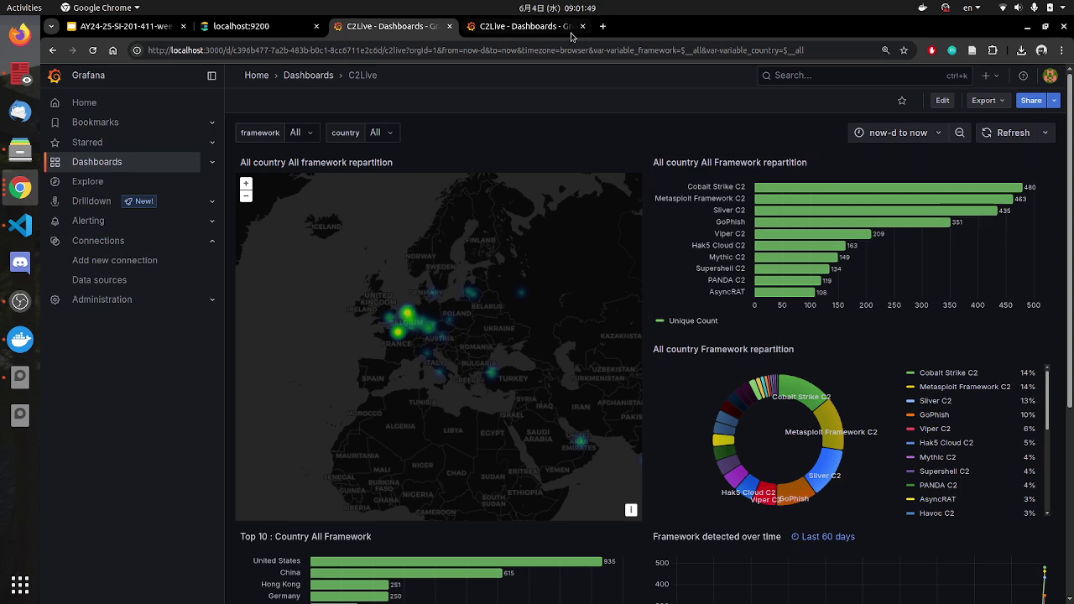
pyautogui.click(527, 30)
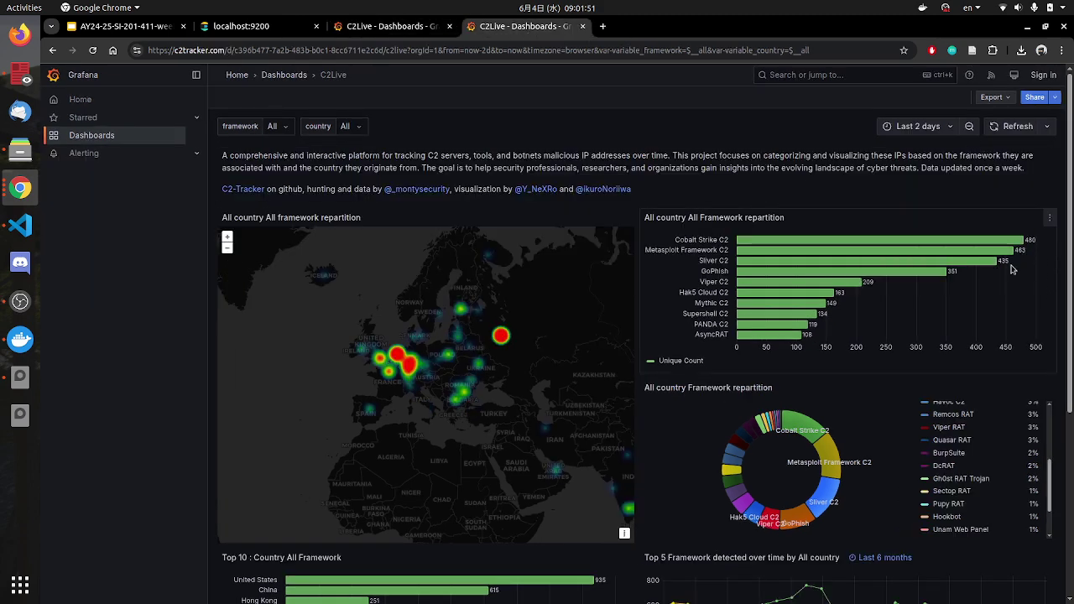
pyautogui.scroll(-3, 852, 487)
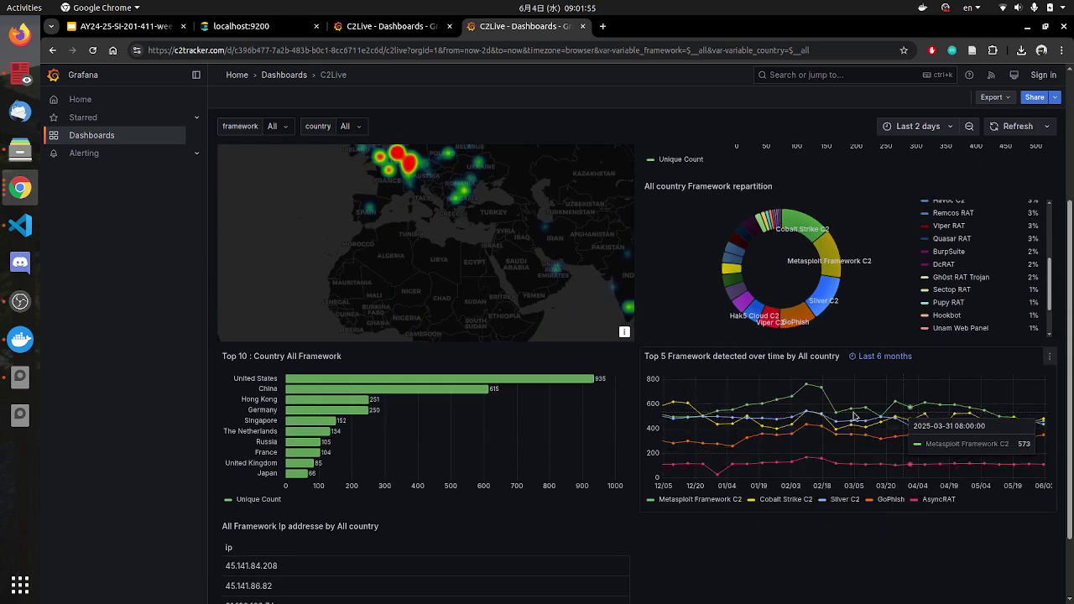
pyautogui.moveTo(892, 364)
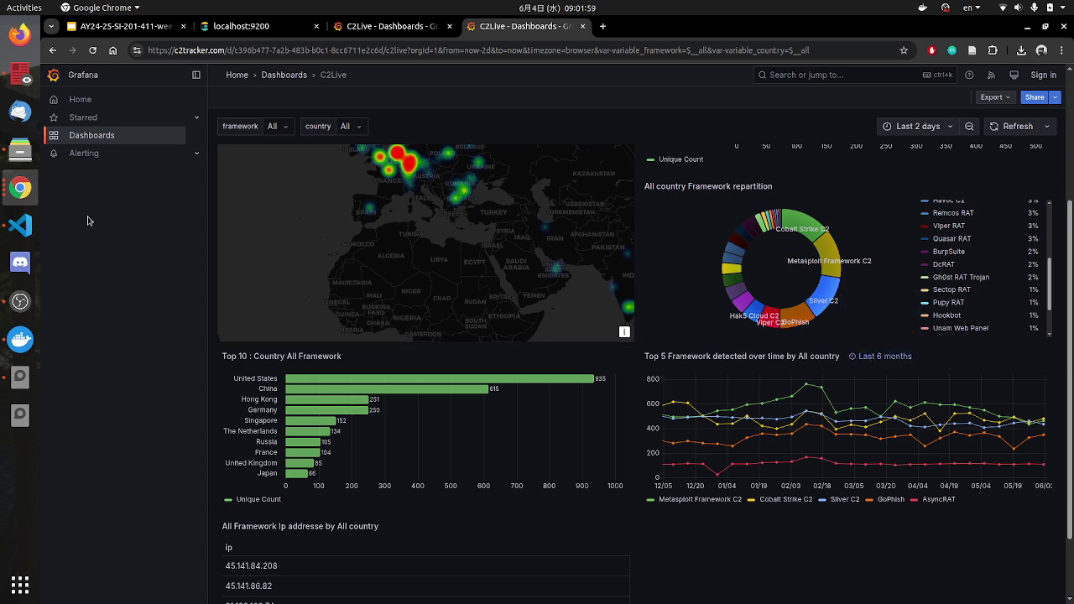
pyautogui.click(424, 26)
pyautogui.scroll(-5, 892, 423)
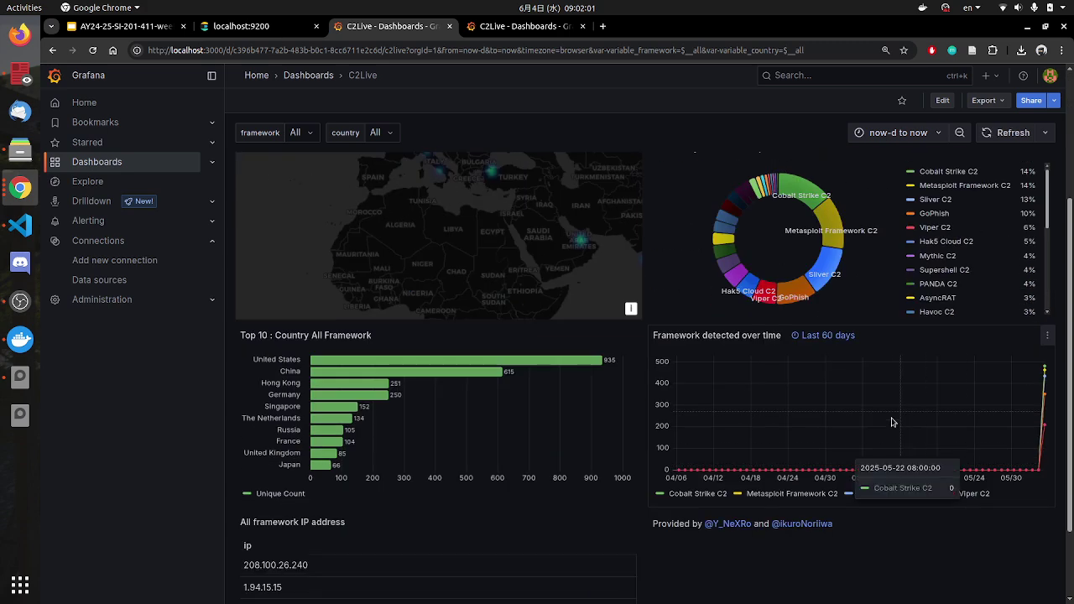
pyautogui.click(535, 29)
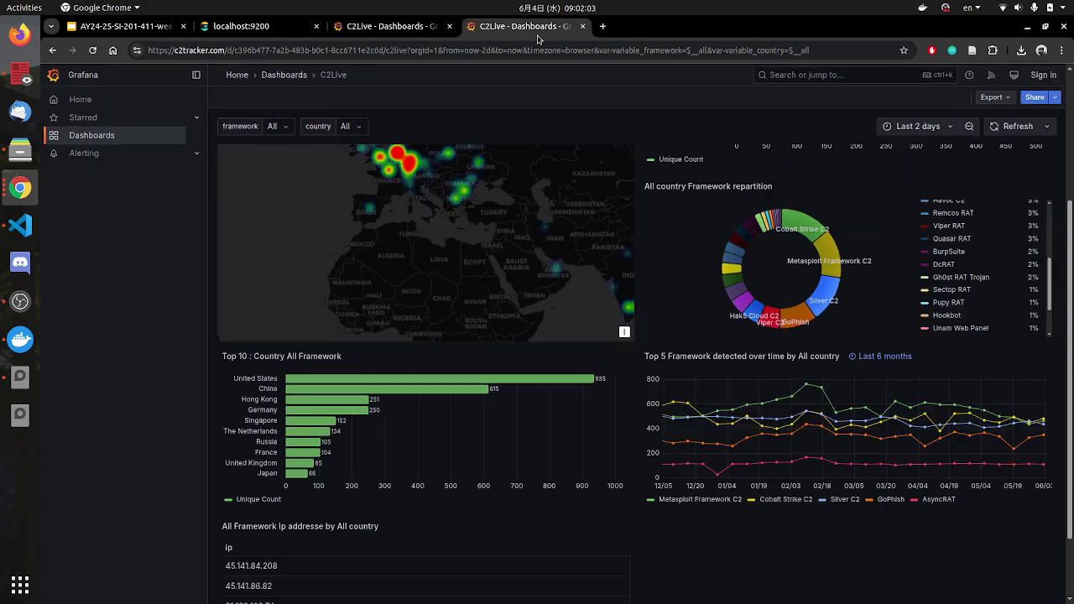
pyautogui.click(155, 26)
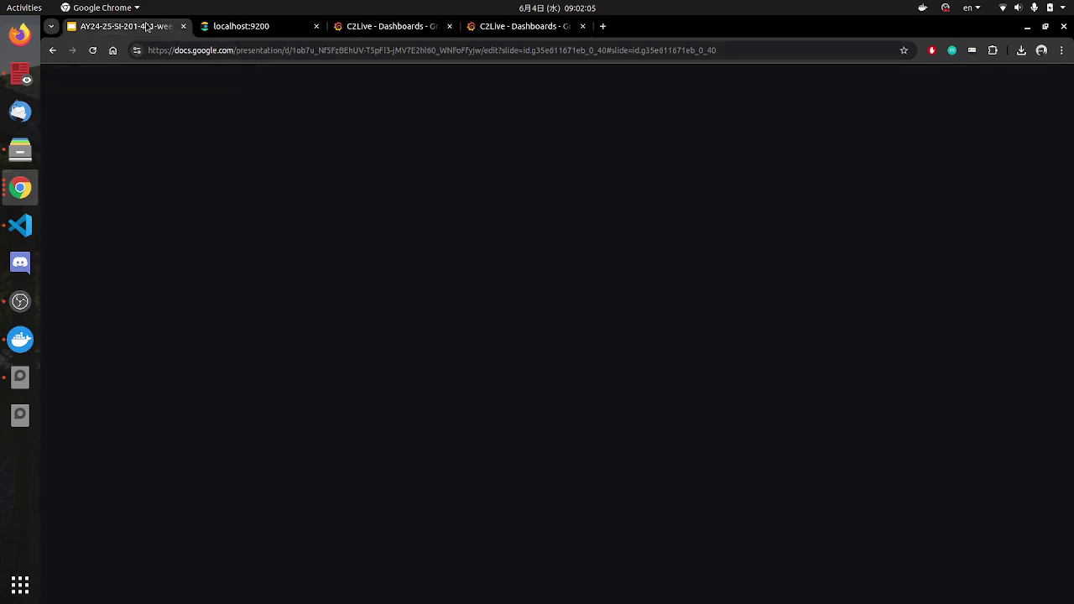
# Step: Show slide 23, "C2 Tracker dashboard"
pyautogui.click(113, 495)
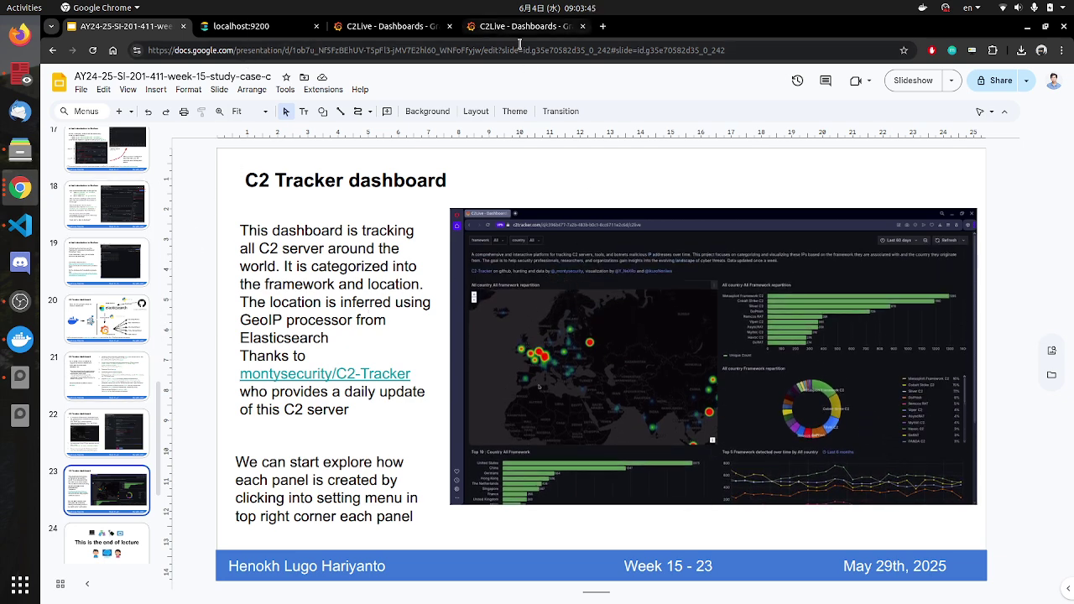
# Step: Glance at both C2Live dashboards, then show closing slide 24, "This is the end of lecture"
pyautogui.click(386, 24)
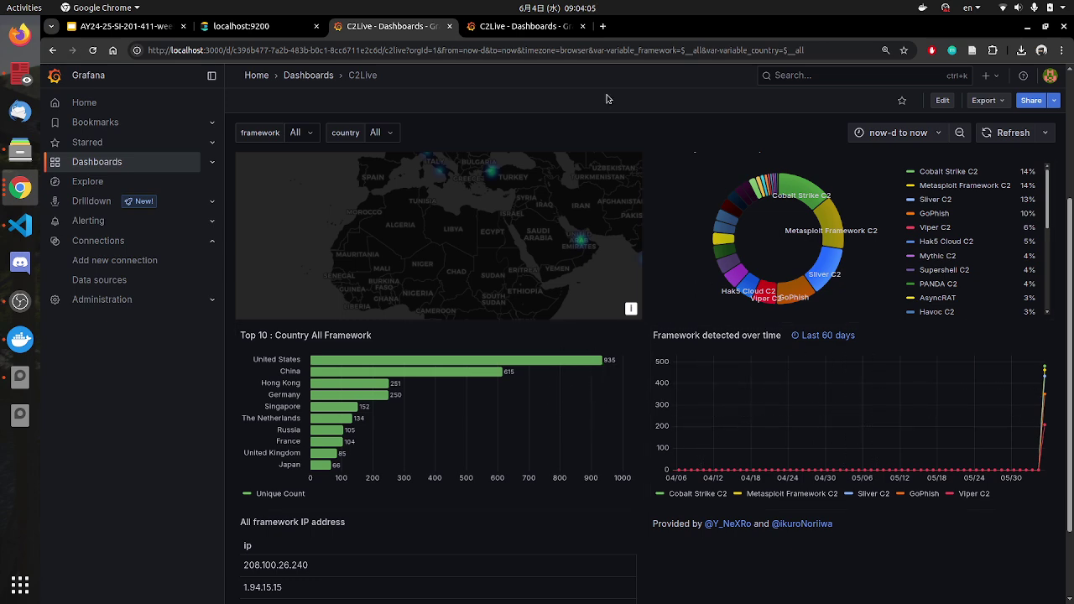
pyautogui.click(519, 32)
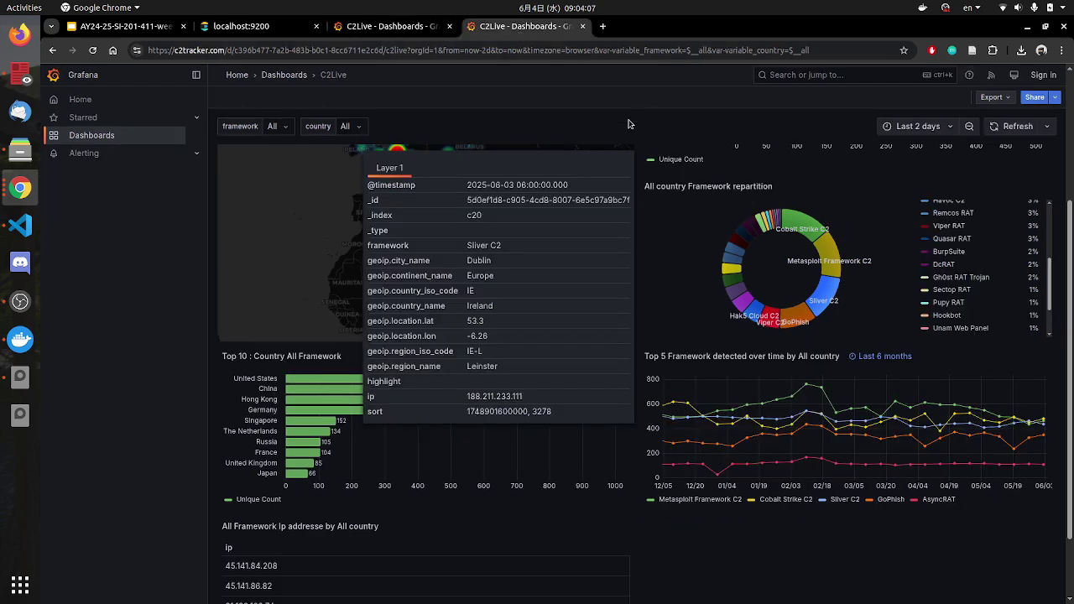
pyautogui.click(144, 32)
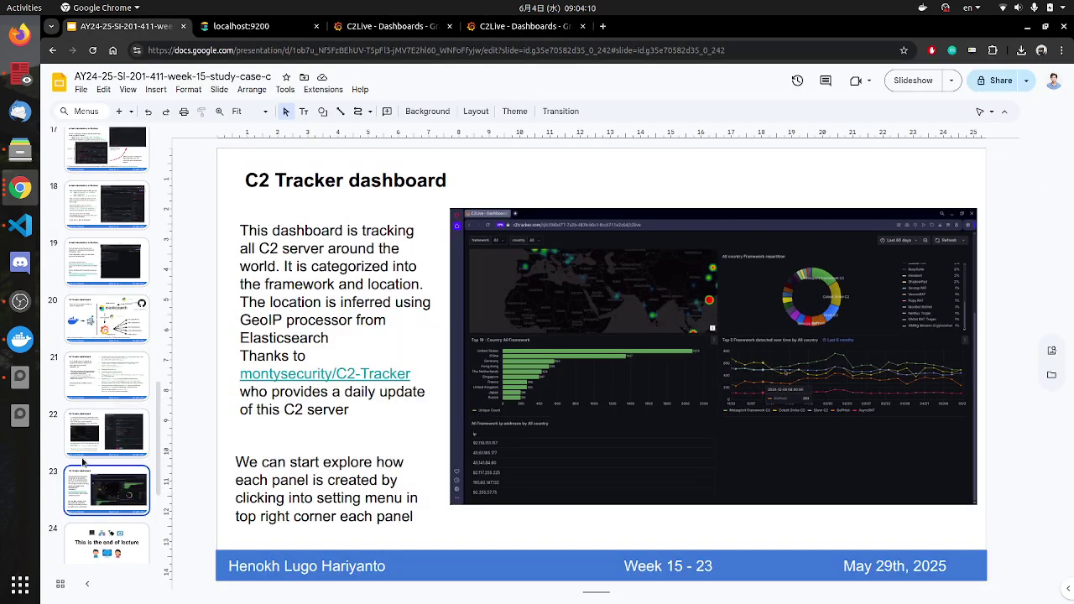
pyautogui.click(107, 504)
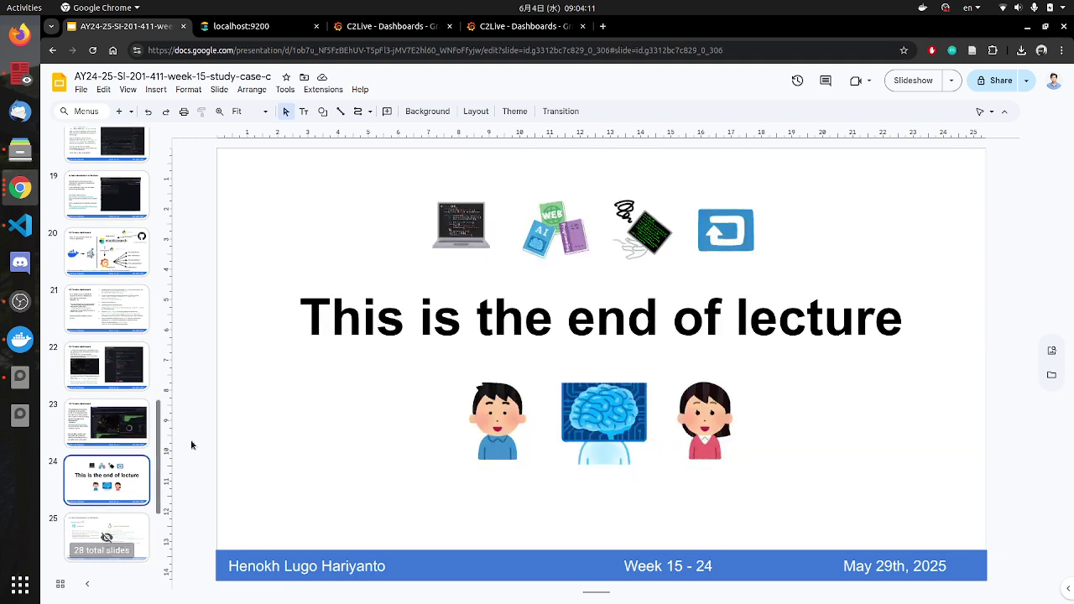